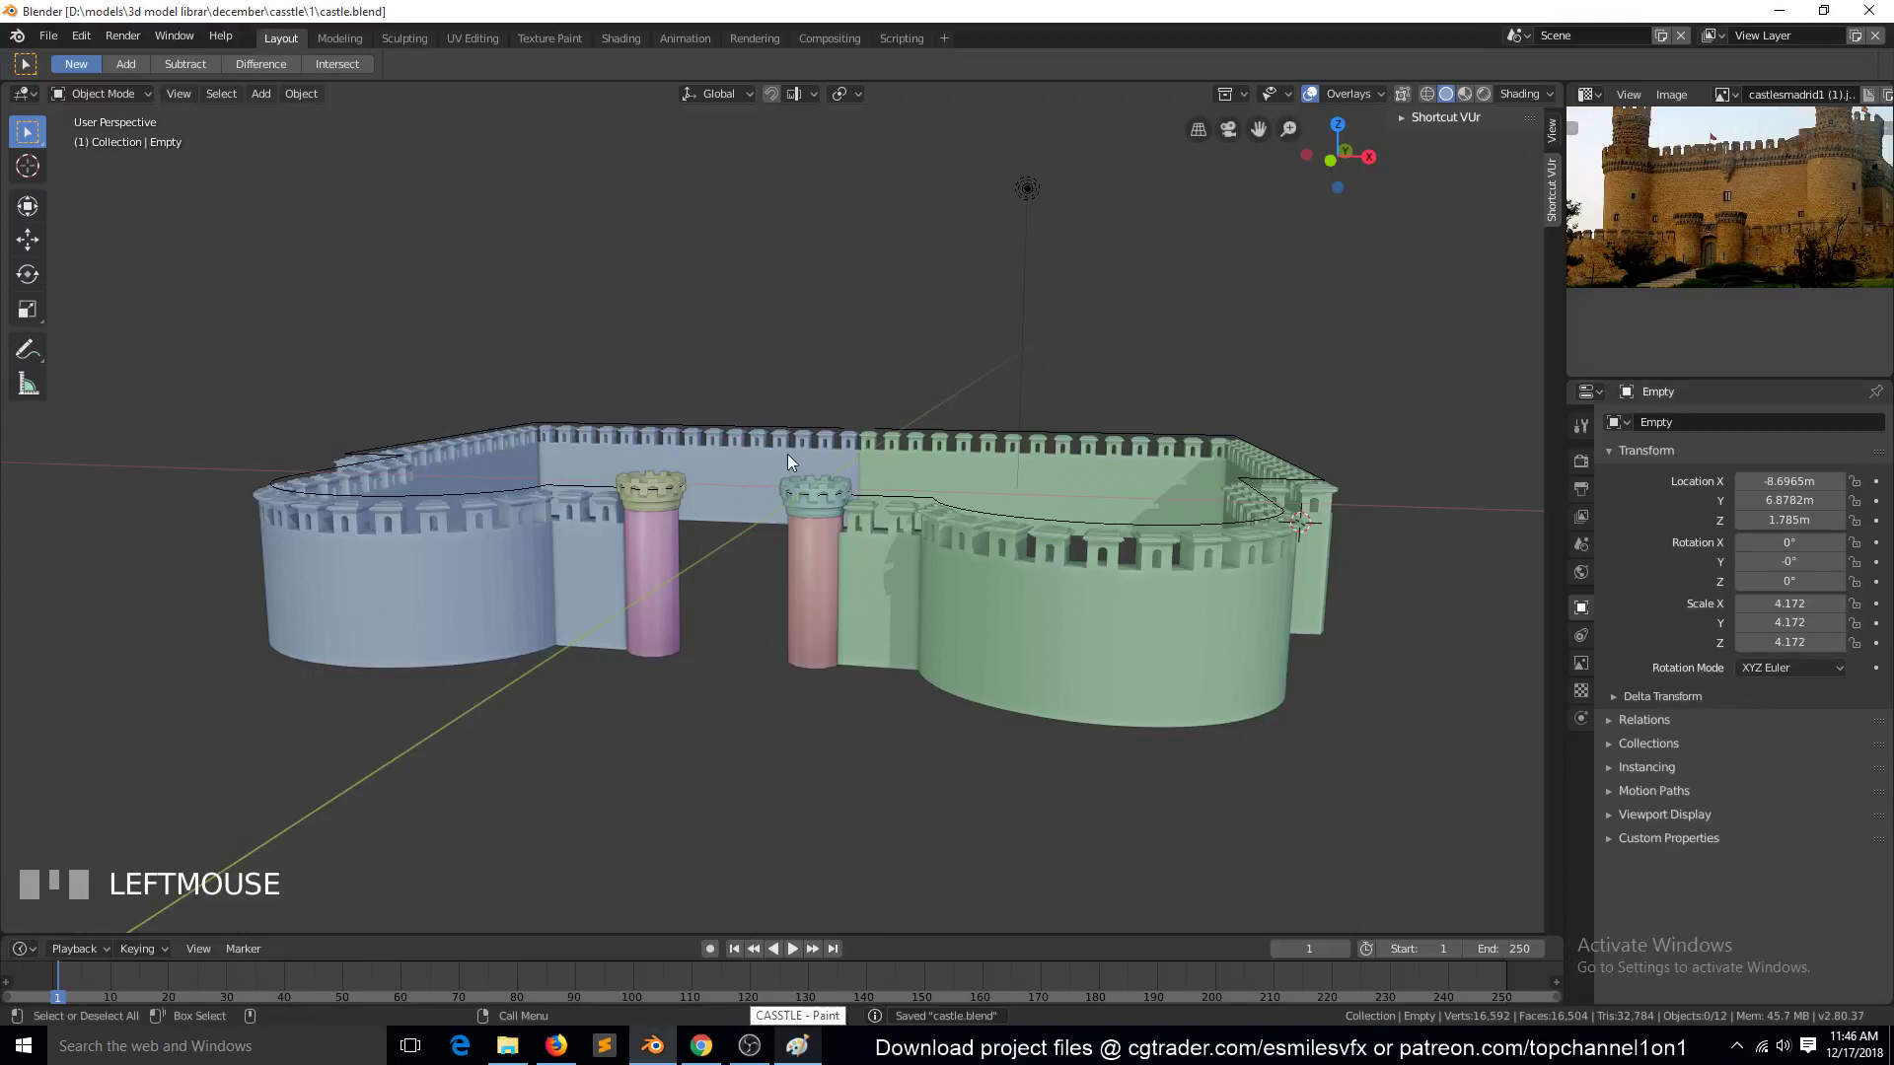
Step: Switch to Front Orthographic view and zoom in on the wall gap between the two towers
key(KP_1)
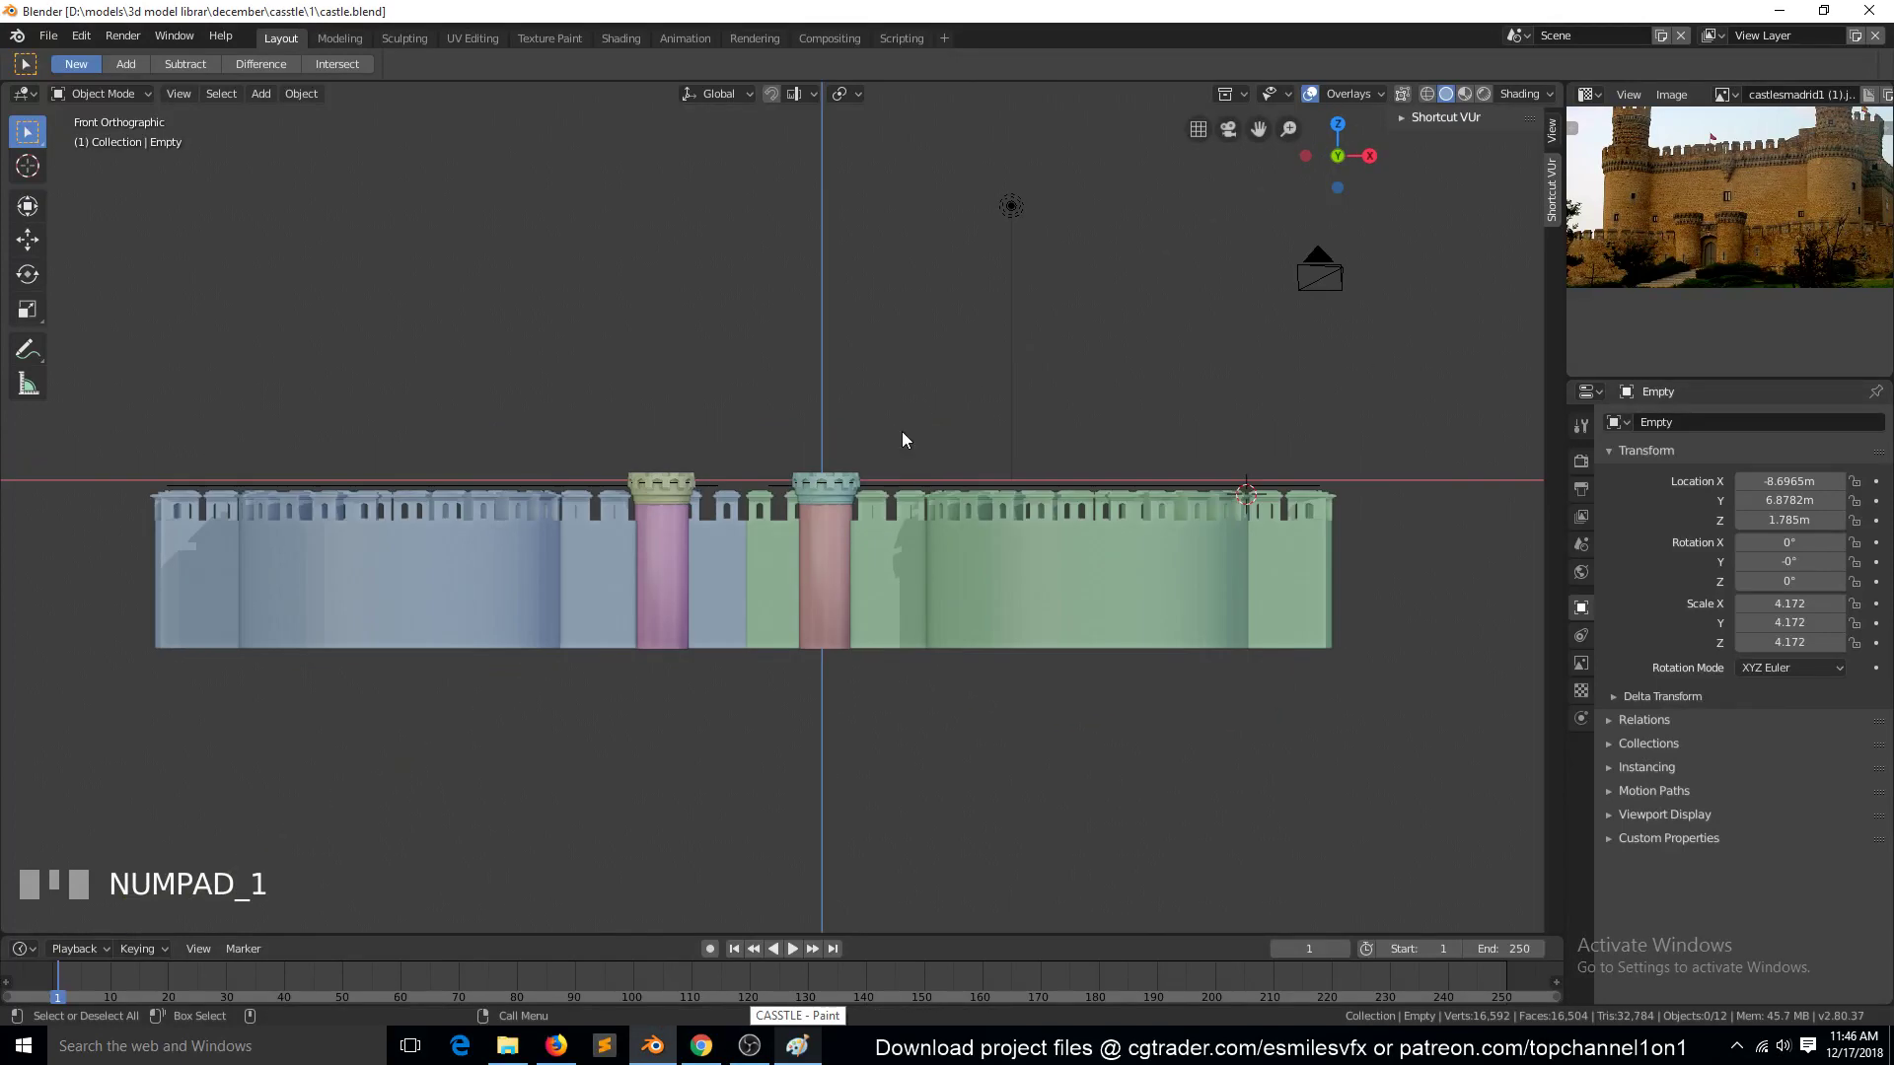
scroll(851, 563, up, 4)
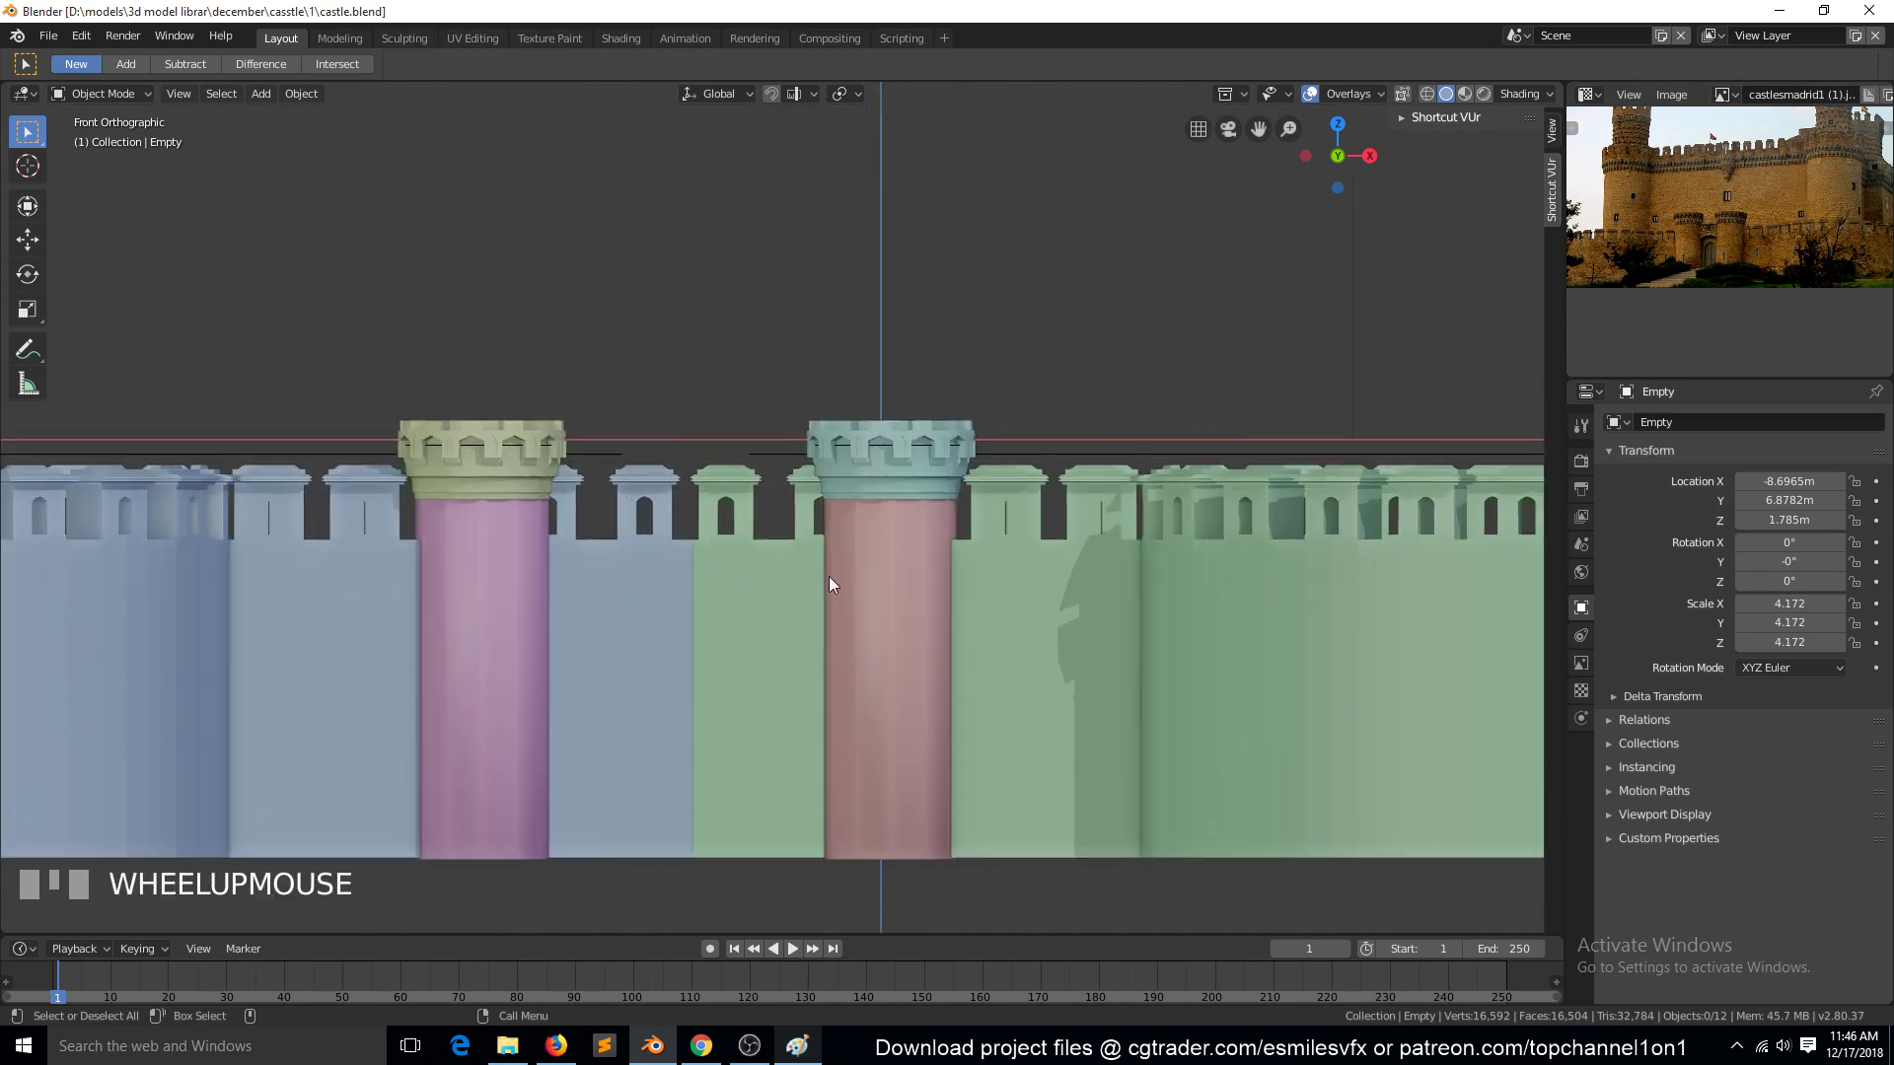
scroll(1691, 252, up, 3)
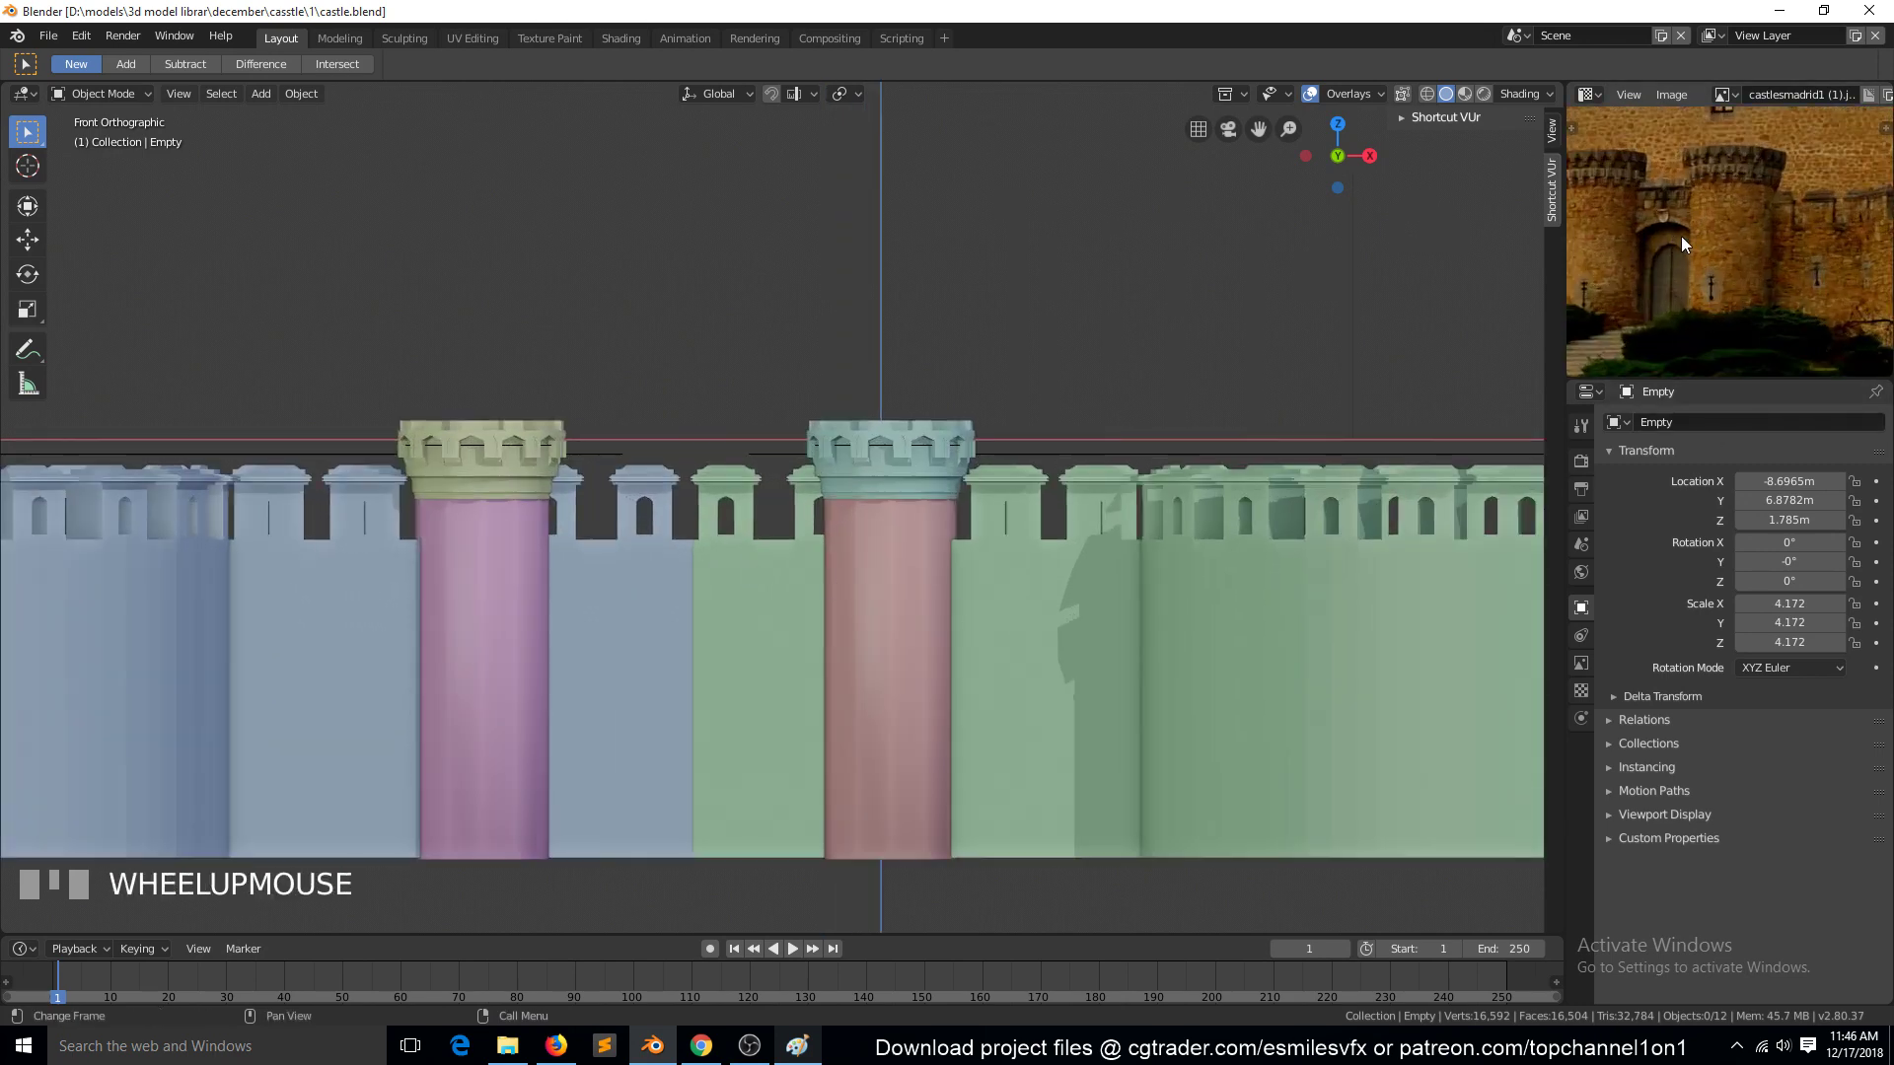
scroll(831, 548, down, 2)
scroll(790, 571, up, 2)
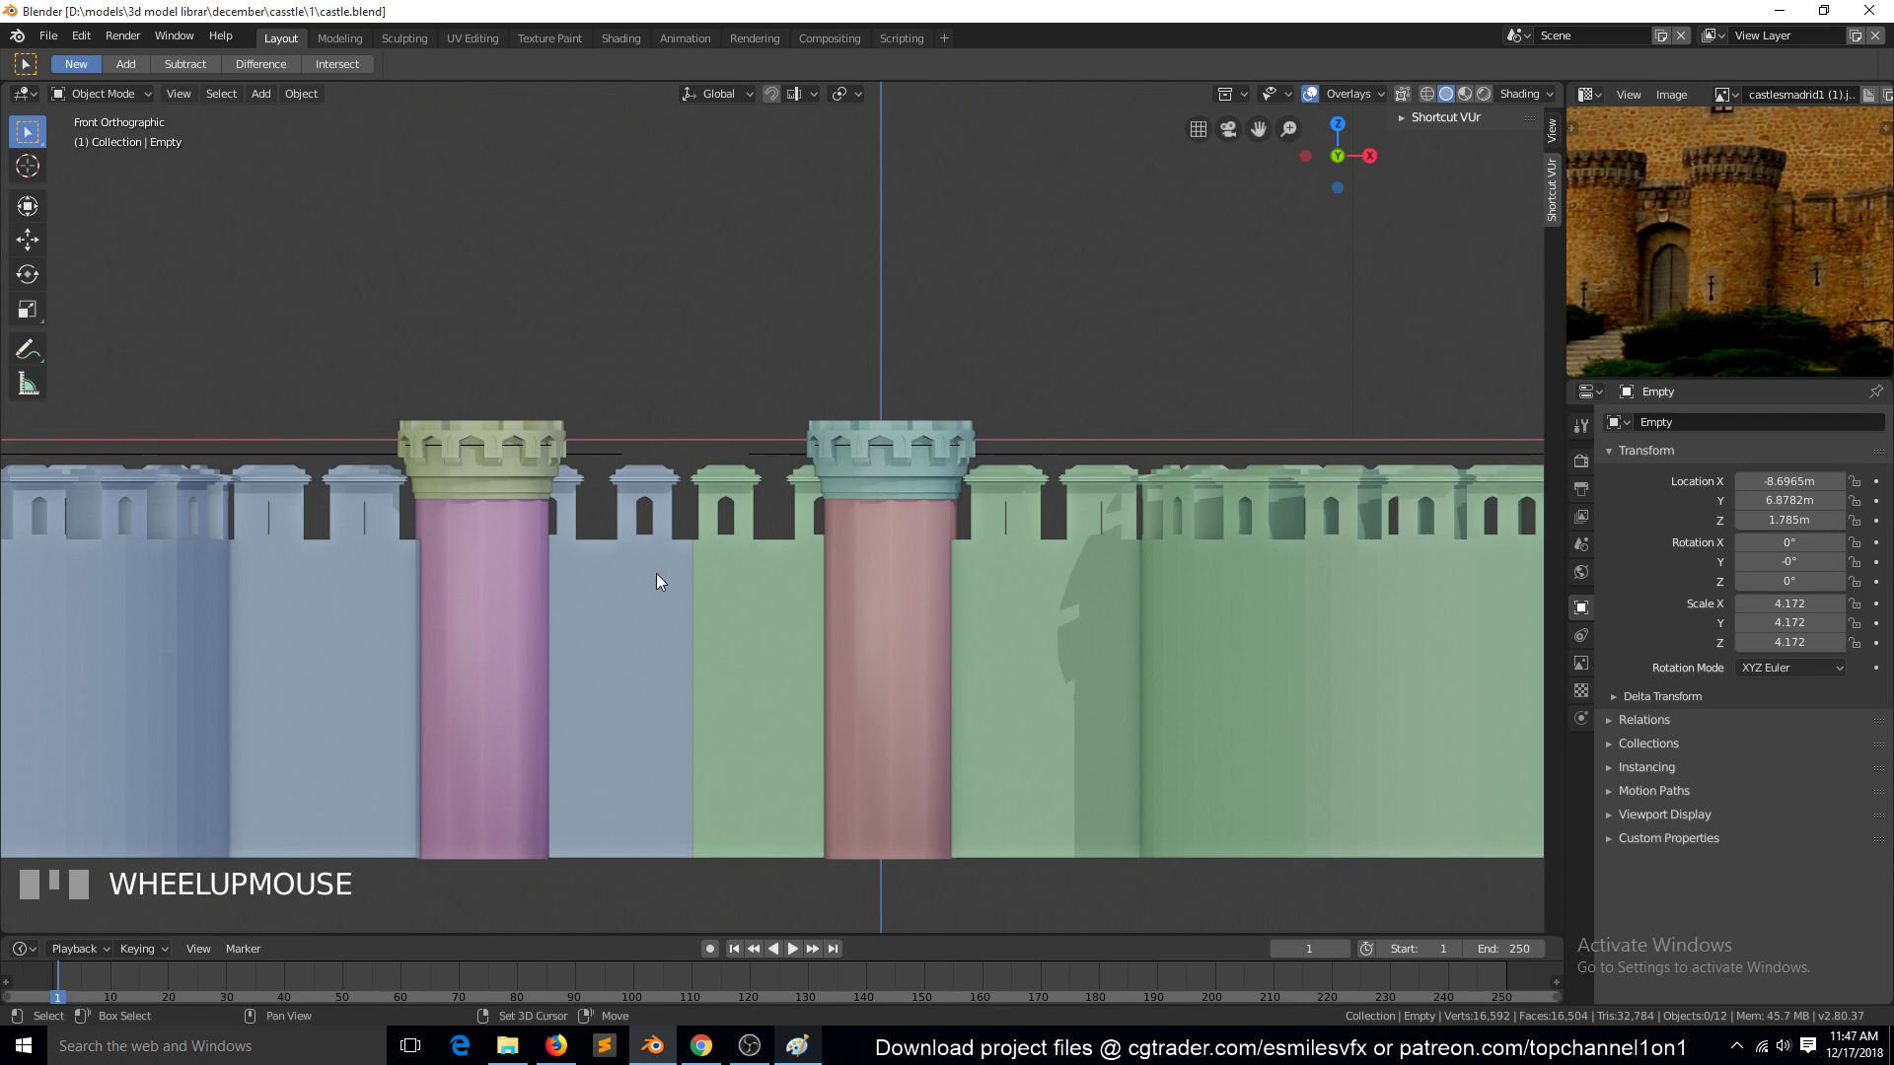
Step: Add a plane in the tower gap and rotate it 90° on X to stand upright
key(shift+a)
mouse_move(613, 547)
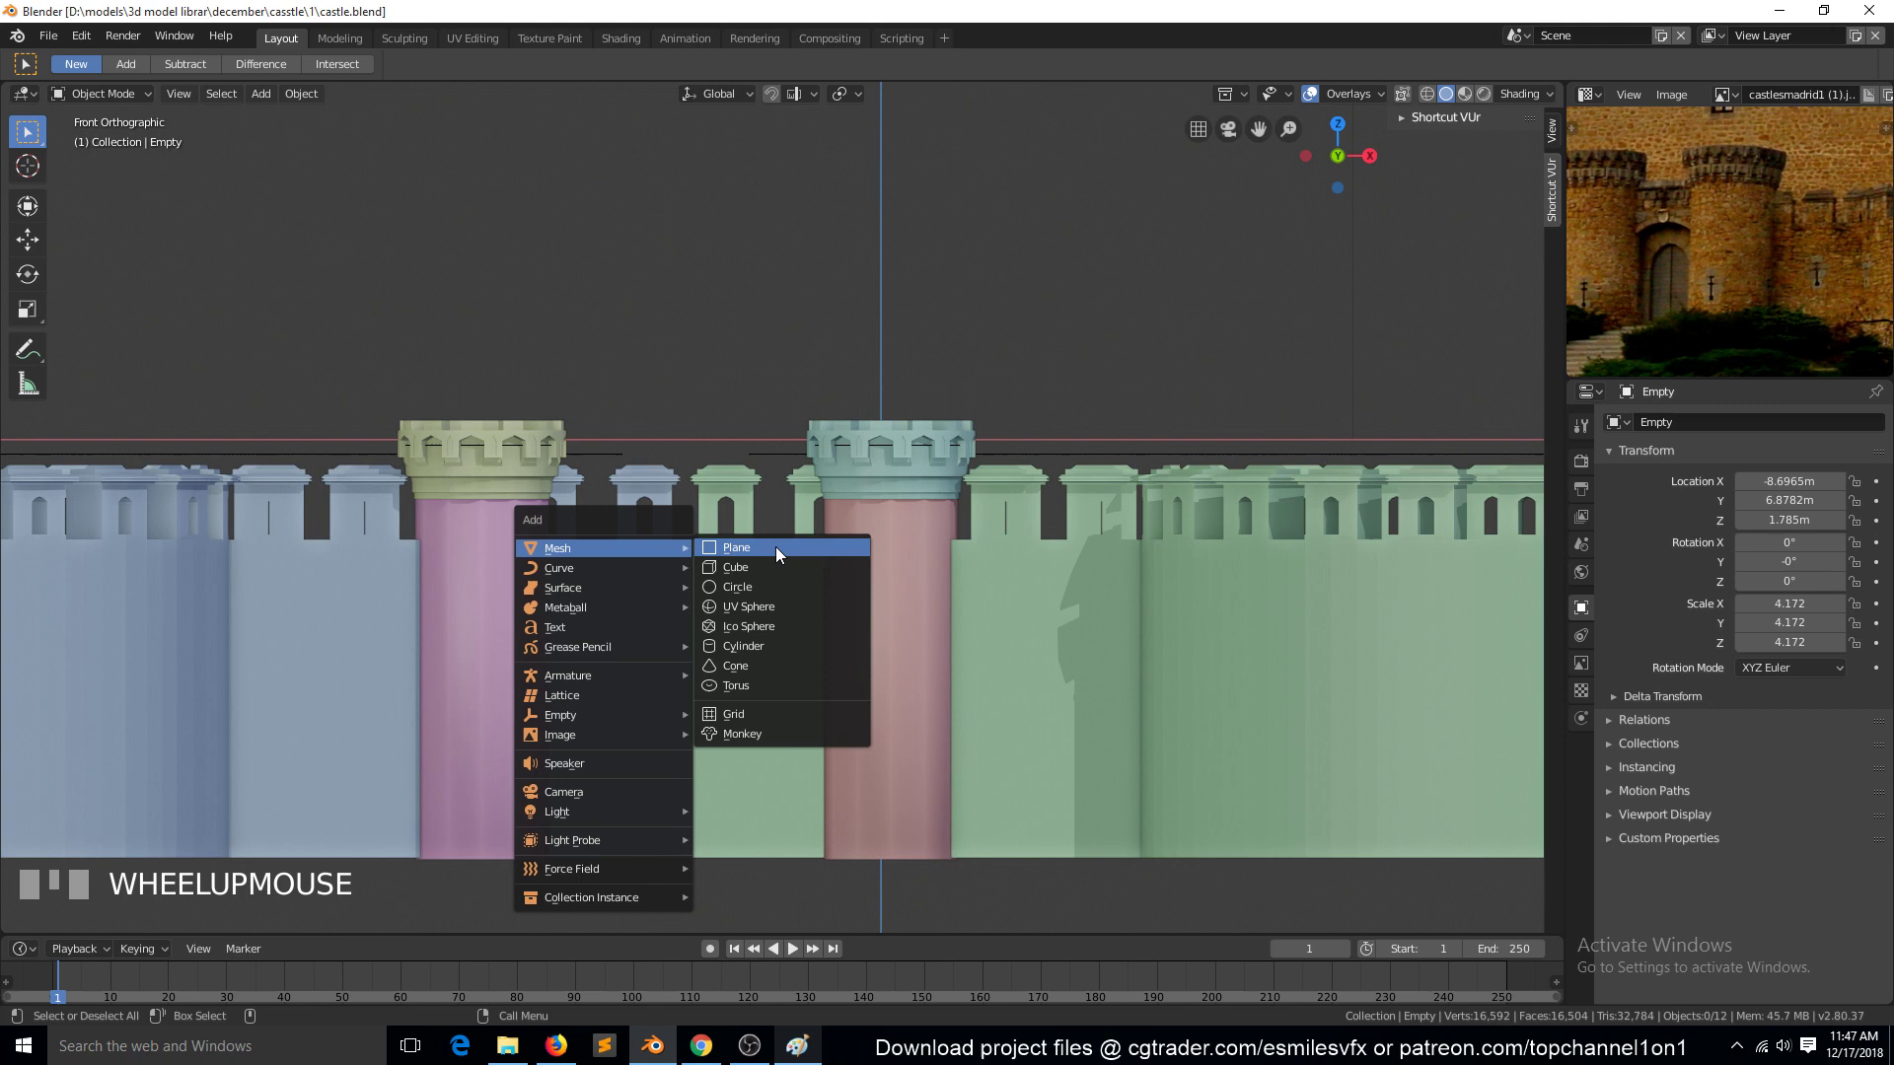
click(776, 546)
scroll(775, 548, down, 3)
key(g)
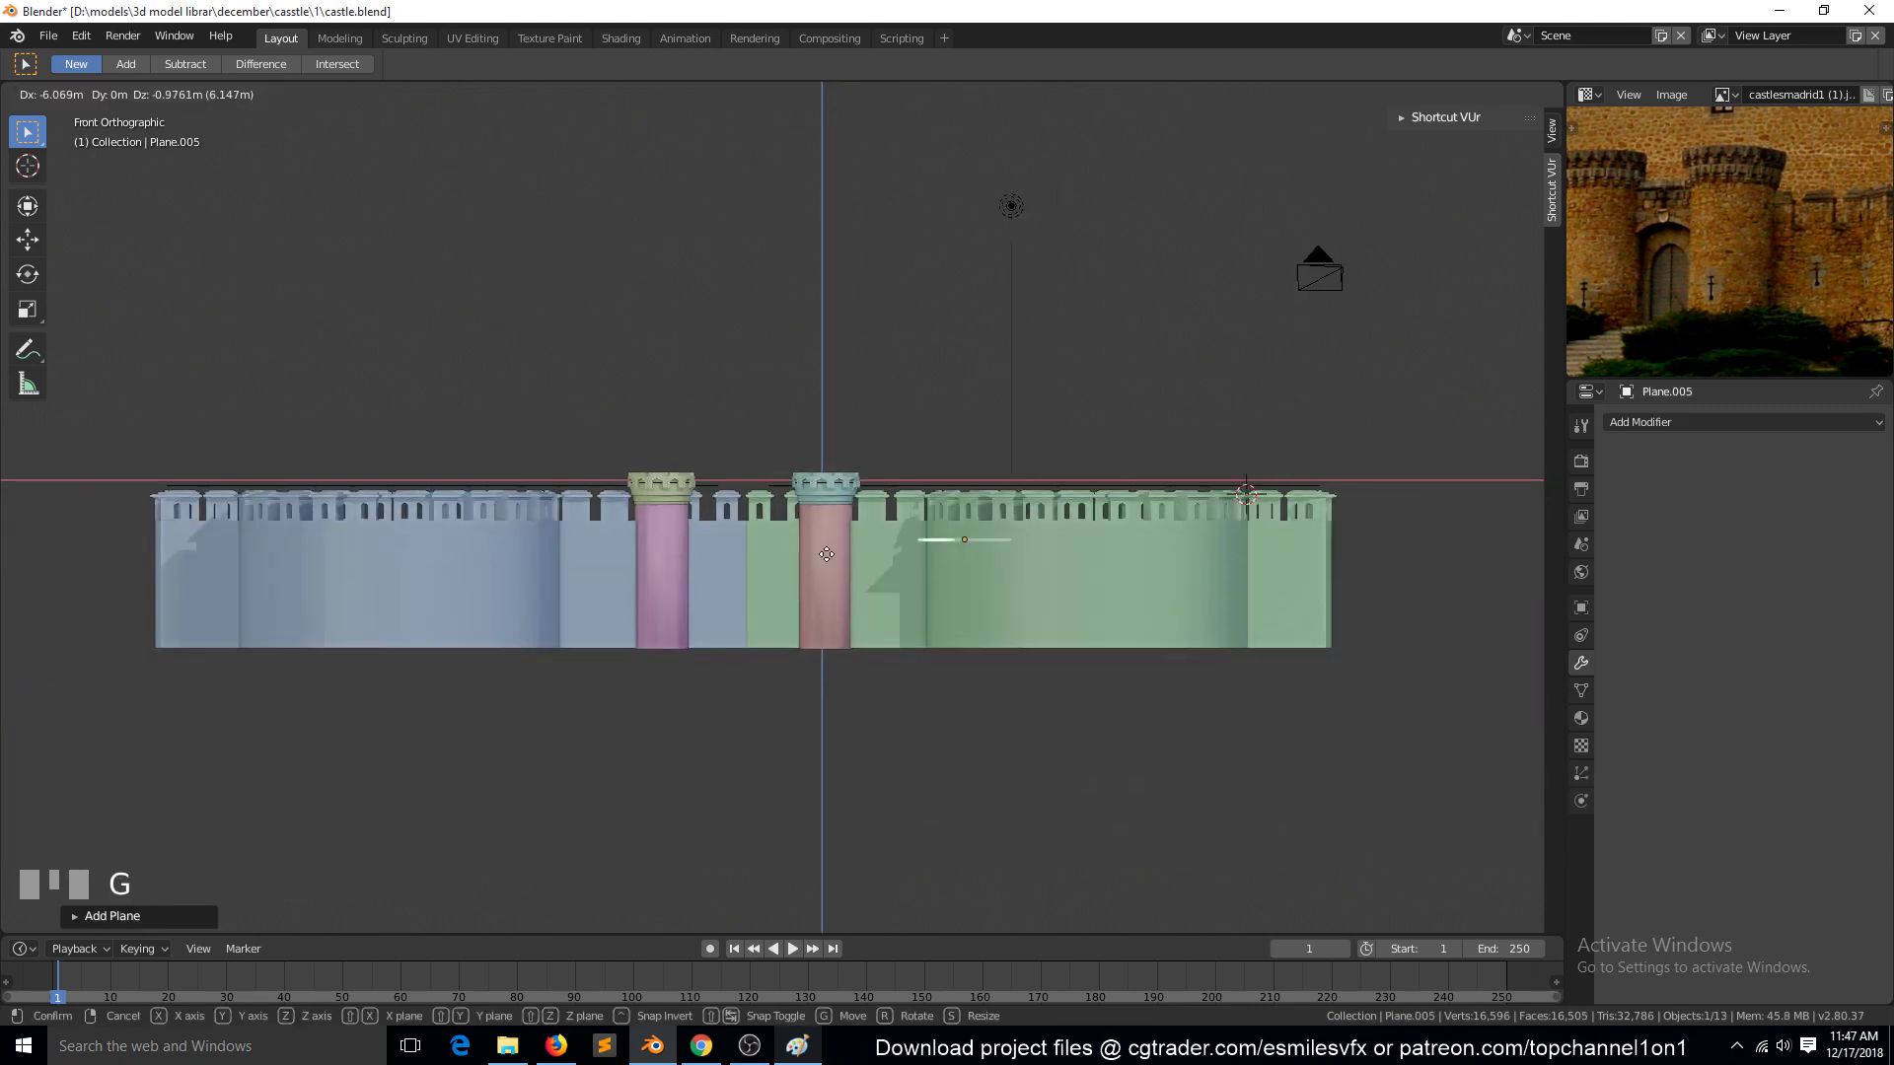
click(767, 567)
scroll(778, 592, up, 5)
text(r)
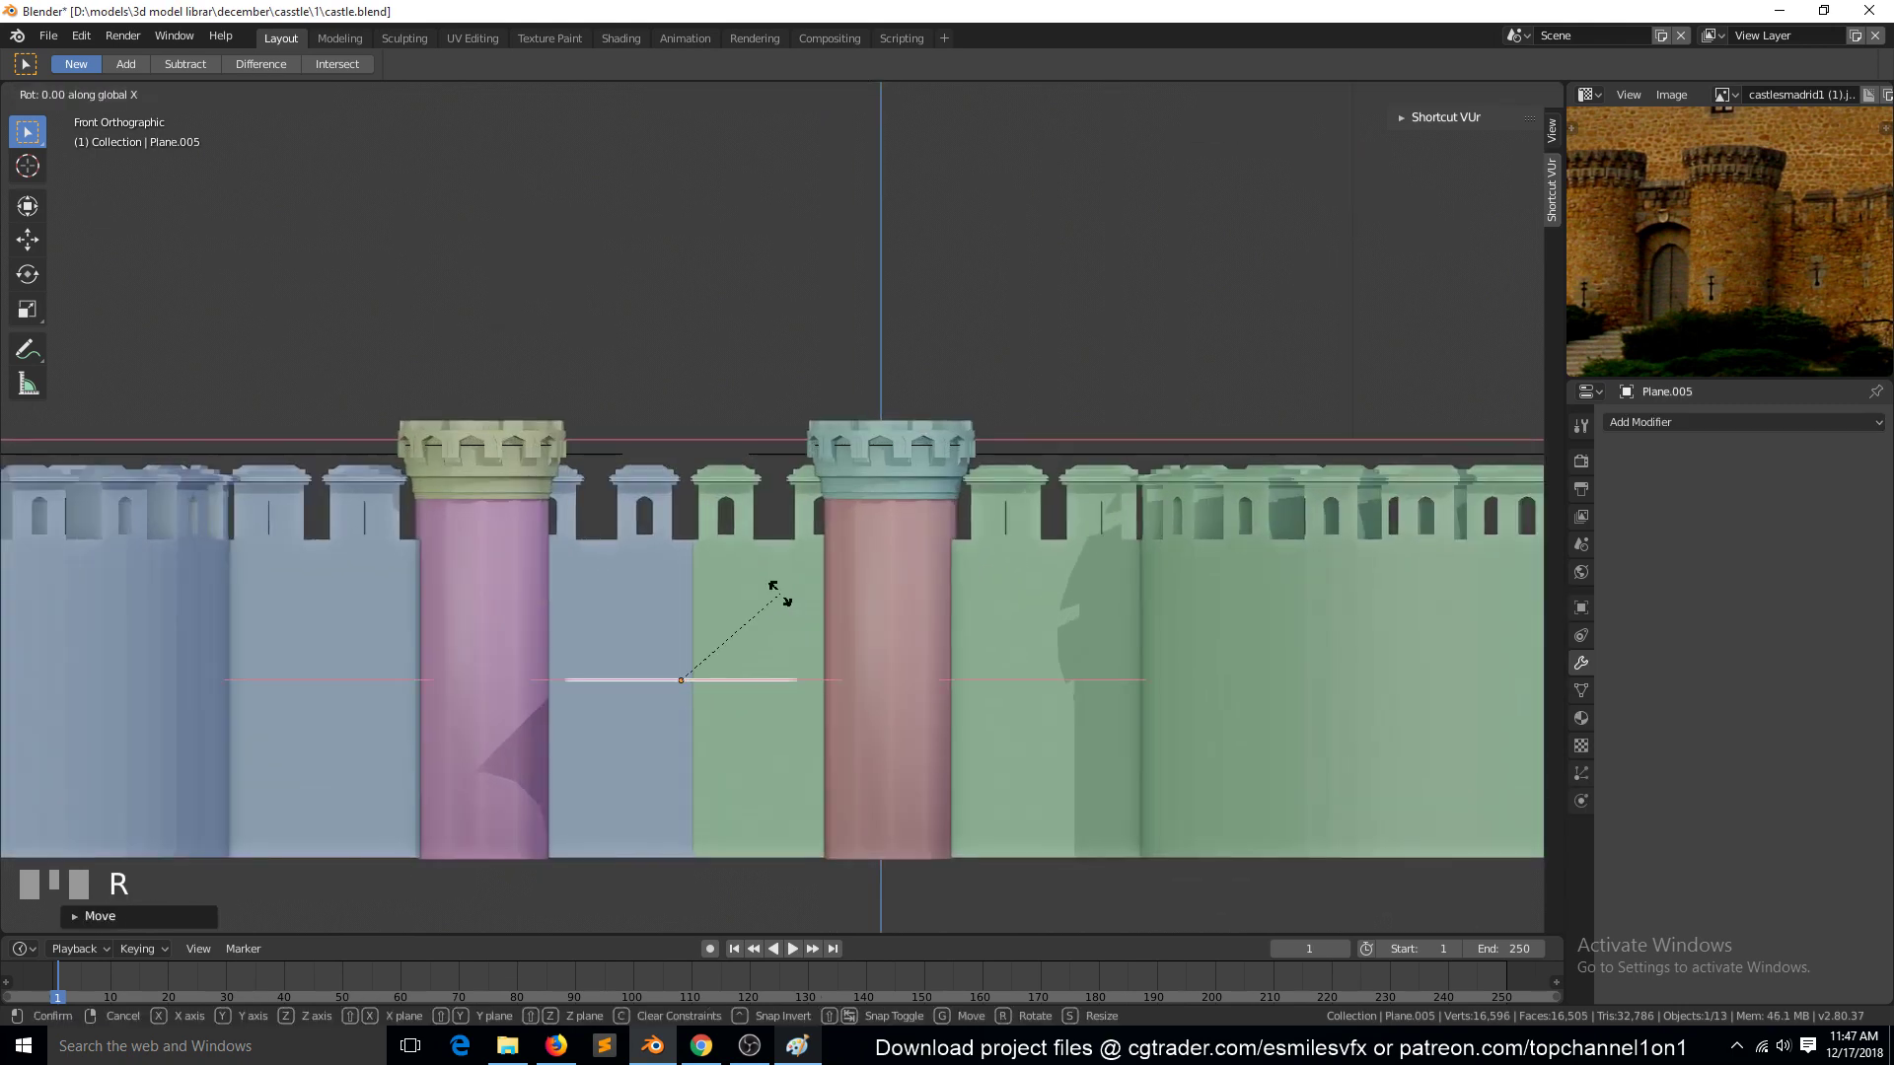
text(x90)
click(795, 620)
Step: Scale the plane to the gap and centre it between the towers from top and front views
key(s)
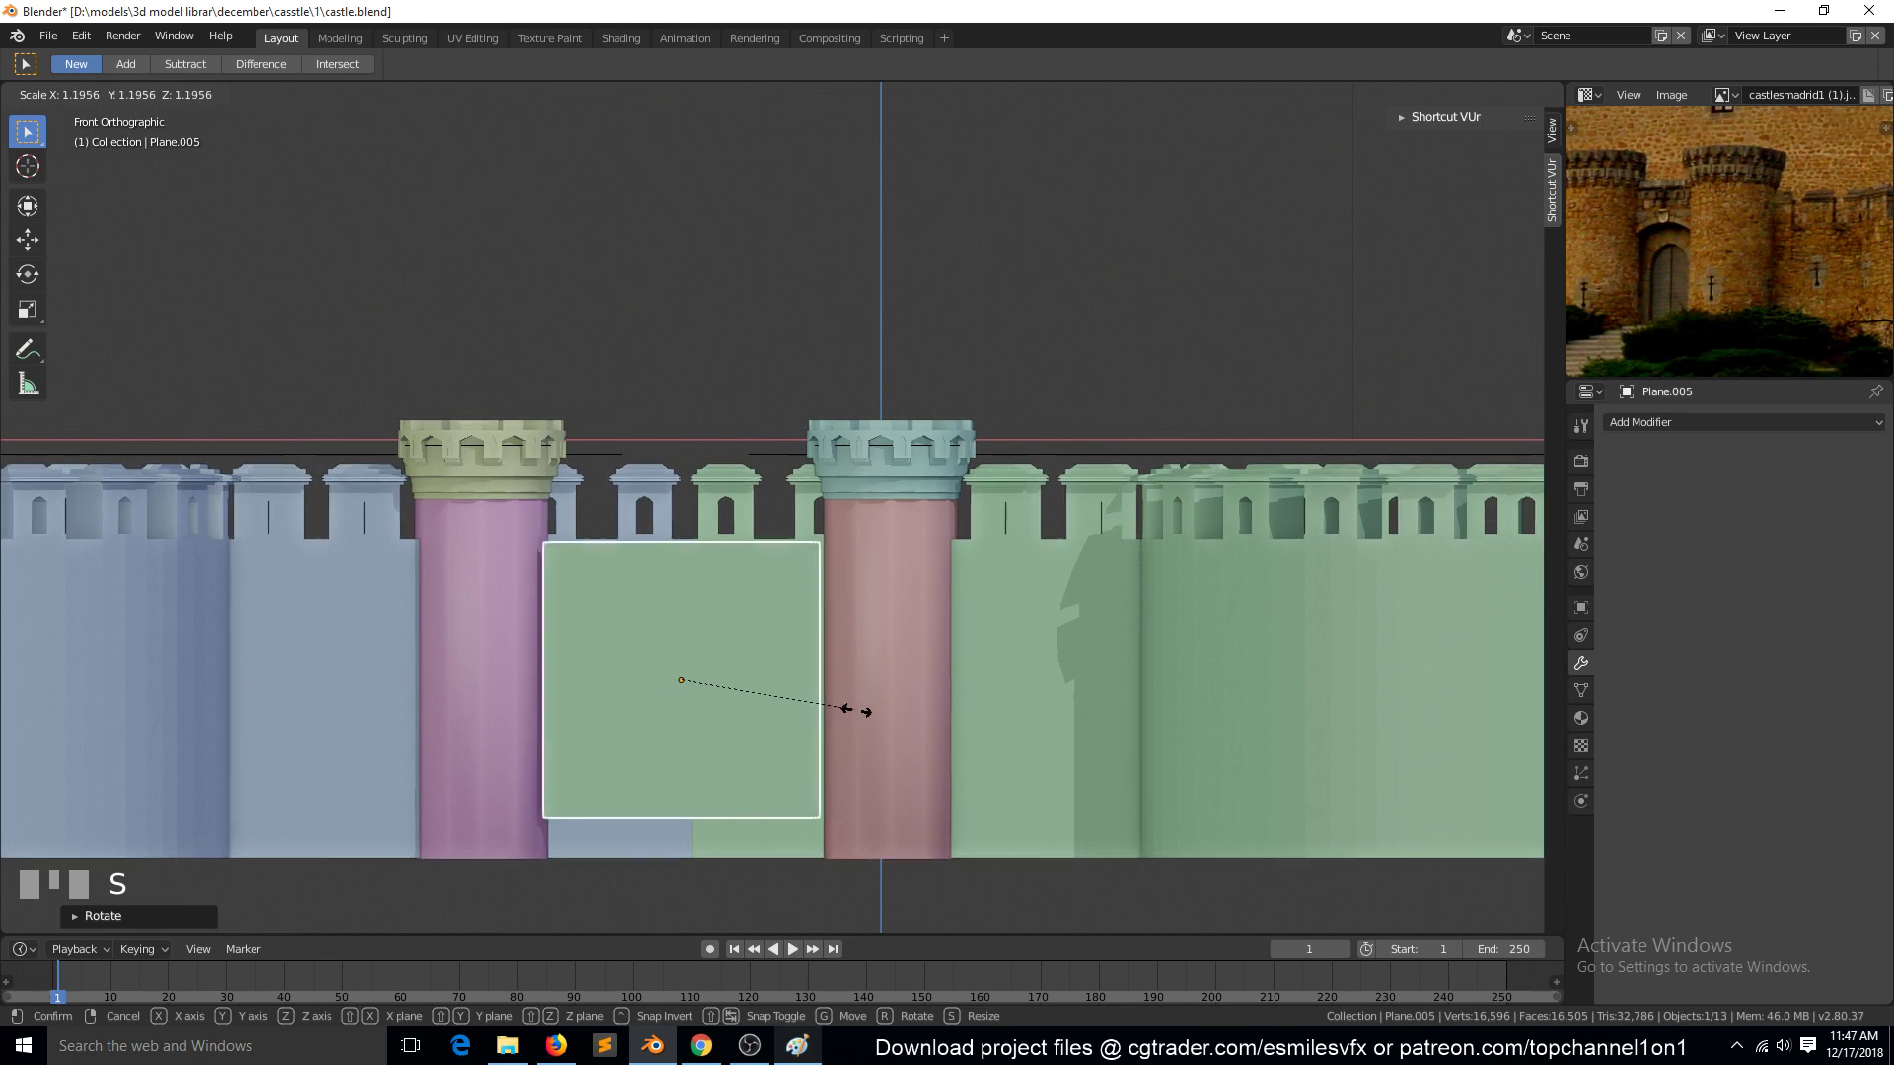
click(870, 709)
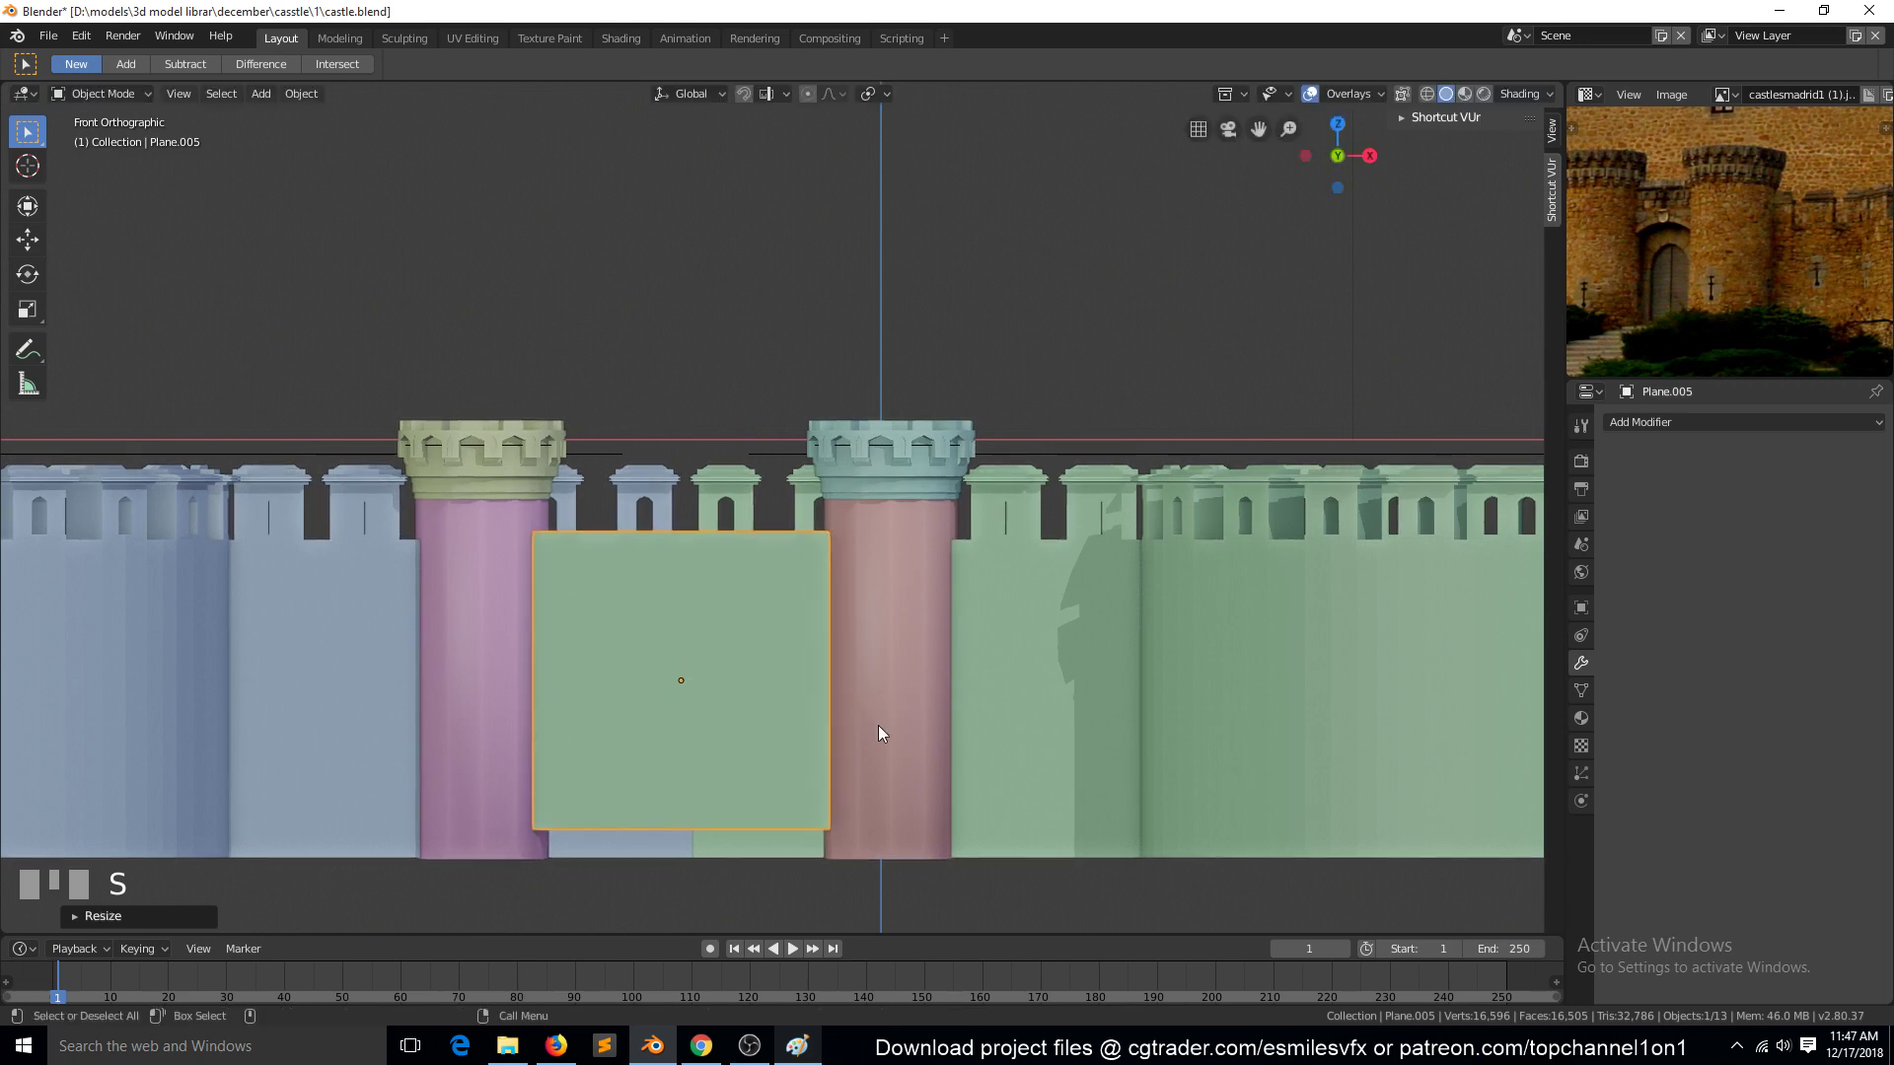
key(KP_7)
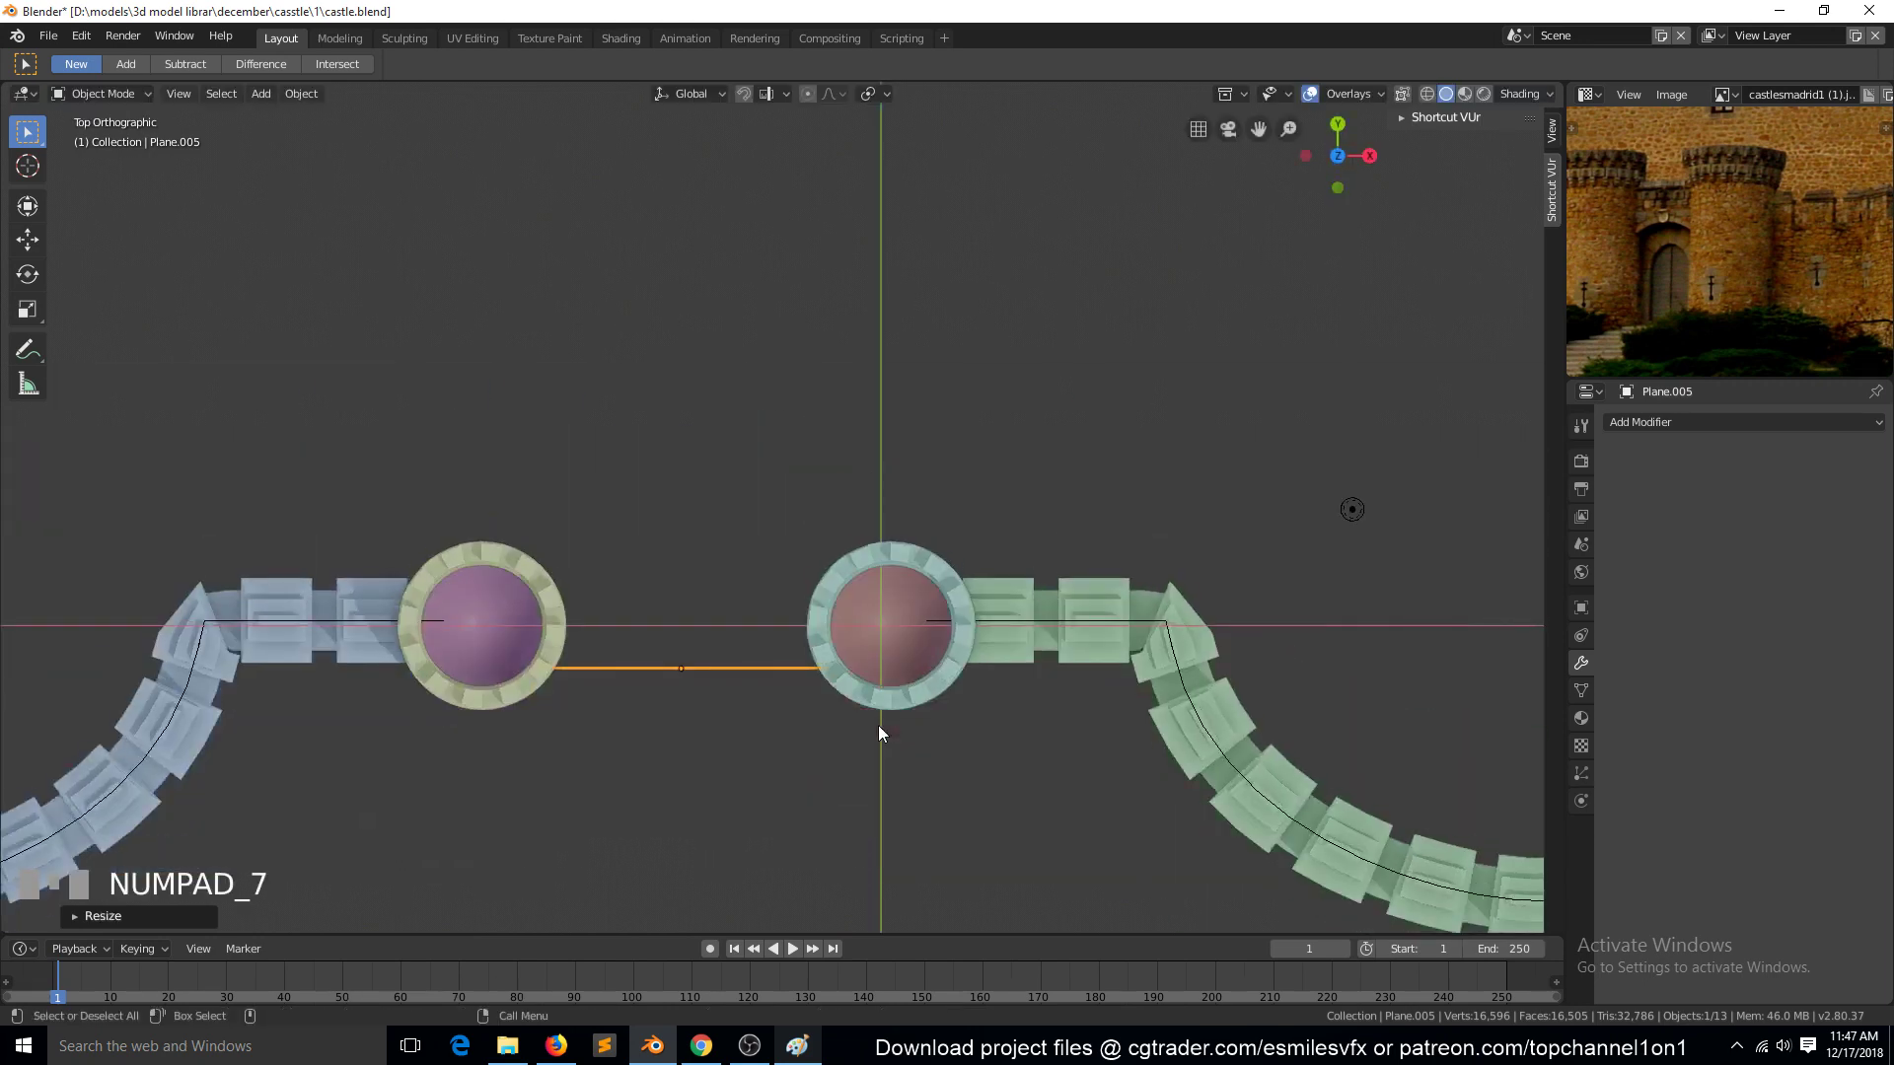
key(g)
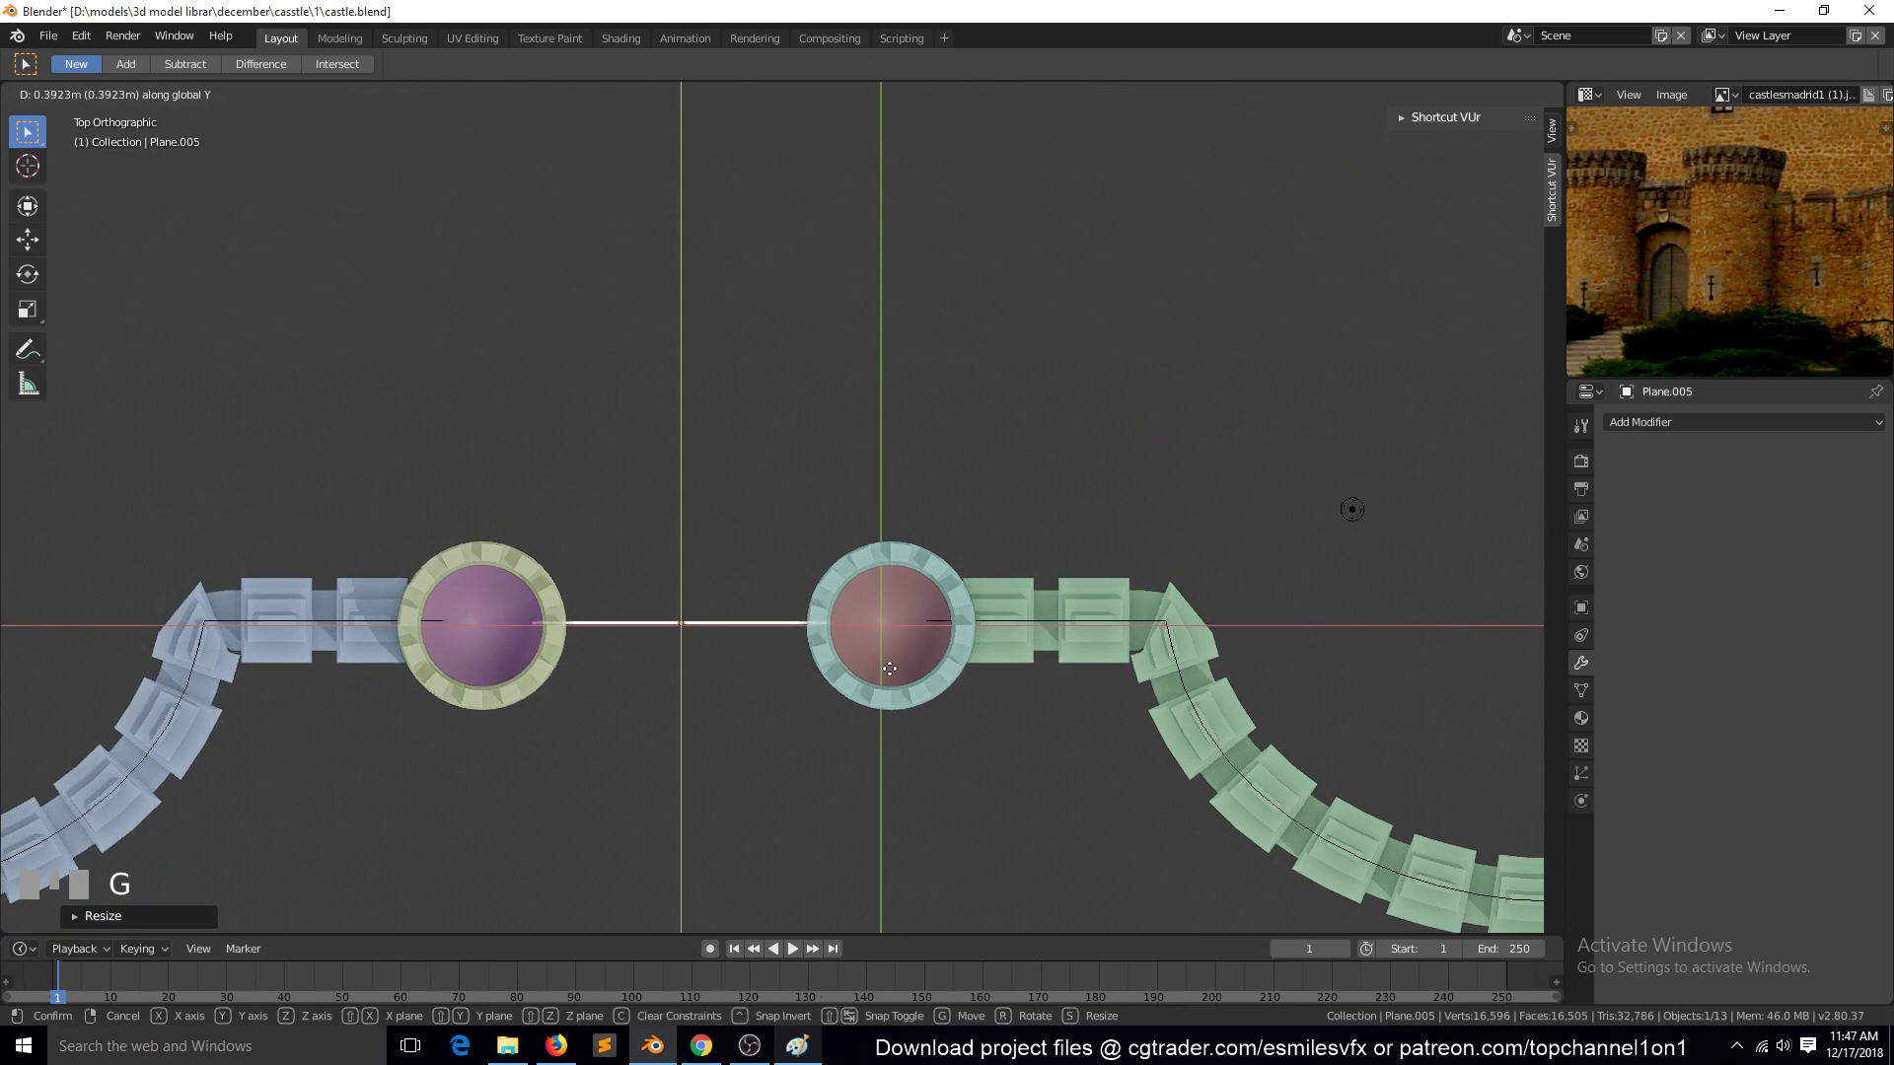
click(891, 670)
key(KP_1)
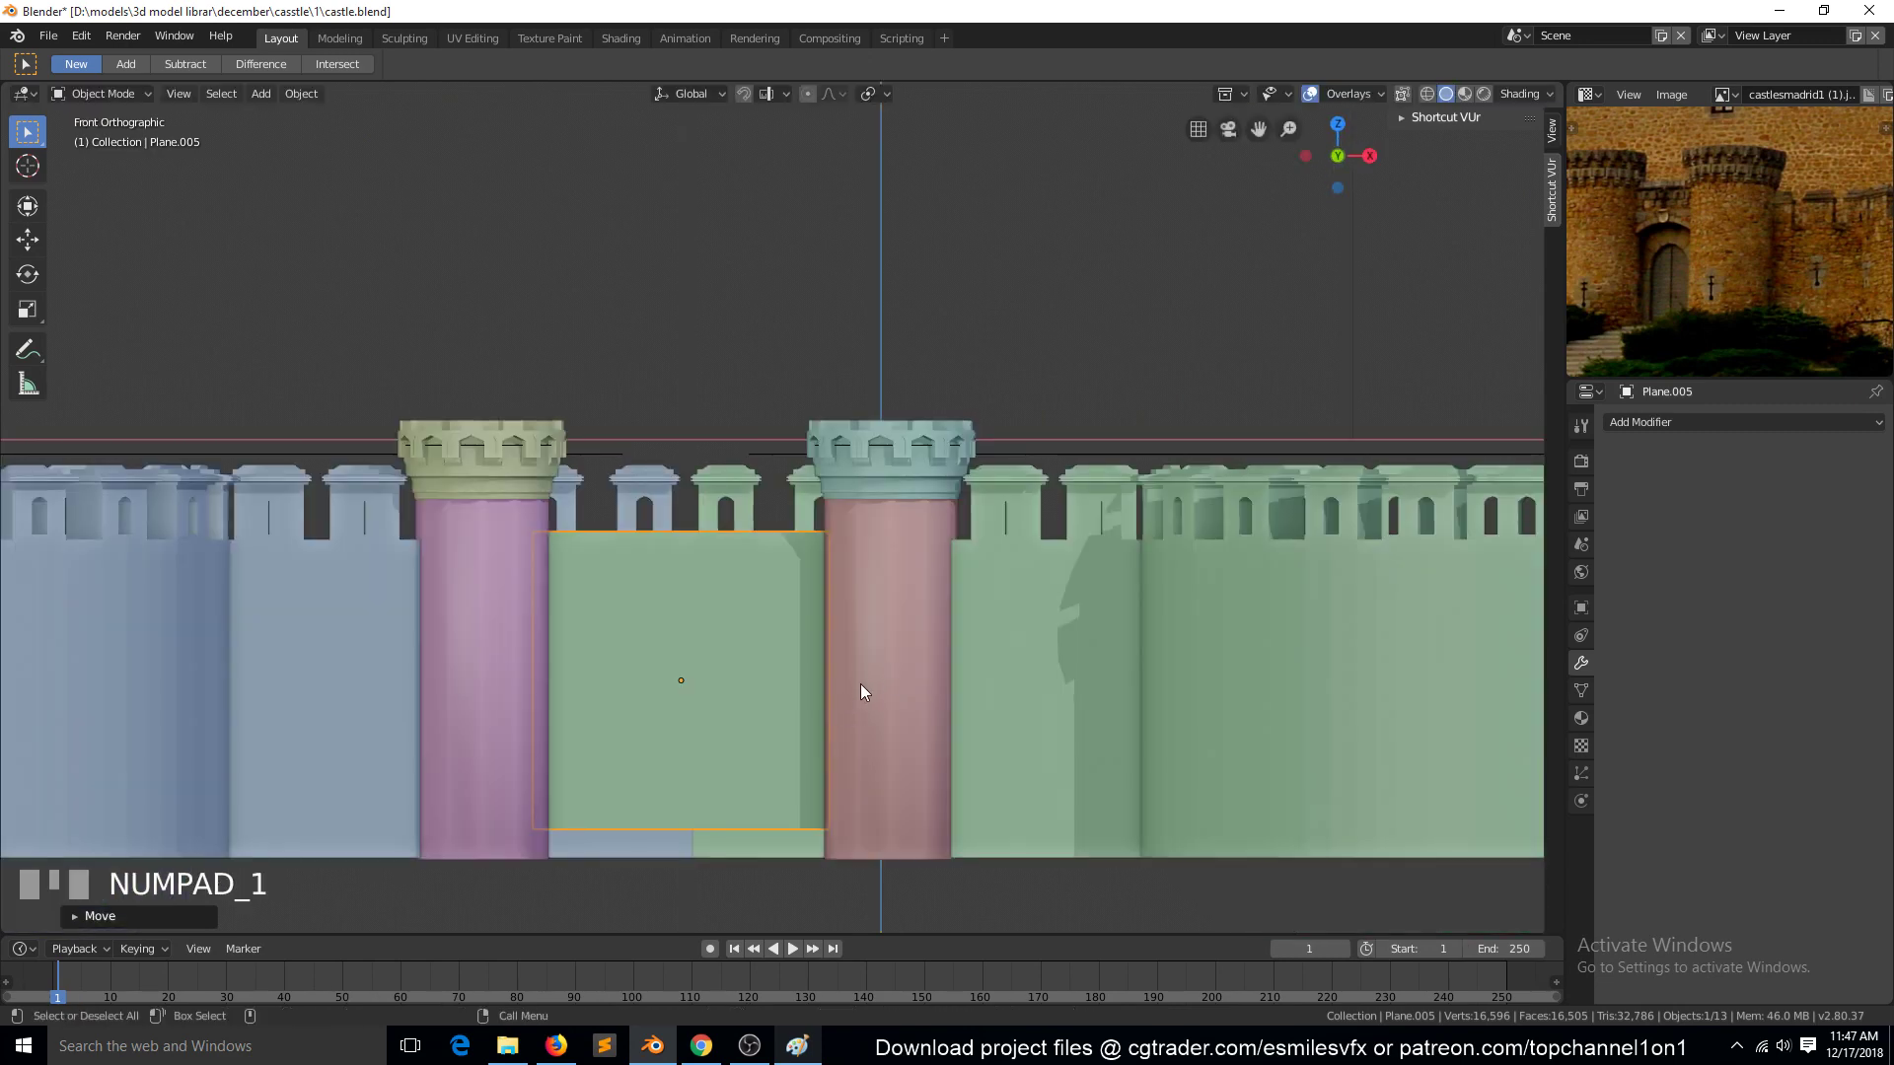
key(g)
click(869, 679)
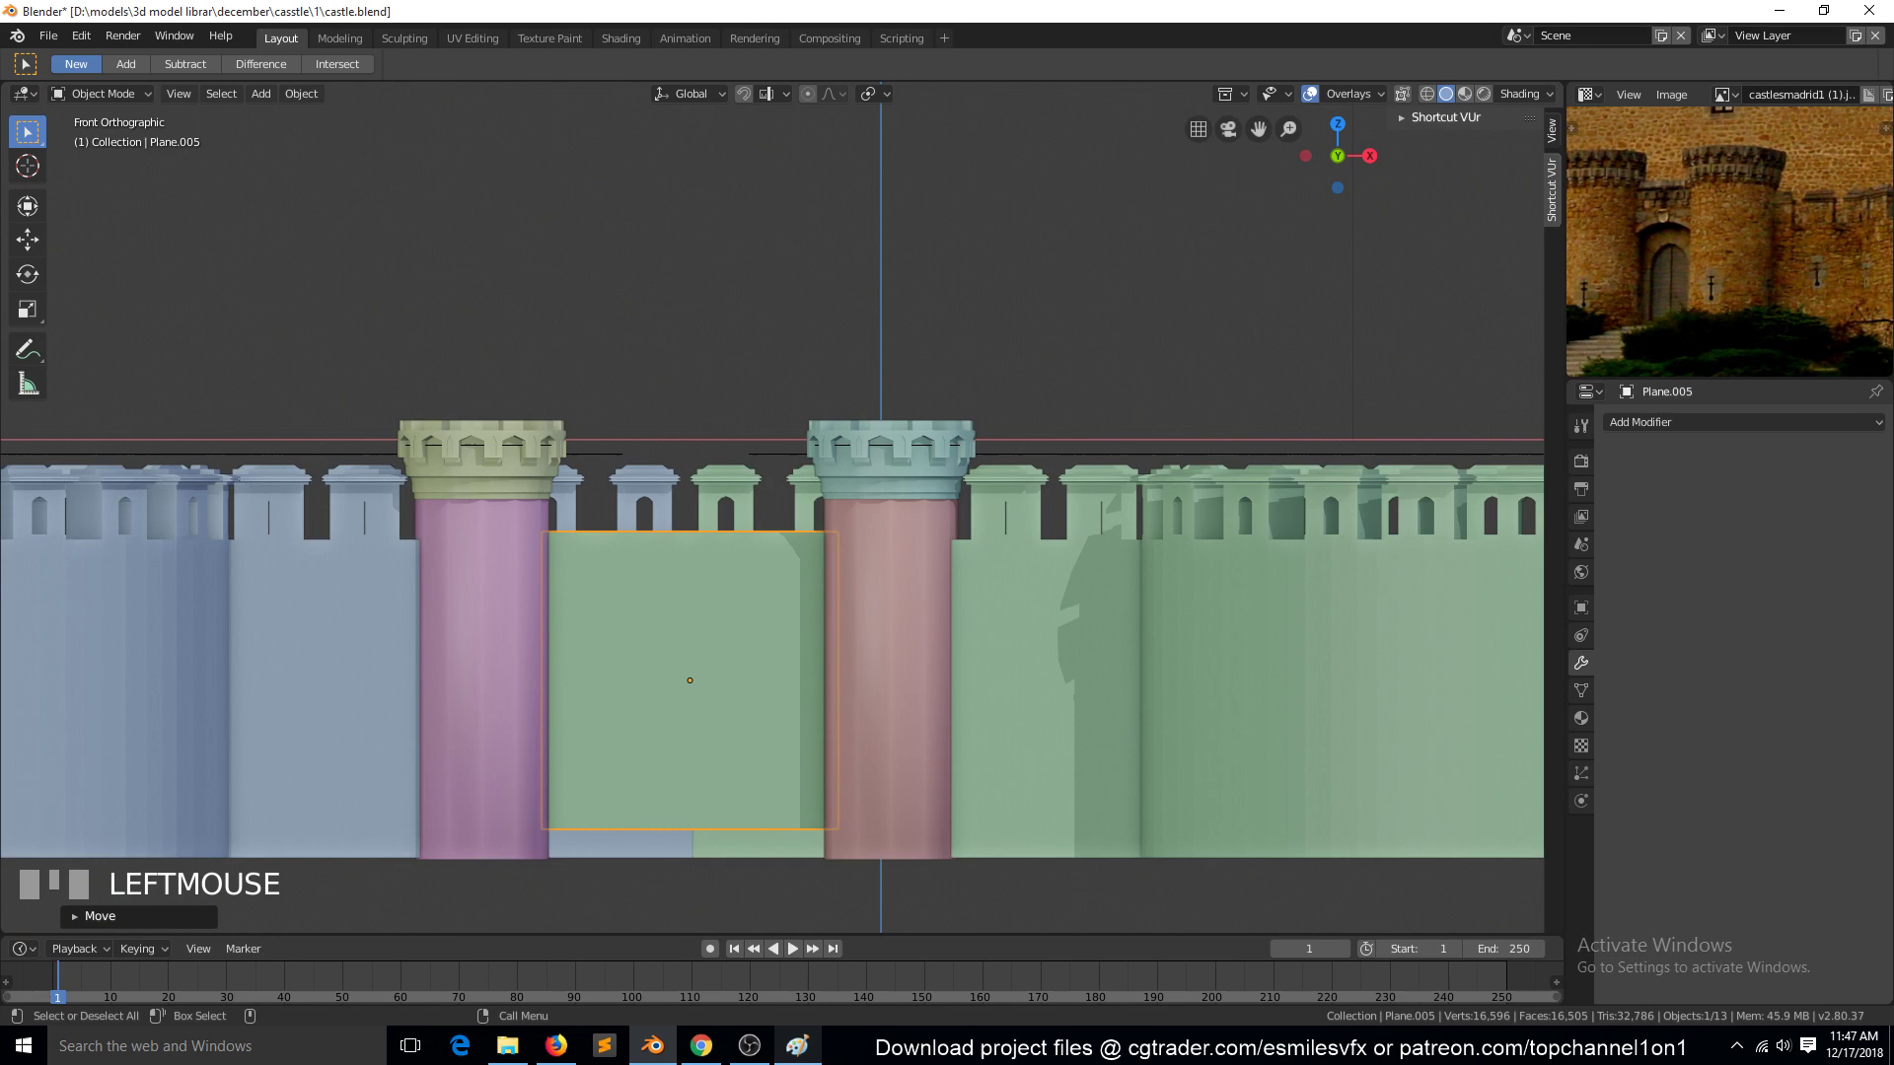
Step: Stretch the plane to full wall height and apply its rotation and scale
key(s)
click(822, 787)
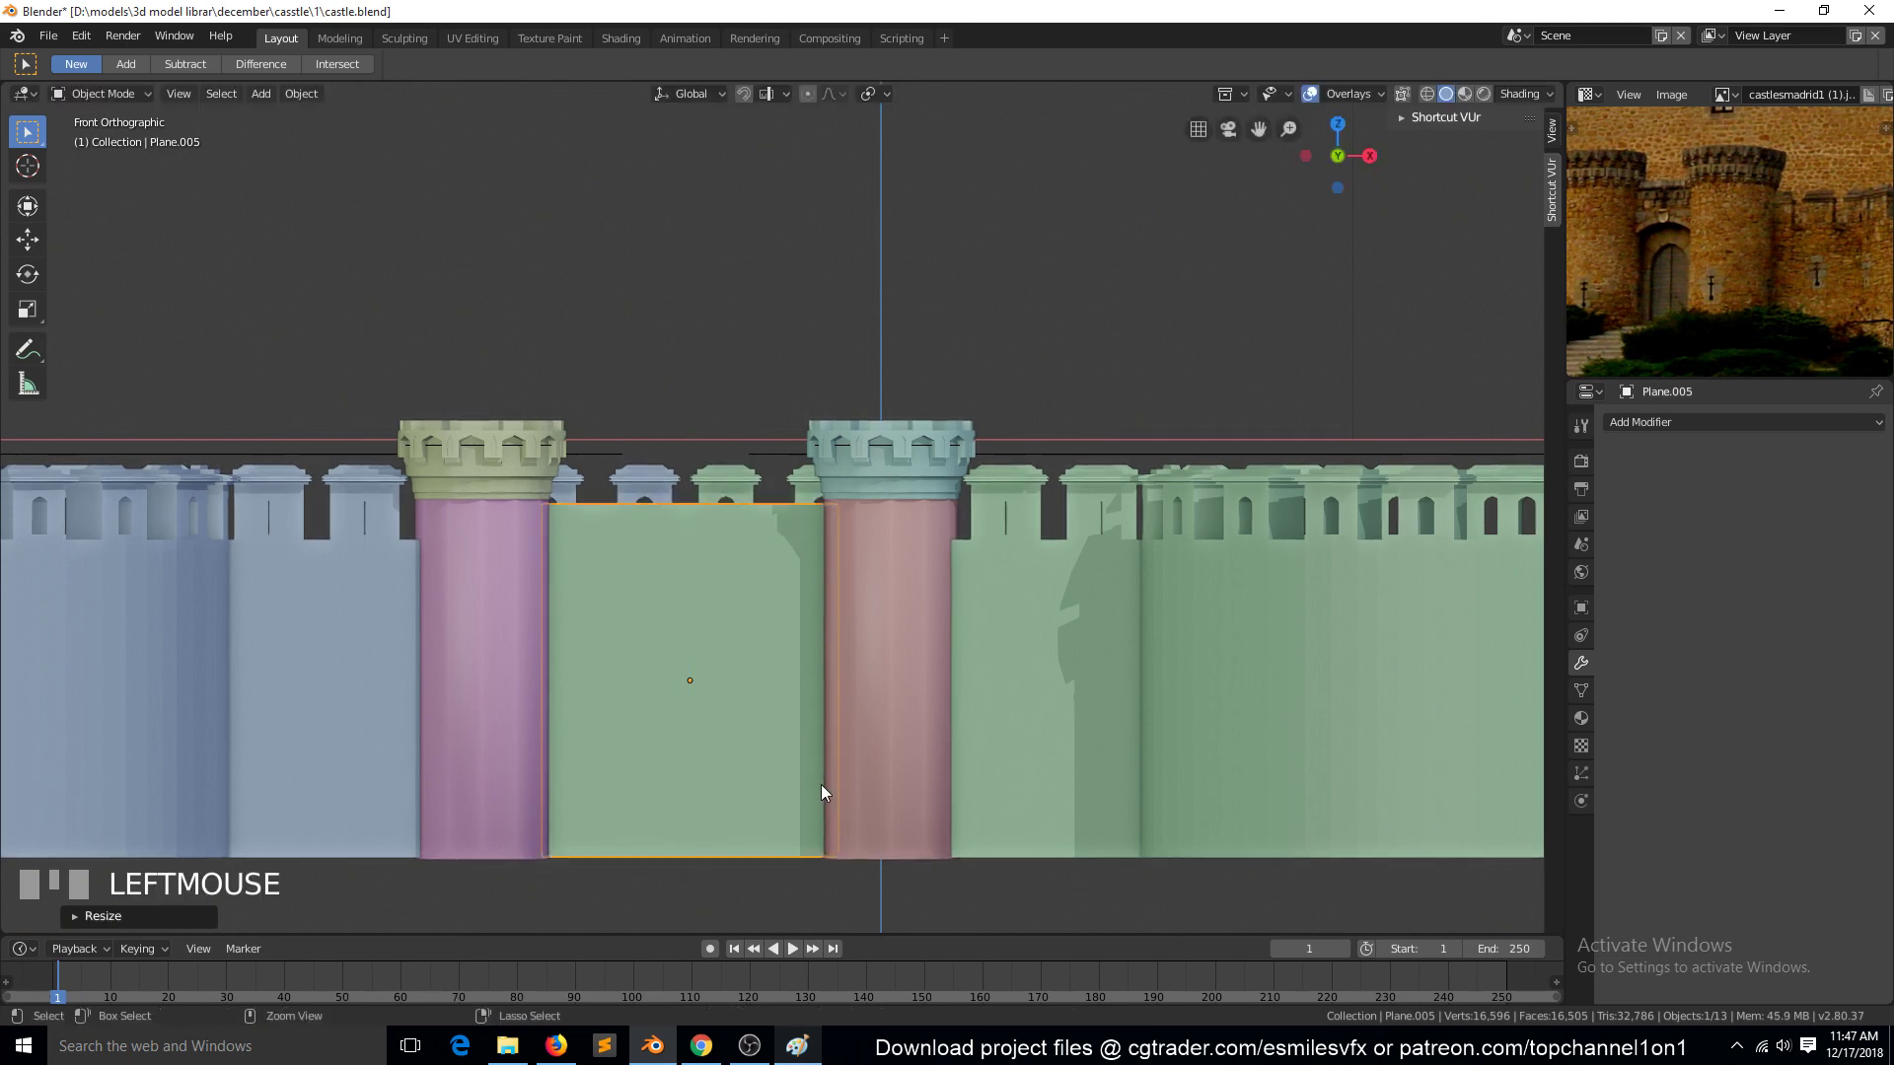
key(ctrl+a)
click(821, 787)
scroll(750, 598, up, 1)
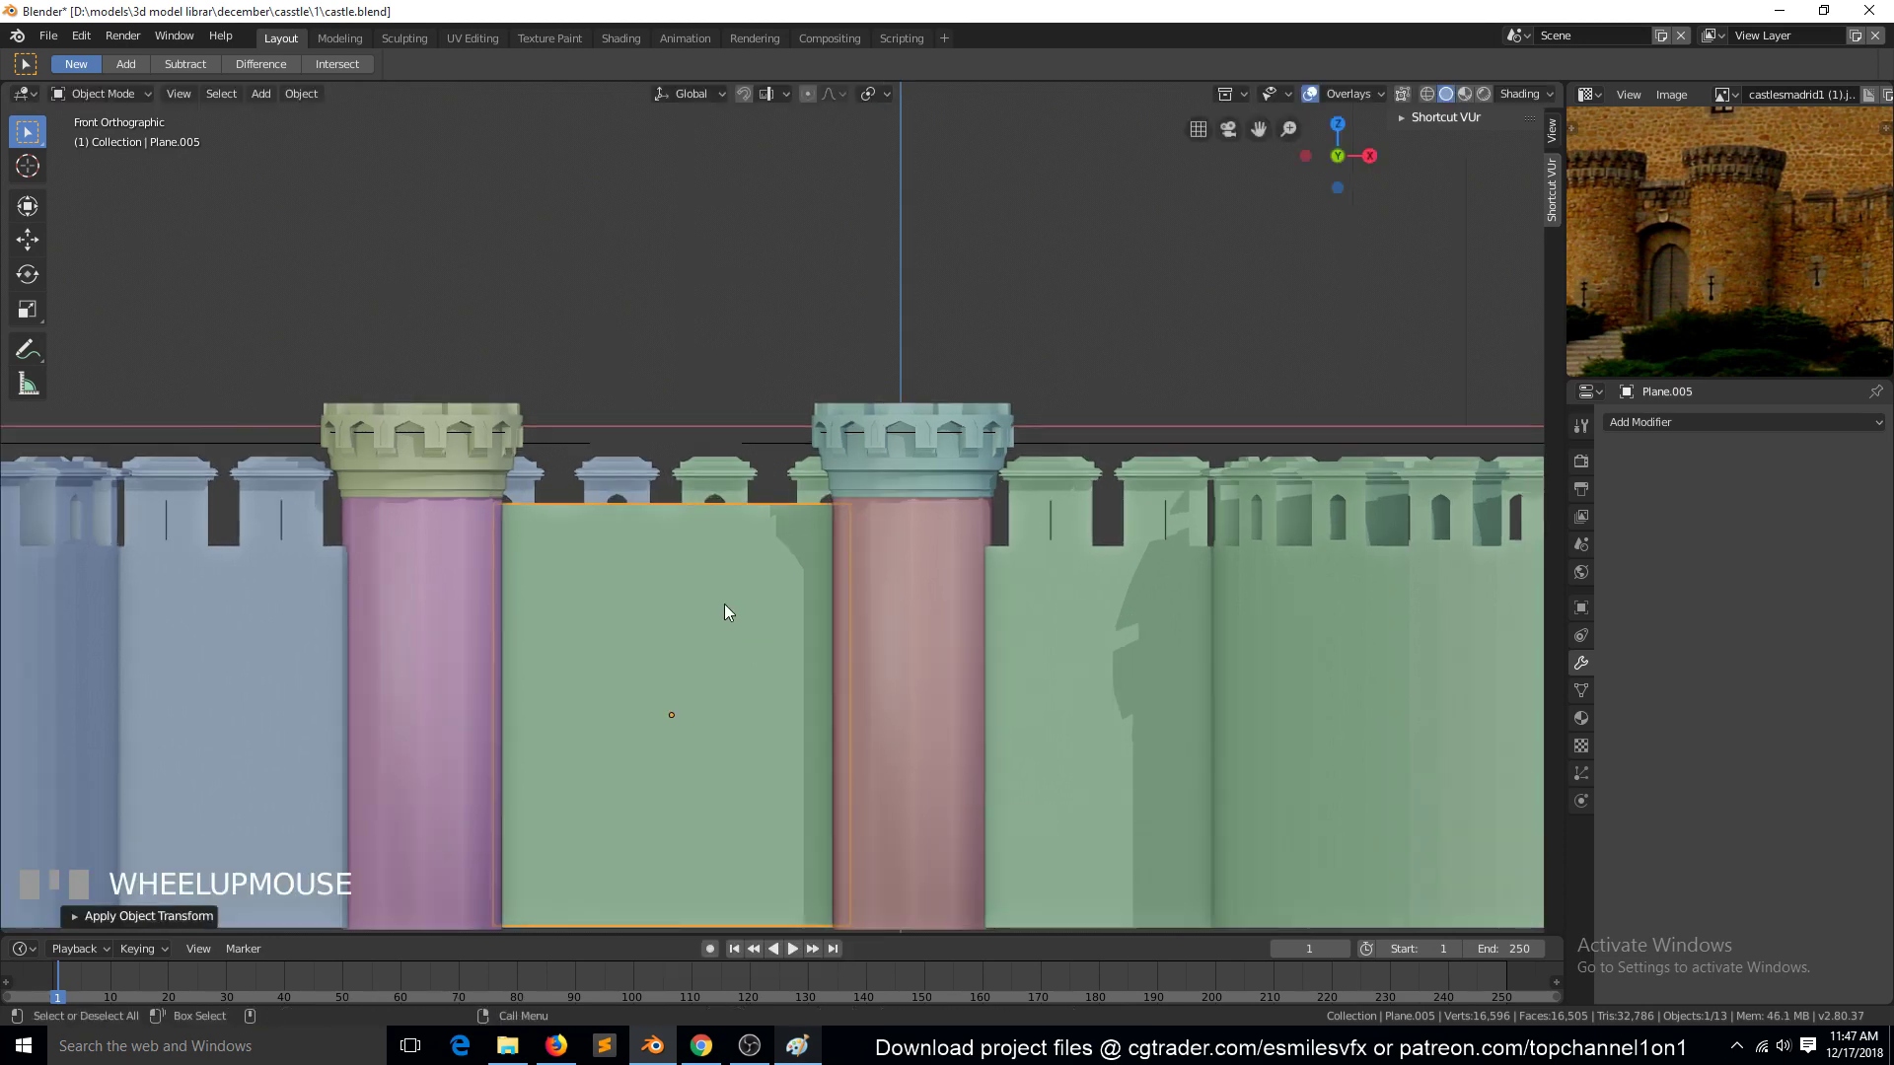
Step: Add a centred vertical loop cut to the panel, checking it in wireframe before returning to solid
key(Tab)
key(ctrl+r)
click(592, 578)
right_click(590, 575)
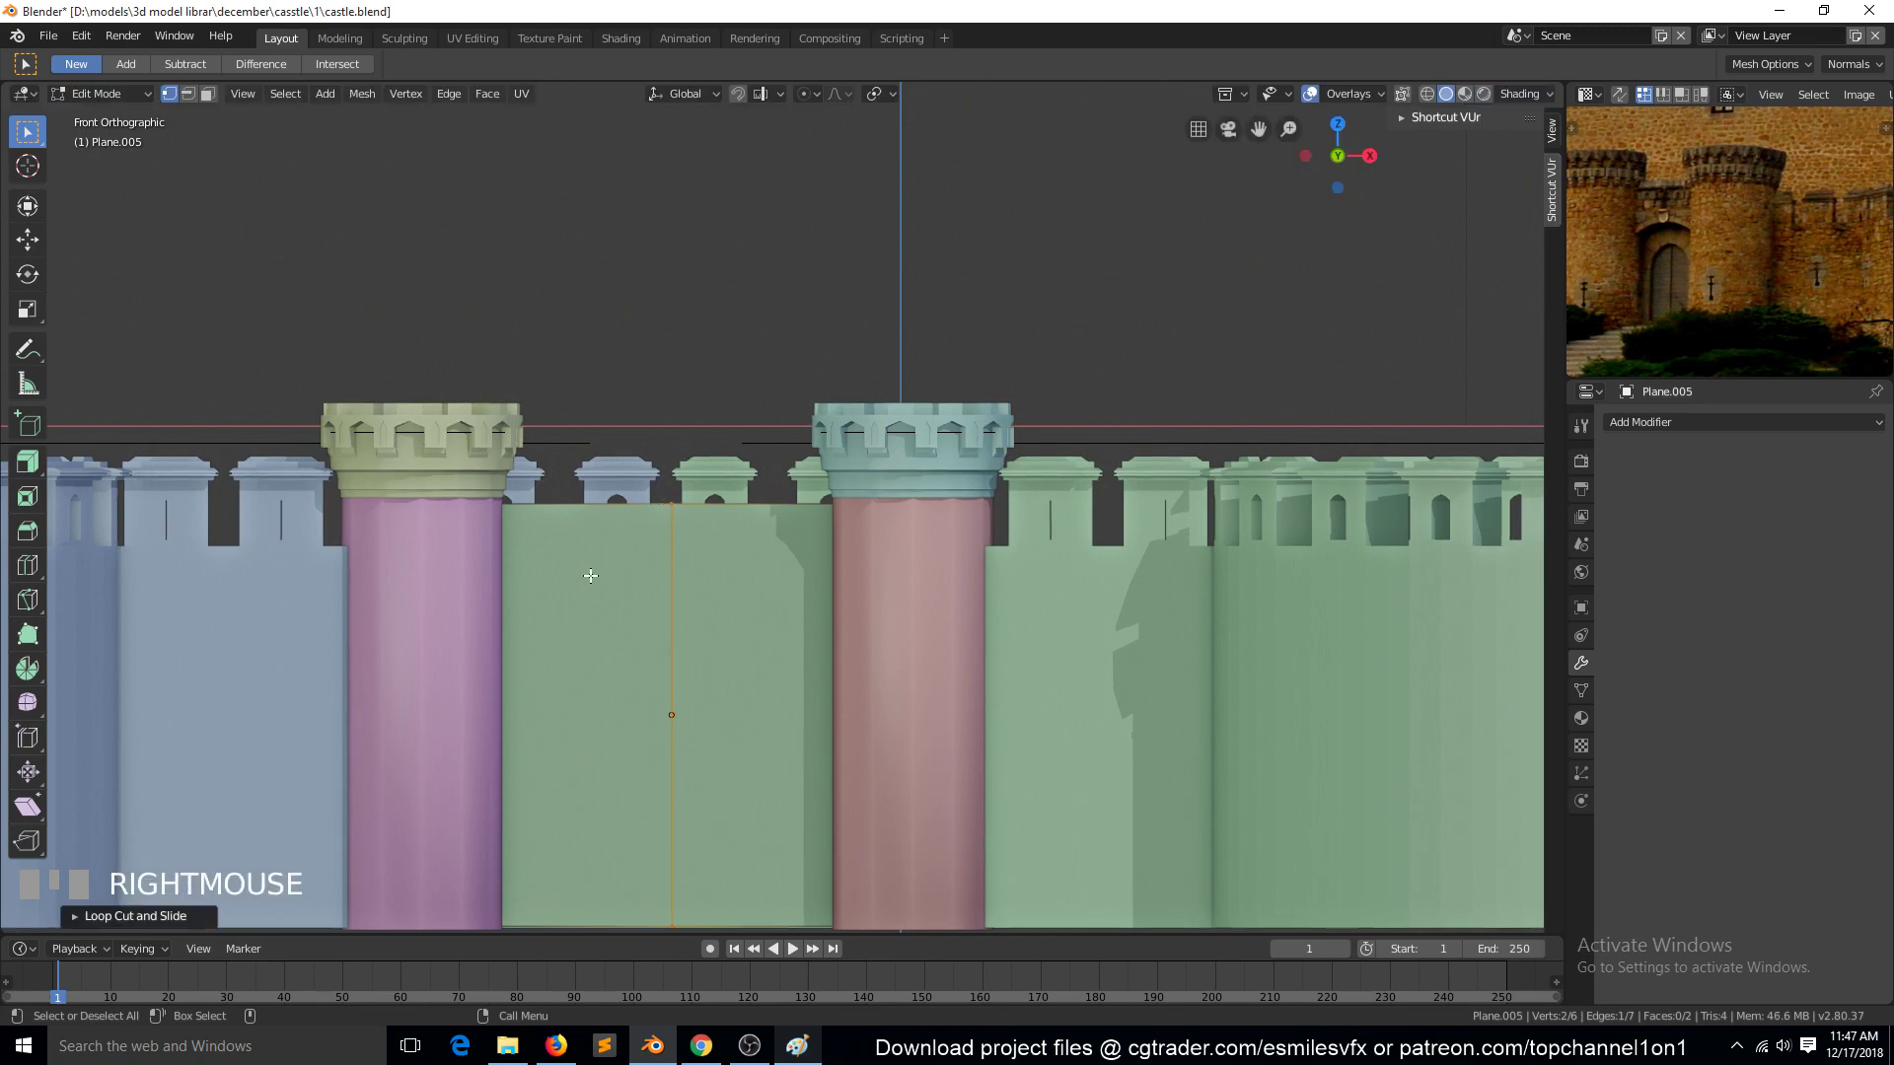
scroll(589, 576, down, 2)
key(z)
click(487, 576)
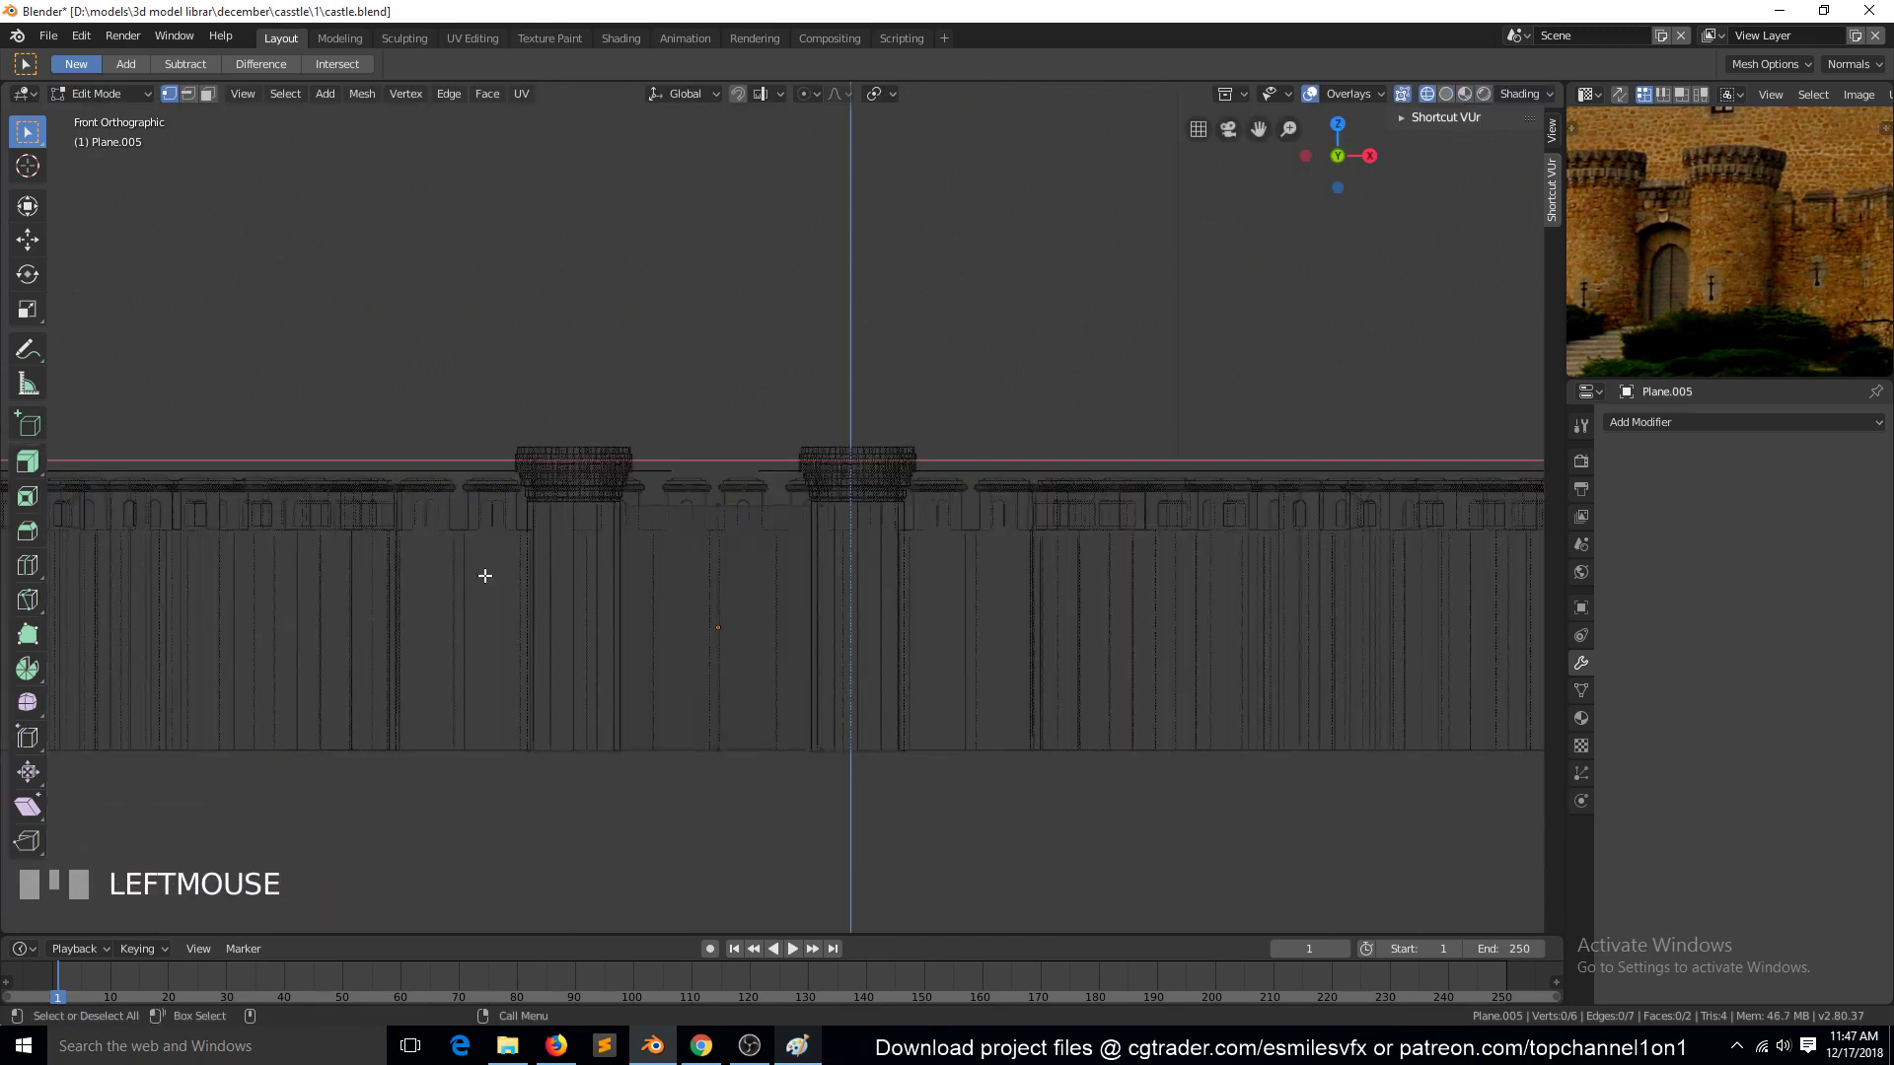
alt+click(615, 571)
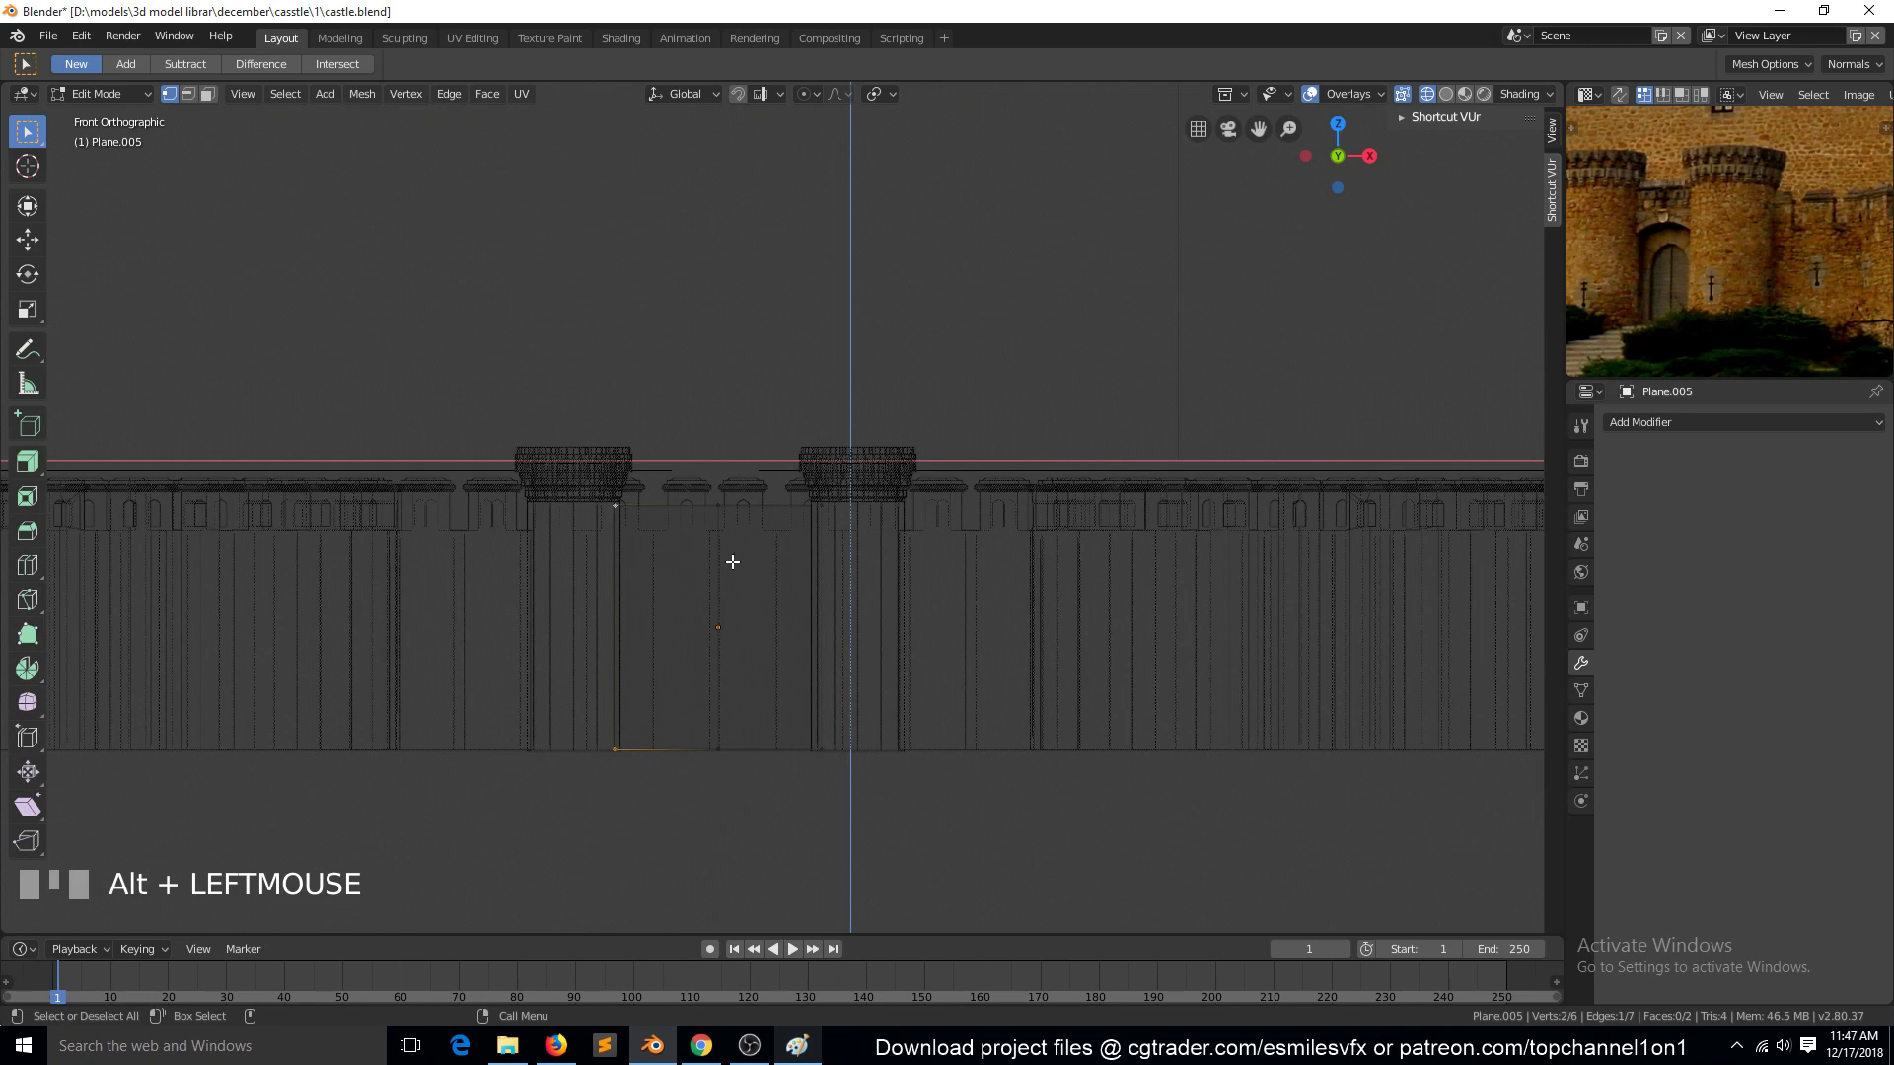
key(z)
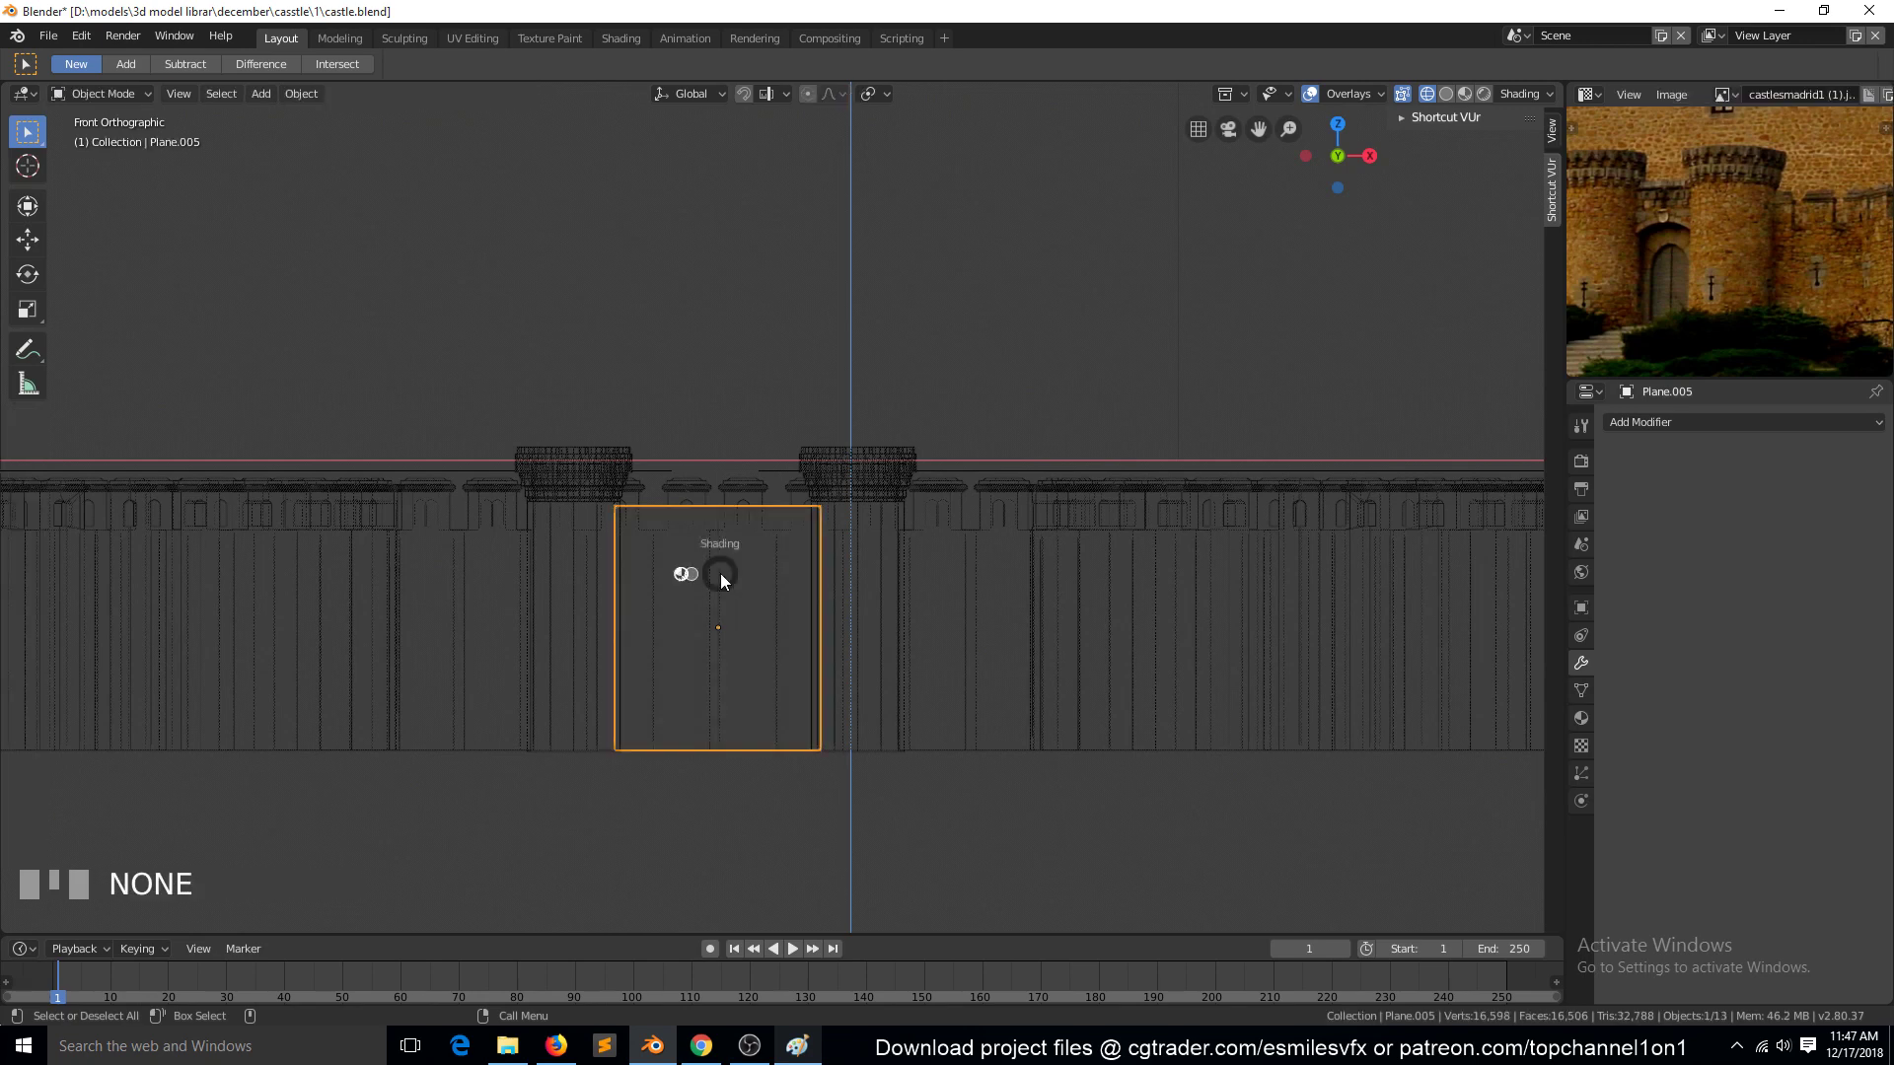
click(873, 586)
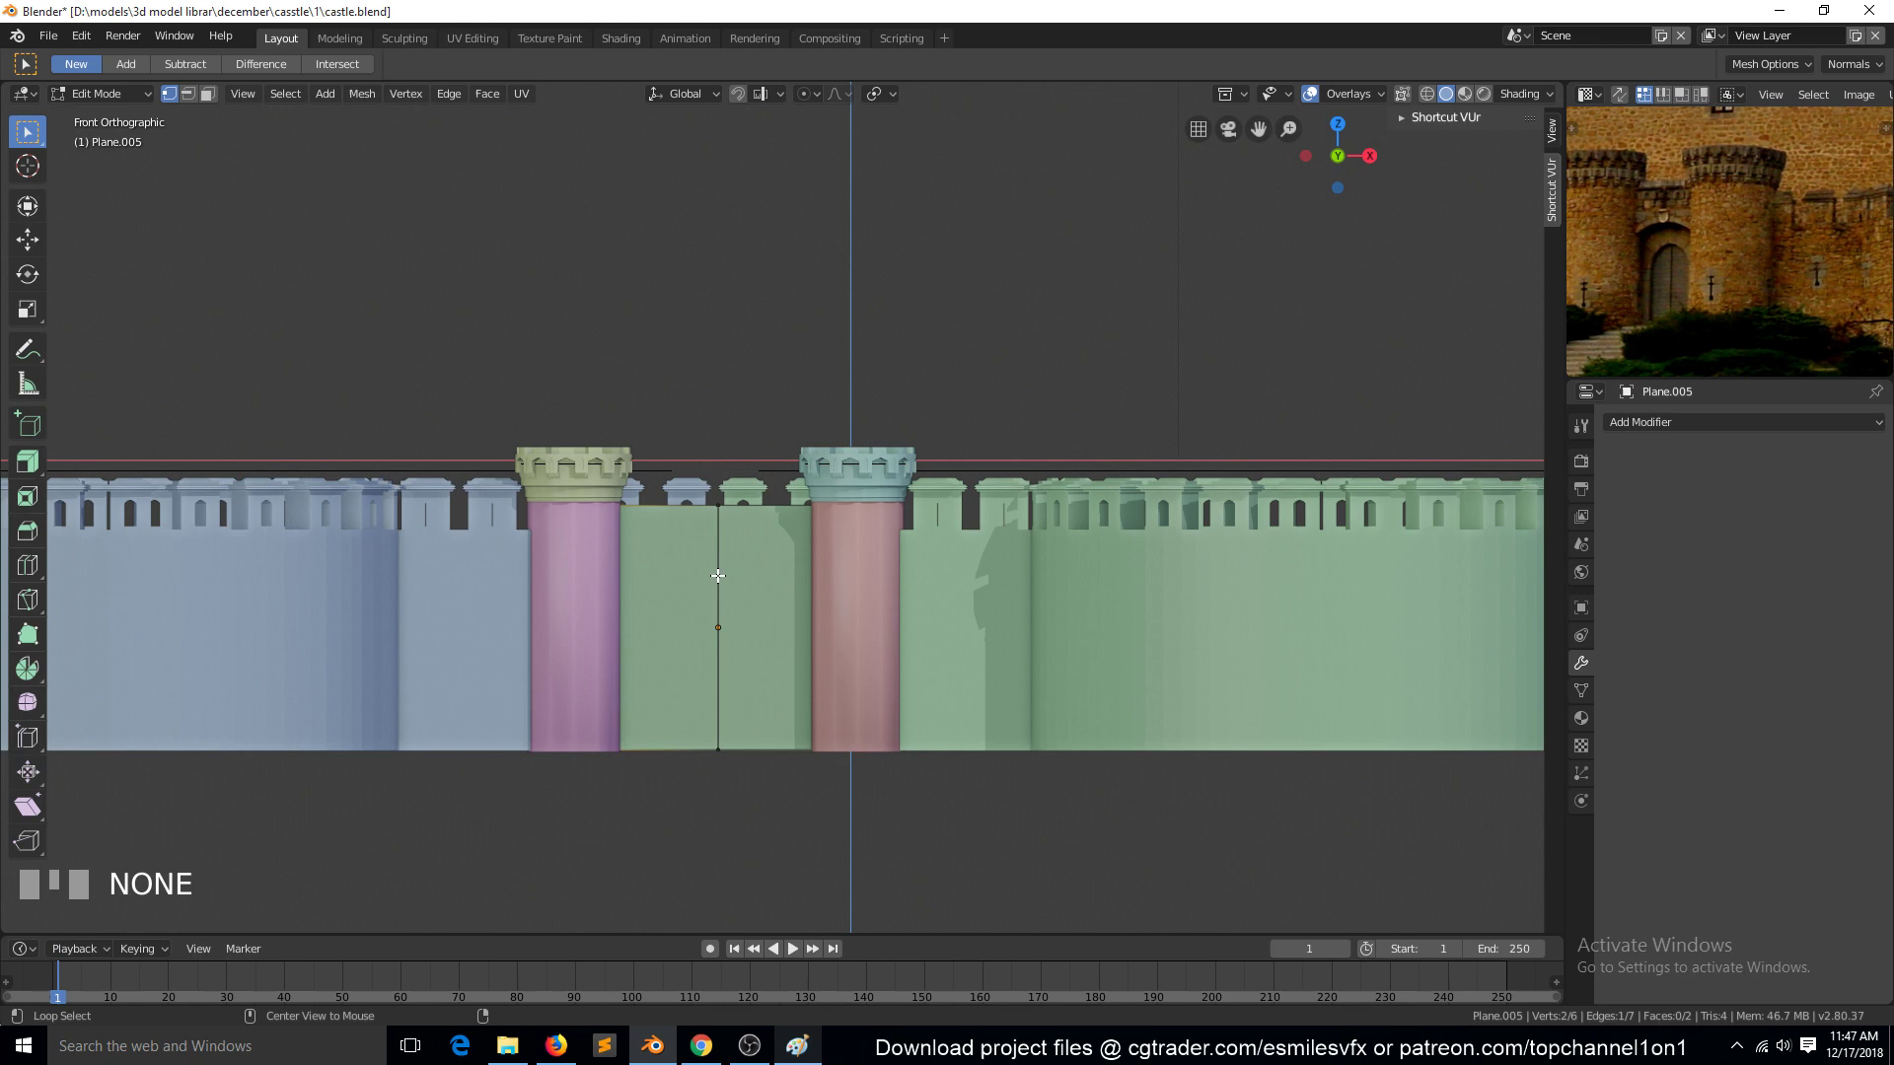
Step: Bevel the centre edge into a wide middle face and cut a horizontal loop across it
alt+click(718, 577)
key(ctrl+b)
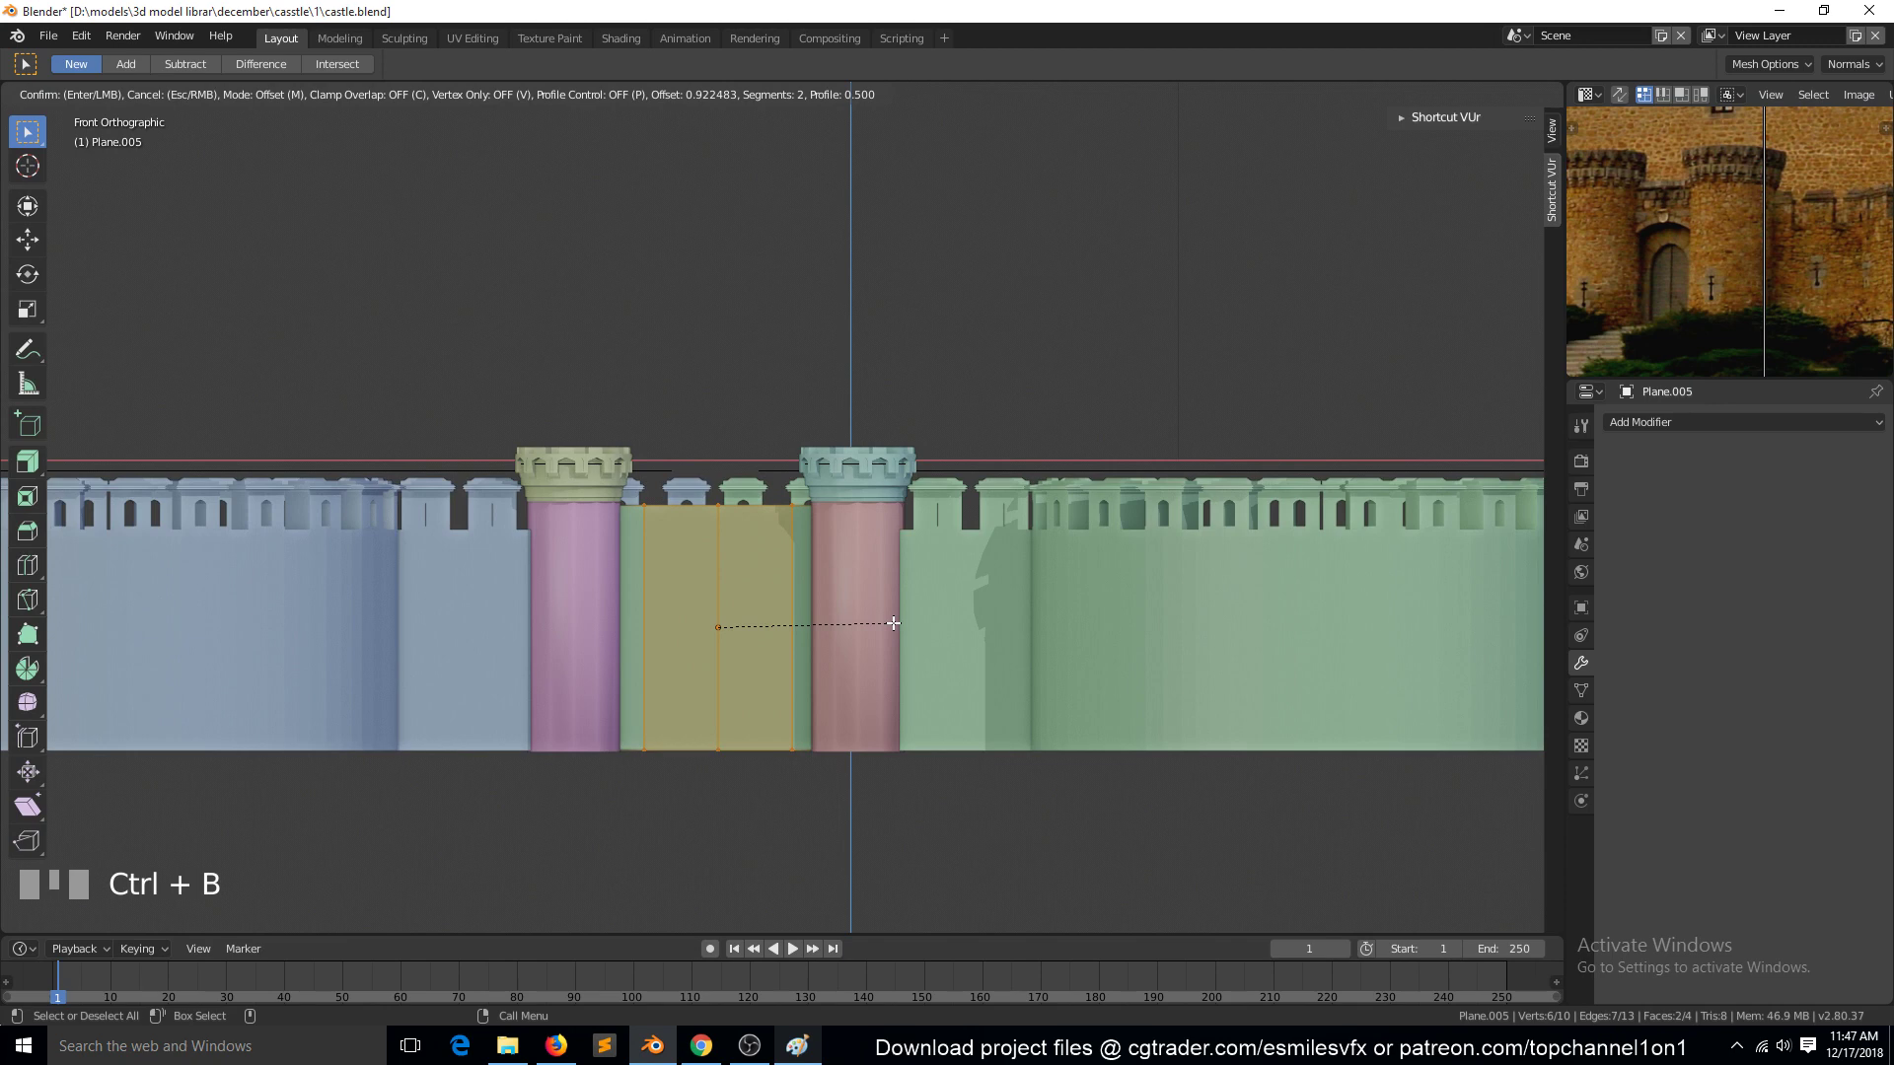
click(808, 627)
key(ctrl+r)
click(699, 568)
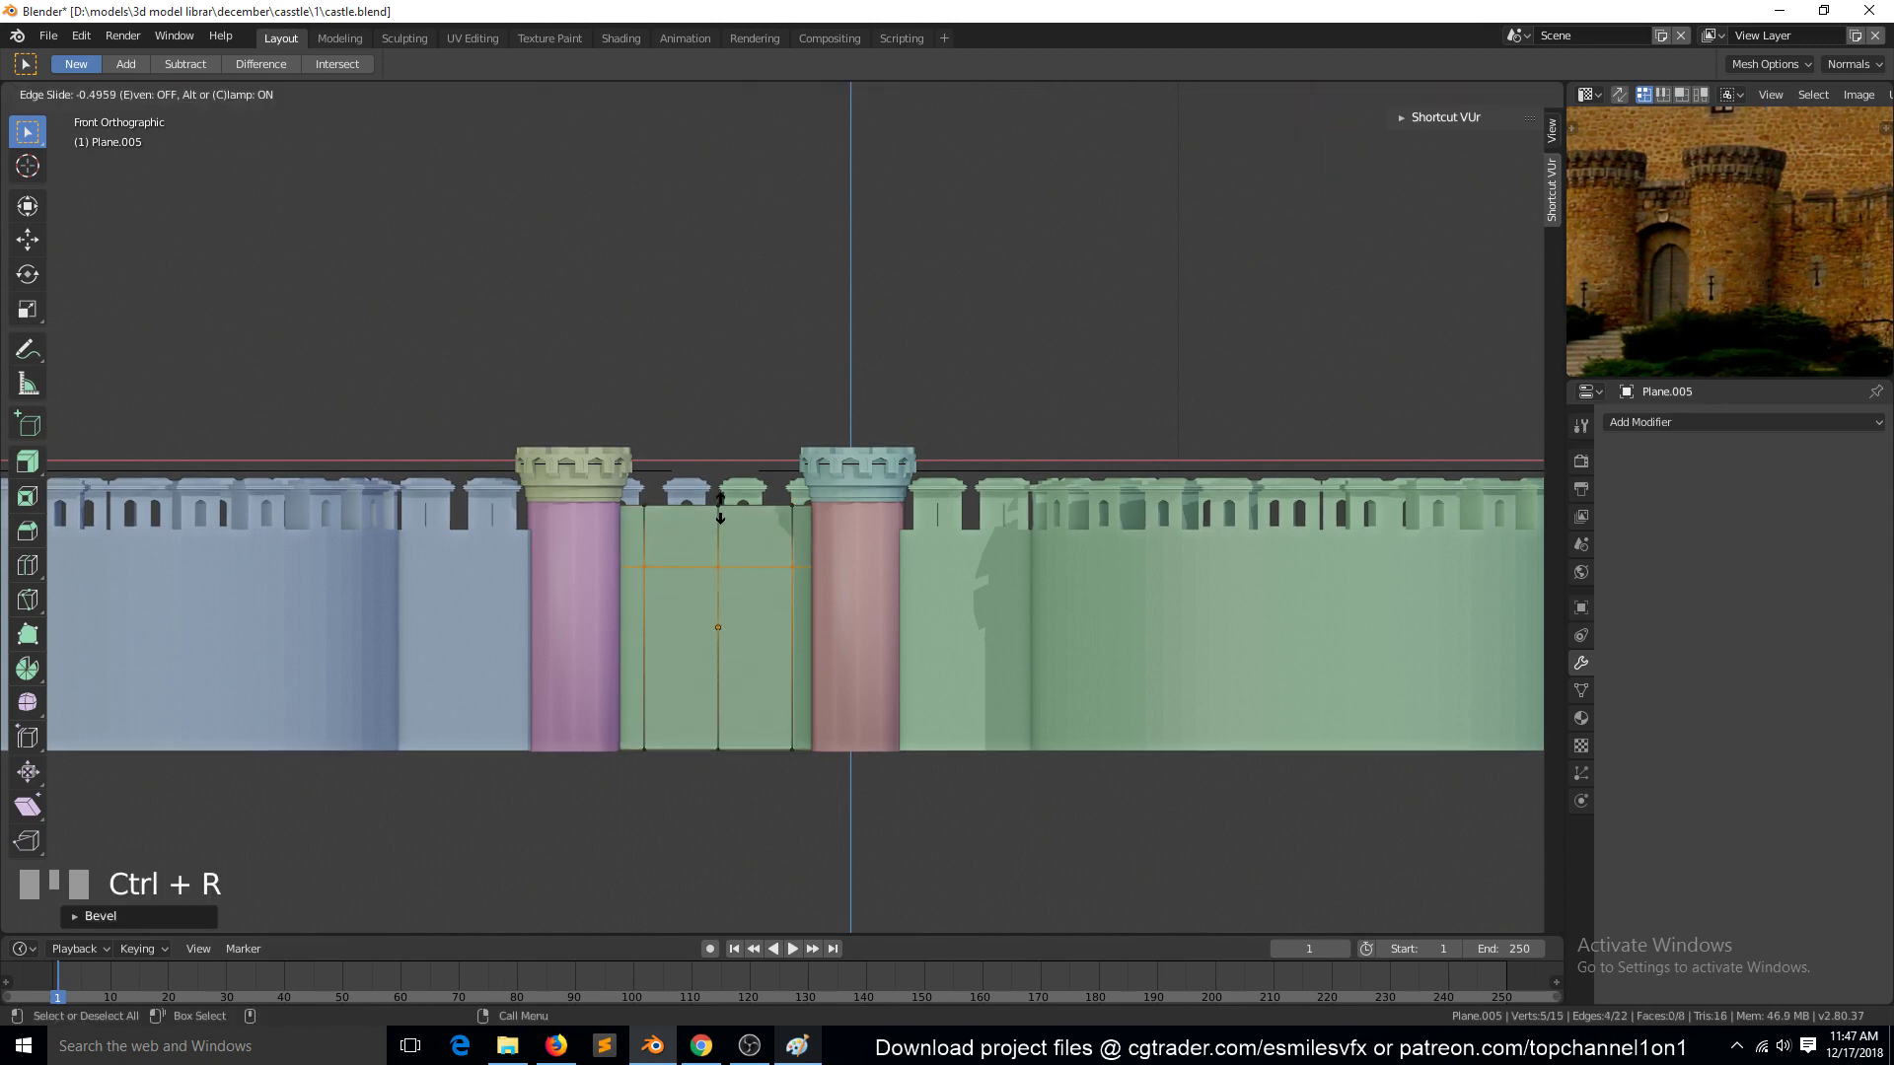
click(720, 525)
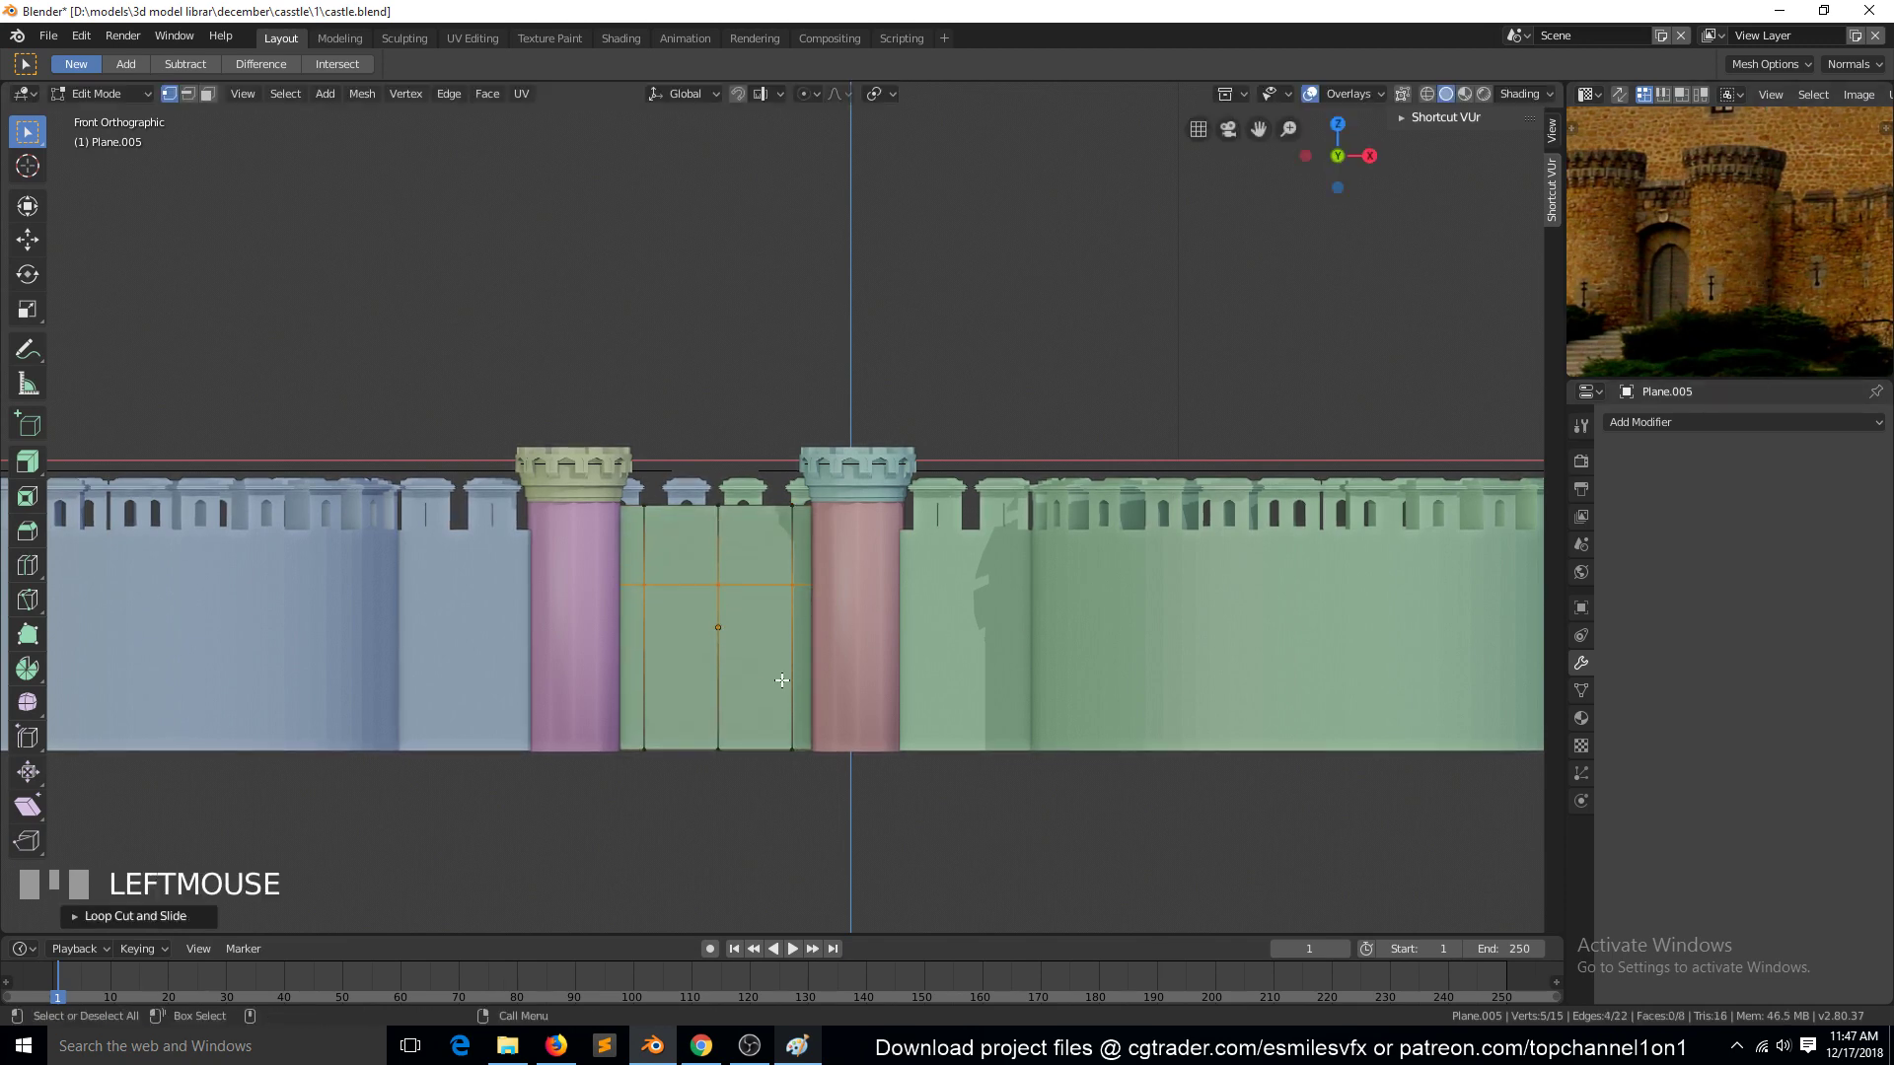
Step: Raise the middle vertex into the arch peak and delete the bottom vertex to open the doorway
click(716, 589)
key(g)
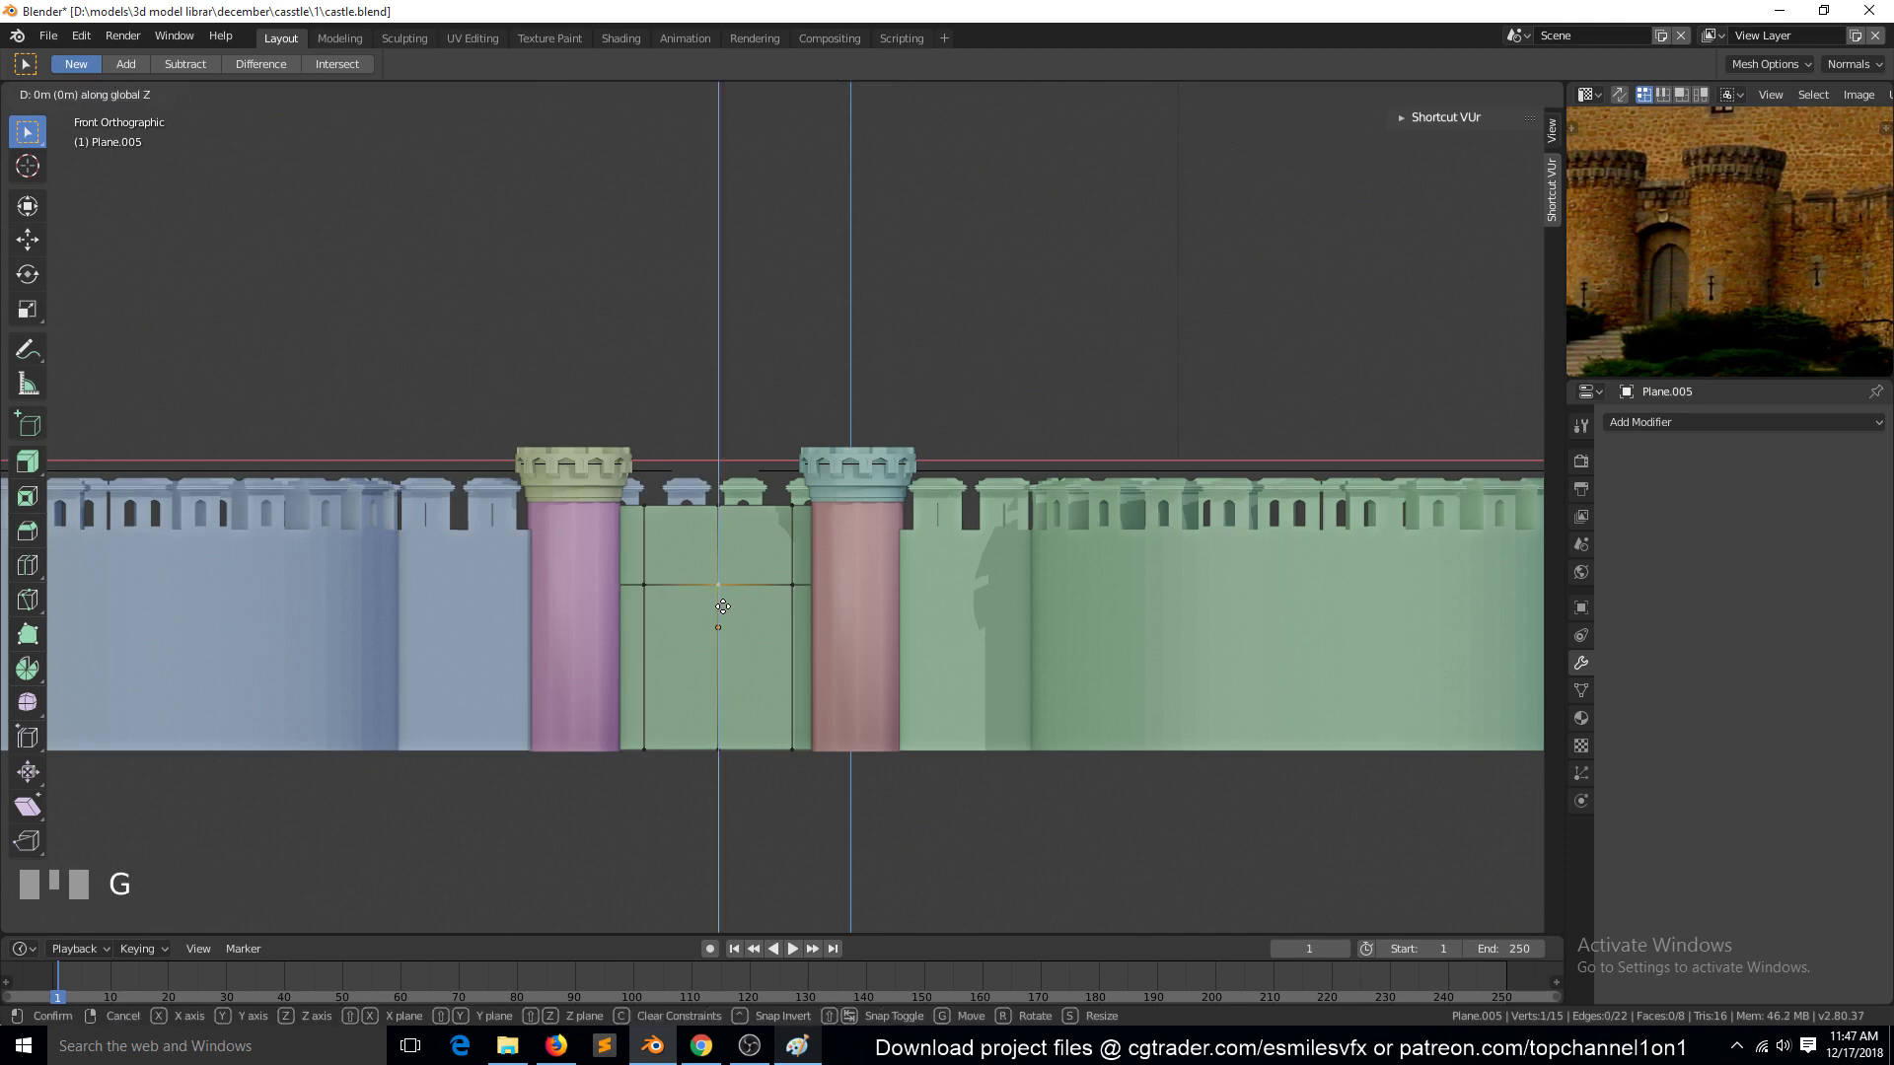
click(730, 572)
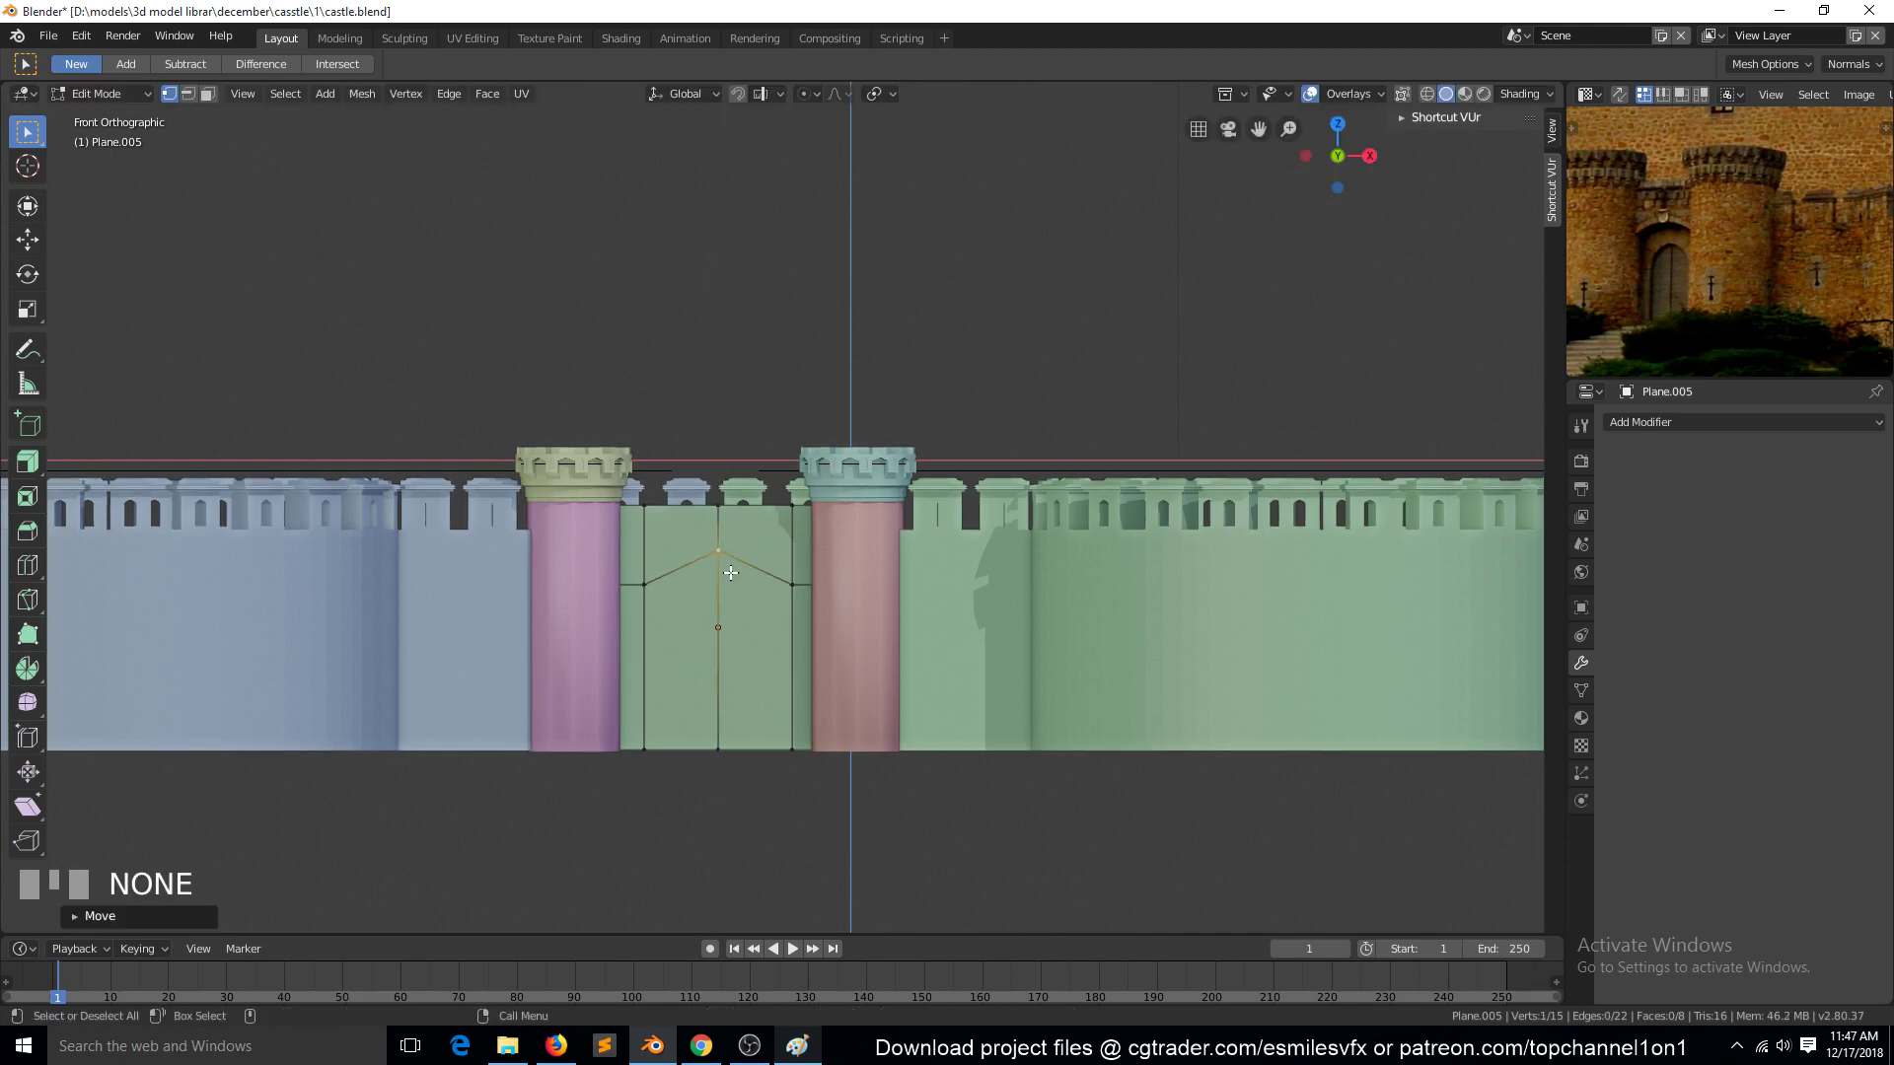
click(713, 737)
key(x)
click(702, 737)
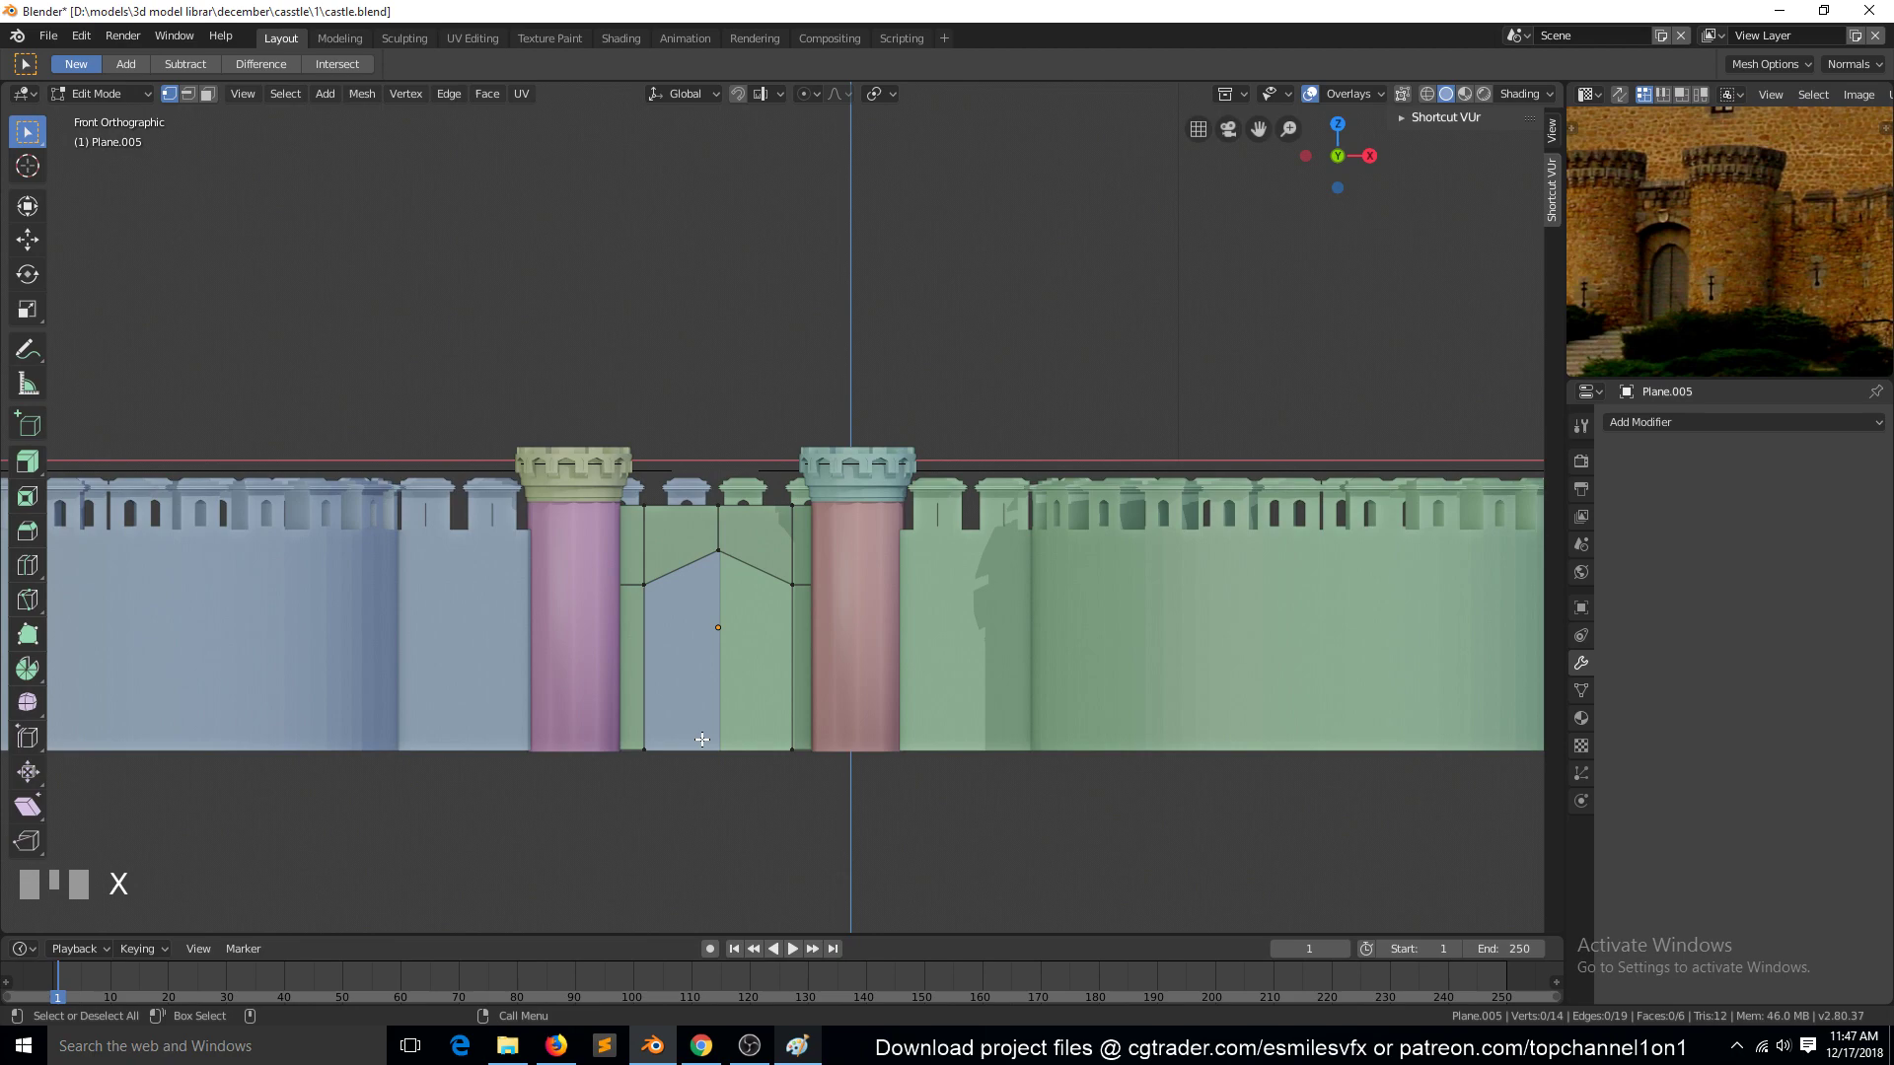
key(grave)
middle_drag(757, 612, 688, 664)
key(Tab)
key(Tab)
Step: Try bevelling the edge above the arch peak, then cancel and return to front view
key(grave)
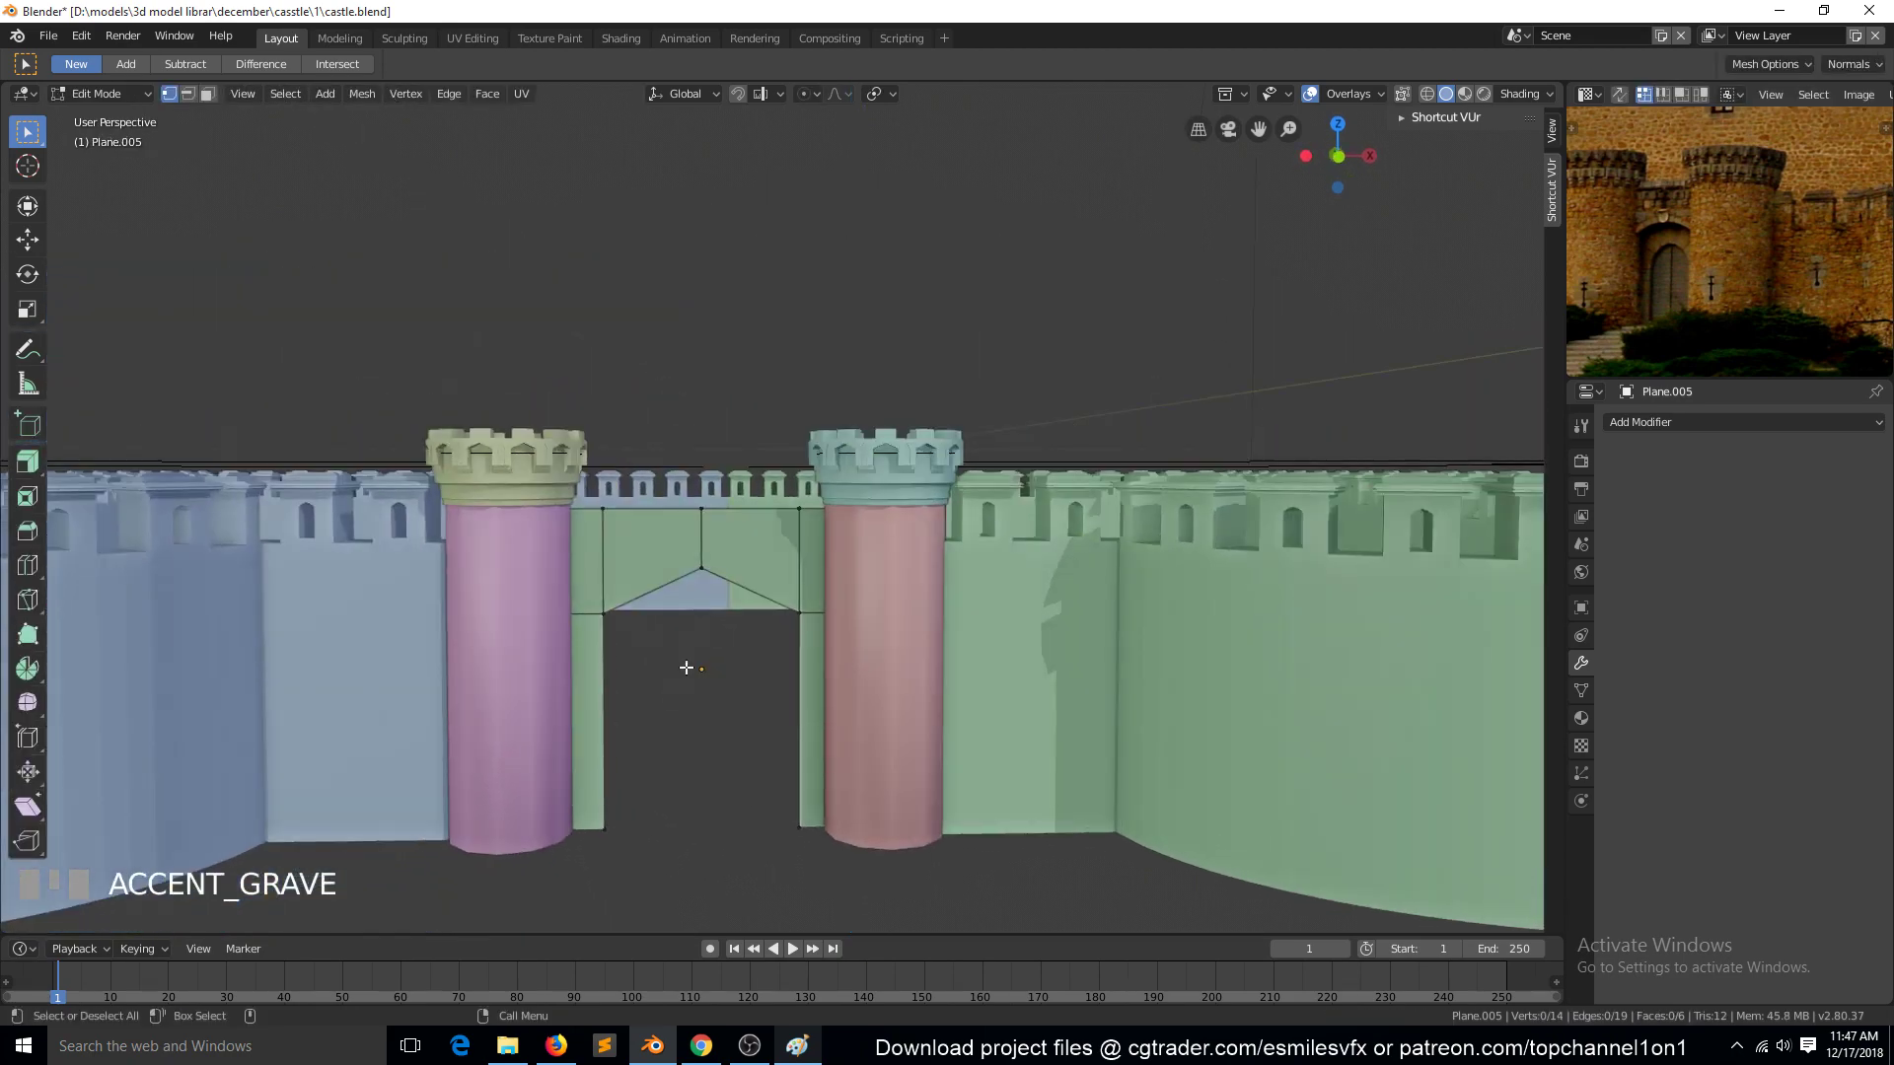
key(2)
alt+click(702, 528)
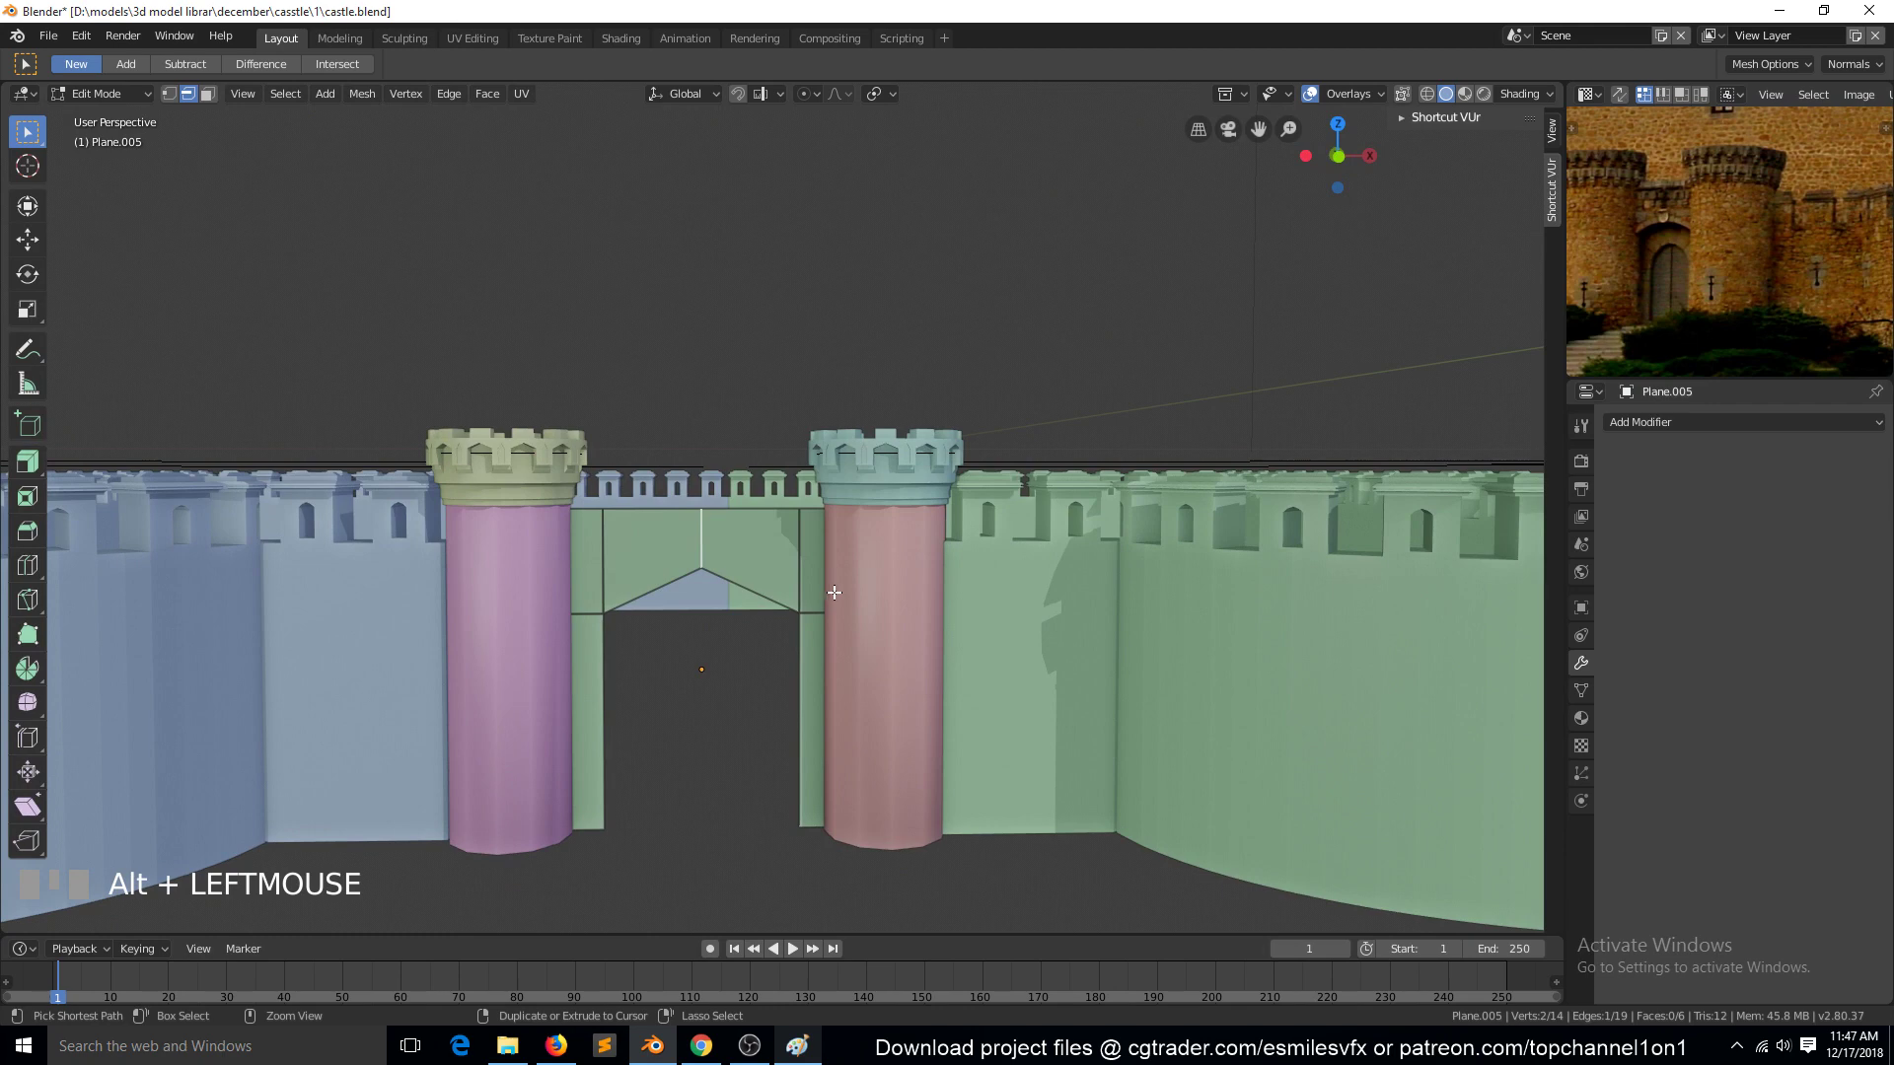
key(ctrl+b)
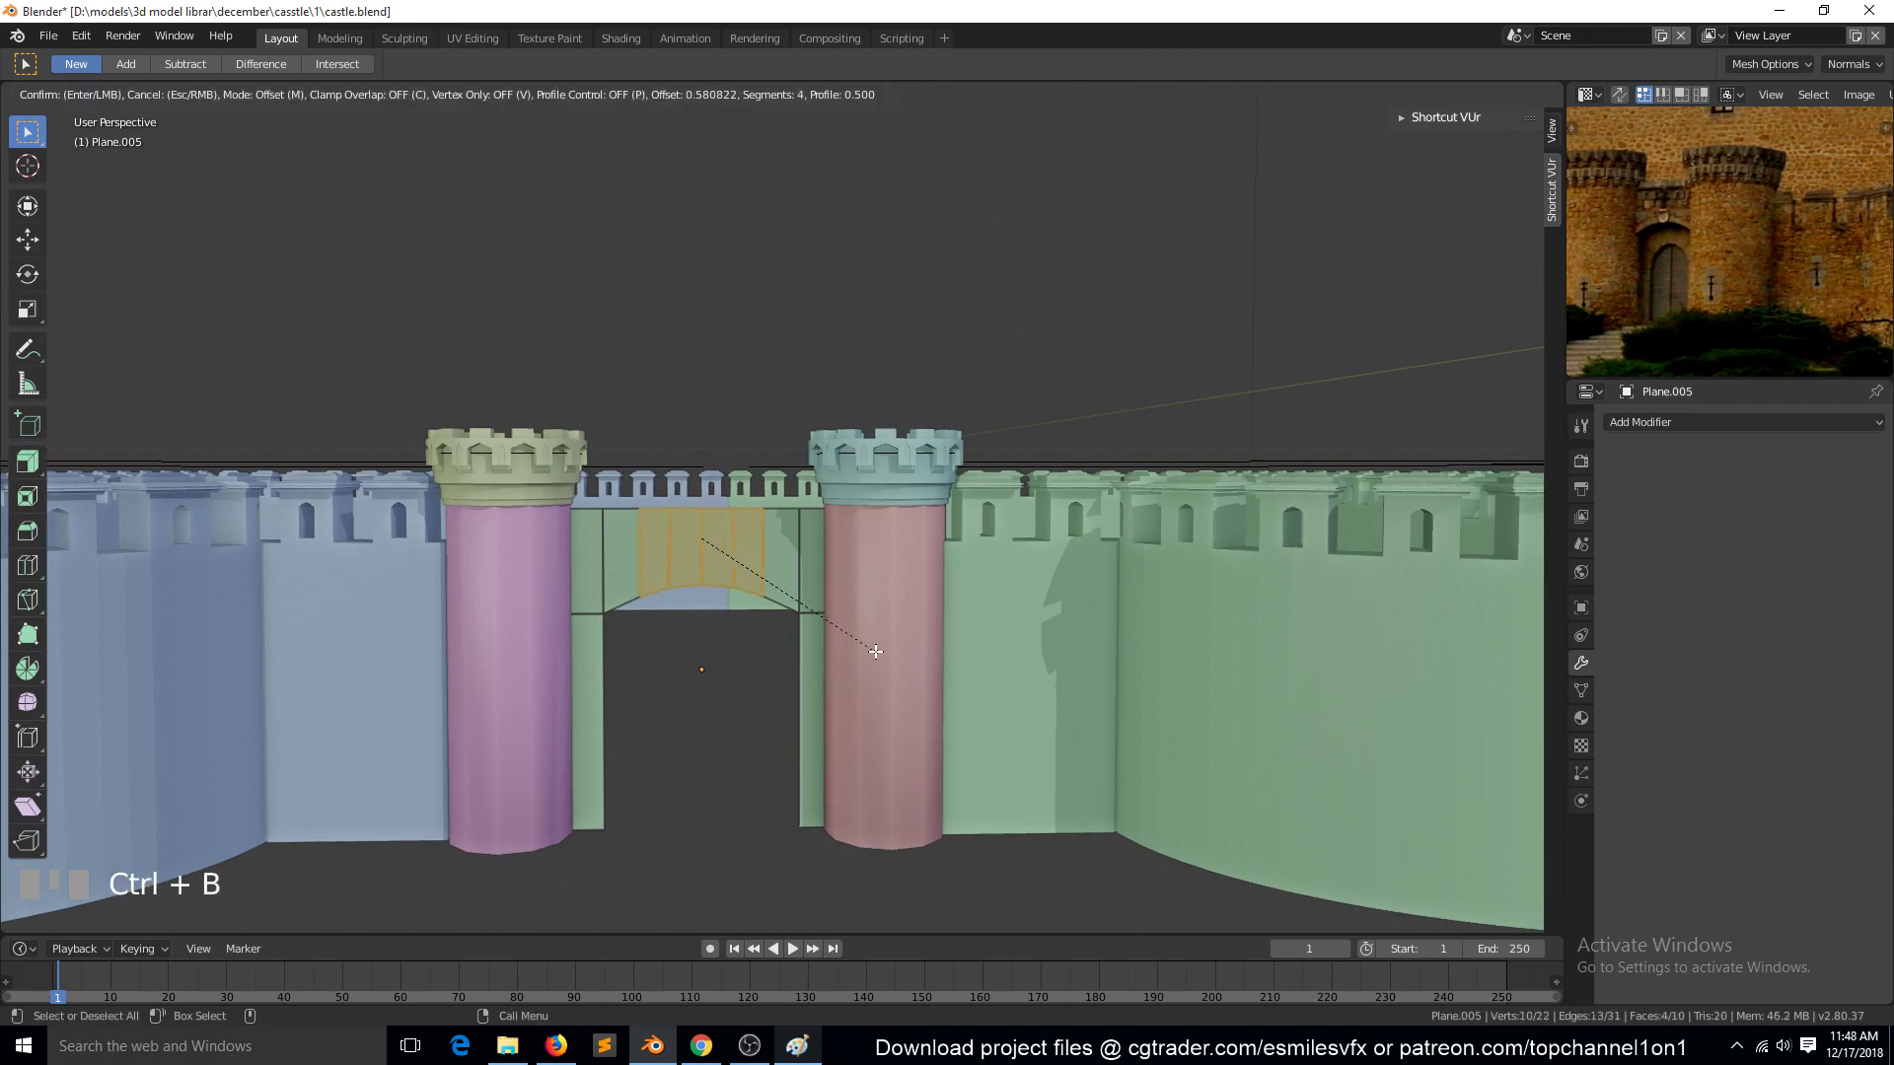
scroll(876, 651, up, 2)
right_click(878, 652)
key(KP_1)
scroll(876, 652, up, 3)
Step: Raise the arch peak vertex along Z and start bevelling the edge above it
key(1)
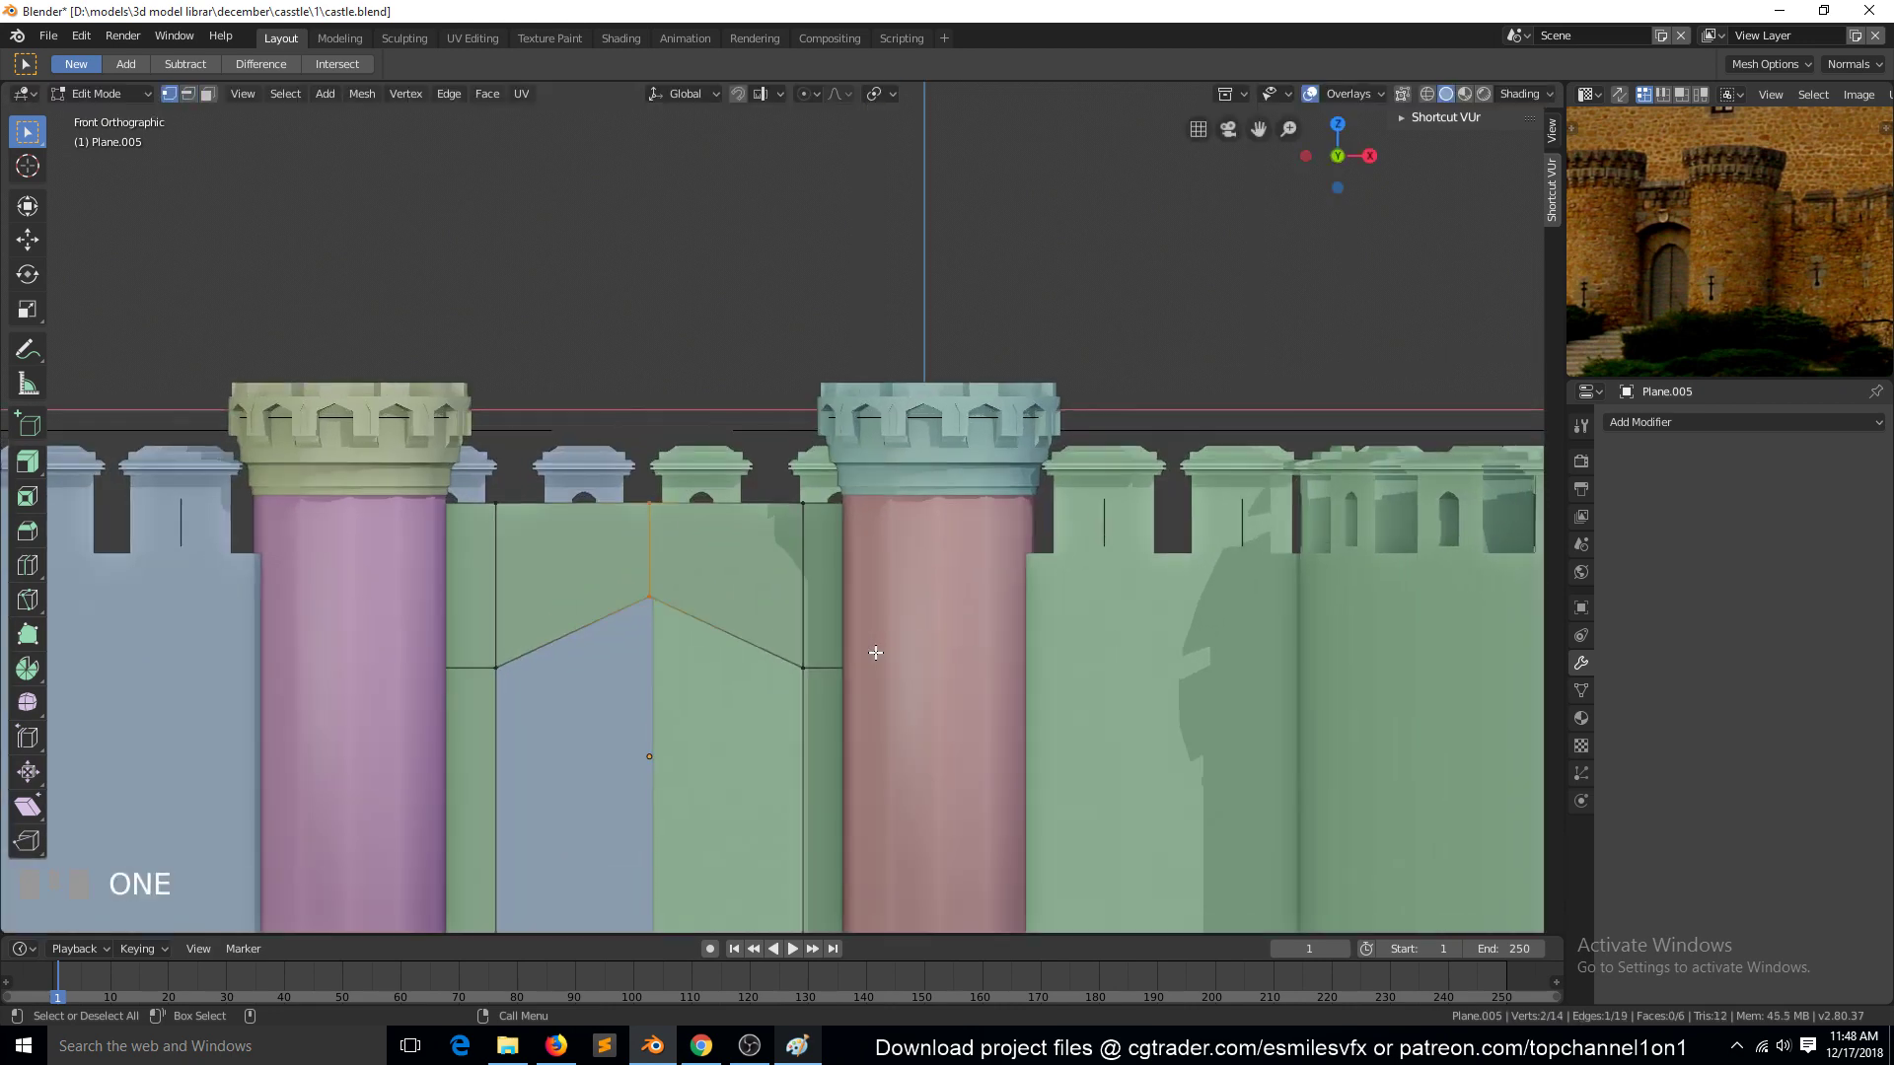
click(661, 596)
key(g)
key(z)
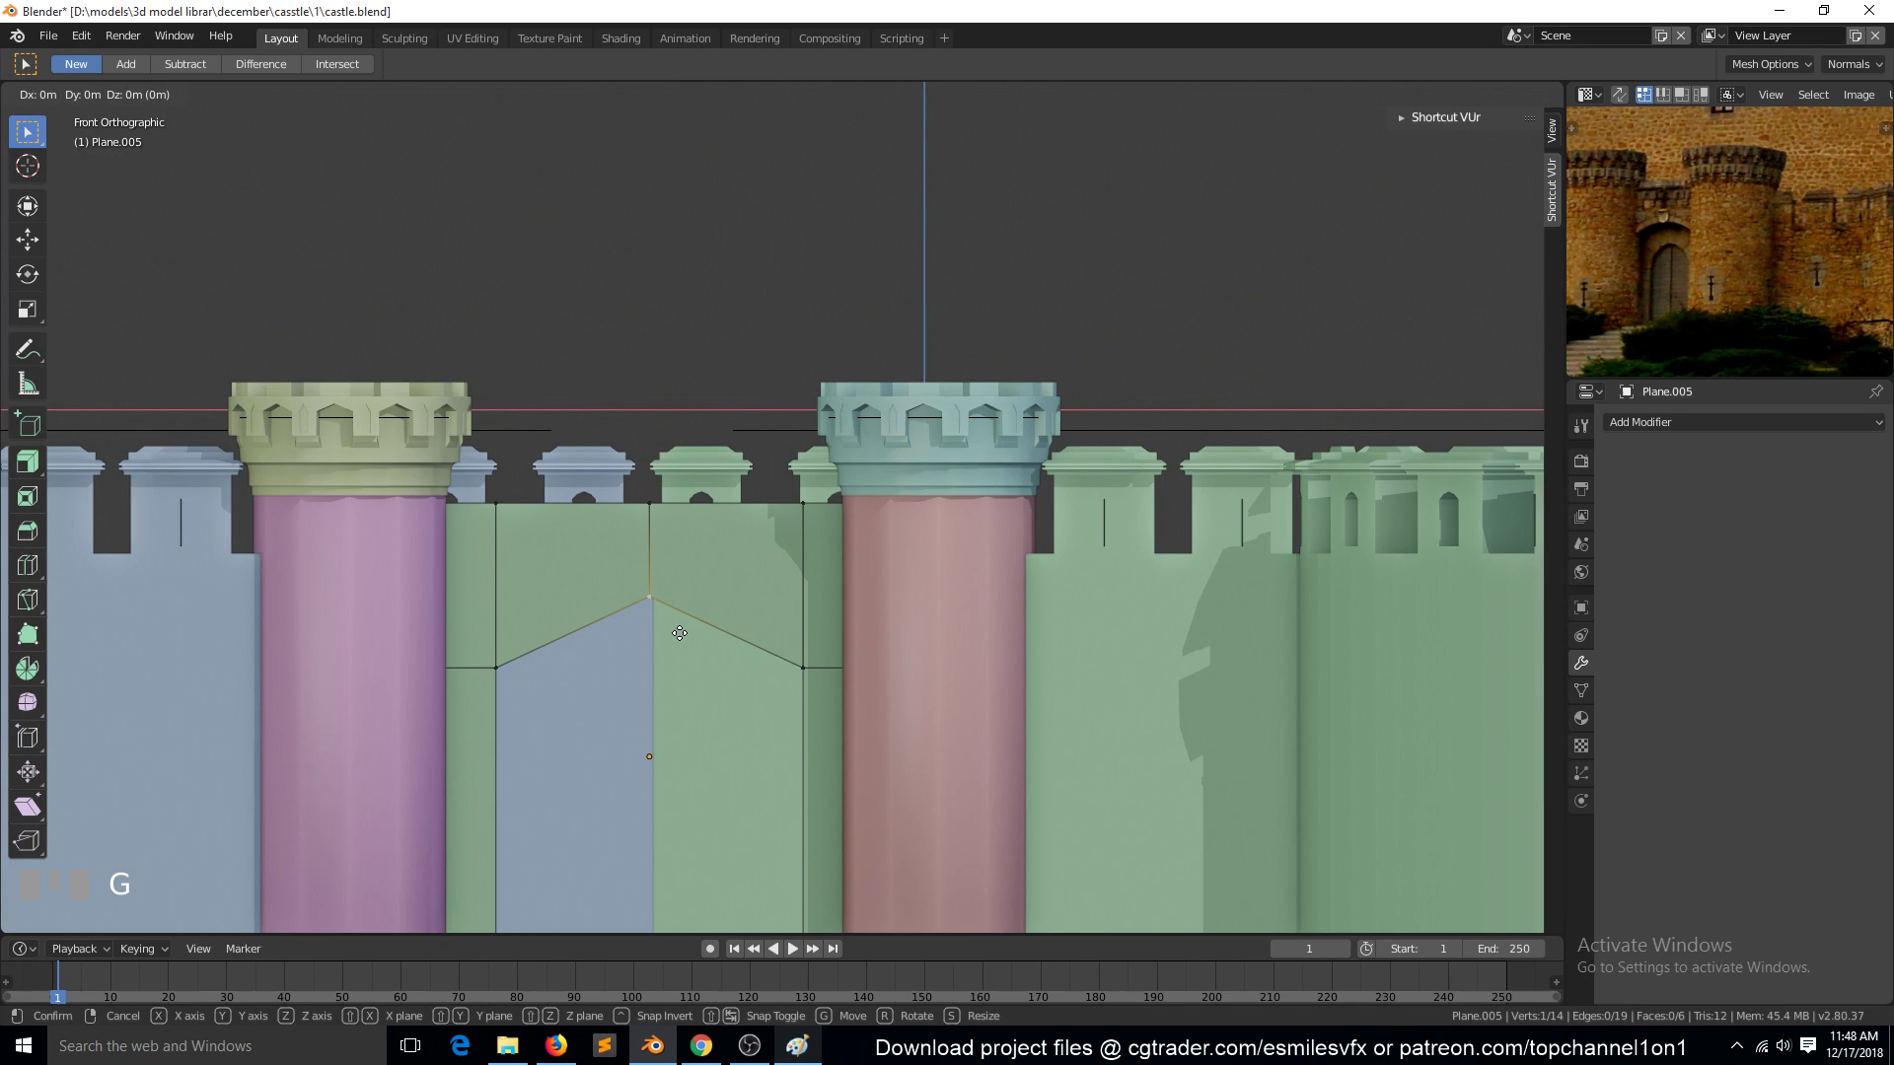
click(700, 578)
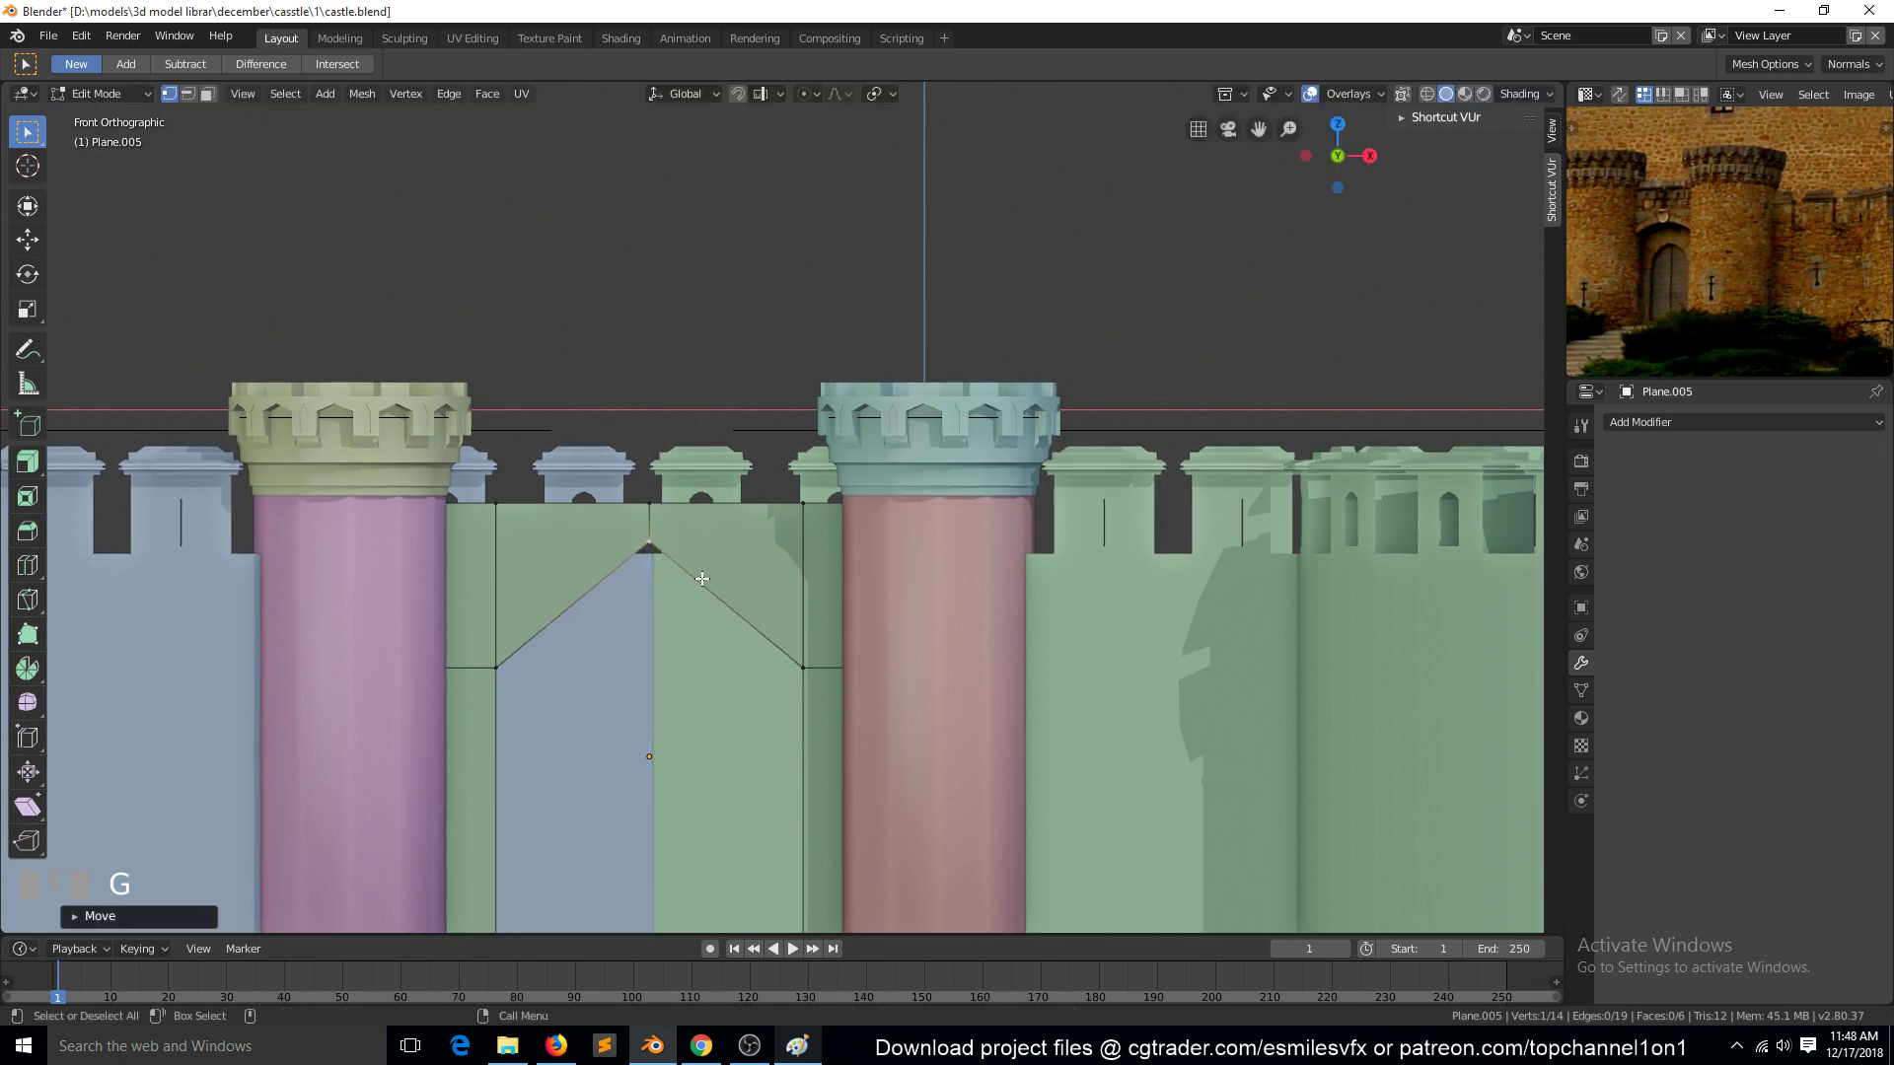
key(2)
click(655, 529)
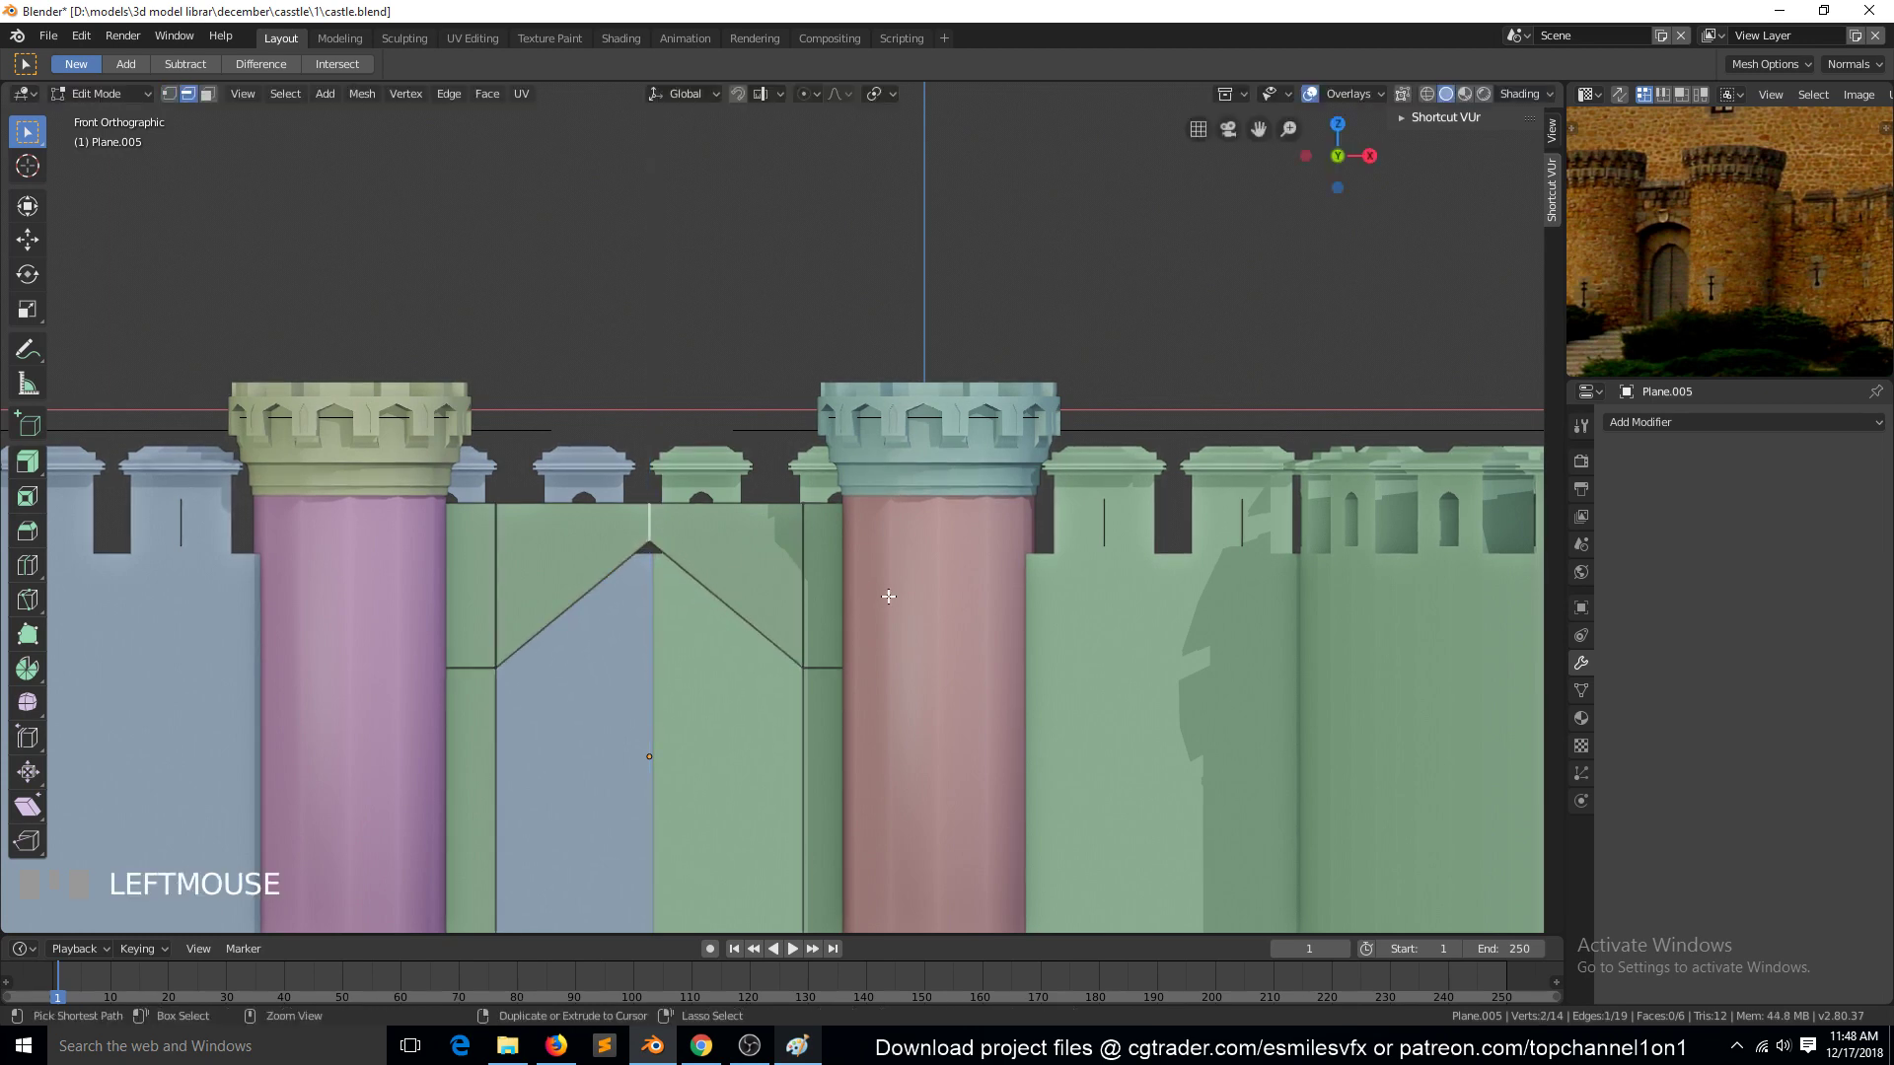
key(ctrl+b)
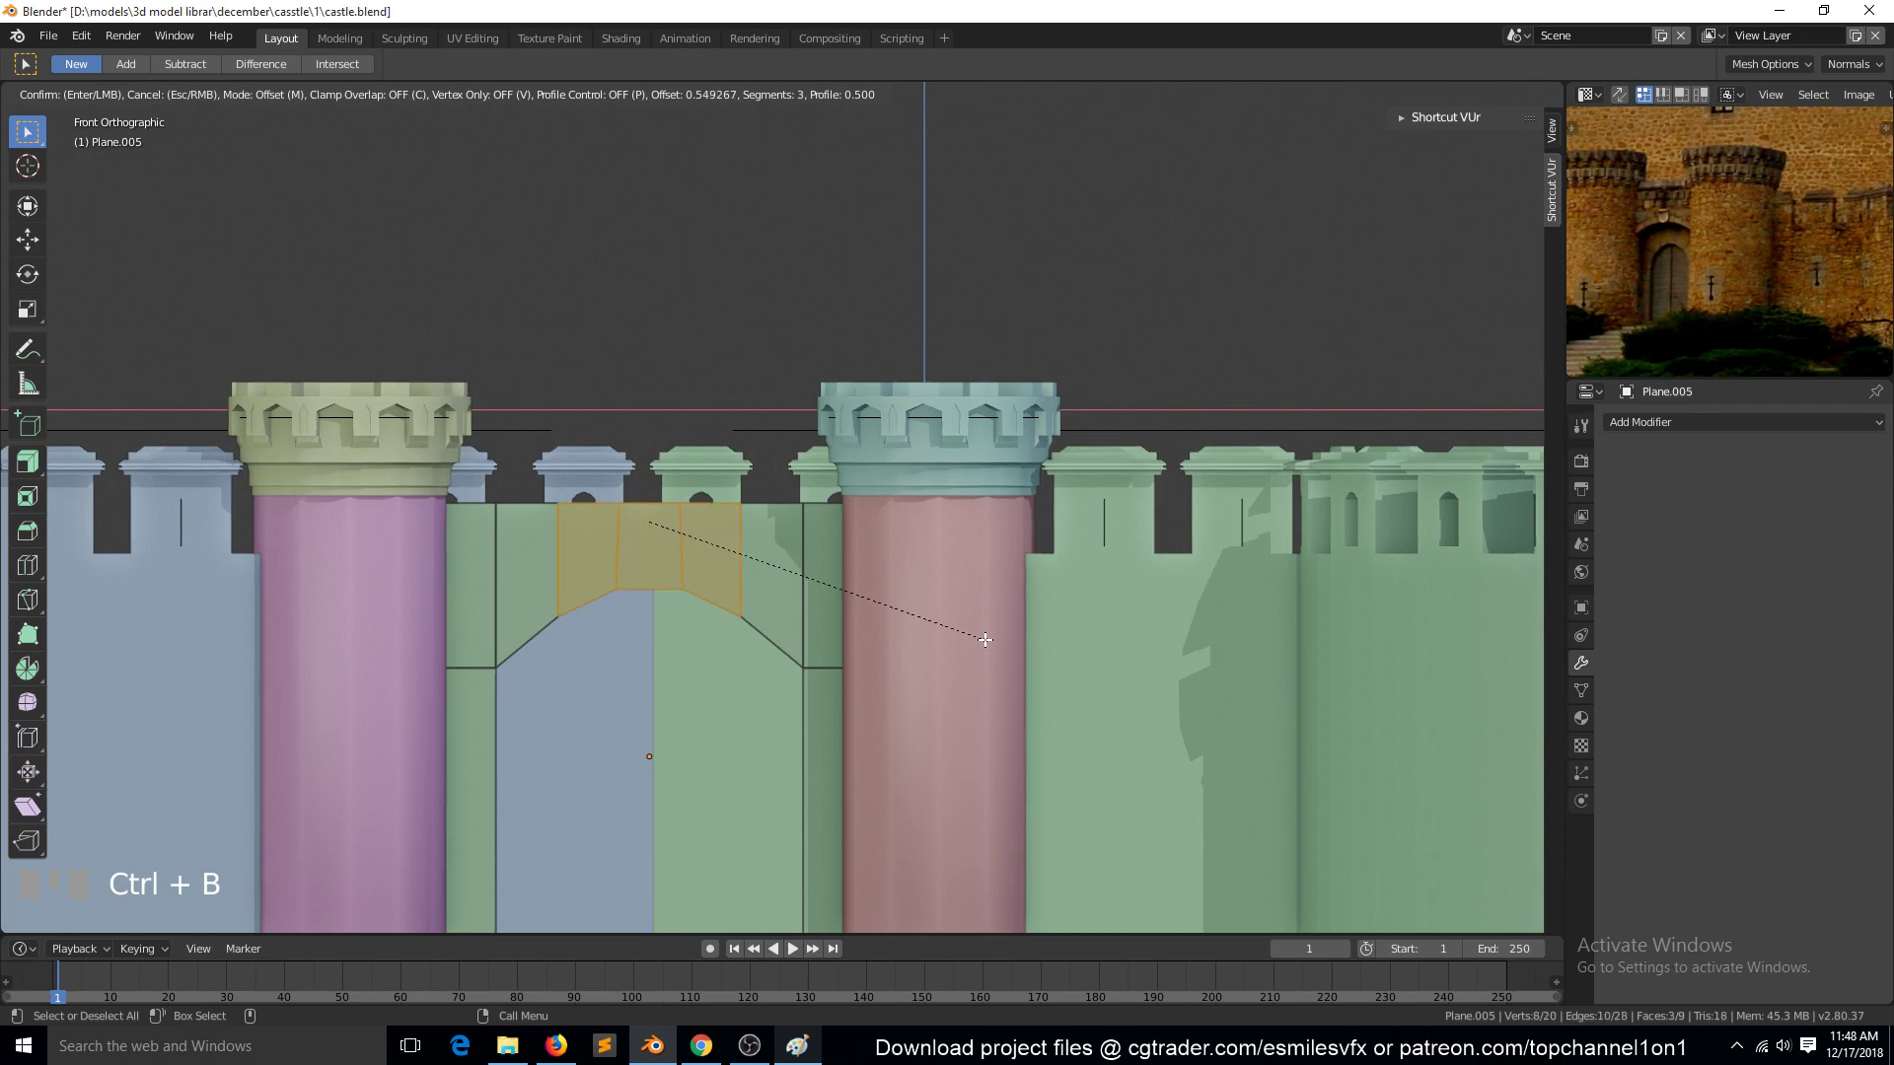
Step: Re-bevel the arch's top edge into 3 segments with a flatter, lower profile
click(970, 635)
key(Tab)
right_click(761, 577)
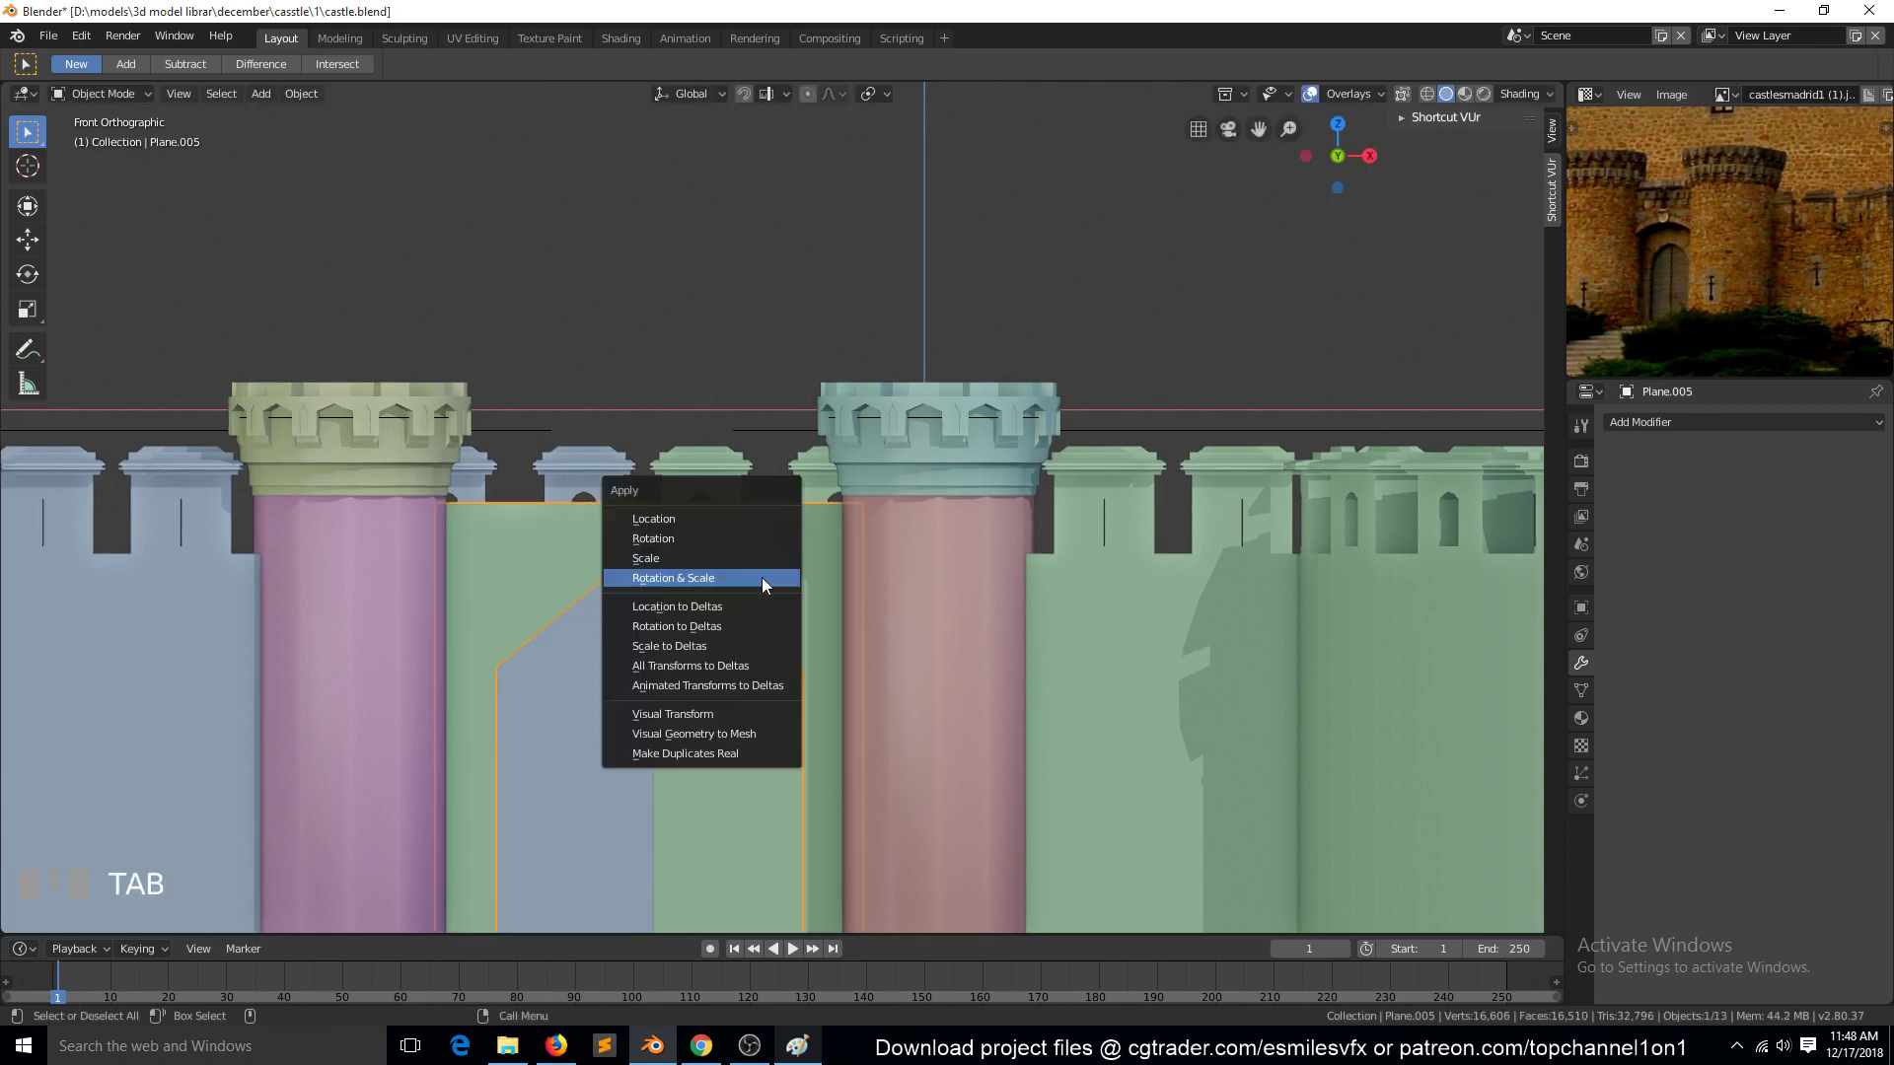
key(Tab)
key(ctrl+b)
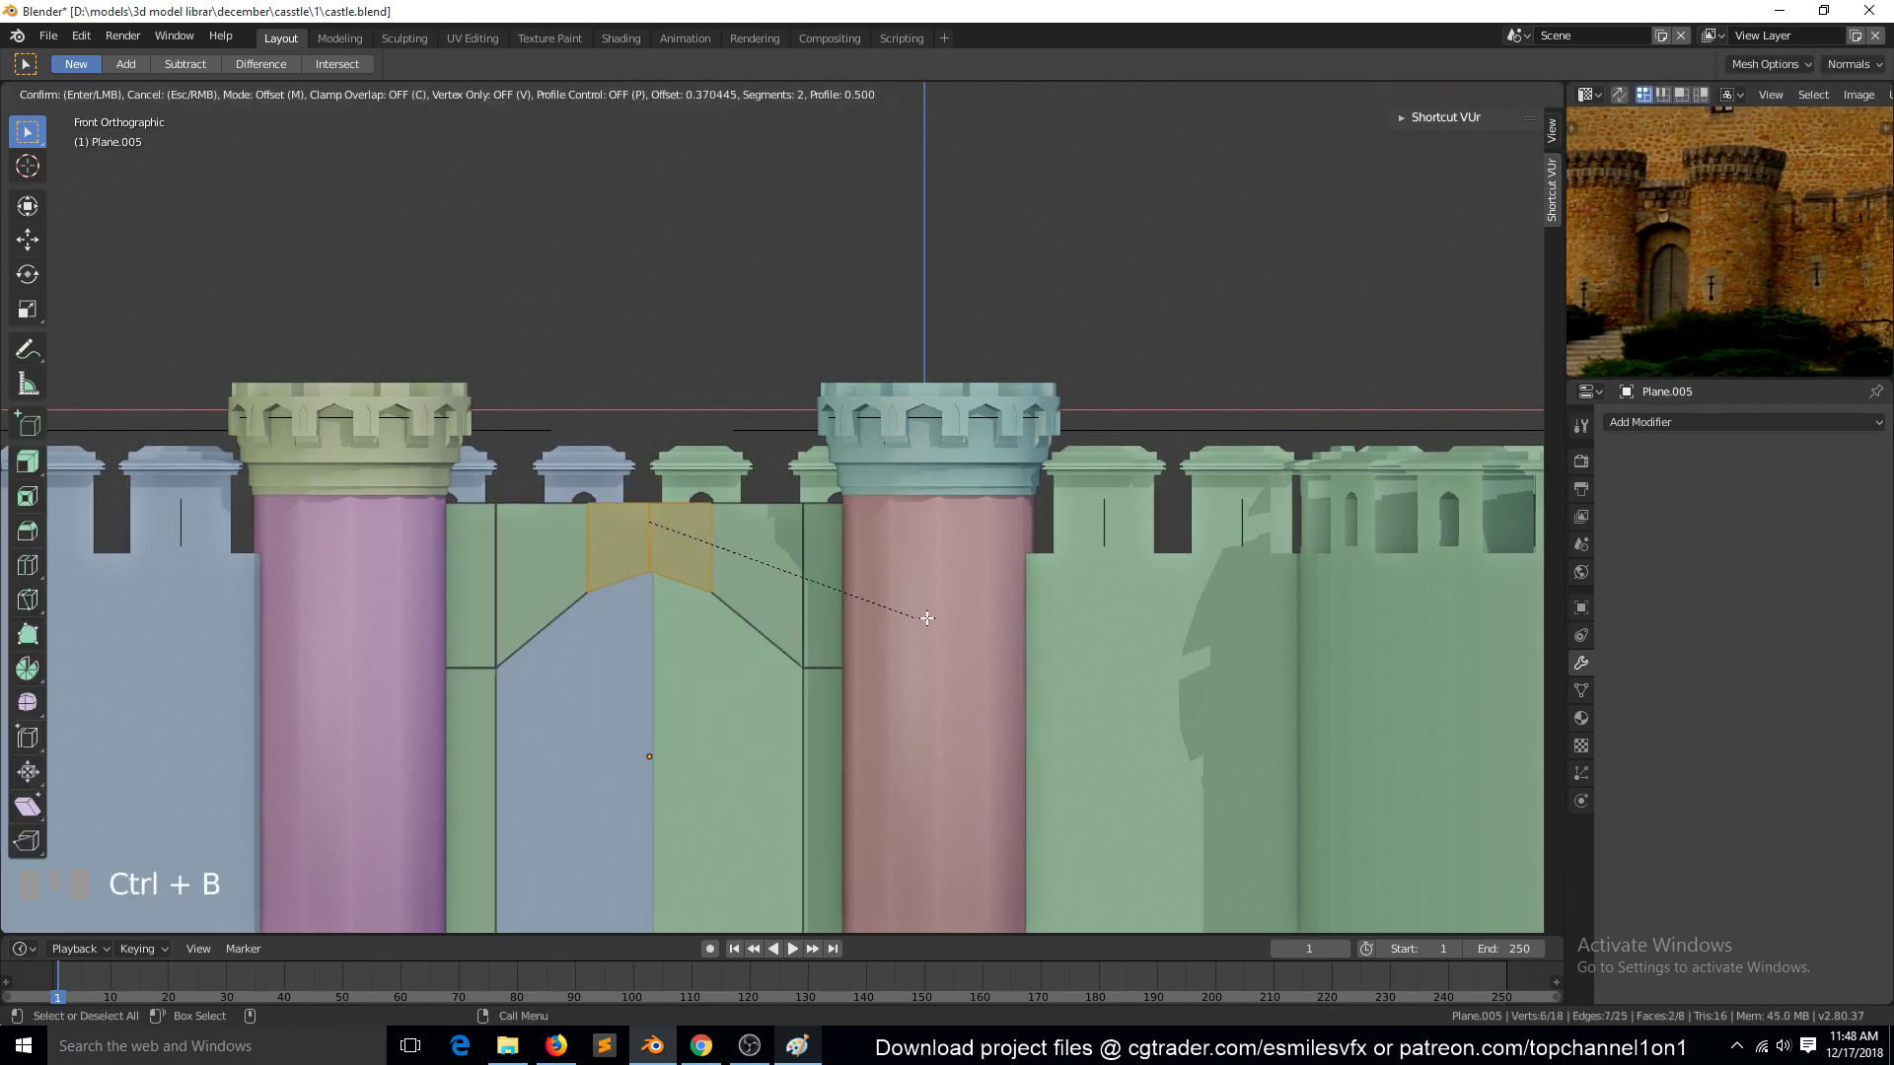
click(881, 648)
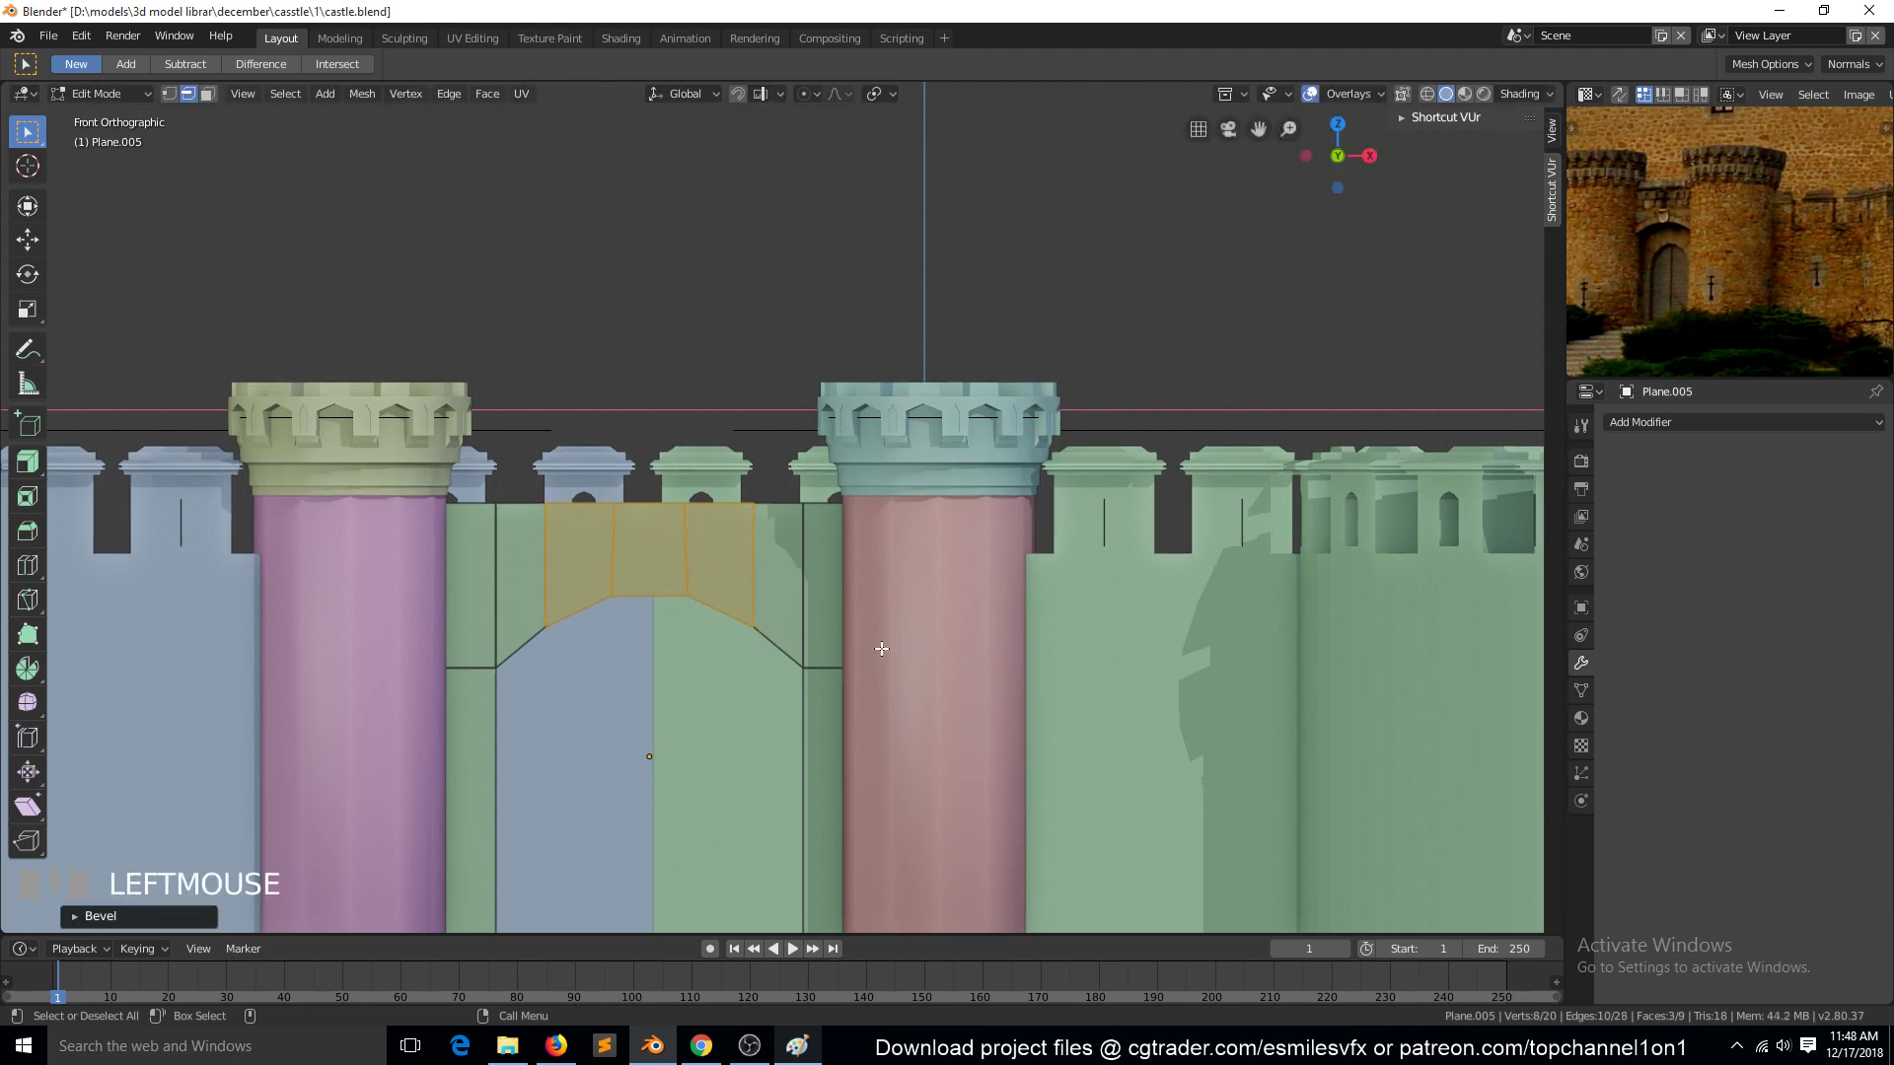
click(93, 915)
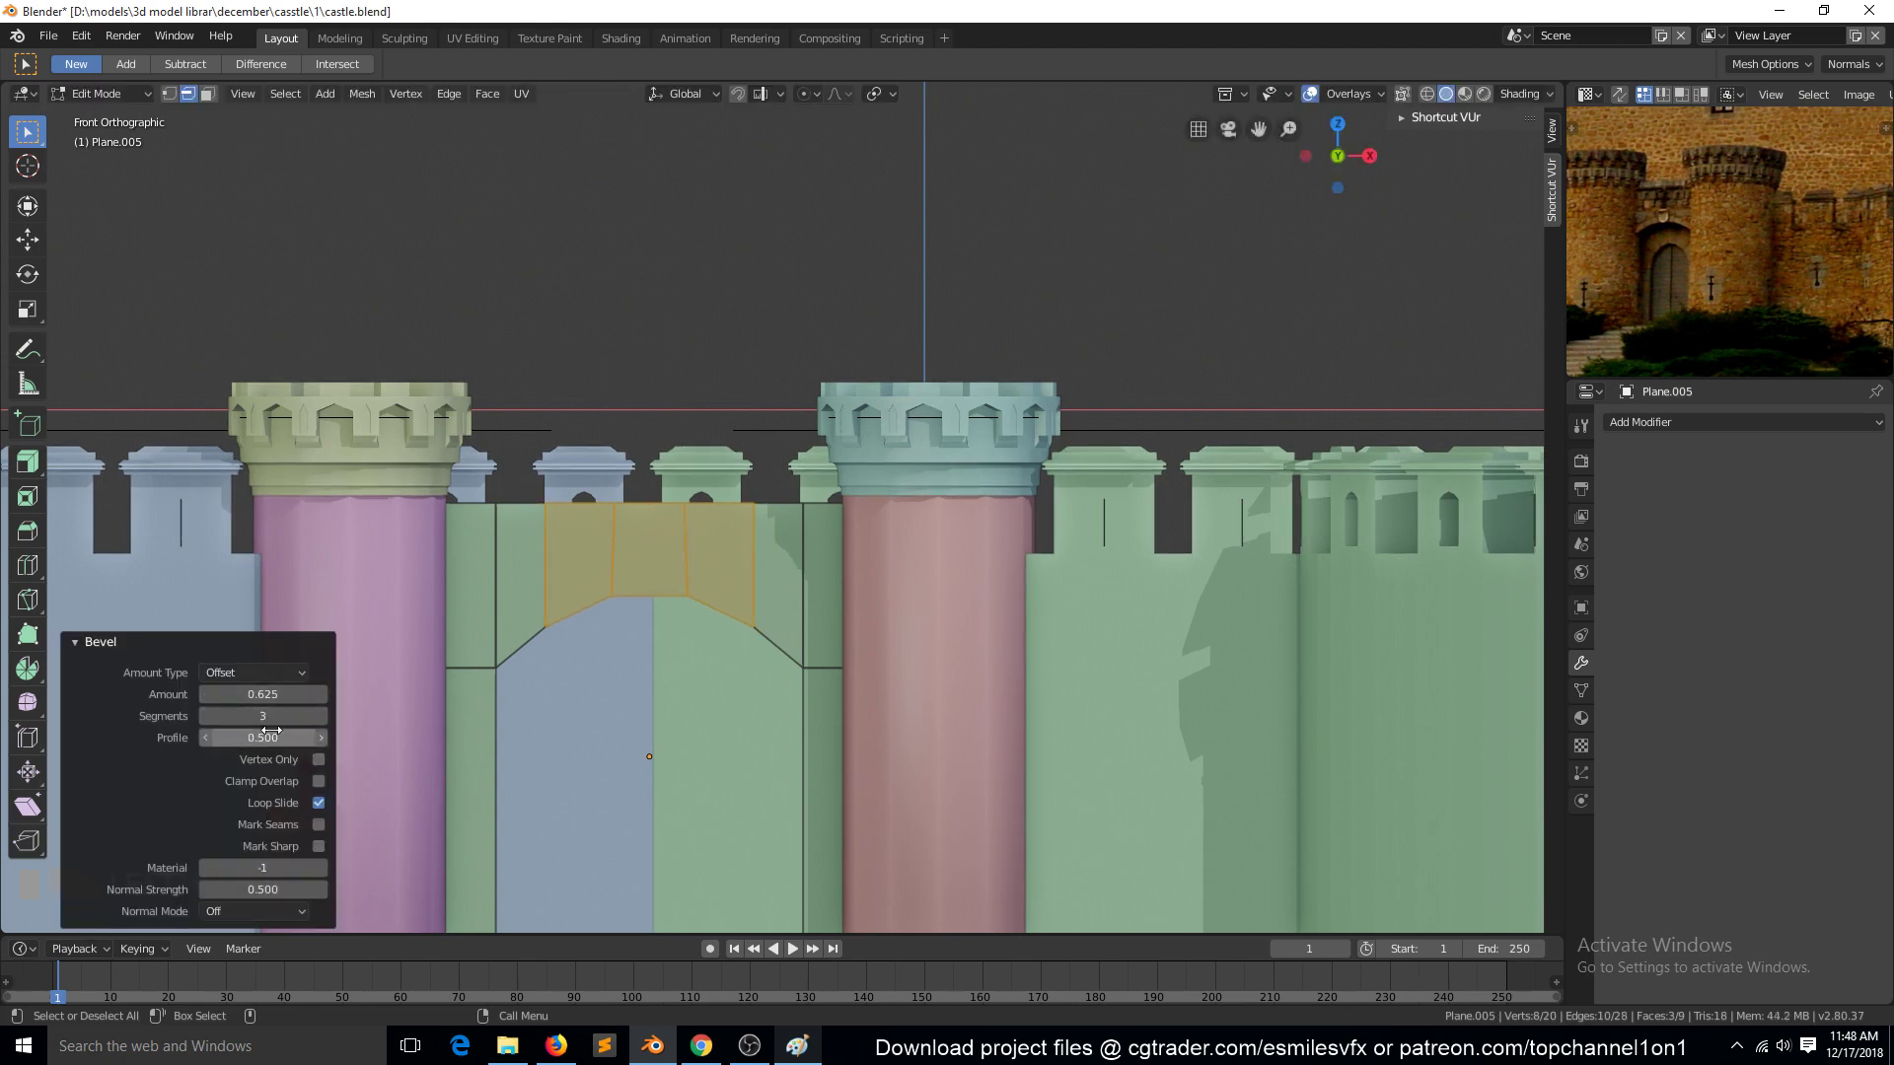
mouse_move(286, 738)
mouse_down()
mouse_move(232, 737)
mouse_move(280, 738)
mouse_up()
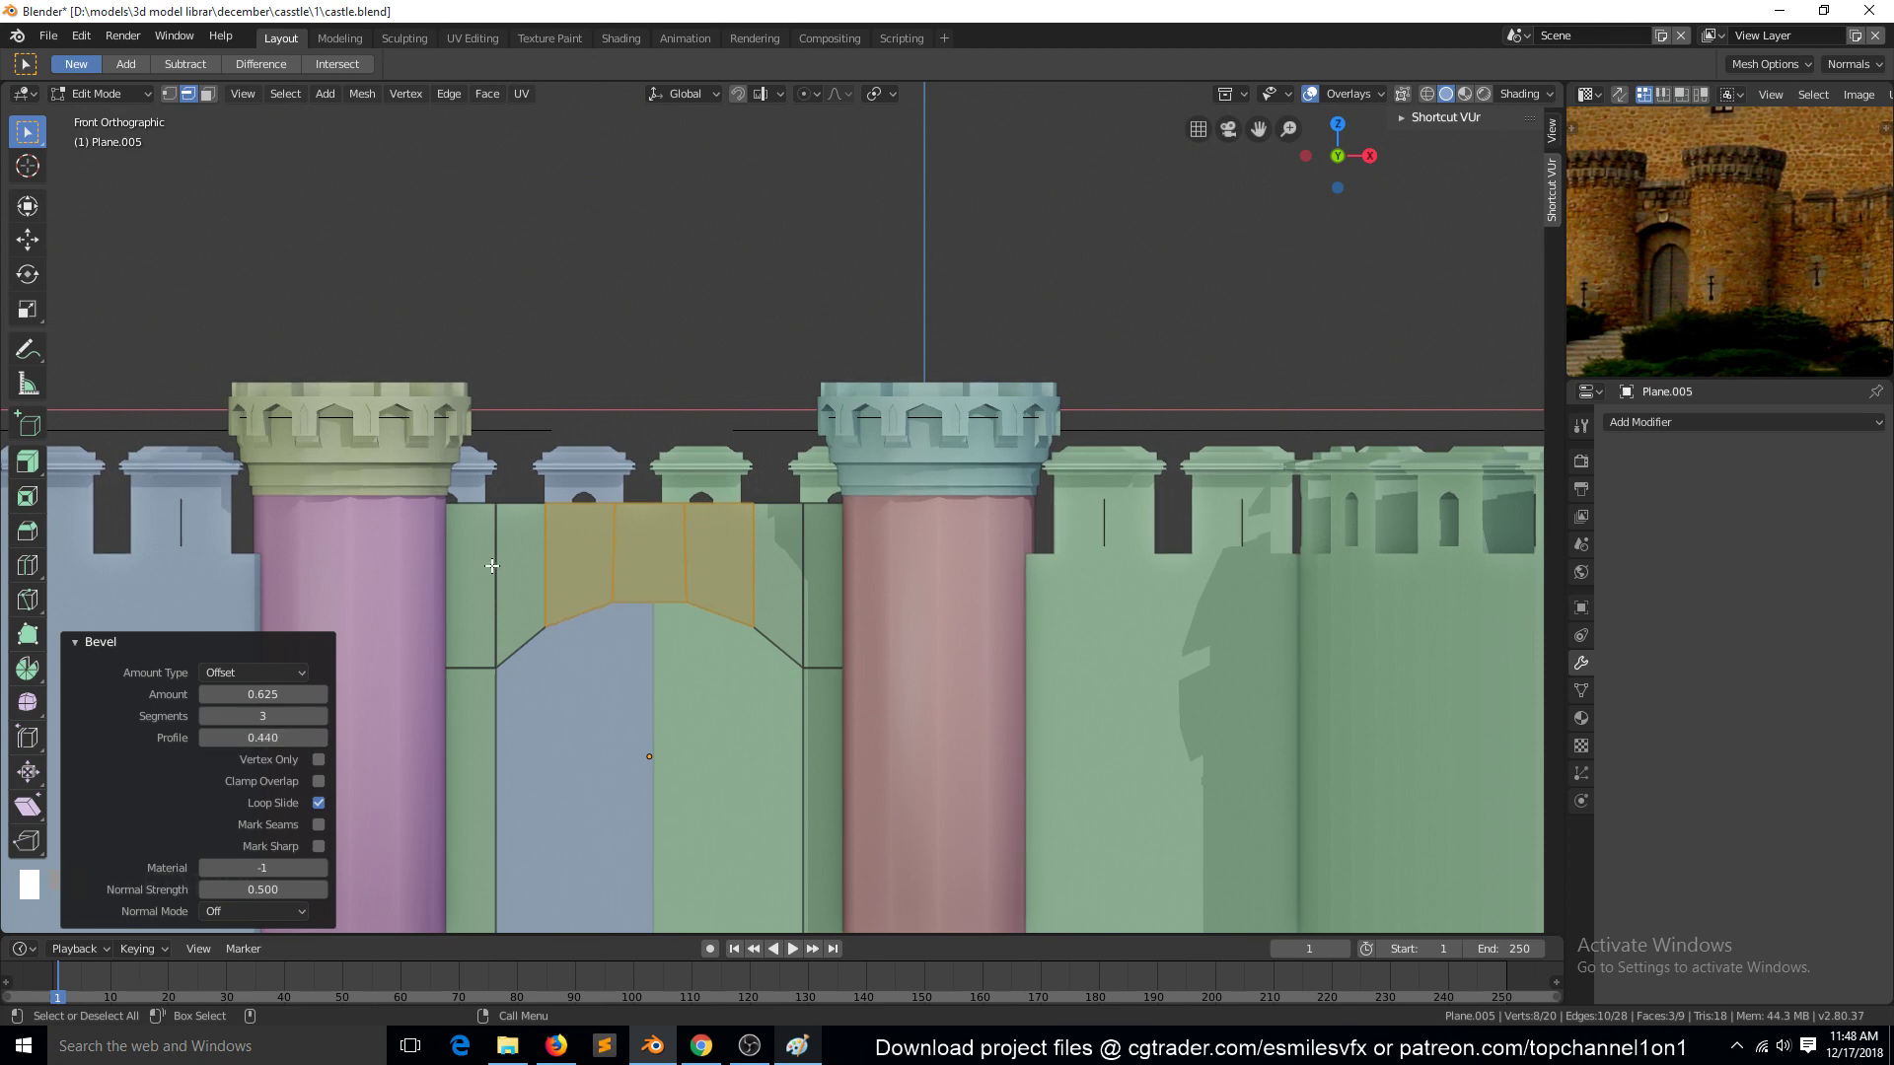
Step: Raise the four upper arch vertices slightly along Z into a curve
key(1)
click(544, 625)
shift+click(613, 601)
shift+click(695, 604)
shift+click(752, 625)
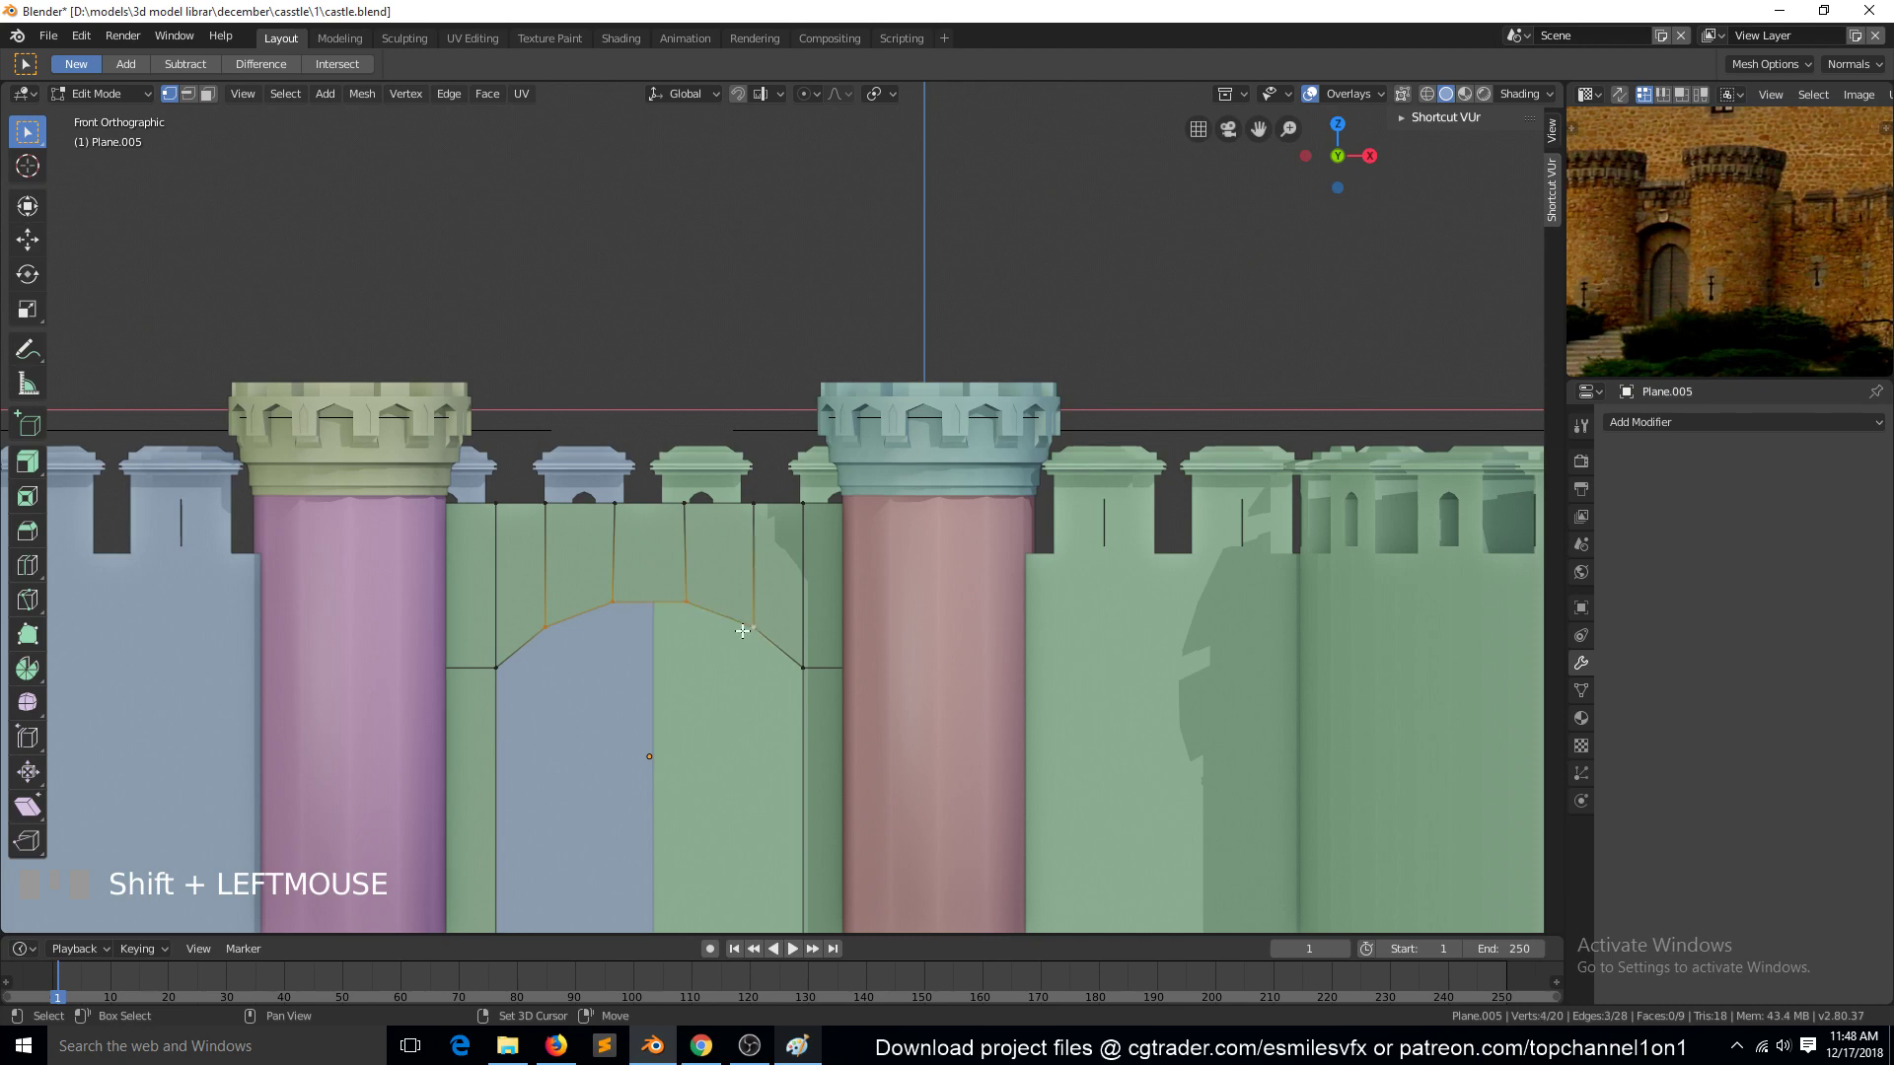
key(g)
key(z)
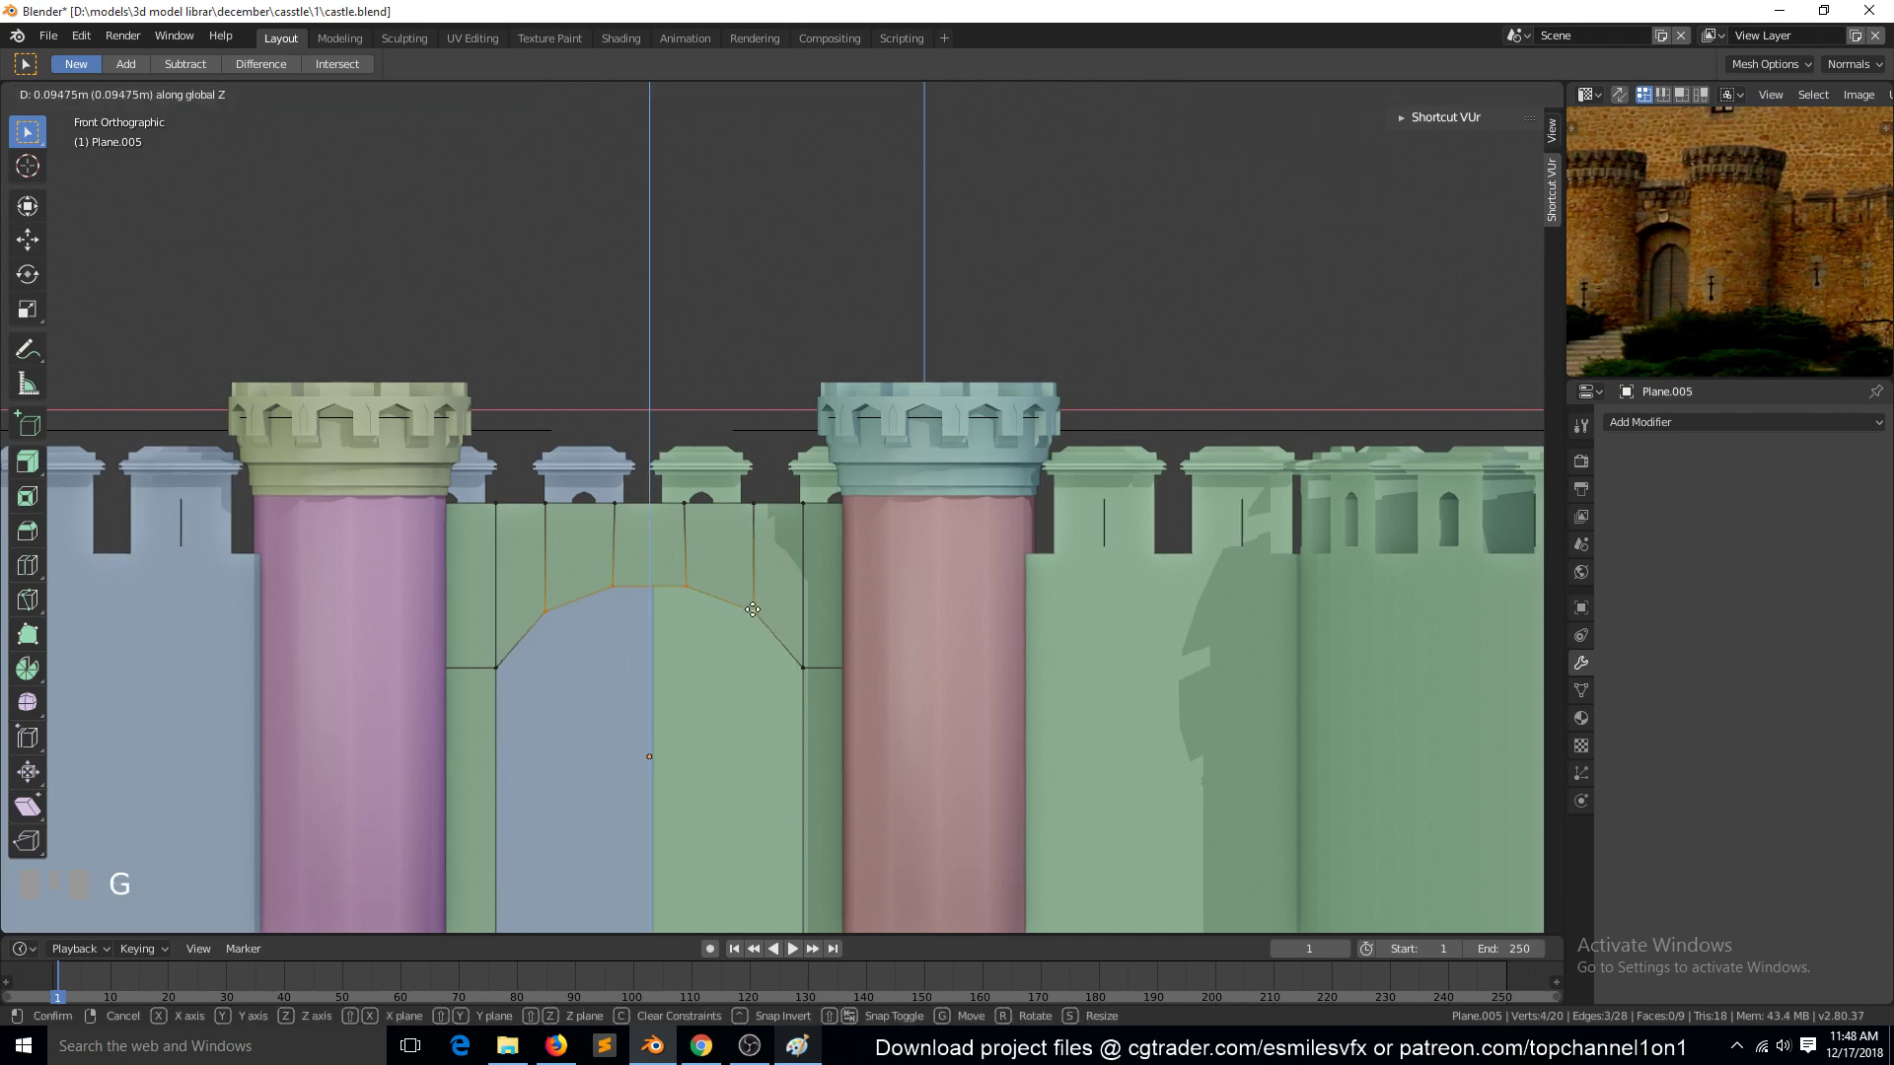
click(757, 618)
key(alt+a)
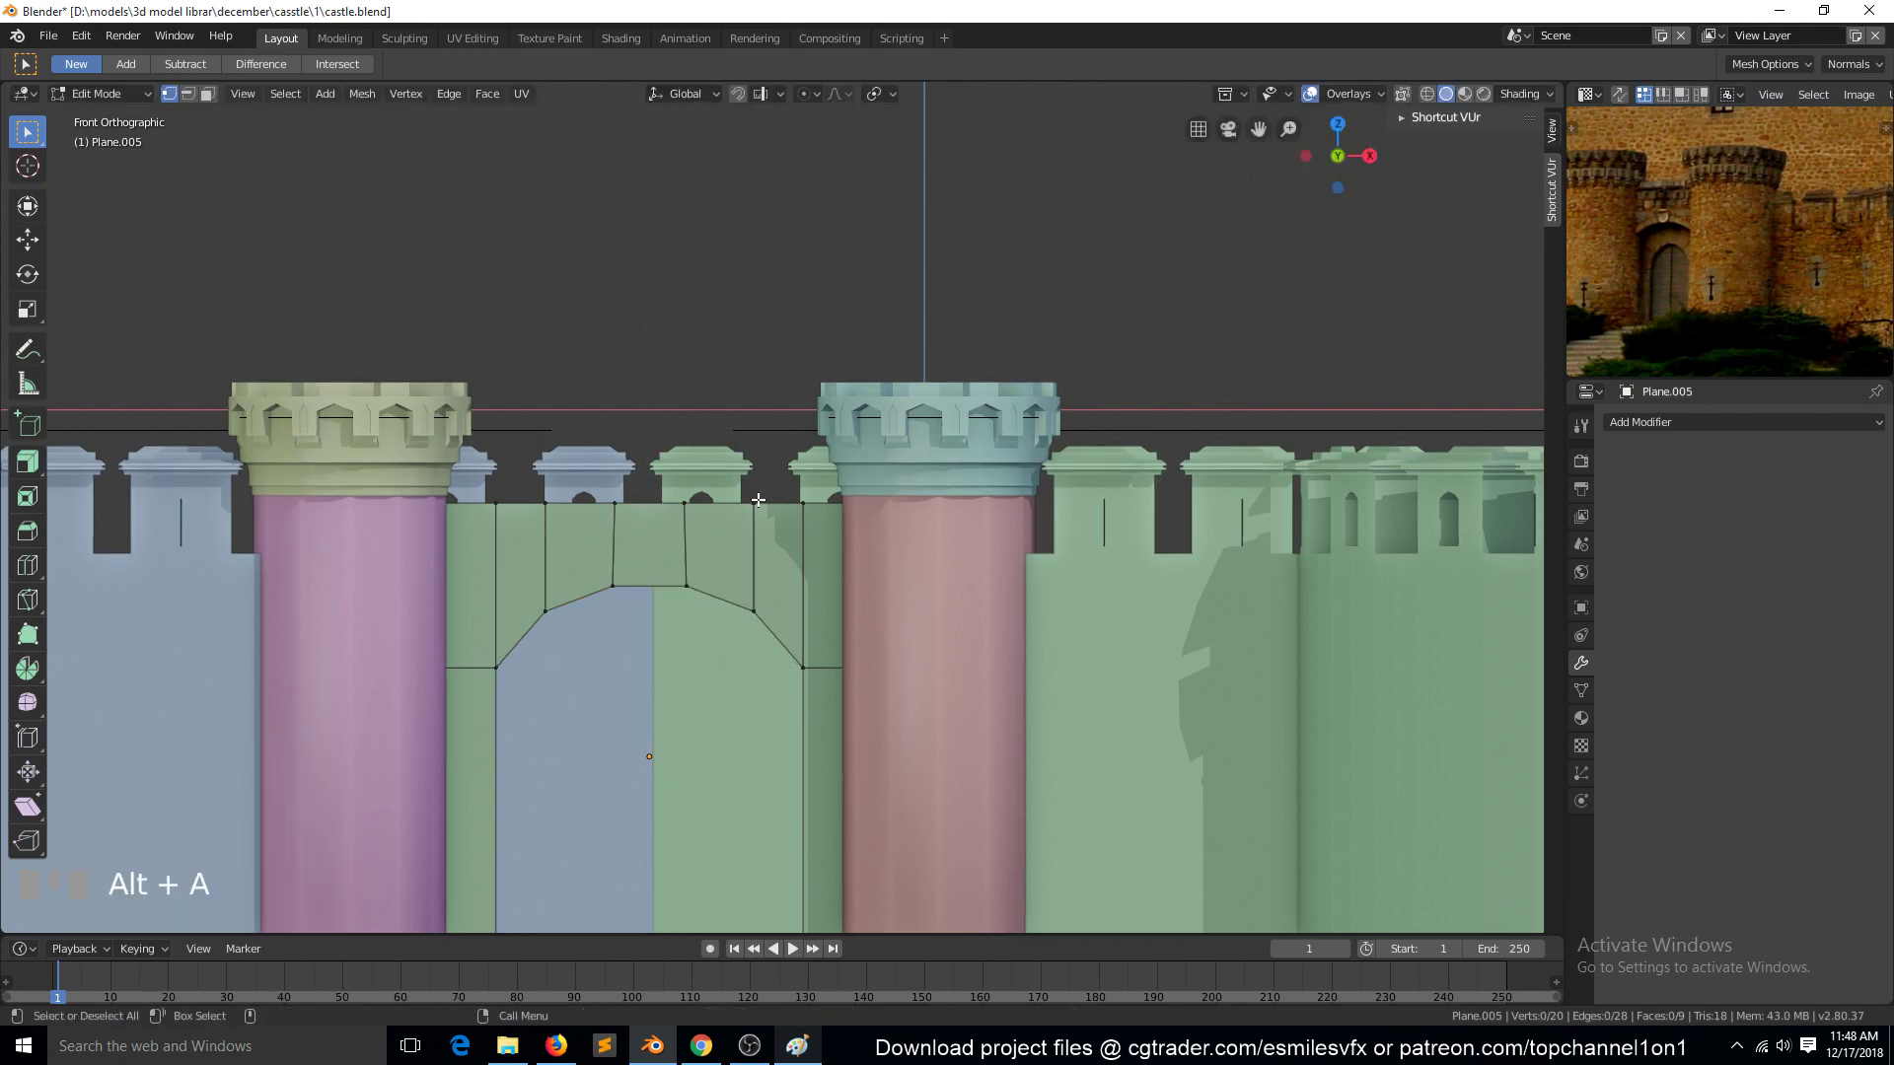
Step: Orbit around the gateway in perspective, looking up at the arch, then return to front view
key(Tab)
scroll(786, 582, down, 3)
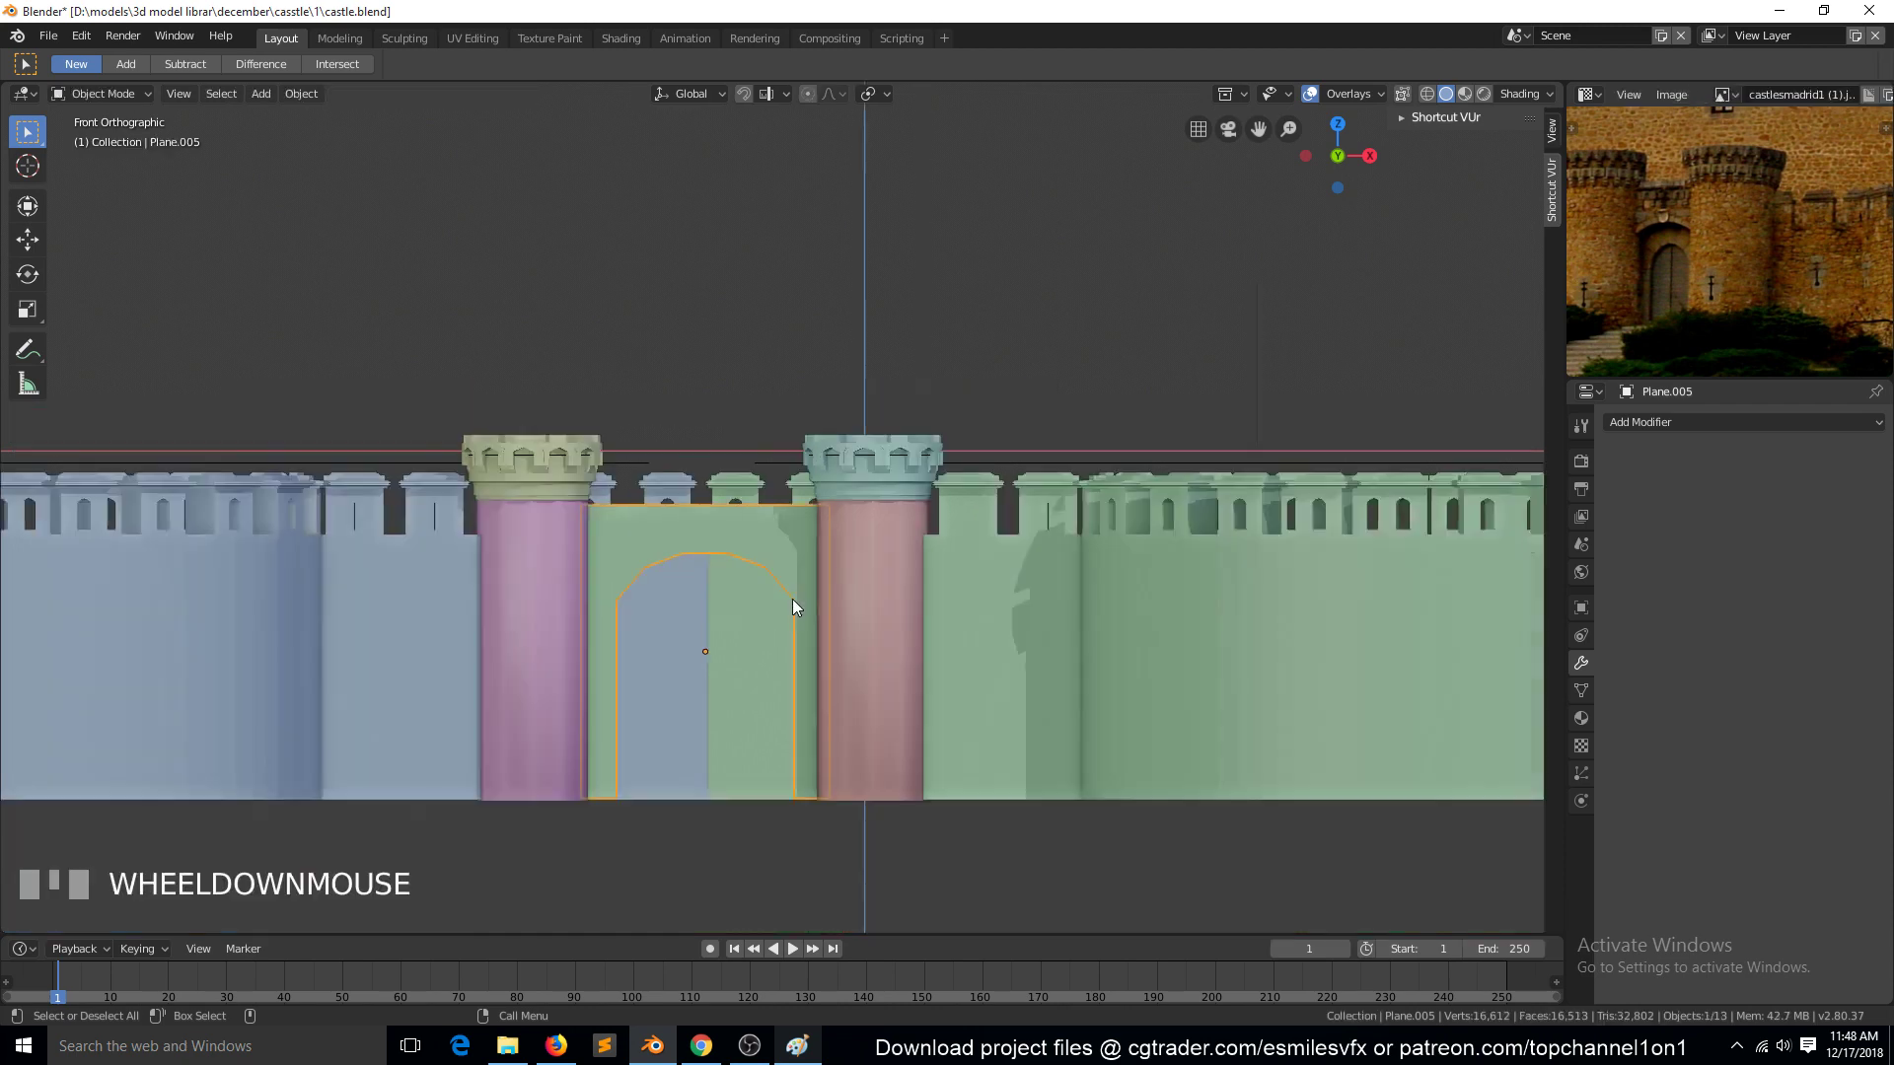
middle_drag(791, 600, 854, 630)
key(grave)
scroll(842, 661, up, 2)
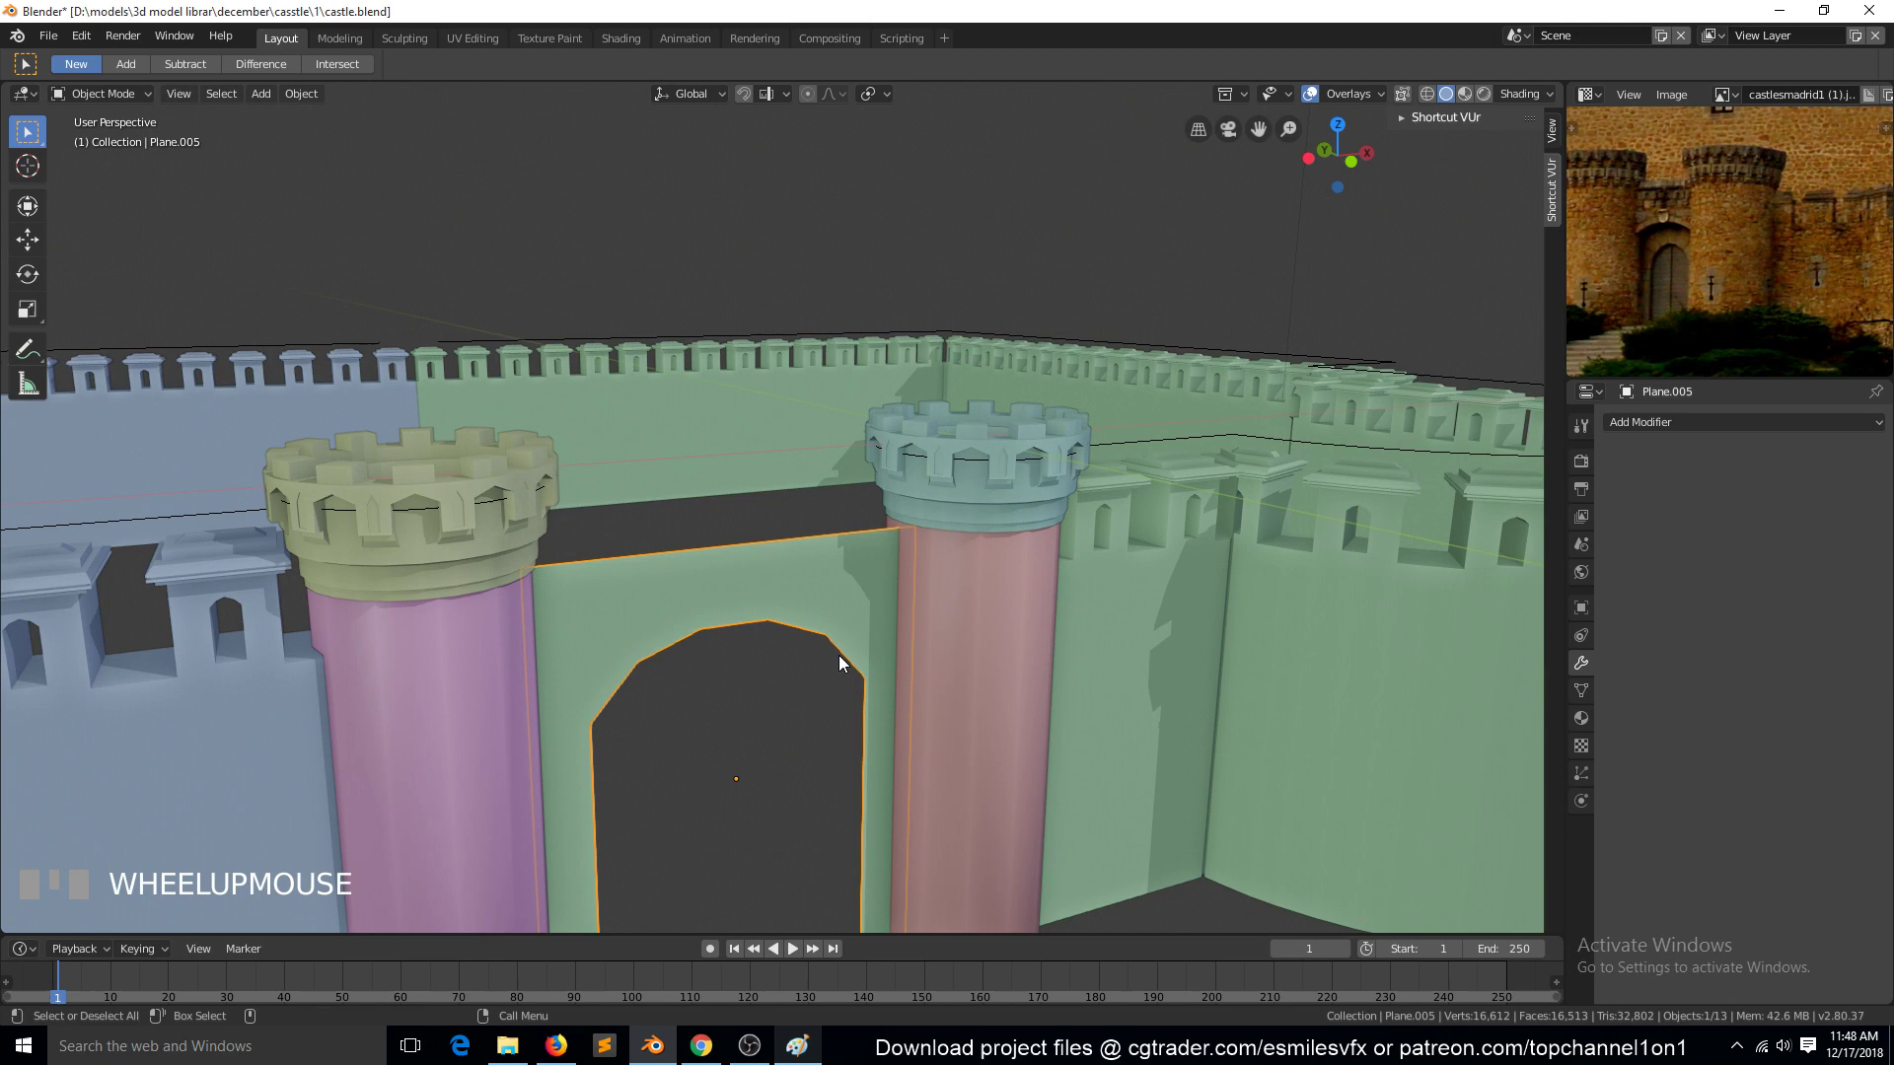
scroll(839, 655, down, 1)
key(grave)
middle_drag(839, 655, 856, 596)
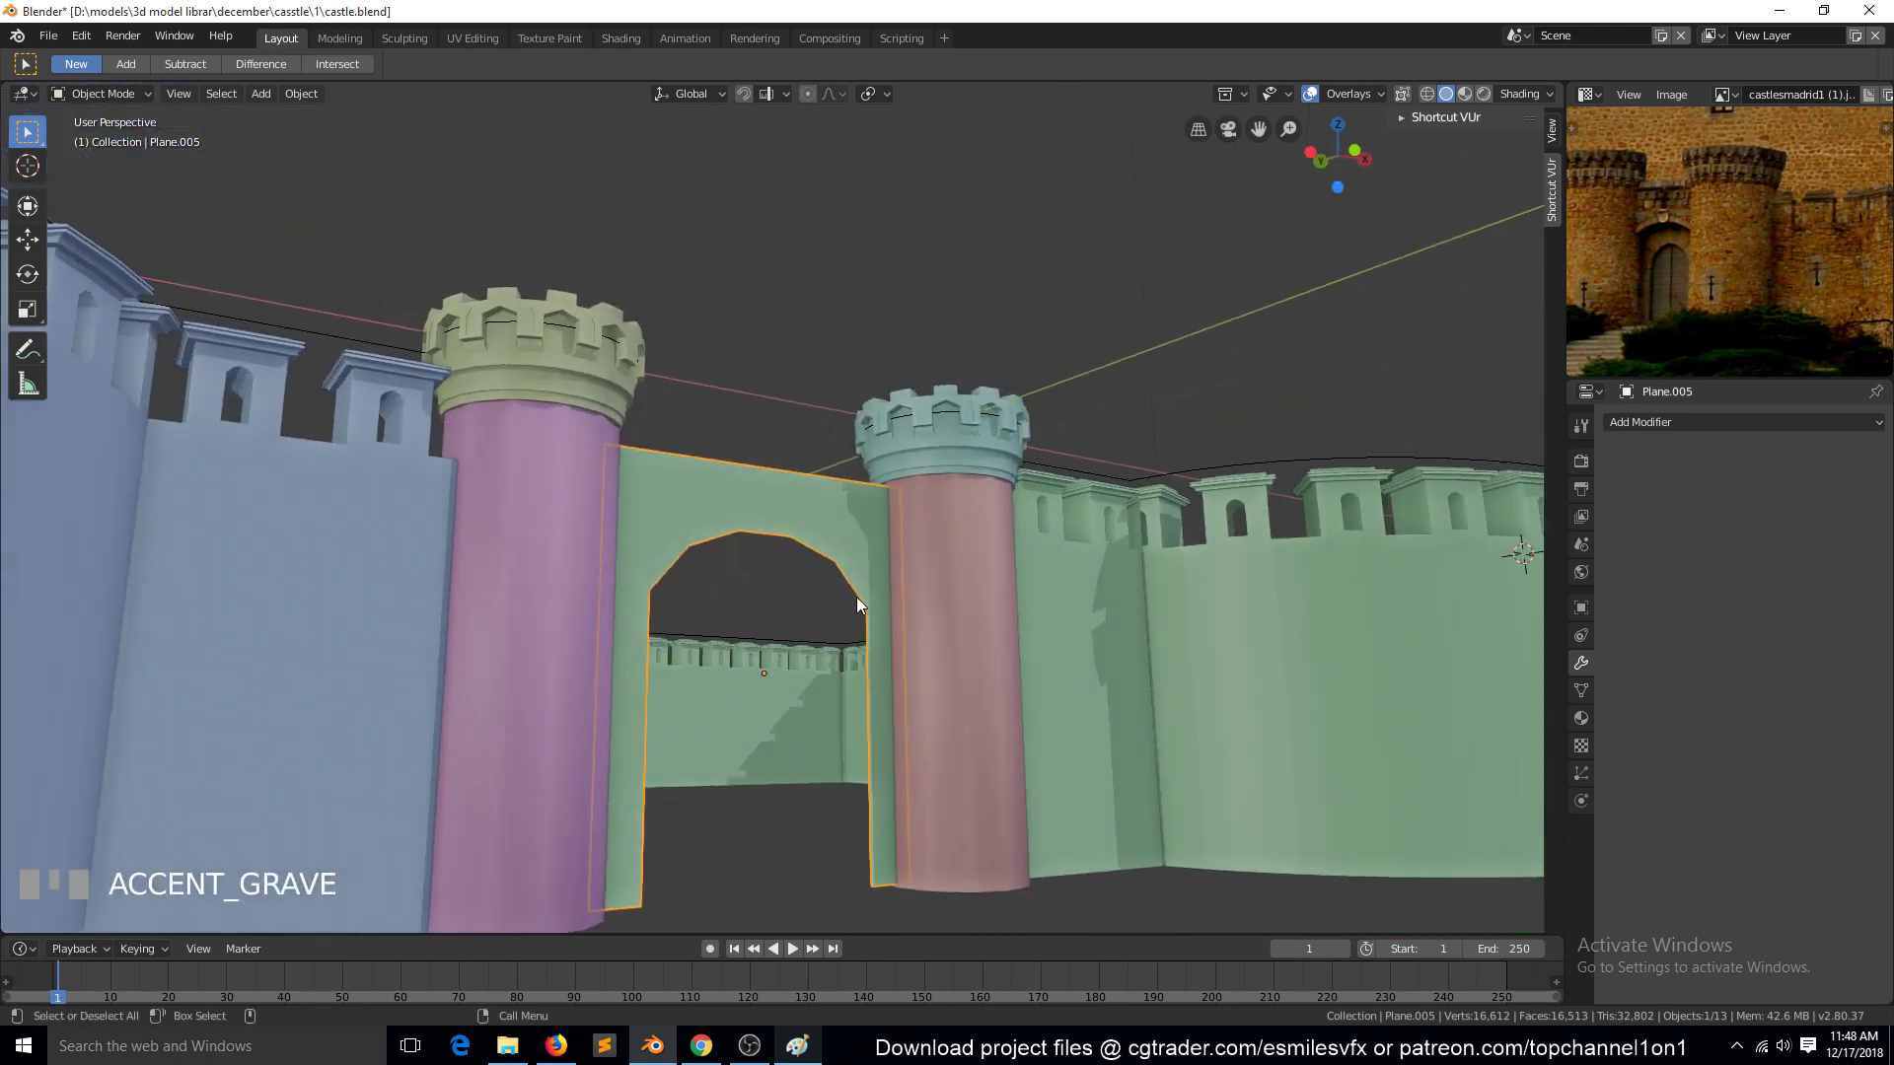
key(KP_1)
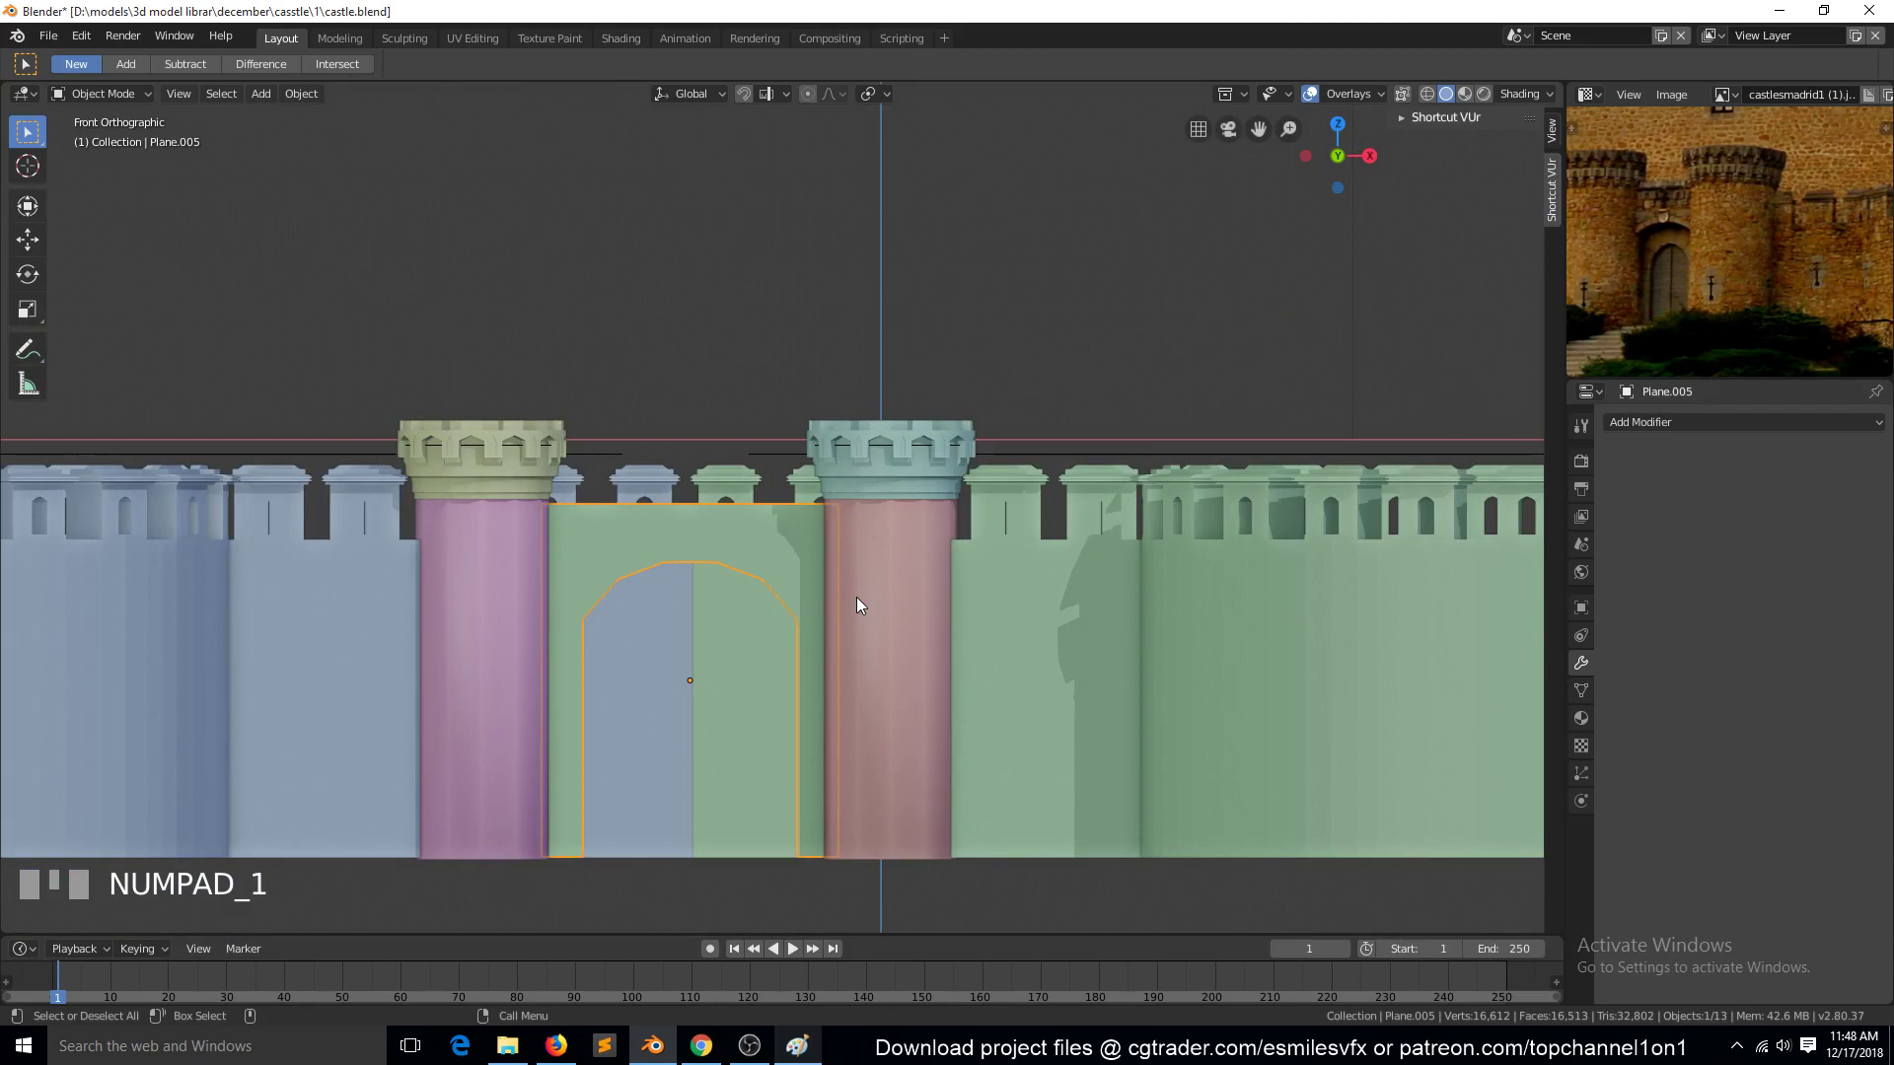
Step: Select the arch opening's edge loop and fill it with a single face, checking it in perspective
key(Tab)
alt+click(834, 642)
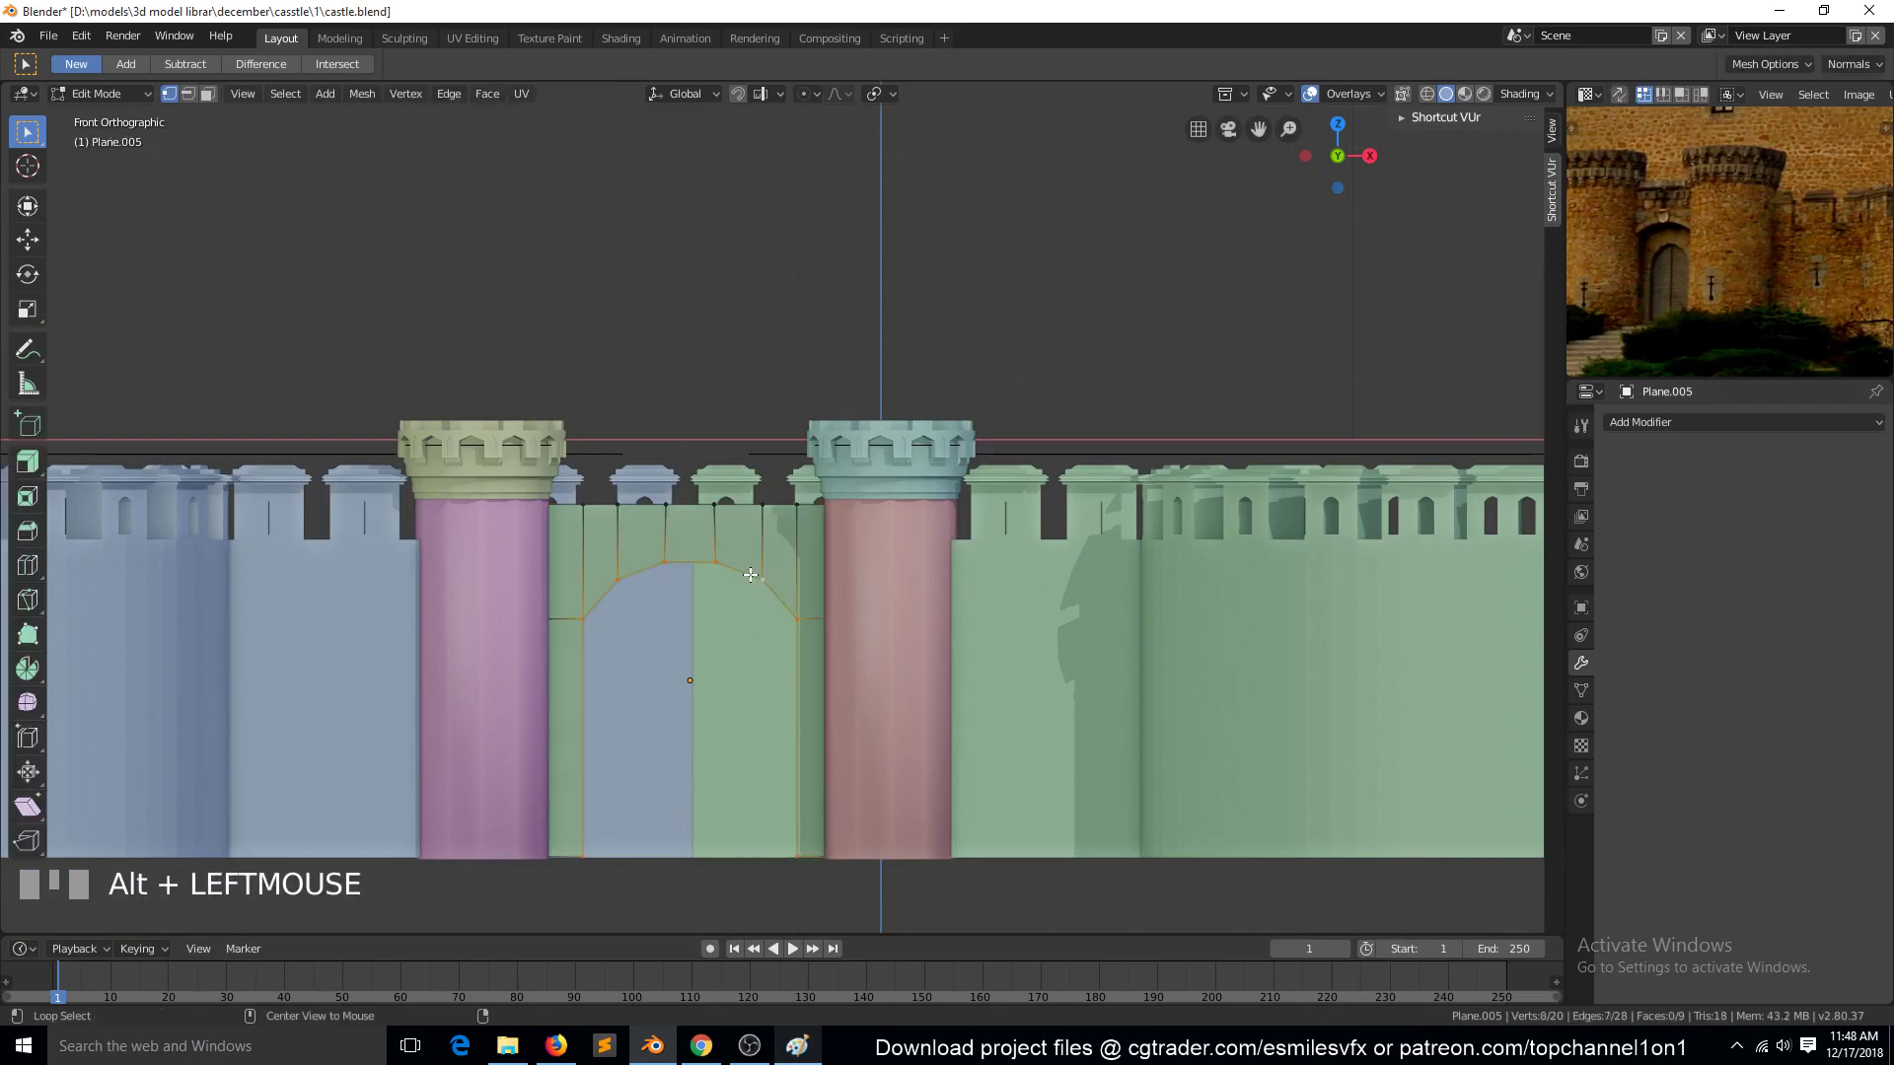
key(f)
key(grave)
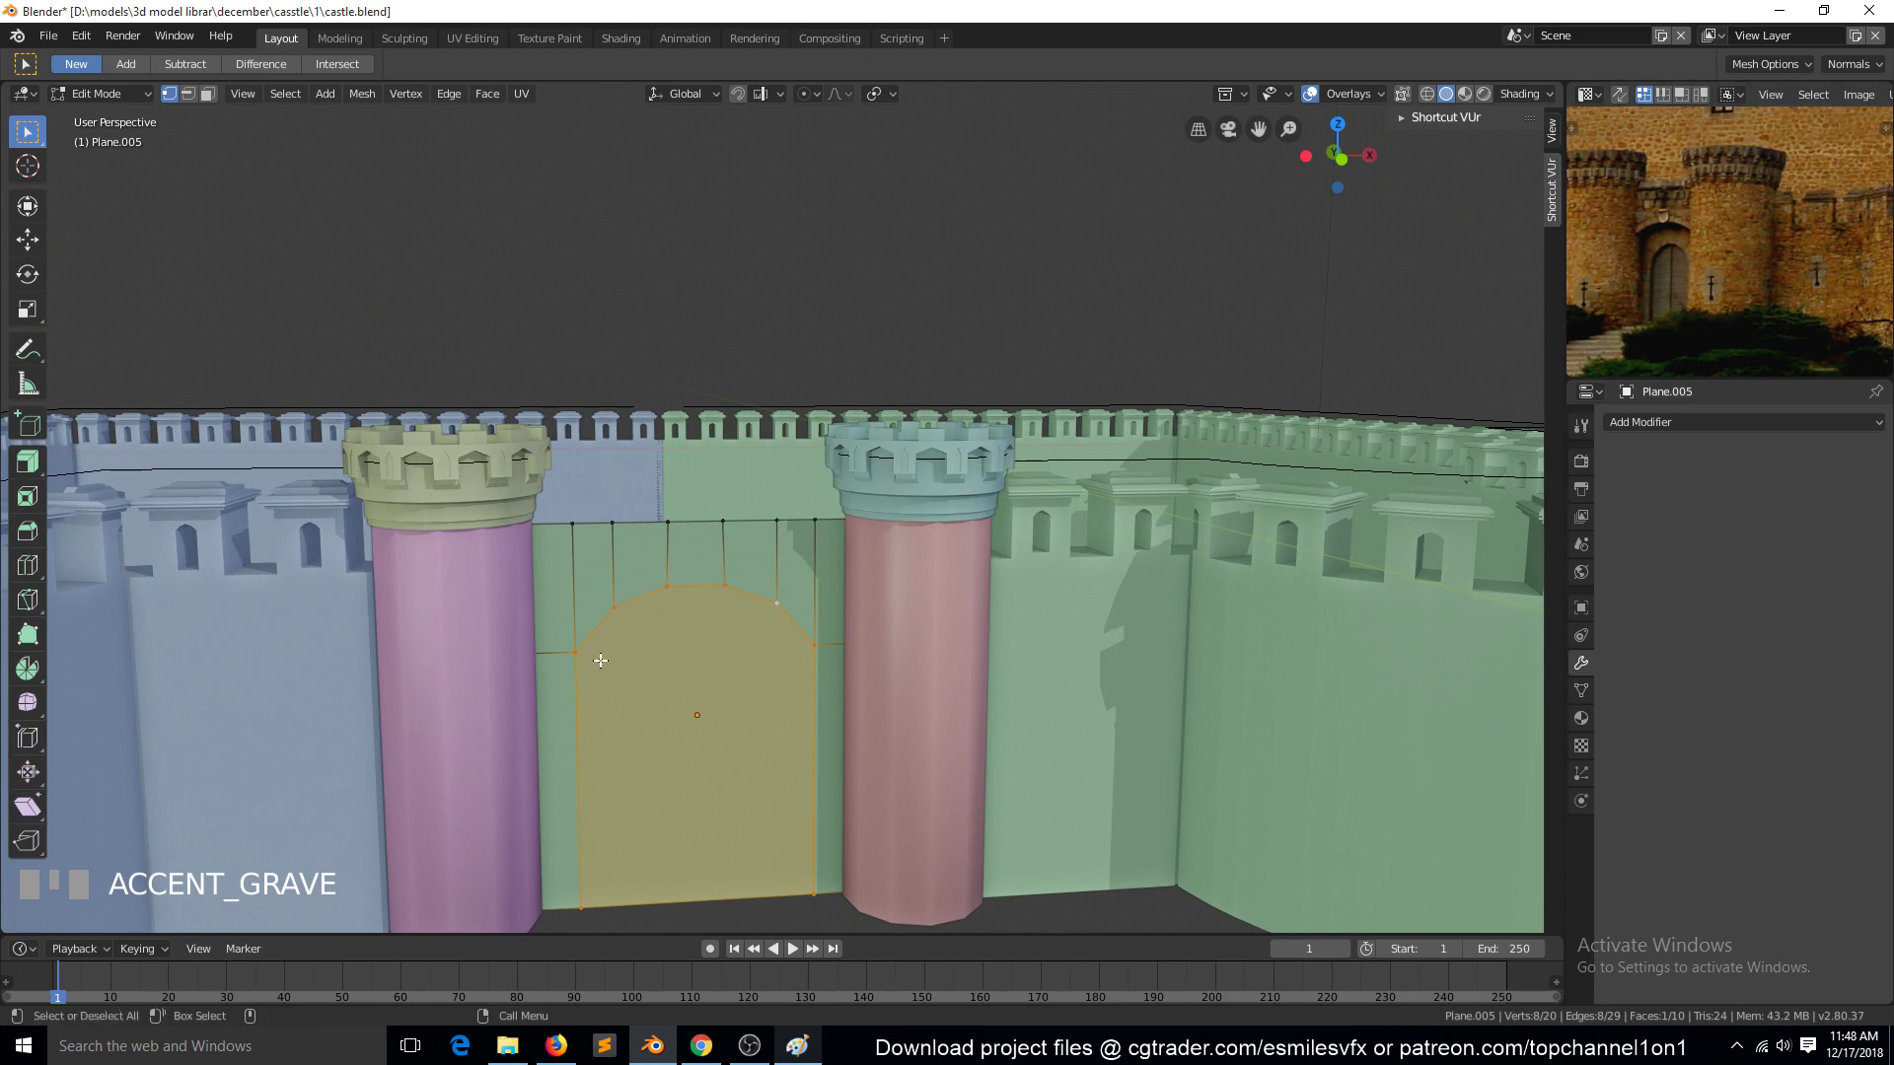
key(KP_1)
key(alt+a)
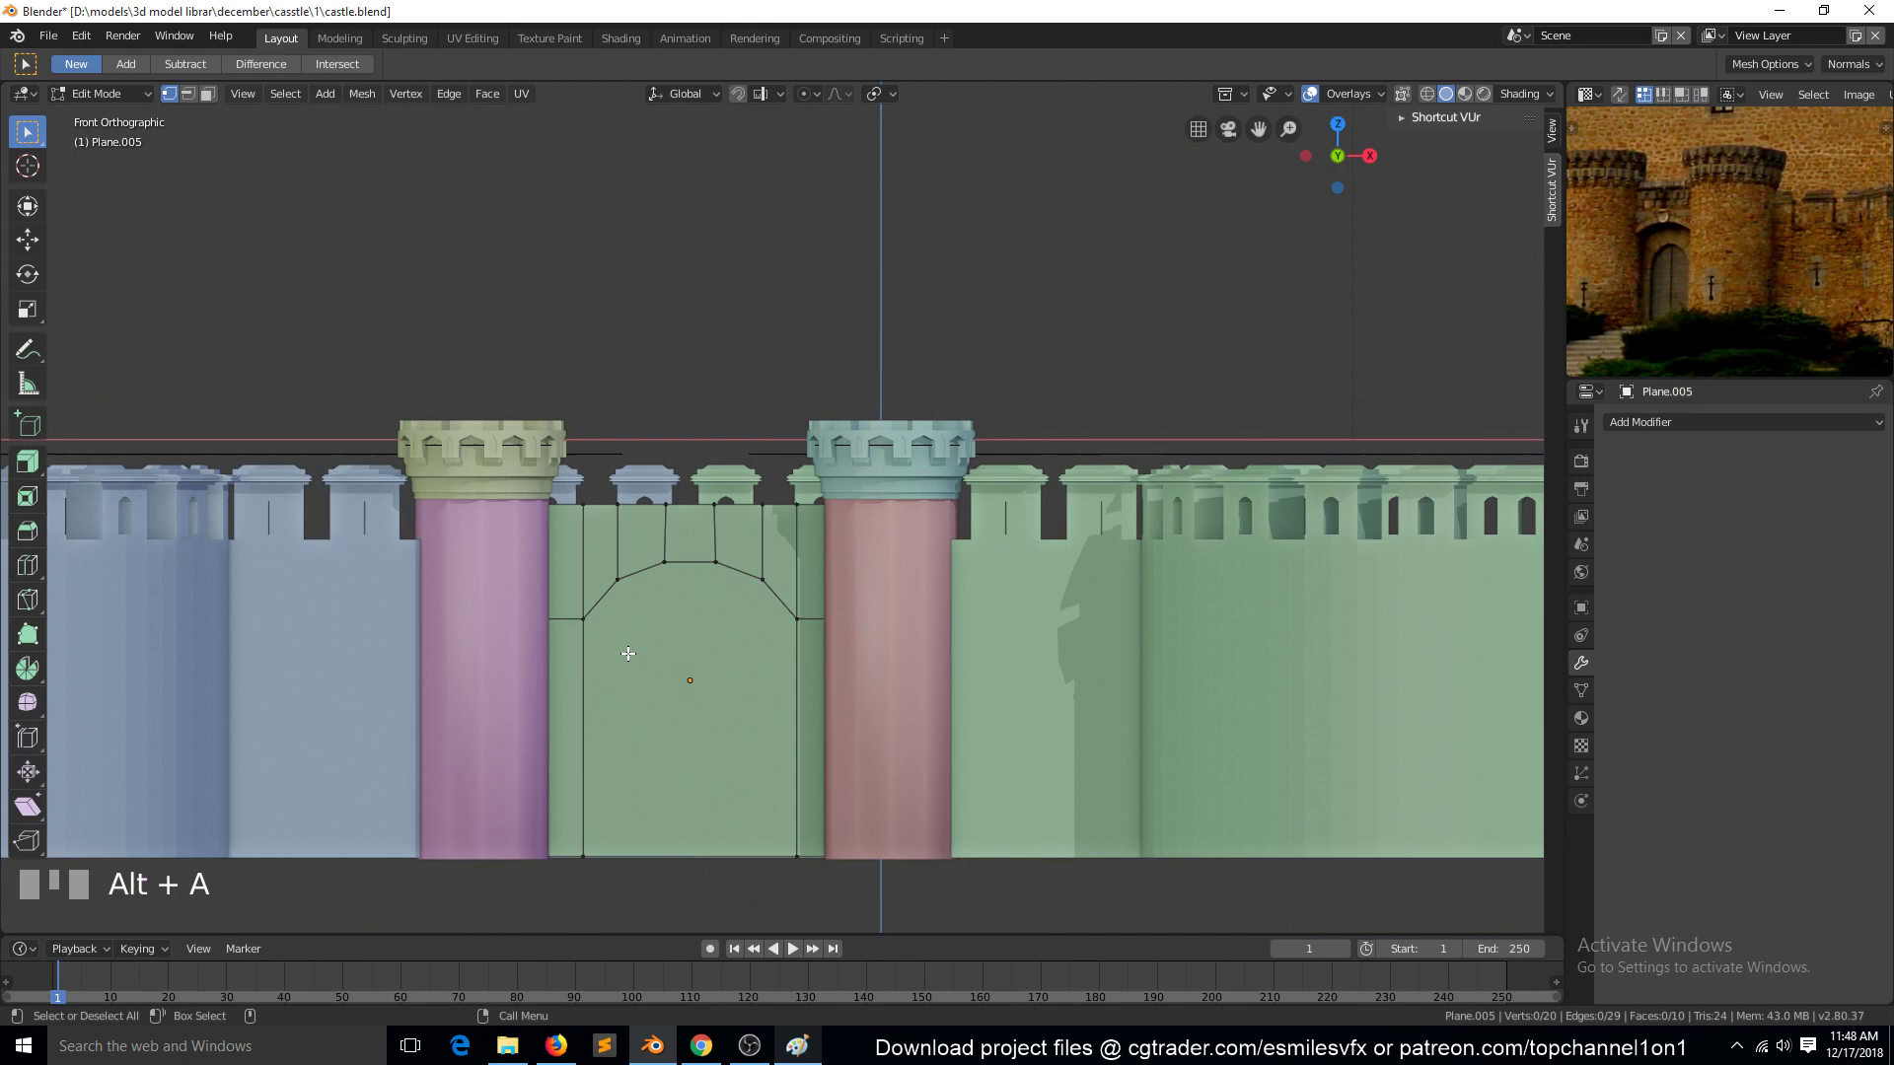
Step: Isolate the wall in local view and knife diagonal edges from both arch corners to the wall sides
key(Tab)
key(KP_Divide)
key(Tab)
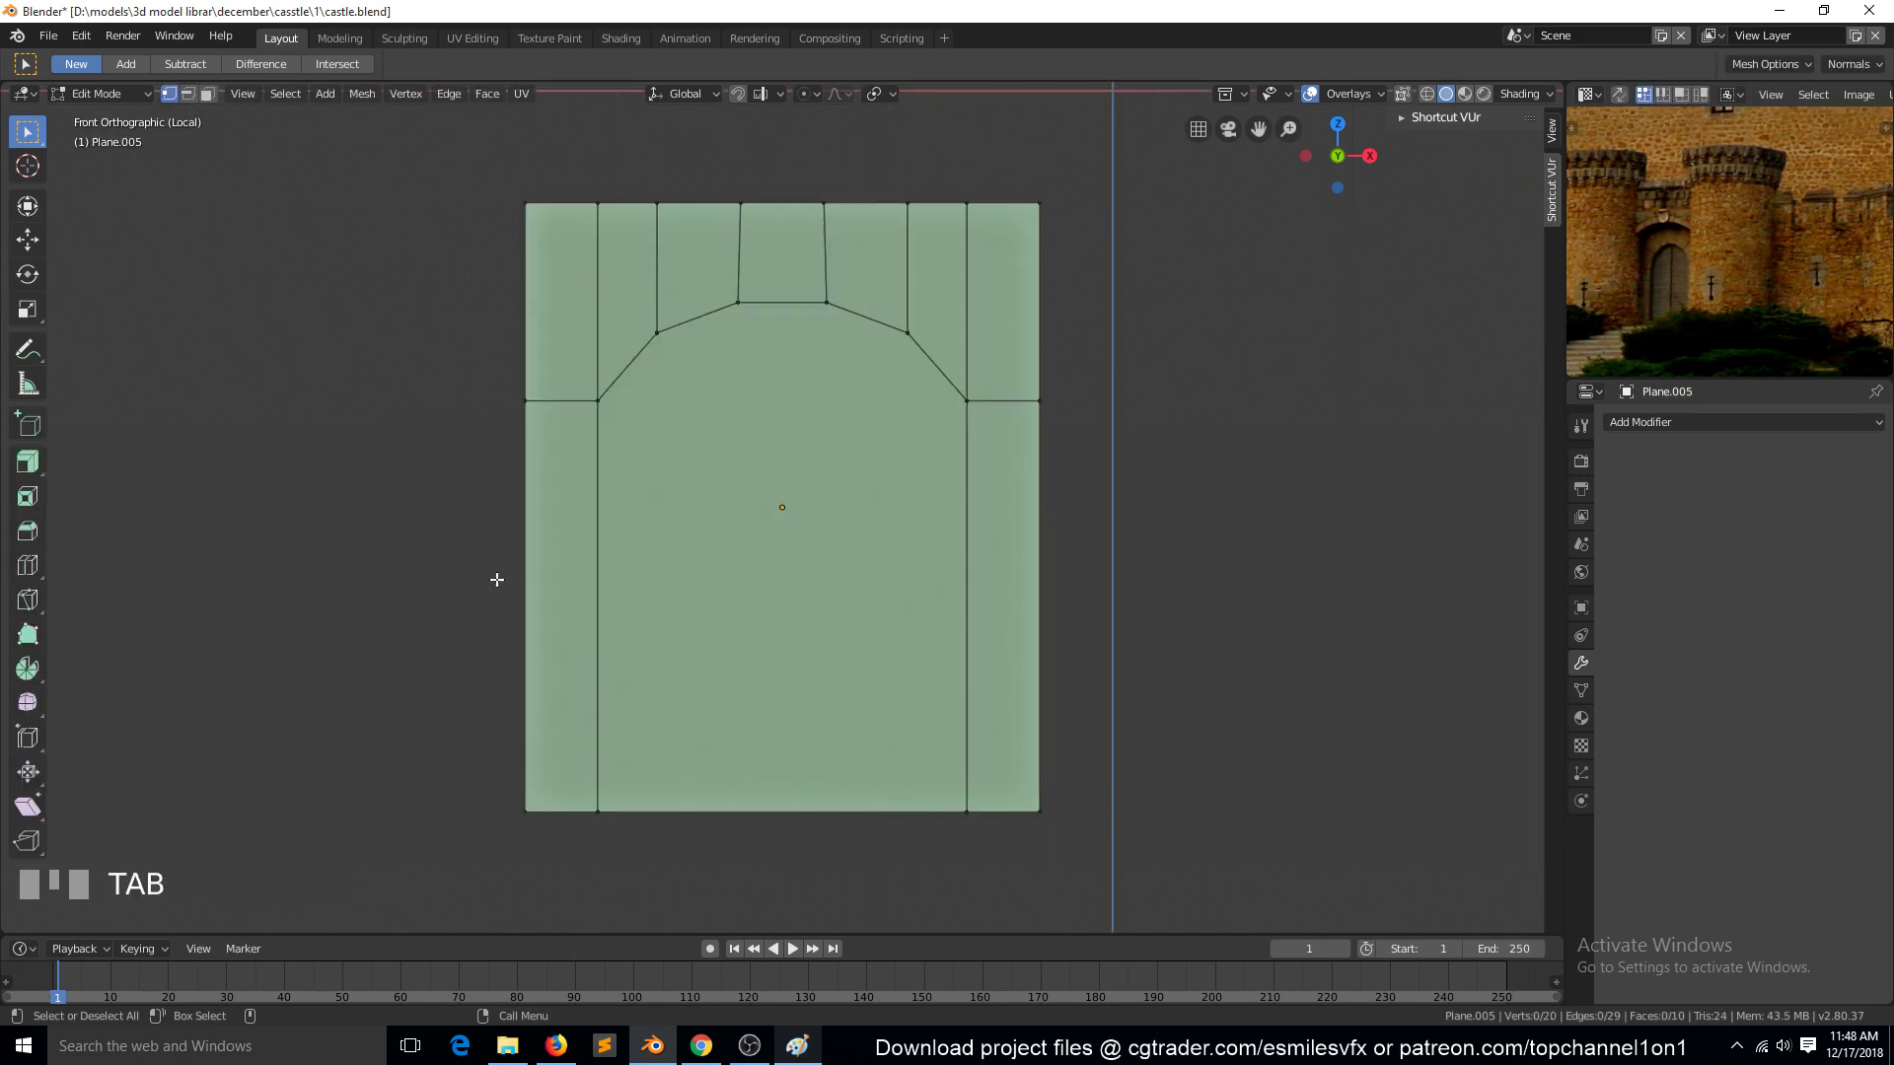
key(k)
click(597, 401)
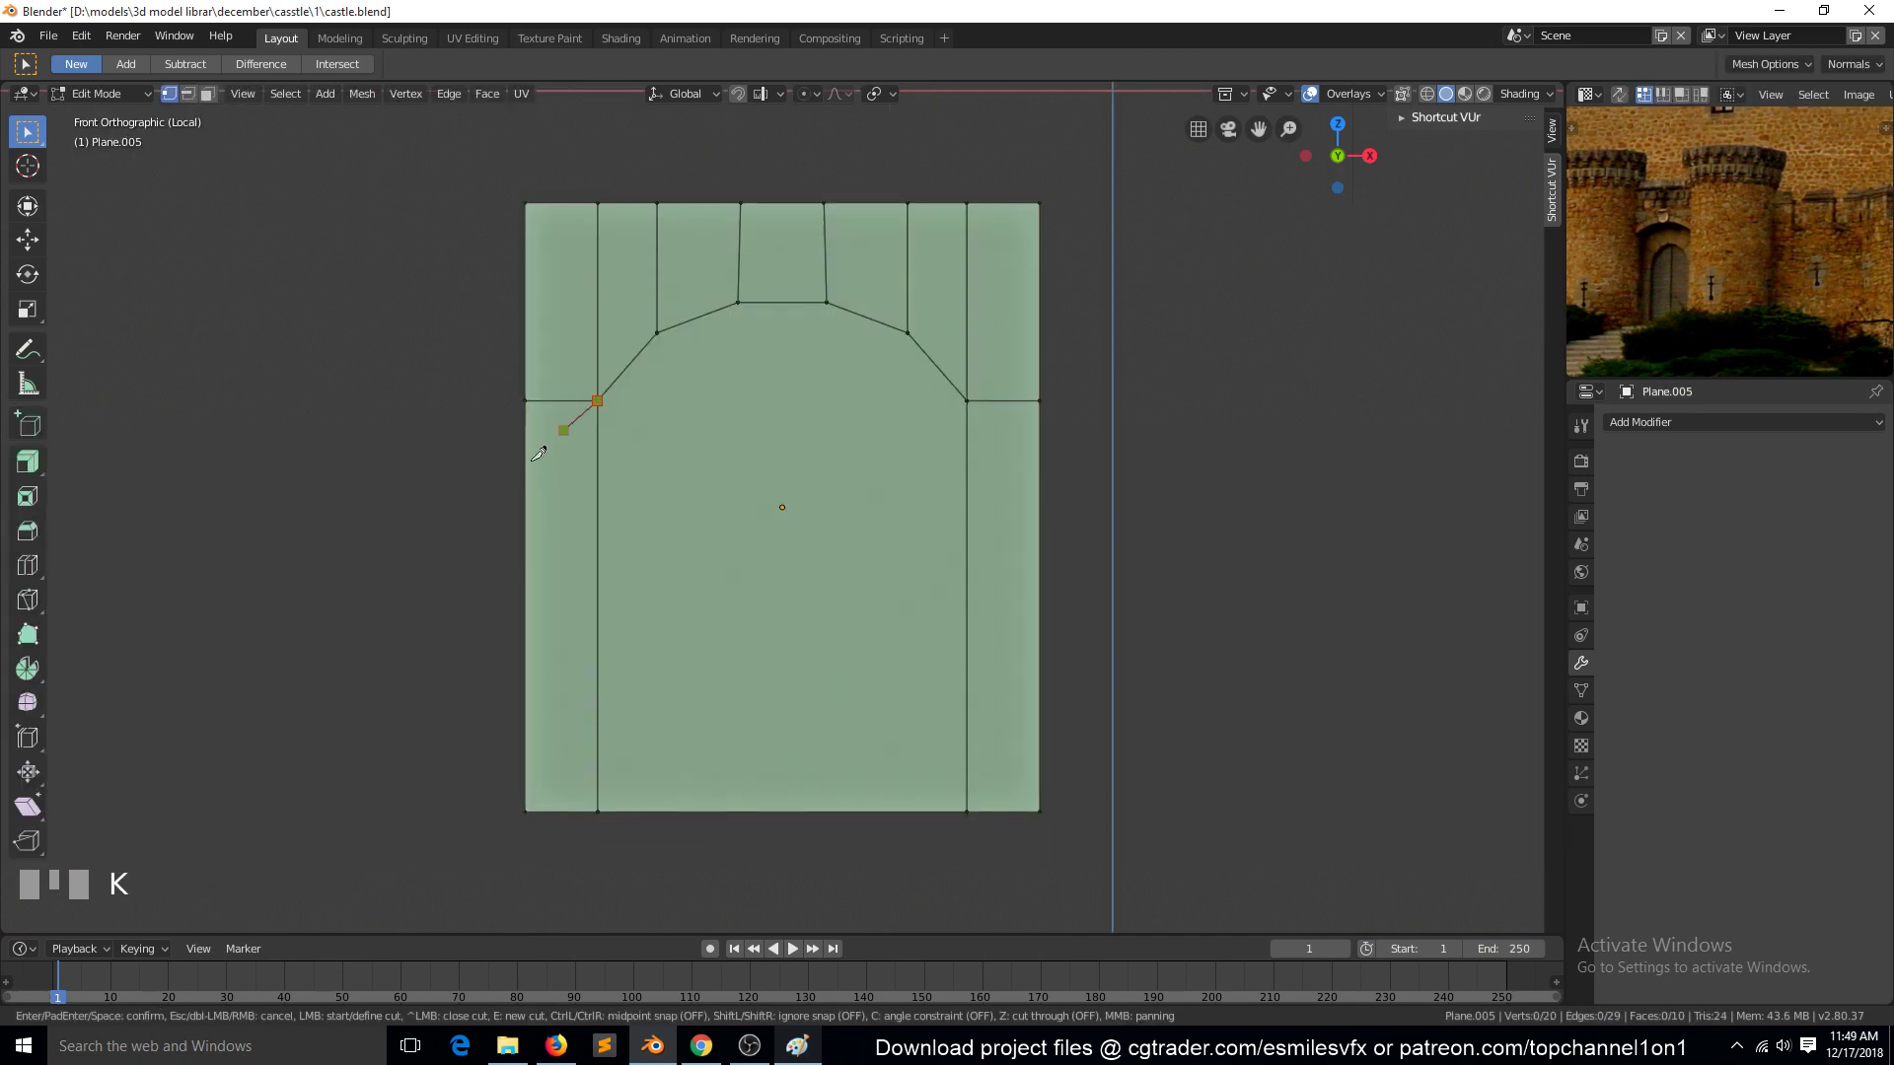
click(524, 441)
key(space)
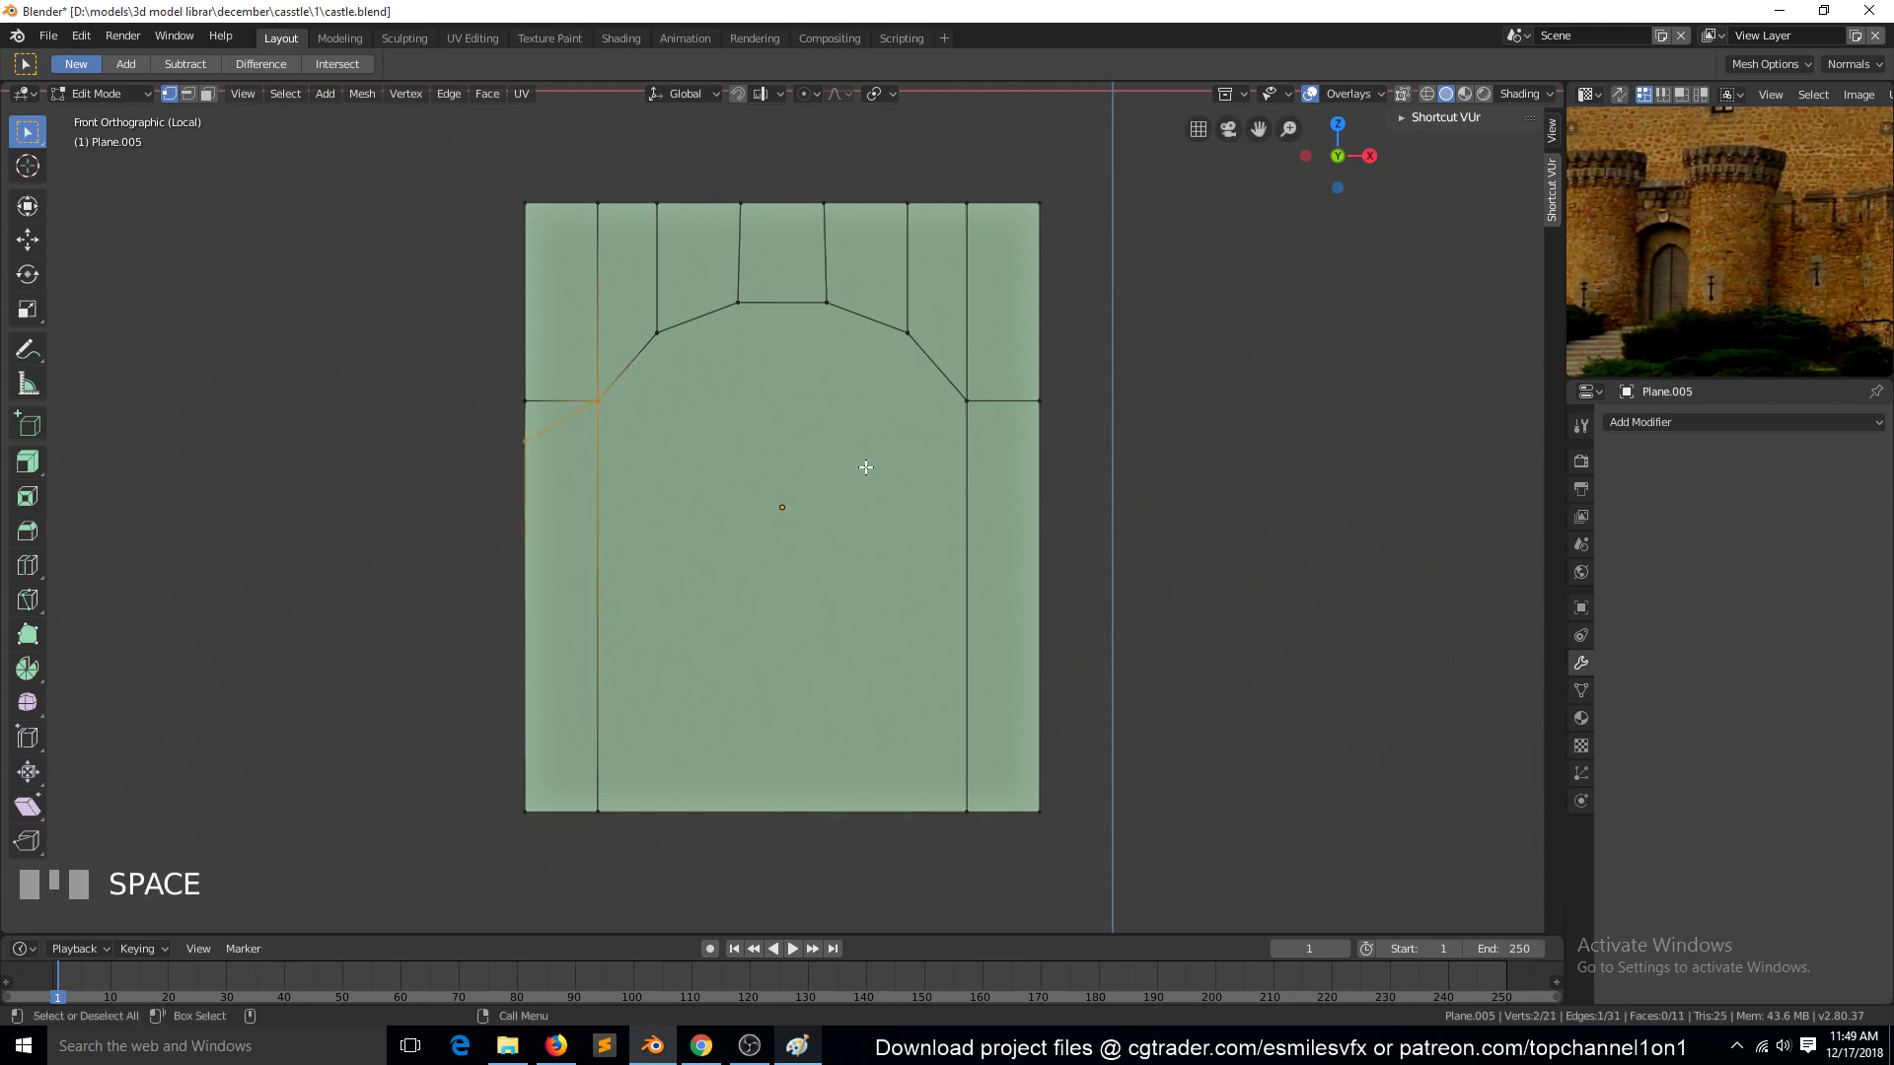
key(k)
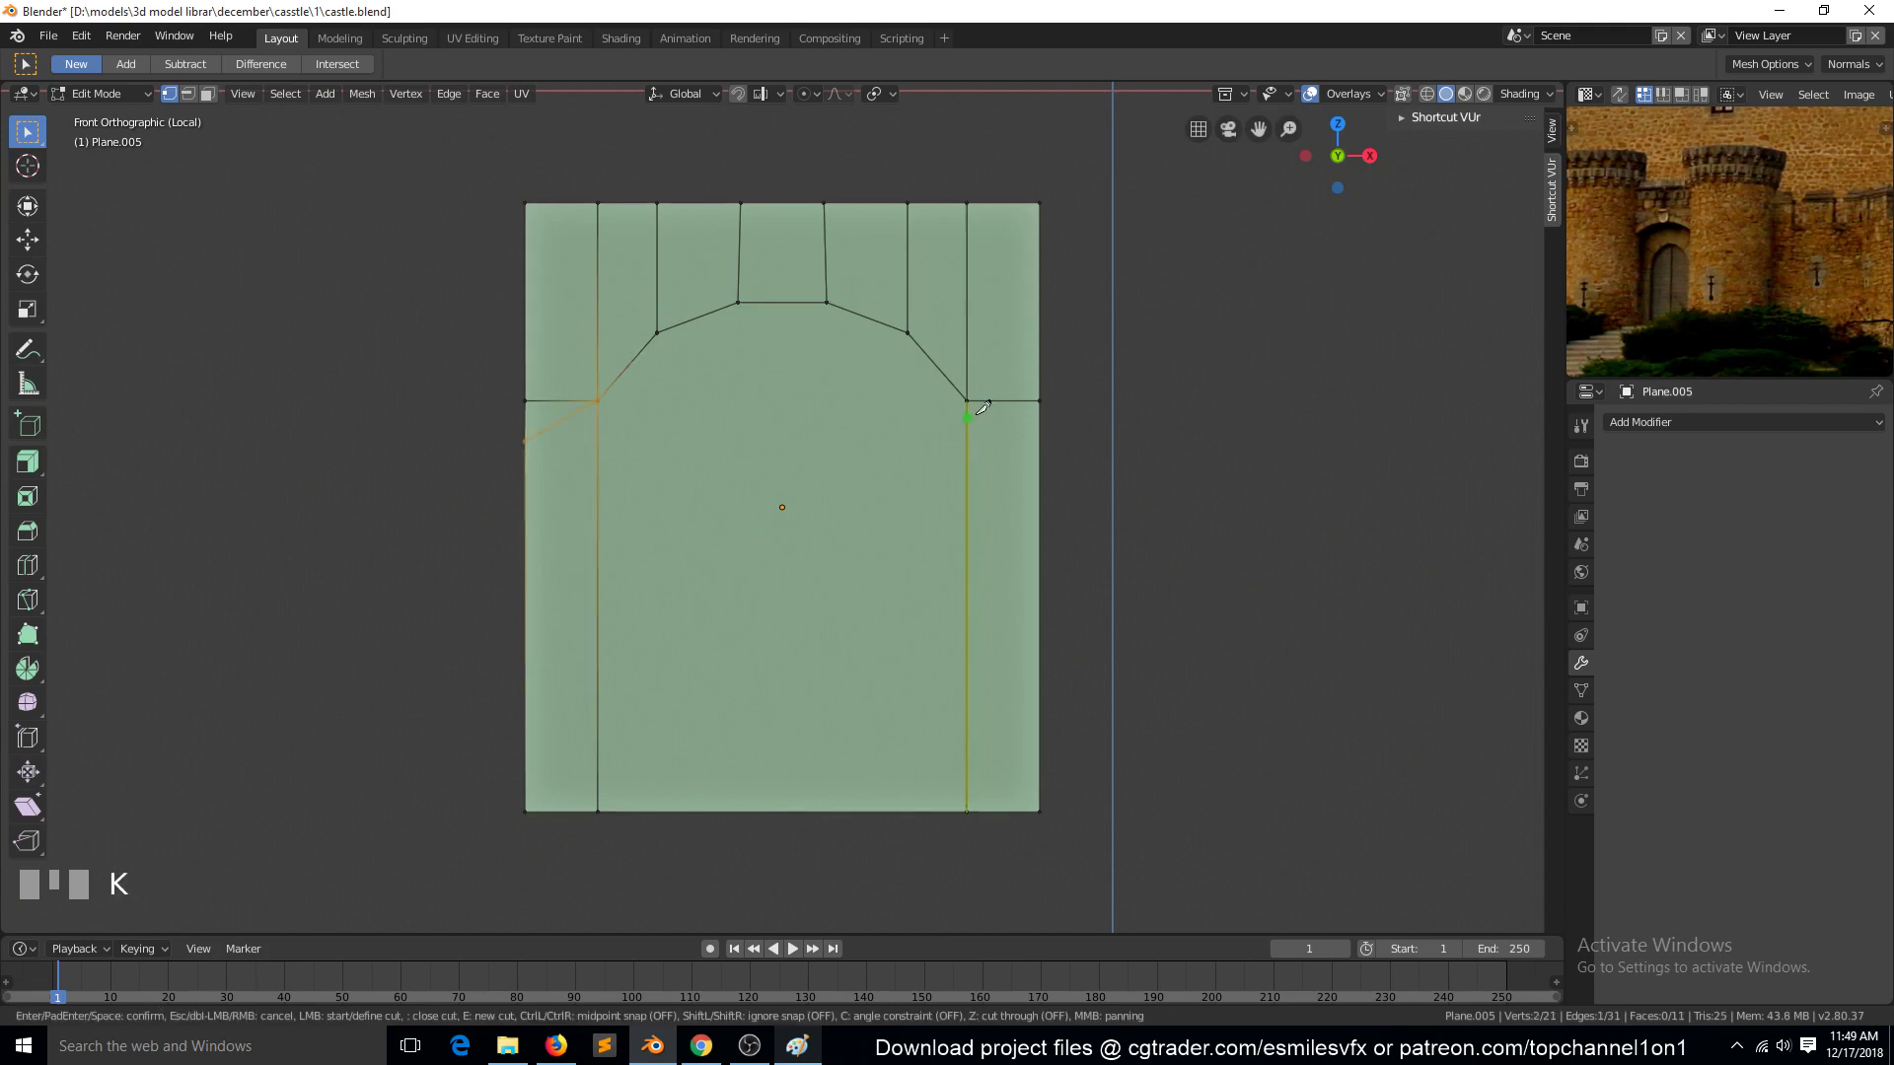
click(967, 400)
click(1038, 468)
key(space)
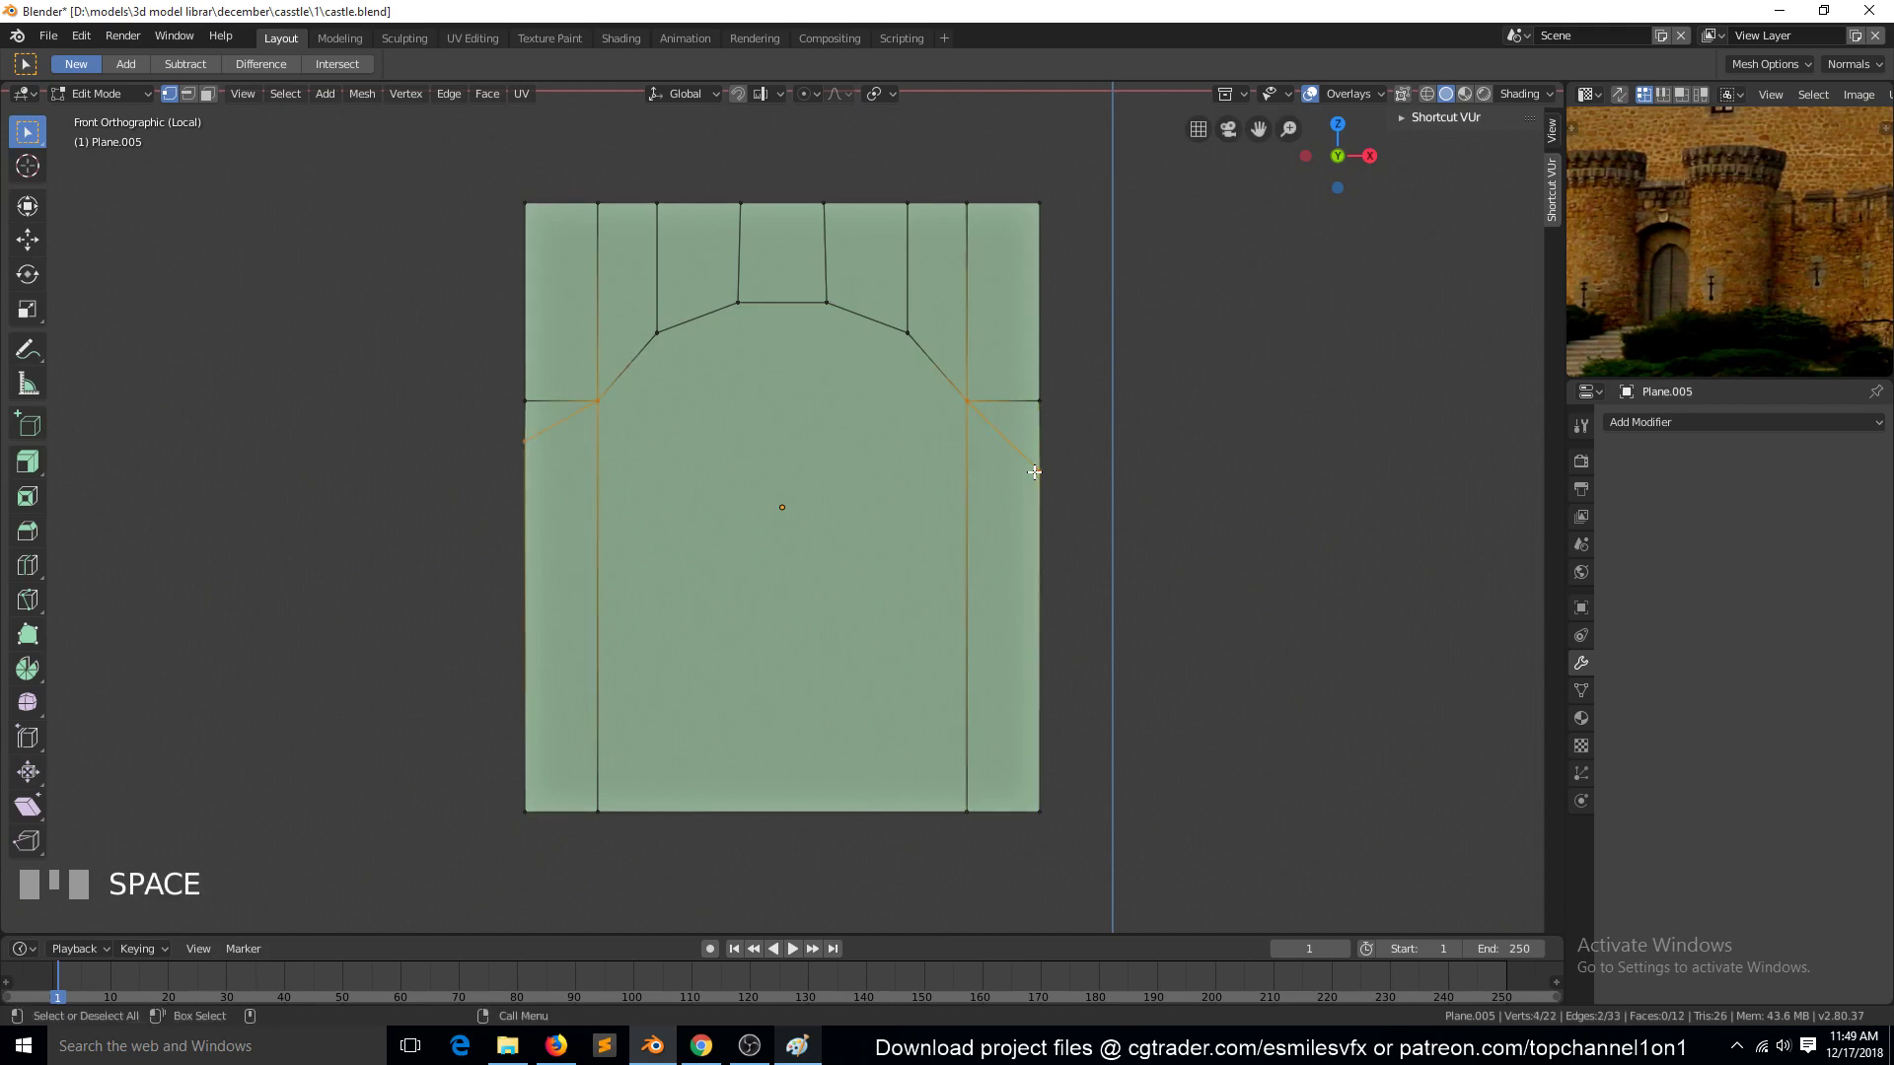
Step: Level the two outer cut vertices to the same height with scale Z 0
click(522, 441)
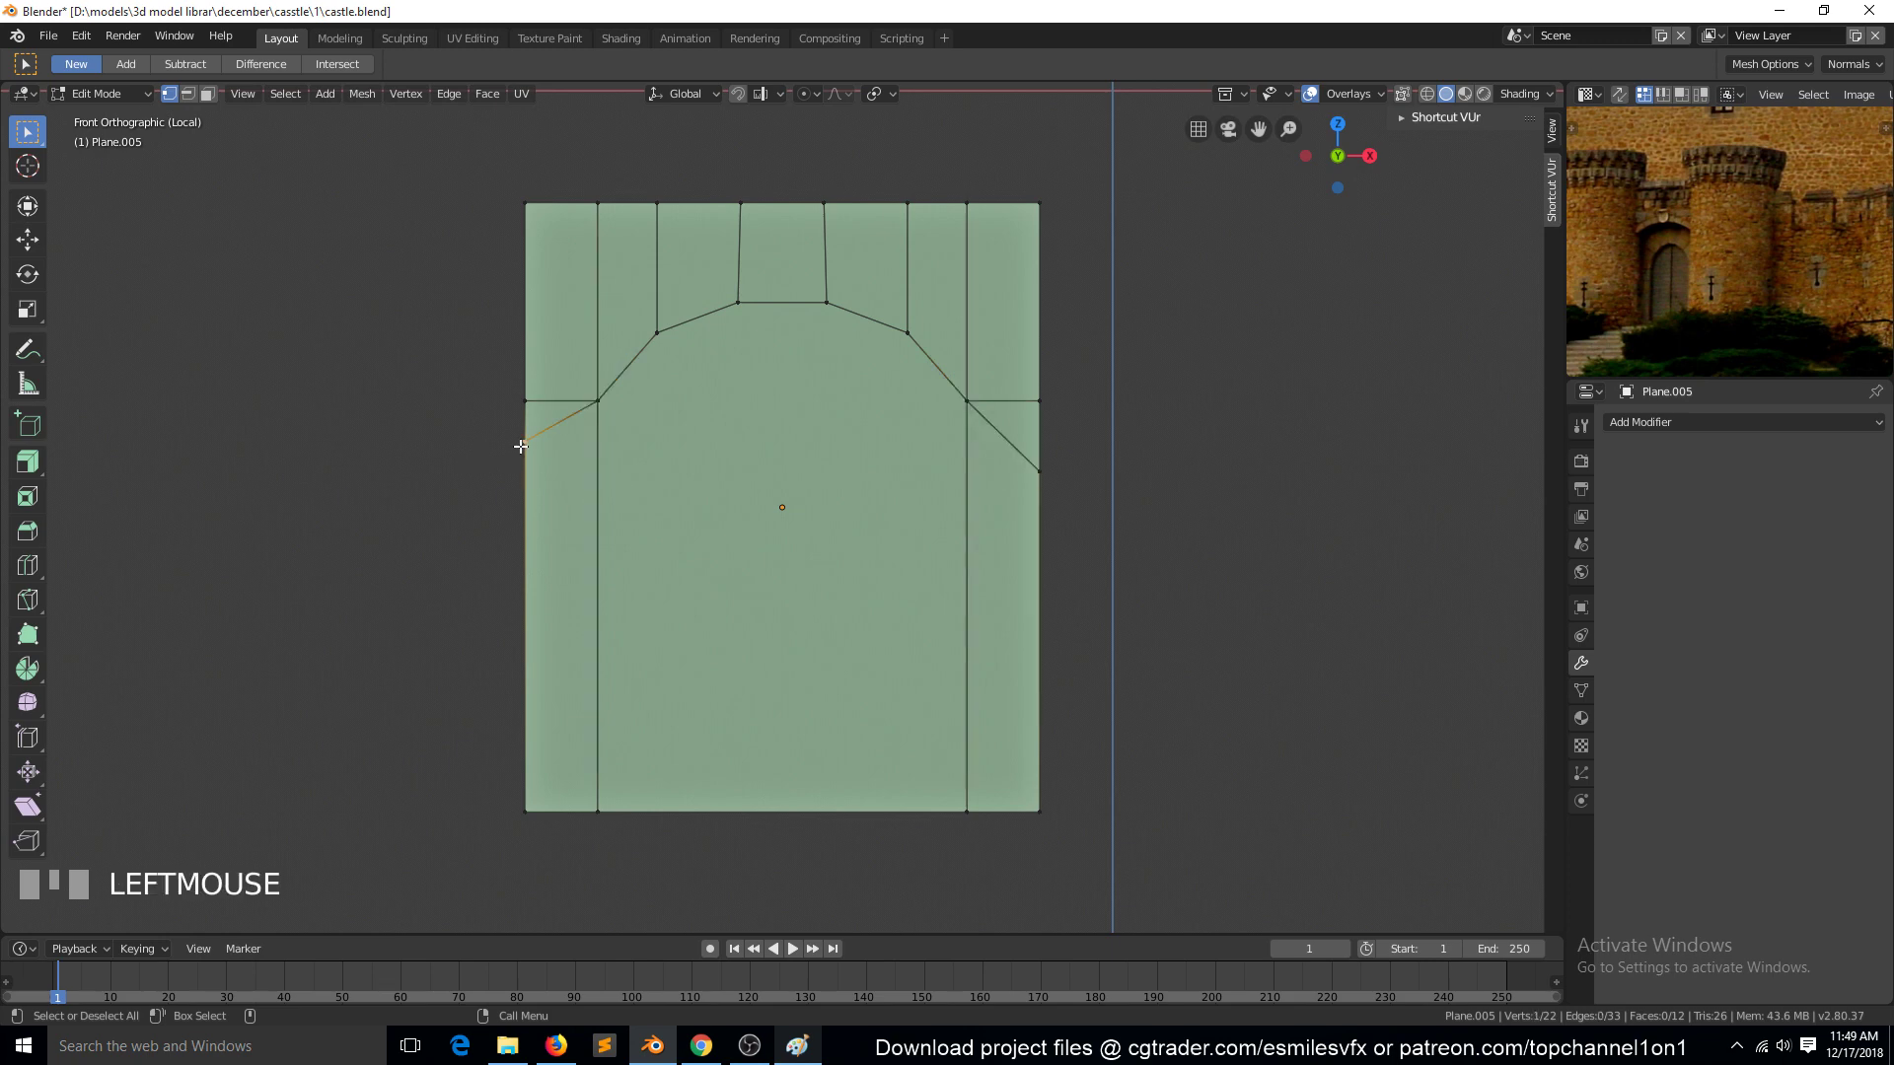
shift+click(1034, 472)
text(sz0)
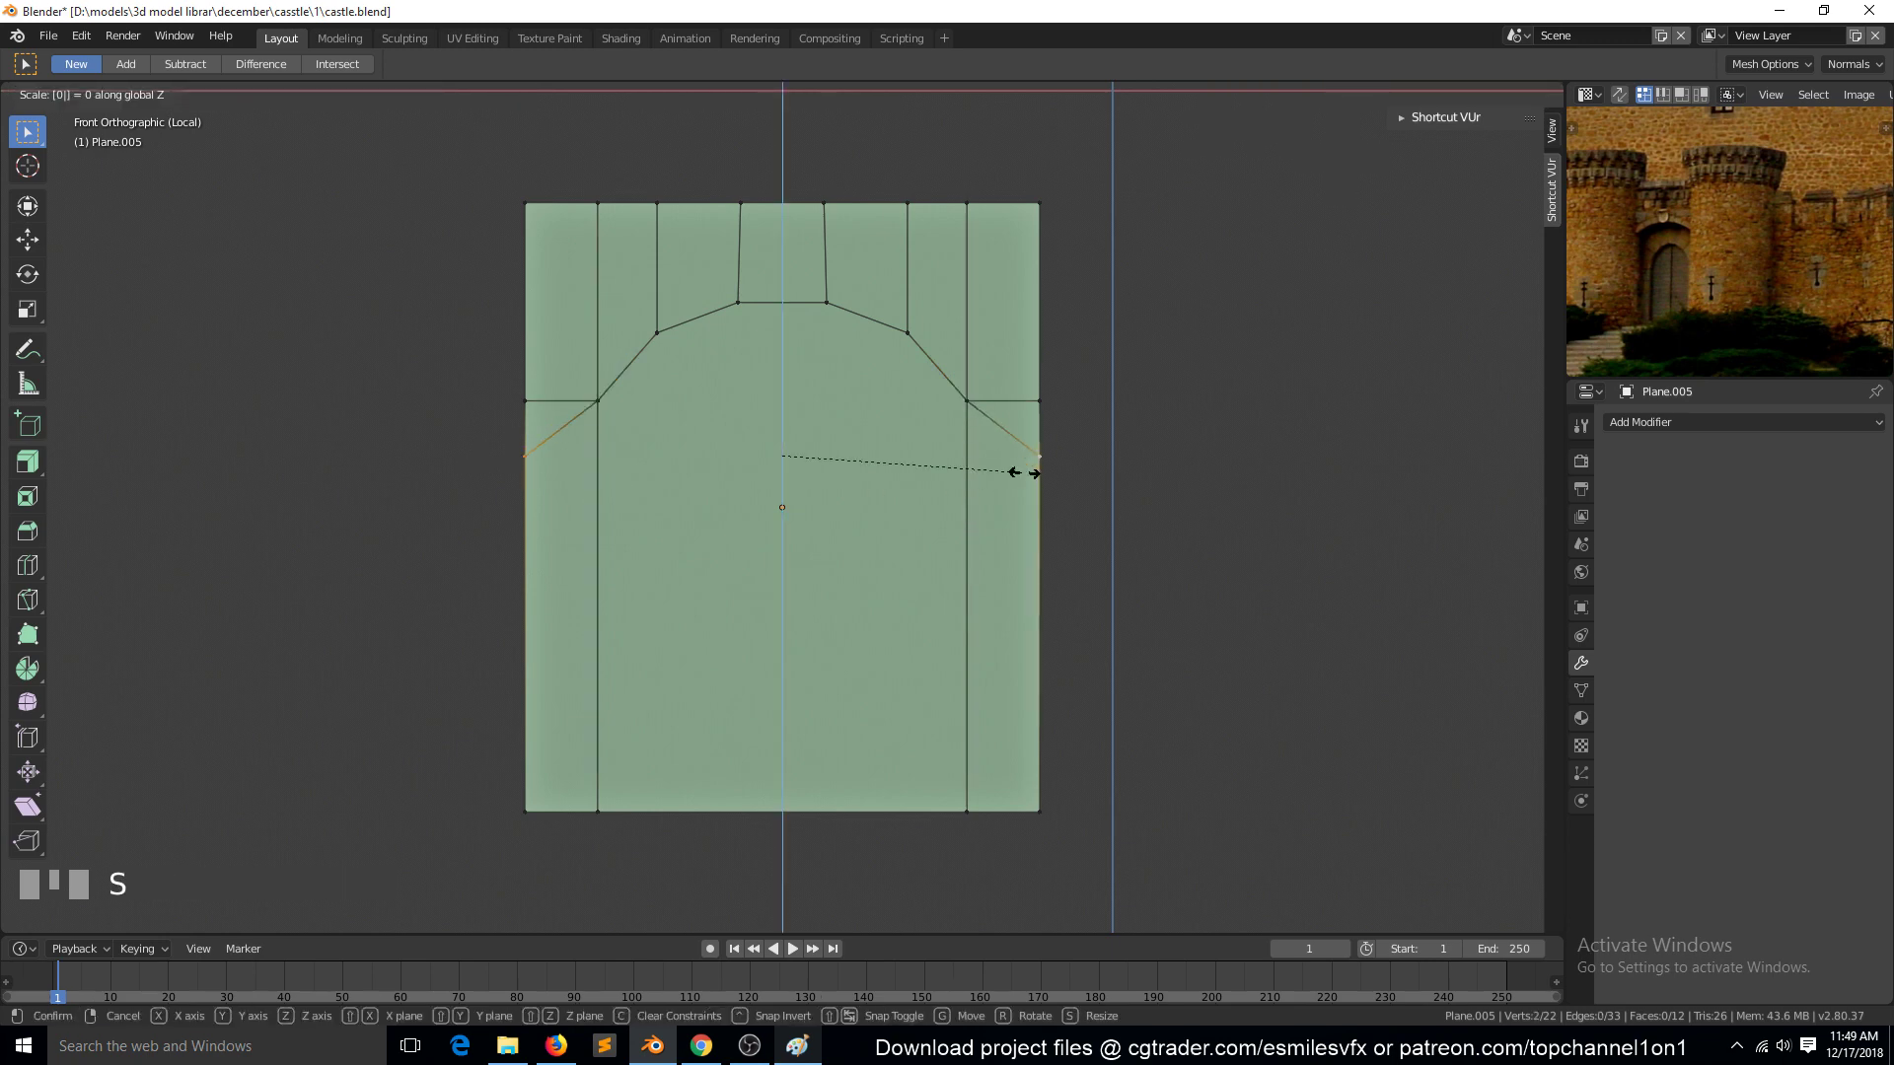
click(1026, 465)
mouse_move(1026, 466)
middle_down()
mouse_move(1015, 536)
mouse_move(1008, 498)
middle_up()
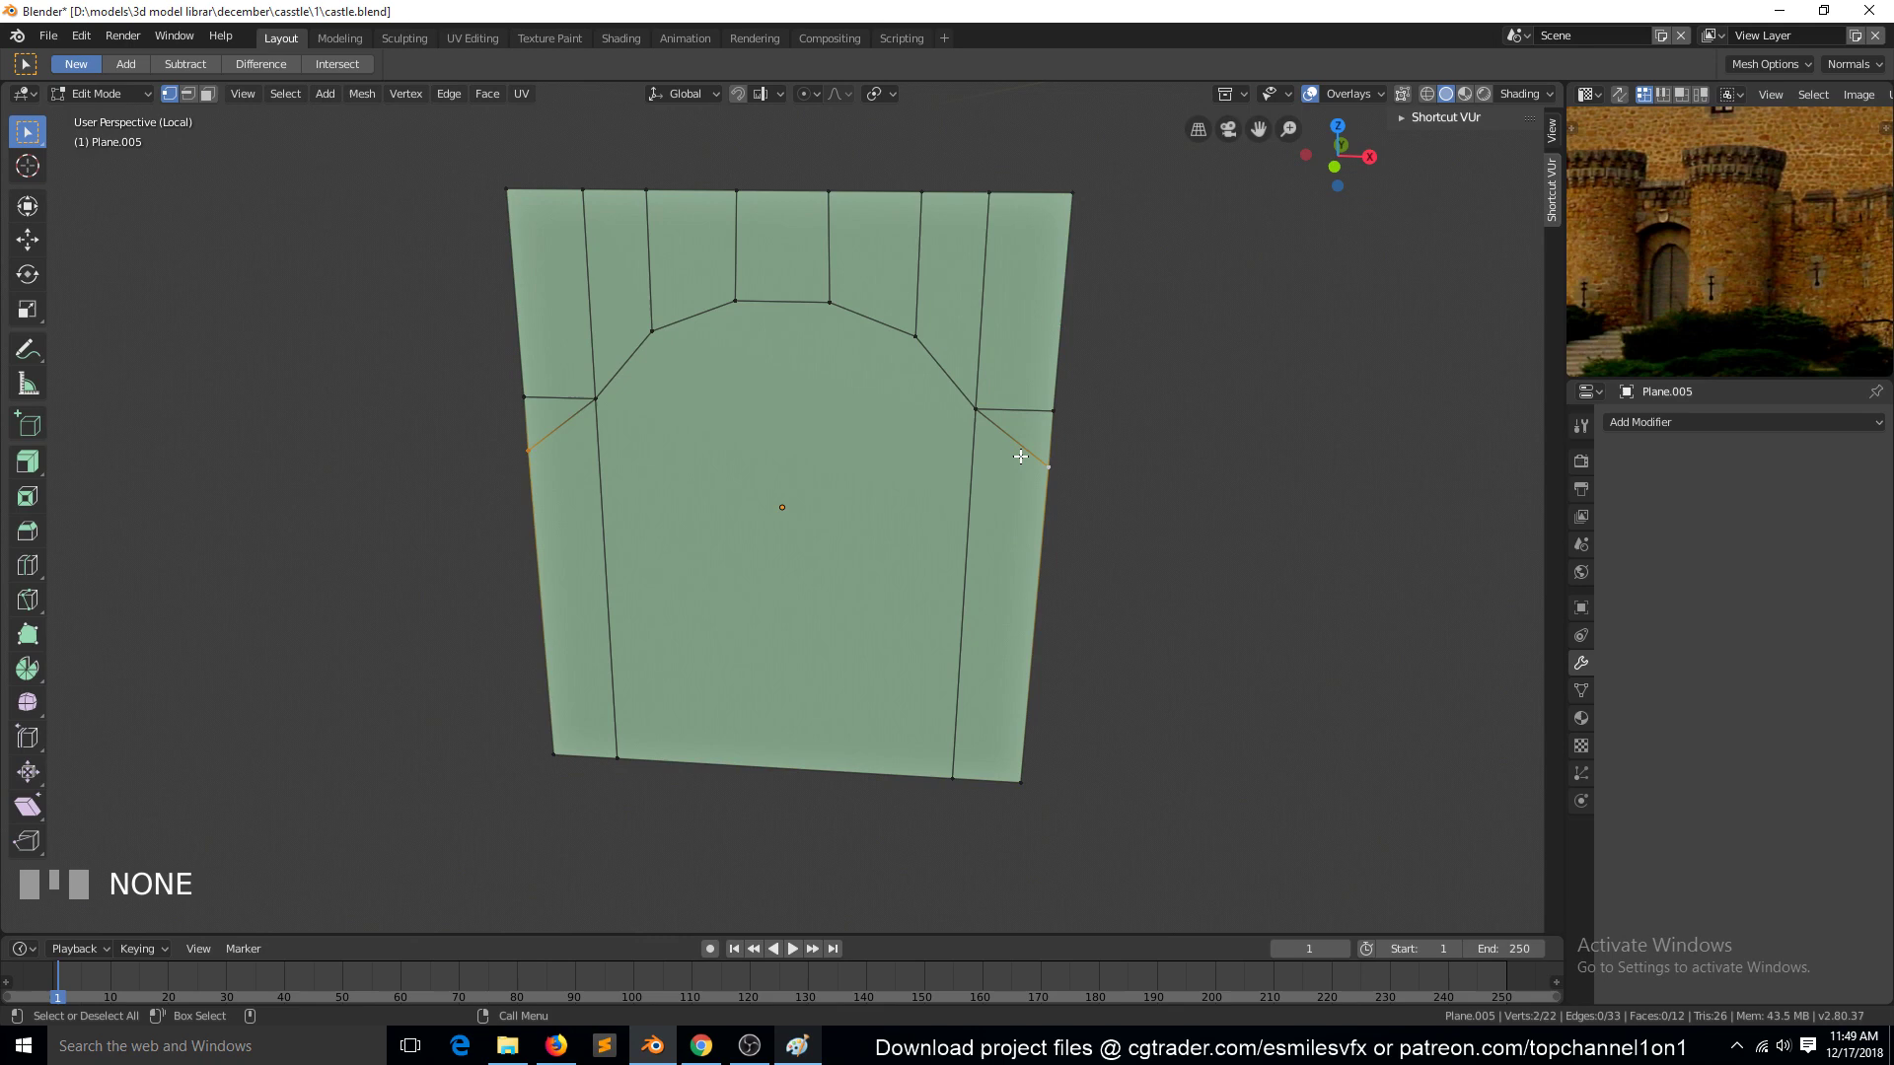
key(KP_1)
Step: Select both arch base corners and start raising them along Z
click(977, 397)
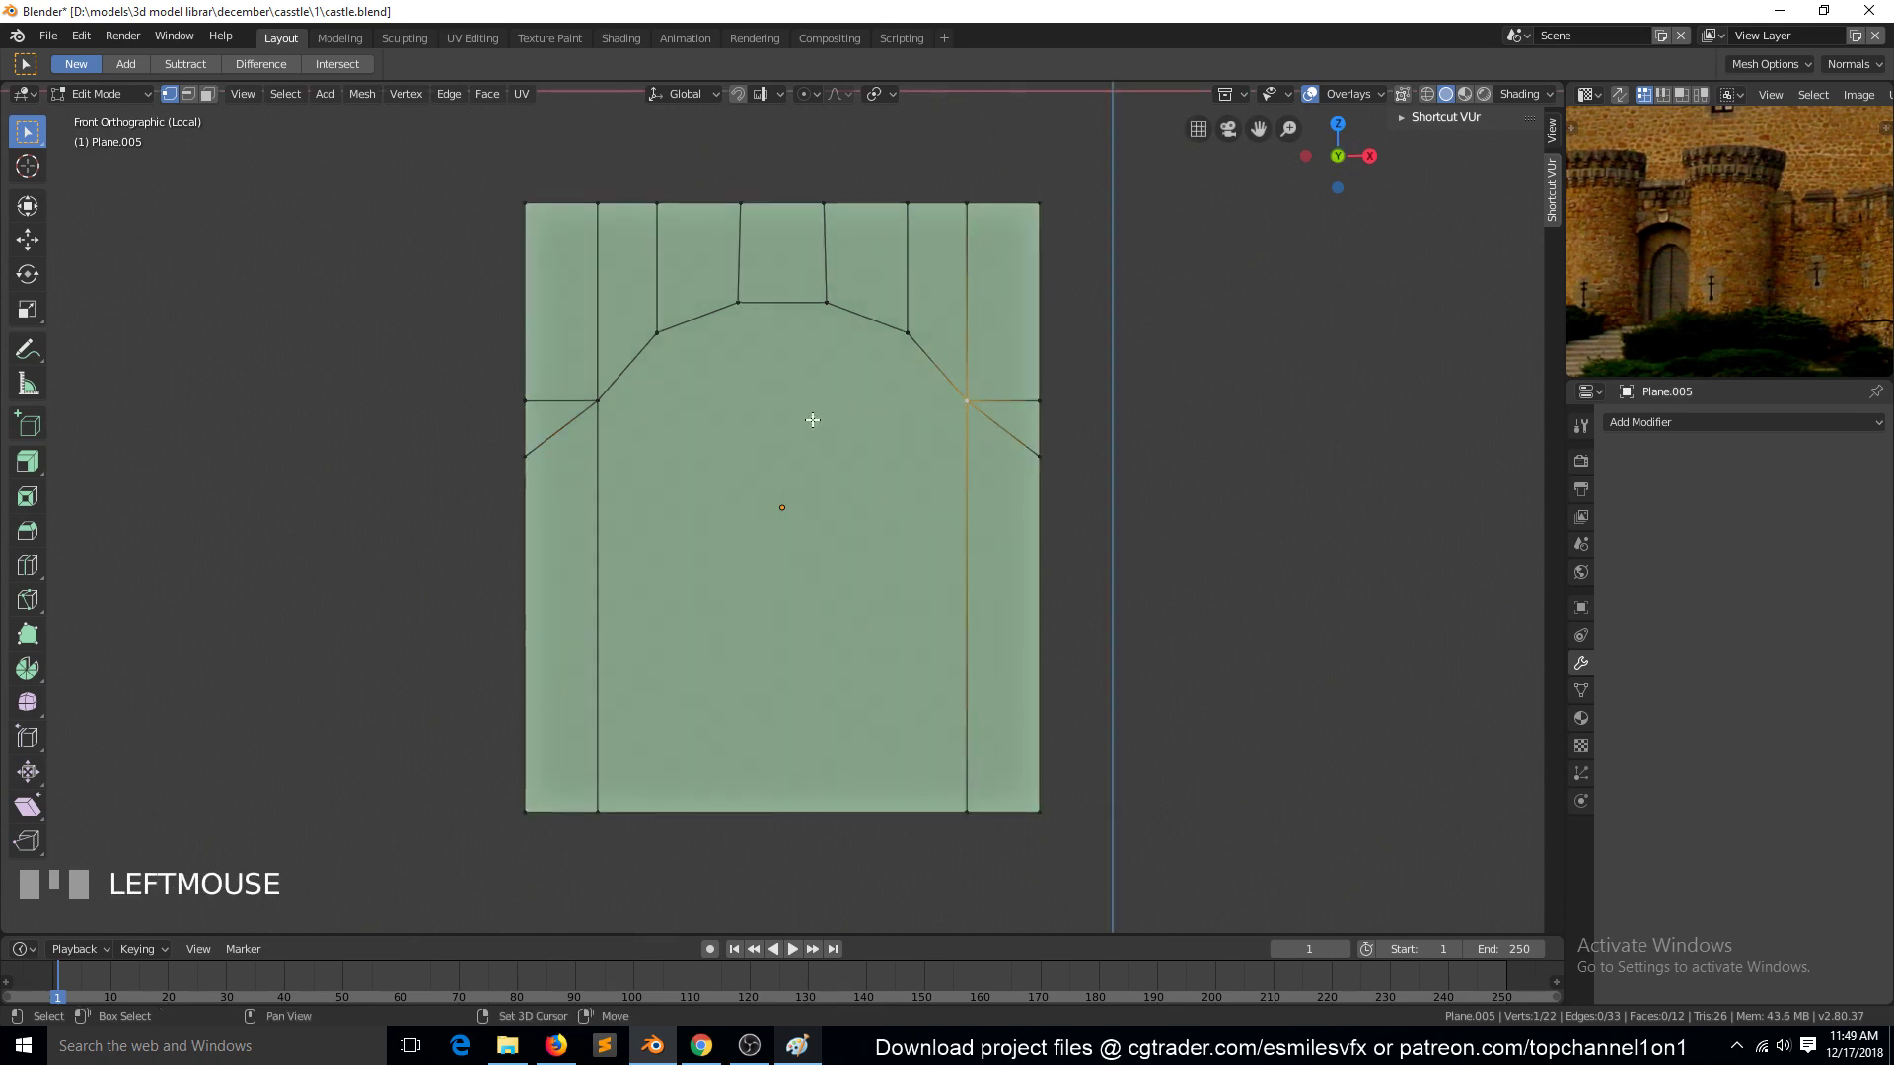
shift+click(598, 402)
key(g)
key(z)
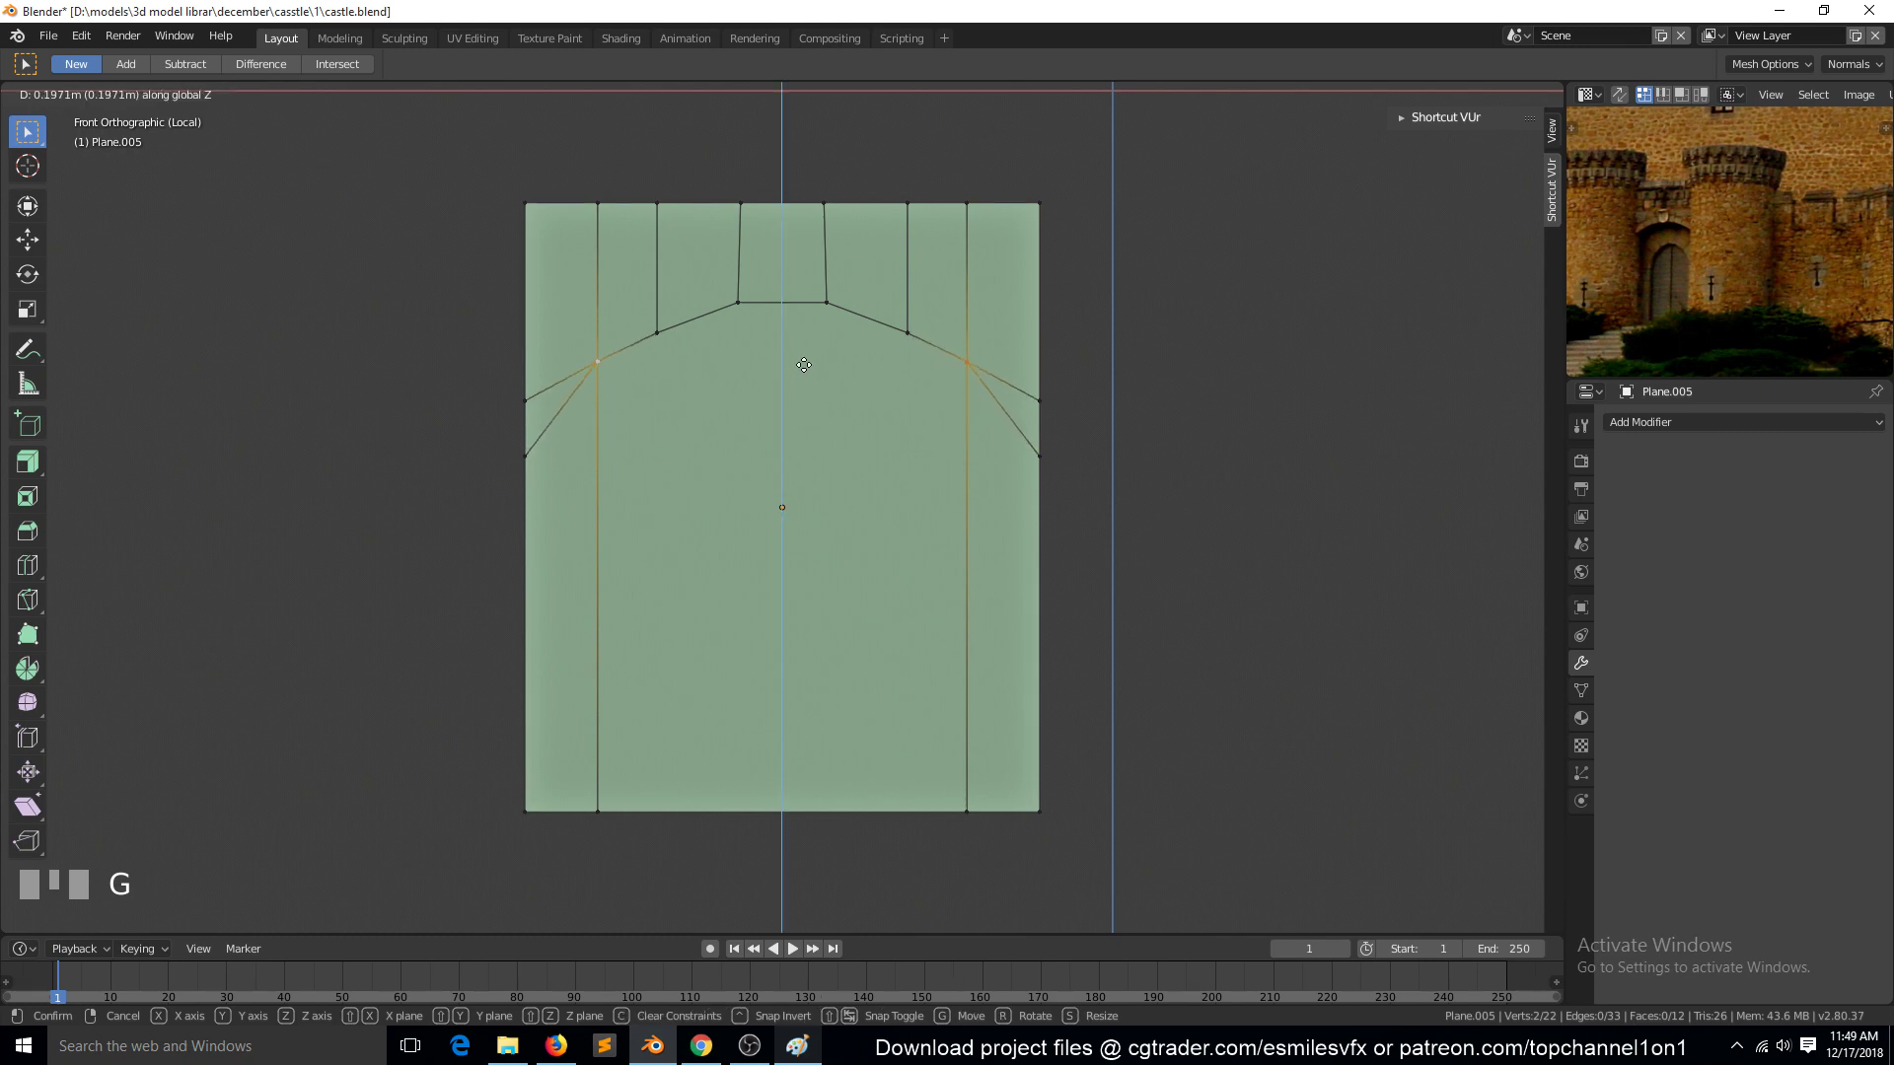
Step: Raise the arch corners and the two outer slope vertices vertically
click(803, 357)
click(656, 336)
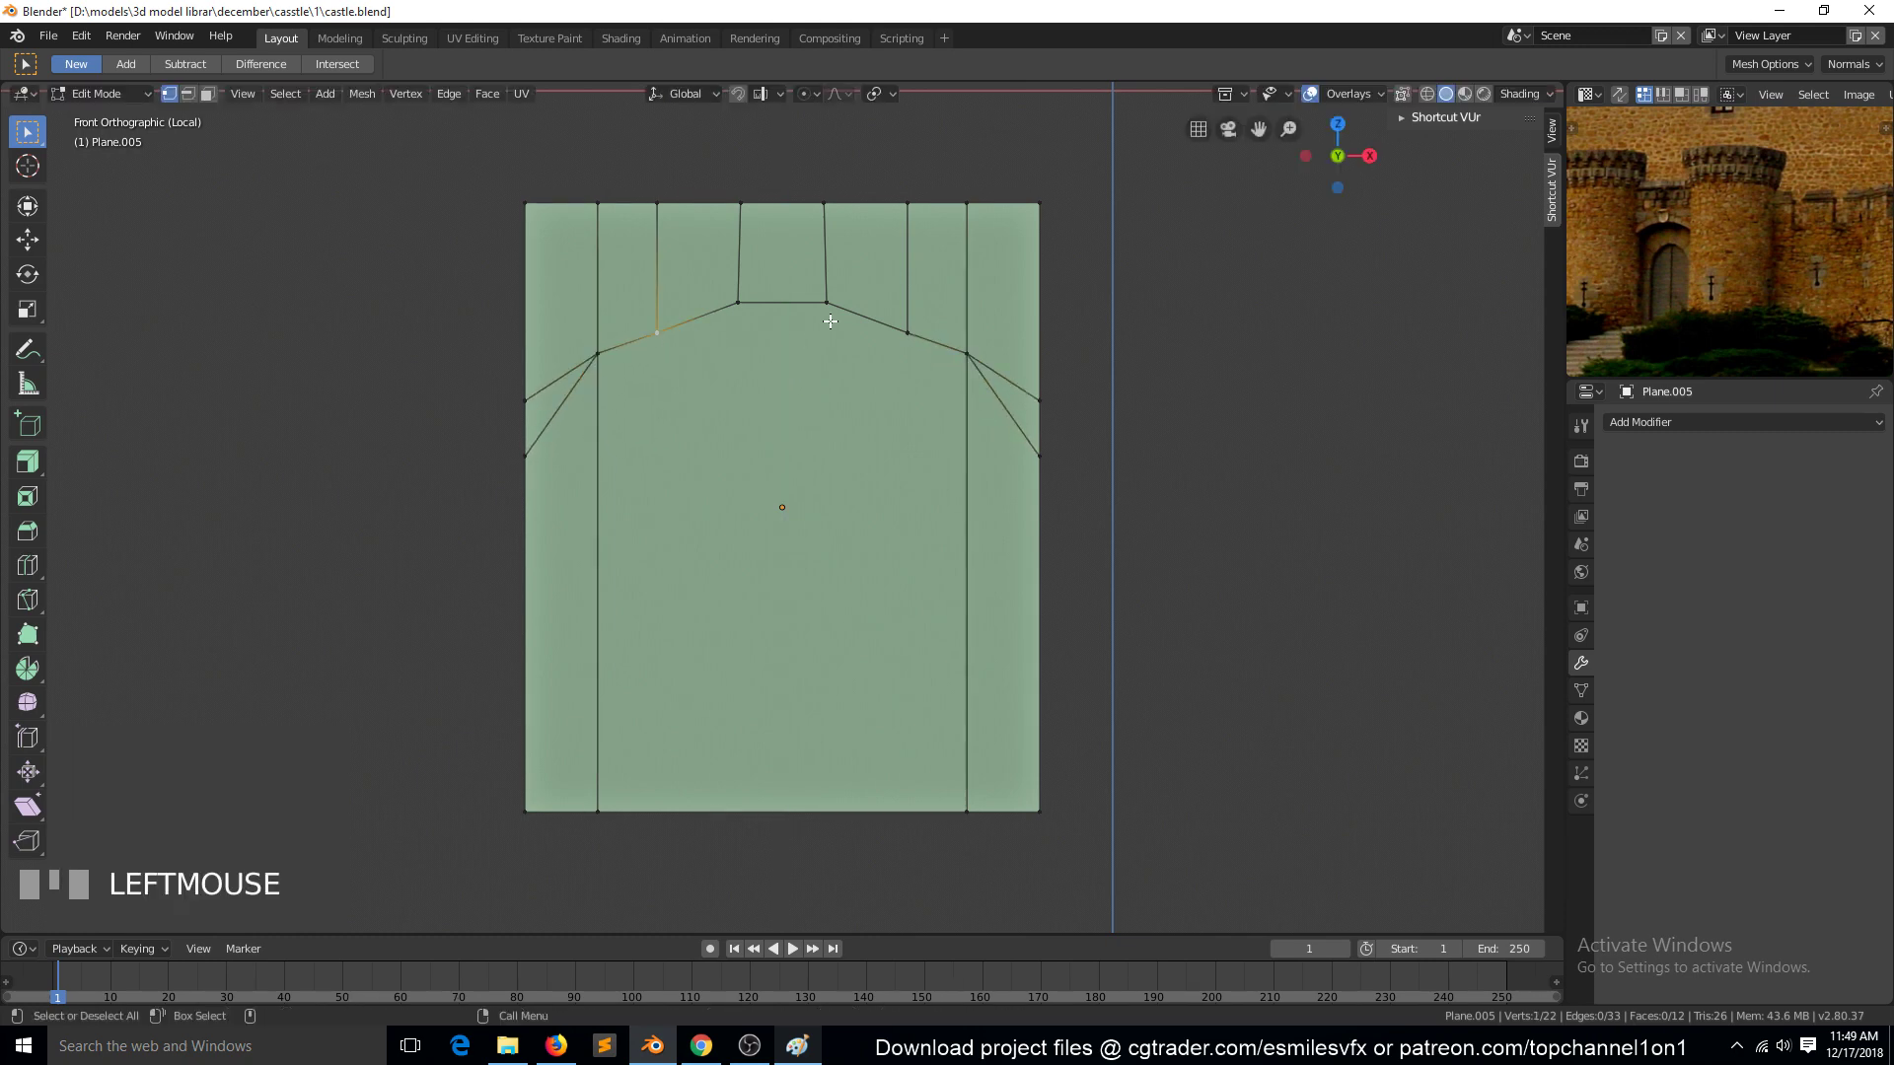
shift+click(899, 329)
key(g)
key(z)
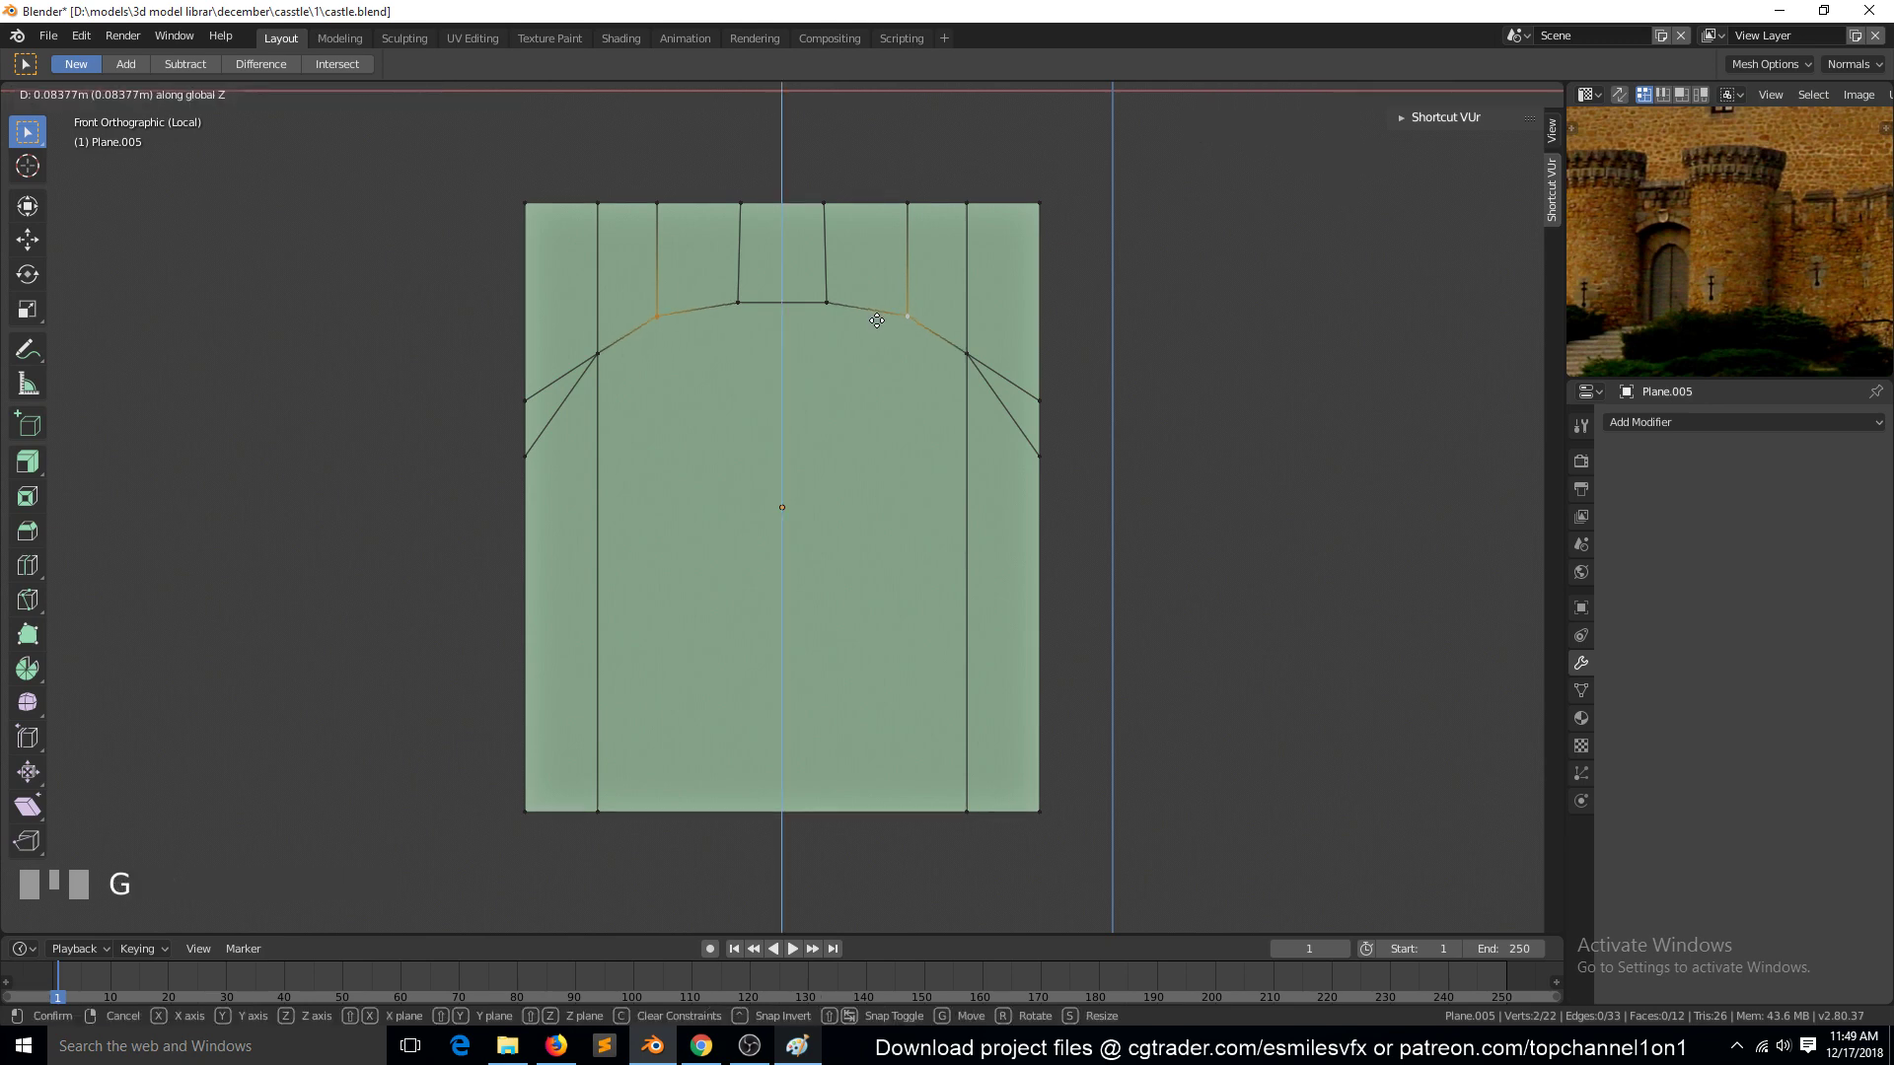
click(867, 323)
Step: Merge the two middle arch vertices, then the two top-edge vertices, each at their centre
click(738, 301)
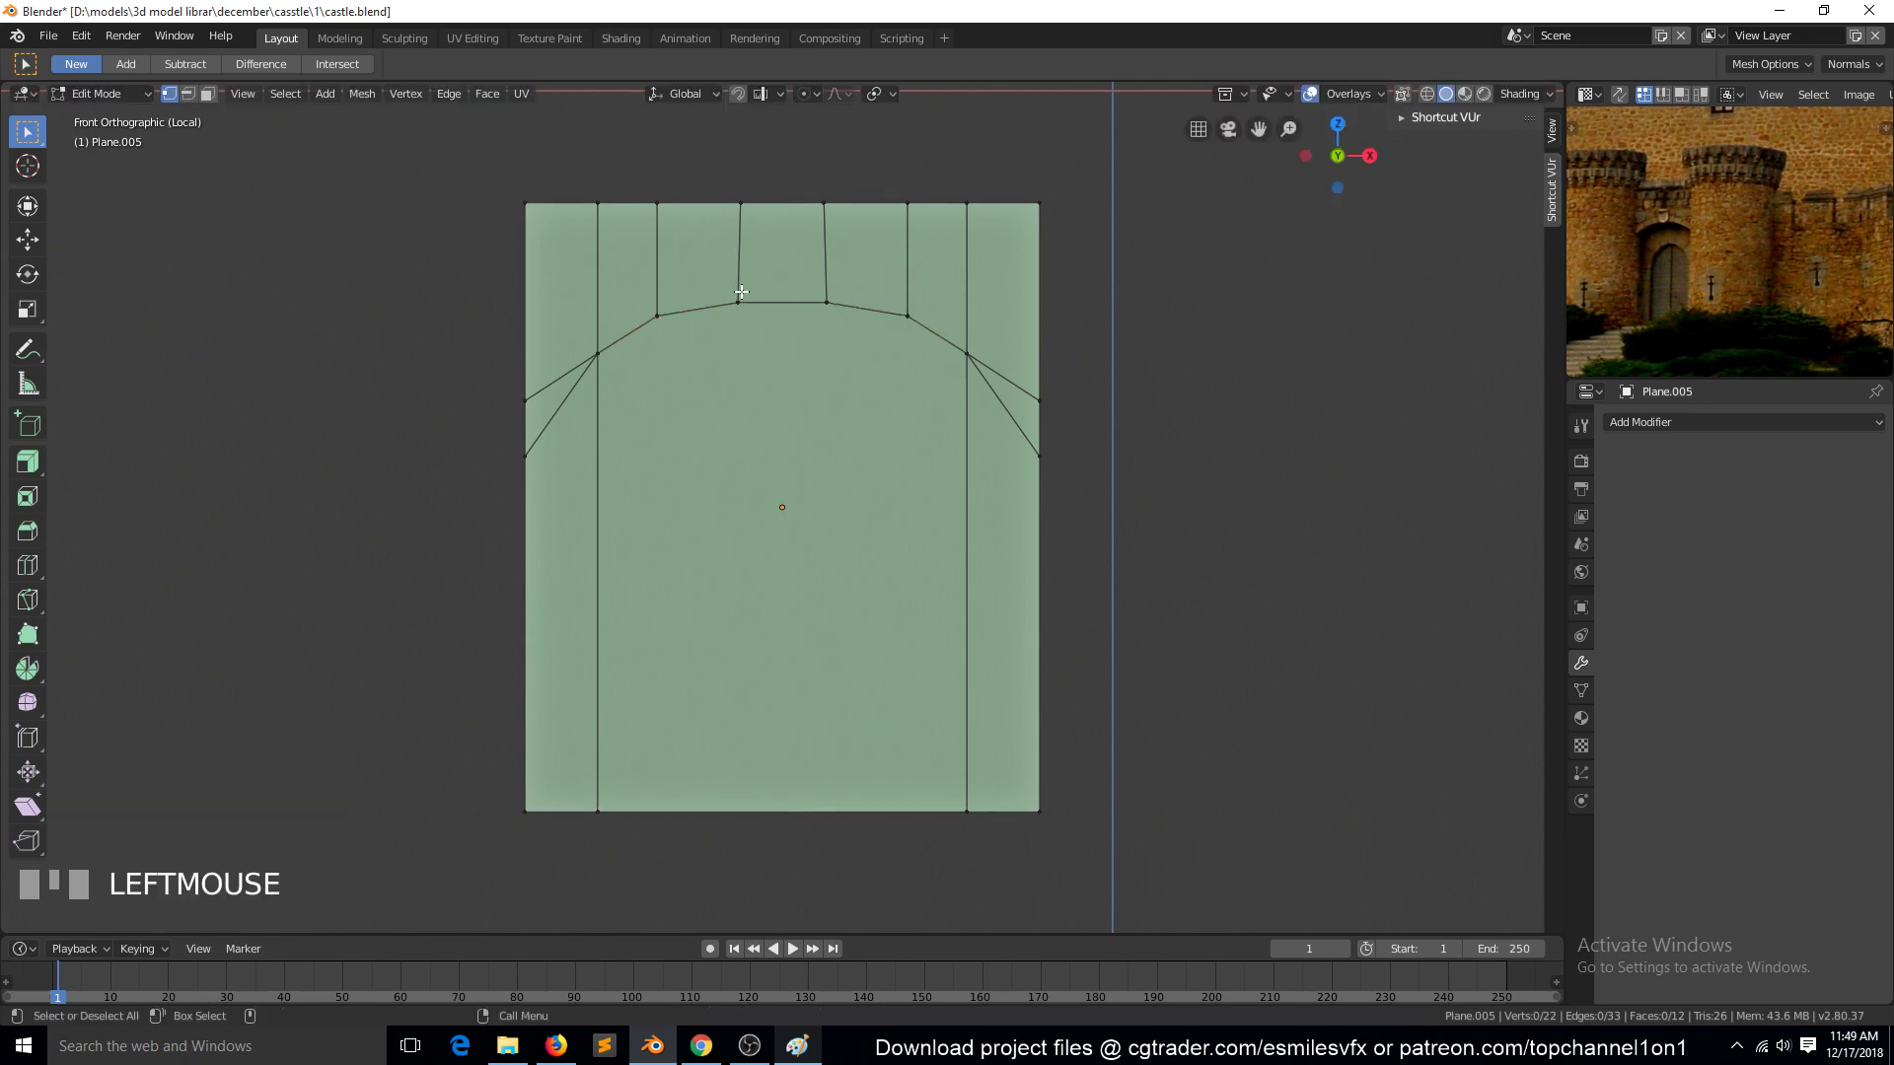
shift+click(827, 301)
key(m)
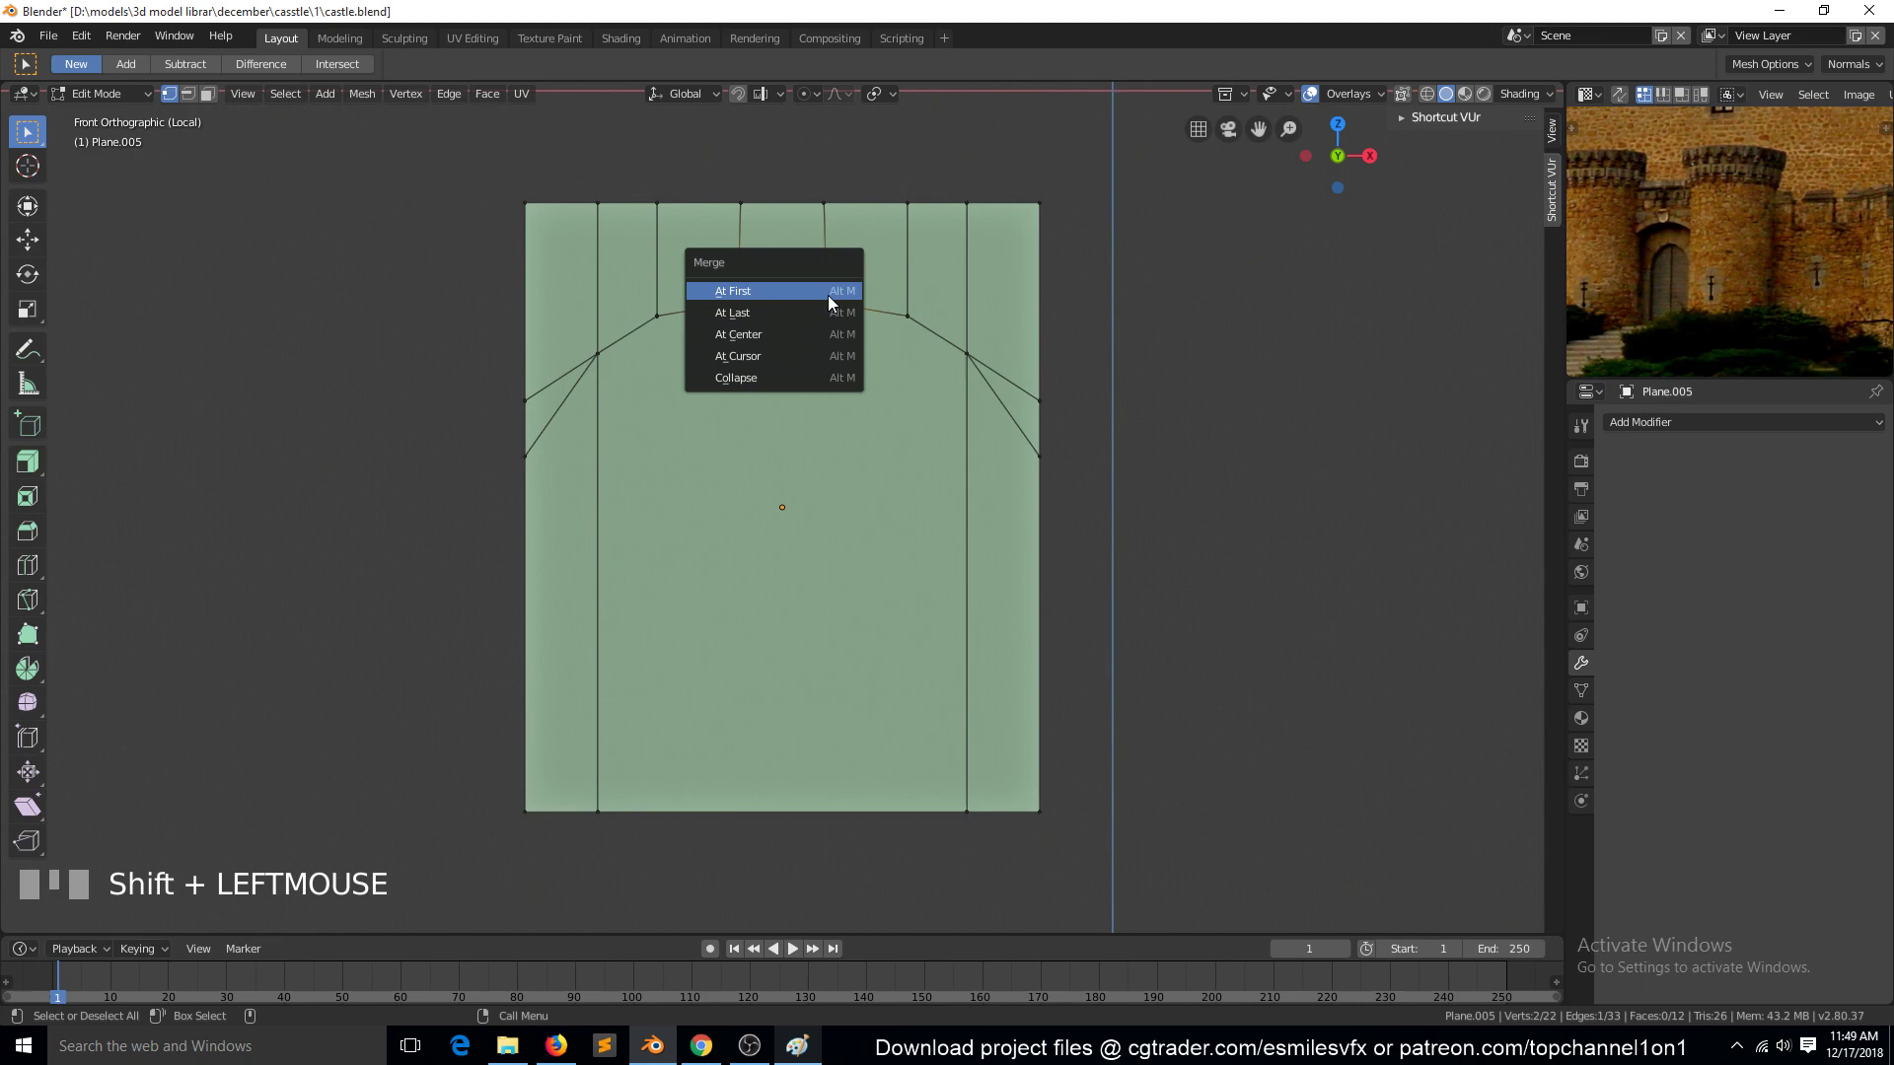
click(827, 292)
click(753, 201)
shift+click(820, 202)
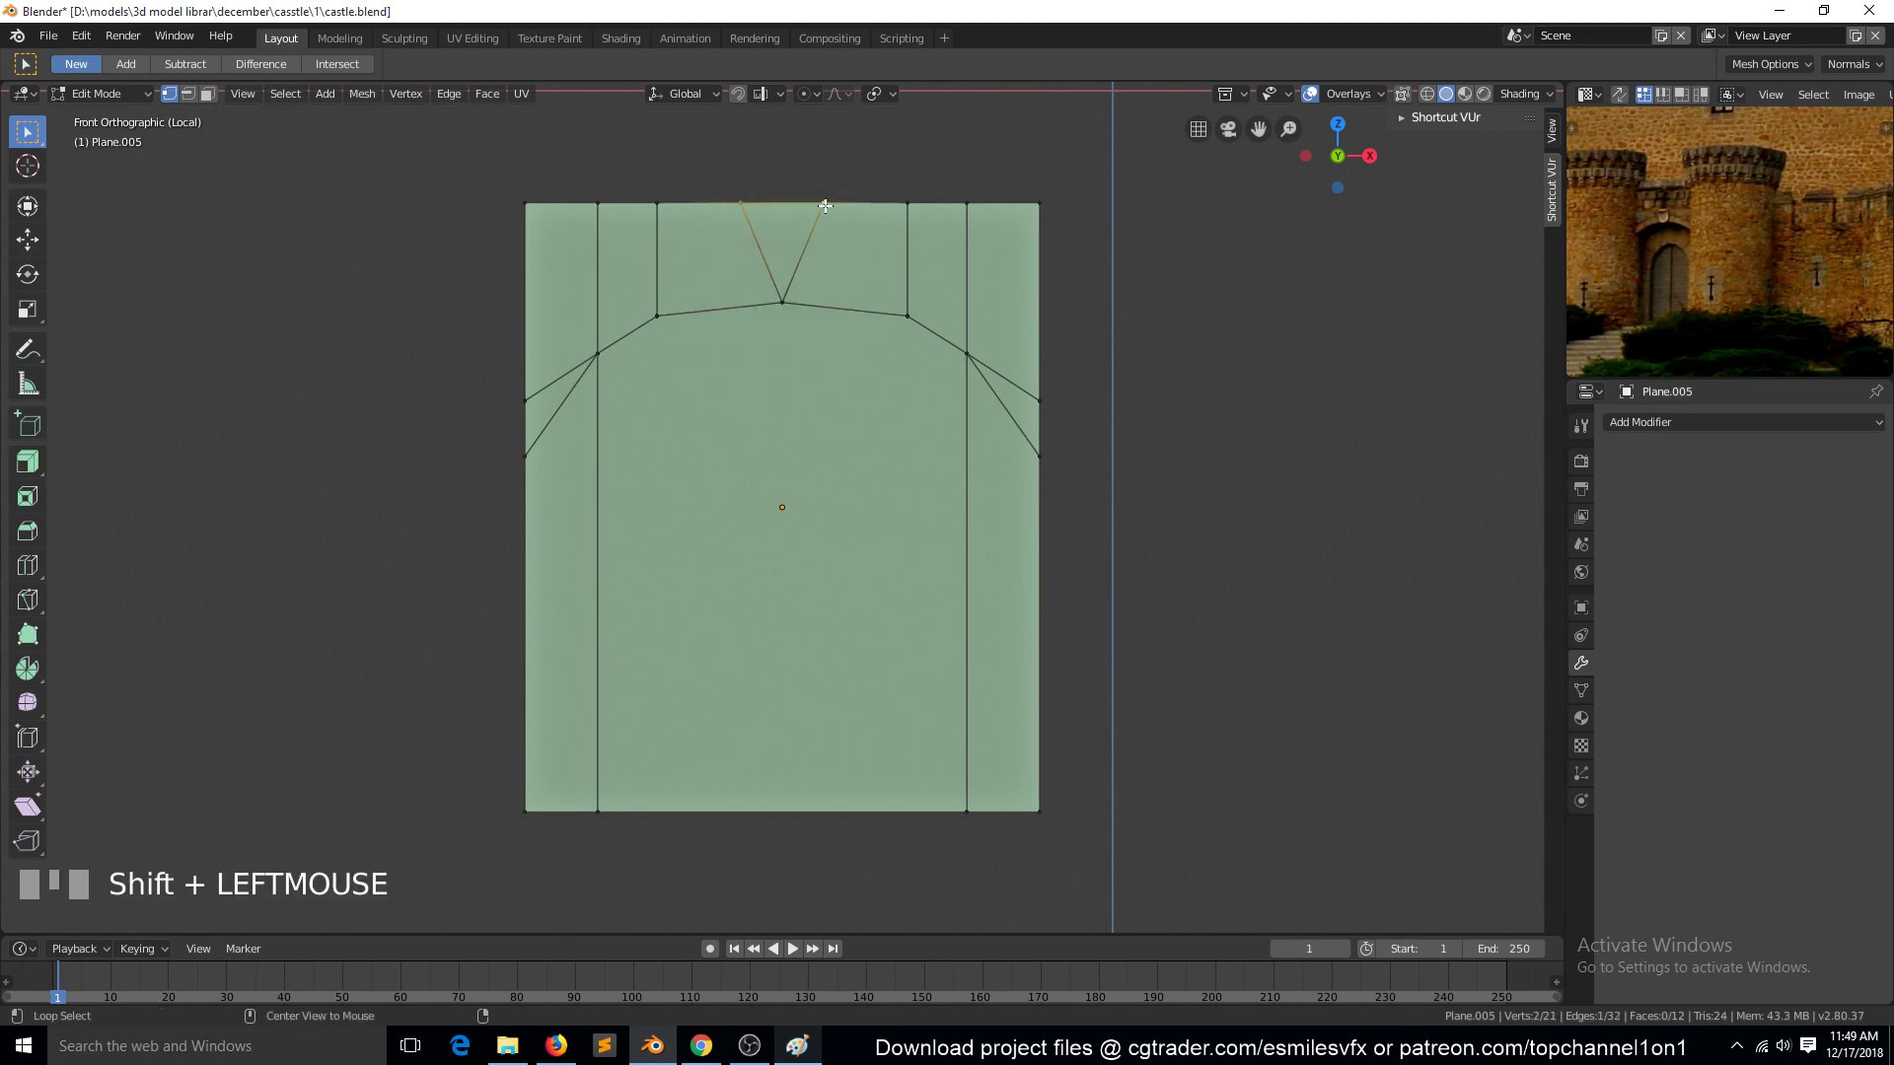
key(m)
click(829, 223)
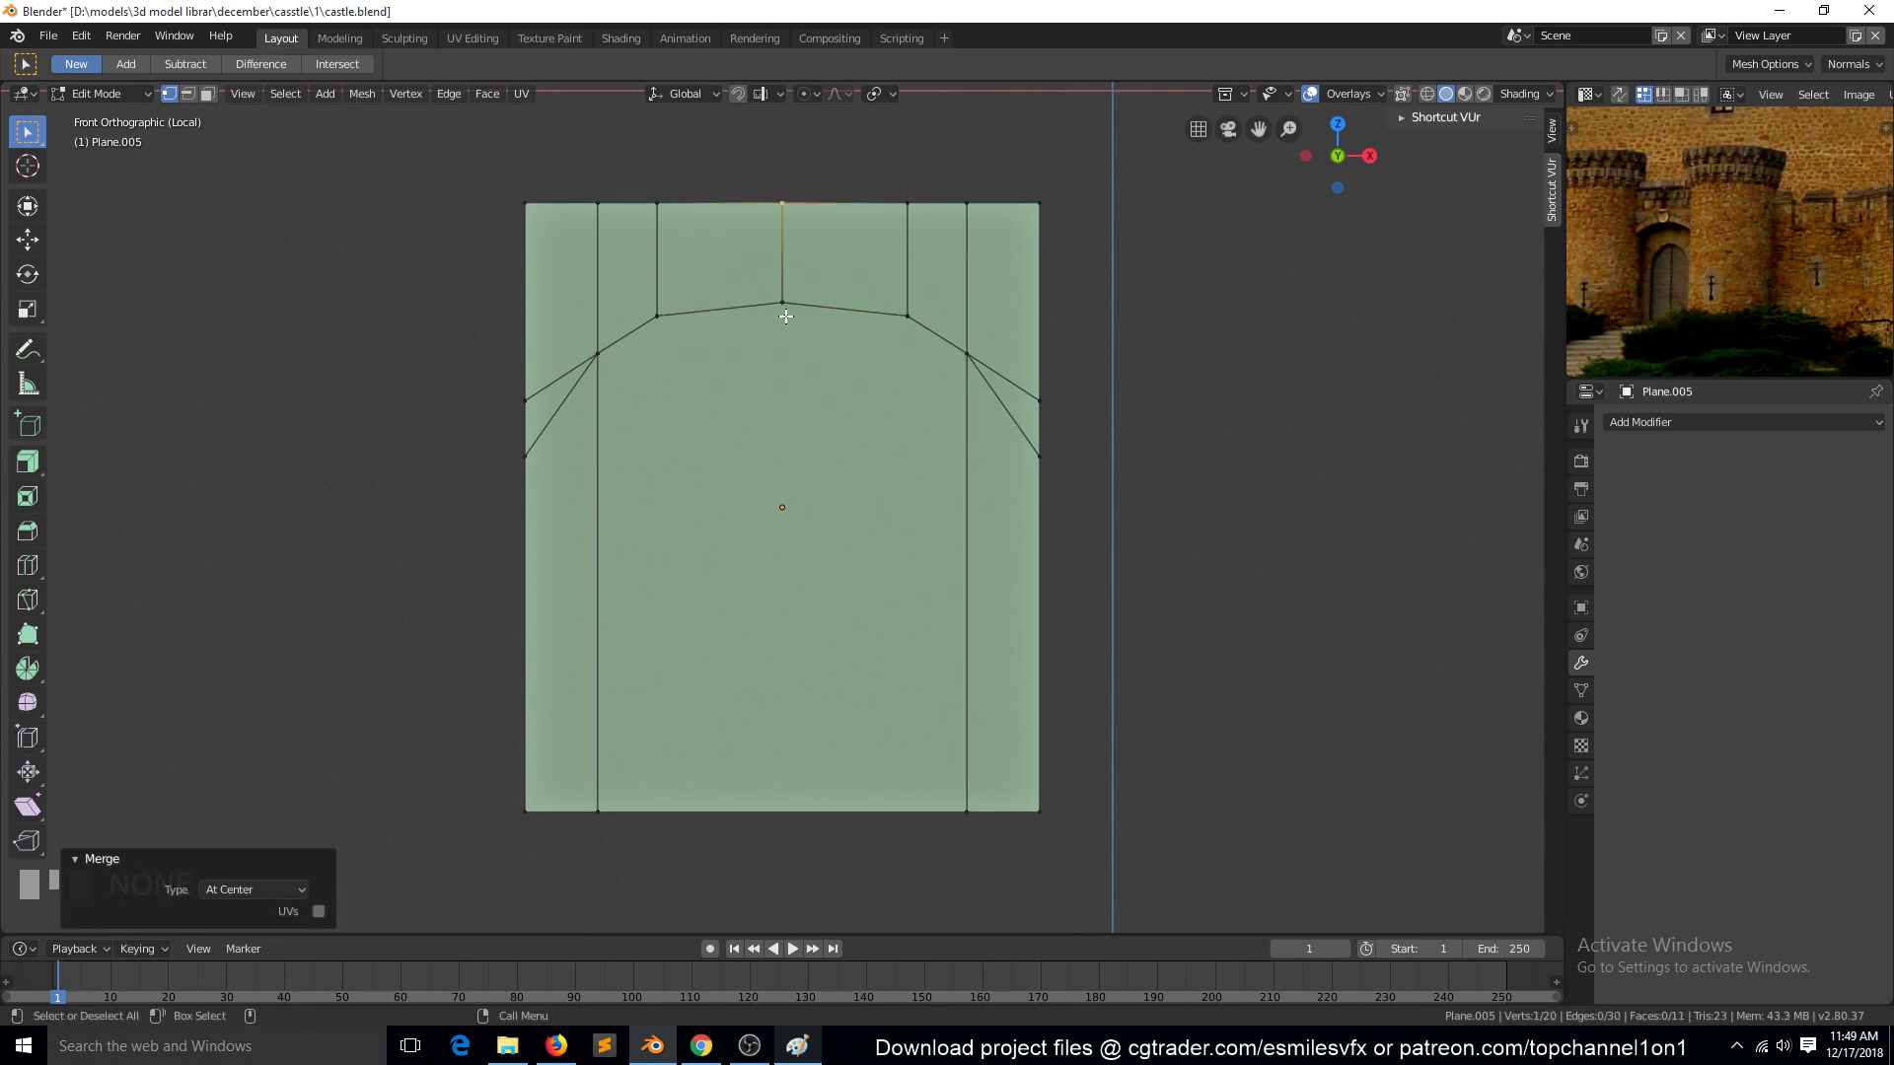
Step: Raise the merged arch peak and both arch shoulder vertices to form the point
click(786, 310)
key(g)
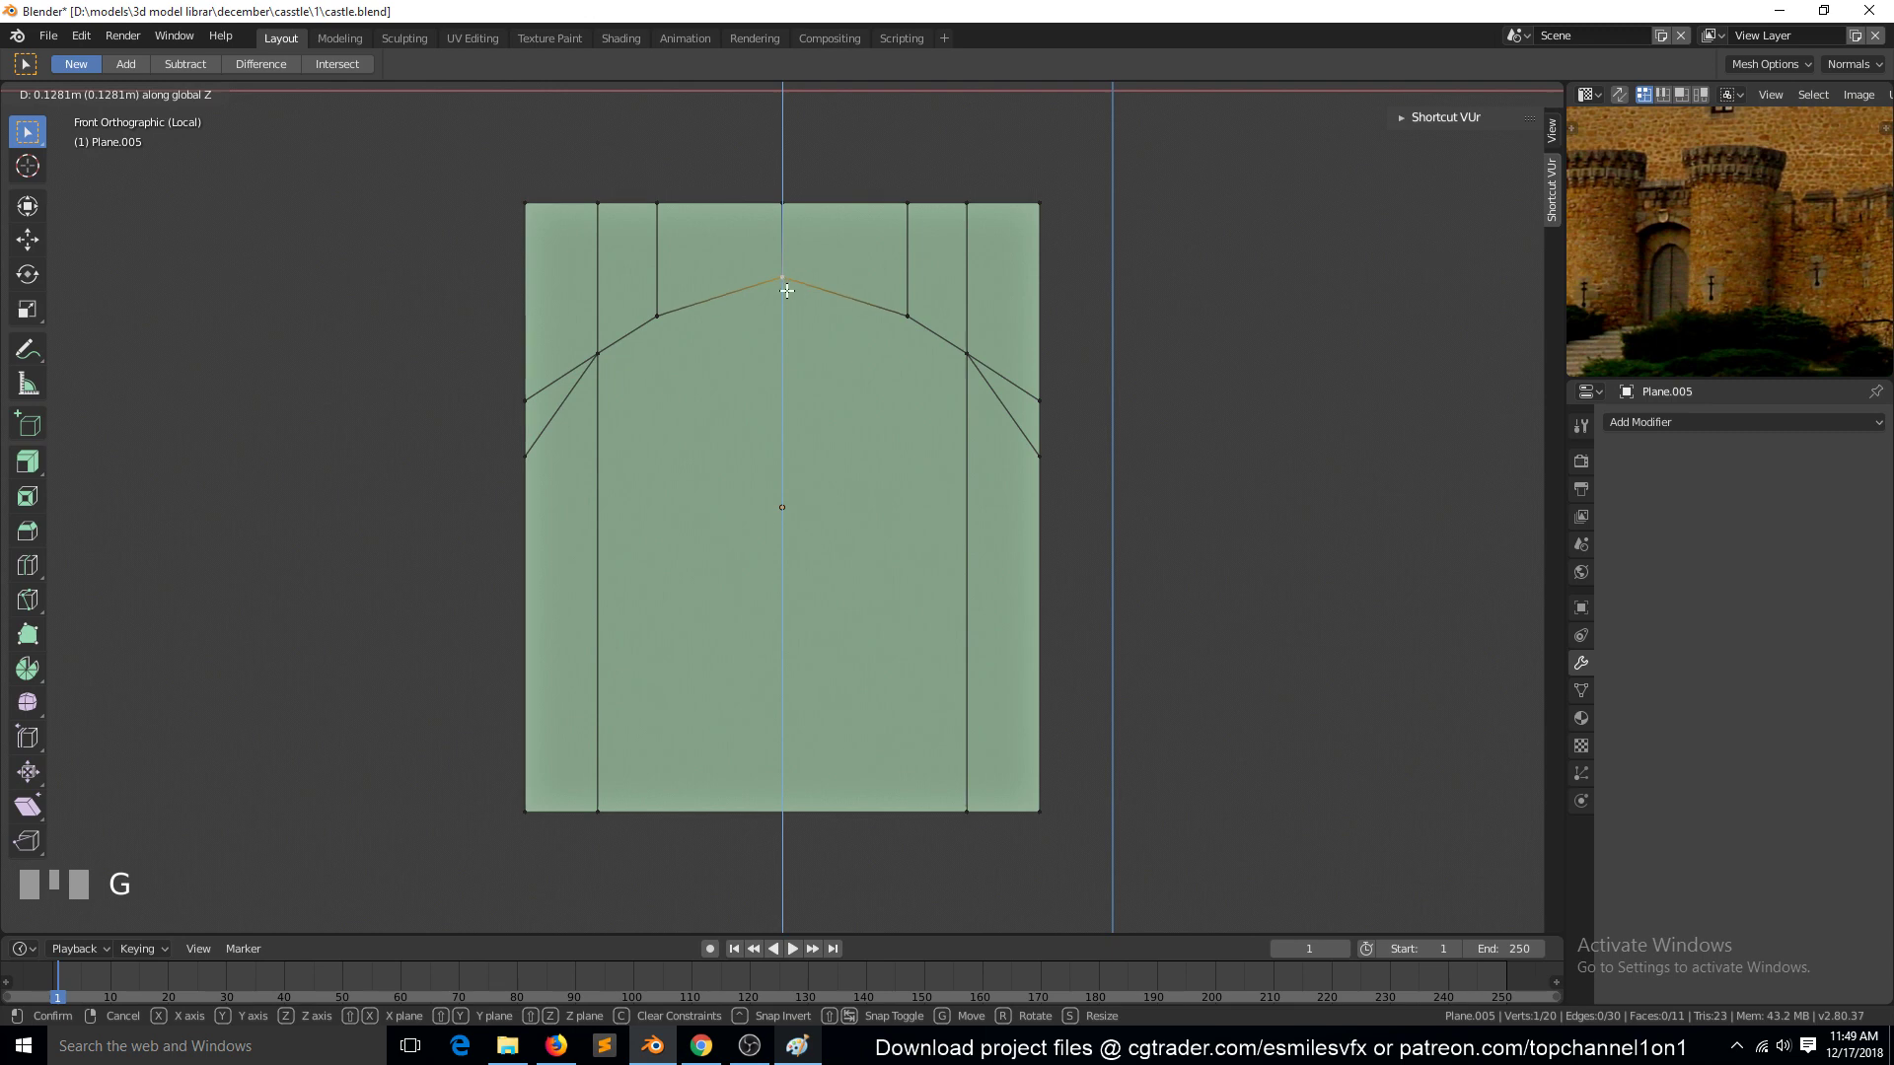
click(786, 290)
click(656, 317)
shift+click(902, 317)
key(g)
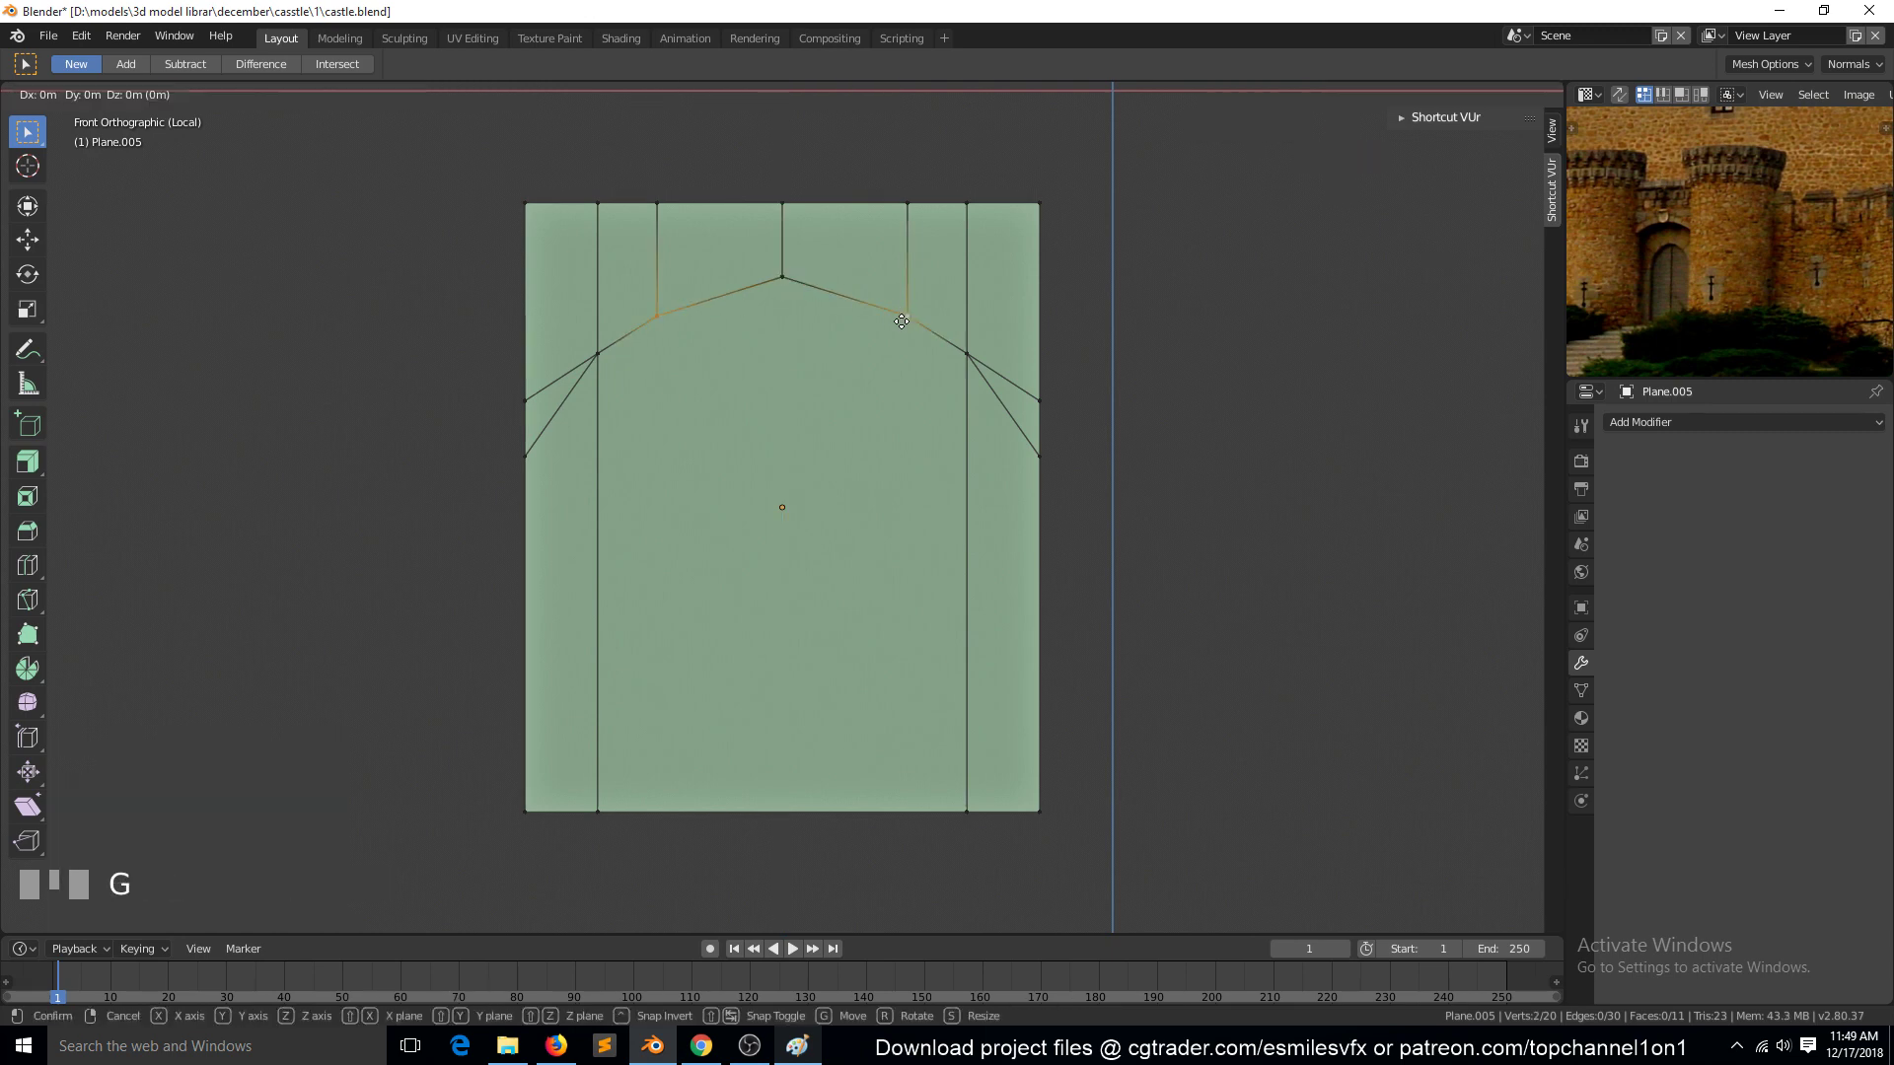
key(z)
click(974, 356)
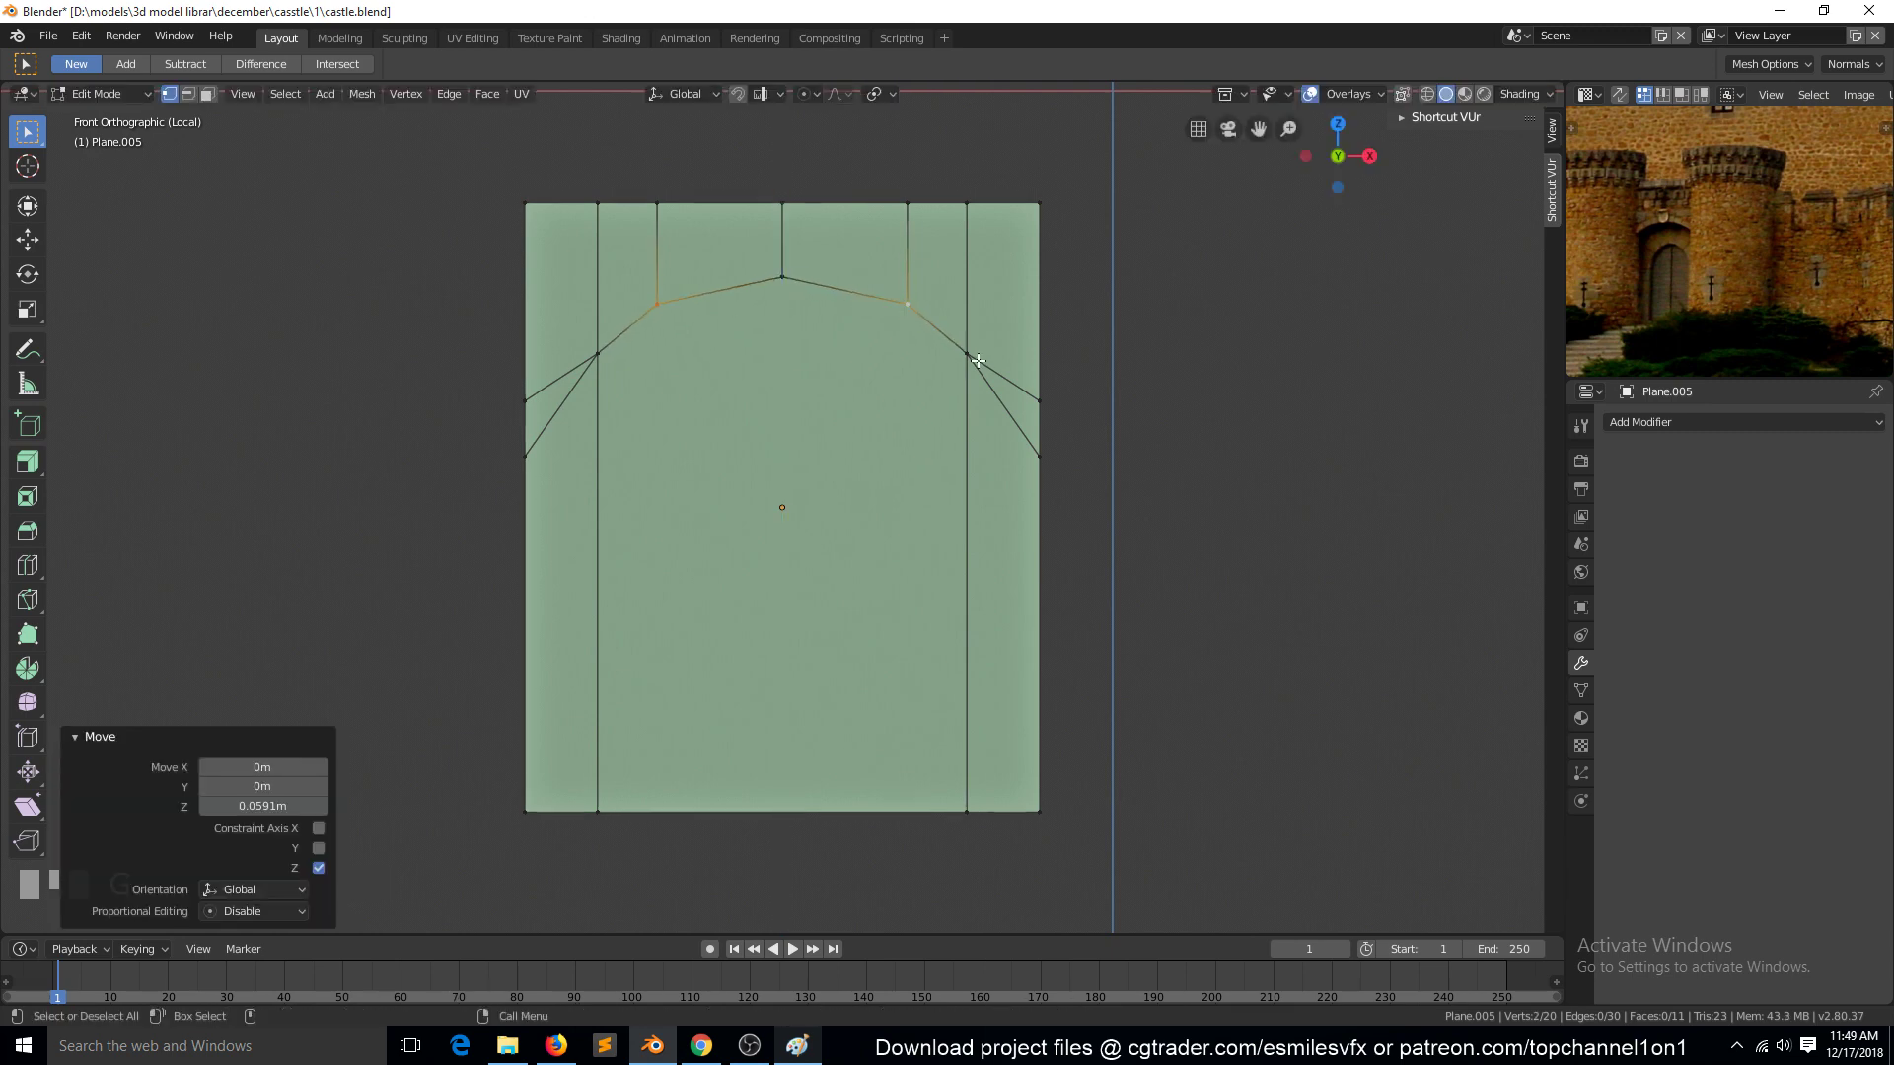
Step: Raise the two lower arch vertices by 0.0394 m
click(978, 361)
shift+click(600, 355)
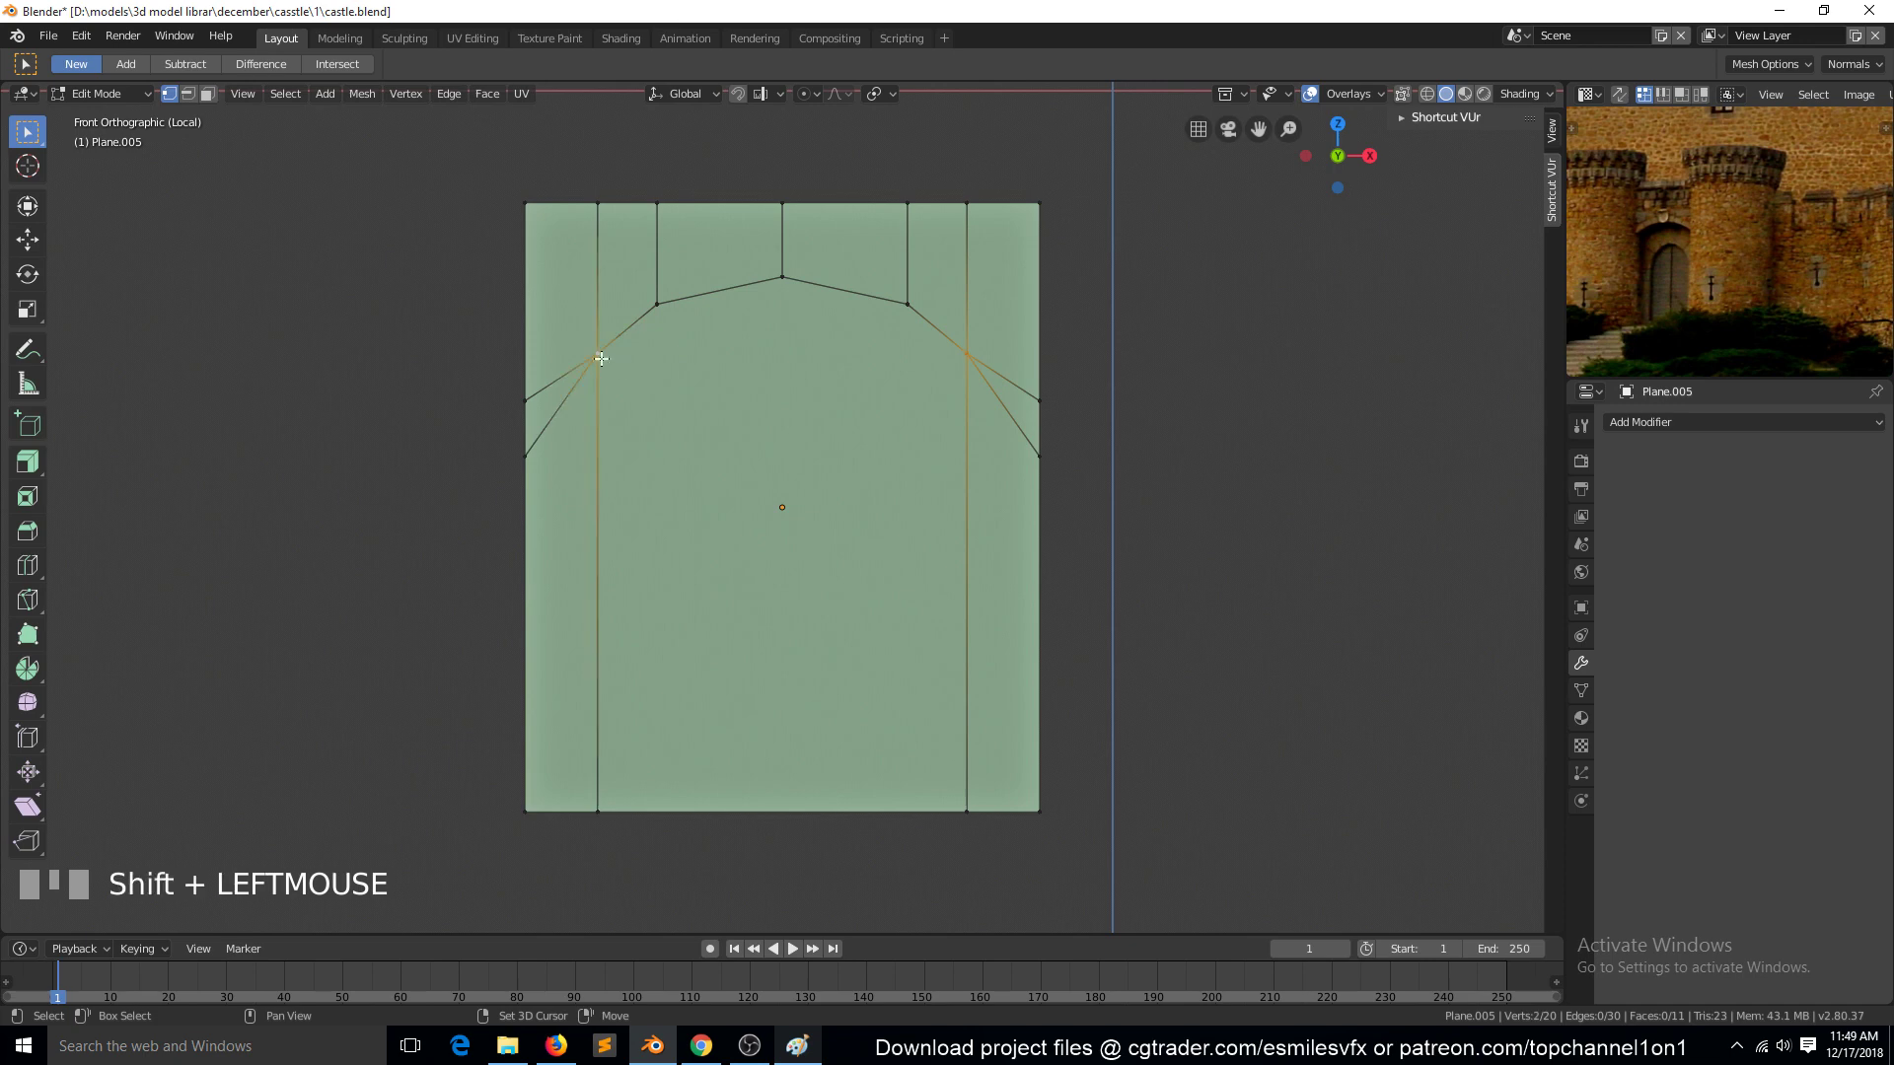
key(g)
key(z)
click(984, 358)
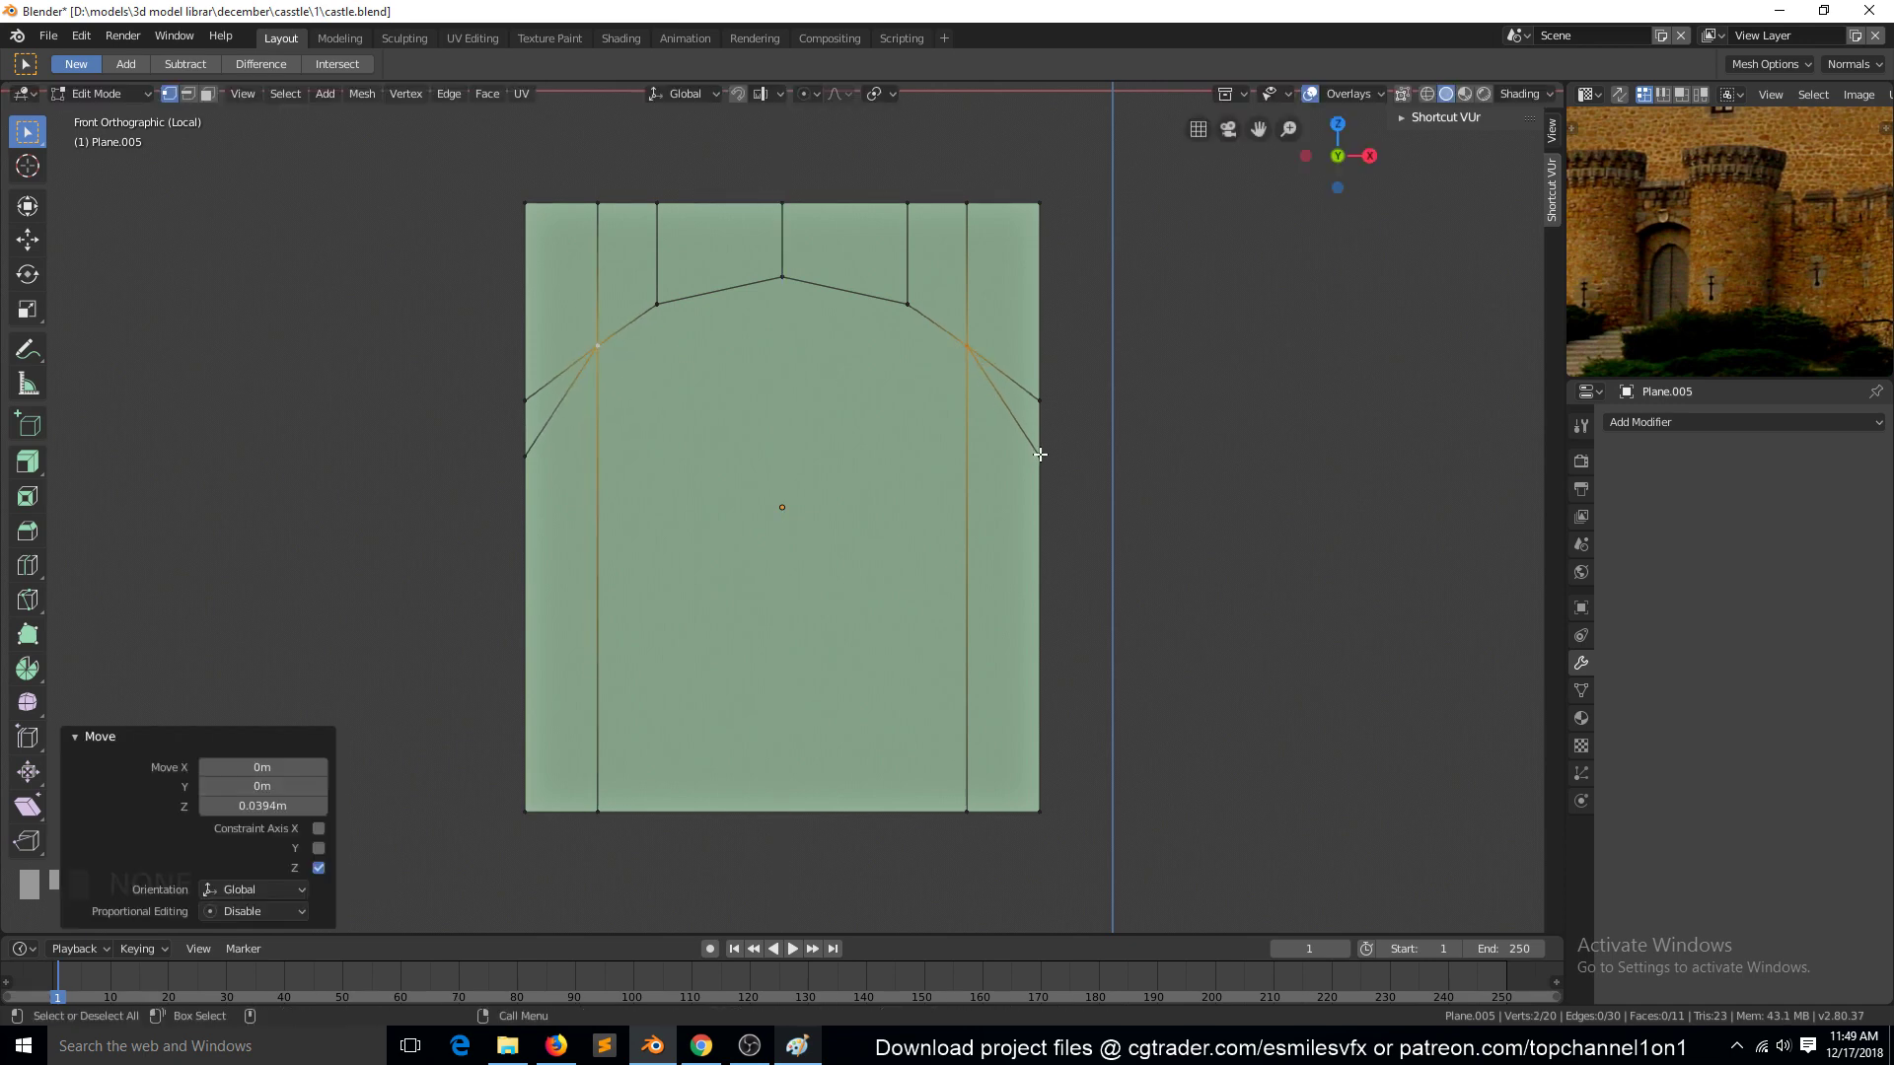
Step: Merge the left and right edge vertex pairs At Last, then leave edit mode
click(538, 422)
click(525, 457)
shift+click(541, 424)
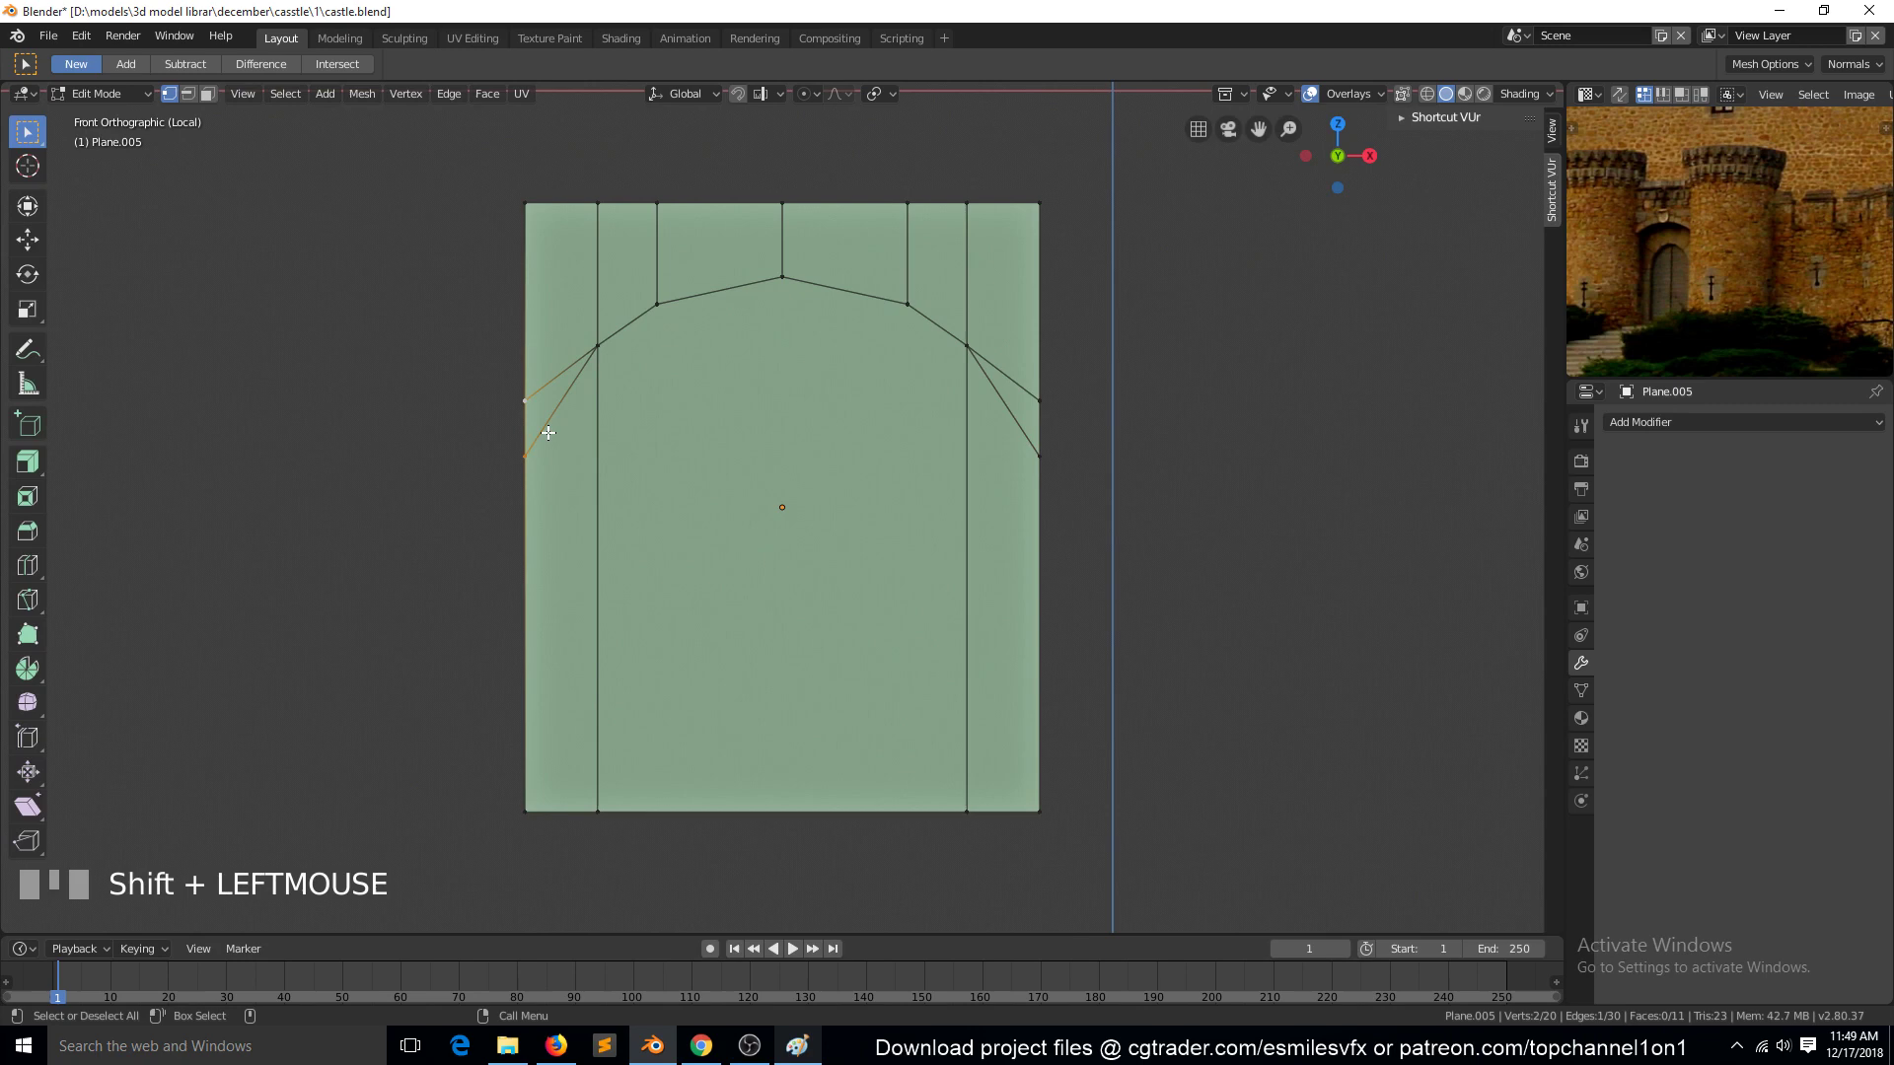
key(alt+m)
click(542, 415)
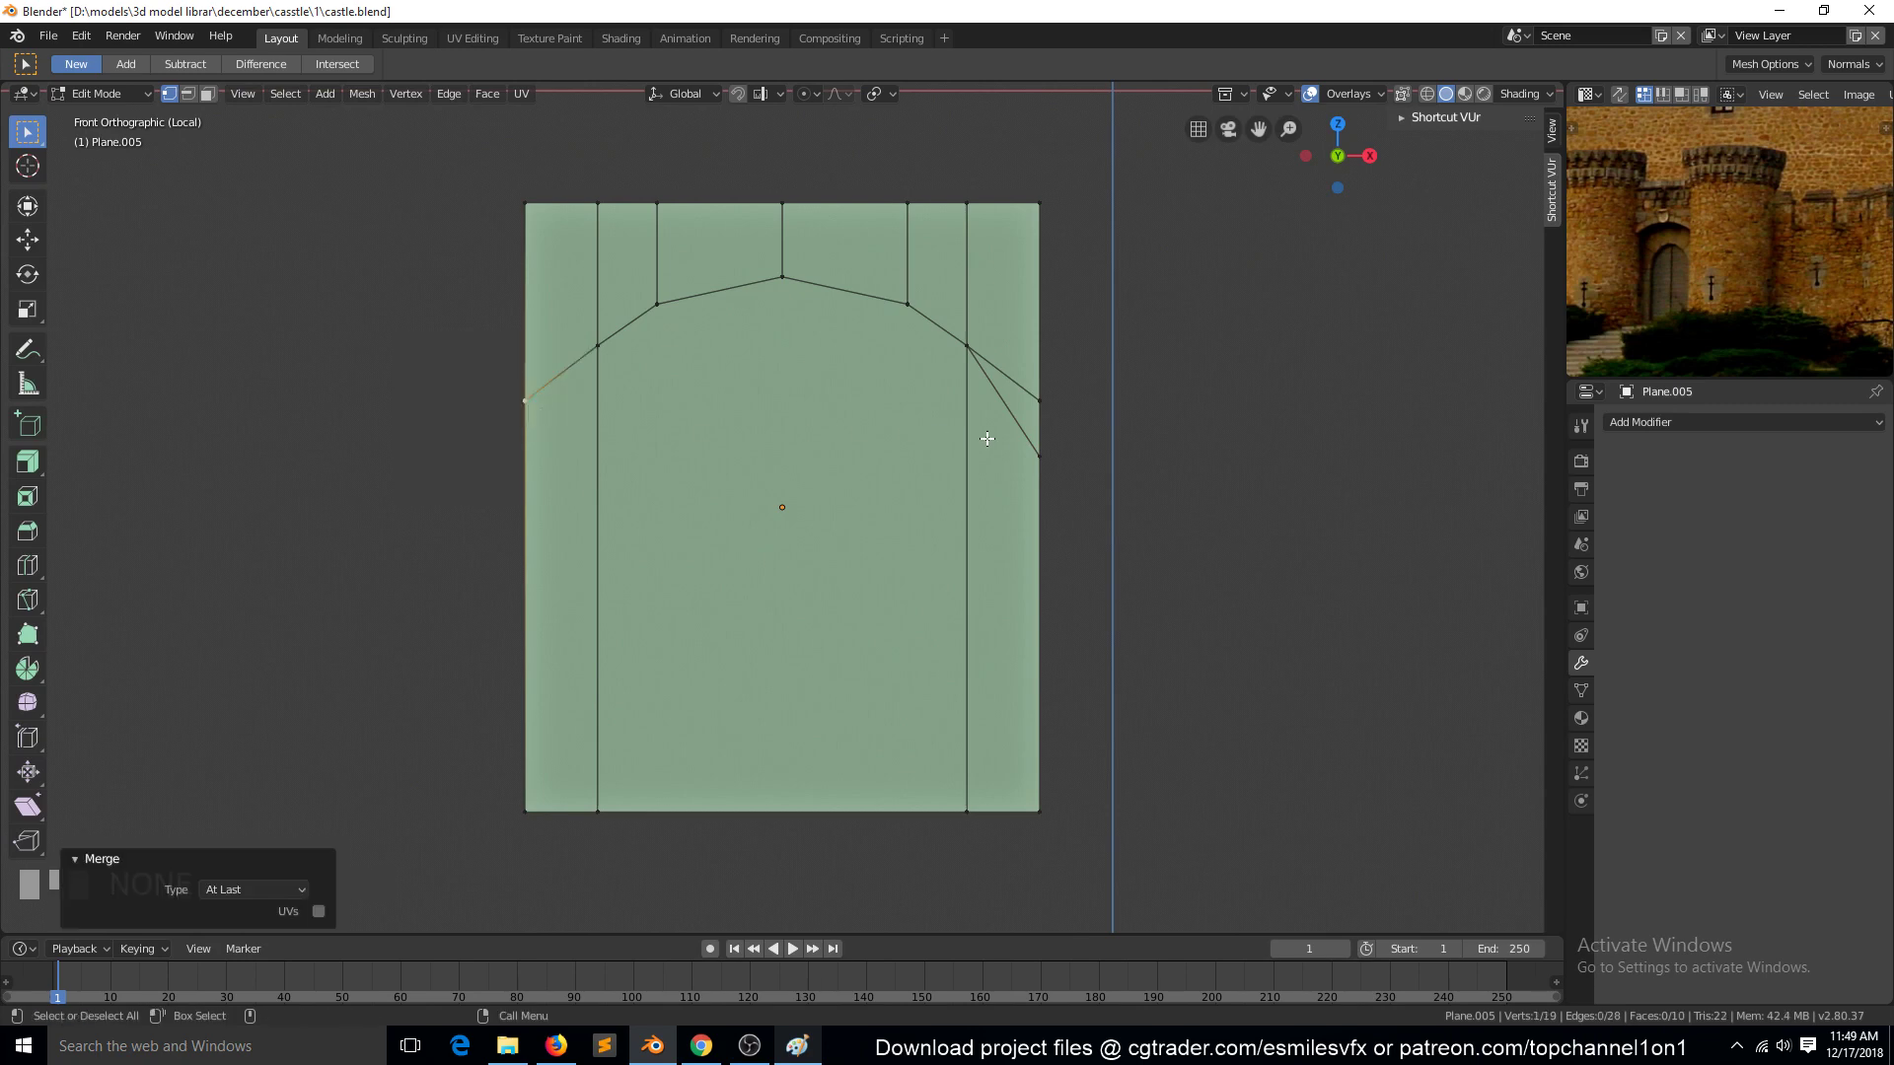
click(1041, 453)
shift+click(1044, 401)
key(alt+m)
click(1045, 405)
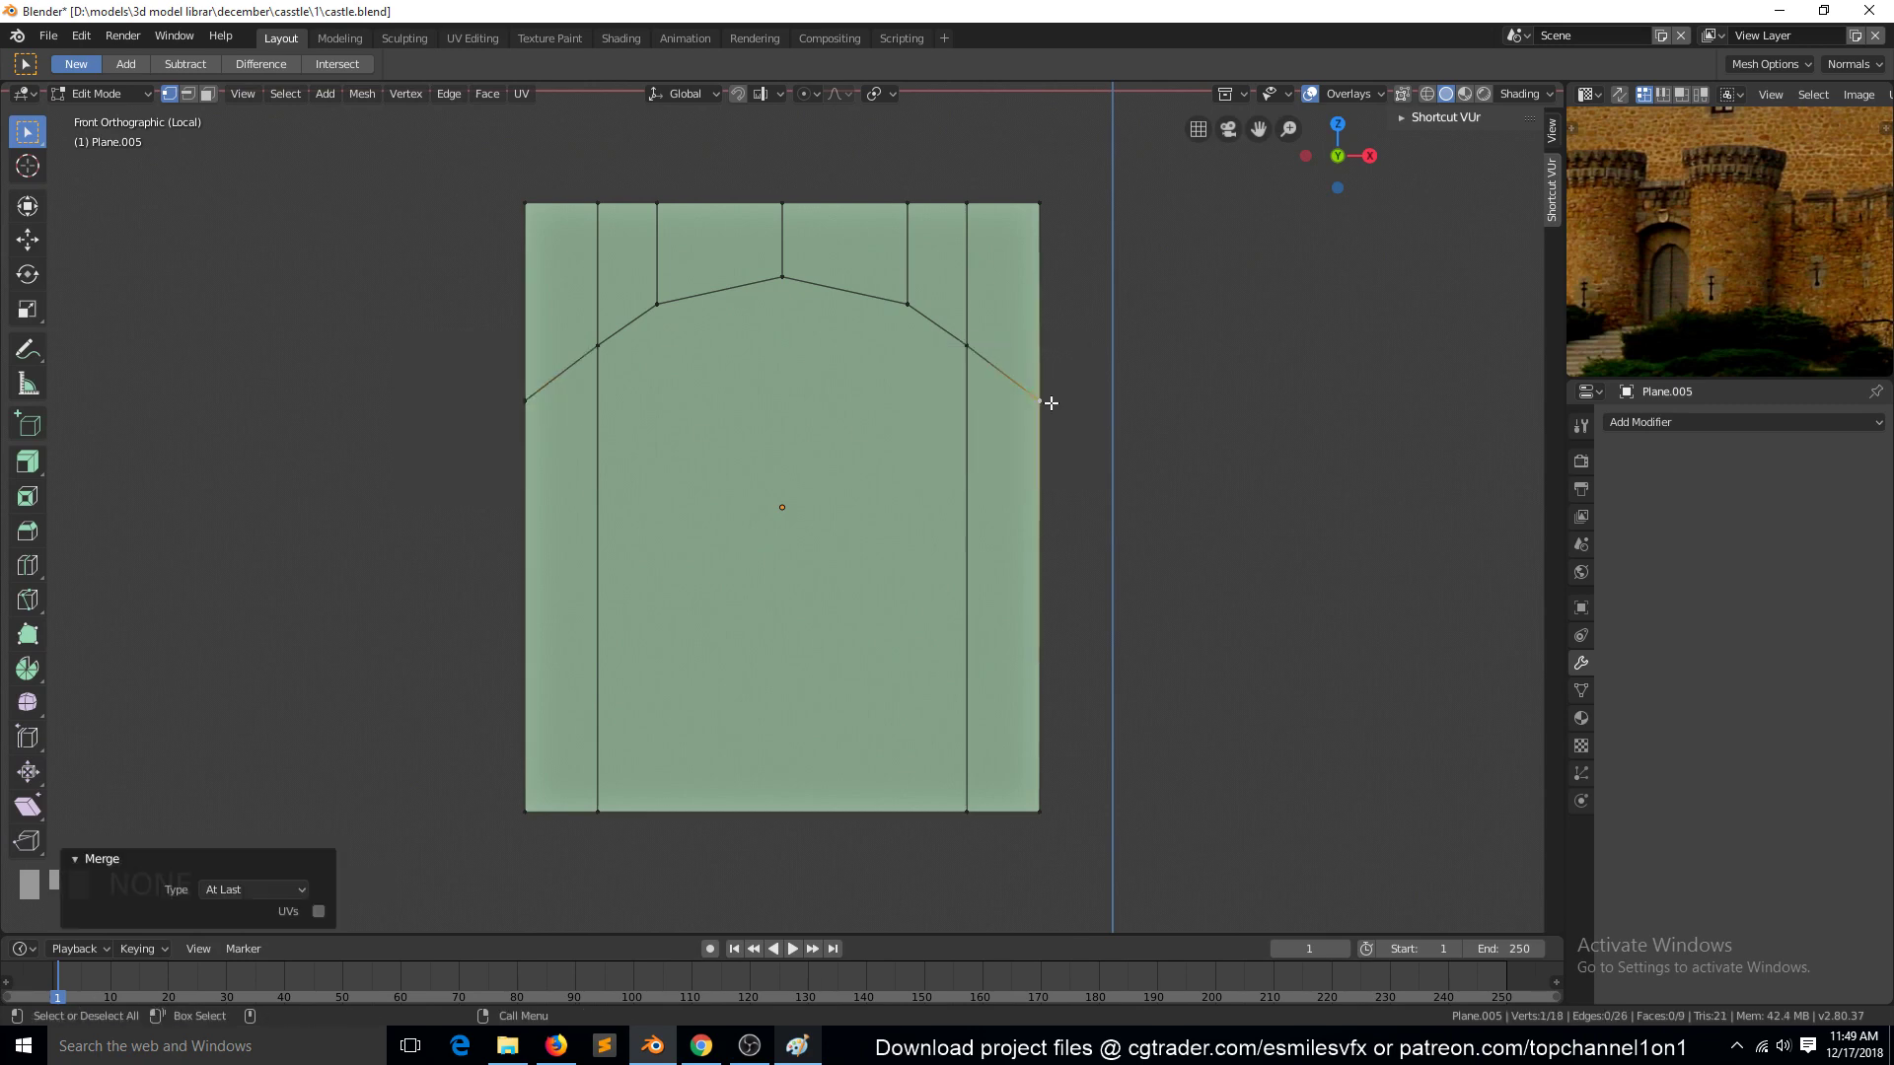
key(Tab)
key(Tab)
Step: Exit local view so the whole castle shows around the gateway
key(KP_Divide)
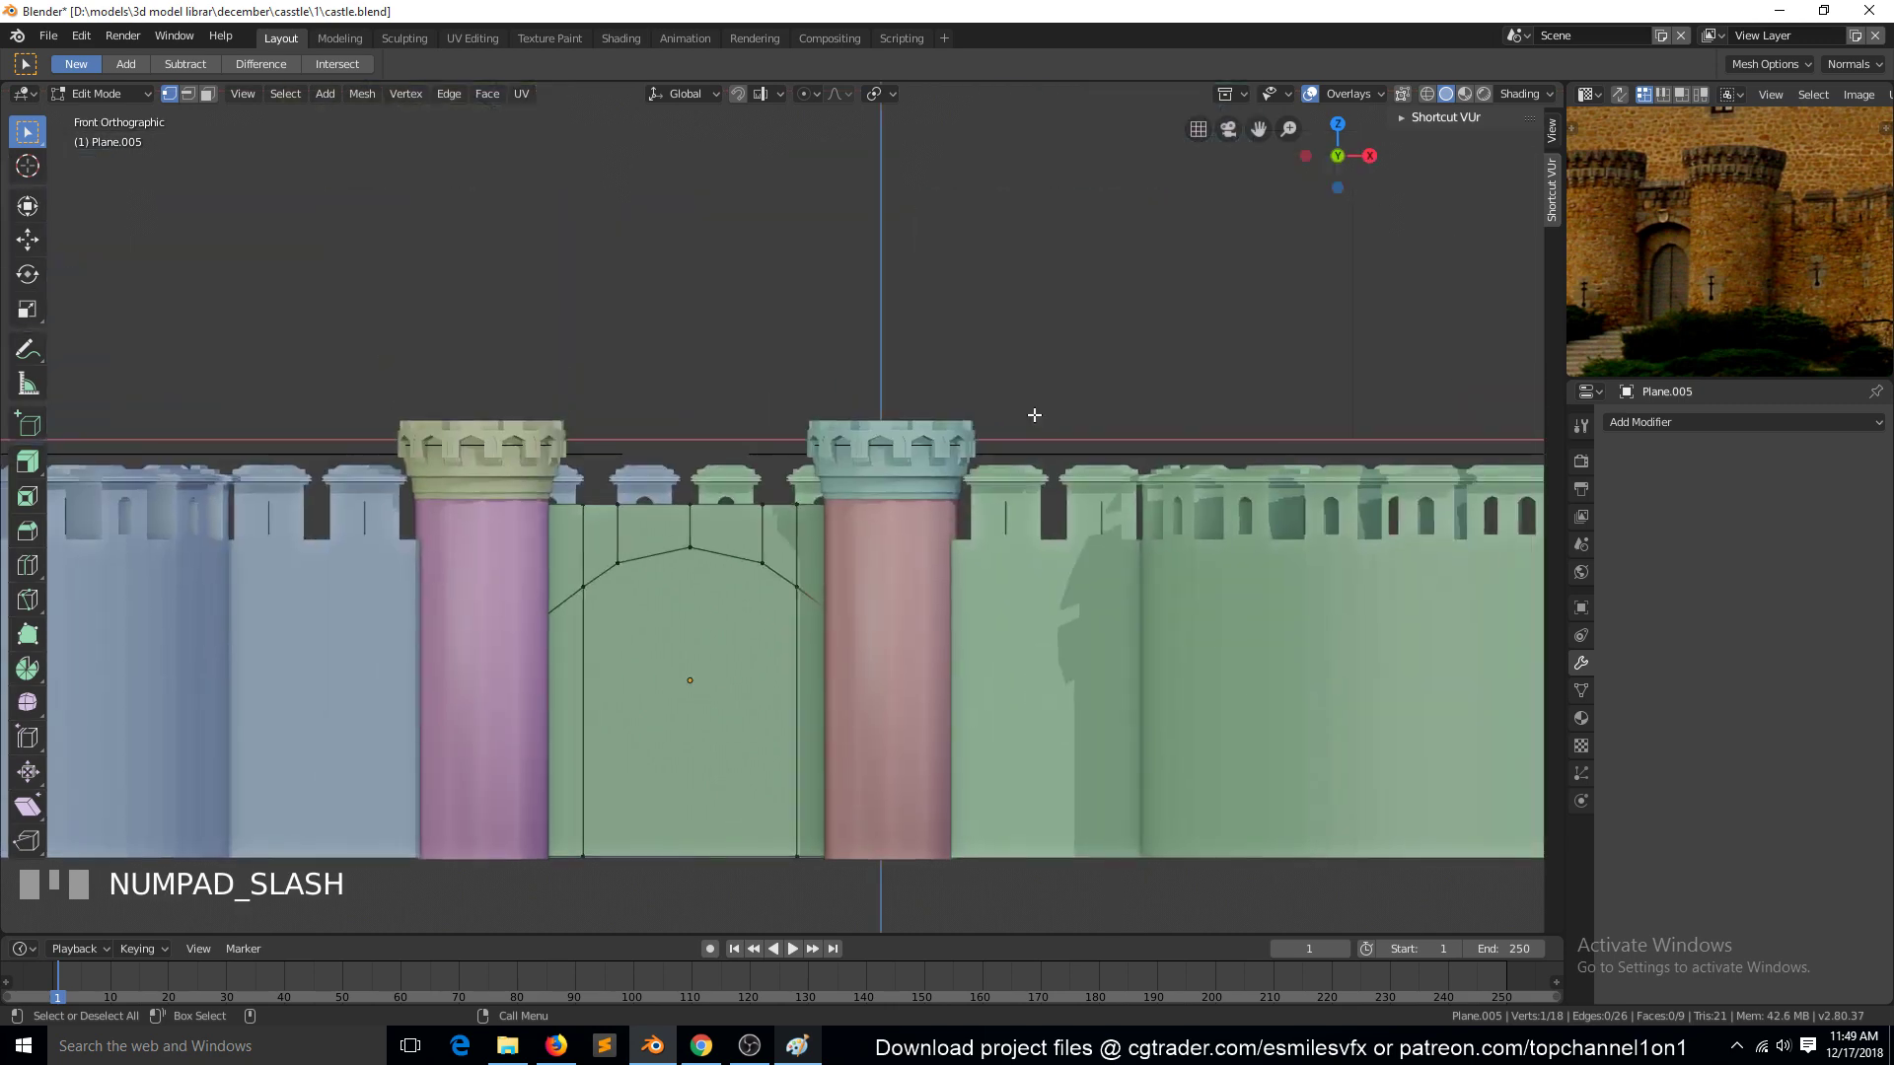
key(alt+a)
scroll(859, 593, up, 1)
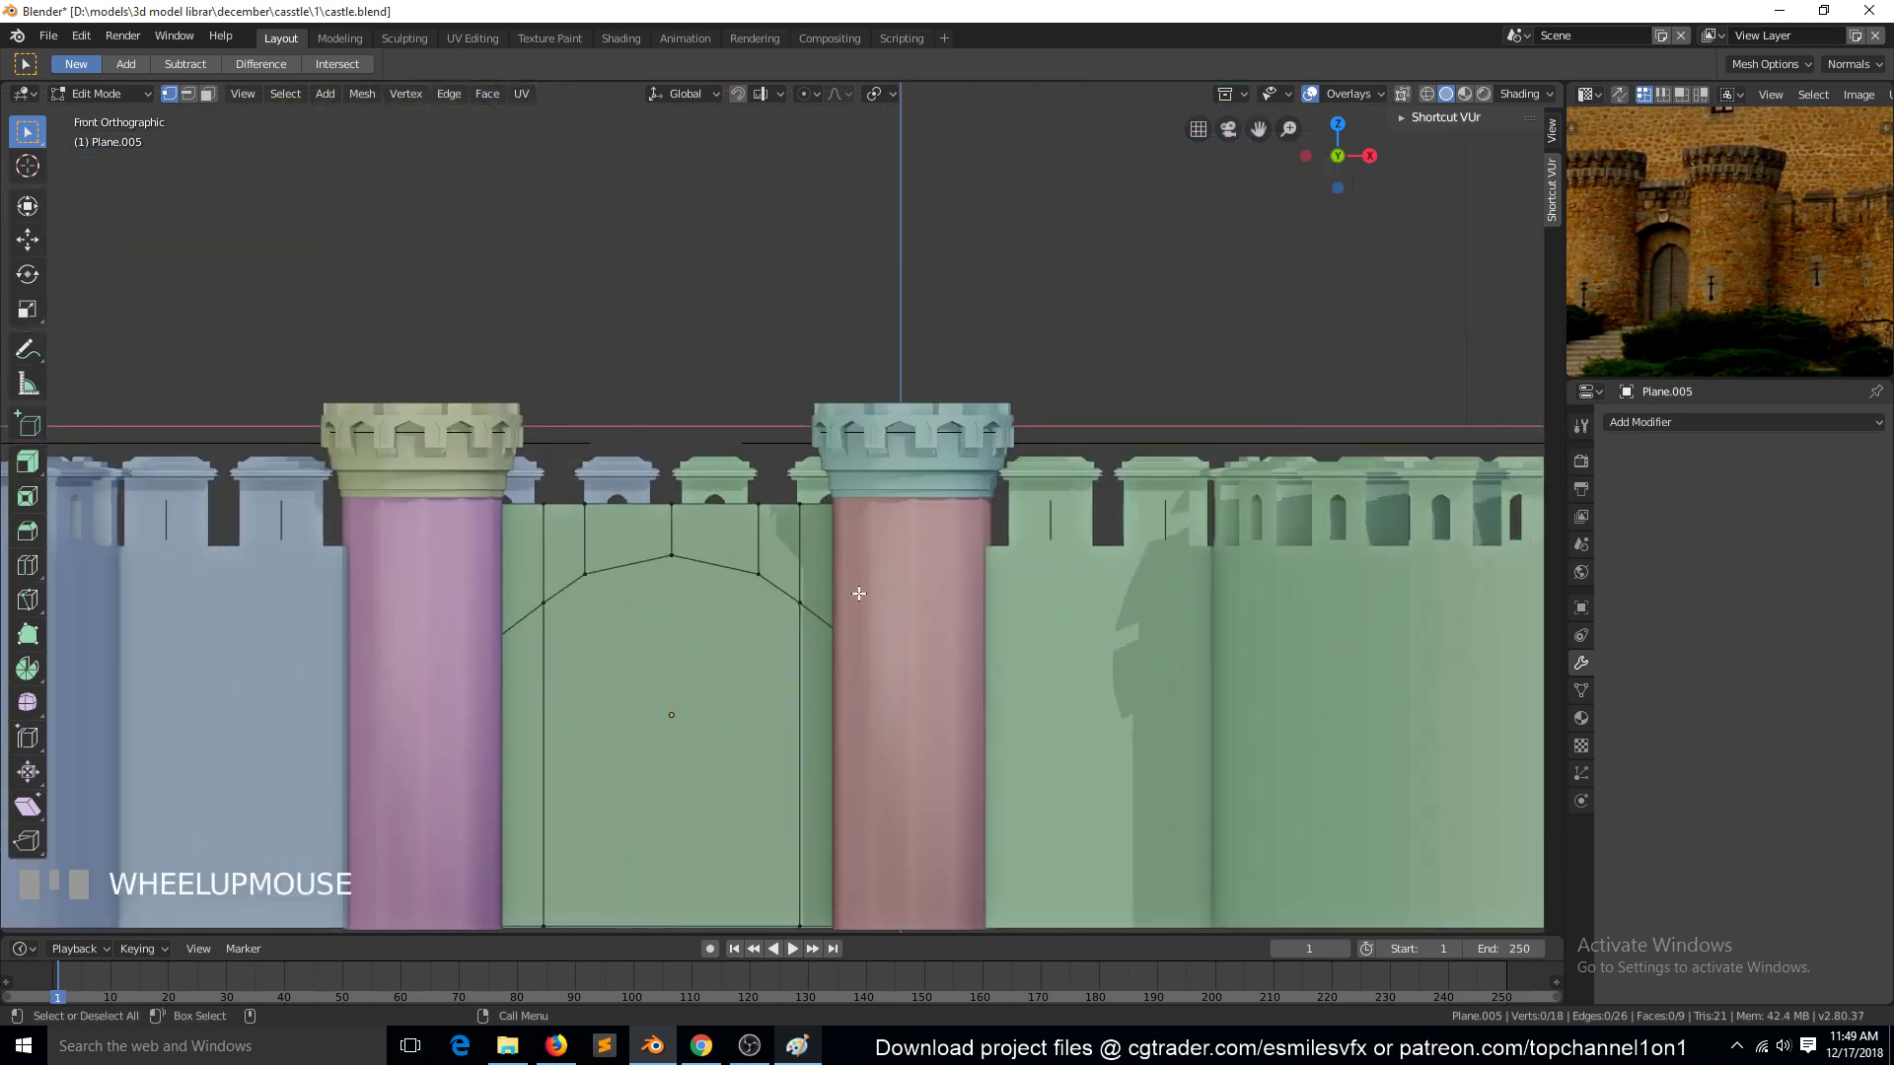
Step: Extrude the band of faces above the arch forward about 0.257 m
key(3)
click(818, 582)
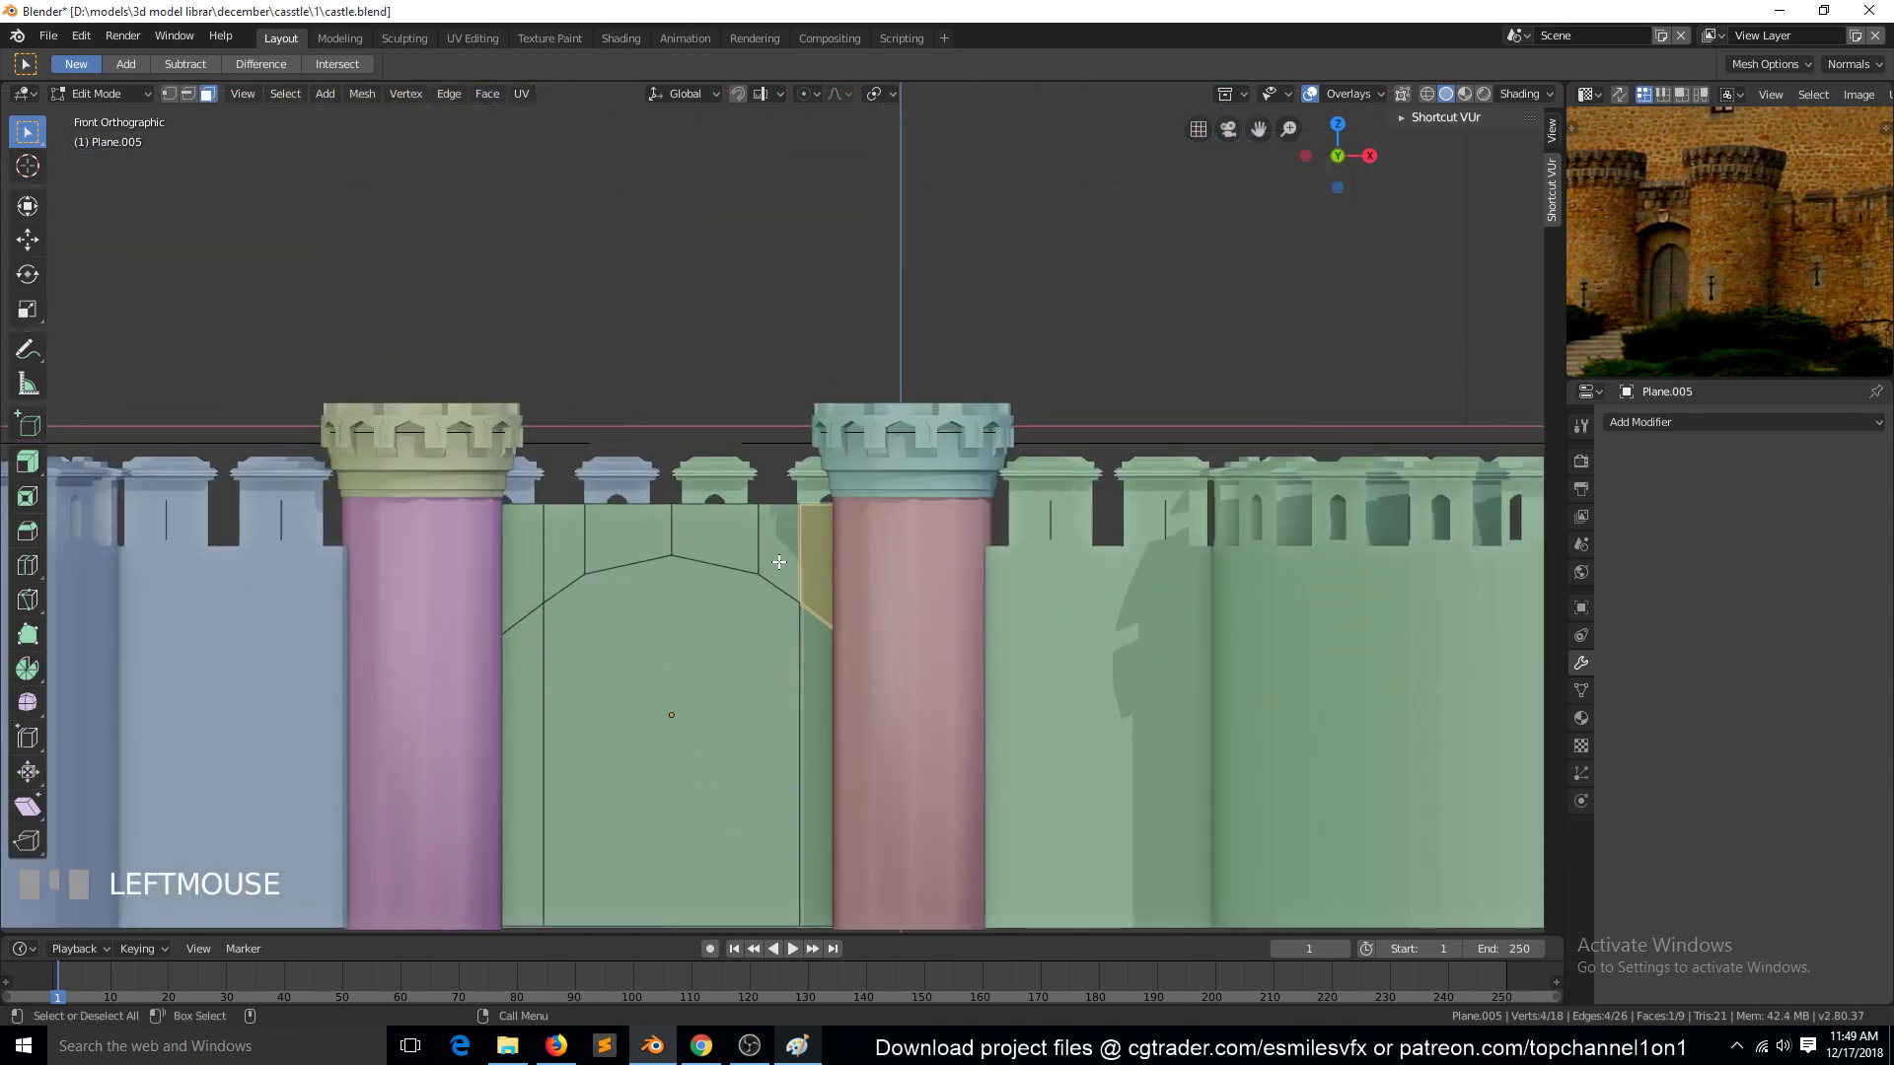
ctrl+click(515, 590)
middle_drag(666, 543, 590, 576)
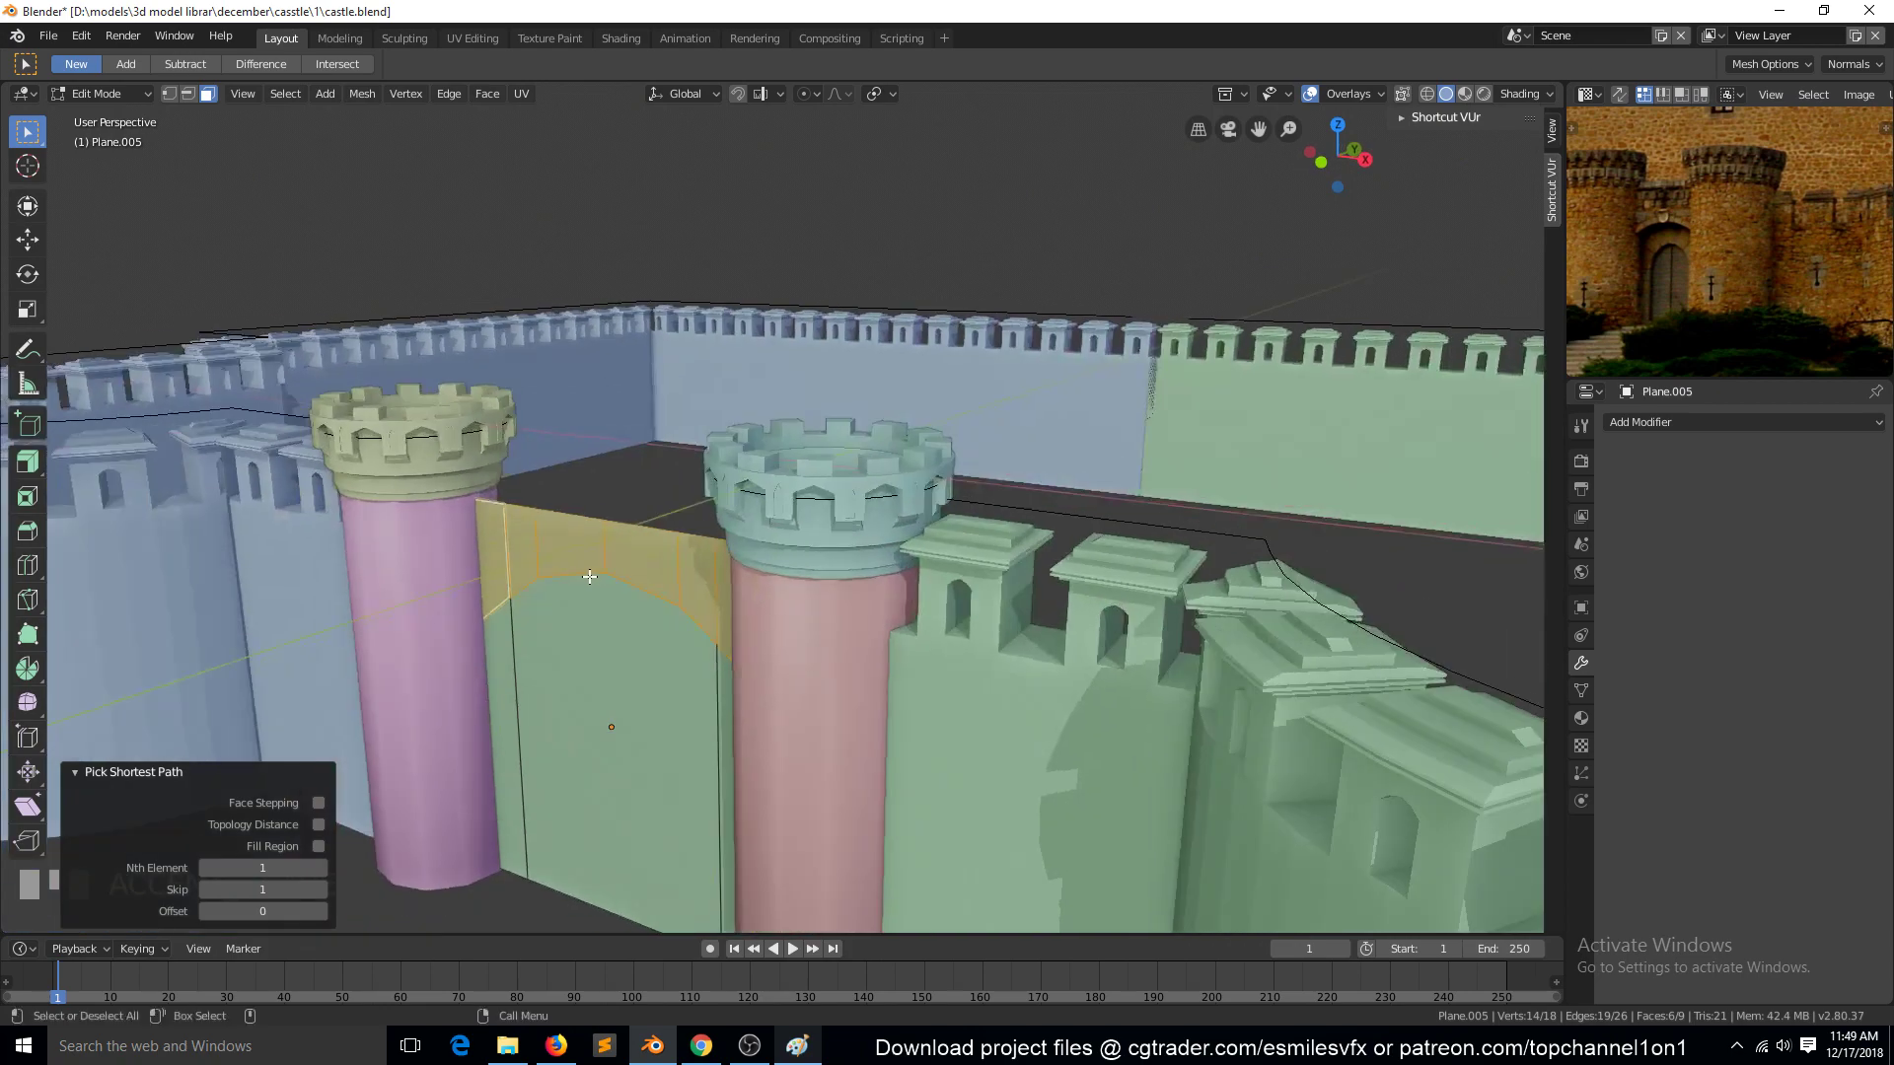
key(e)
click(636, 538)
middle_drag(636, 537, 805, 603)
Step: Select the door face beneath the arch in the gateway panel
key(Tab)
key(alt+a)
key(Tab)
key(alt+a)
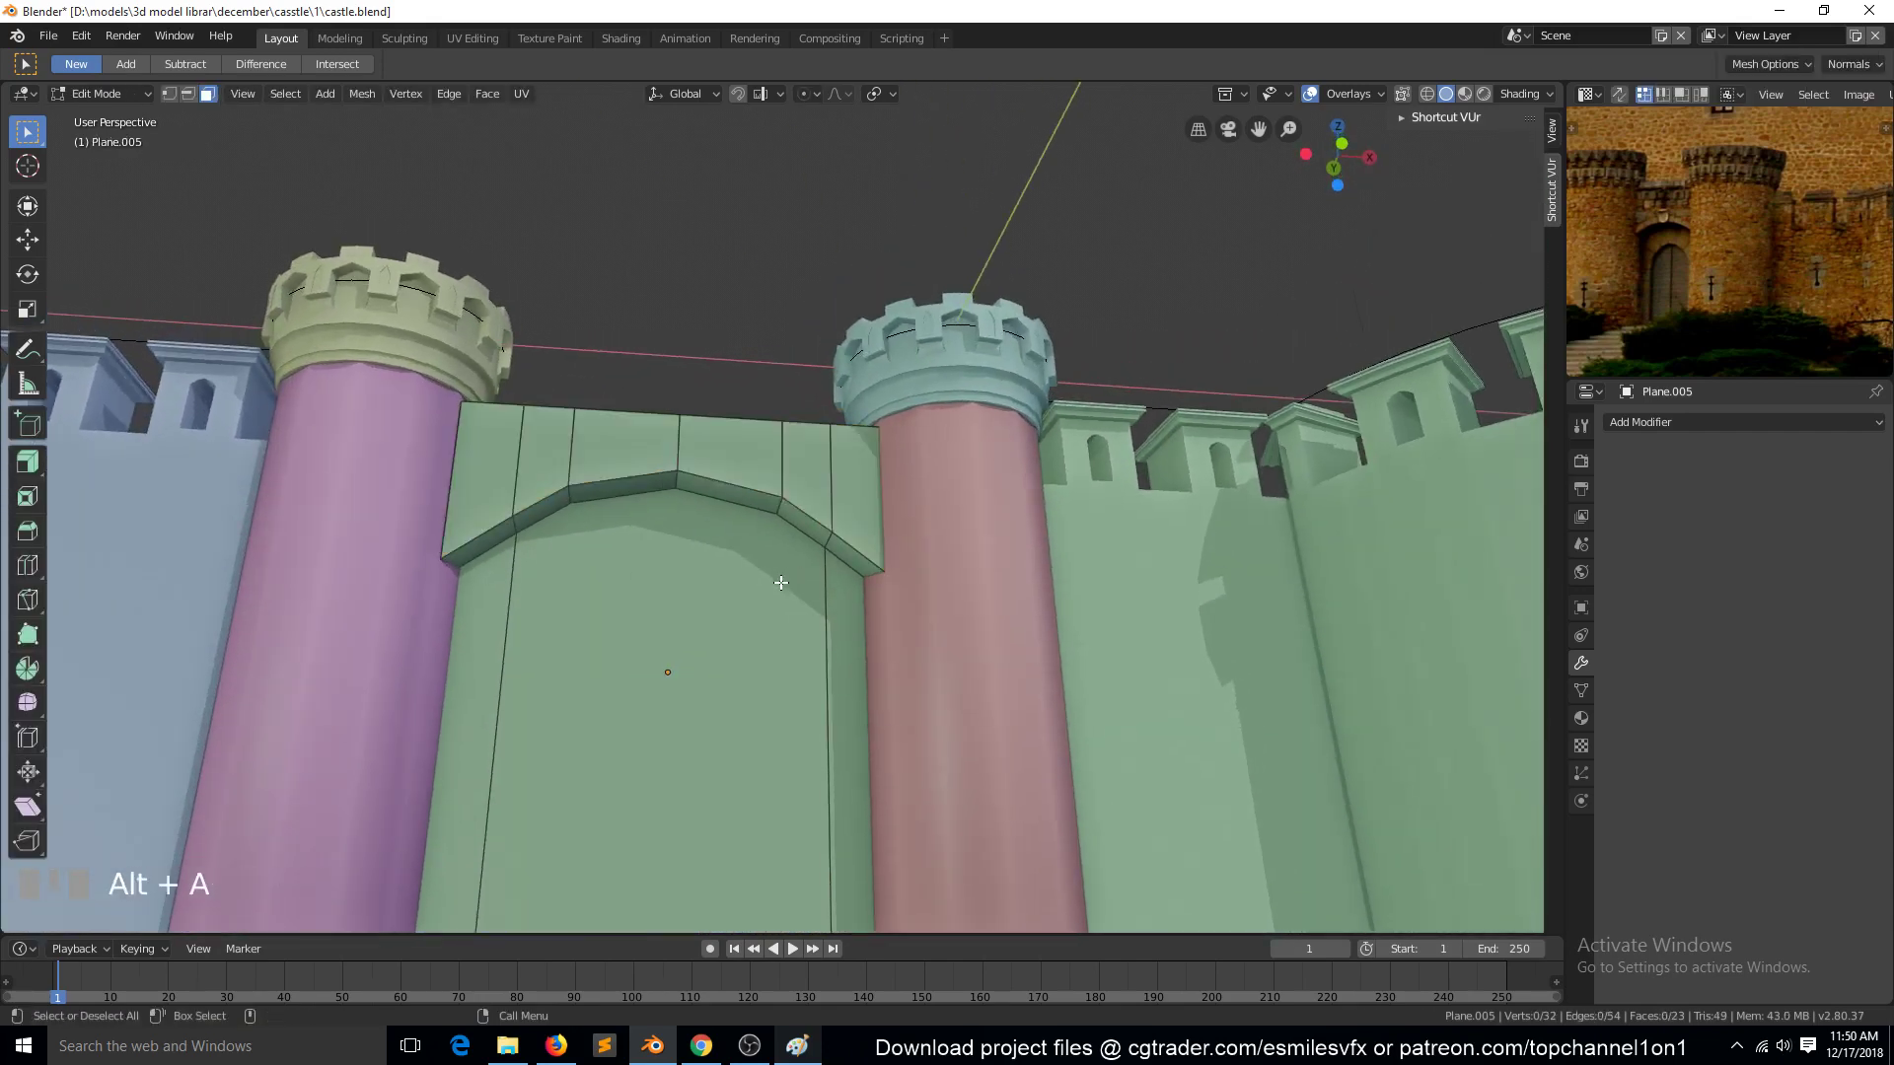
click(719, 633)
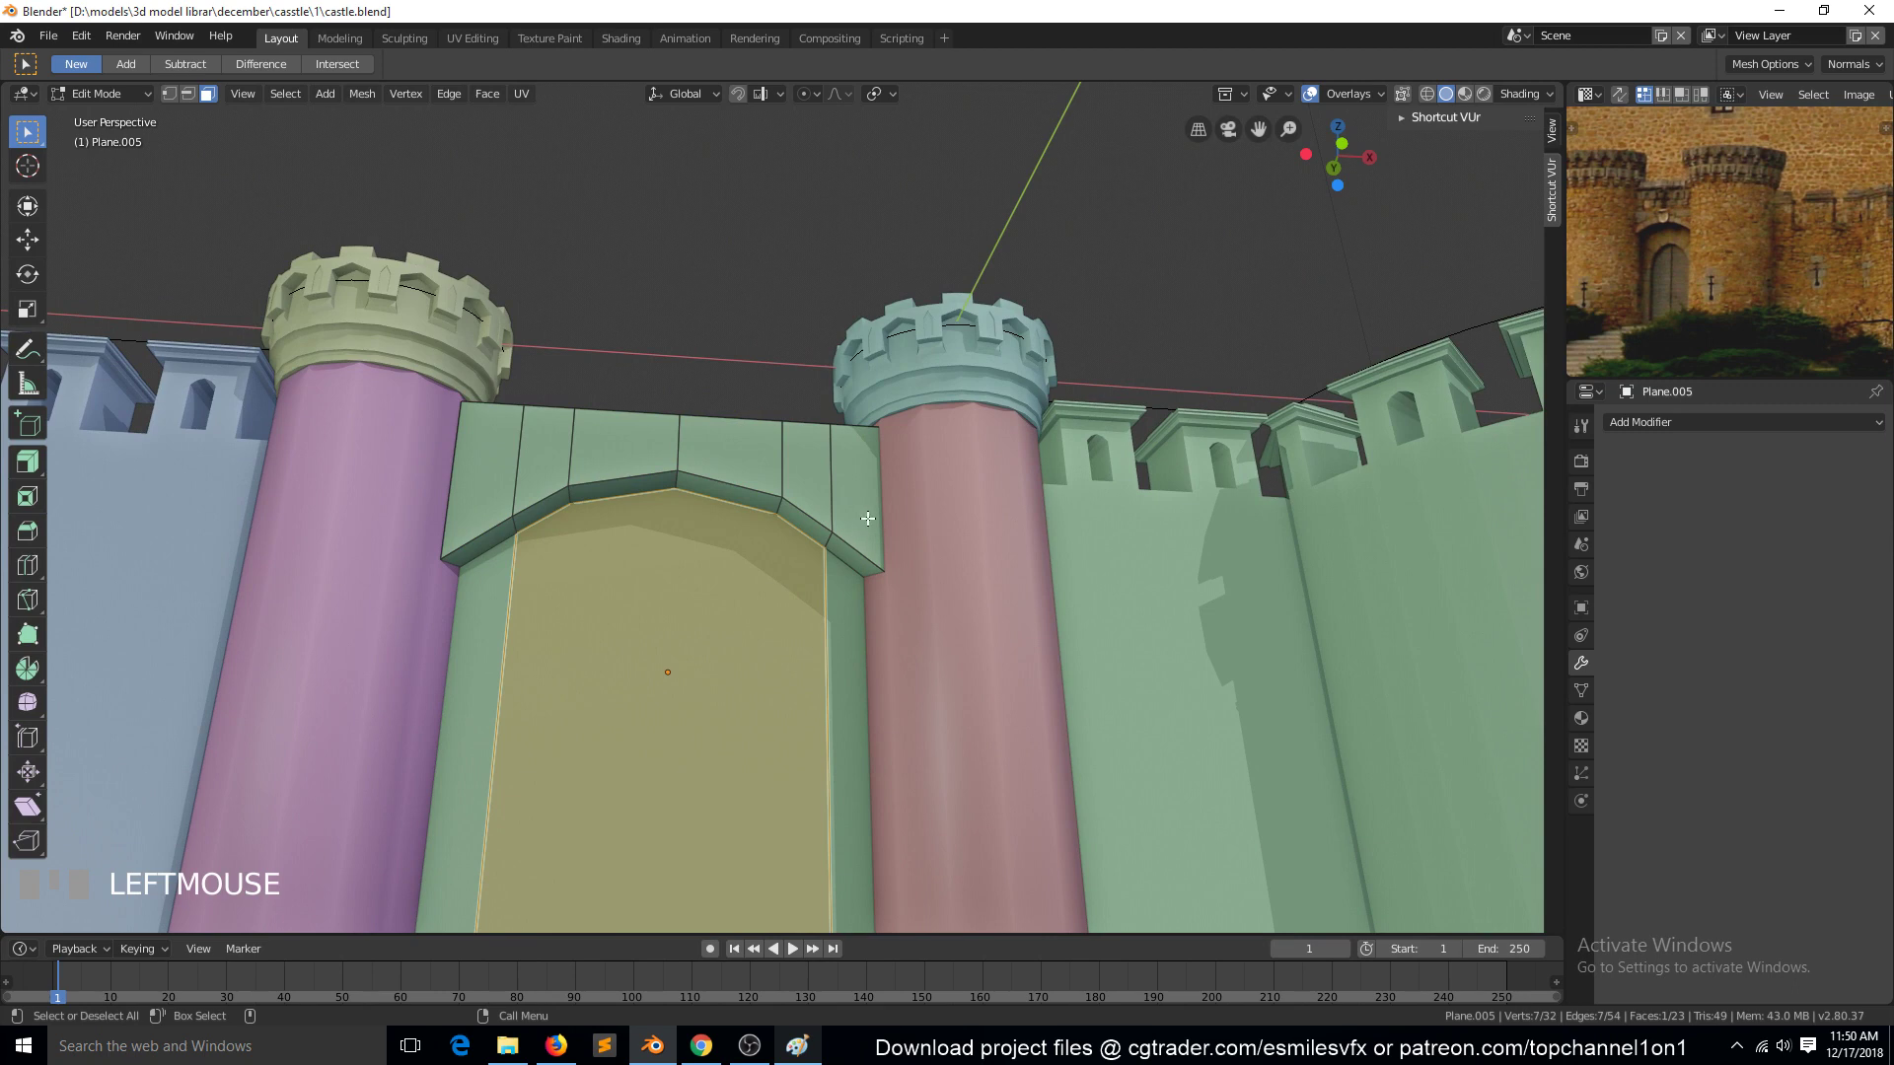
Step: Inset the door face by 0.1909 m in front view
key(KP_1)
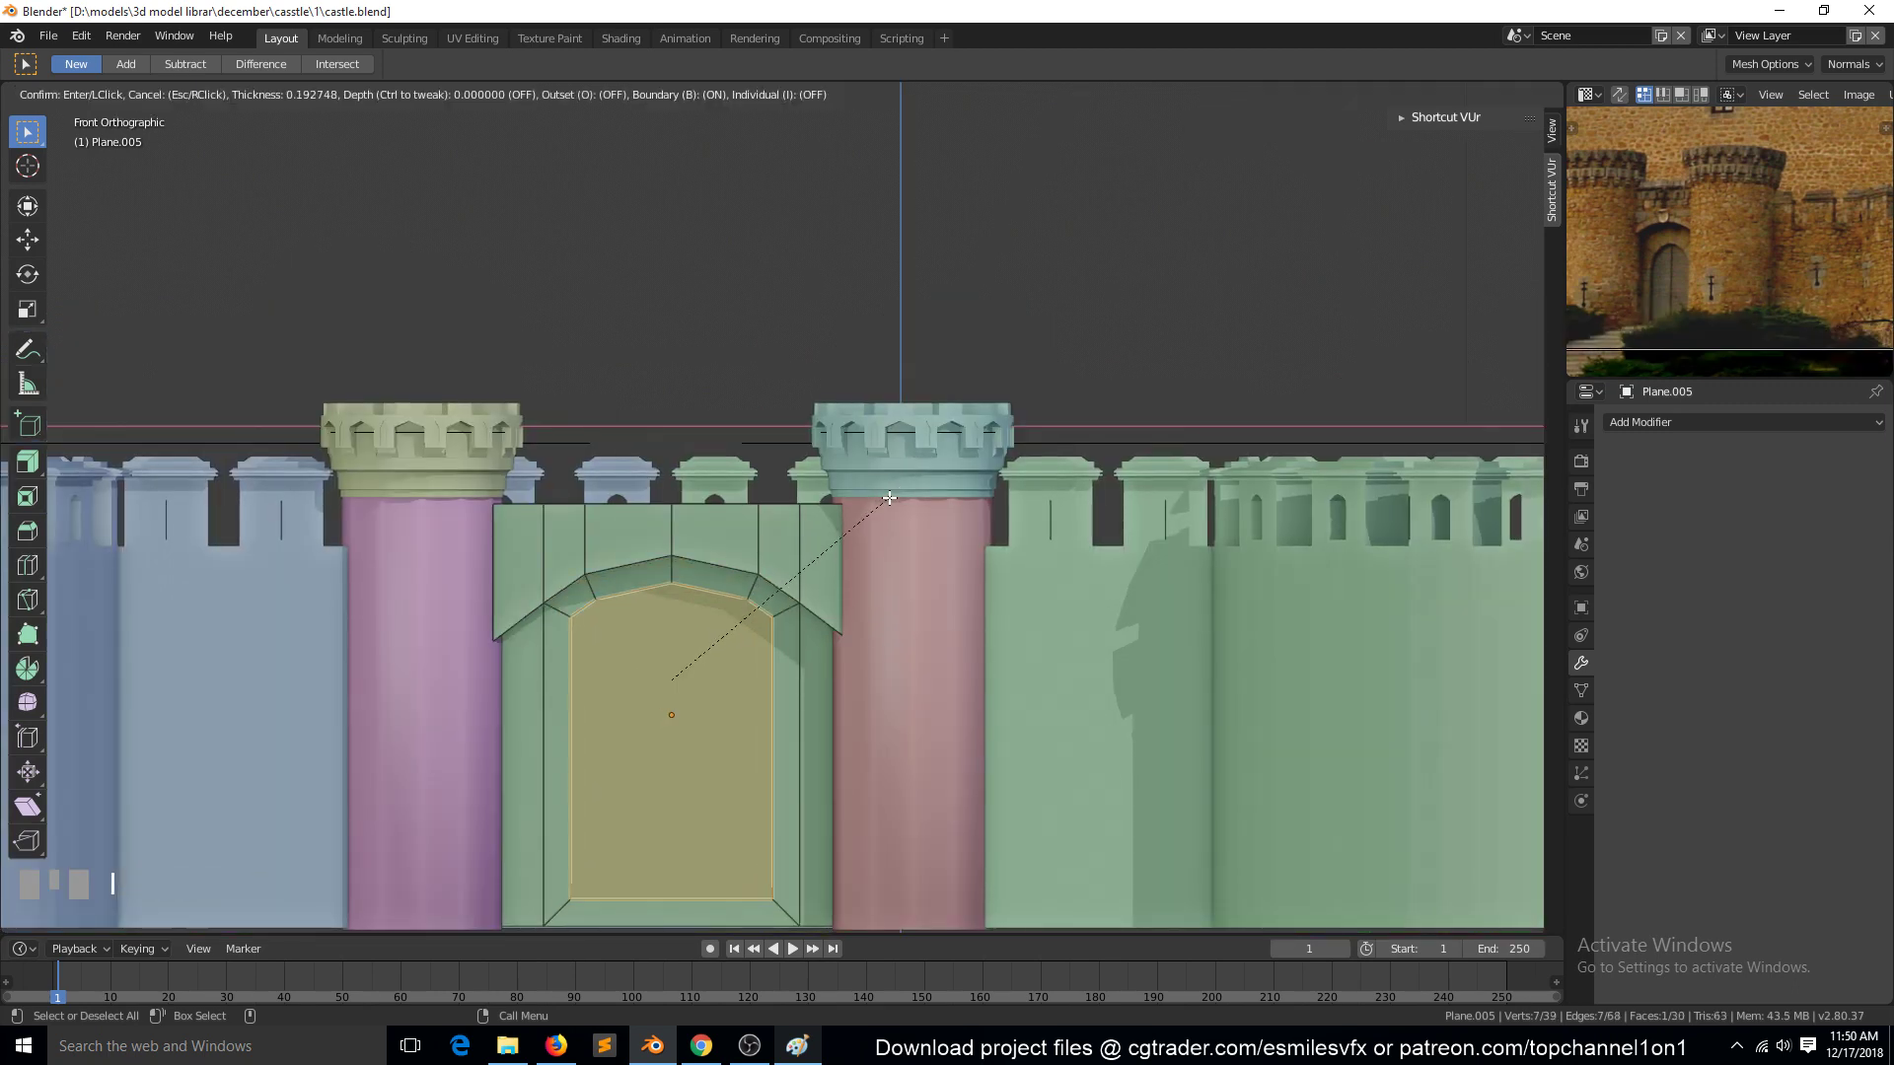
click(892, 500)
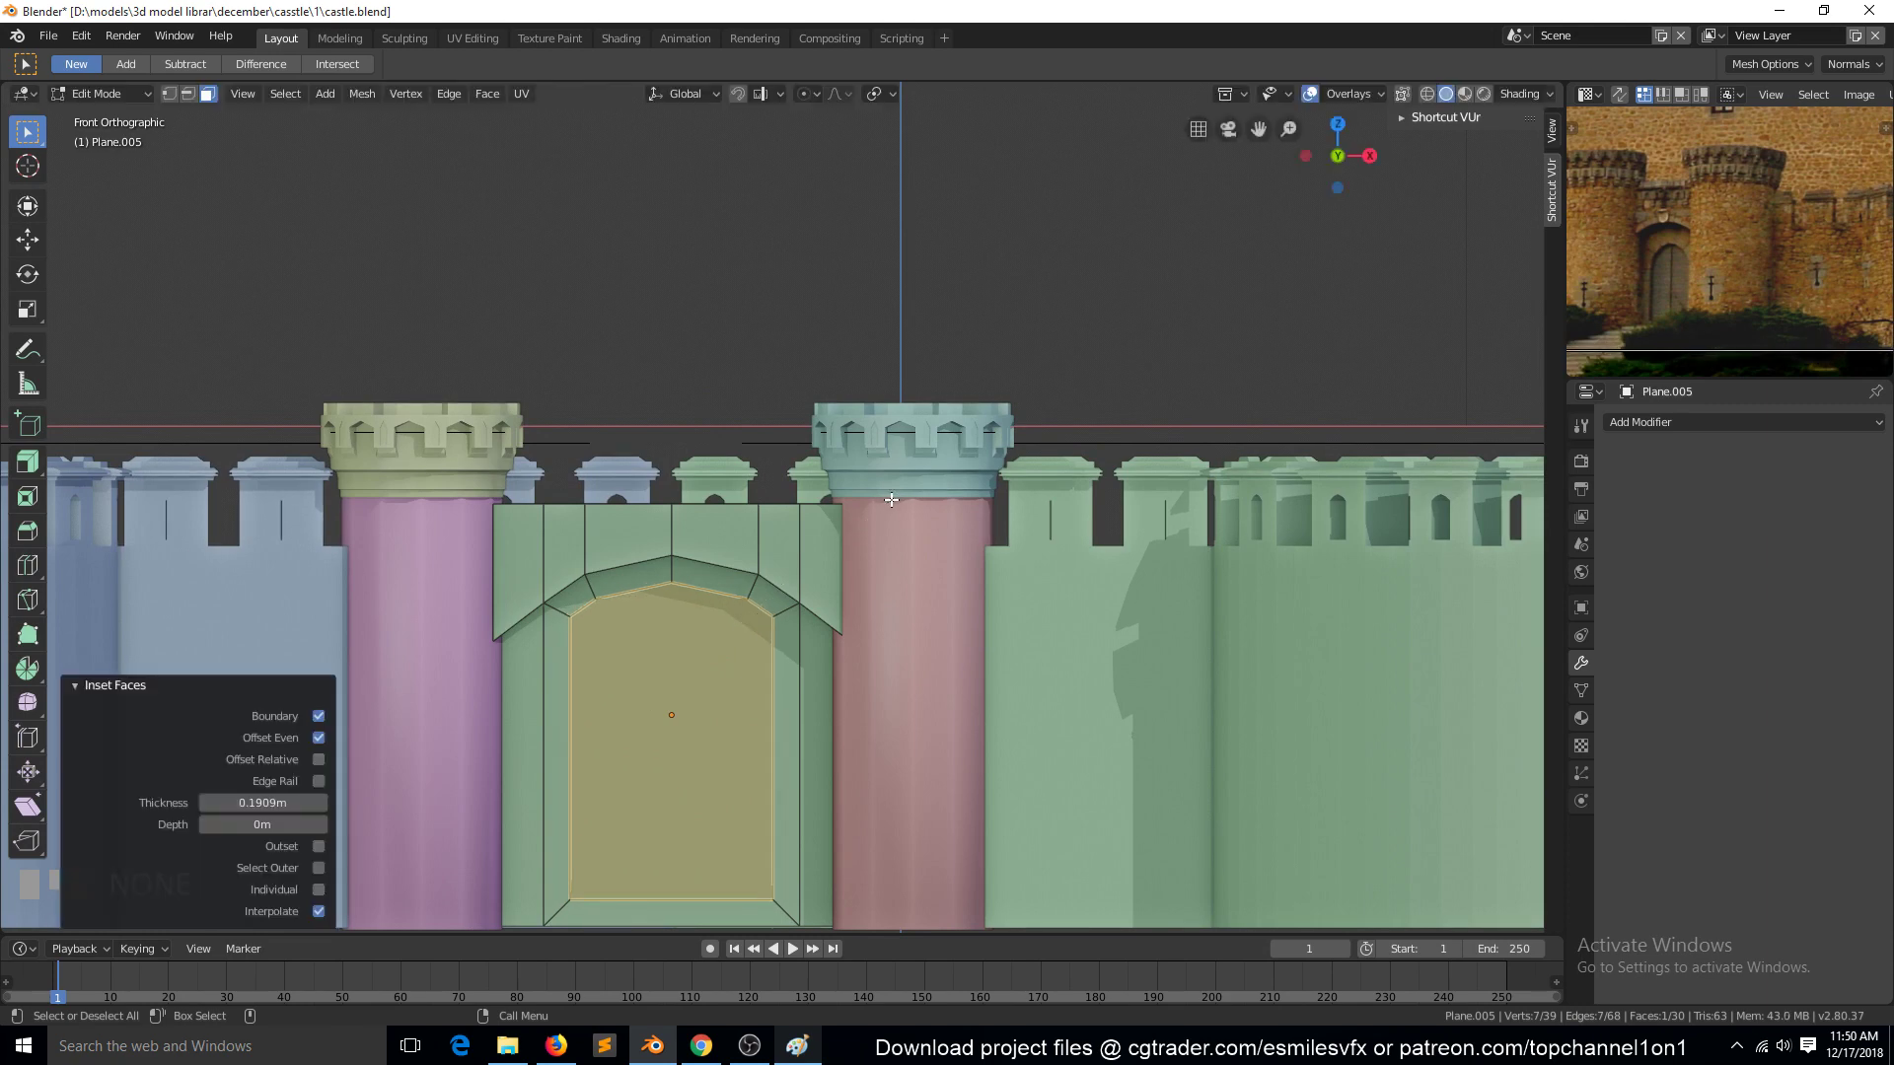
scroll(892, 501, up, 4)
scroll(876, 539, down, 5)
Step: Delete the edges of the door border's bottom strip
click(824, 677)
key(x)
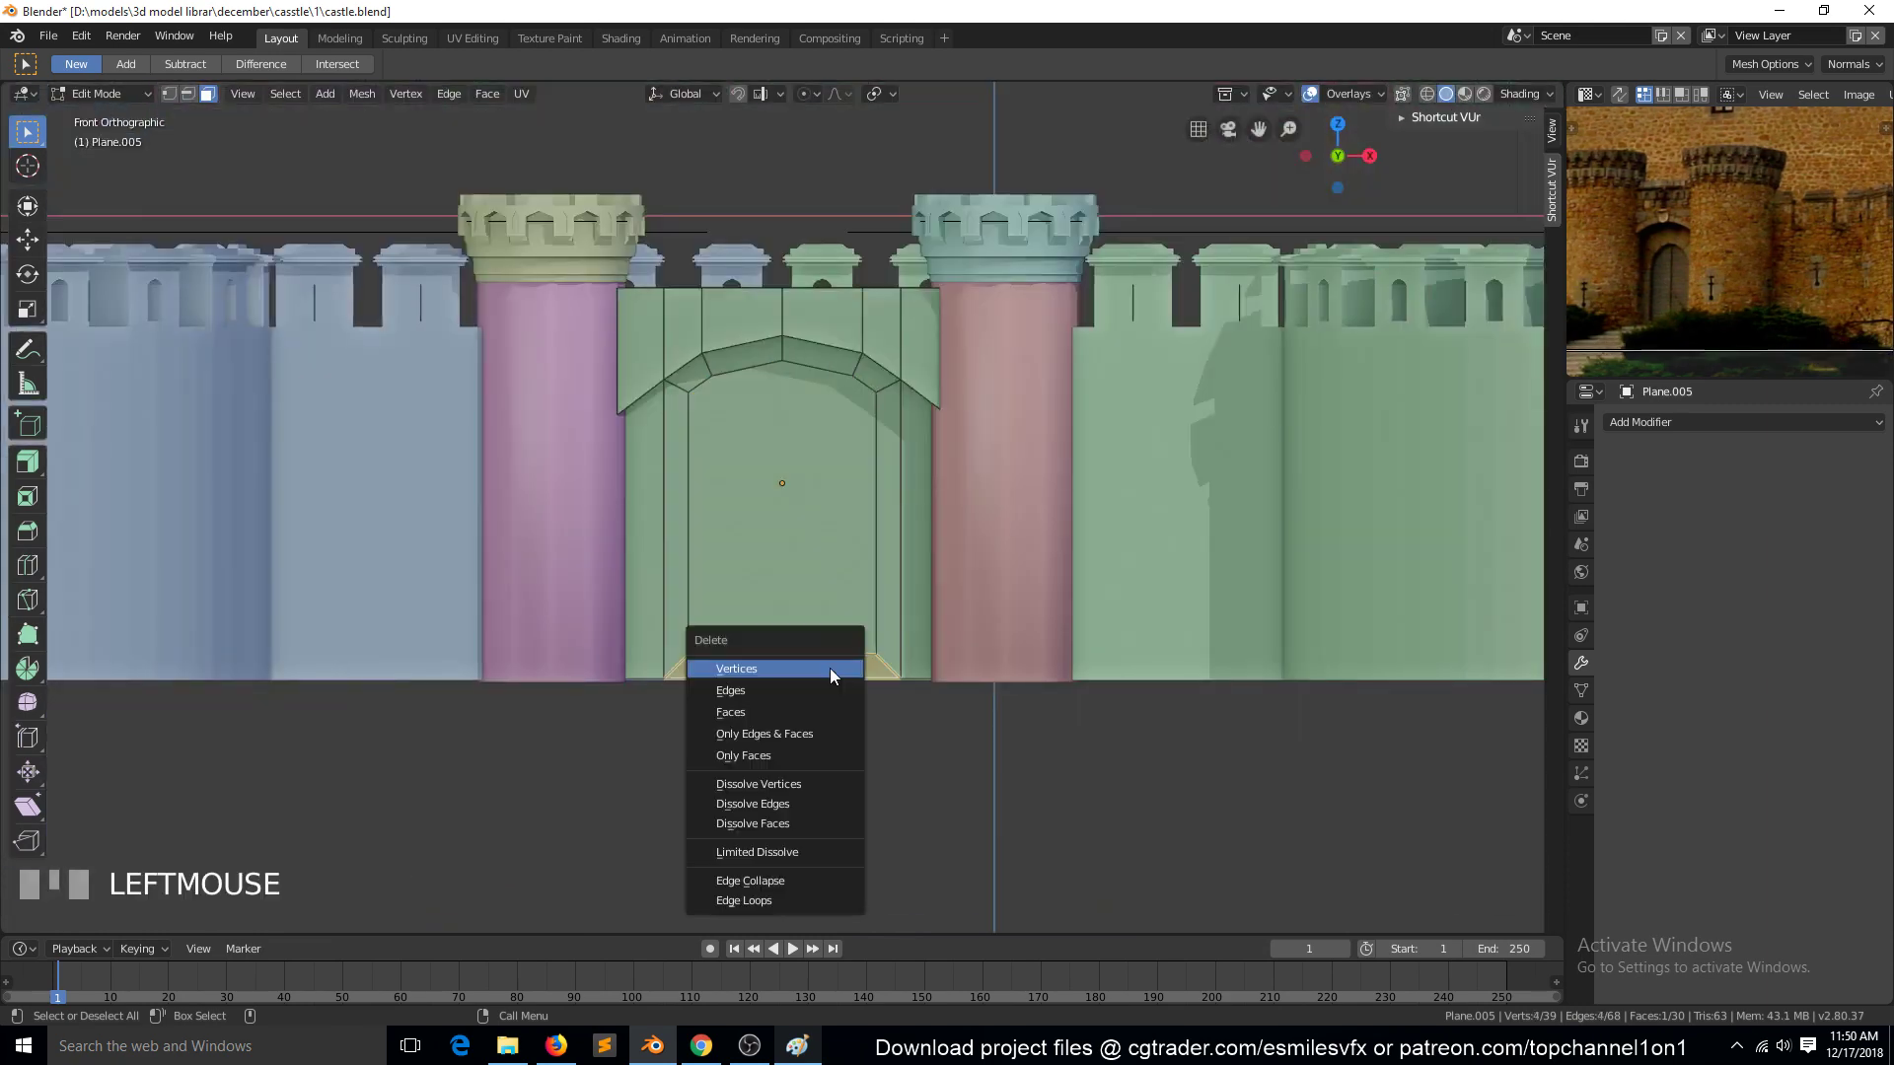
click(830, 690)
Step: Flatten the door loop's bottom with S Z 0 and lower it 0.0768 m
key(1)
alt+click(850, 632)
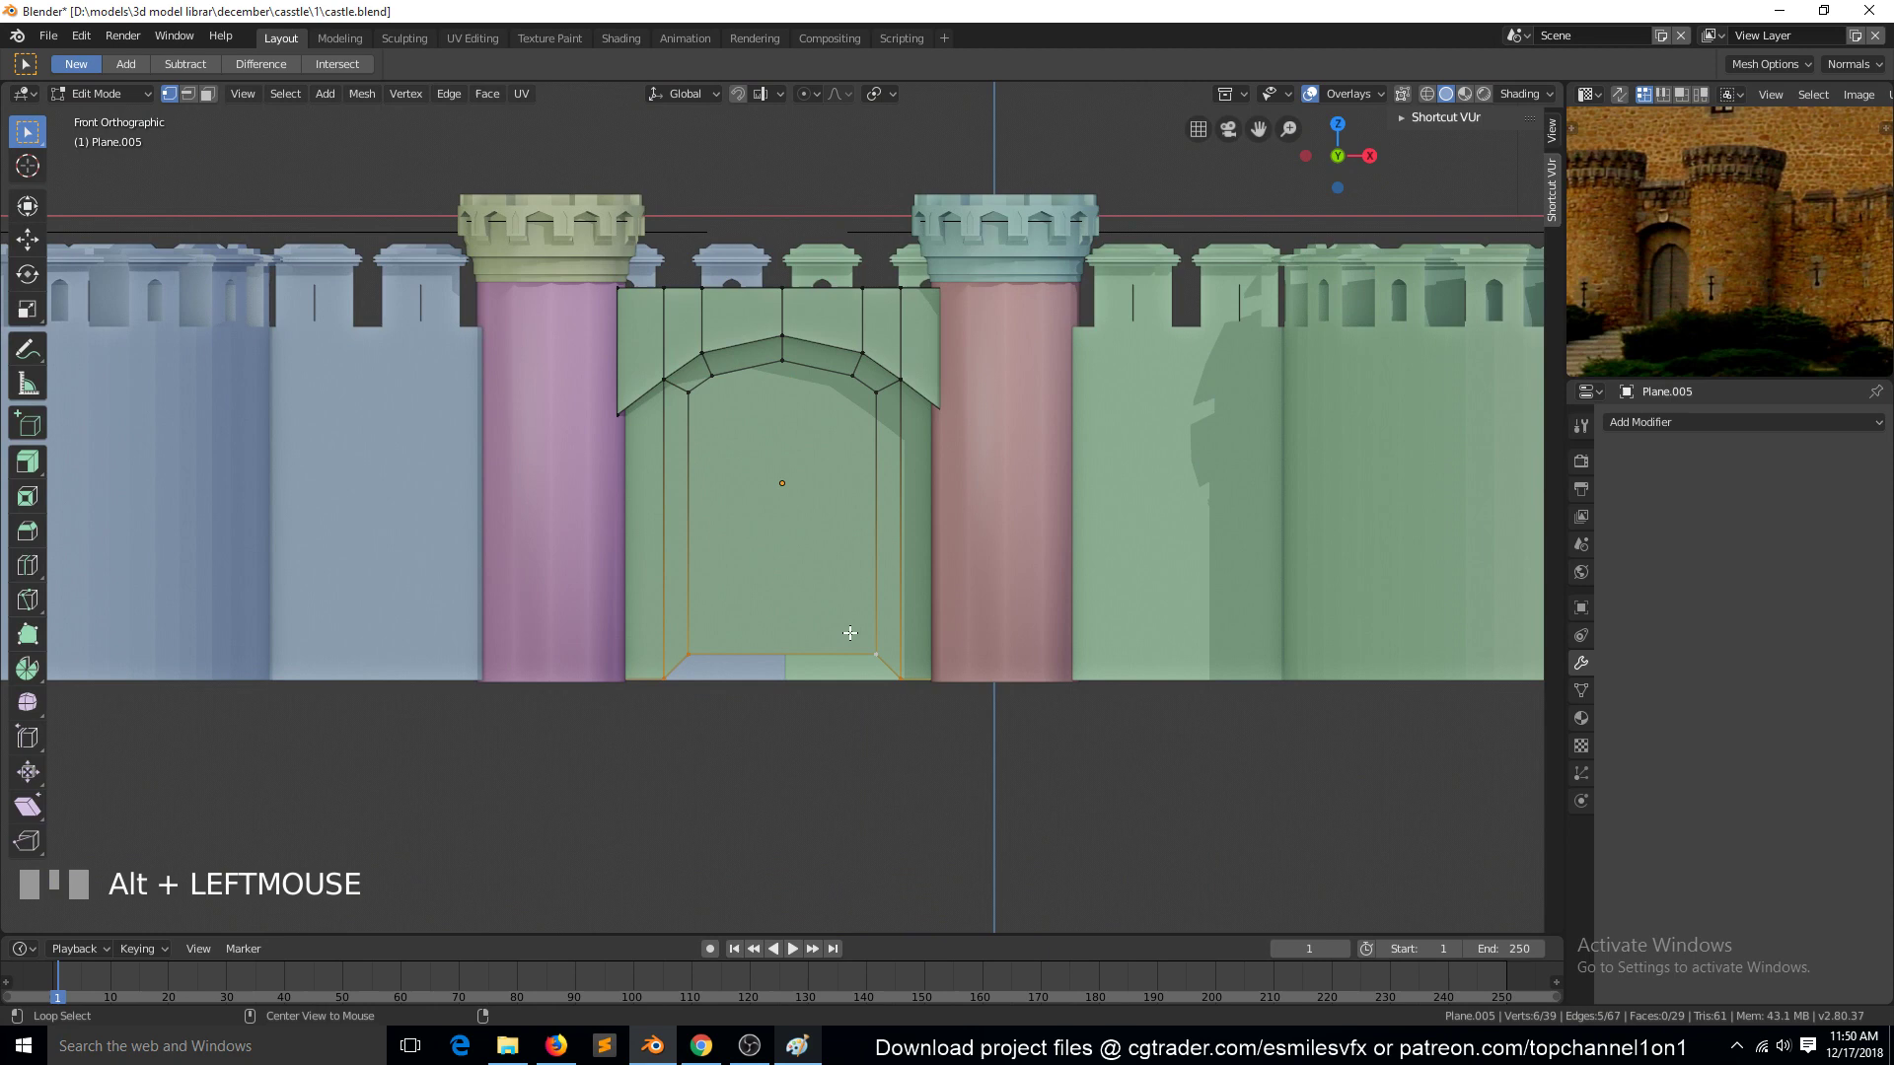
key(s)
key(z)
key(0)
key(Return)
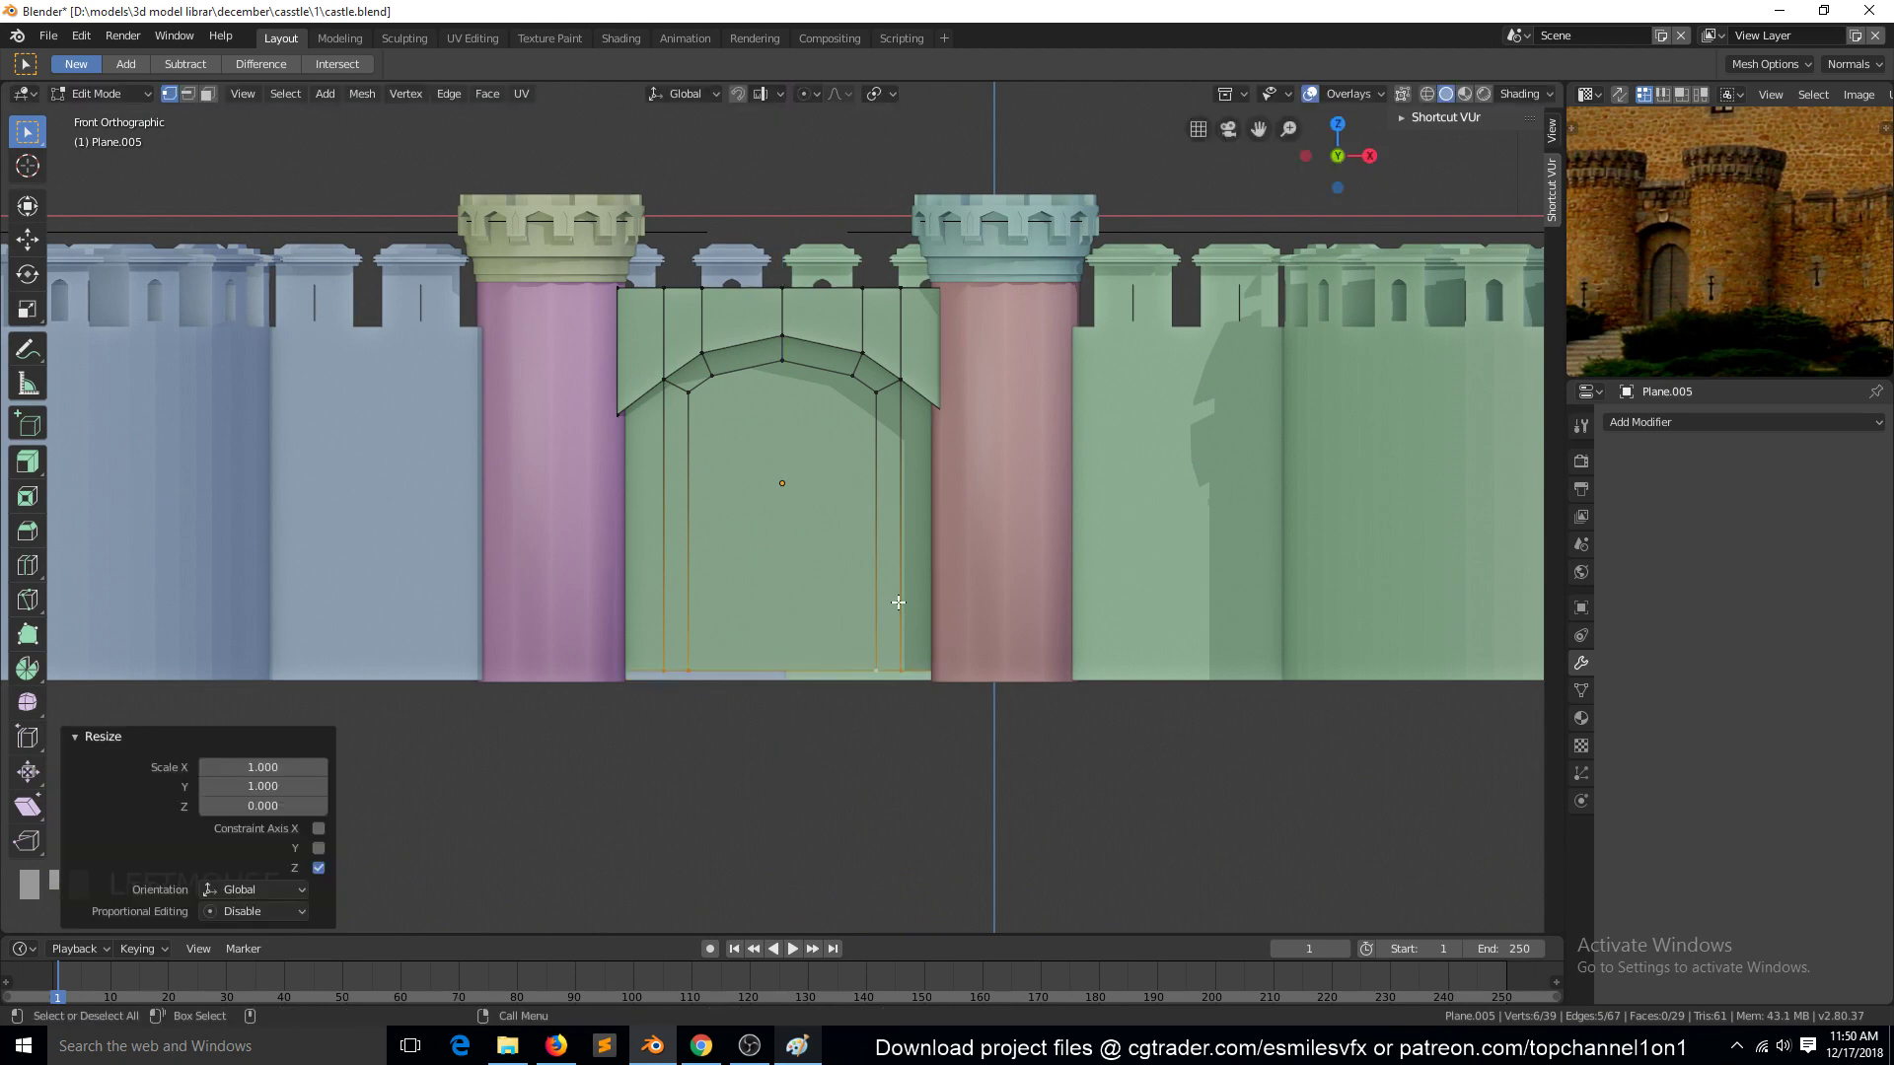
key(g)
key(z)
click(914, 572)
scroll(913, 573, up, 2)
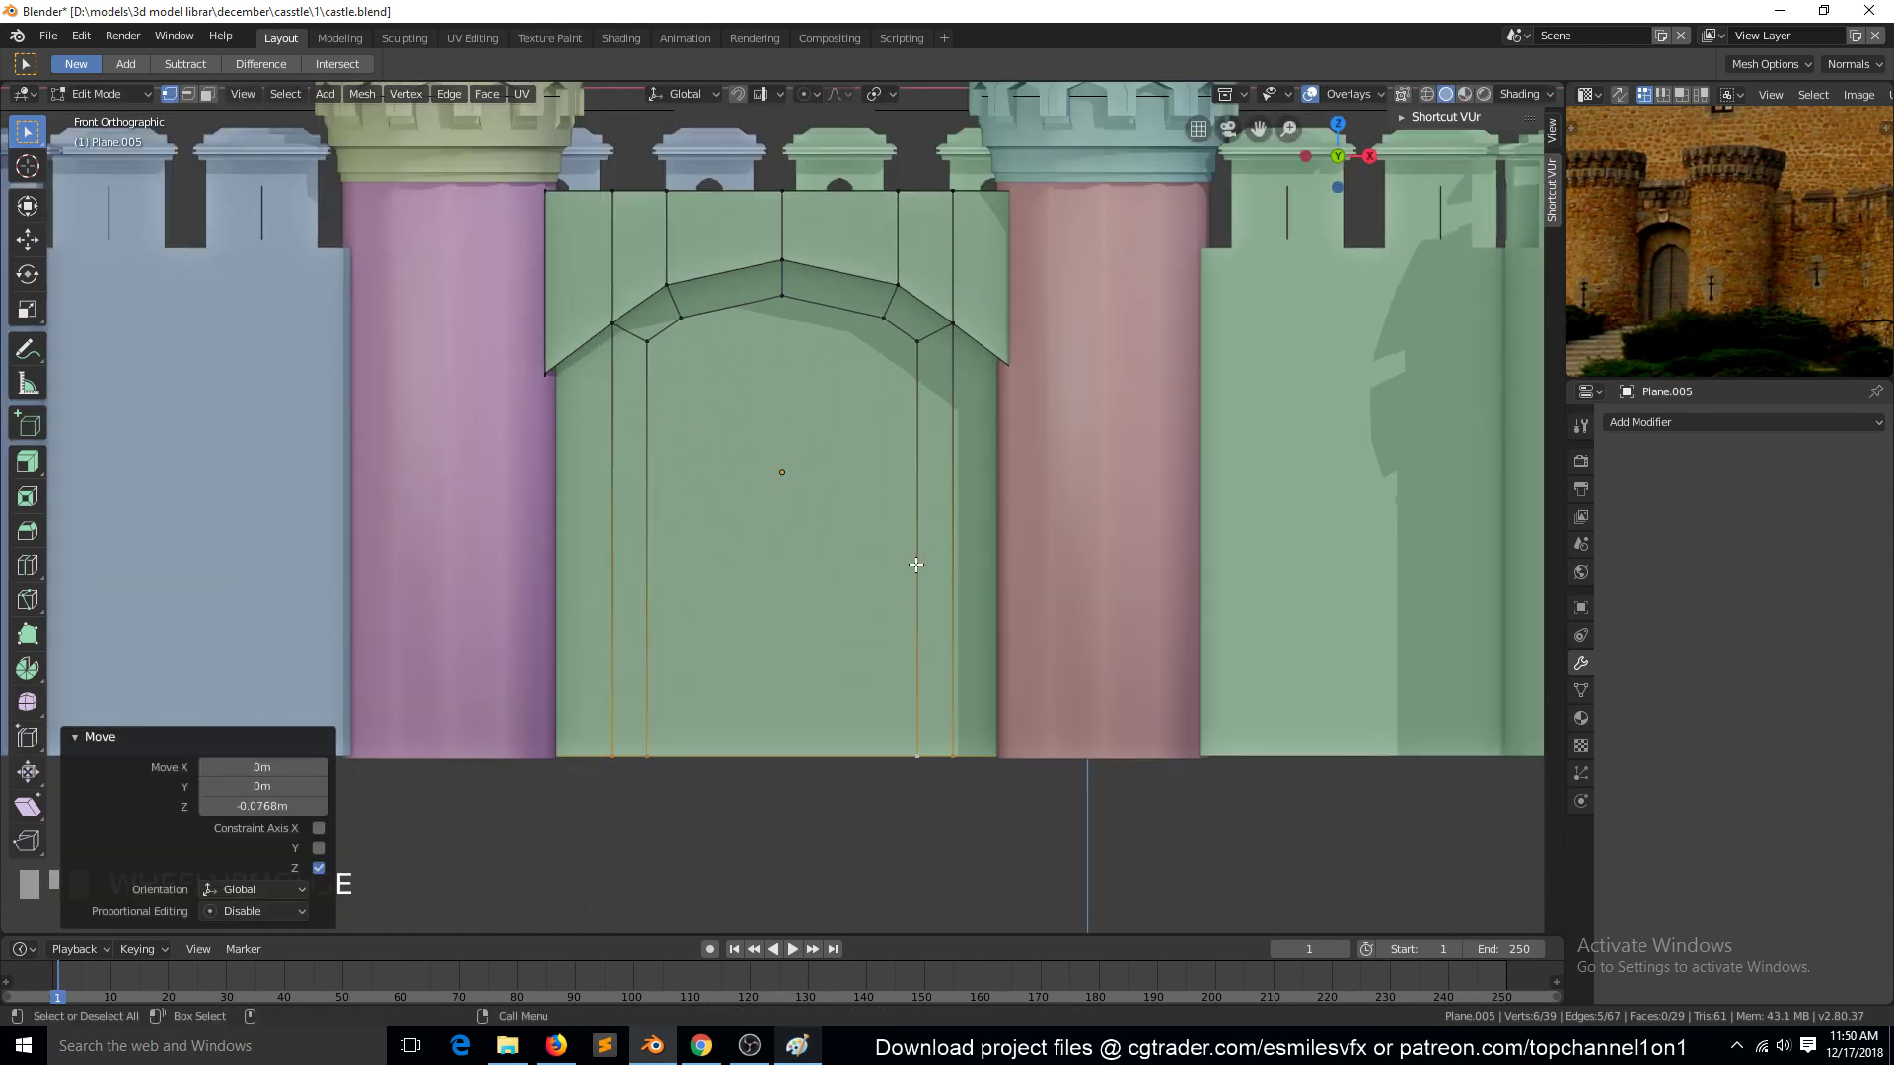
key(alt+a)
Step: Lower the door arch's side vertices and pull the upper pair slightly inward
click(928, 355)
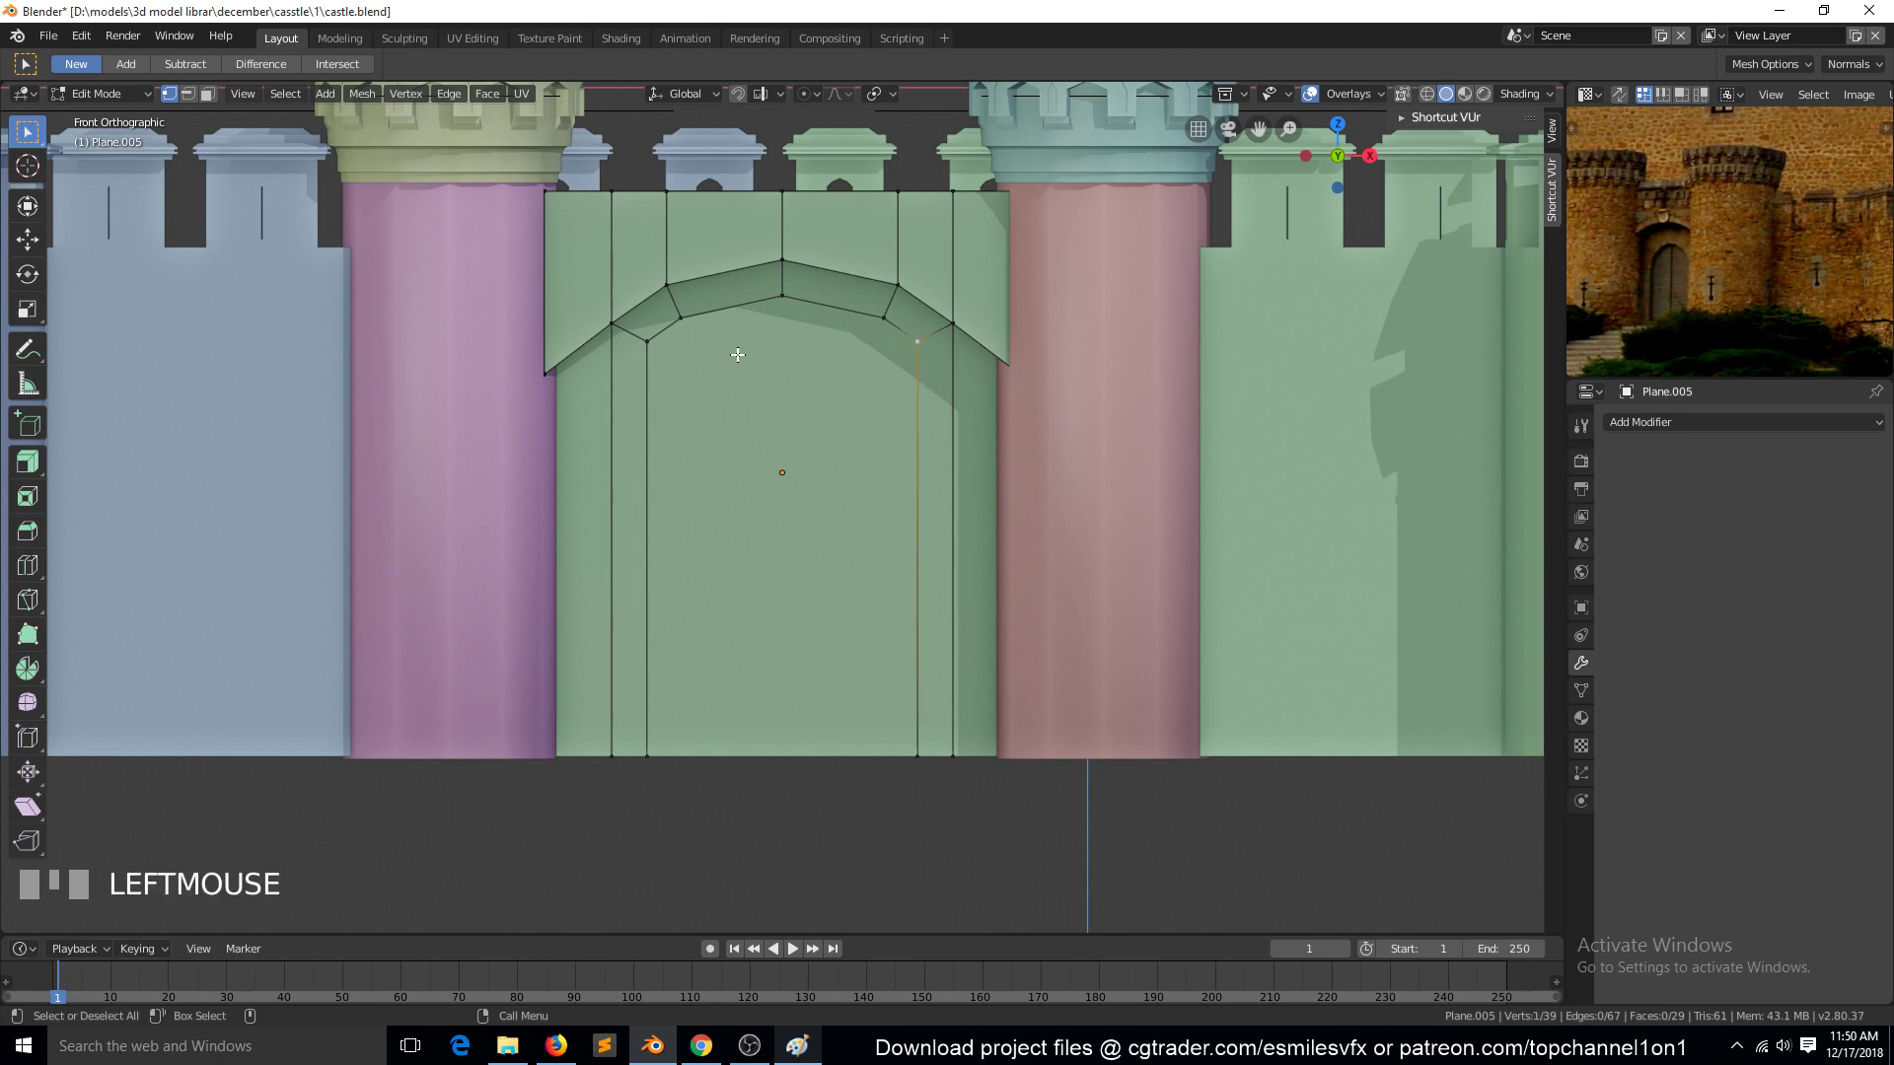
shift+click(663, 343)
key(g)
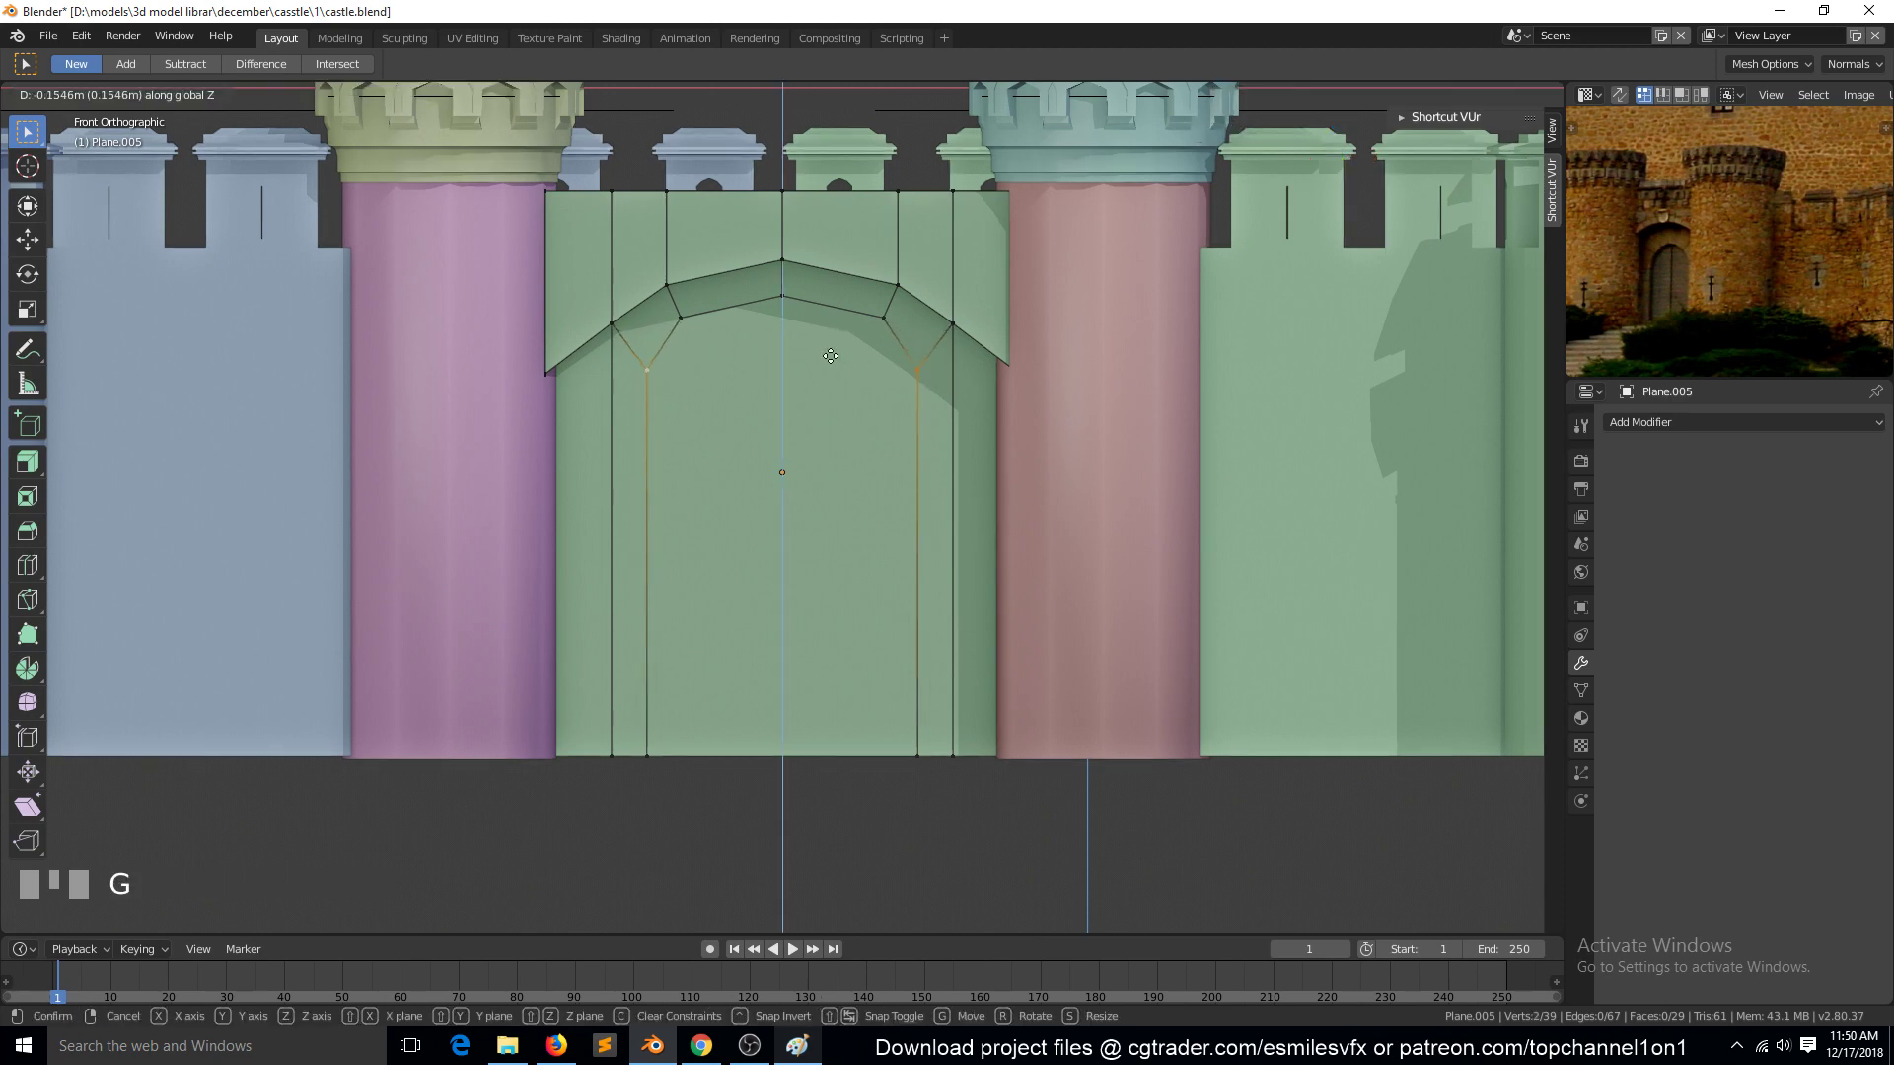
click(829, 370)
click(869, 353)
shift+click(681, 317)
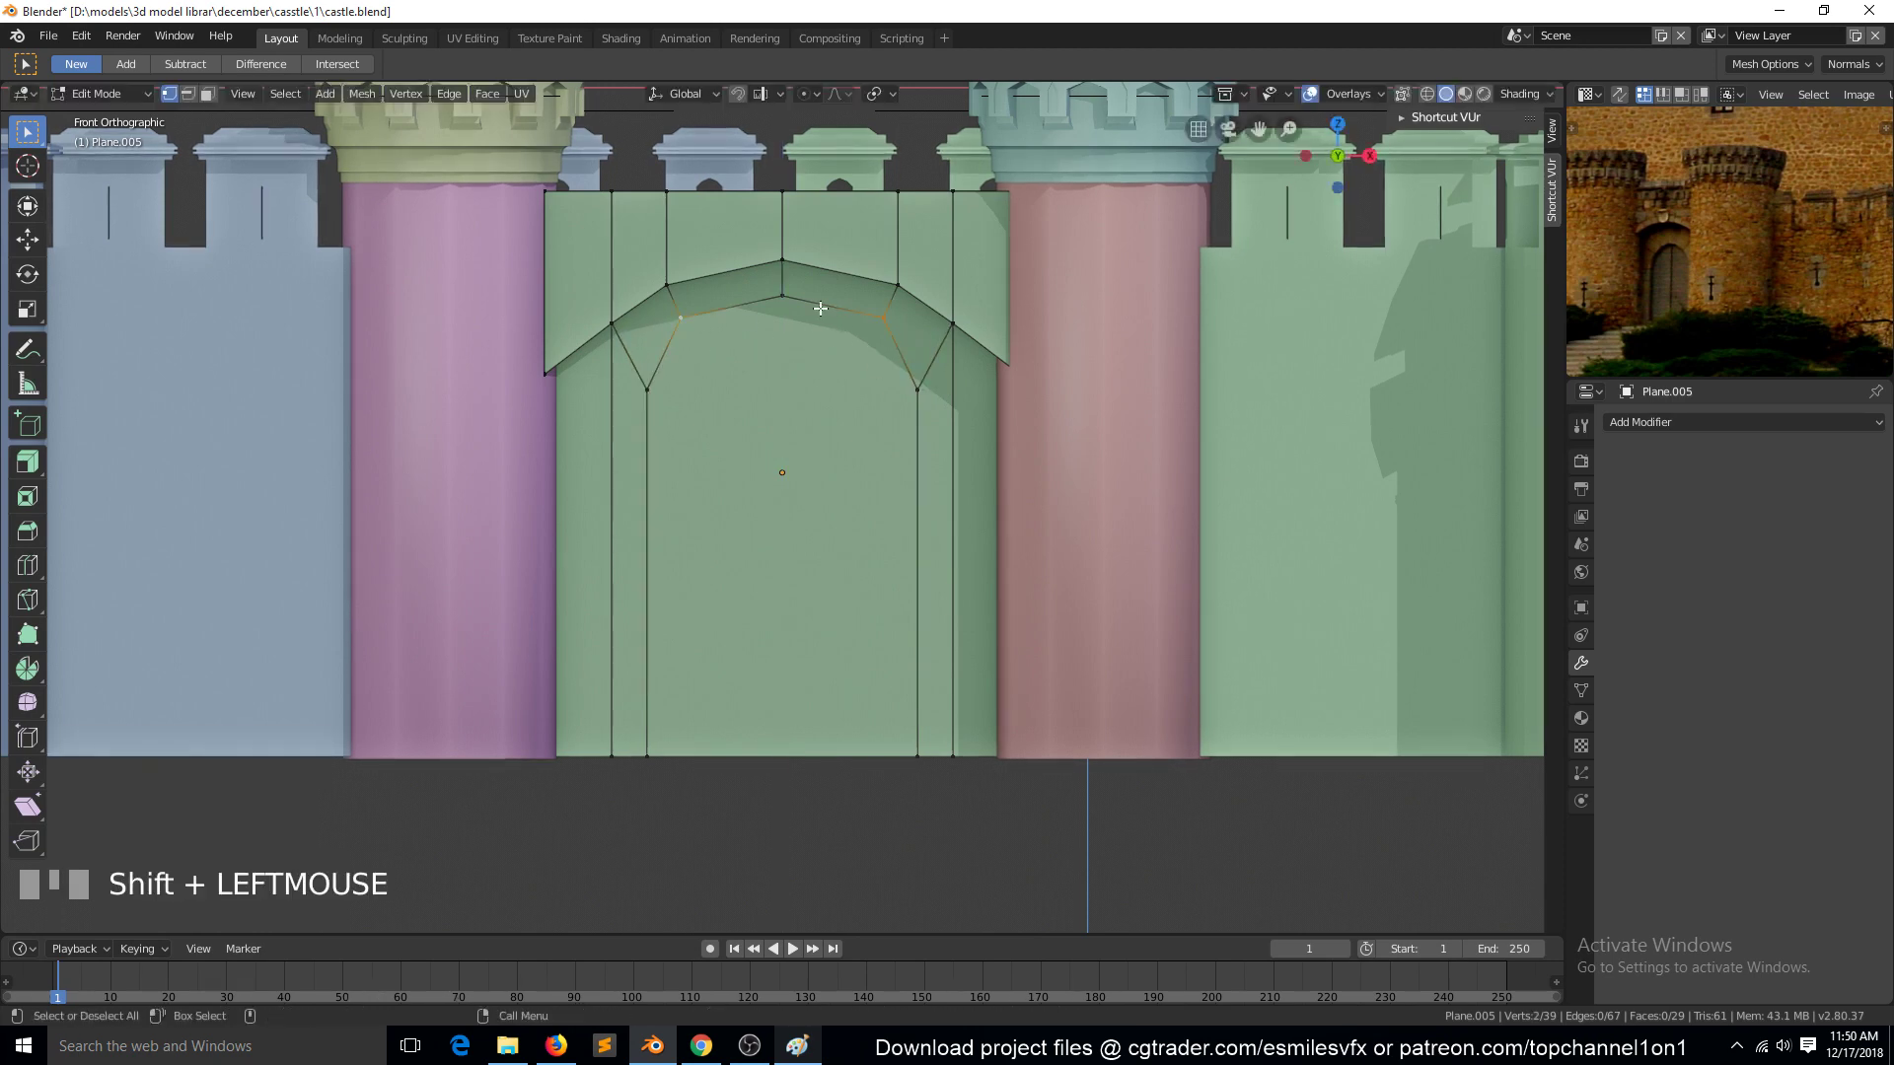
key(g)
click(821, 327)
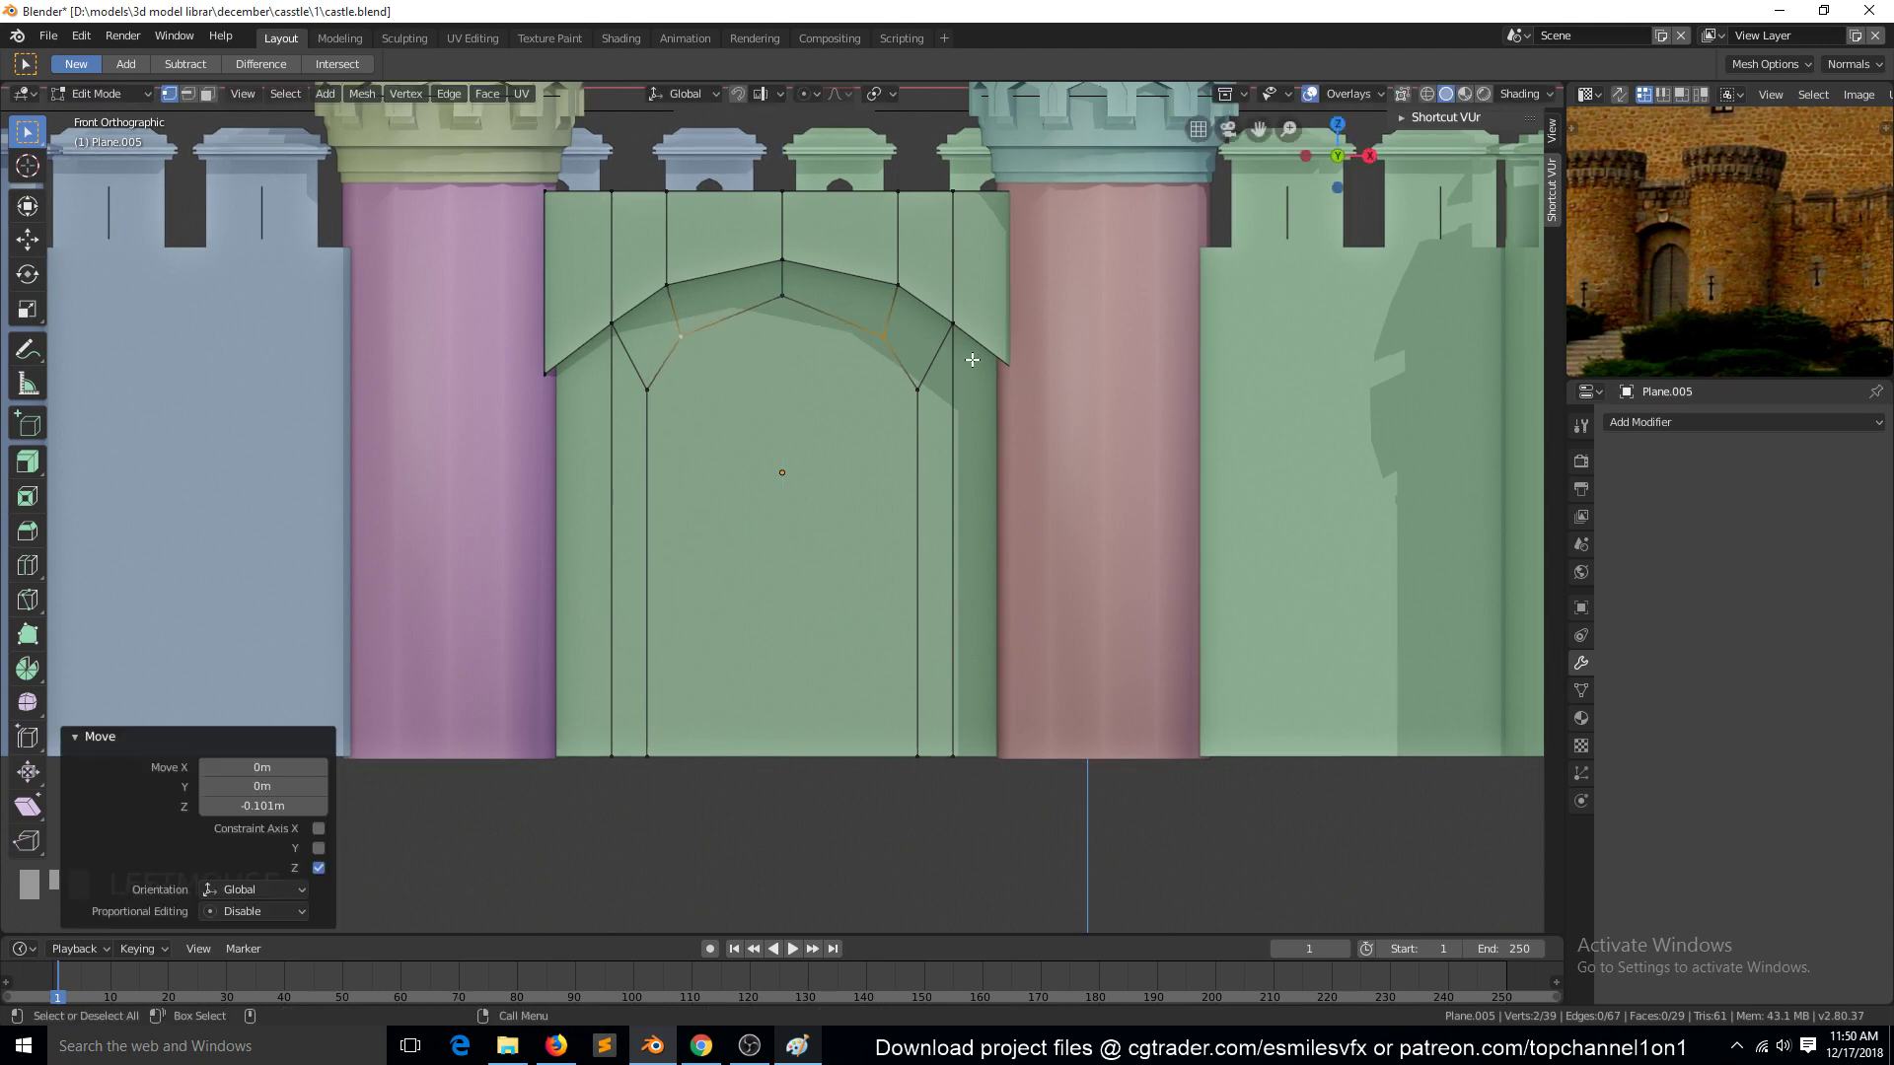
key(s)
click(955, 355)
Step: Lower the door arch's top vertex
click(805, 328)
key(g)
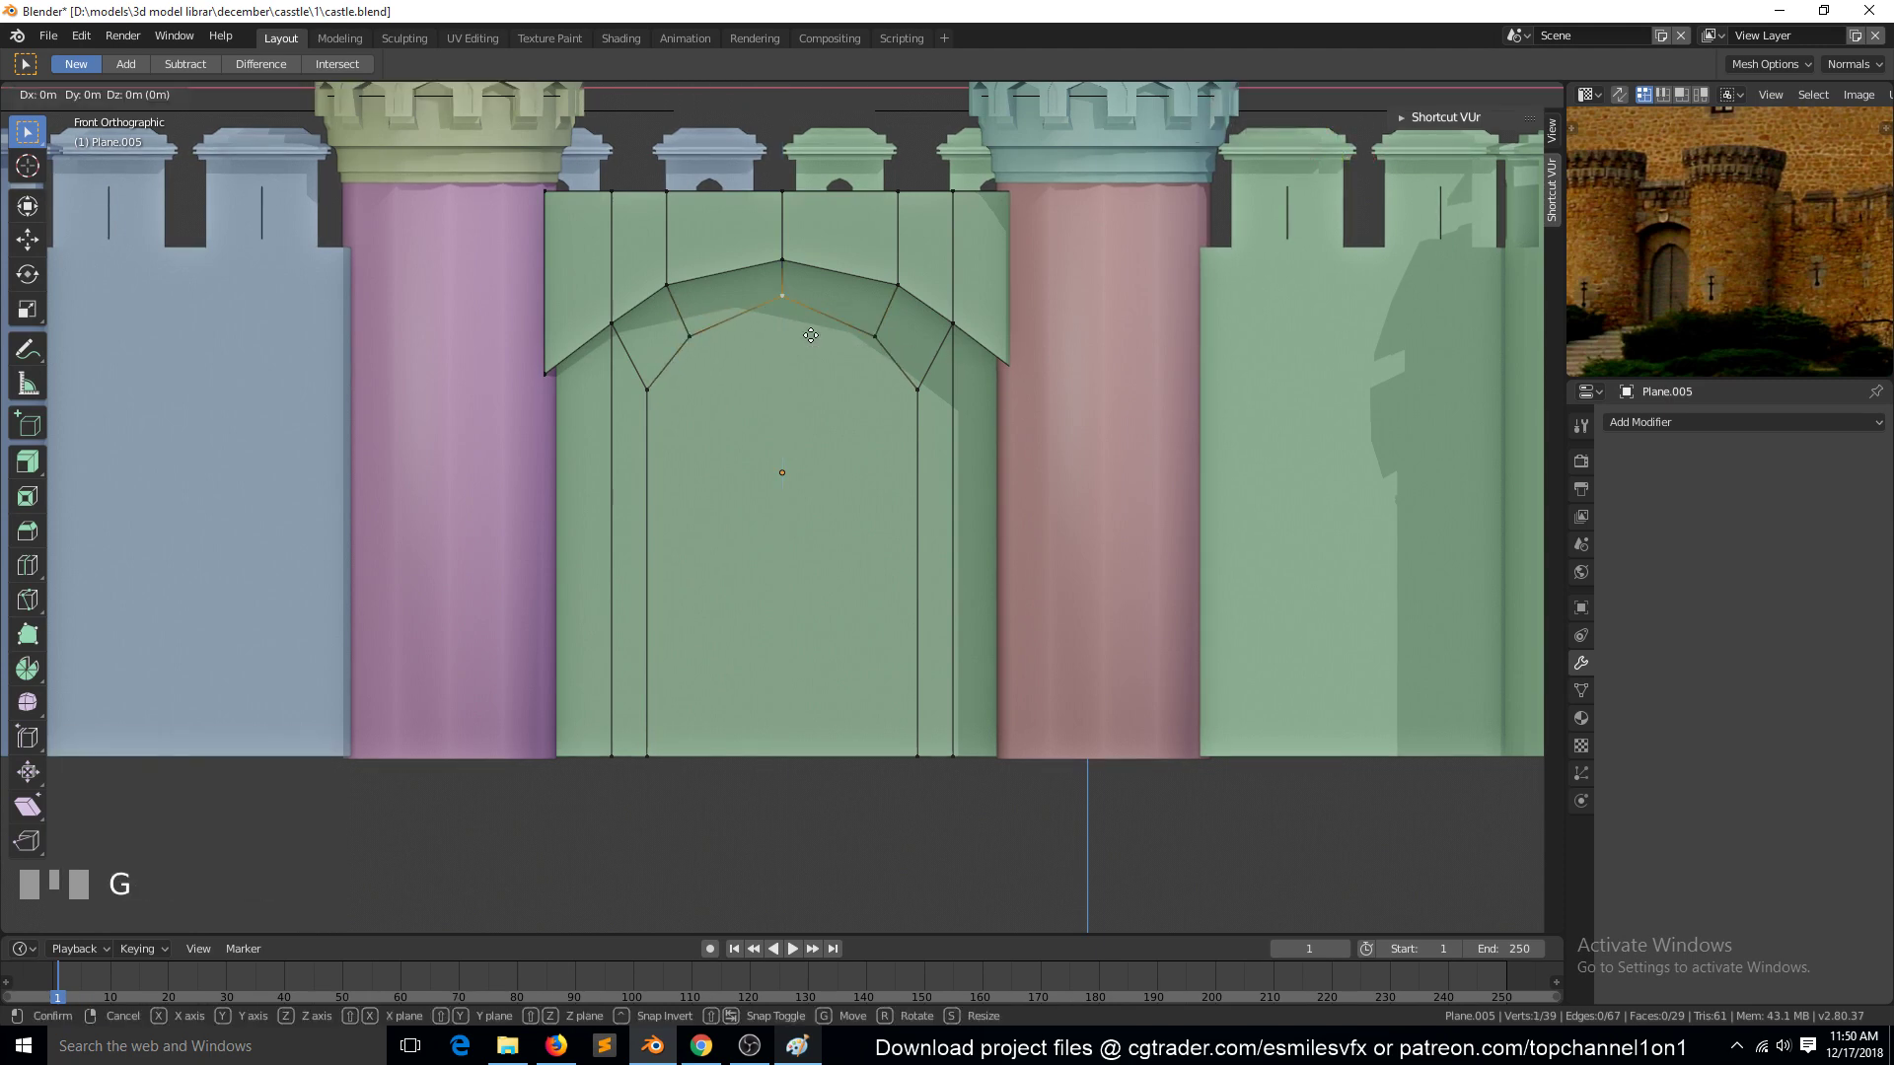
click(814, 345)
key(alt+a)
scroll(815, 371, down, 1)
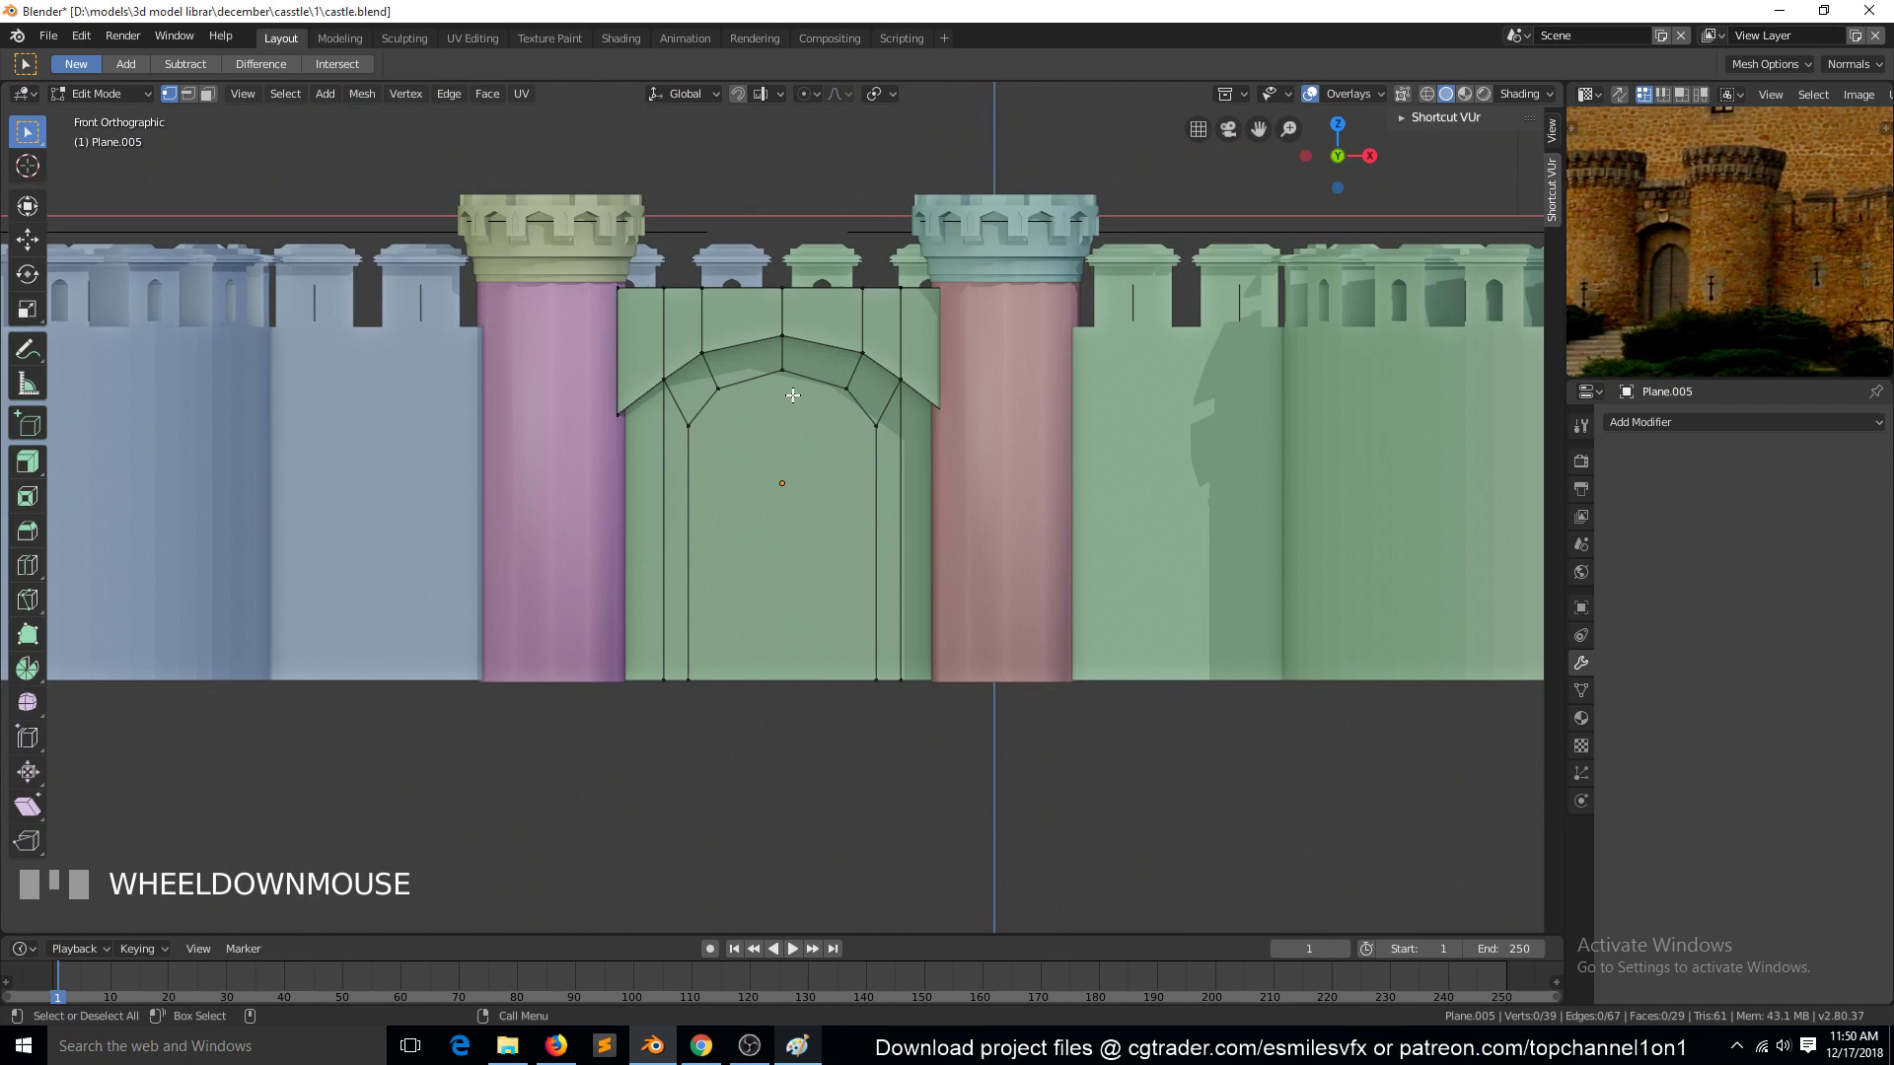
Step: Knife-cut a vertical line from the door peak down to the wall base
key(k)
click(784, 369)
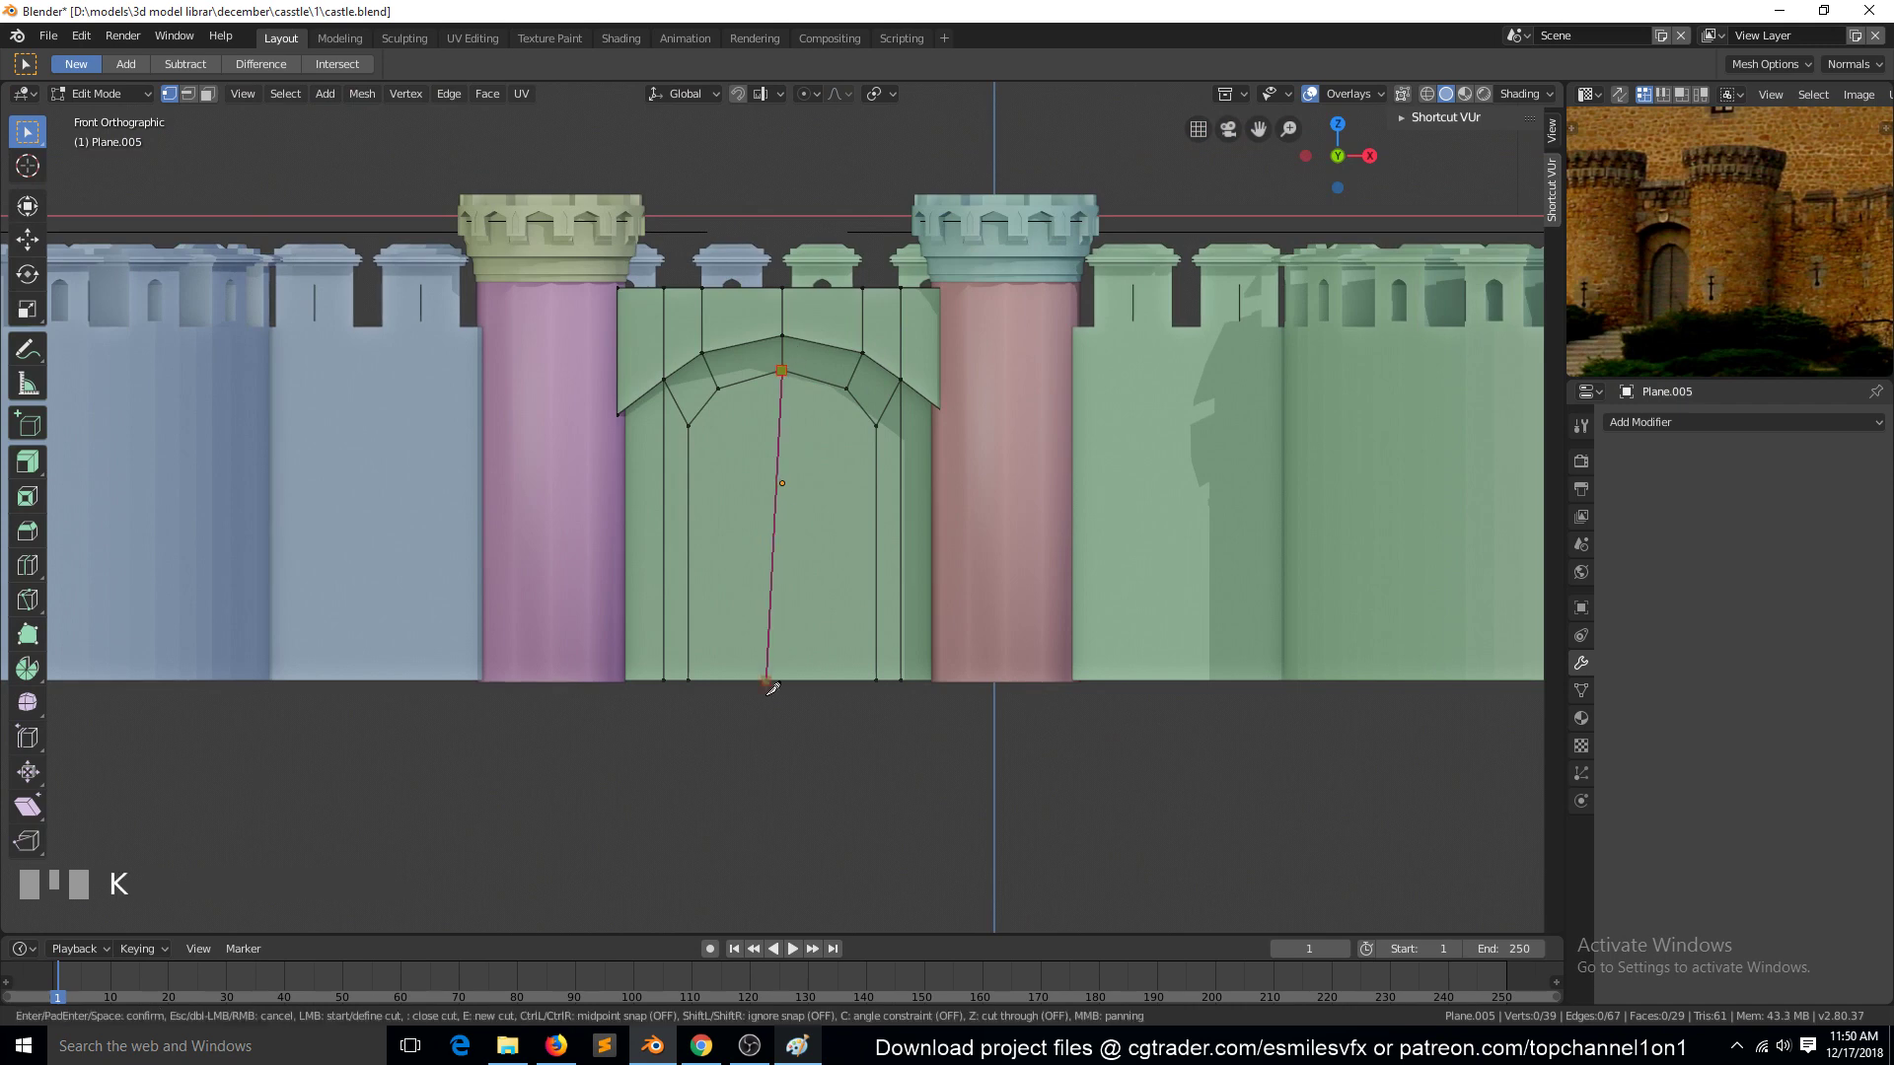
click(780, 681)
key(space)
Step: Delete the left half's vertices in wireframe, then return to solid shading
key(shift+z)
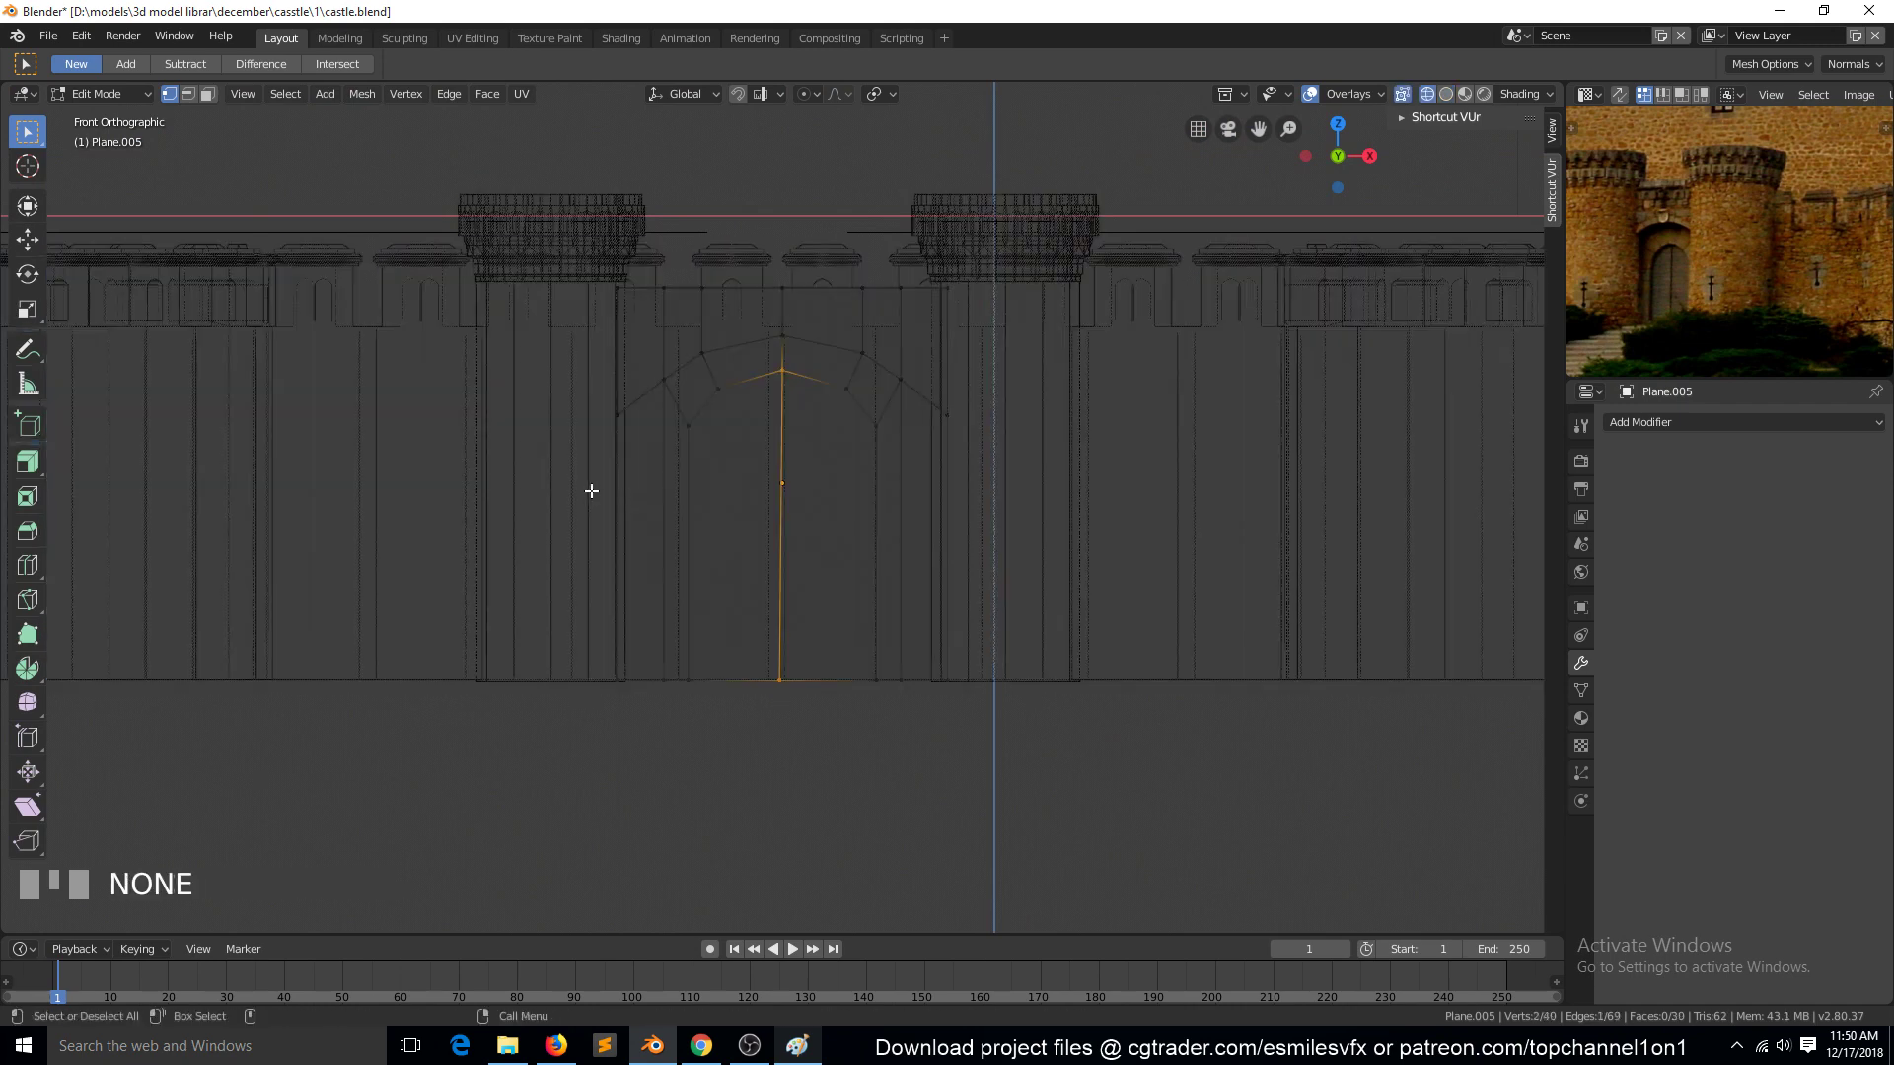
key(alt+a)
drag(512, 208, 766, 674)
key(x)
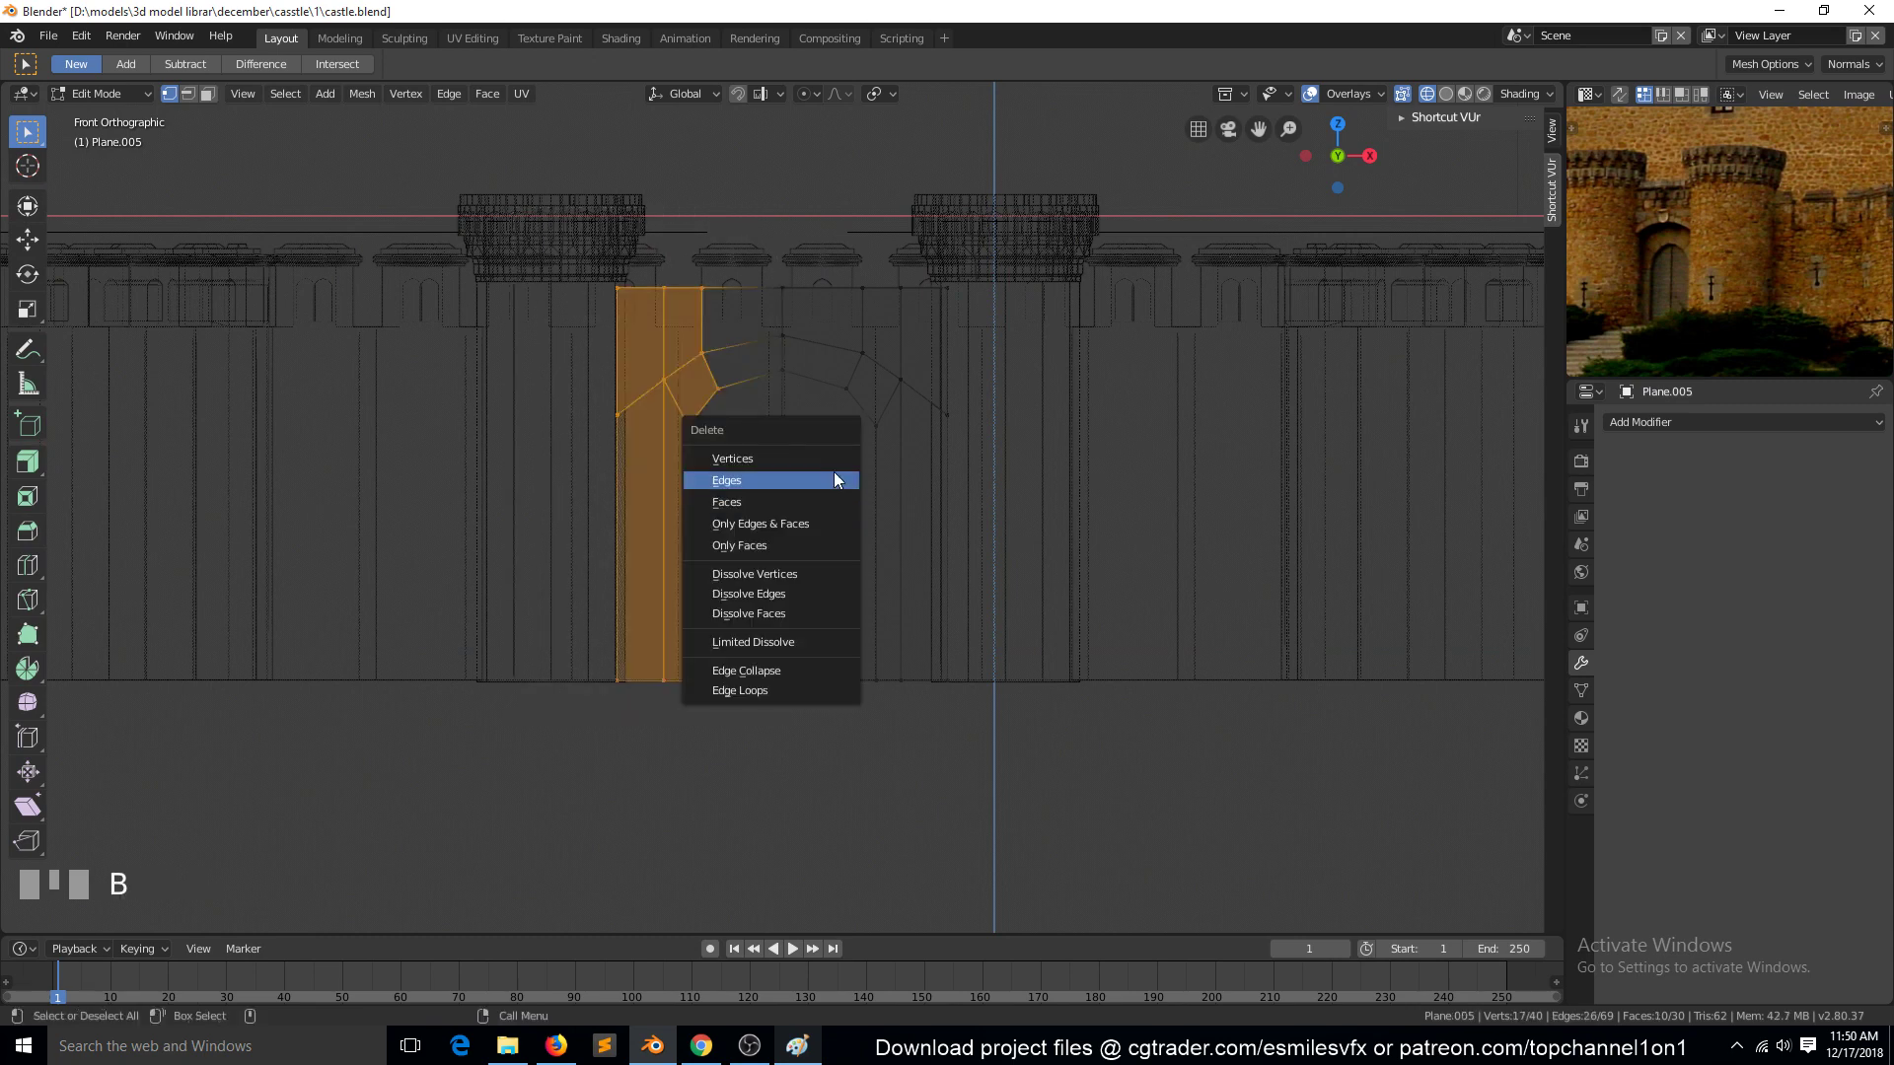
click(832, 456)
key(Tab)
key(z)
click(1034, 487)
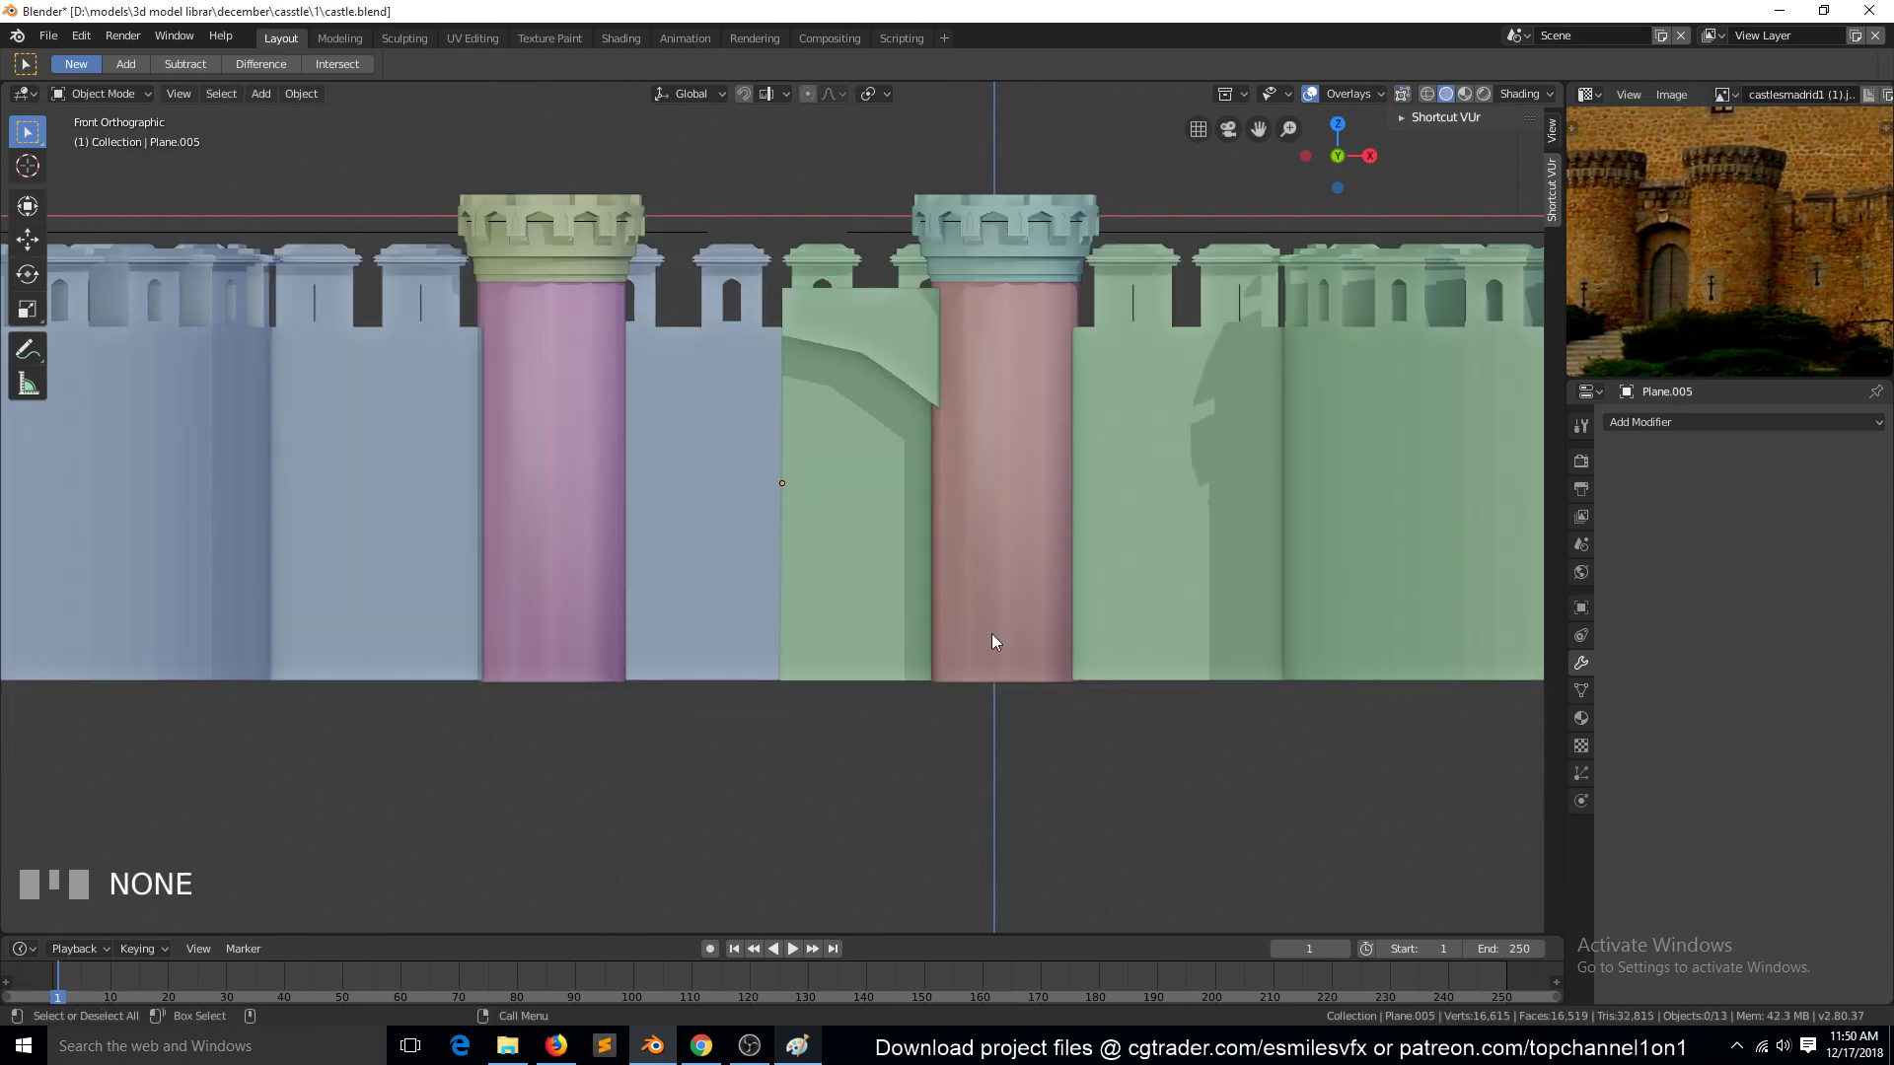
Step: Straighten the centre vertex line by scaling it to zero on X
key(Tab)
alt+click(783, 410)
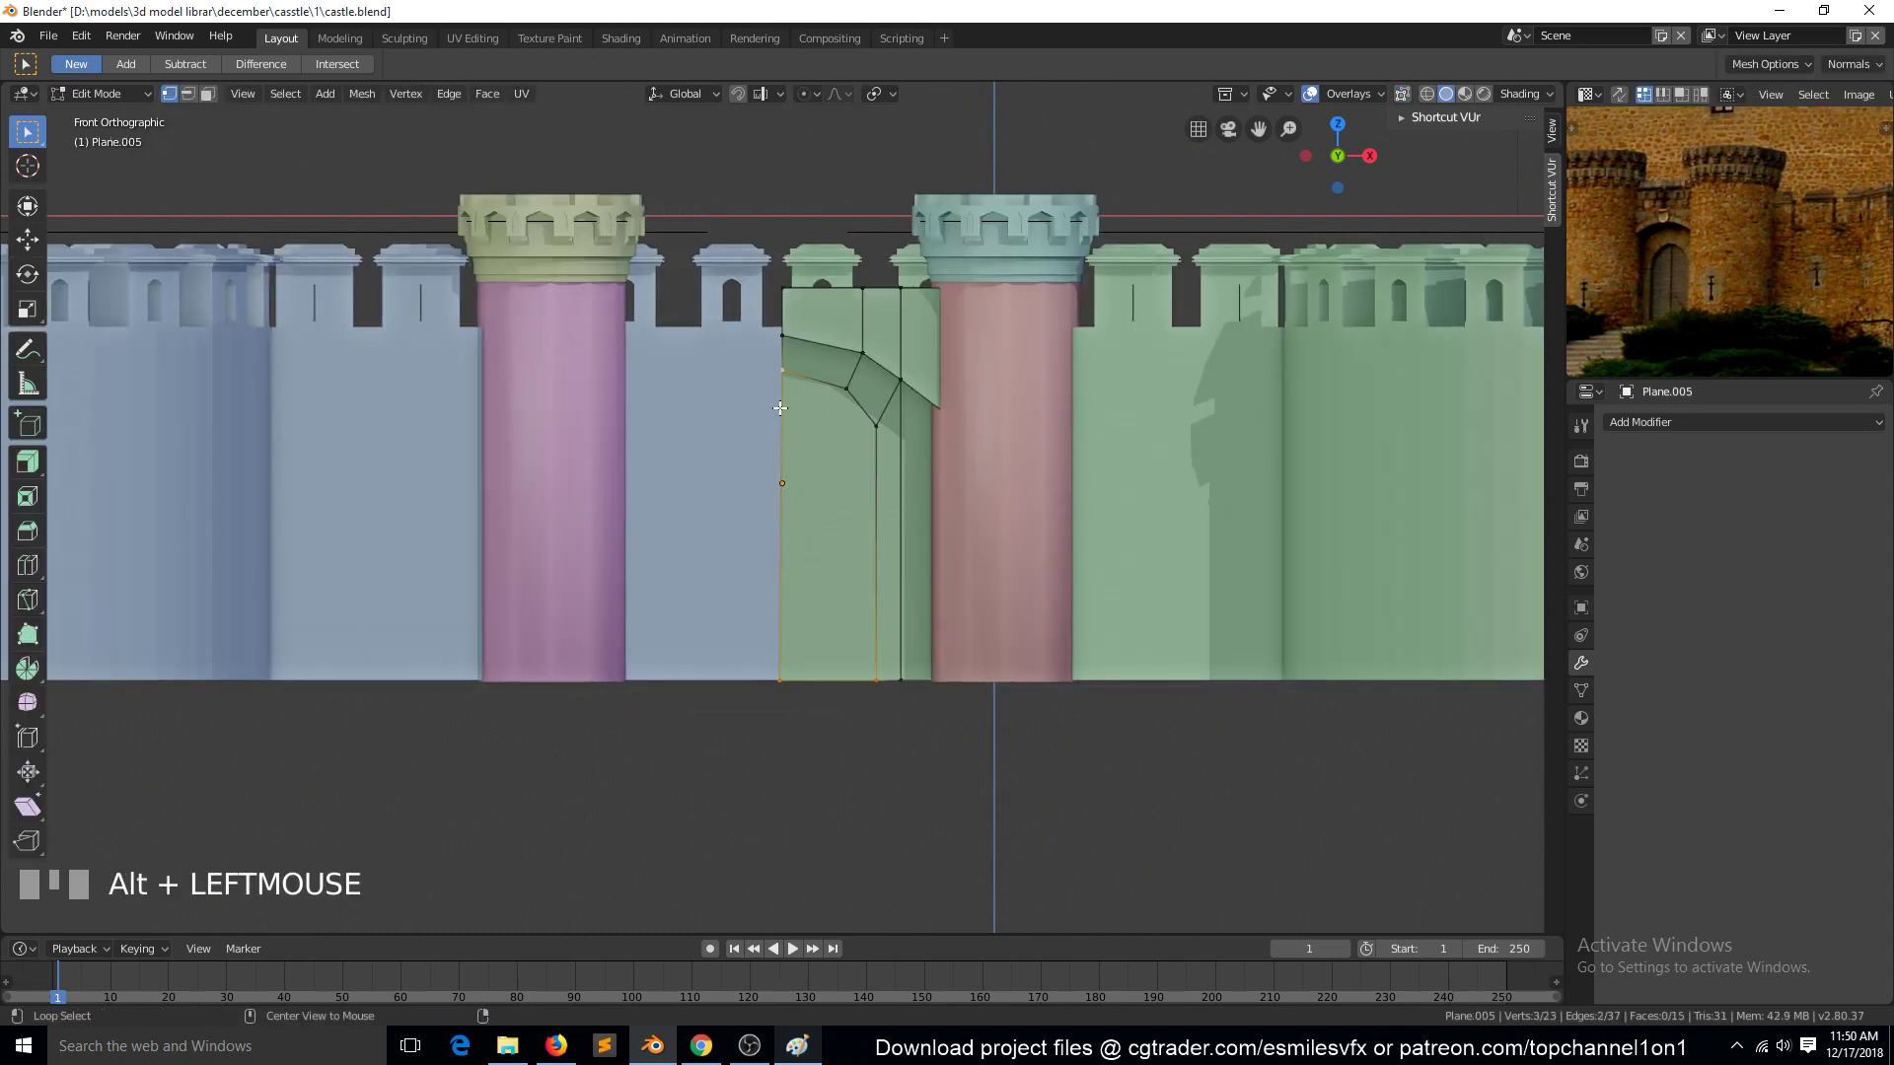
shift+click(781, 336)
alt+shift+click(839, 348)
key(s)
key(x)
key(0)
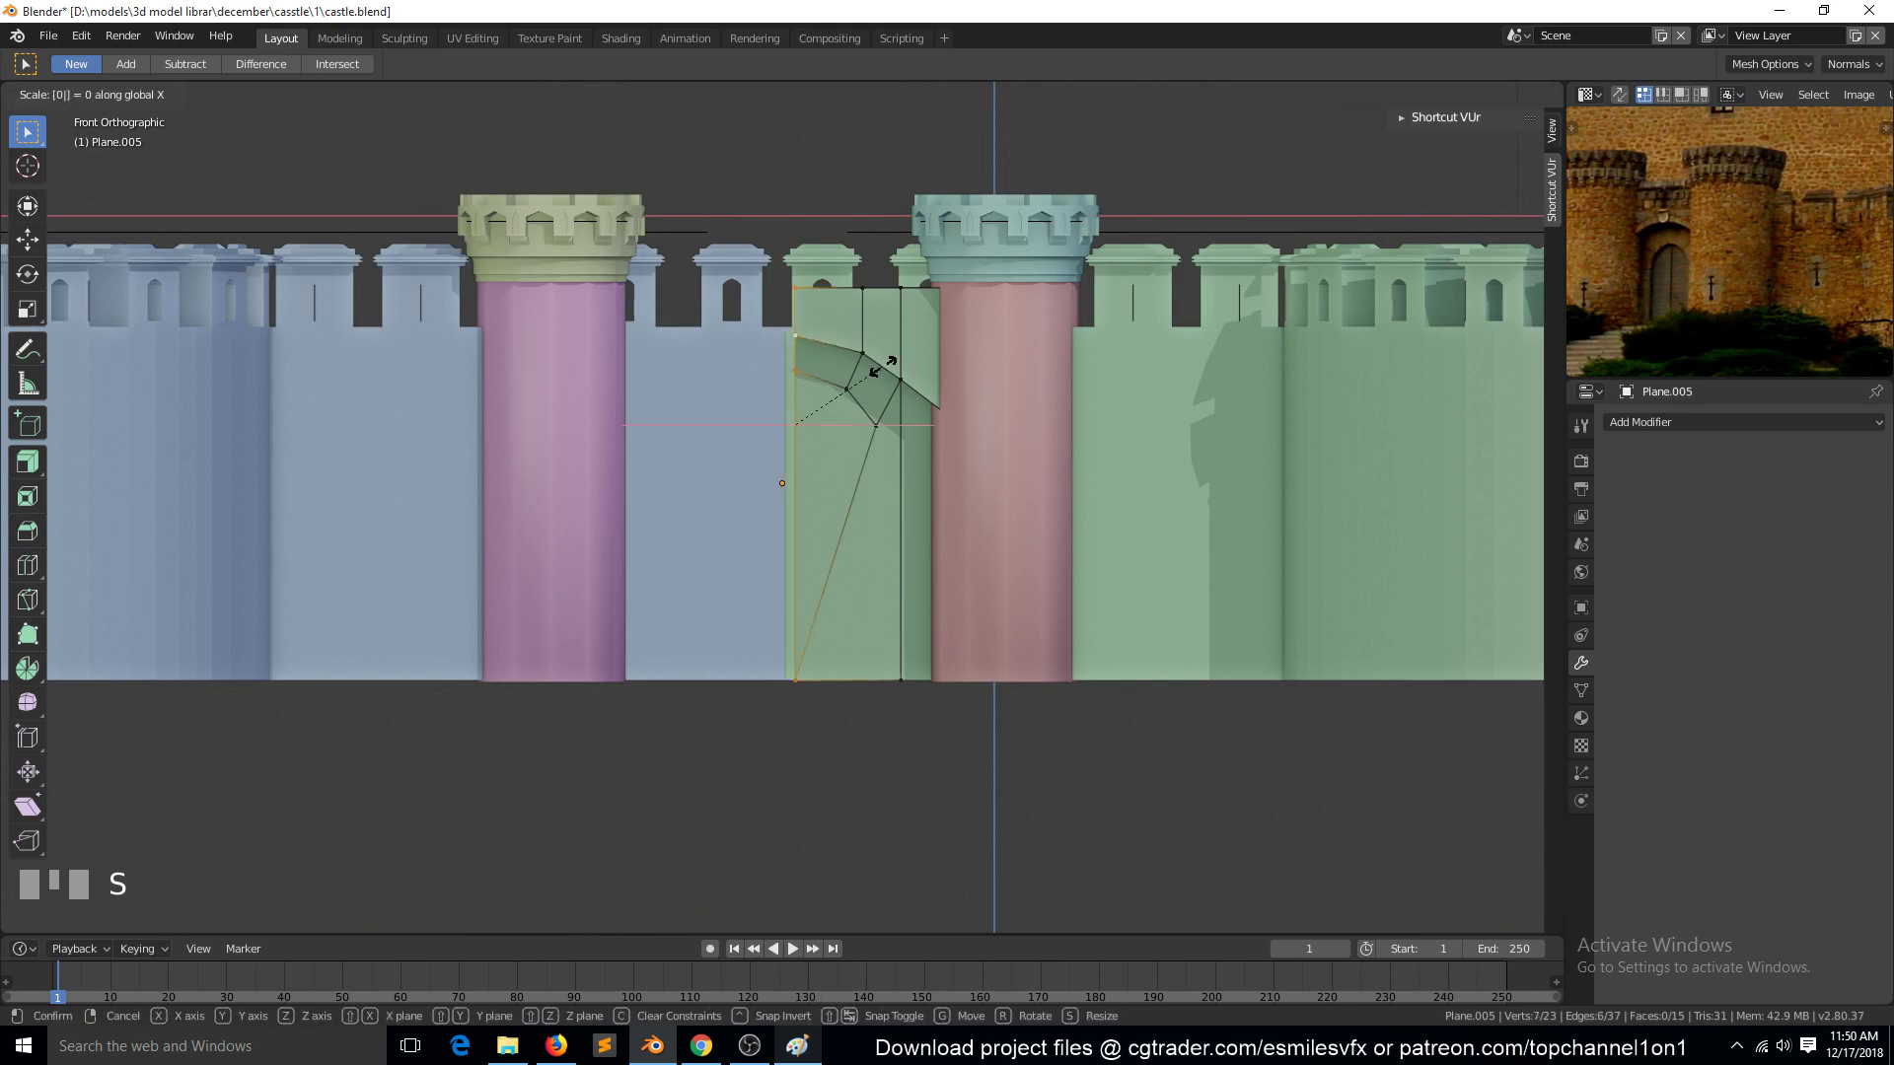
key(Return)
shift+click(868, 643)
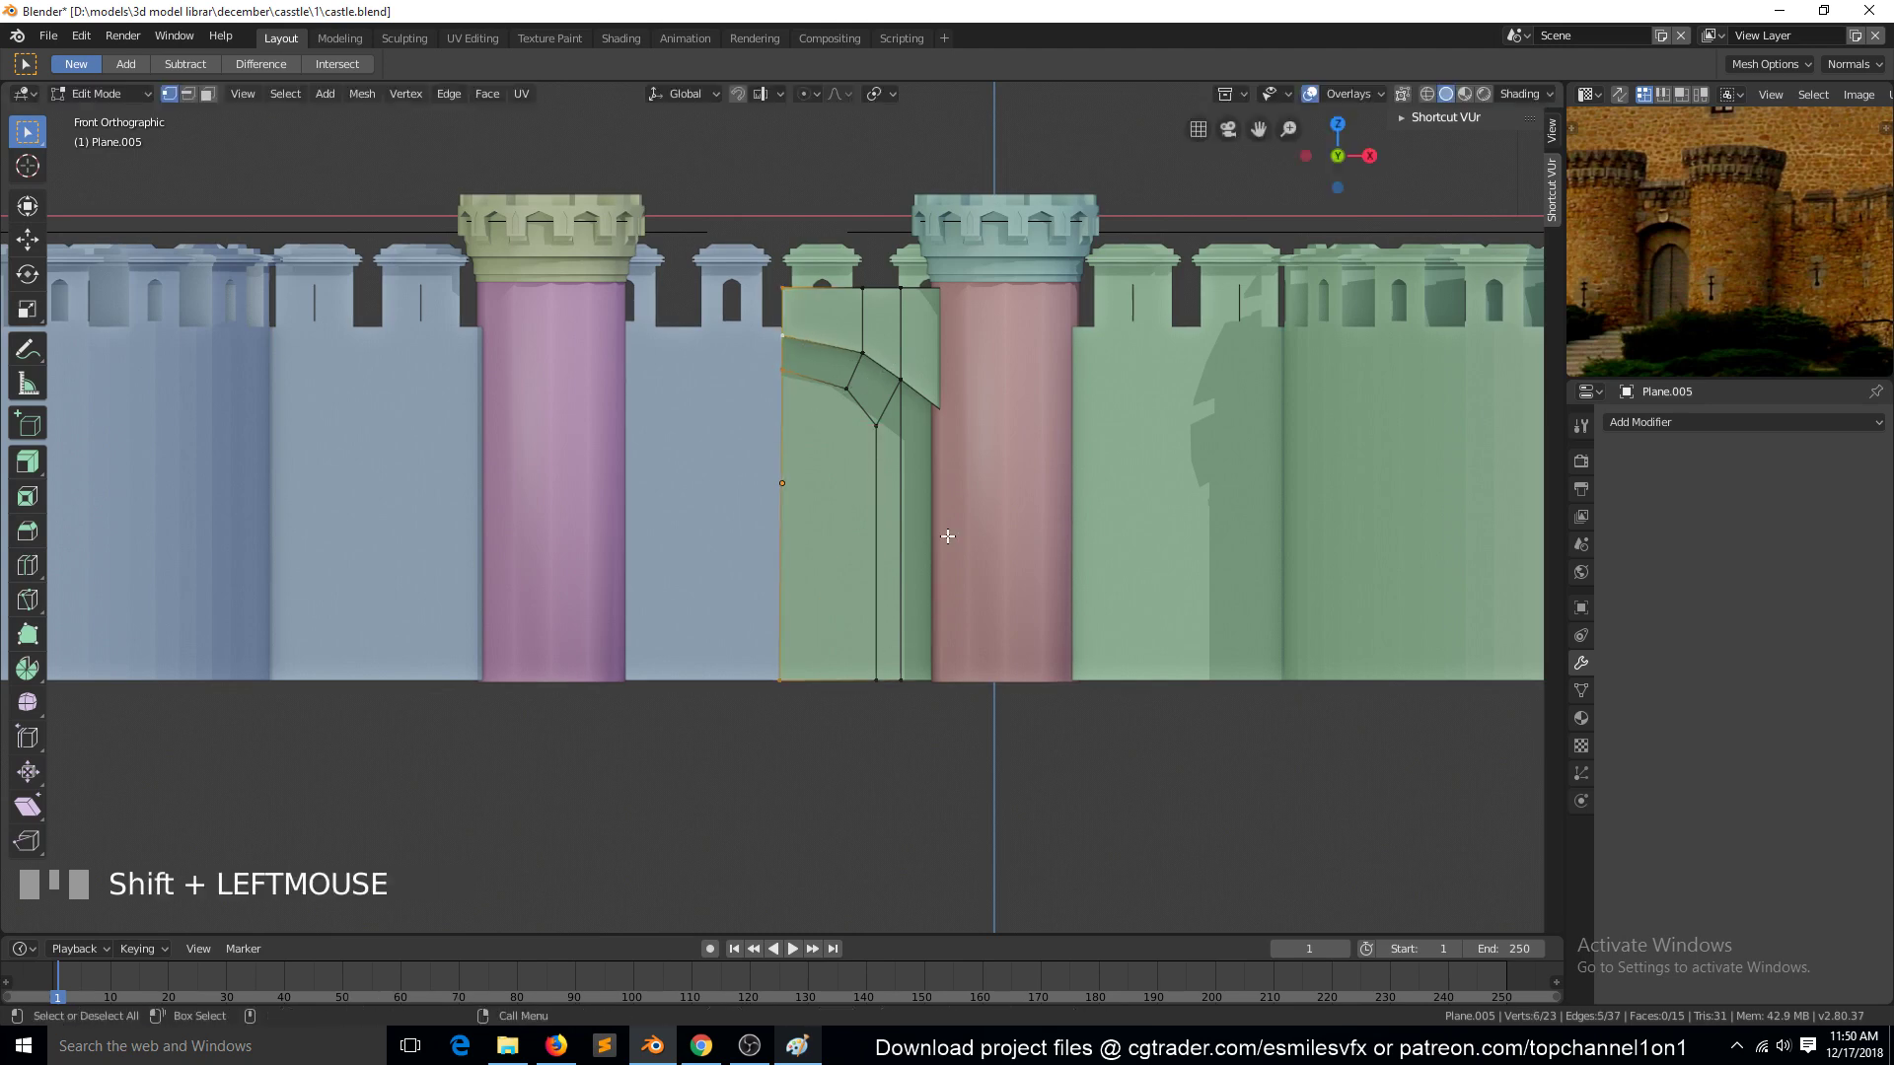
Step: Scale the remaining centre vertices to zero width on X and return to object mode
key(s)
key(x)
key(Return)
key(Tab)
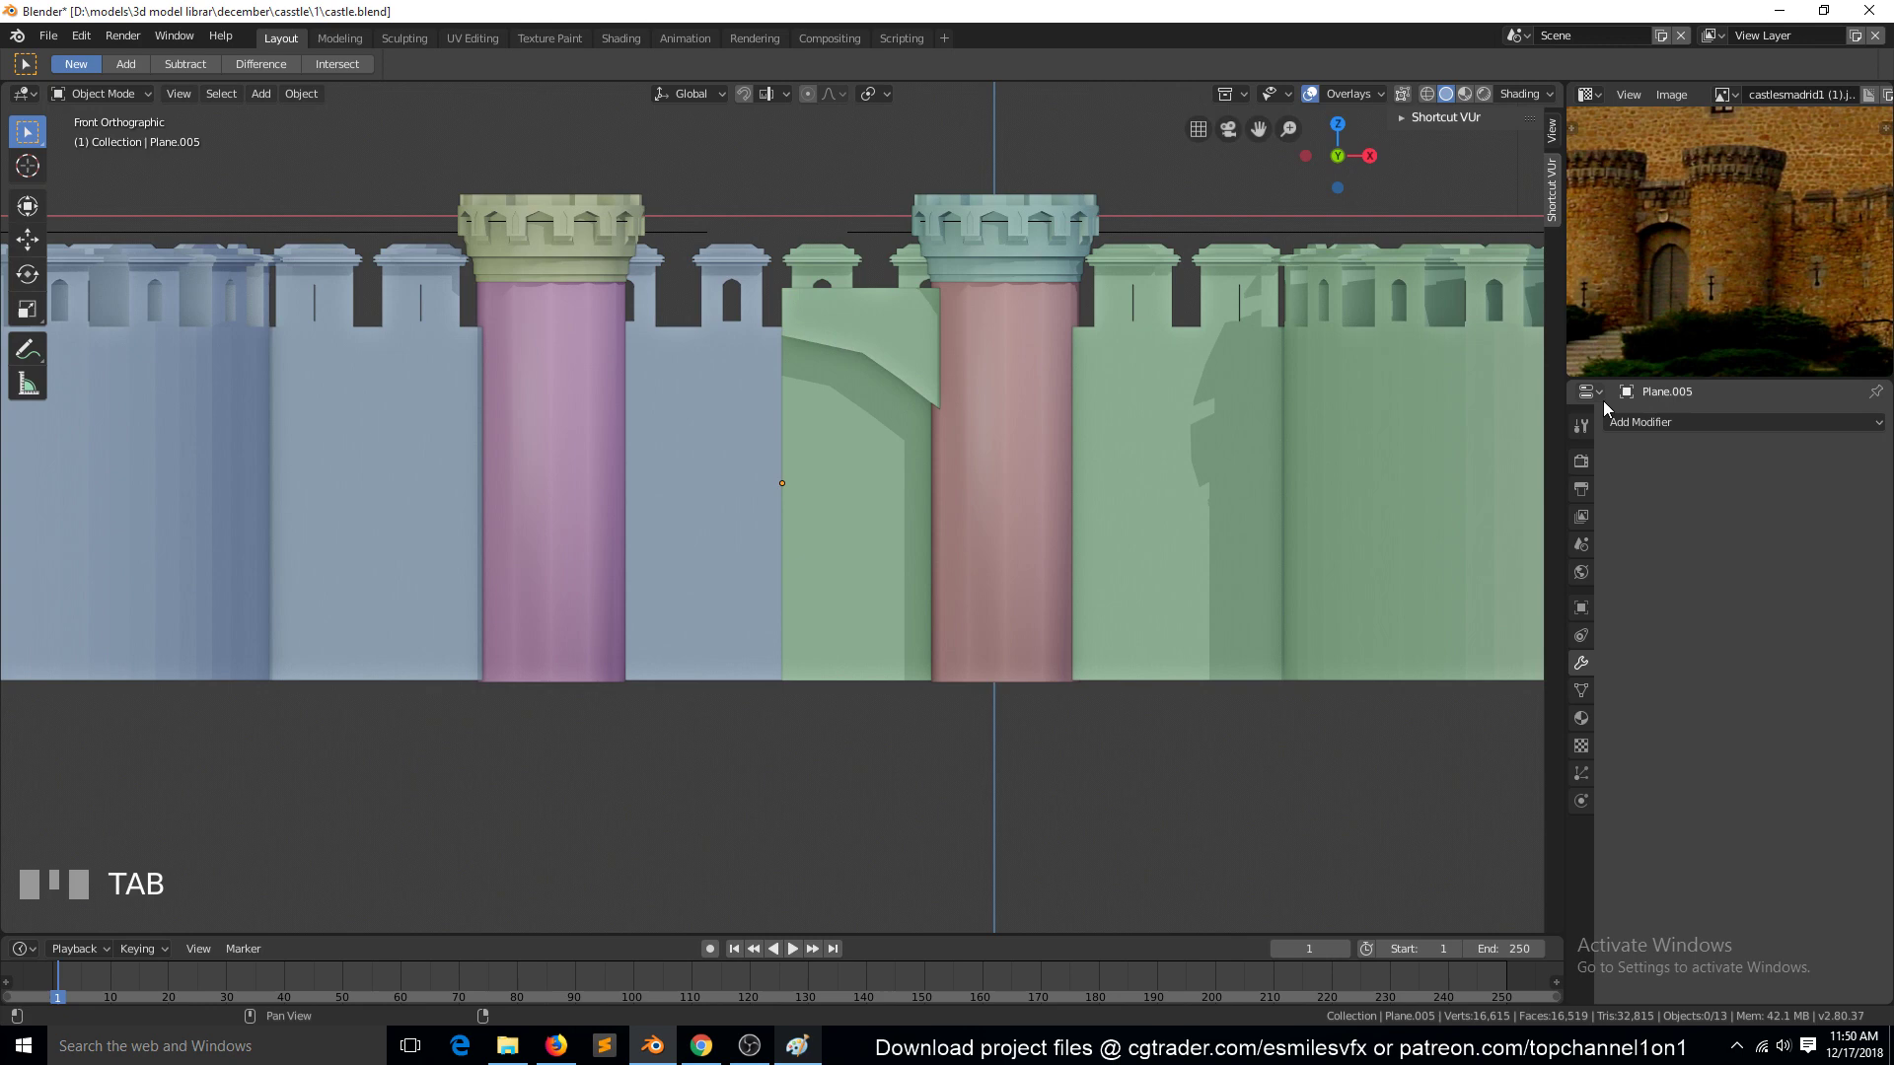
Step: Add an X-axis Mirror modifier to restore the wall's left half
click(1752, 424)
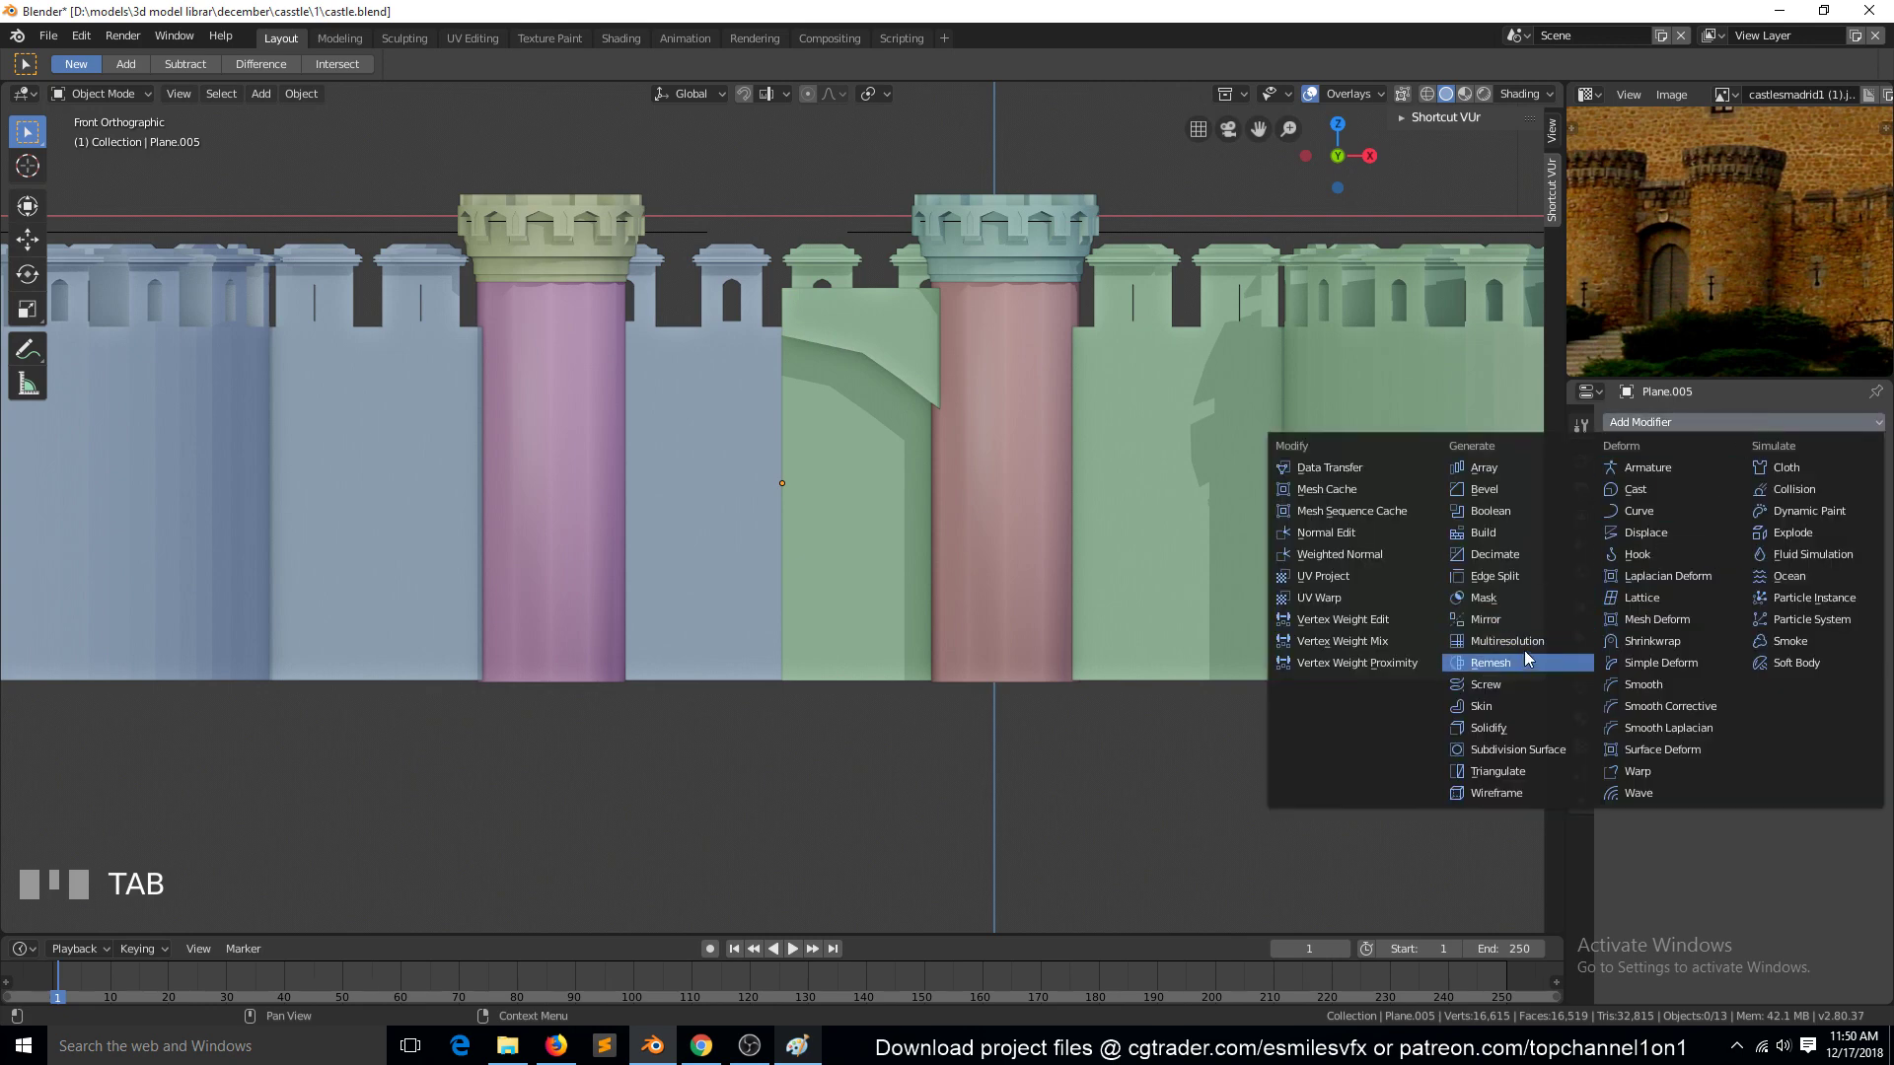
click(1530, 620)
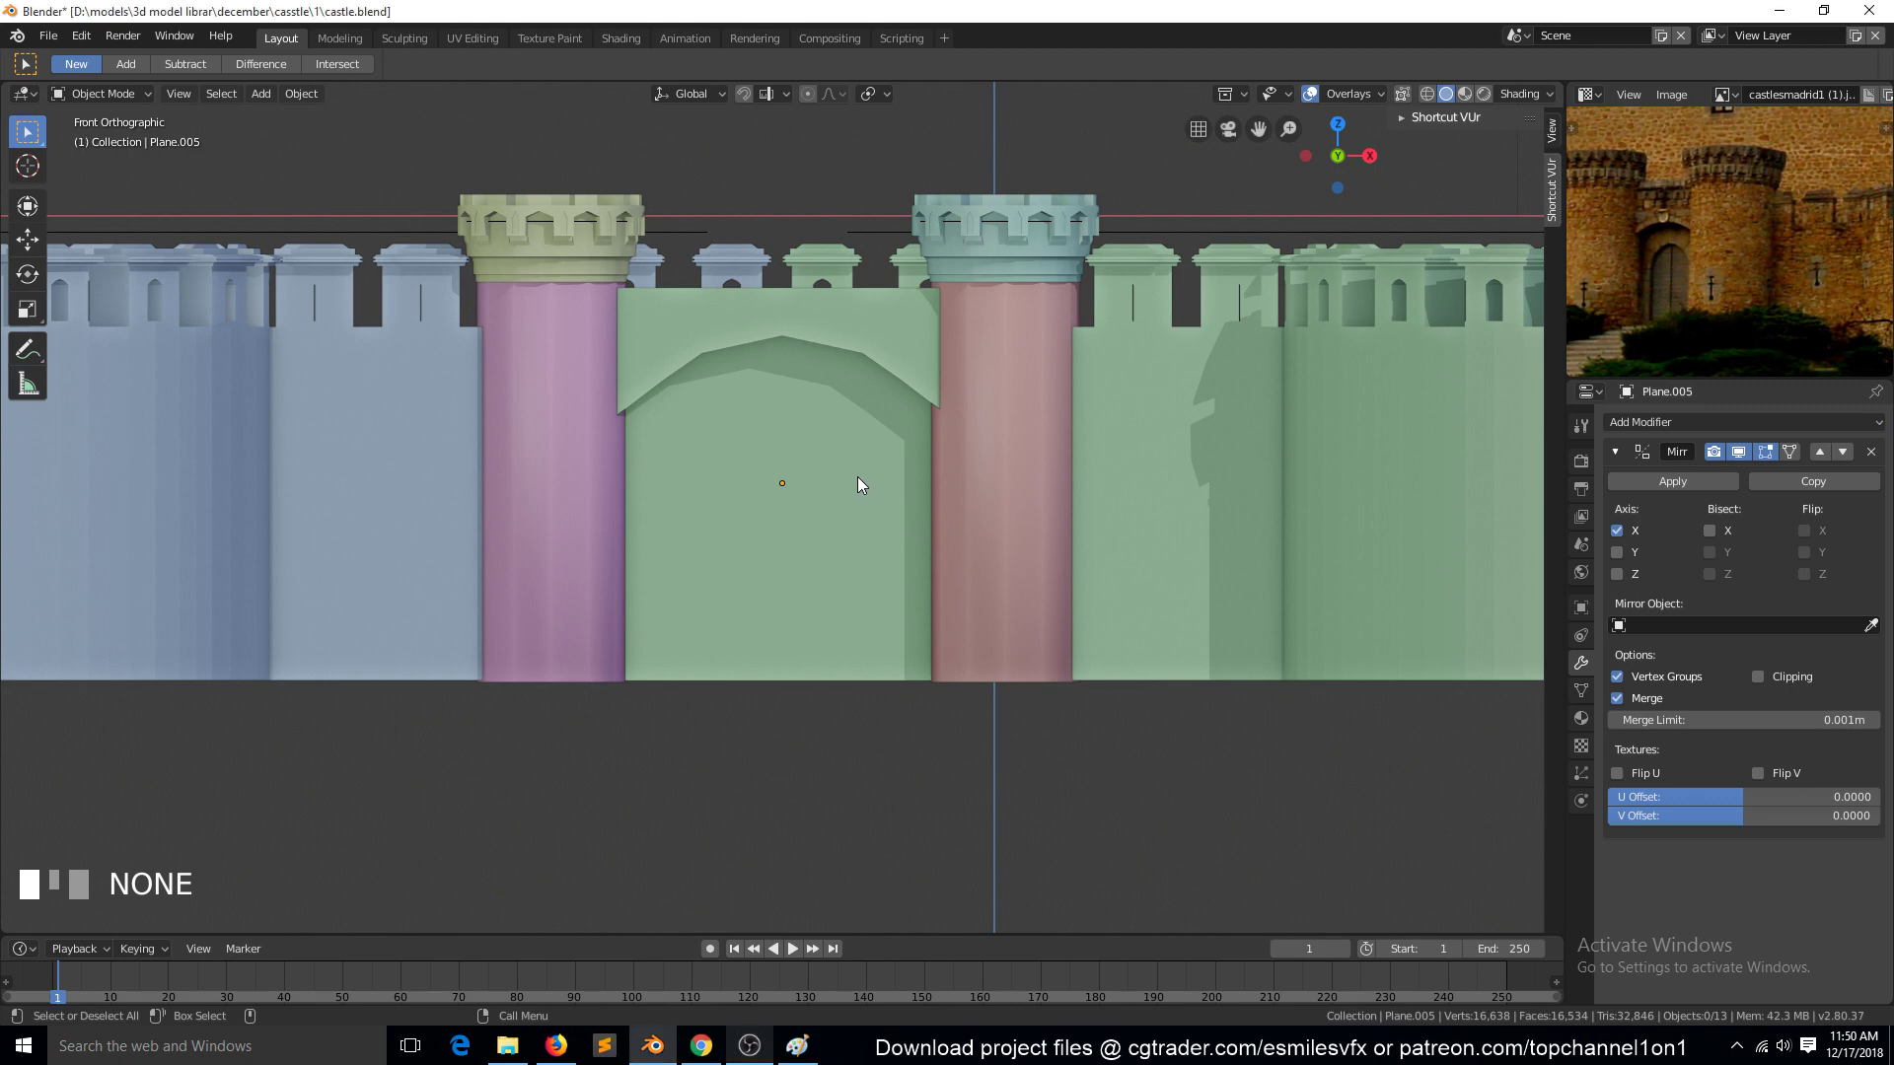
key(Tab)
scroll(909, 449, up, 3)
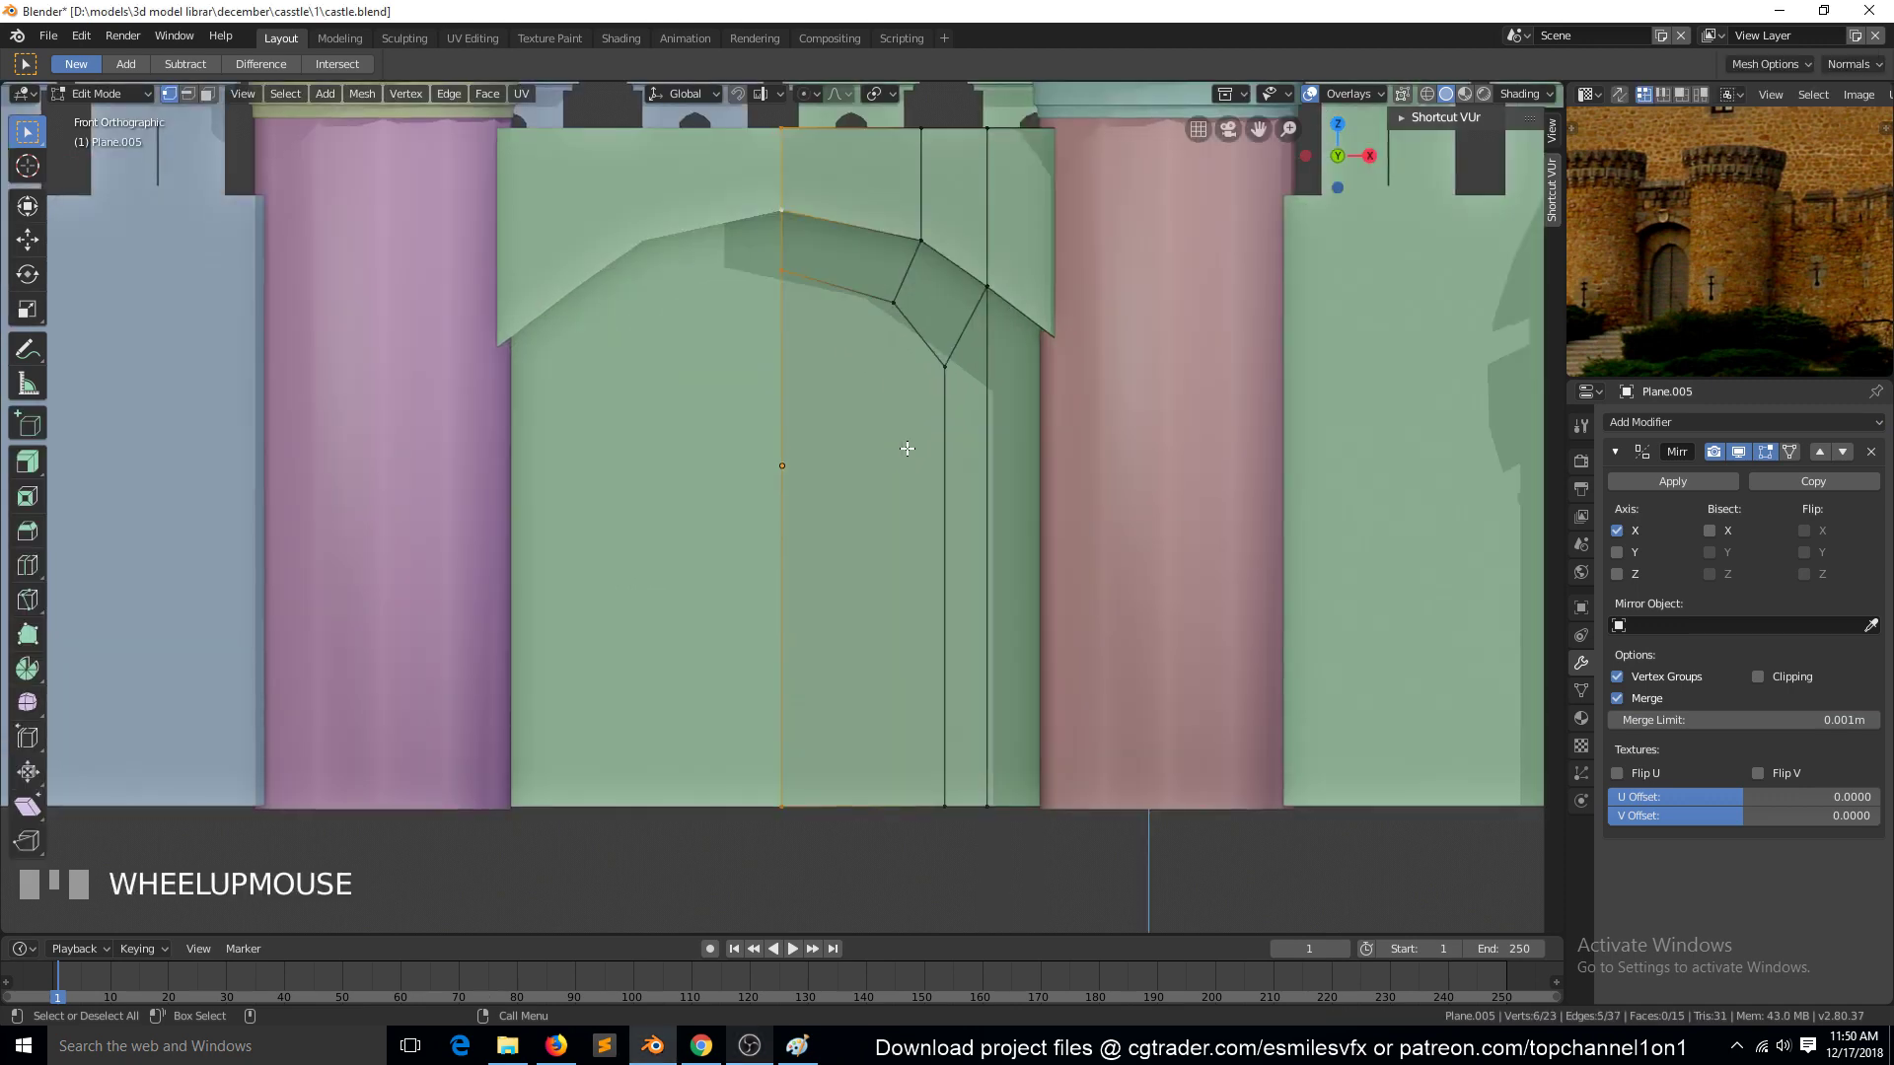
key(alt+a)
Step: Add a centred vertical edge loop through the arch band
key(ctrl+r)
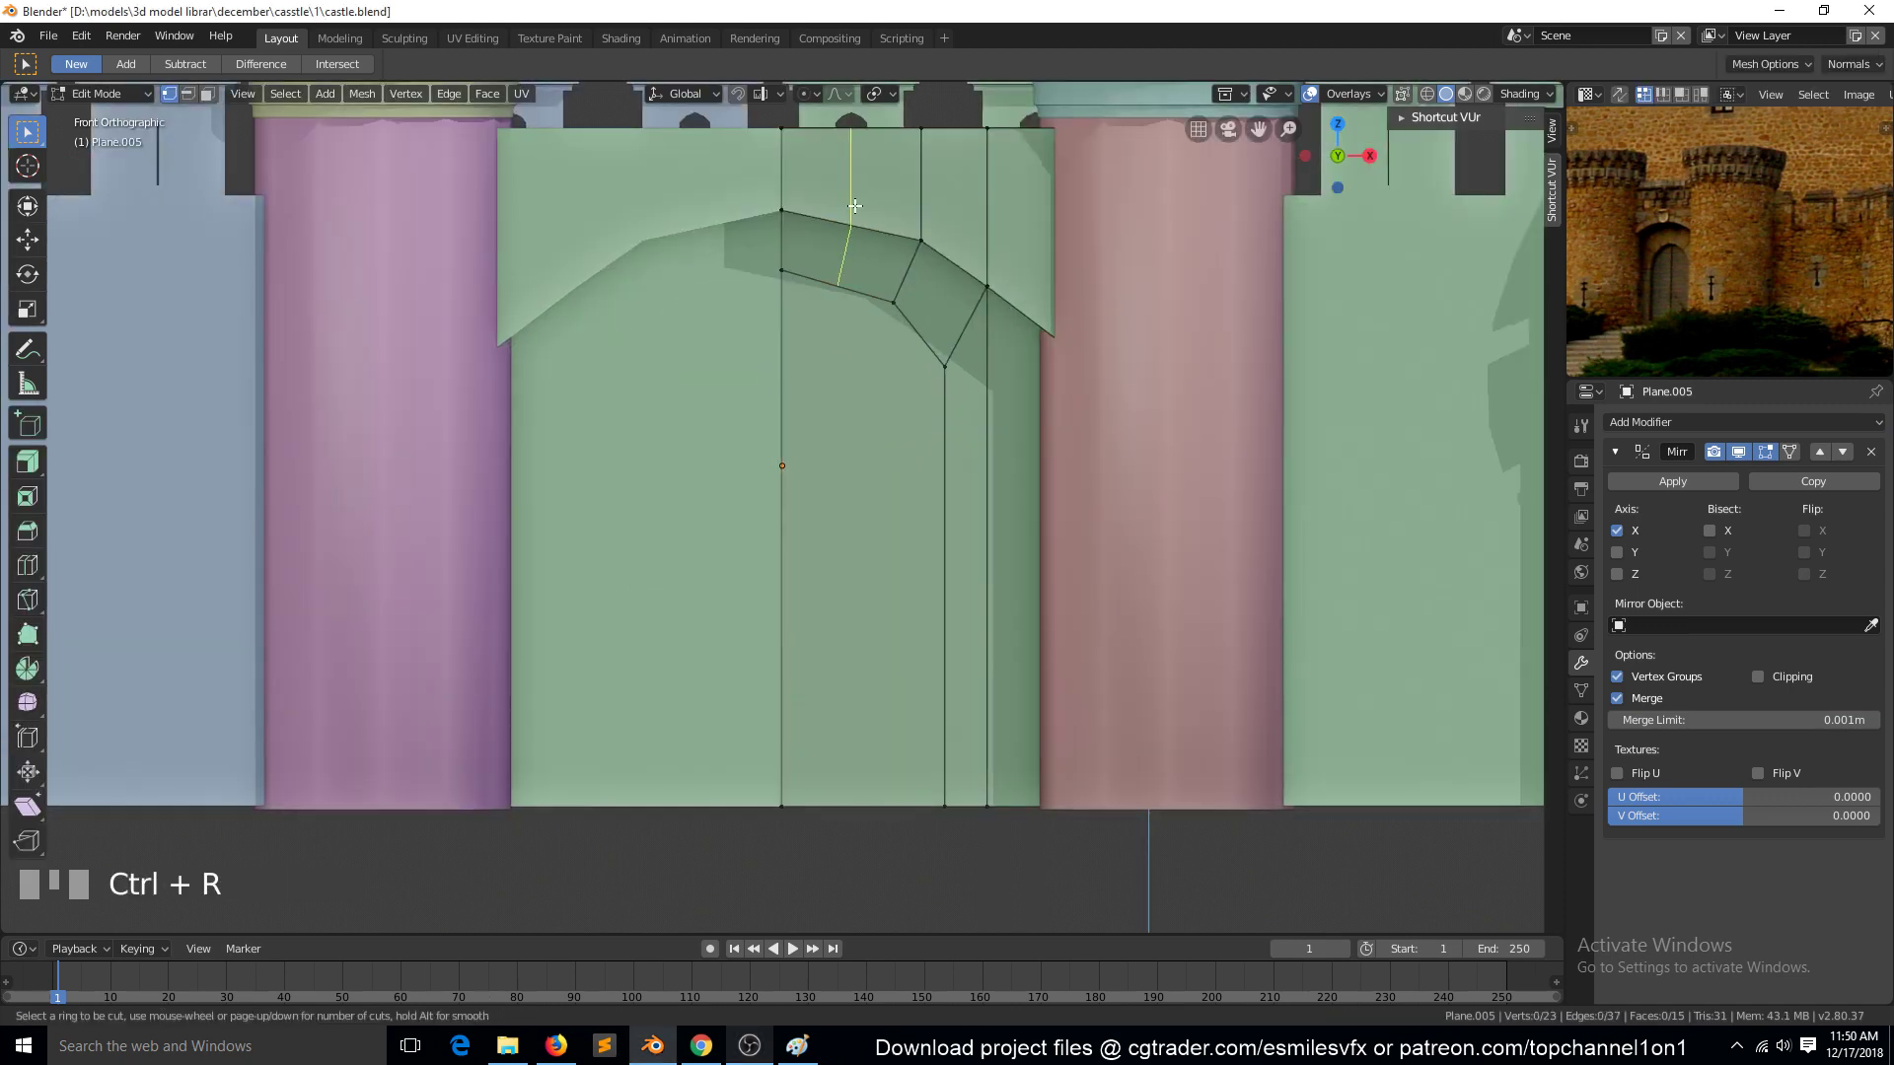
click(848, 212)
right_click(847, 222)
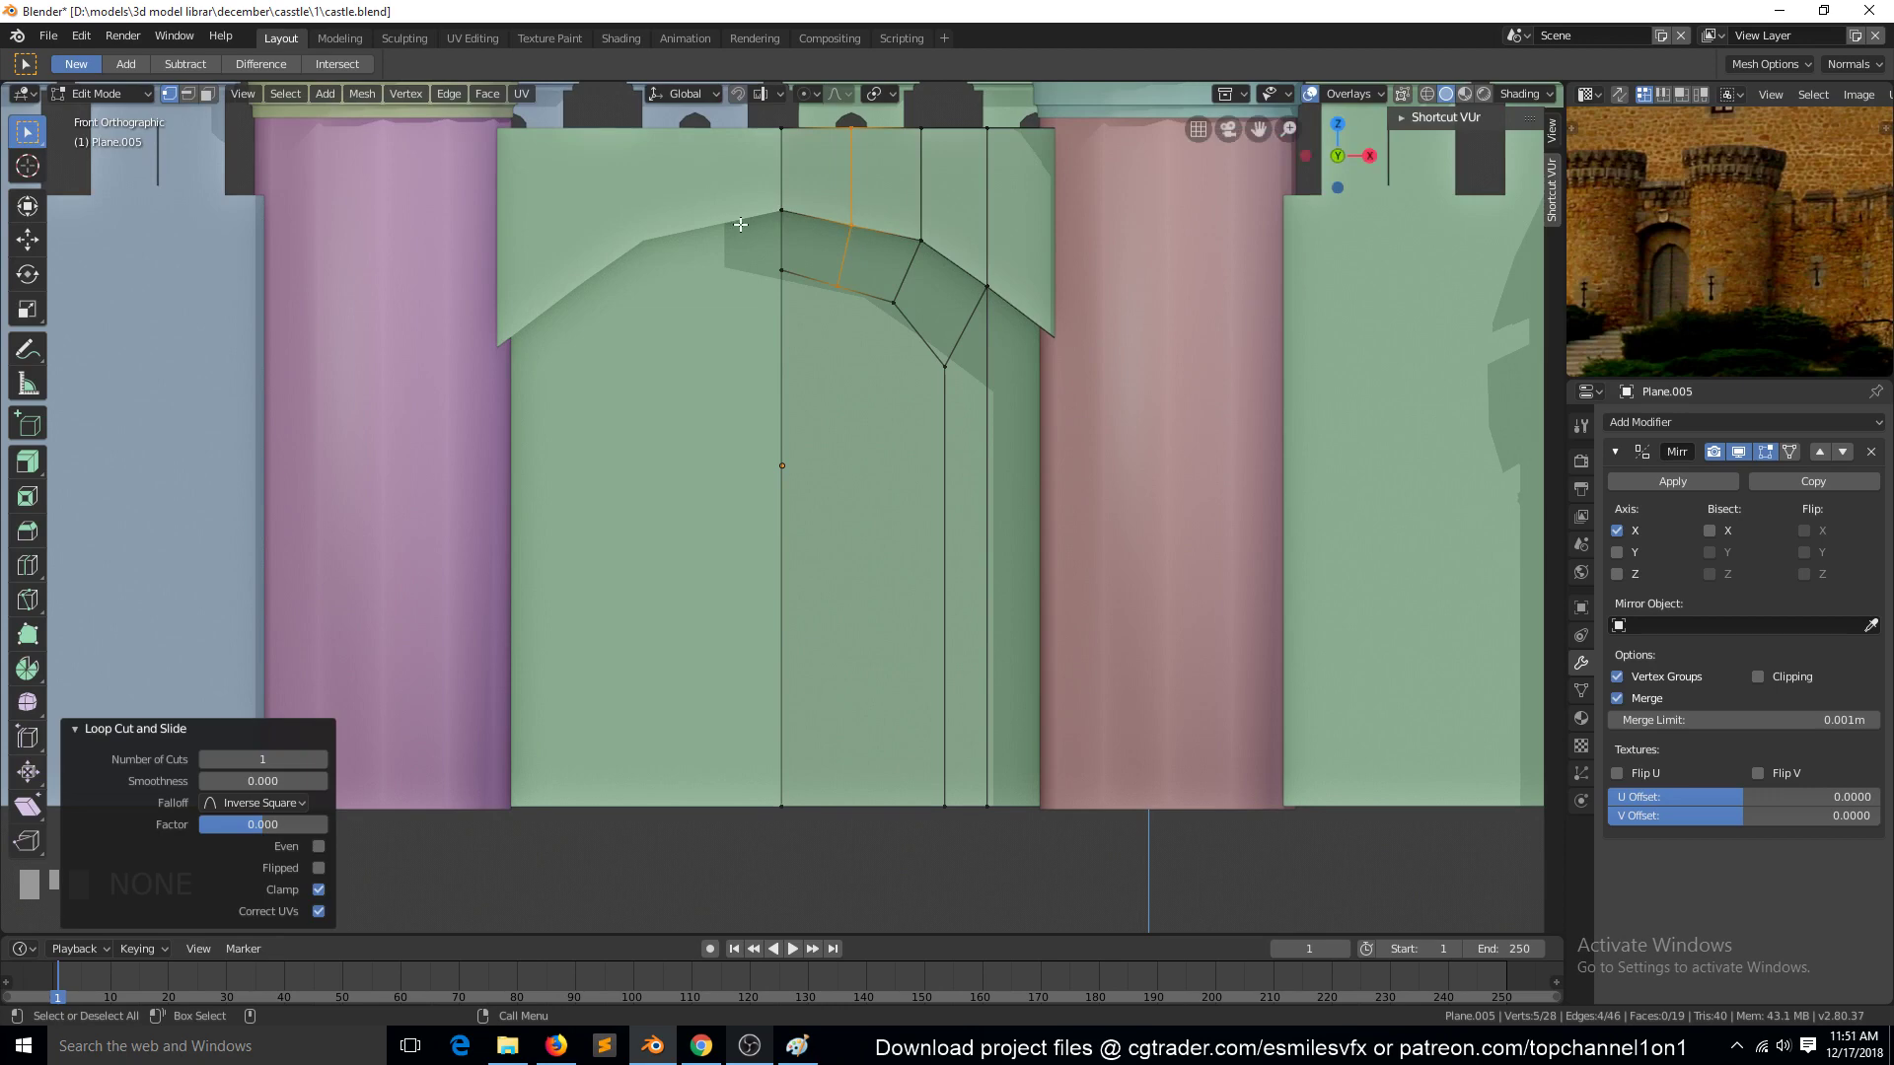
Step: In wireframe, raise the new arch-band vertex slightly
key(z)
click(612, 246)
key(c)
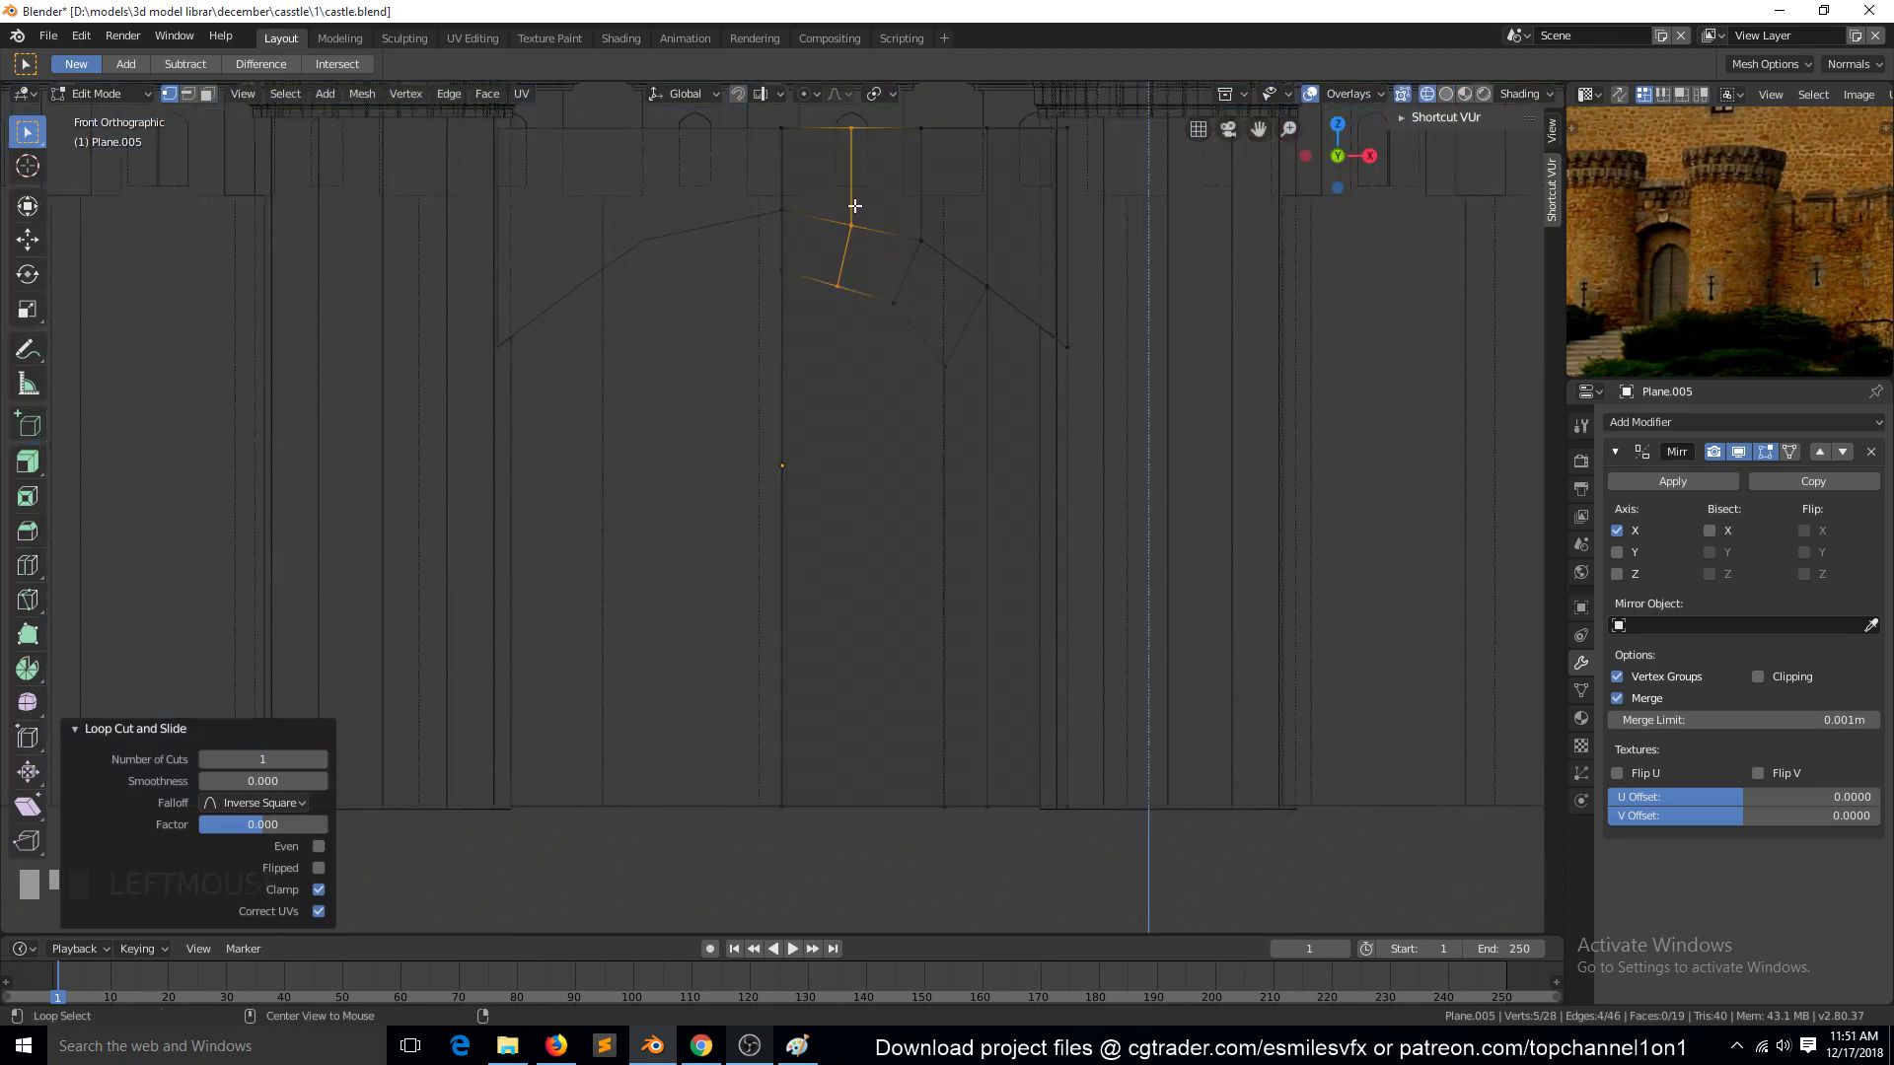
key(alt+a)
click(860, 225)
right_click(860, 227)
key(g)
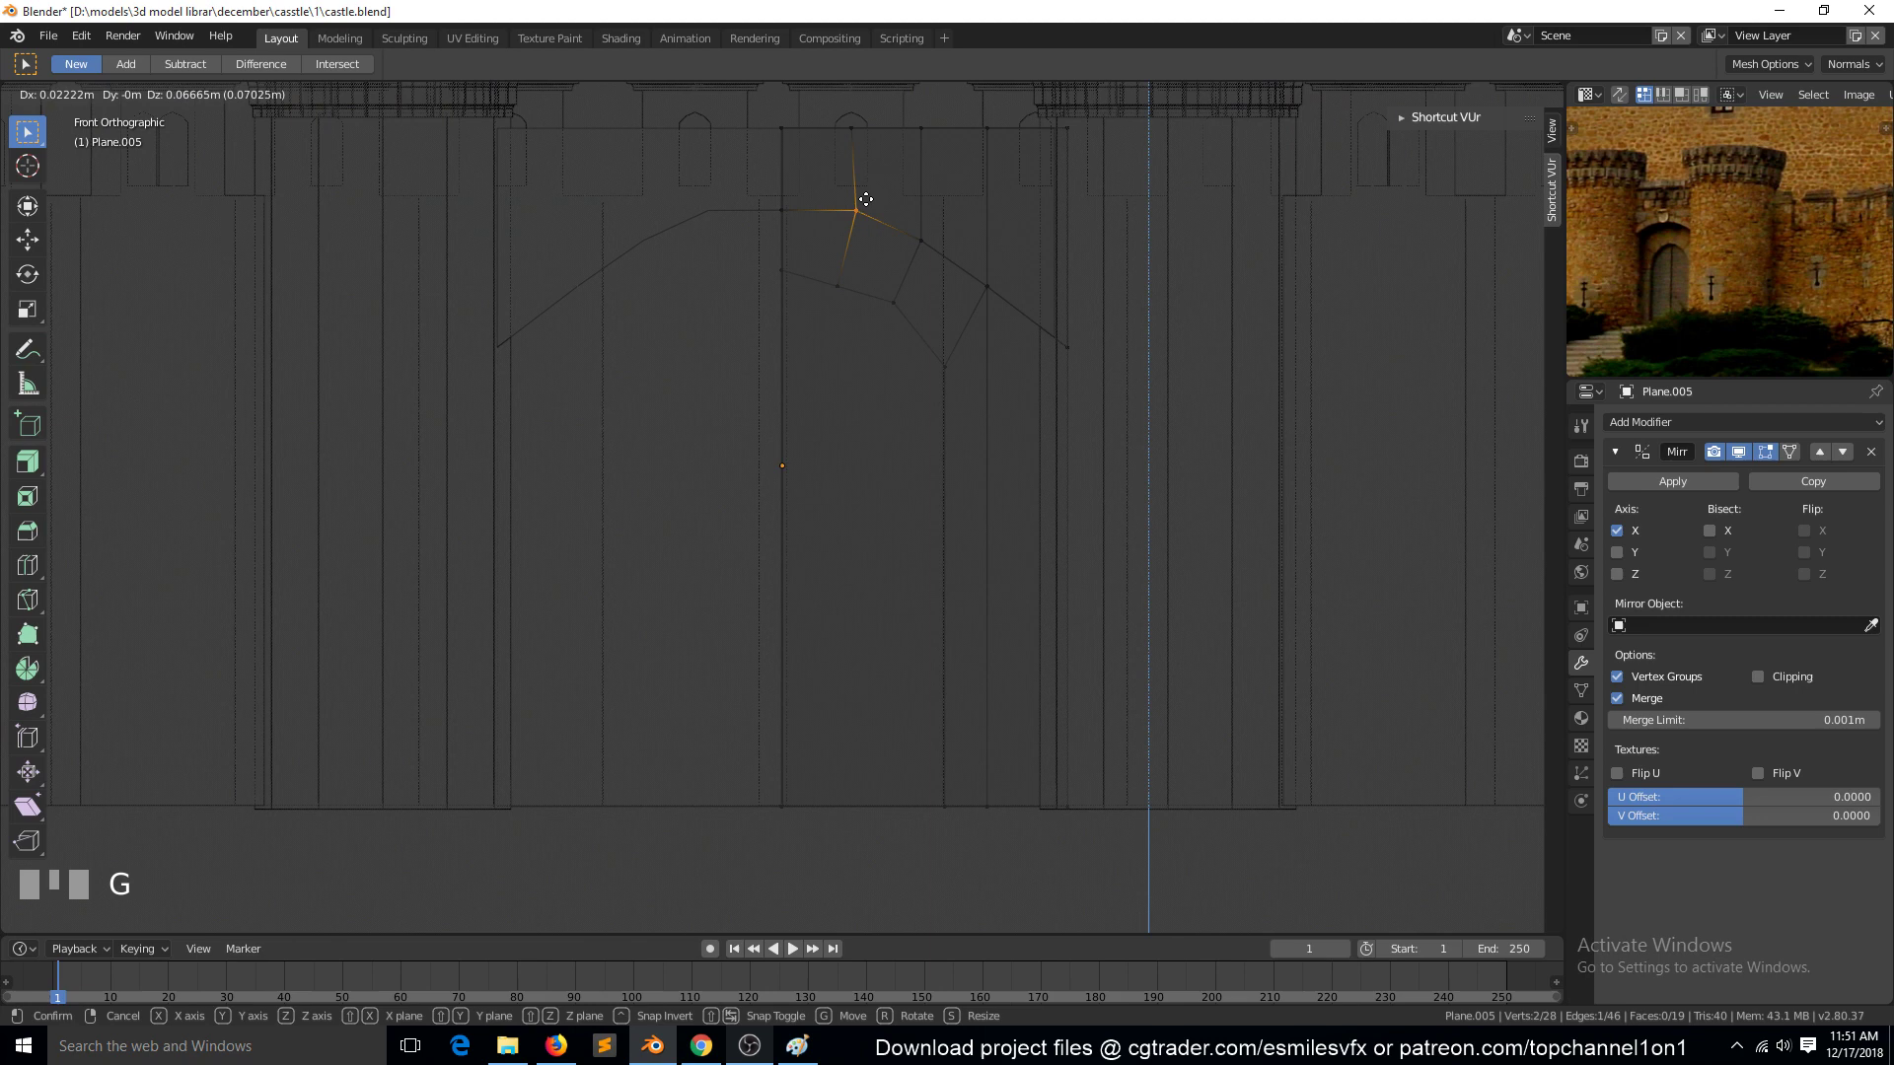
click(865, 204)
key(alt+a)
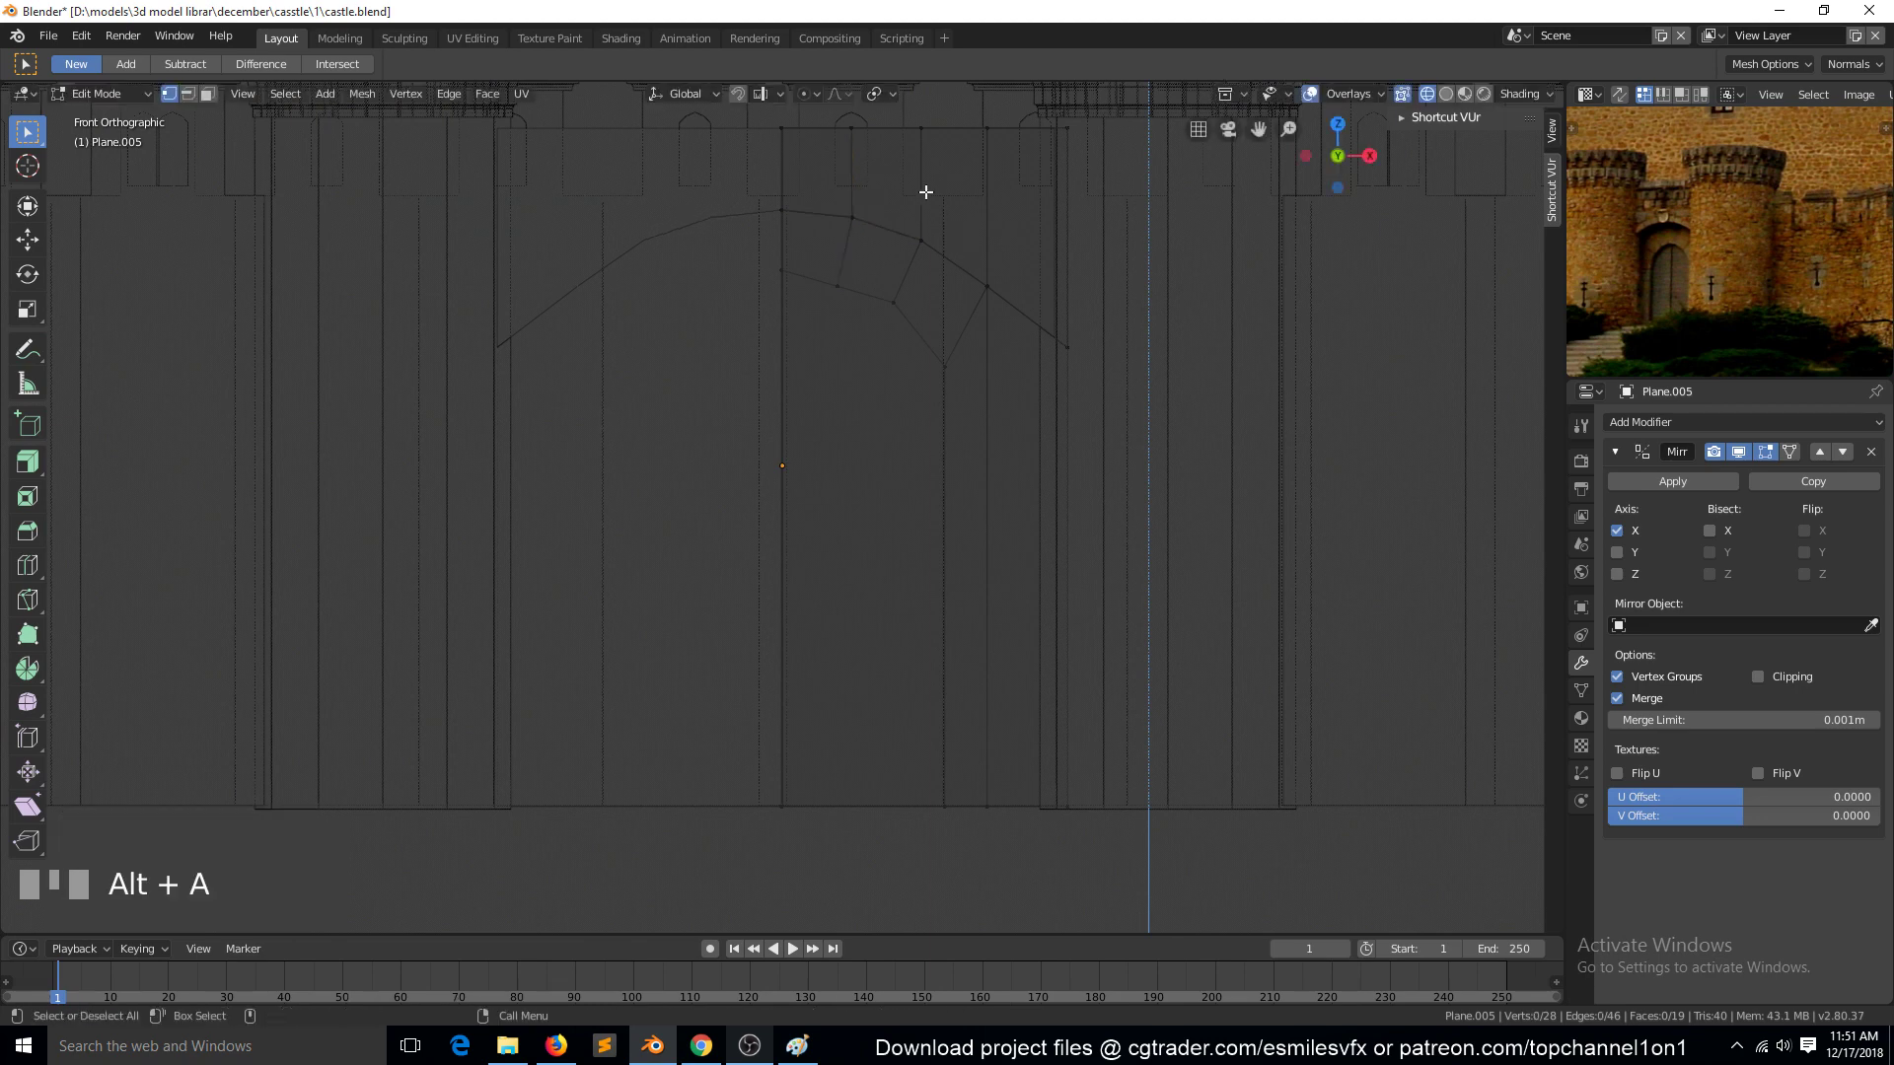
Step: Slide two arch vertices along their edges to even the segments, then restore solid shading
click(947, 371)
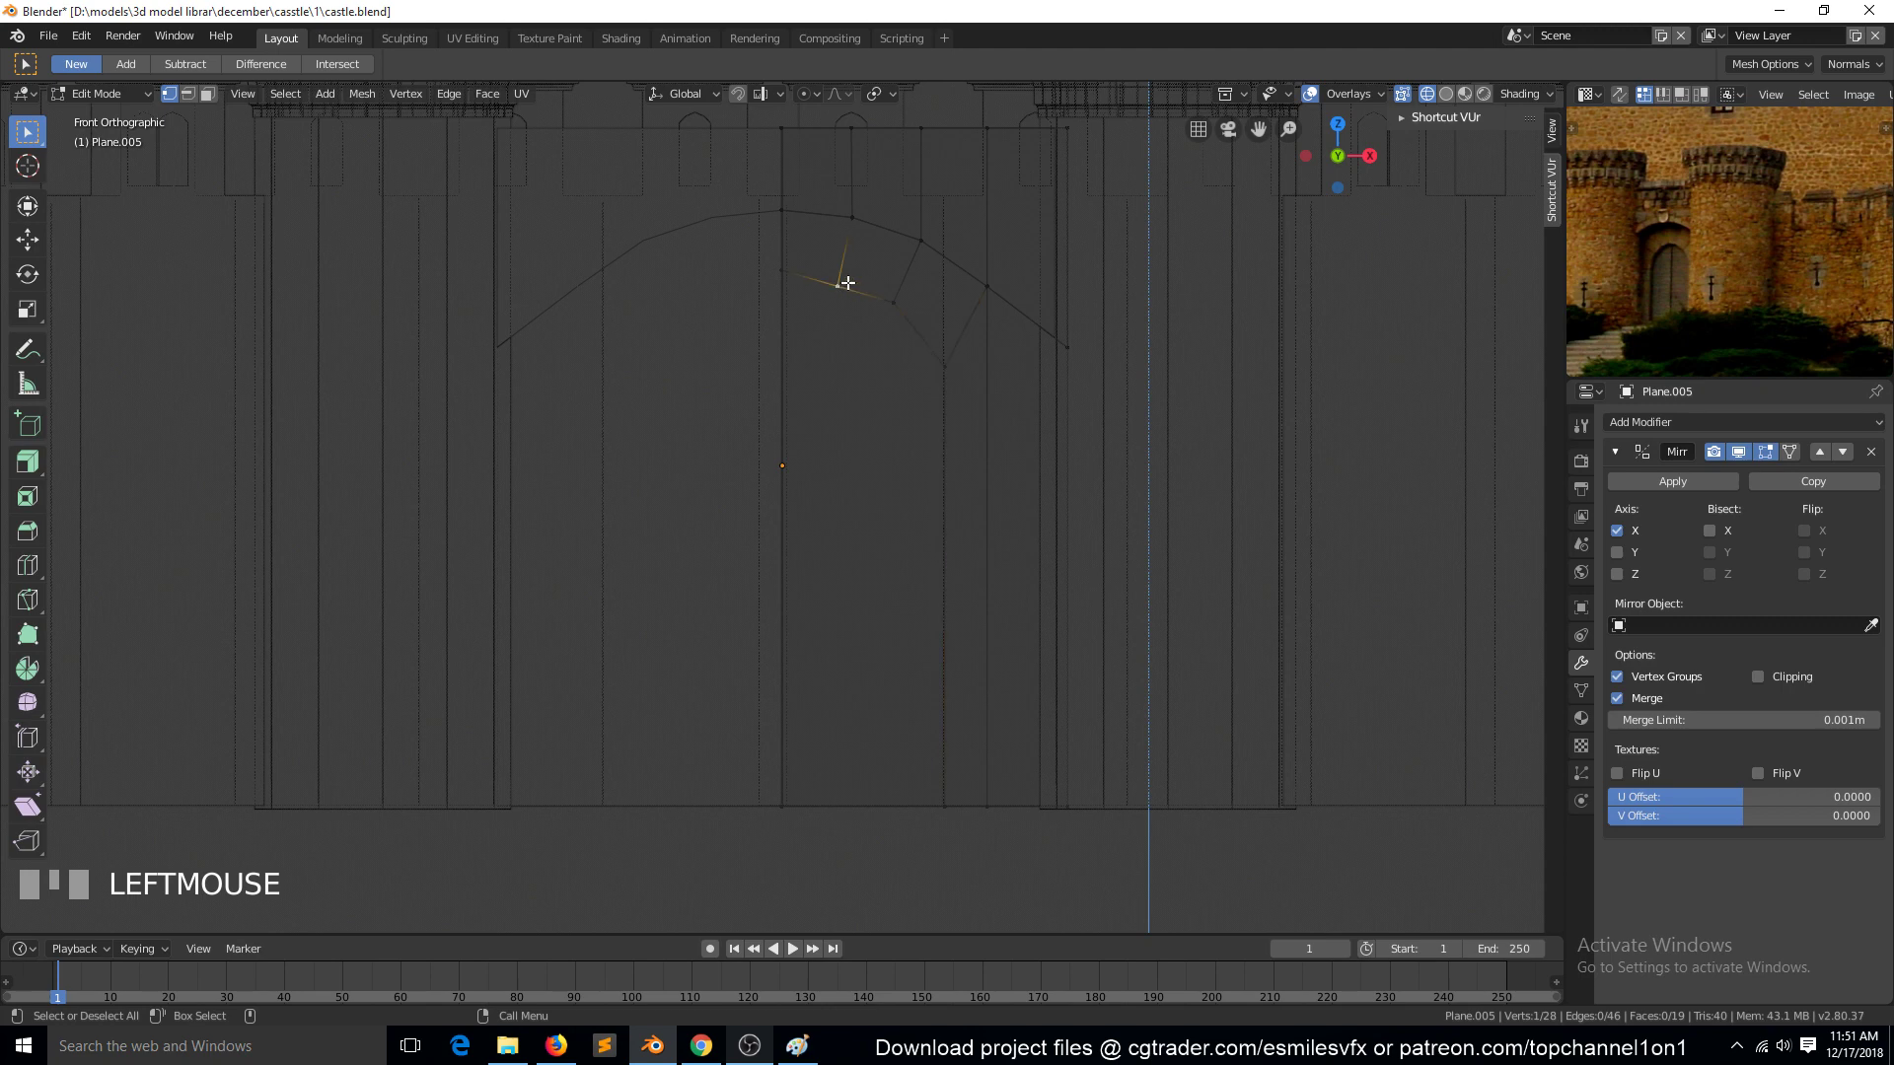
key(g)
right_click(869, 258)
key(g)
key(g)
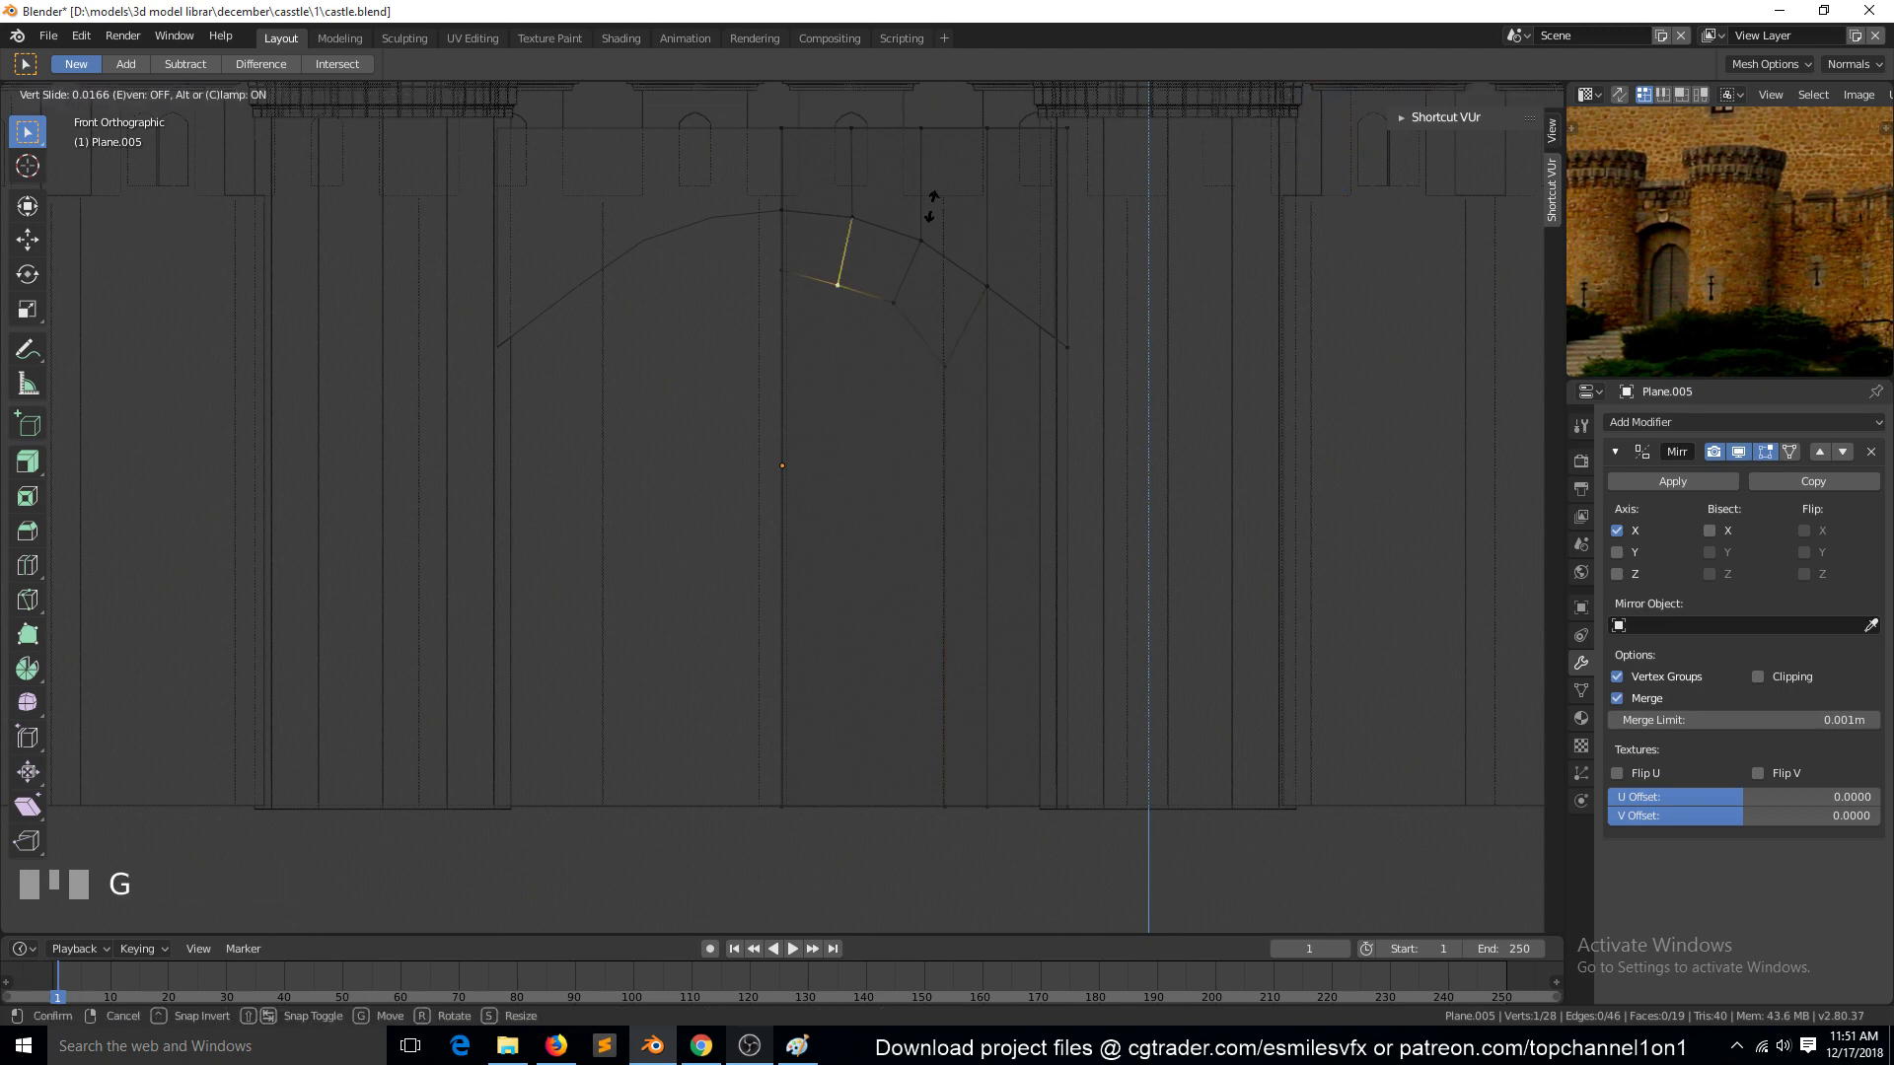
click(935, 201)
click(898, 298)
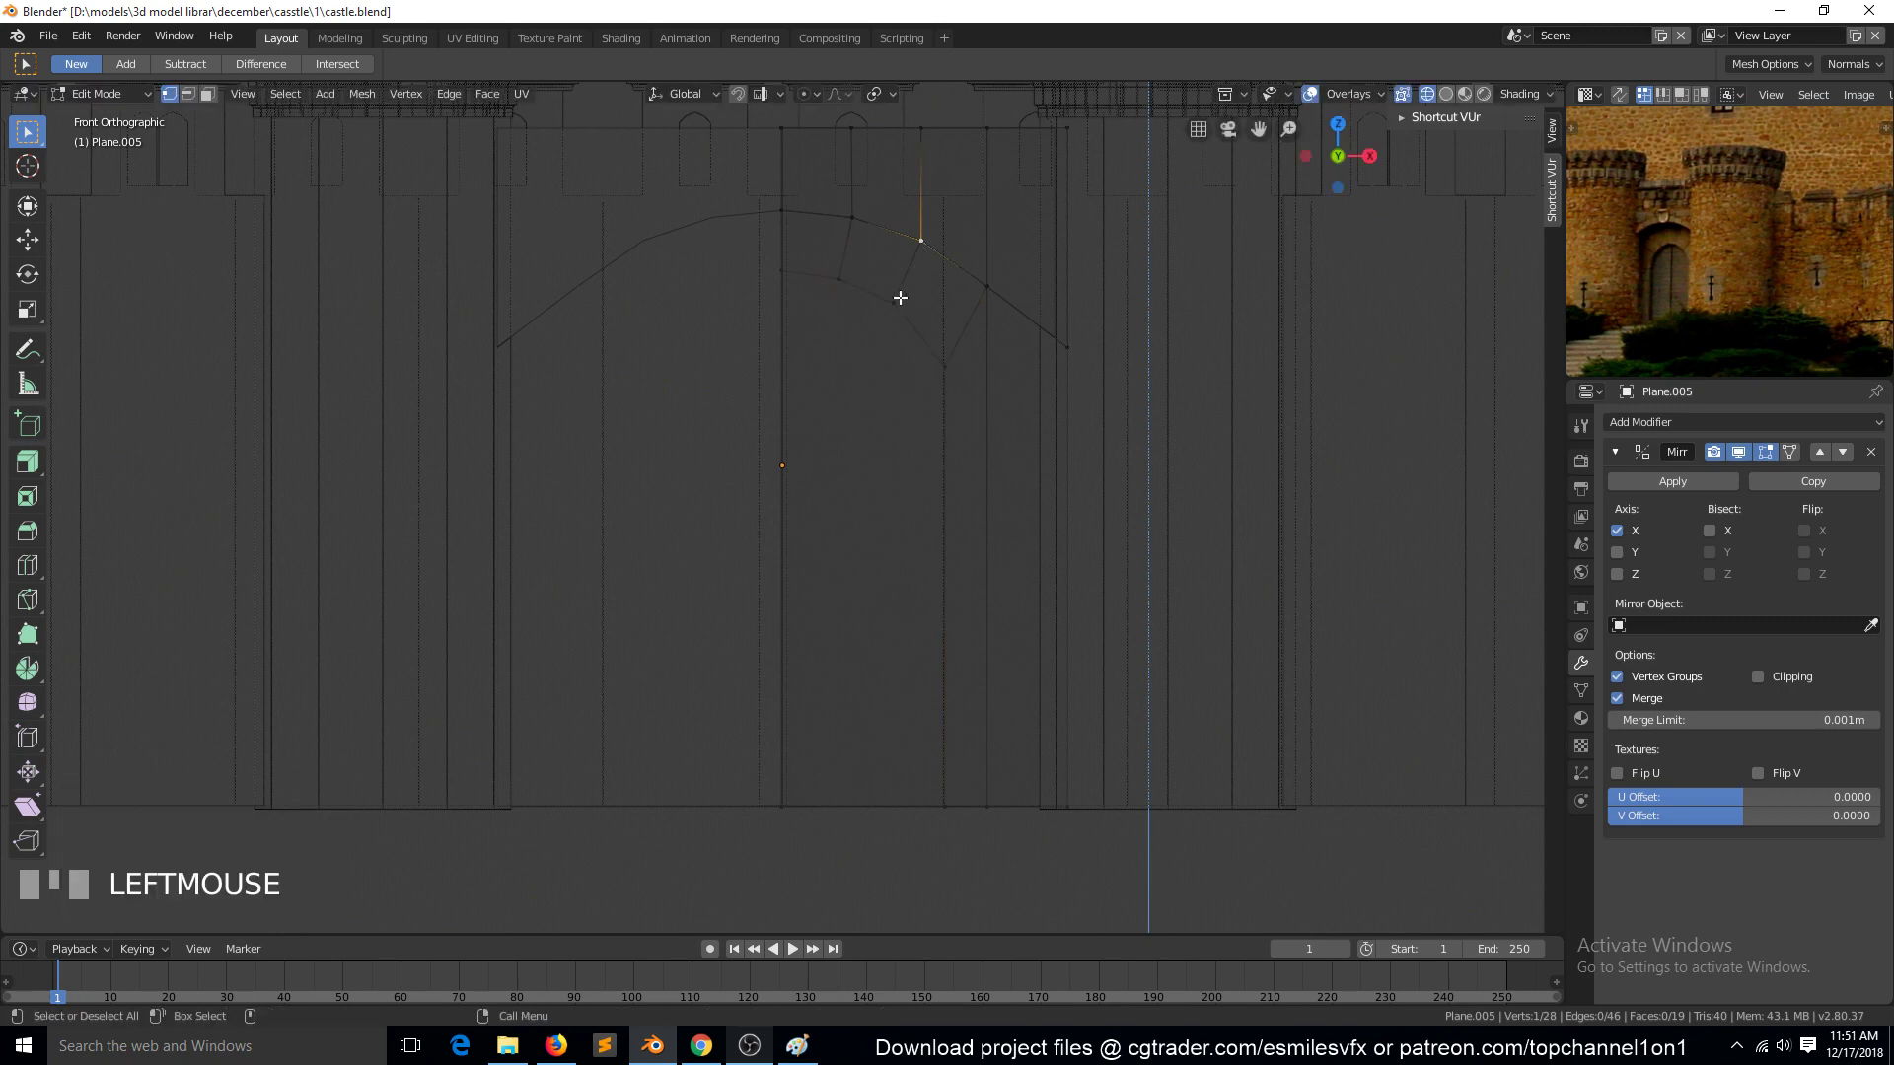
key(g)
key(g)
click(981, 220)
key(alt+a)
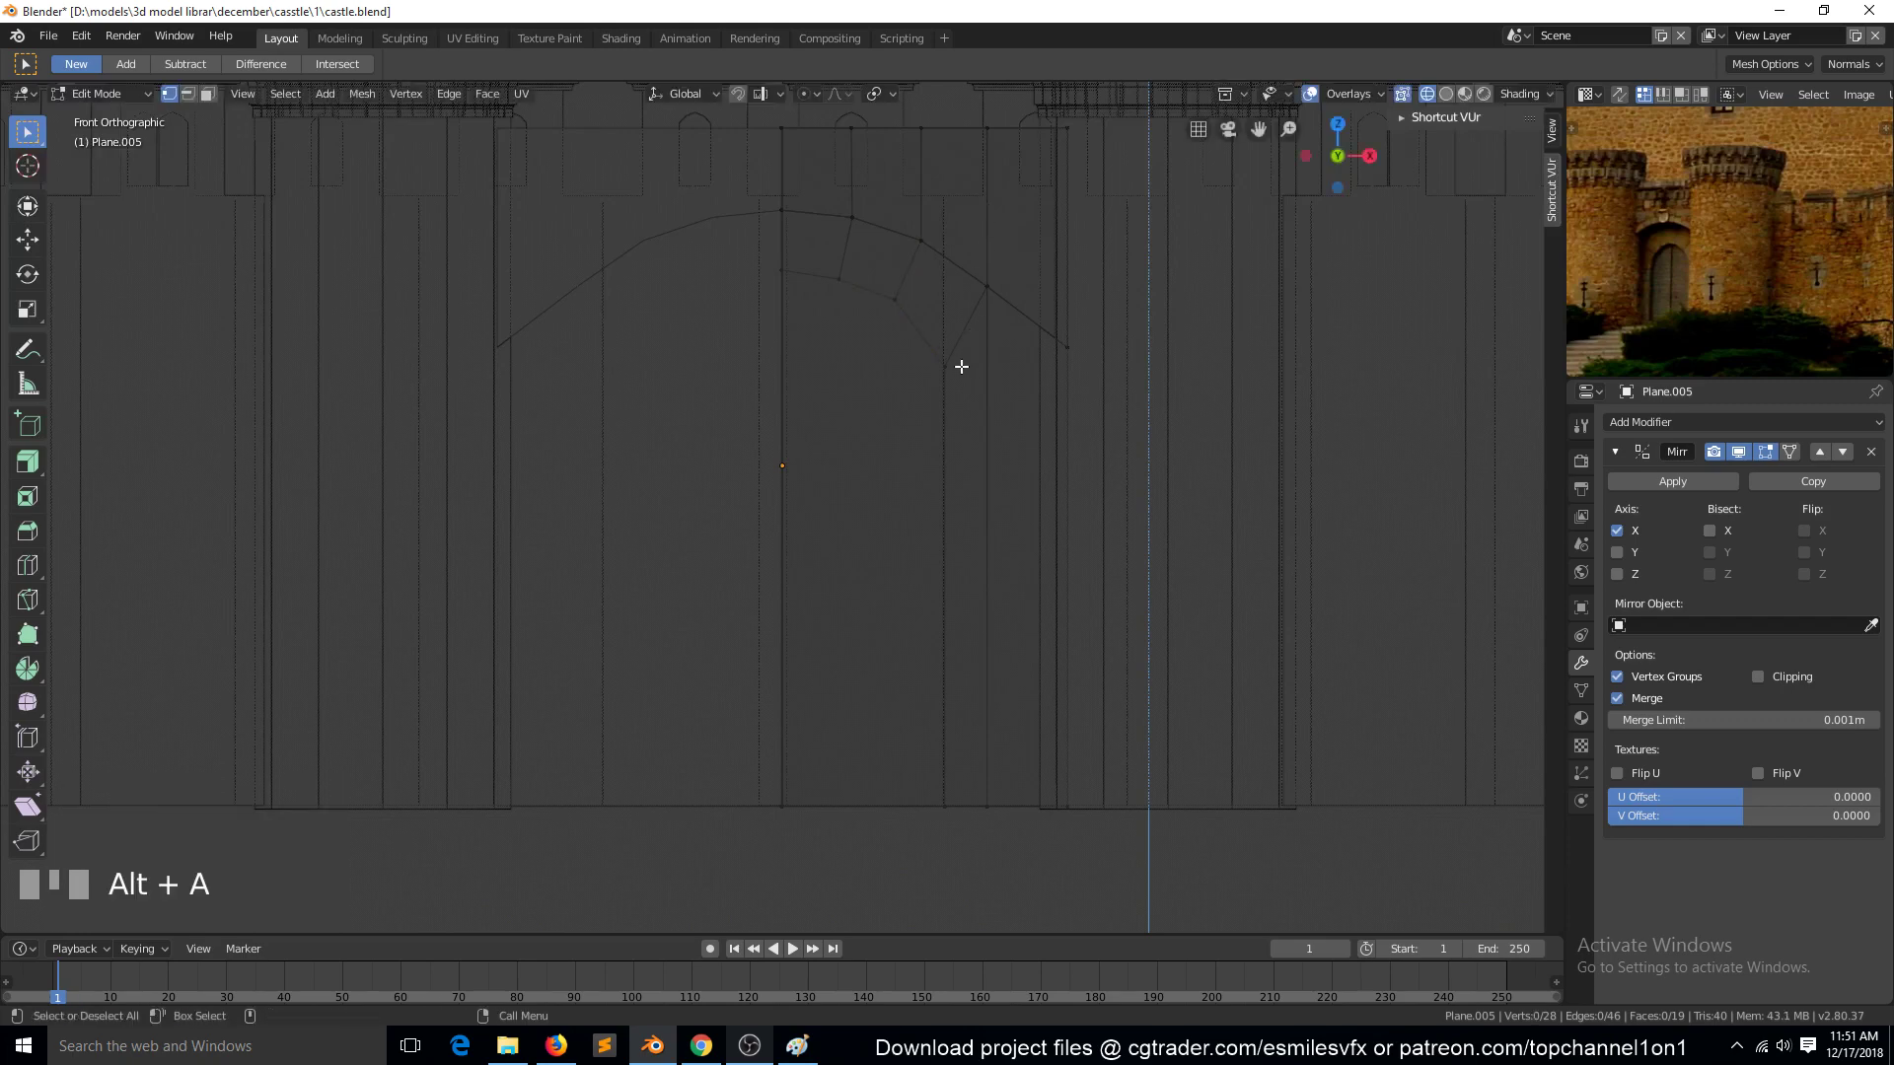
click(951, 357)
key(z)
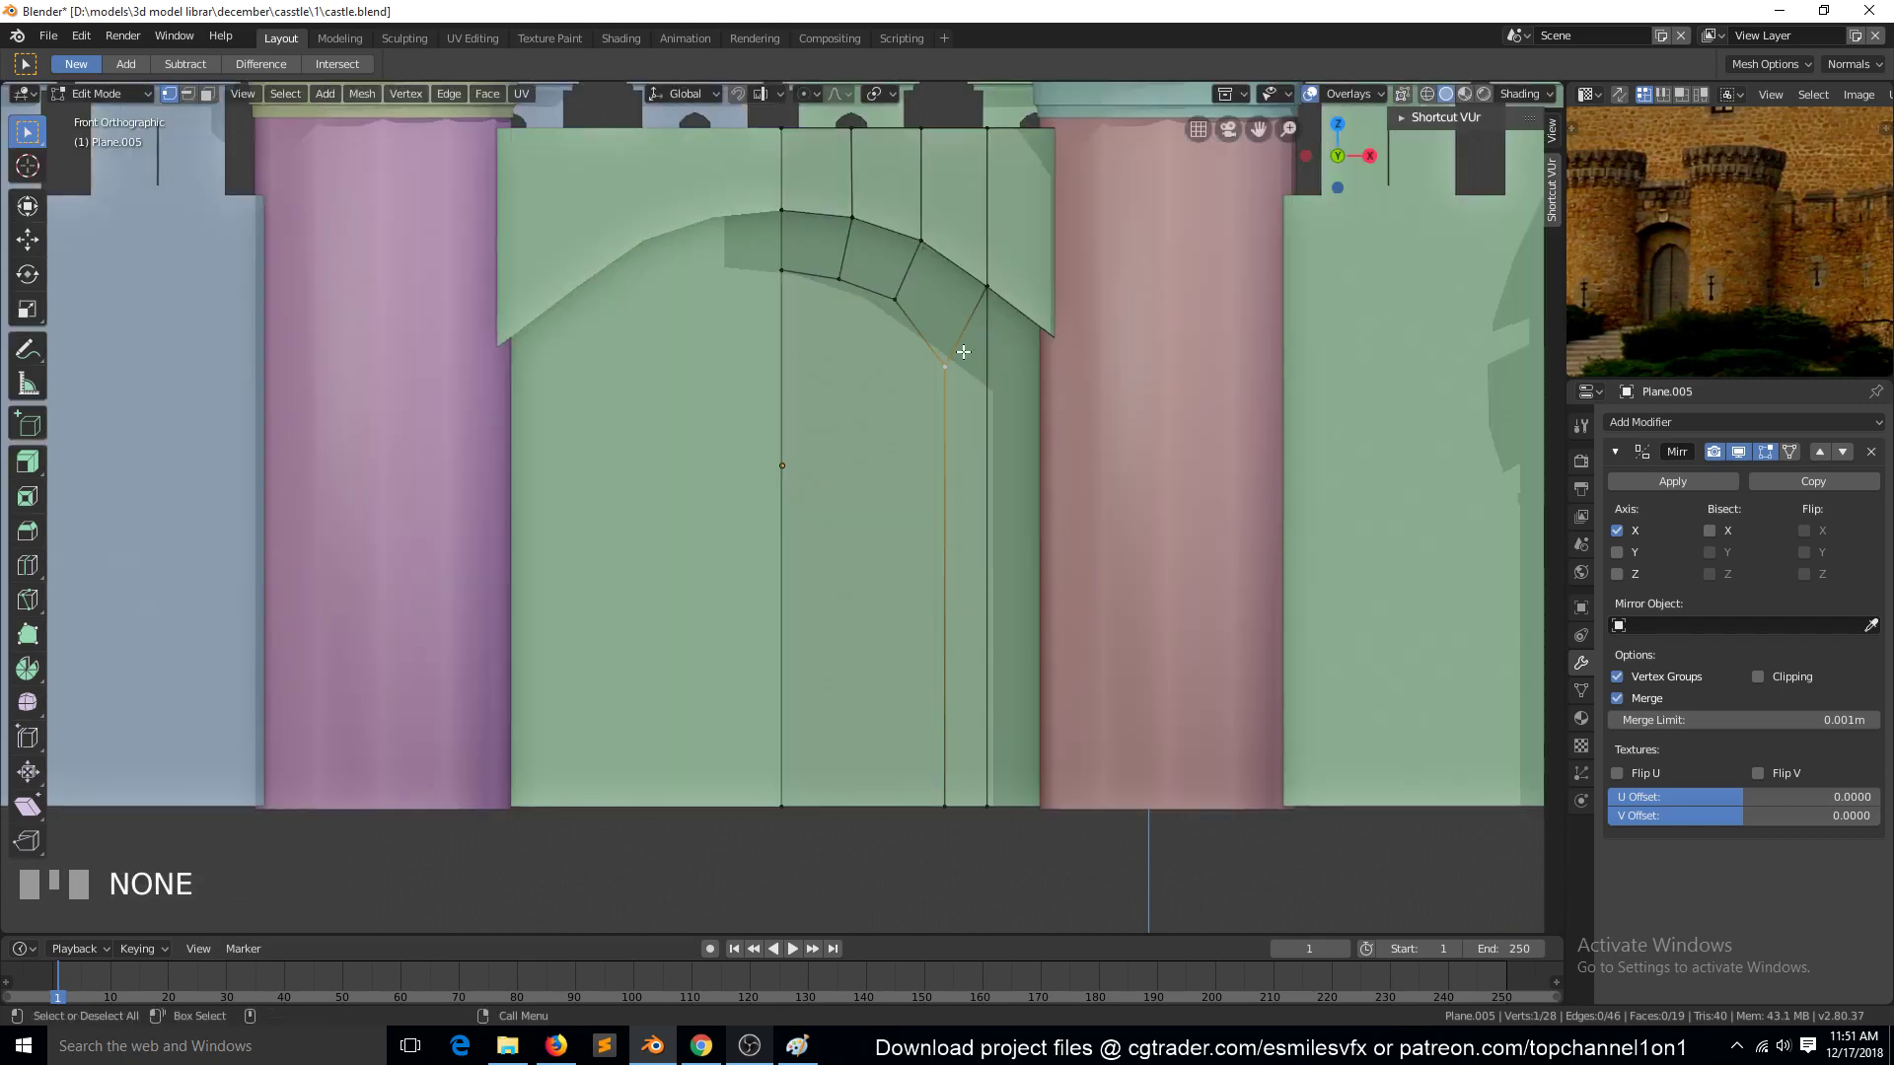
key(alt+a)
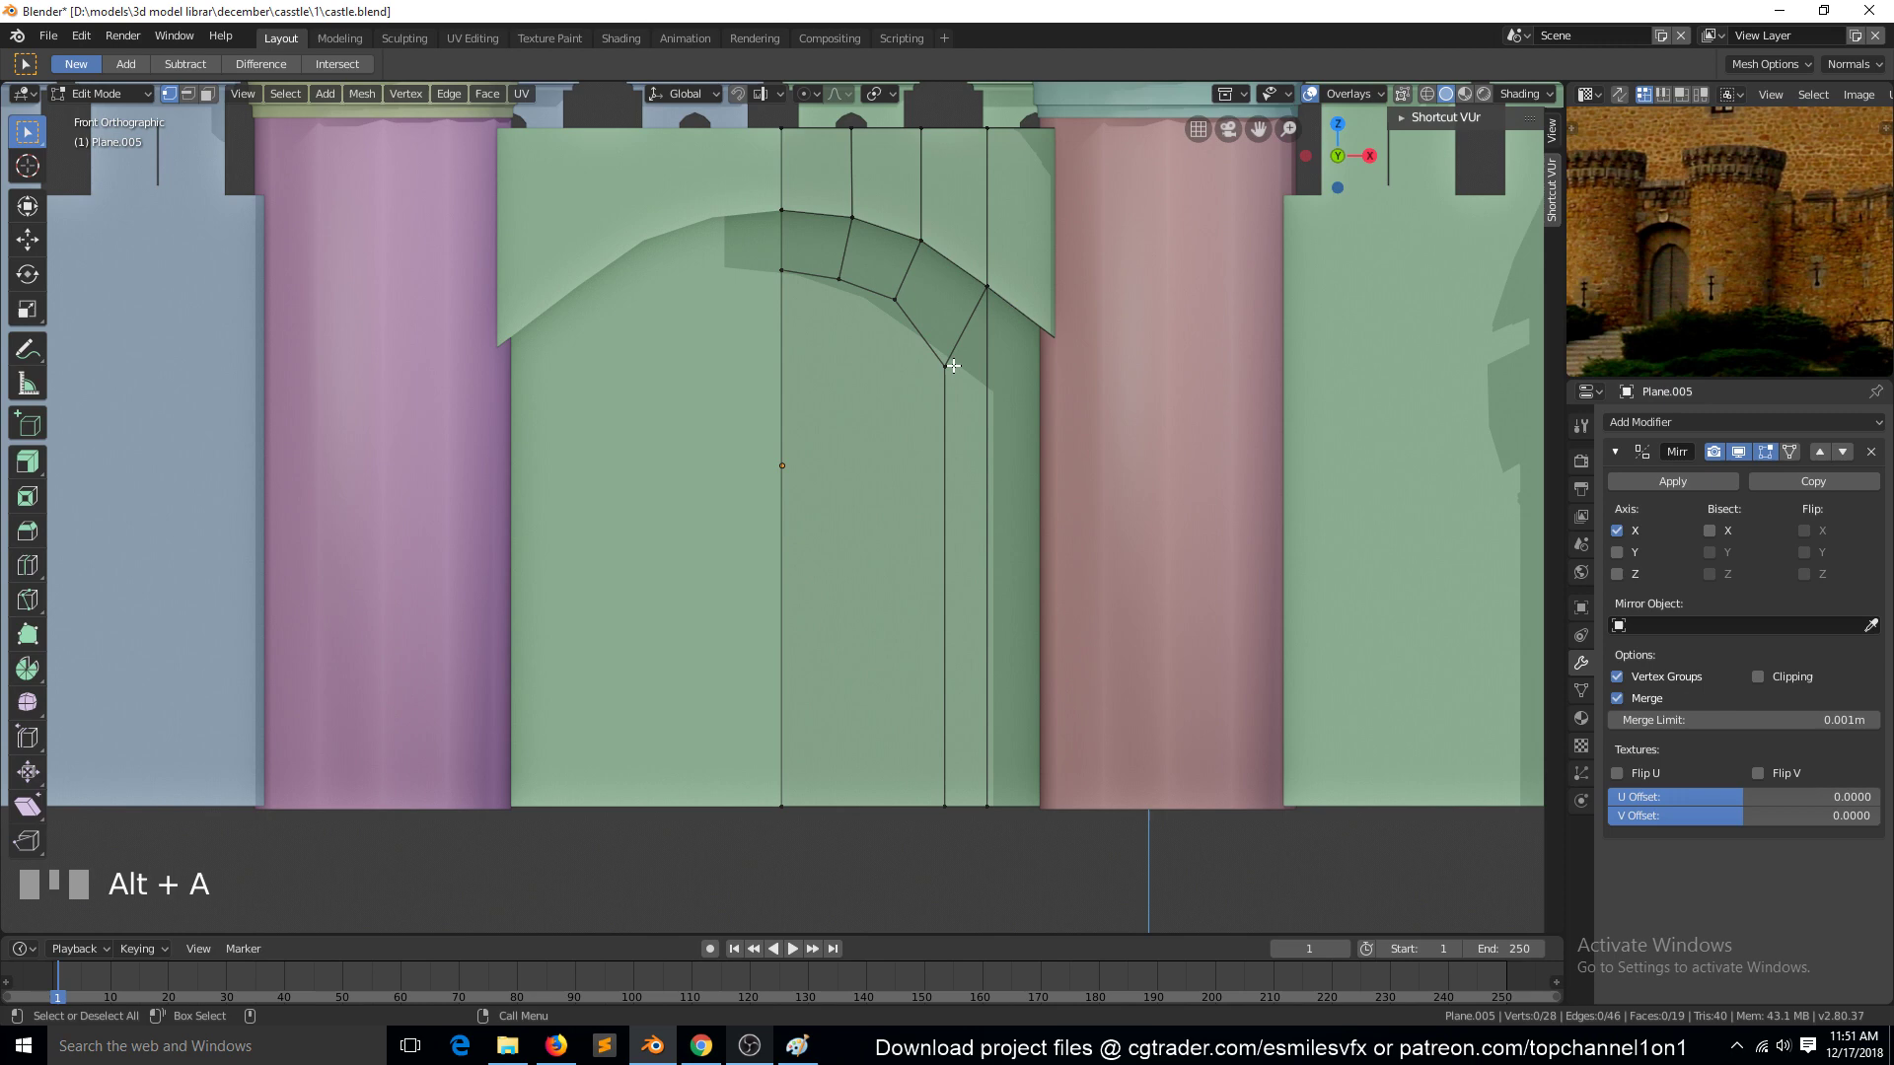
Step: Knife-cut a diagonal edge from the arch vertex to the arch edge near the right pillar
key(ctrl+r)
key(grave)
middle_drag(936, 330, 988, 302)
key(k)
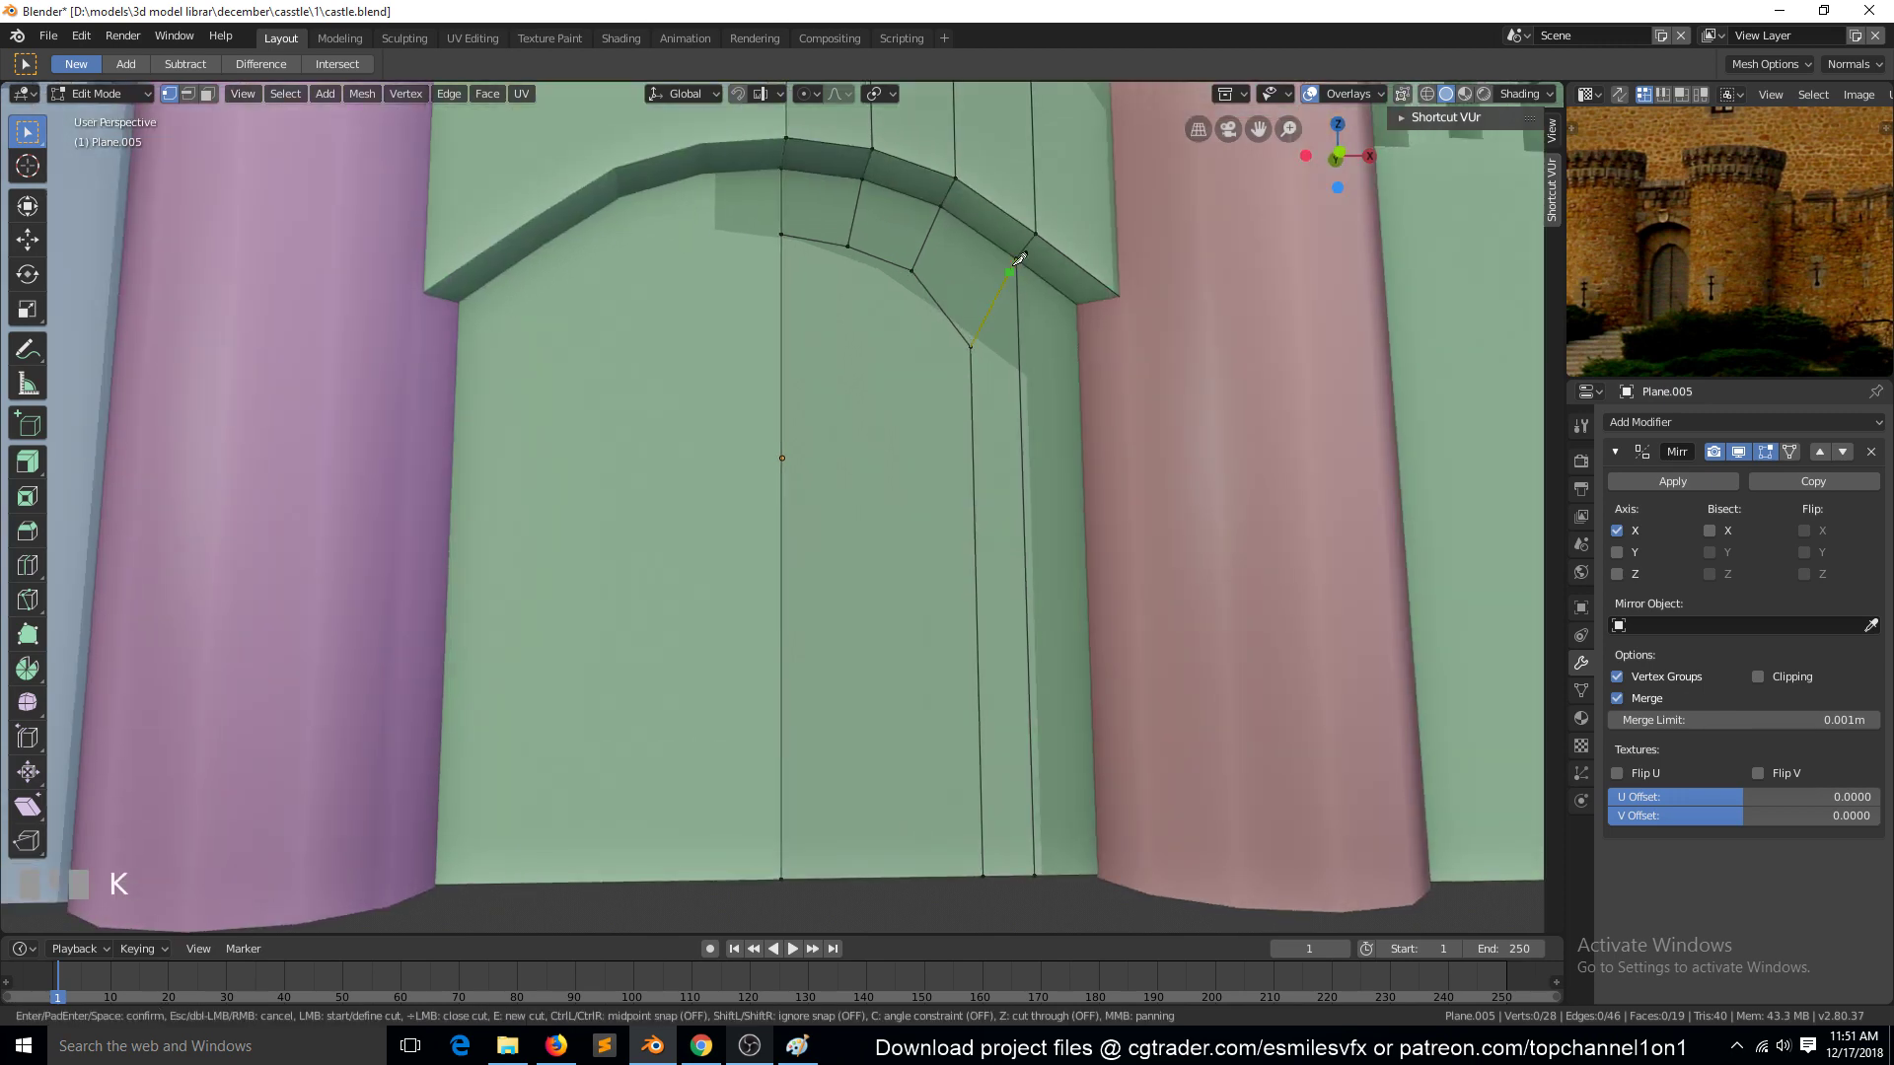
double_click(937, 303)
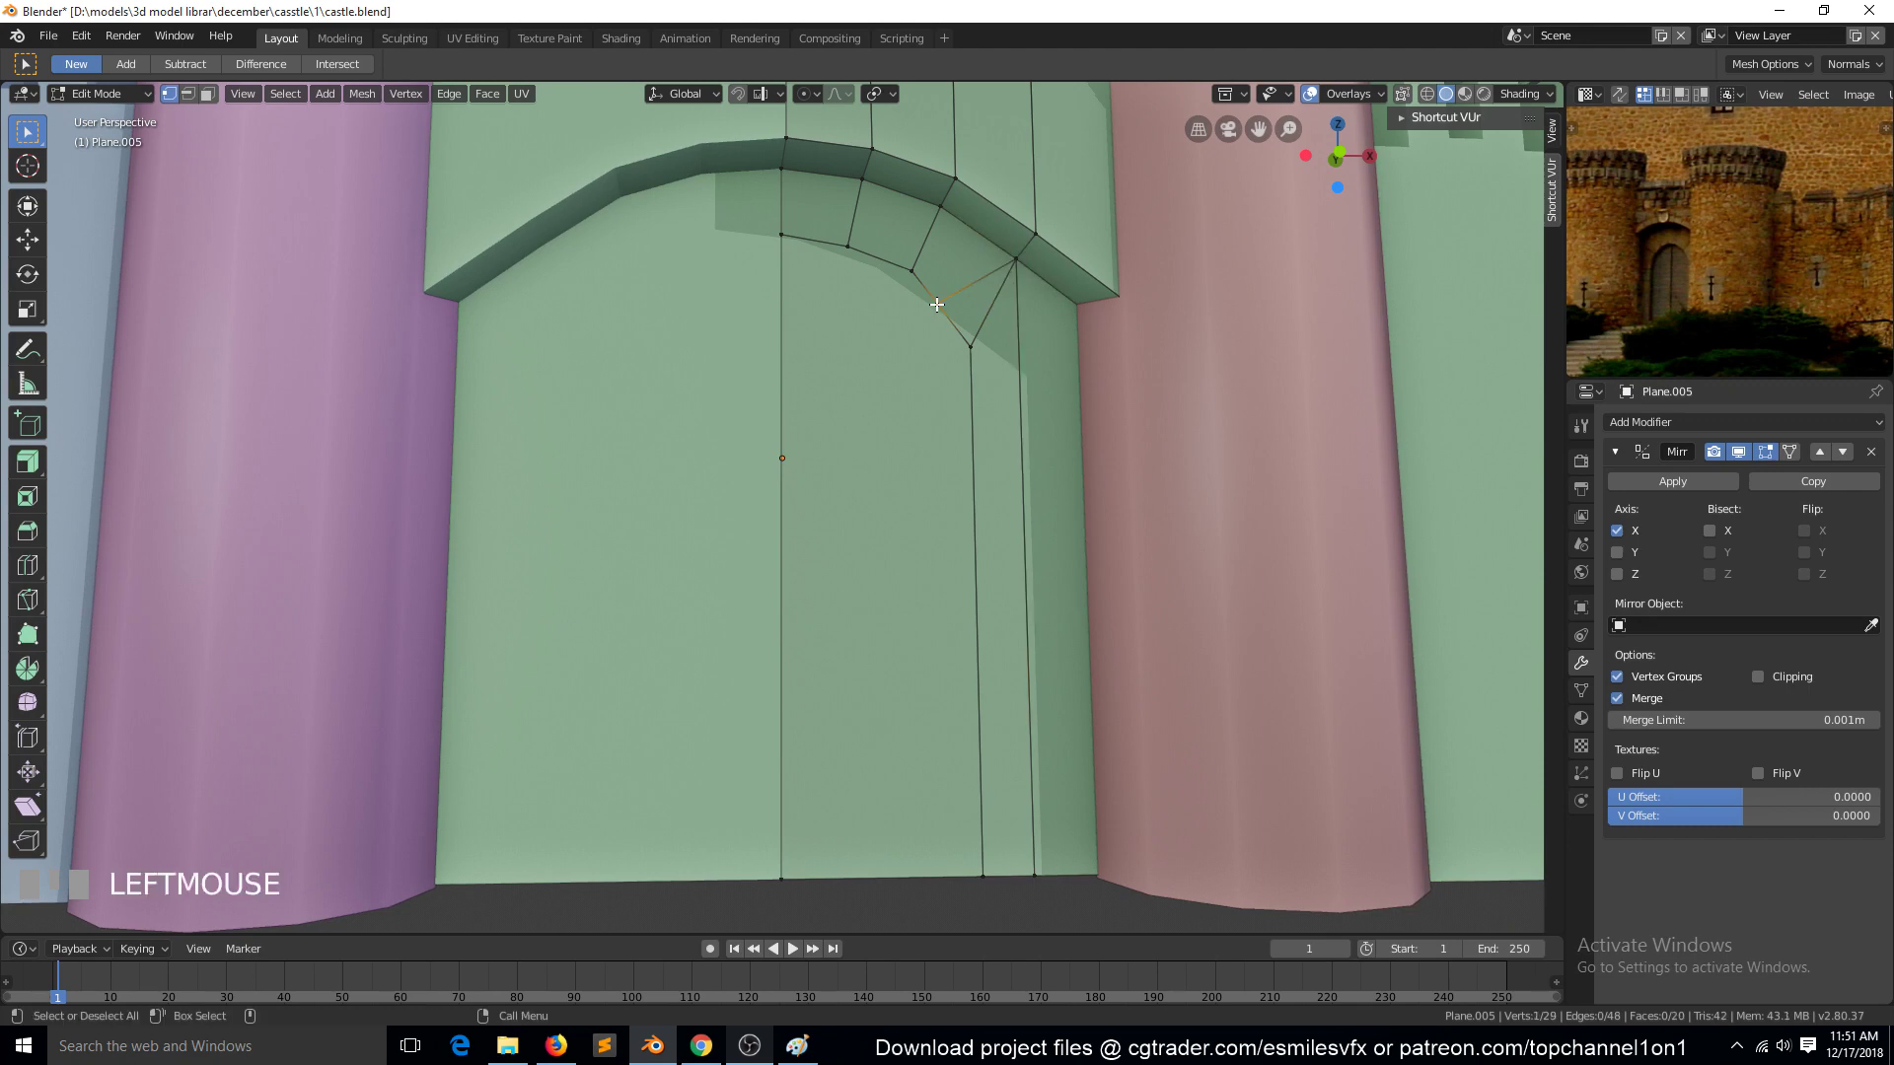
Step: Vertex-slide the newly cut vertex along its edge to smooth the arch curve
key(KP_1)
key(KP_3)
key(KP_1)
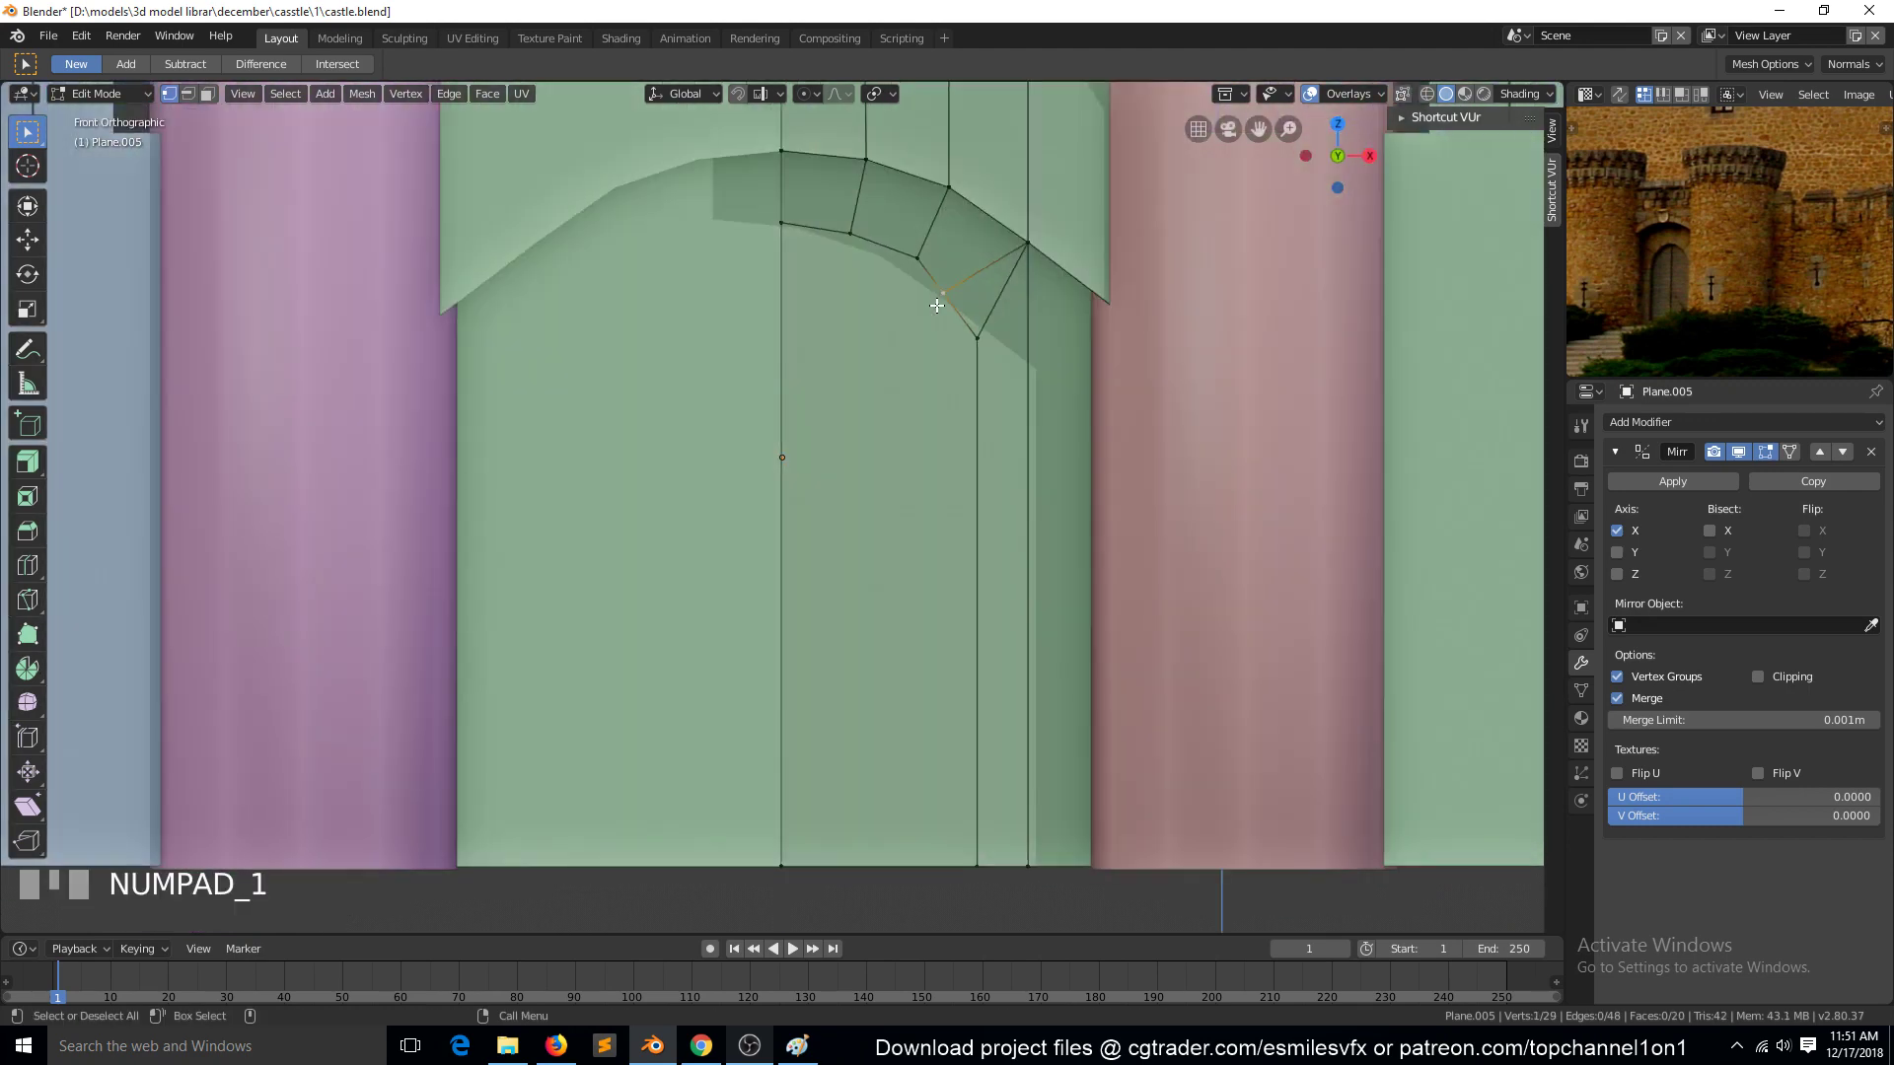
key(g)
key(g)
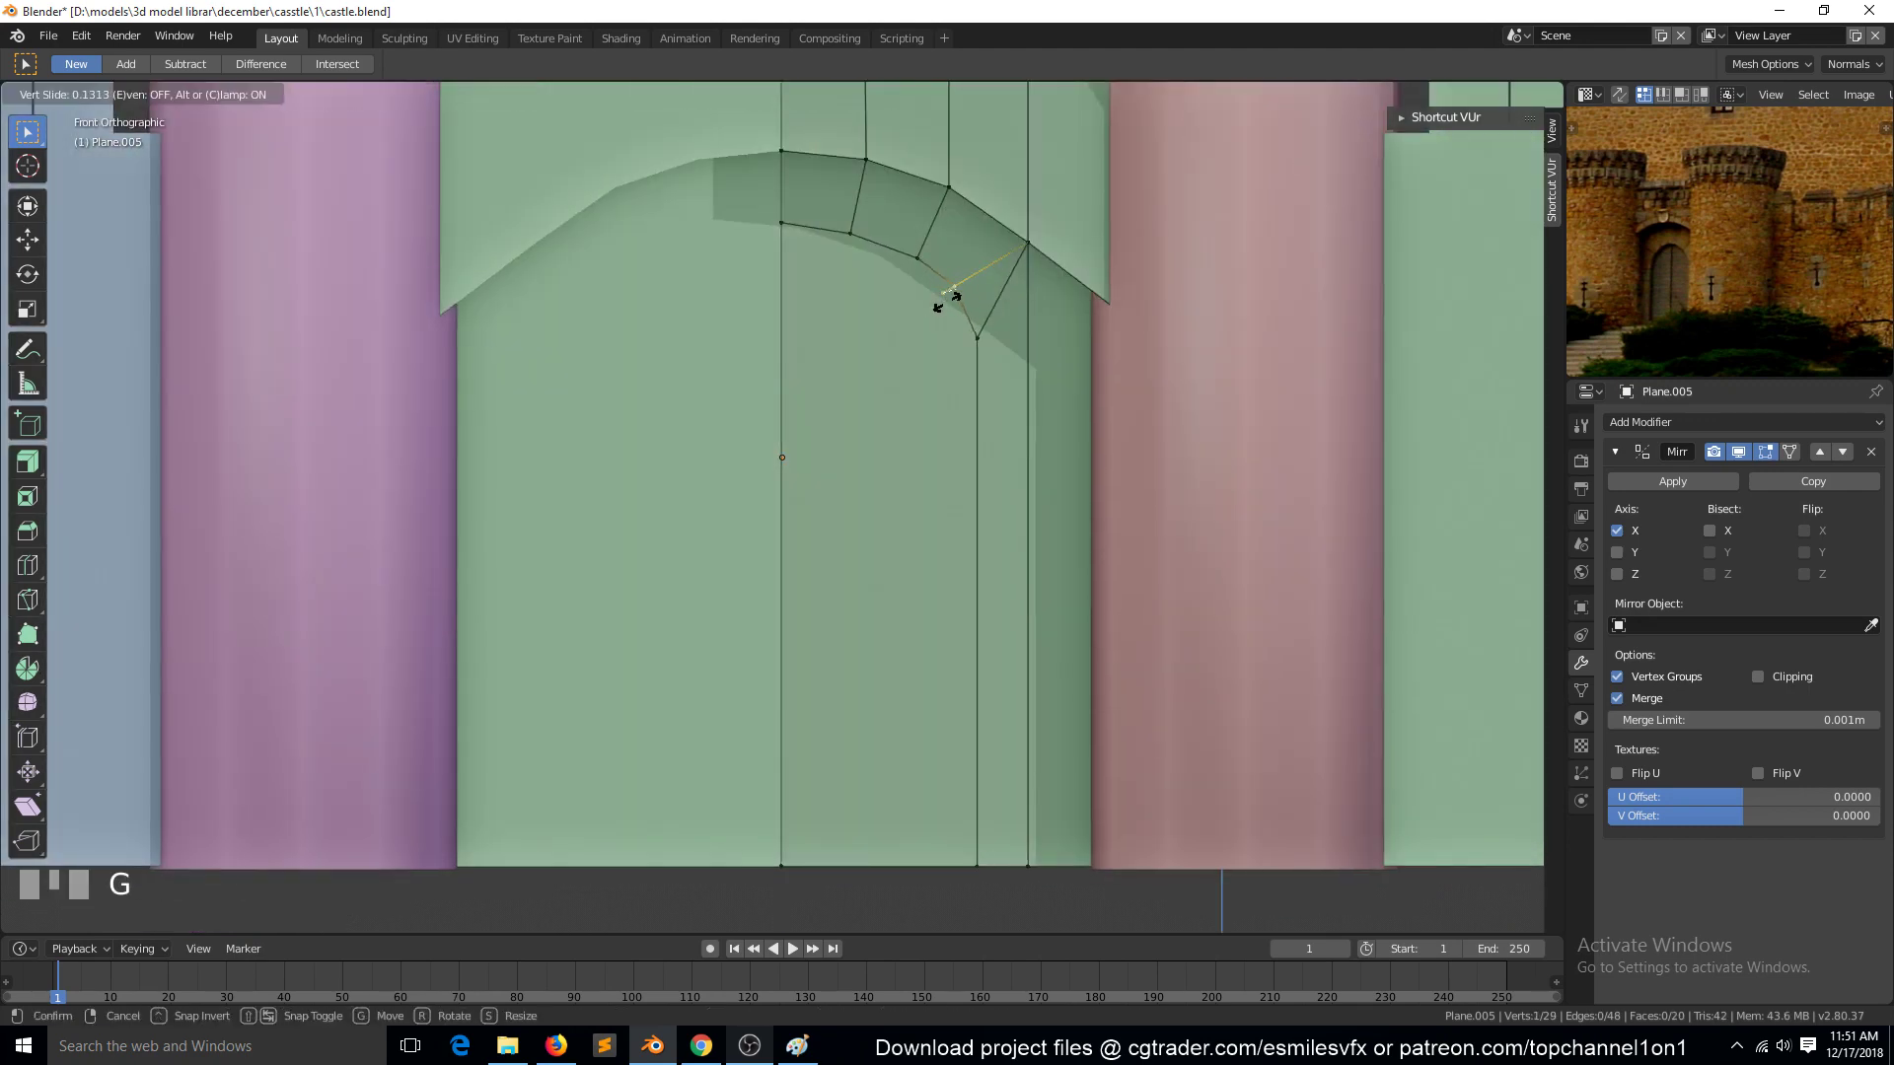
click(948, 303)
key(g)
key(g)
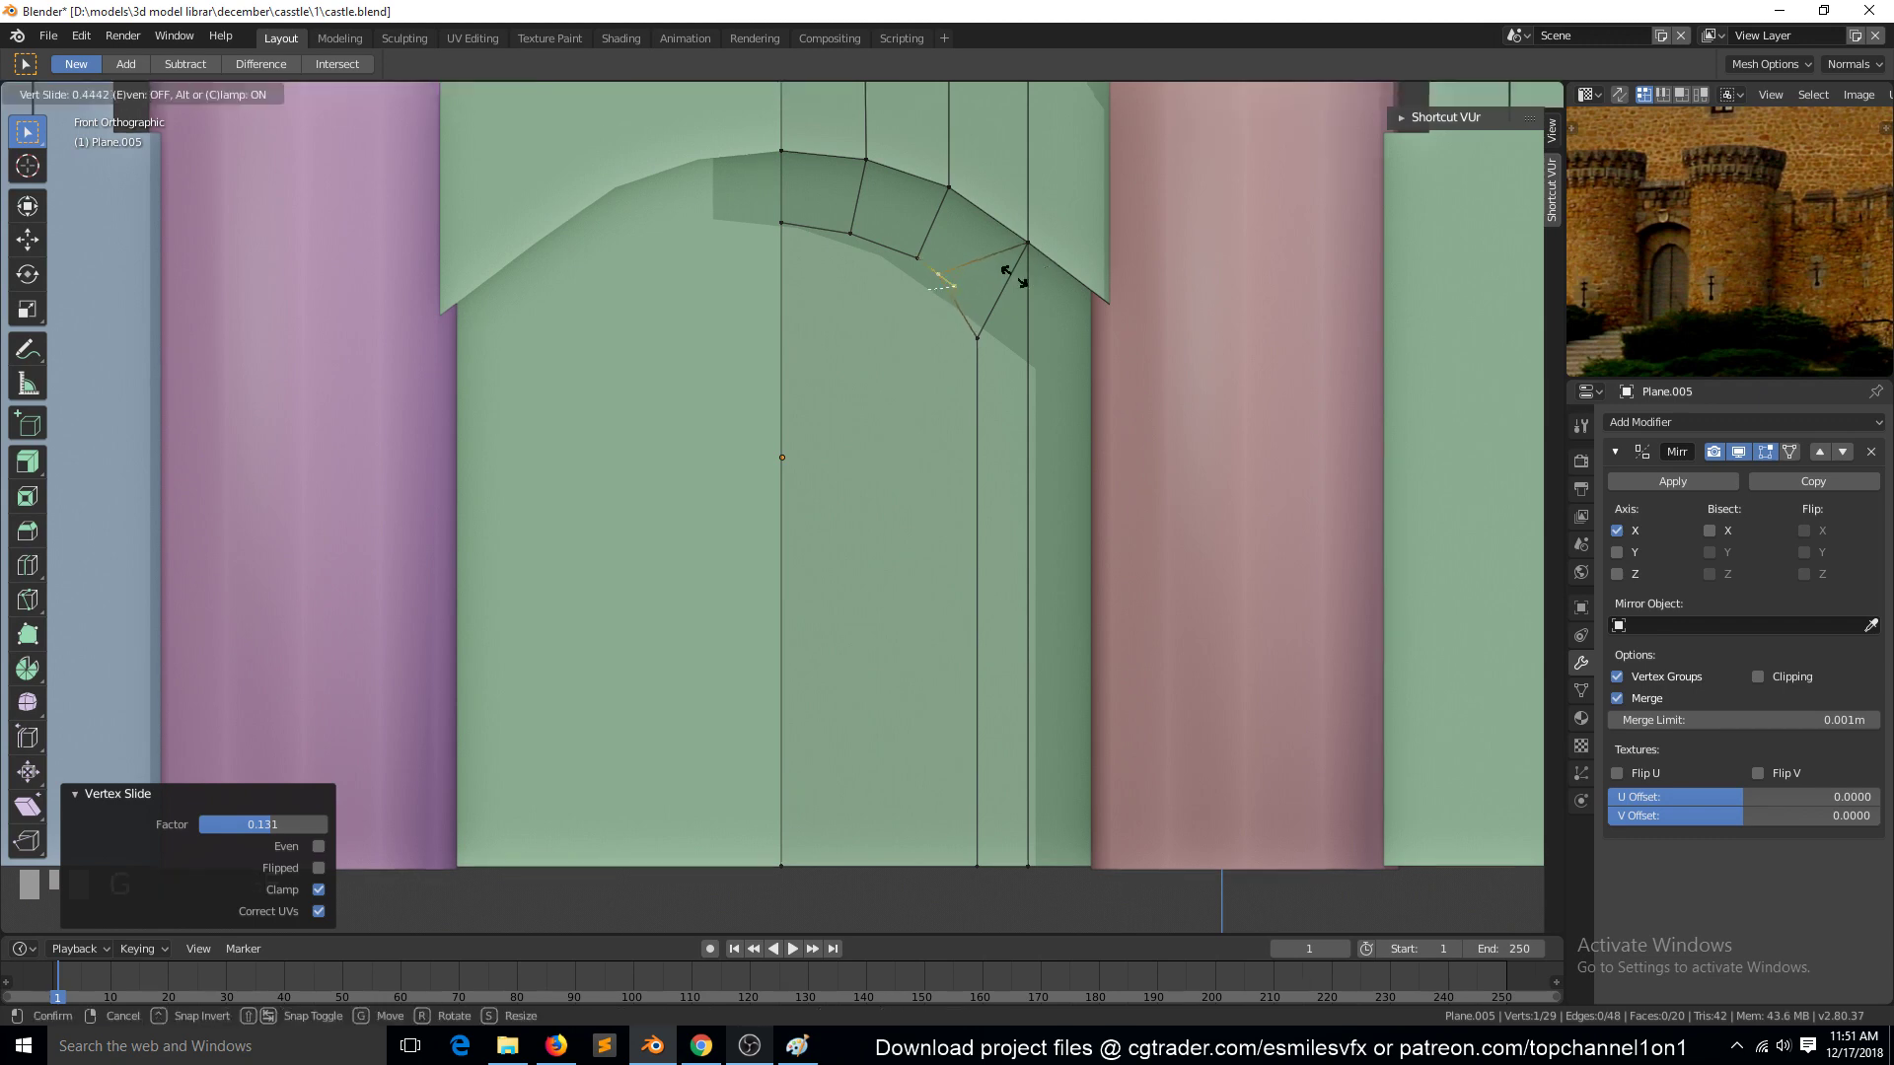
right_click(1003, 309)
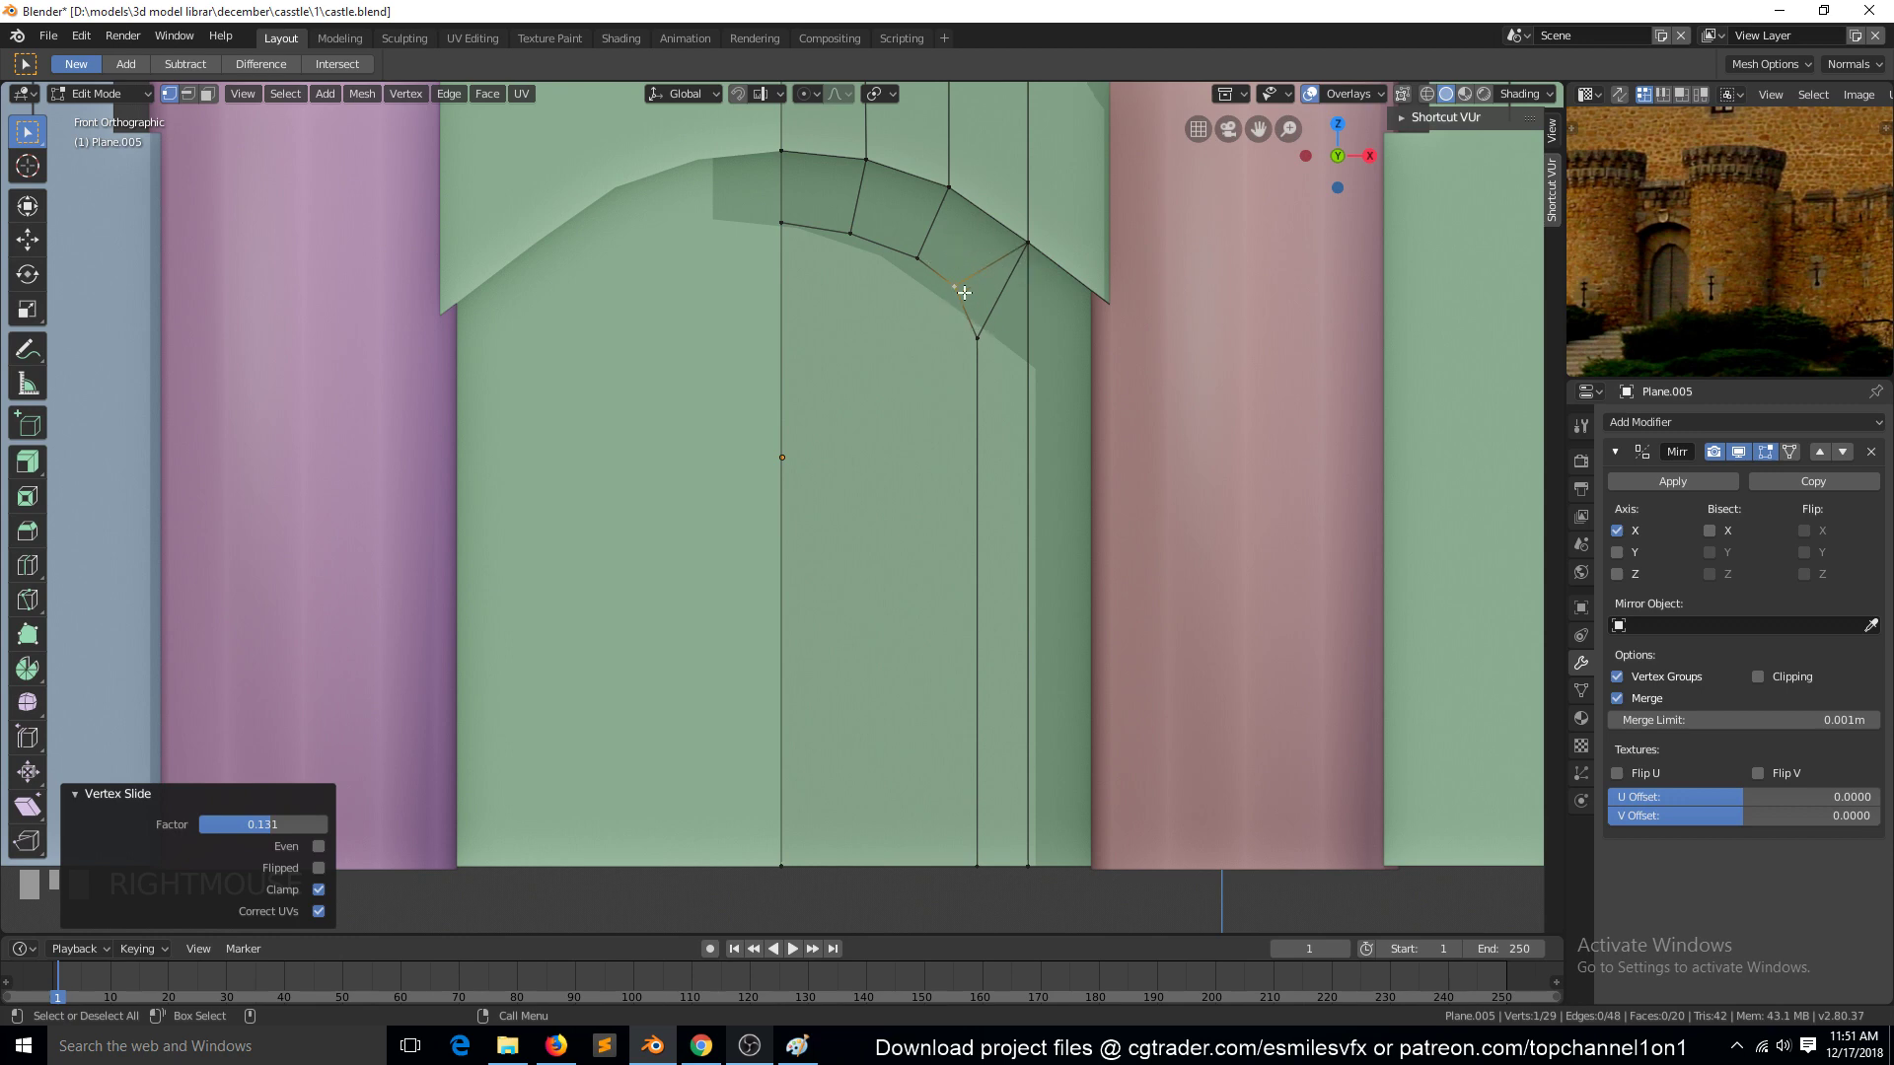
key(g)
key(g)
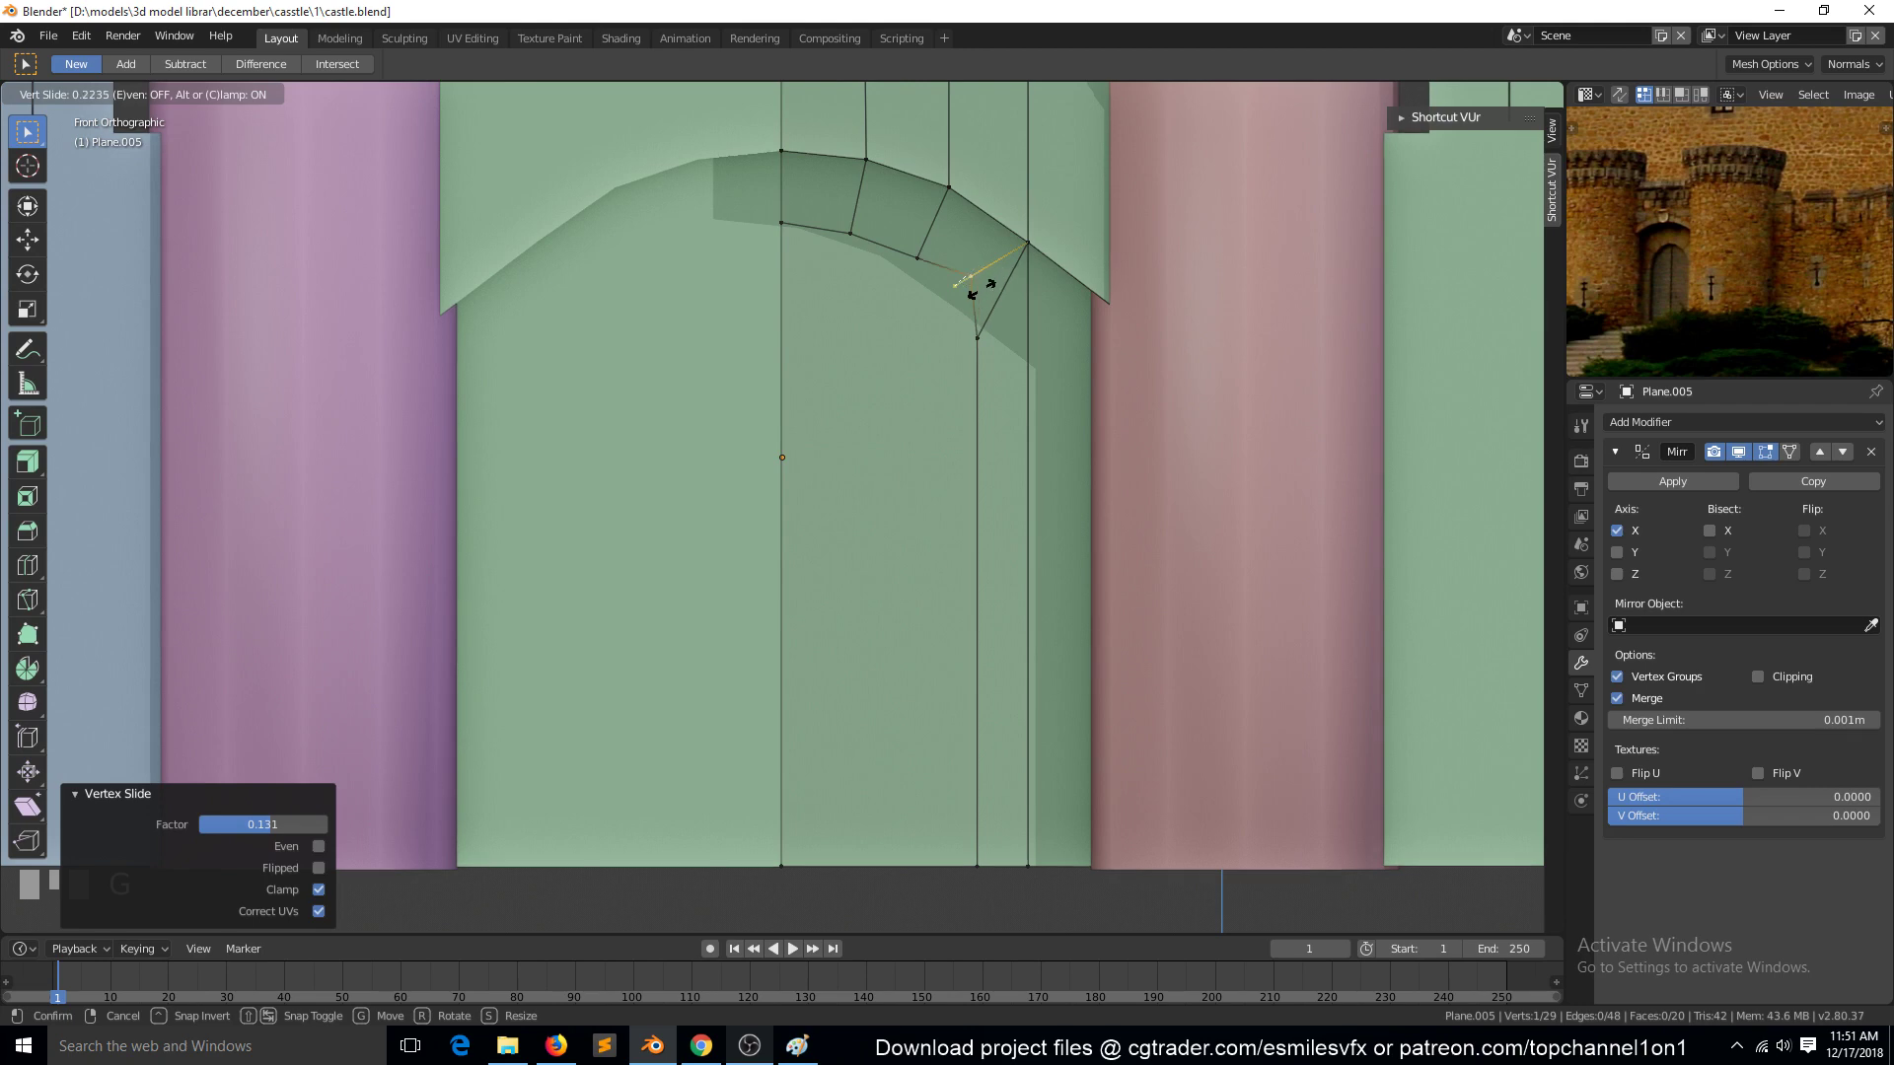
click(958, 289)
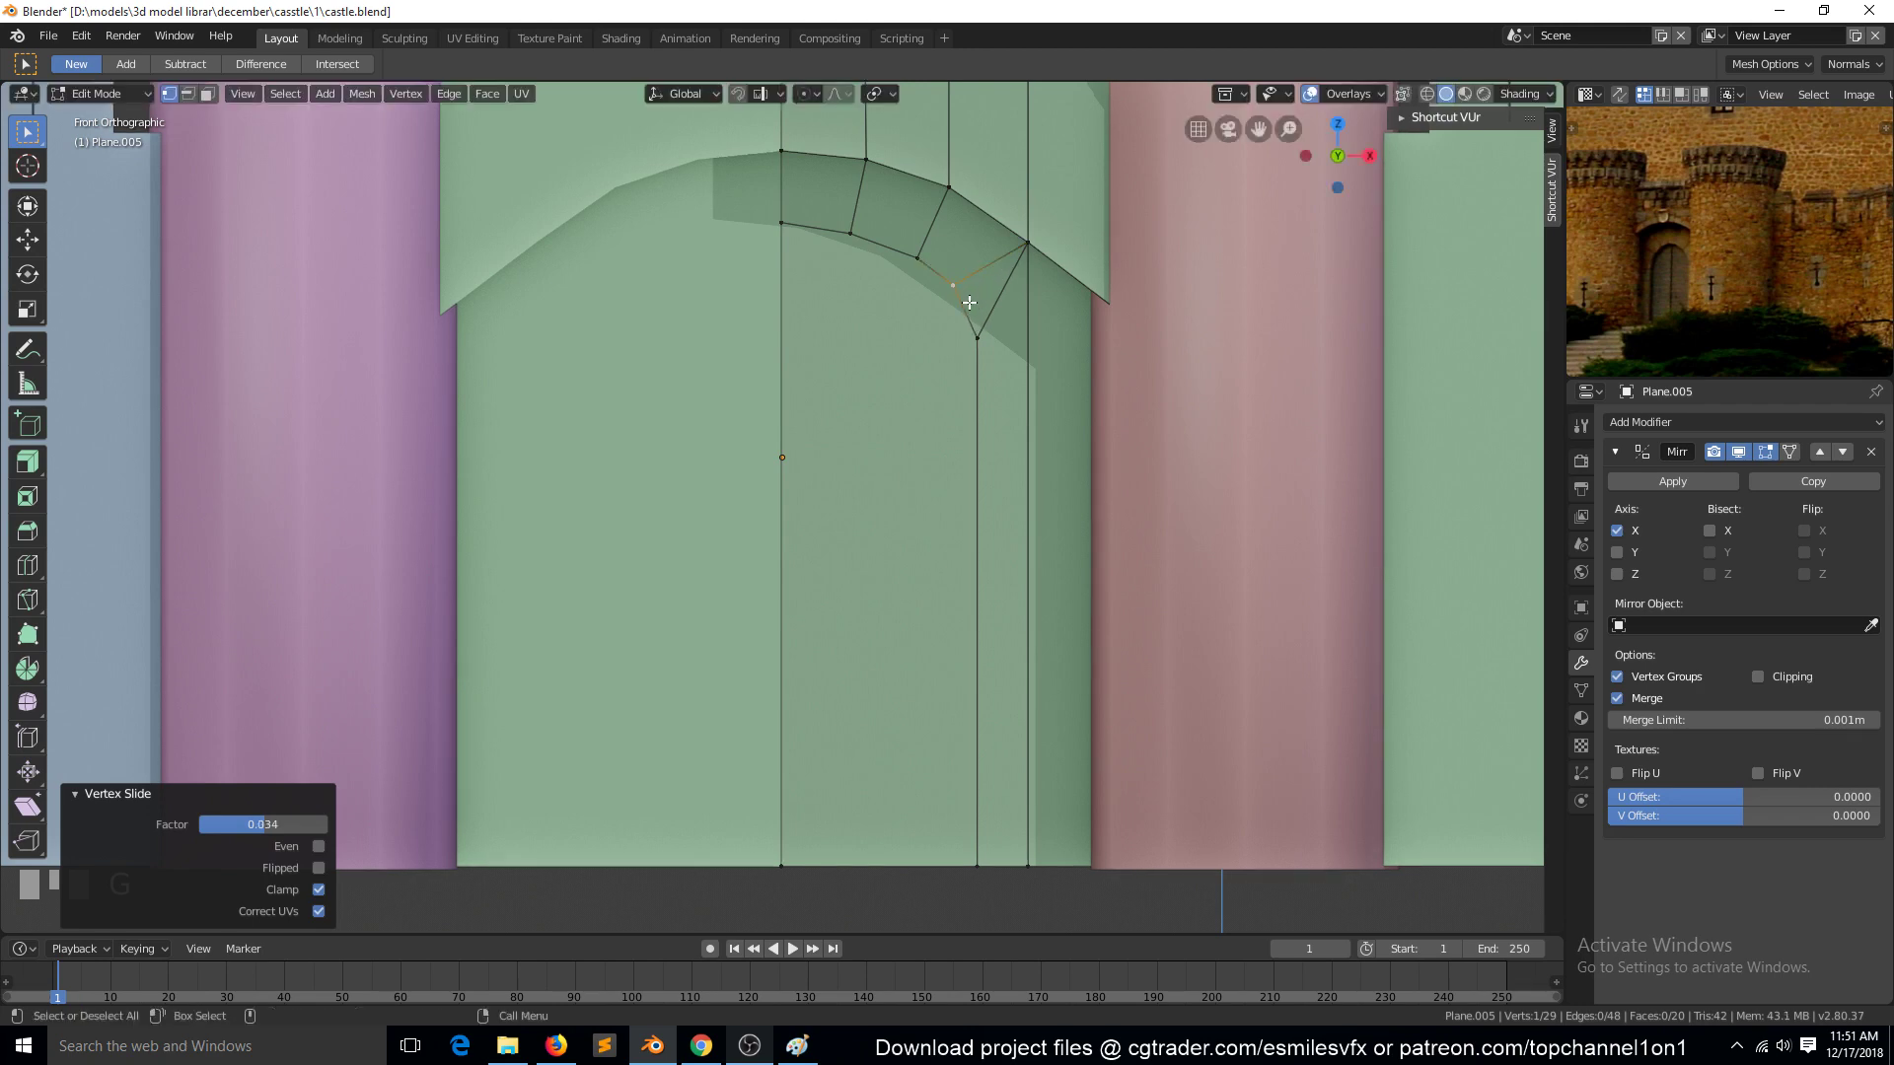
Step: Slide a vertex on the arch's inner curve along its edge to factor 0.034
key(alt+a)
click(907, 264)
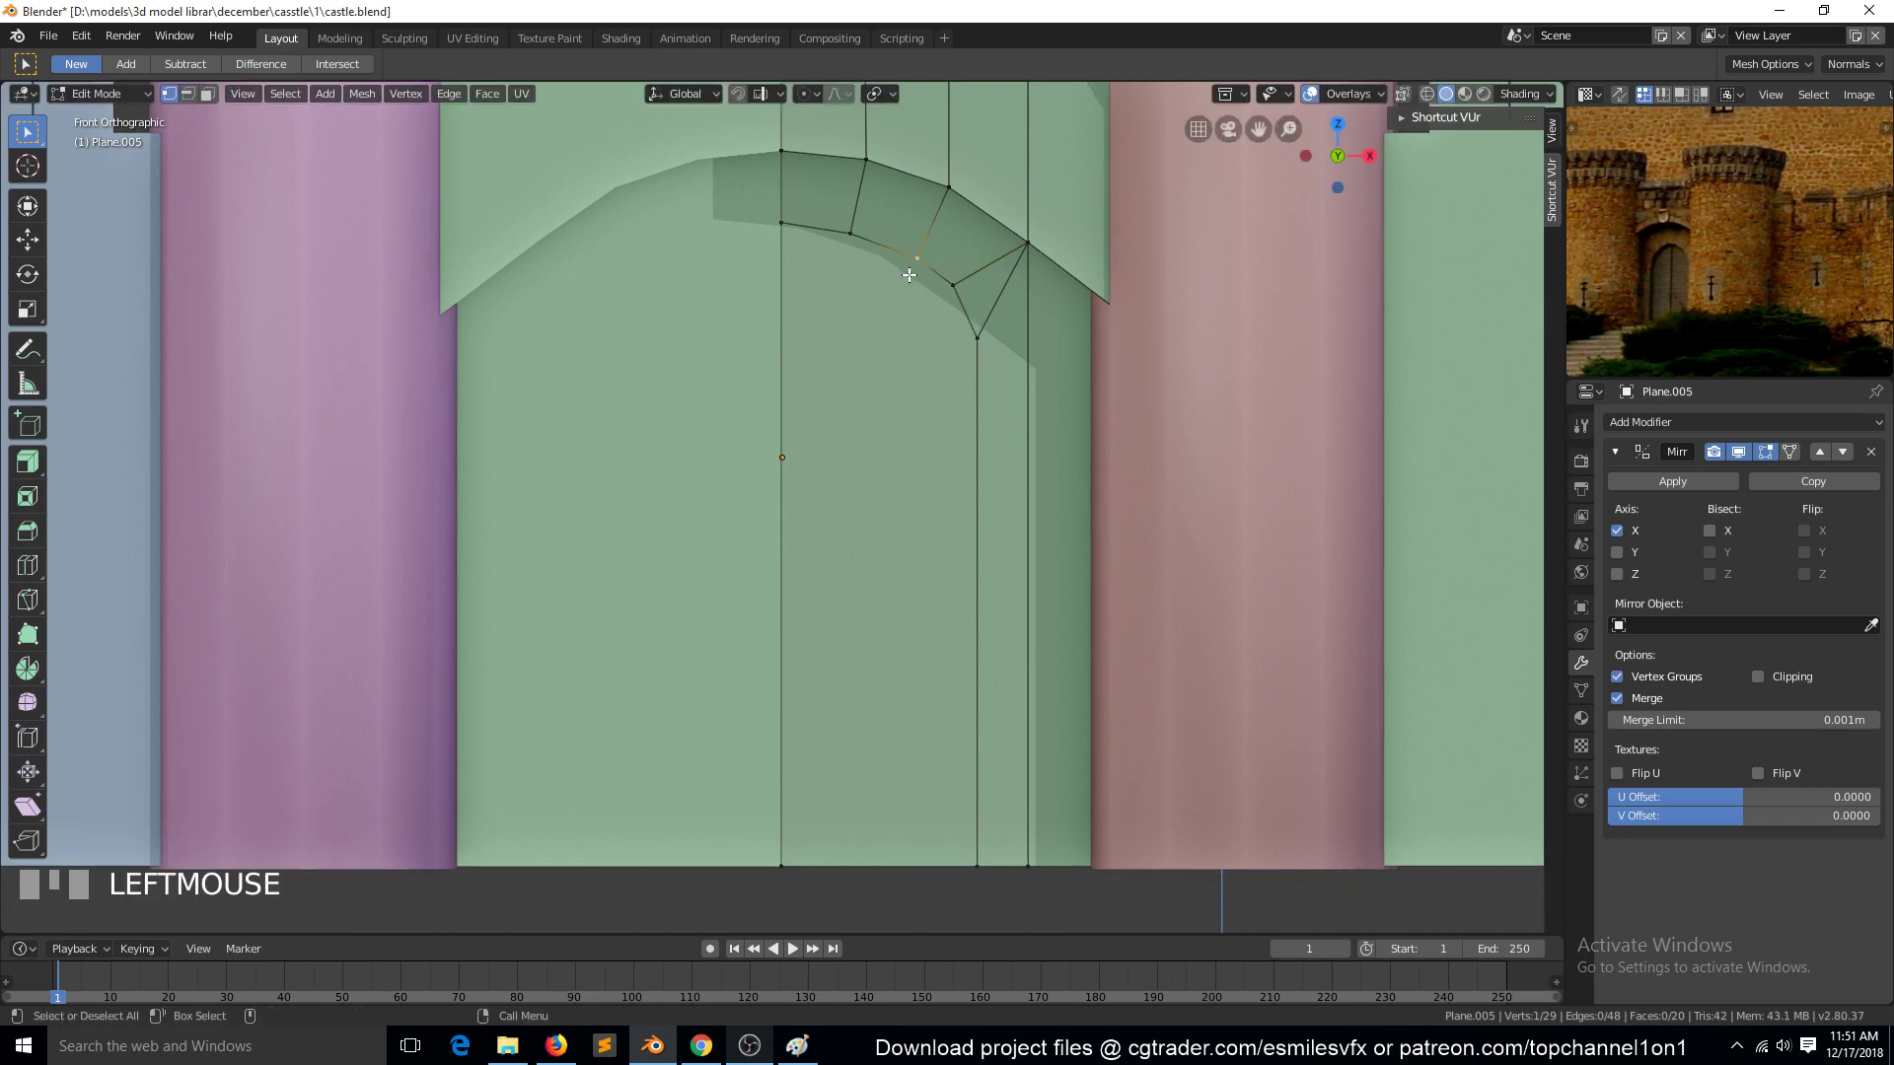
key(g)
key(g)
click(899, 268)
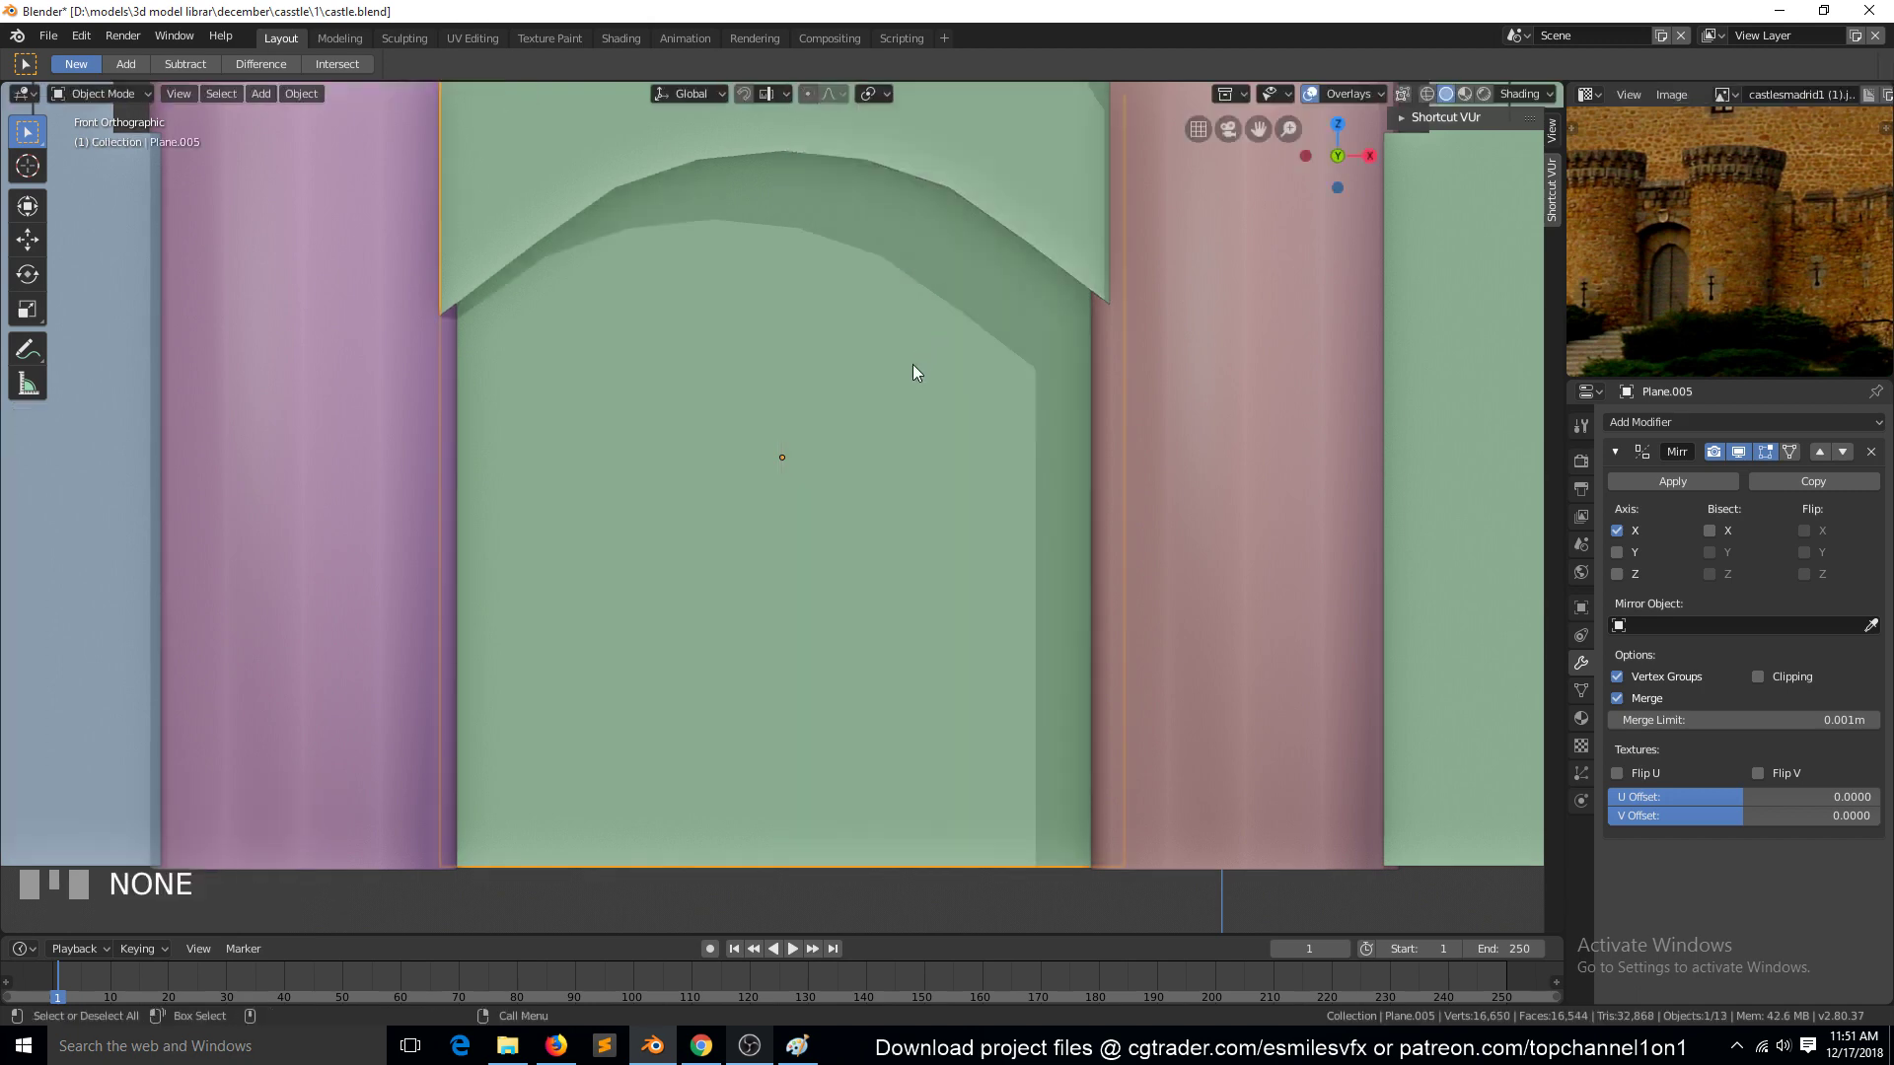
scroll(893, 380, down, 3)
Step: Lower the two vertices at the top of the door edge
click(915, 389)
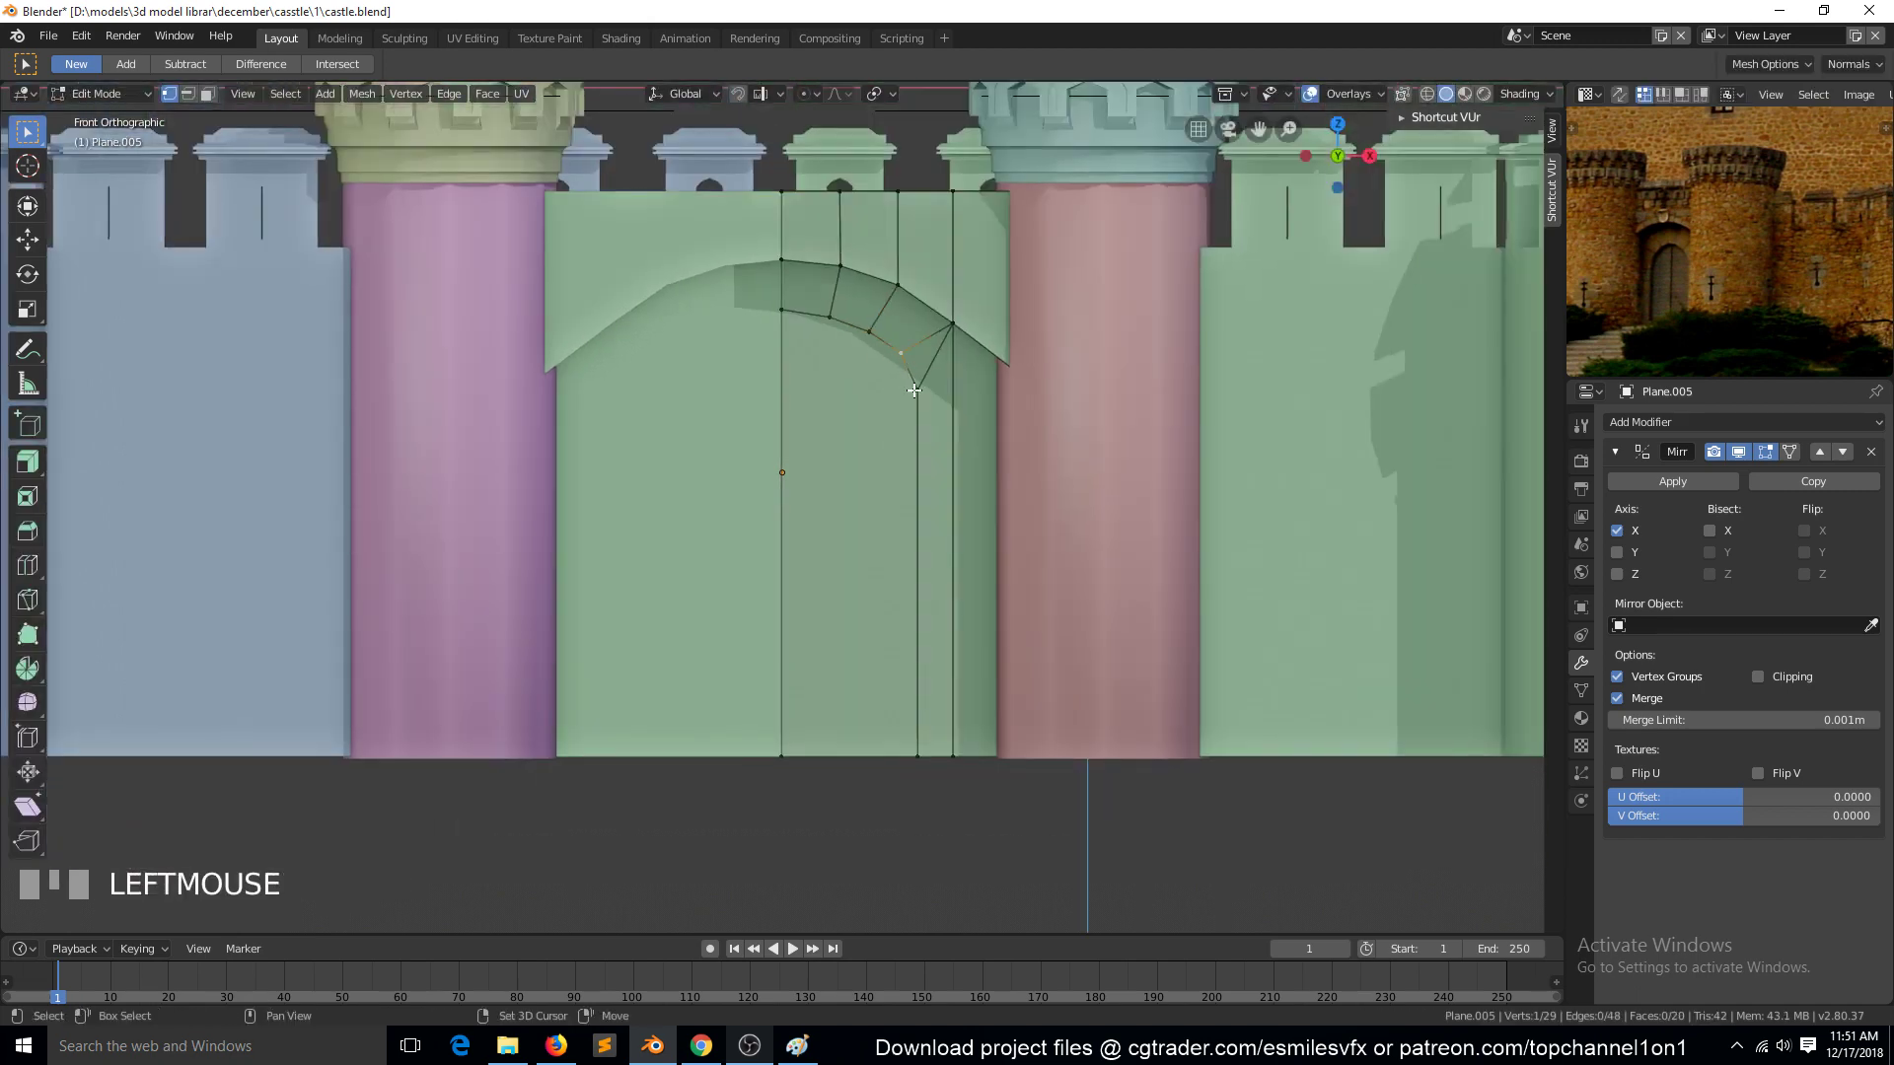
shift+click(904, 355)
key(g)
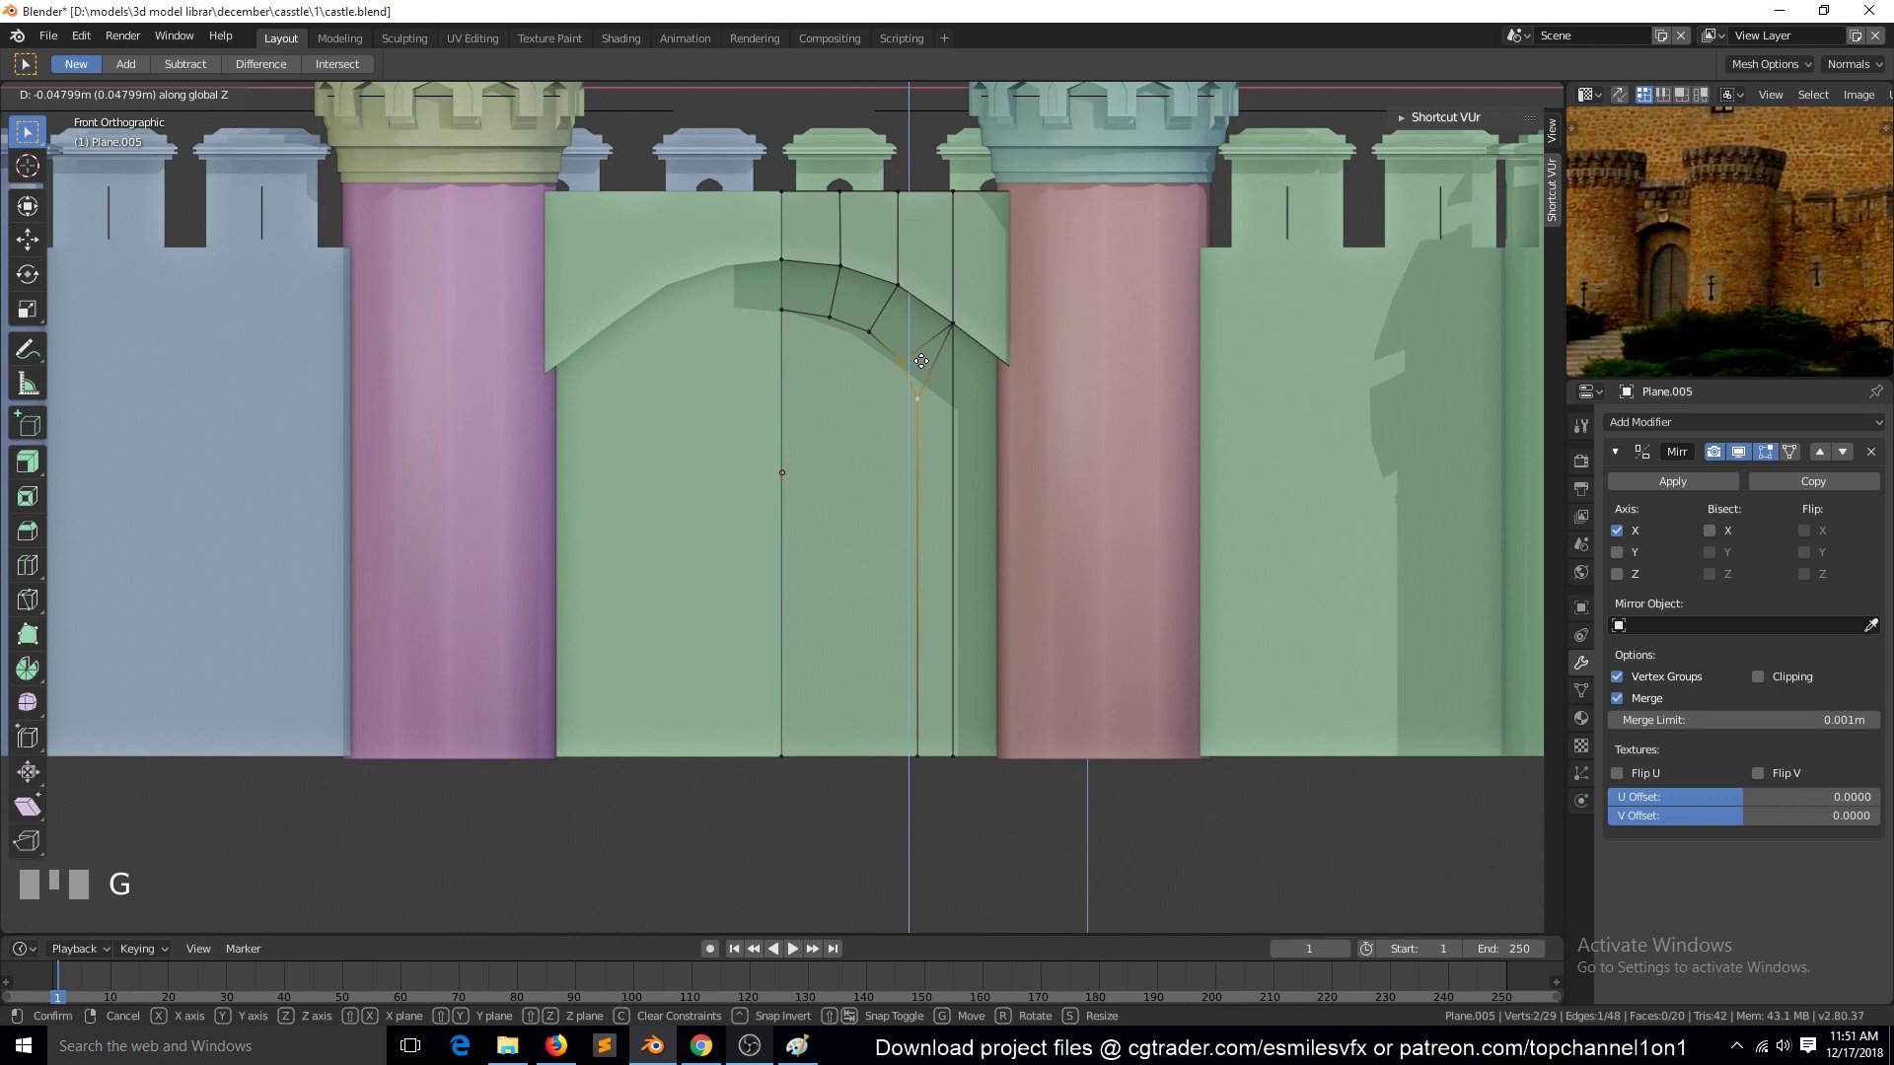
click(920, 361)
key(alt+a)
Step: Extrude the door face 0.161 m inward to recess it into the wall
key(3)
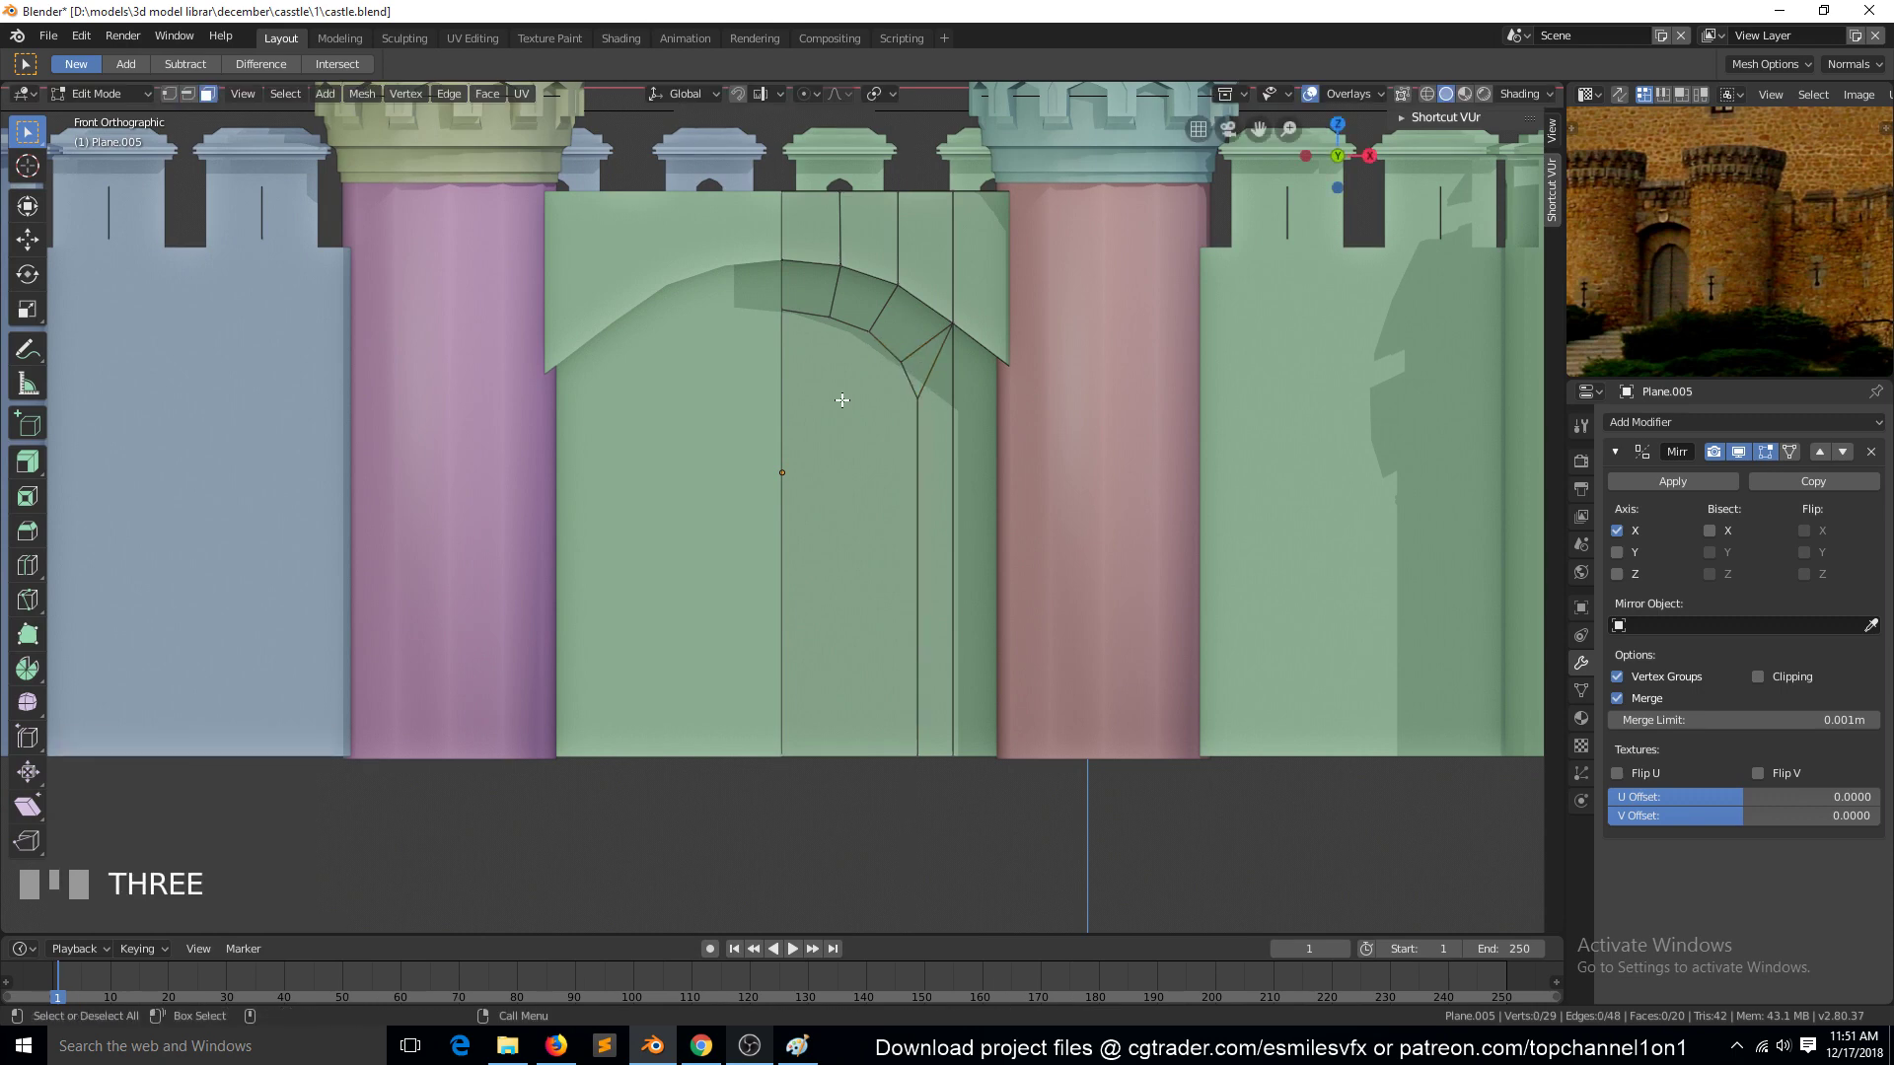
click(841, 402)
key(grave)
middle_drag(841, 401, 722, 414)
key(e)
click(840, 447)
Step: Select the door faces and the narrow side strip for deletion
click(795, 482)
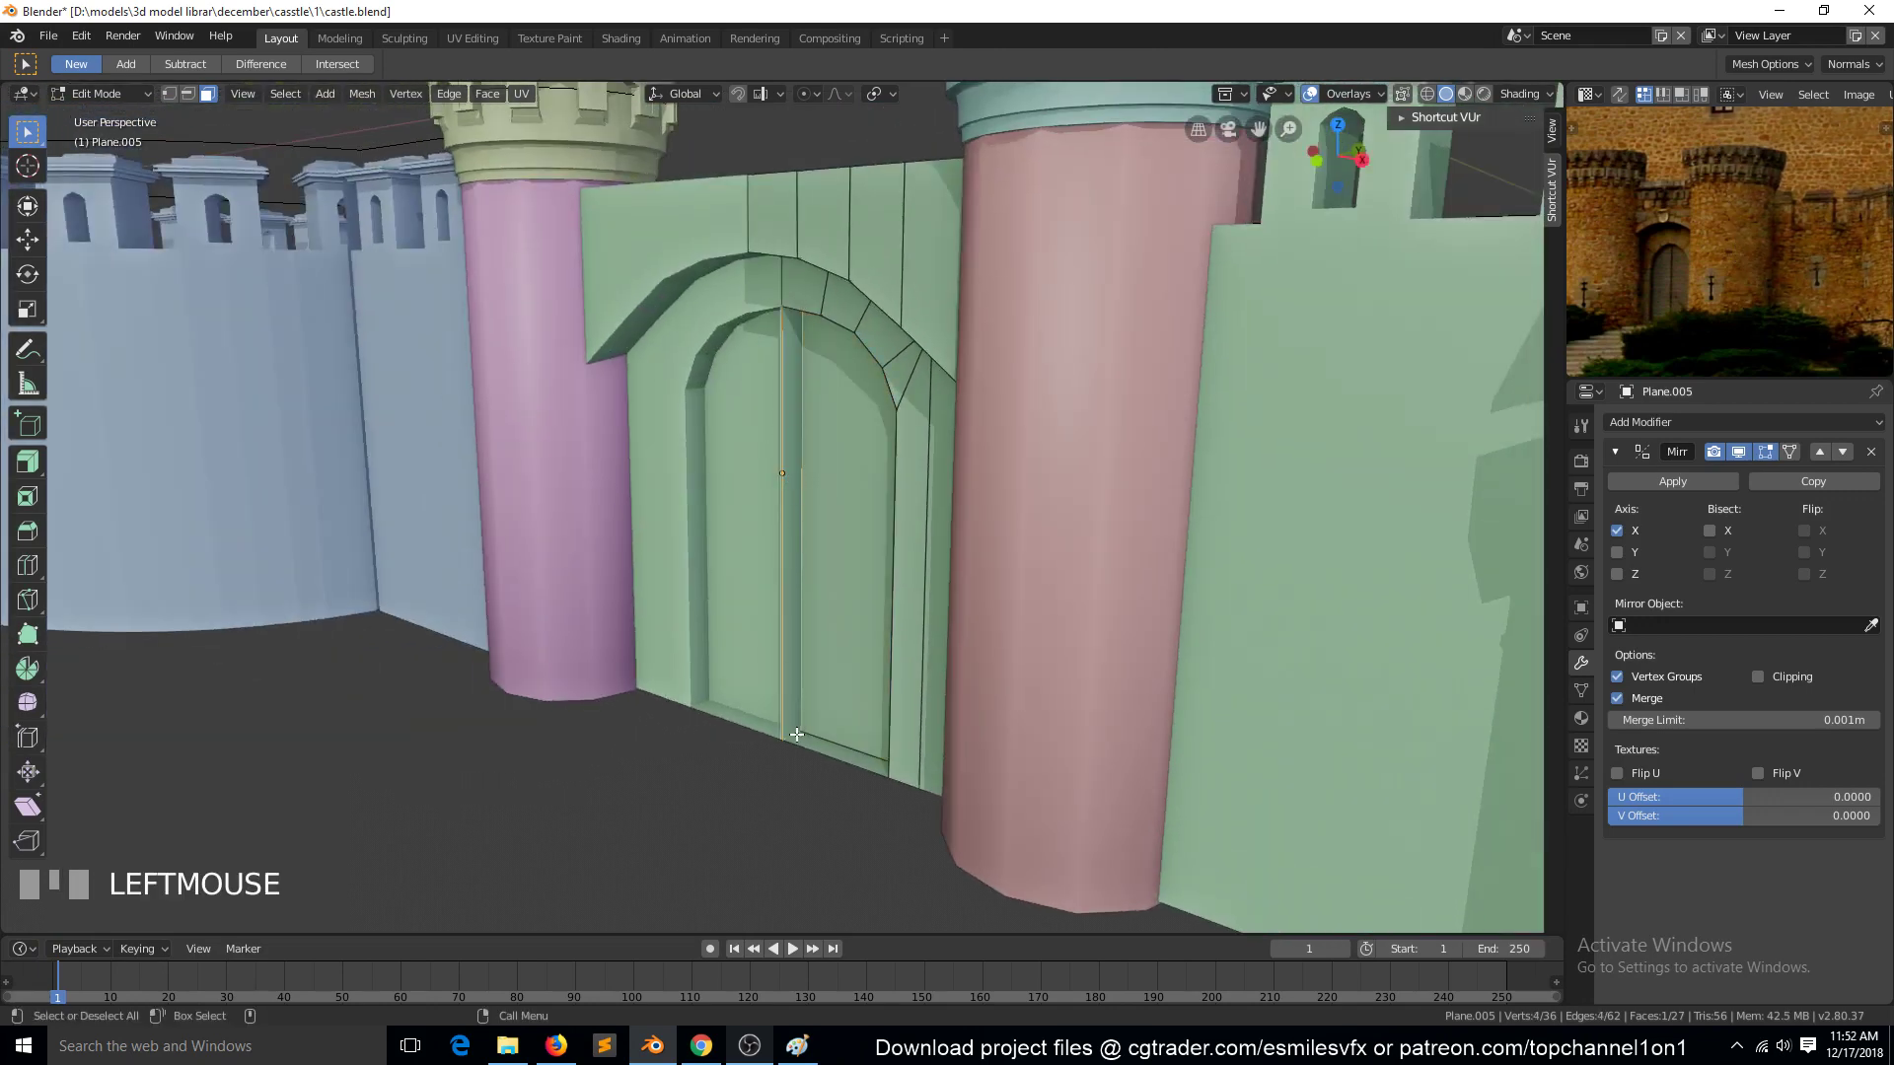
shift+click(795, 701)
key(x)
click(818, 387)
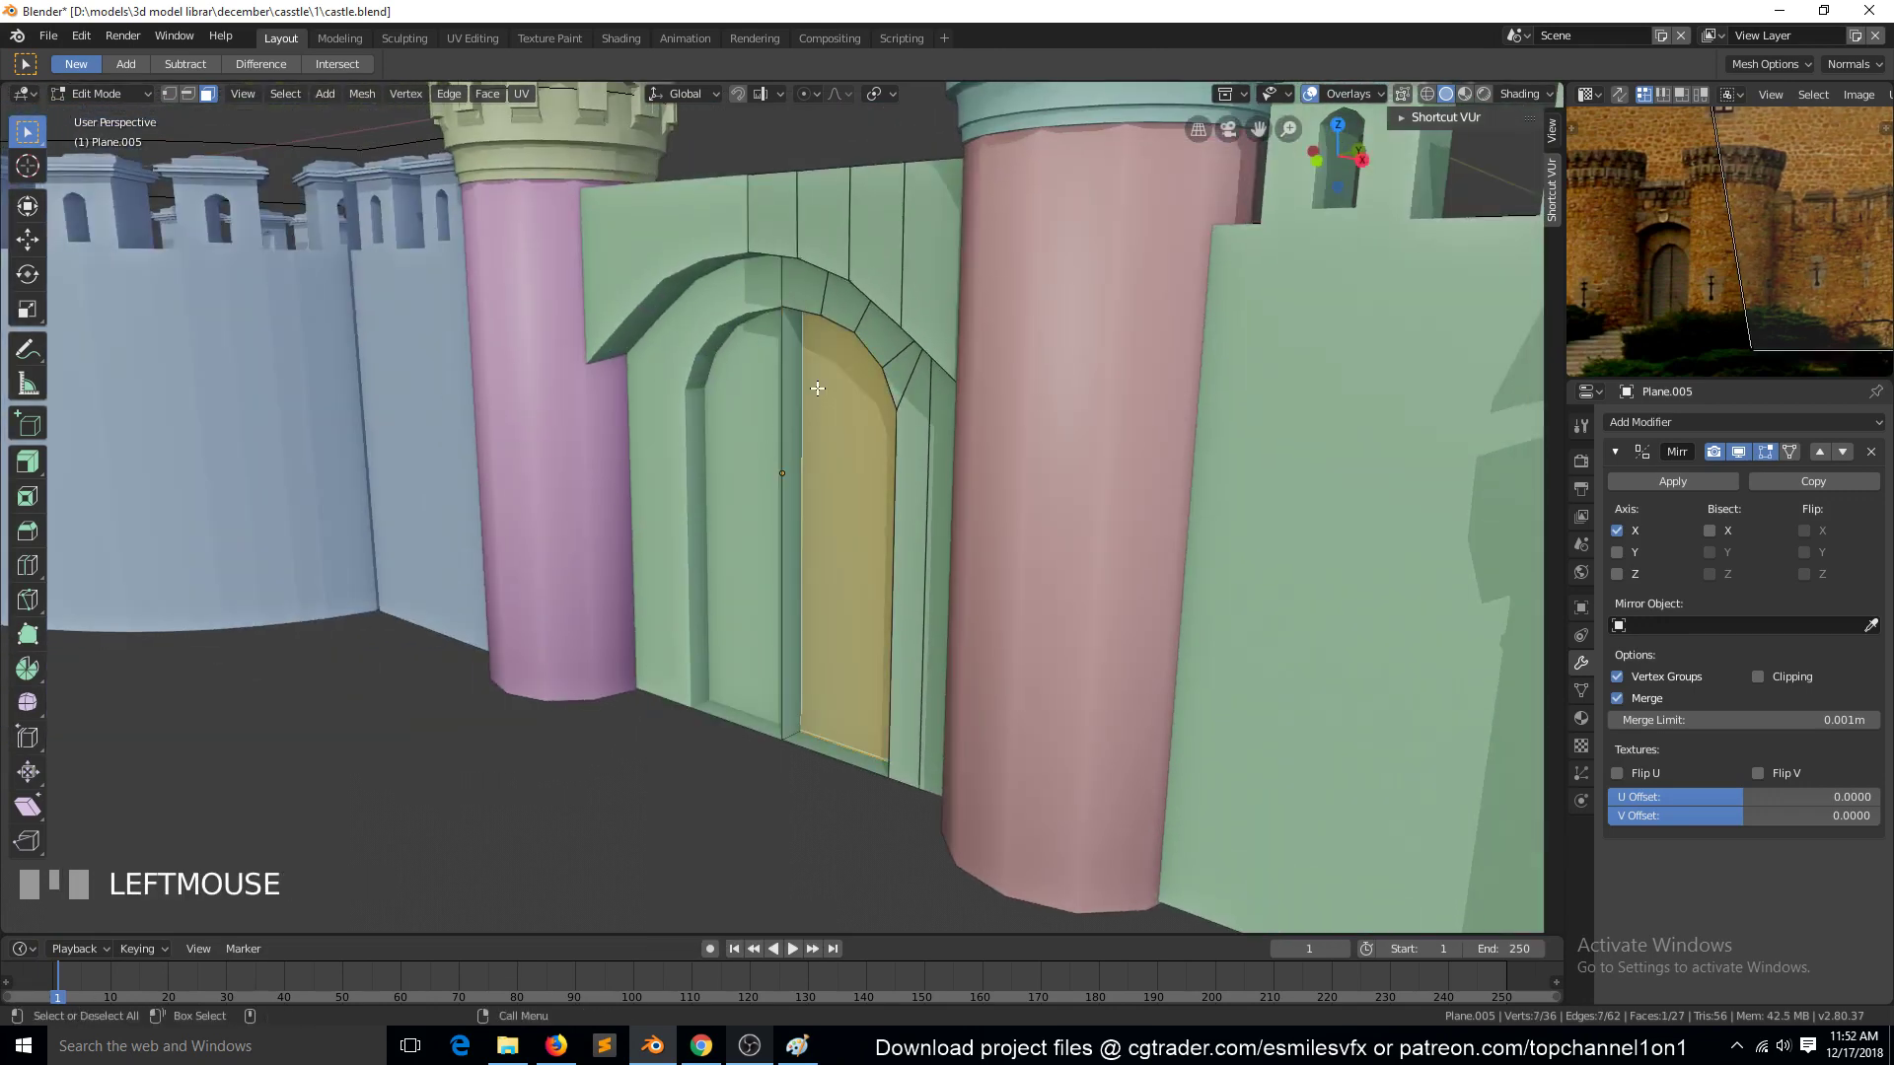
Step: Delete the selected door faces, then undo to restore the recessed door
key(x)
click(789, 424)
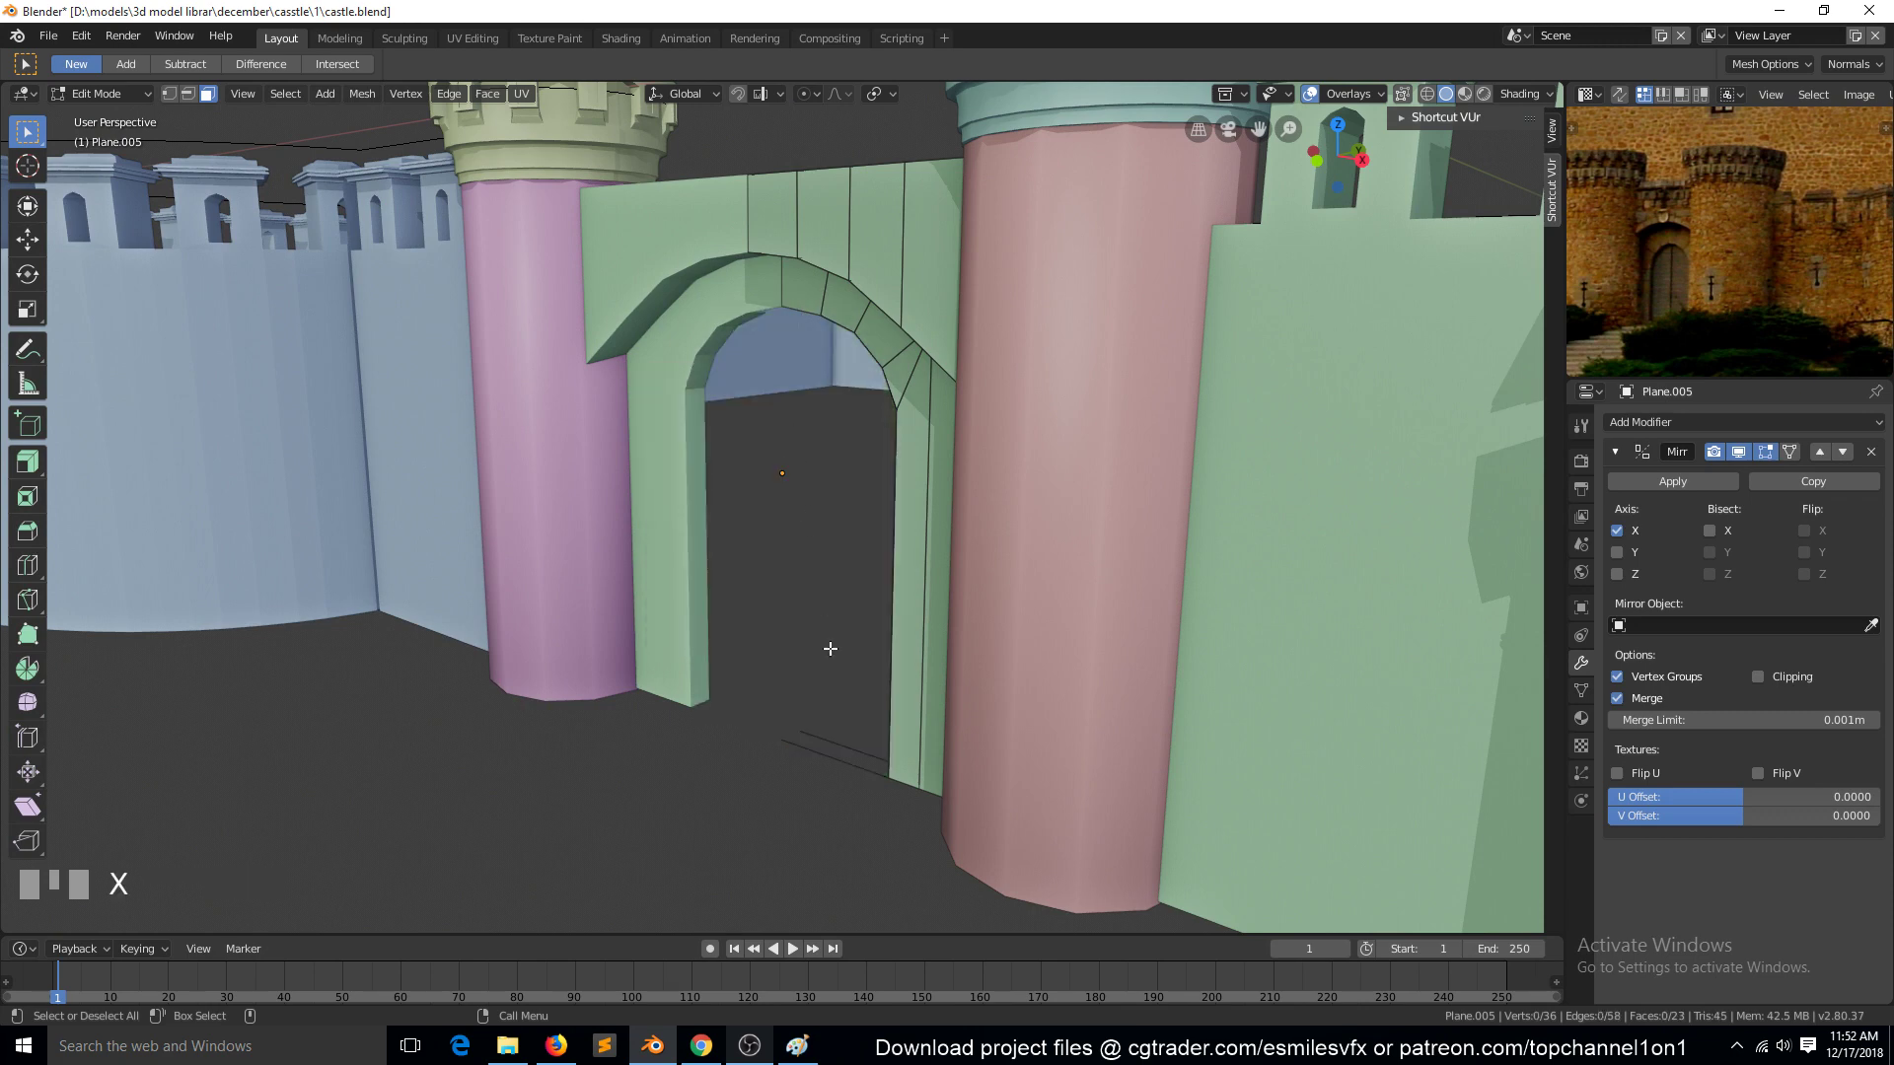
key(ctrl+z)
key(x)
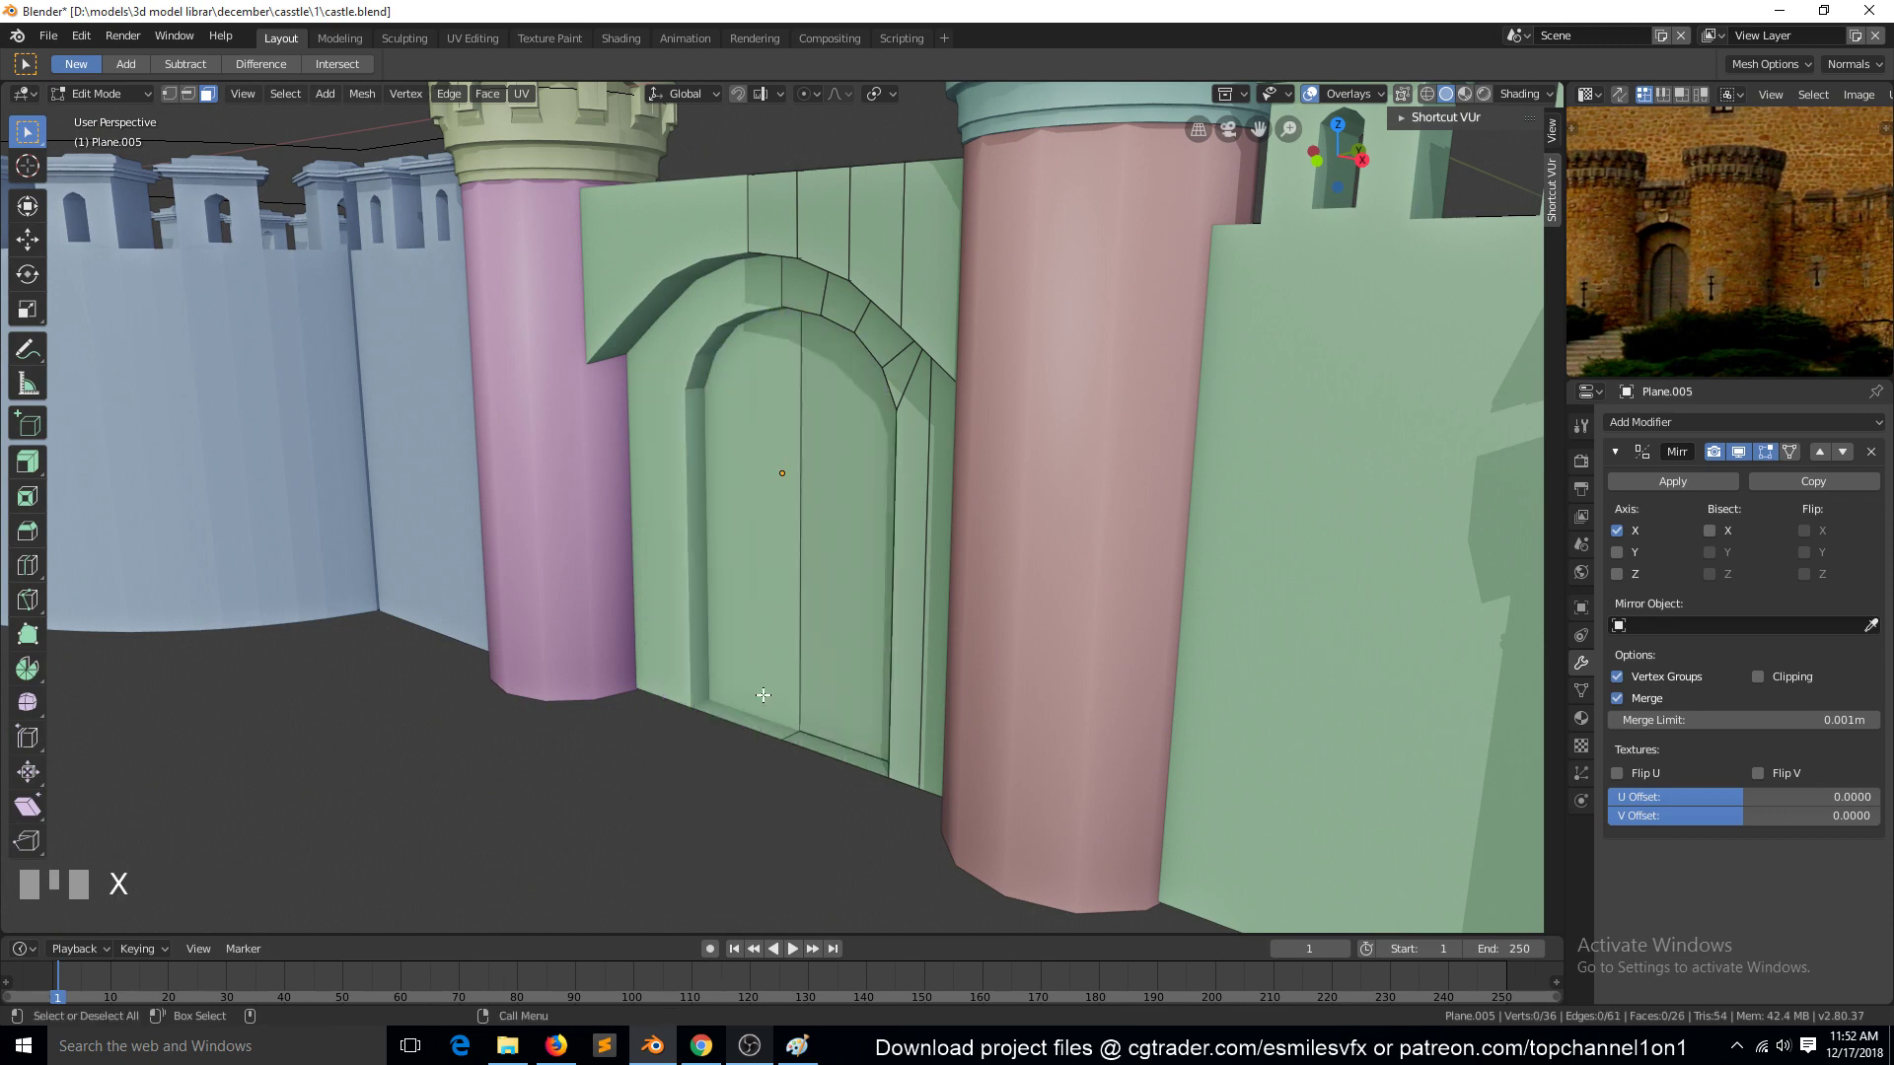
Step: From a front view, select the doorway edge loop and enable Mirror modifier Clipping
key(grave)
click(823, 735)
key(grave)
click(823, 731)
key(1)
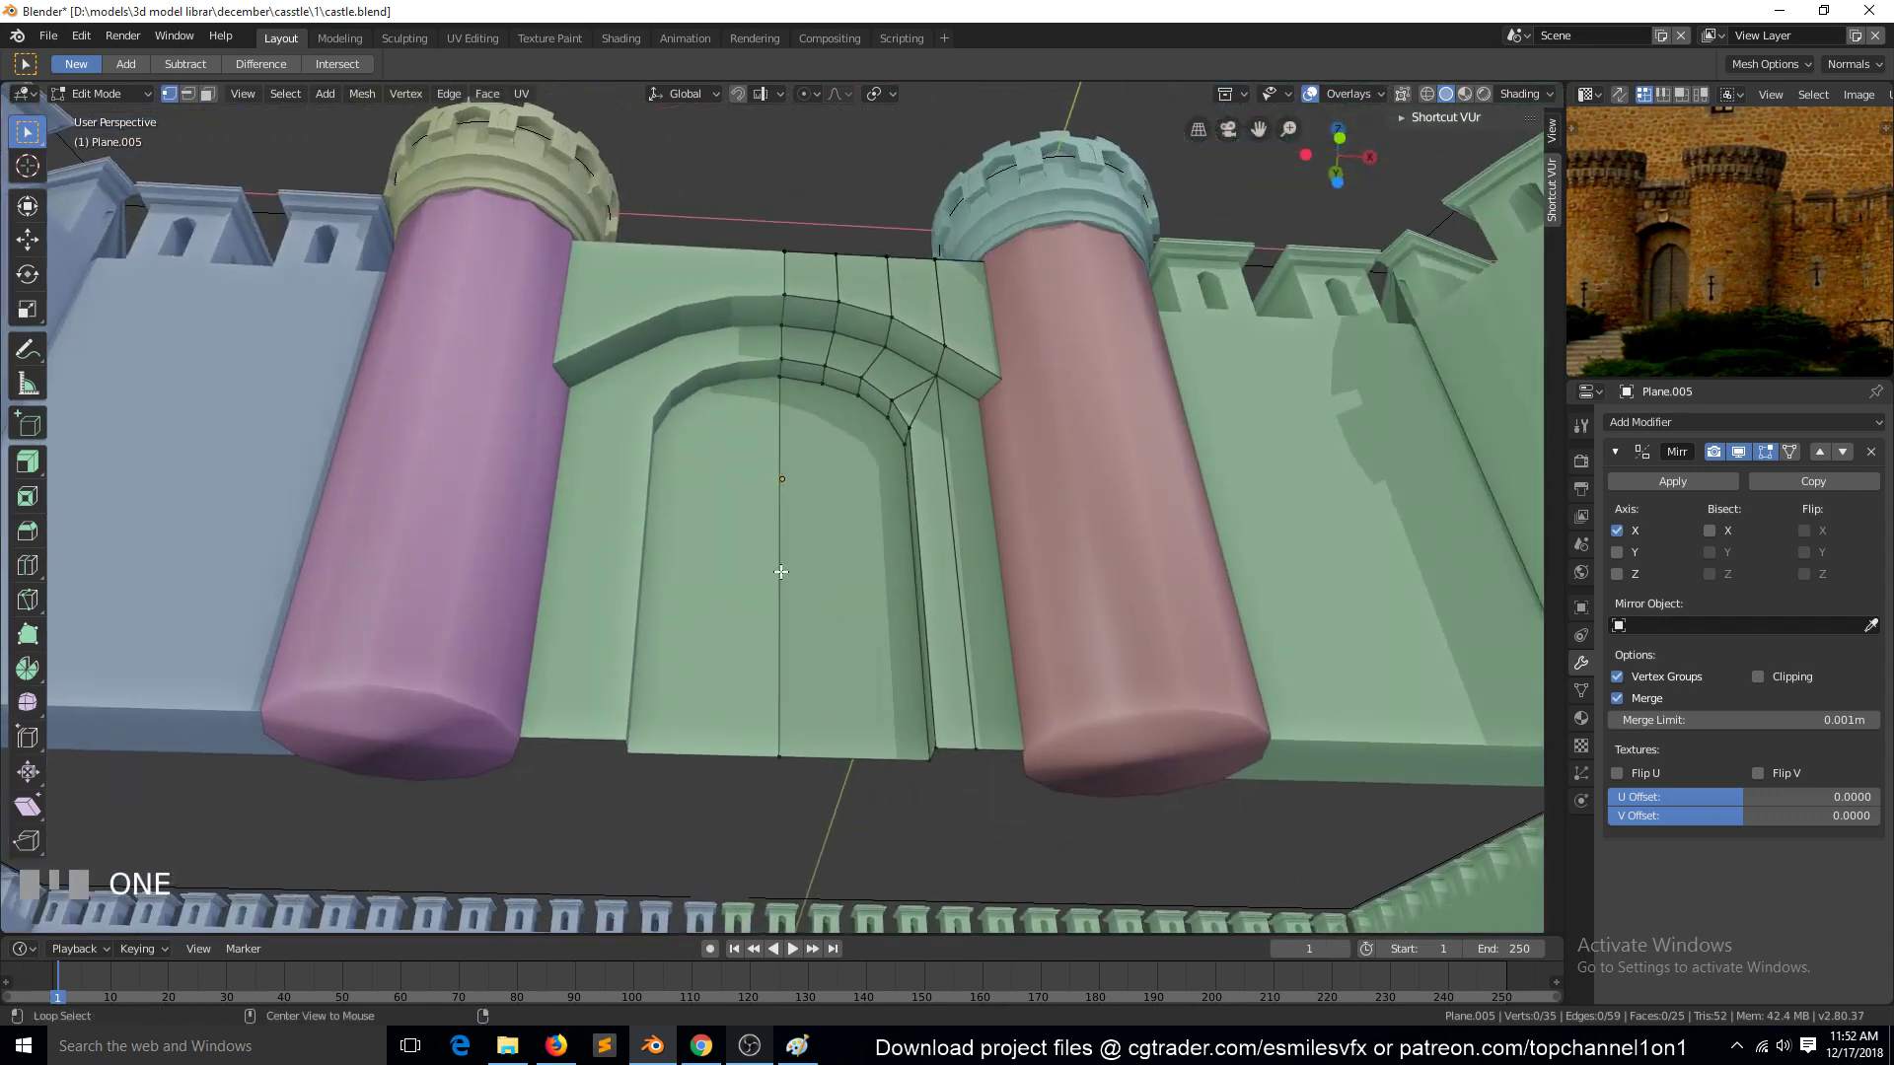
alt+click(779, 563)
click(1758, 676)
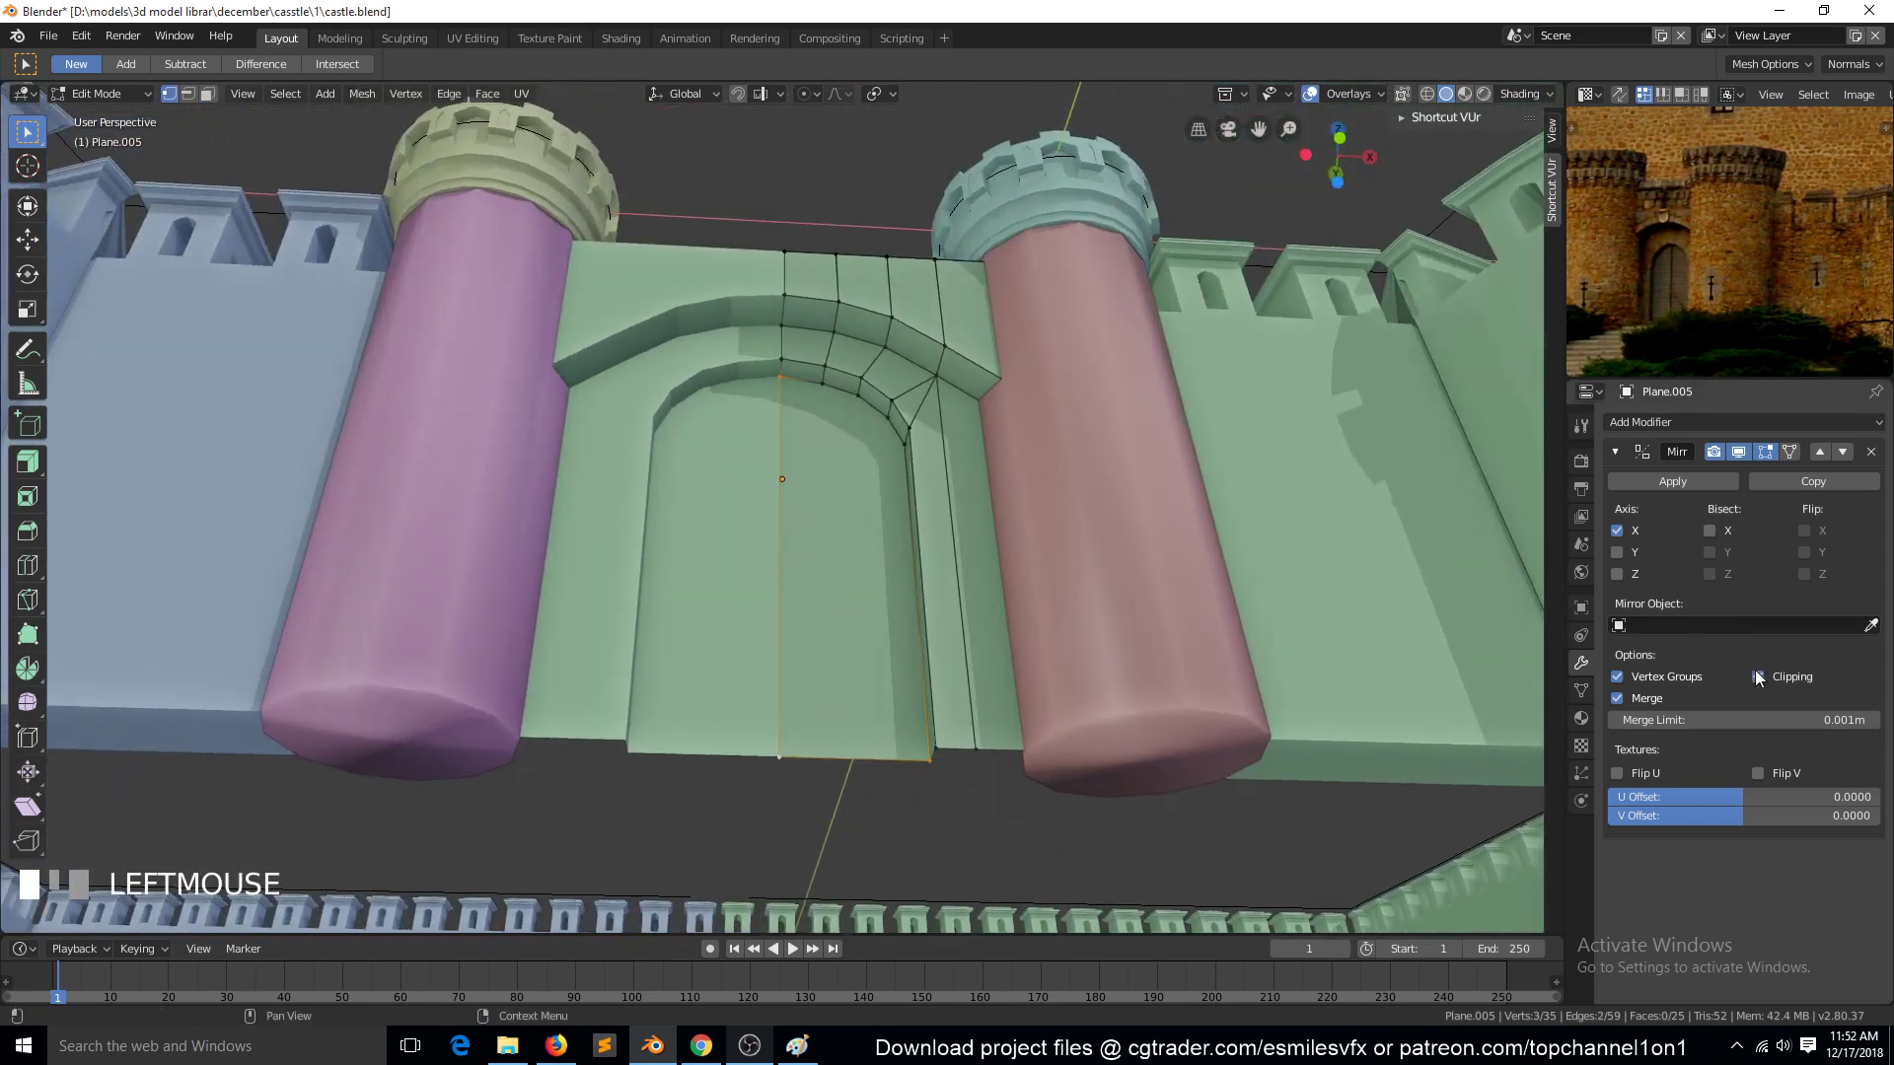
Step: Move the doorway edges sideways along X to widen the doorway about 0.25 m
alt+shift+click(790, 313)
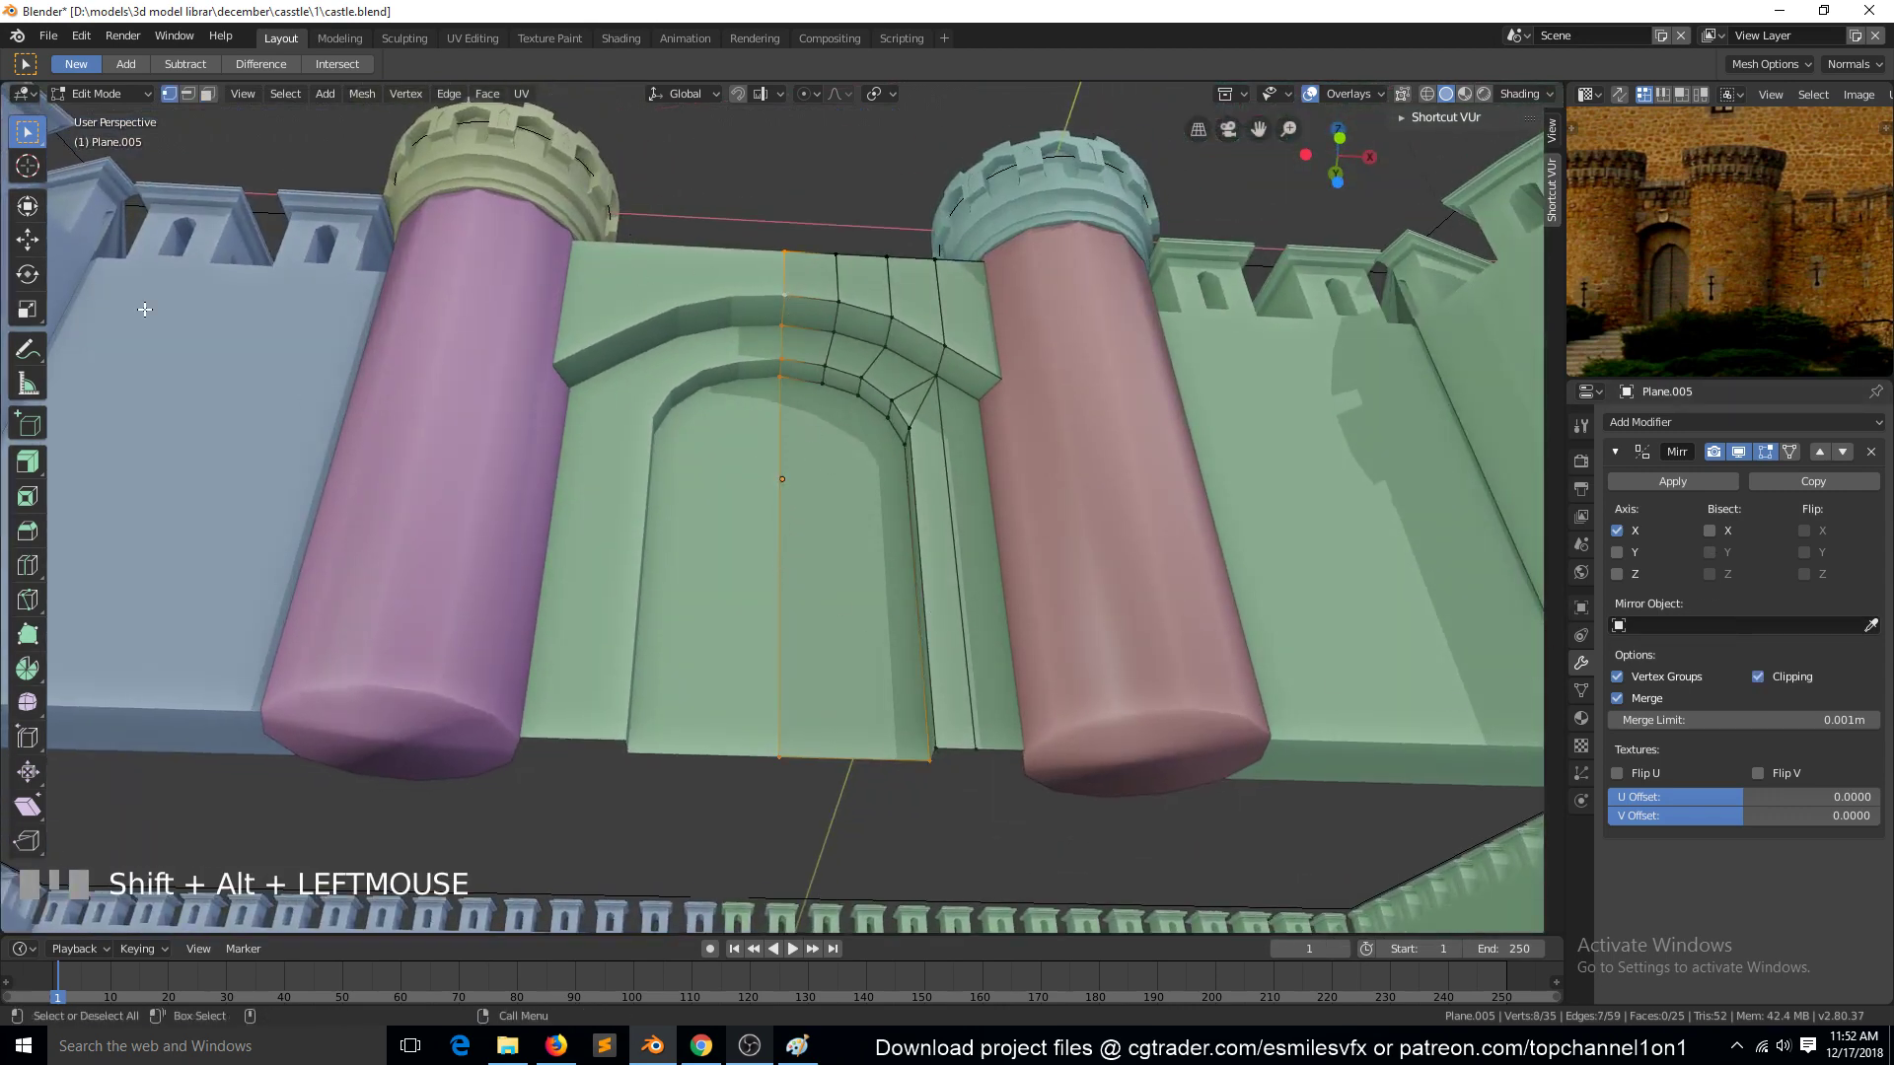
click(27, 239)
mouse_move(885, 424)
mouse_down()
mouse_move(849, 425)
mouse_move(885, 424)
mouse_up()
key(ctrl+z)
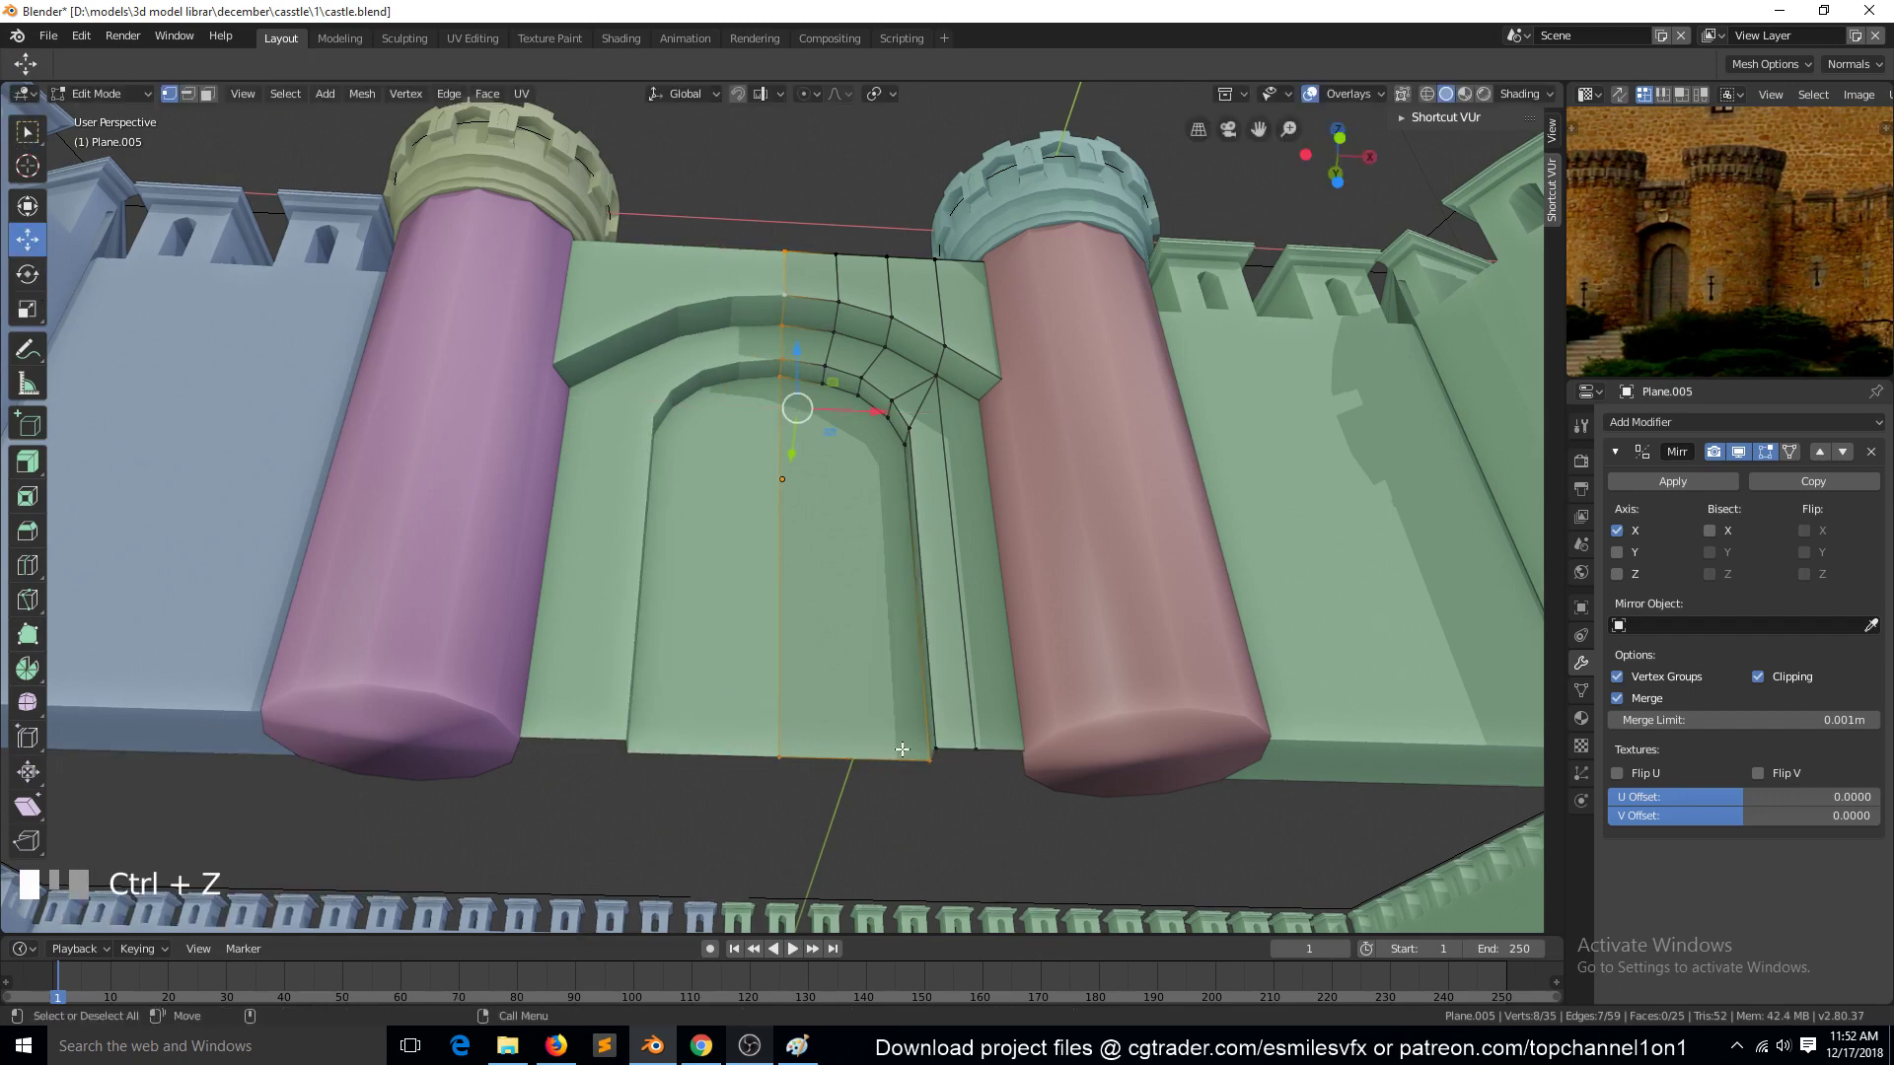
shift+click(902, 749)
drag(846, 362, 894, 362)
middle_drag(895, 362, 782, 326)
Step: Return to Object Mode and save castle.blend
key(Tab)
middle_drag(831, 446, 941, 288)
key(ctrl+s)
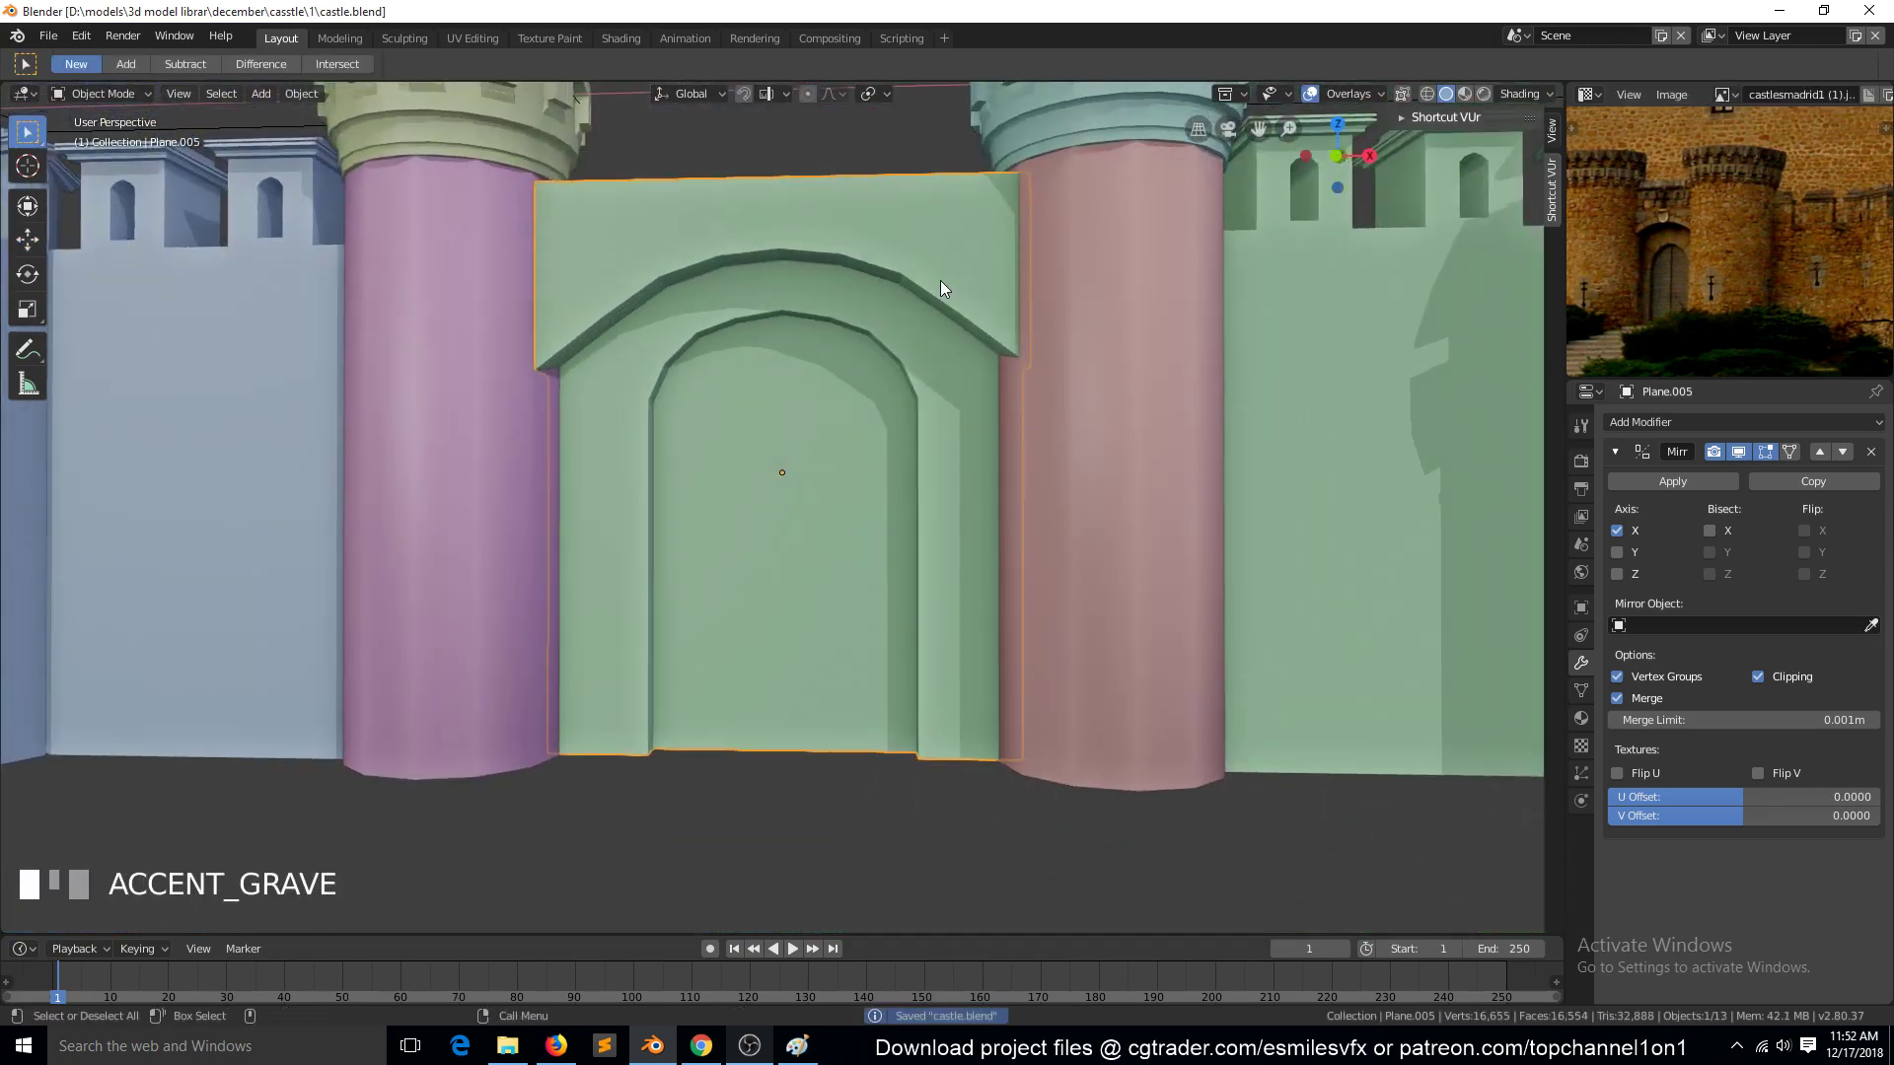
Step: Add a loop cut above the arch frame in the gate wall mesh
key(Tab)
key(grave)
key(ctrl+r)
click(809, 240)
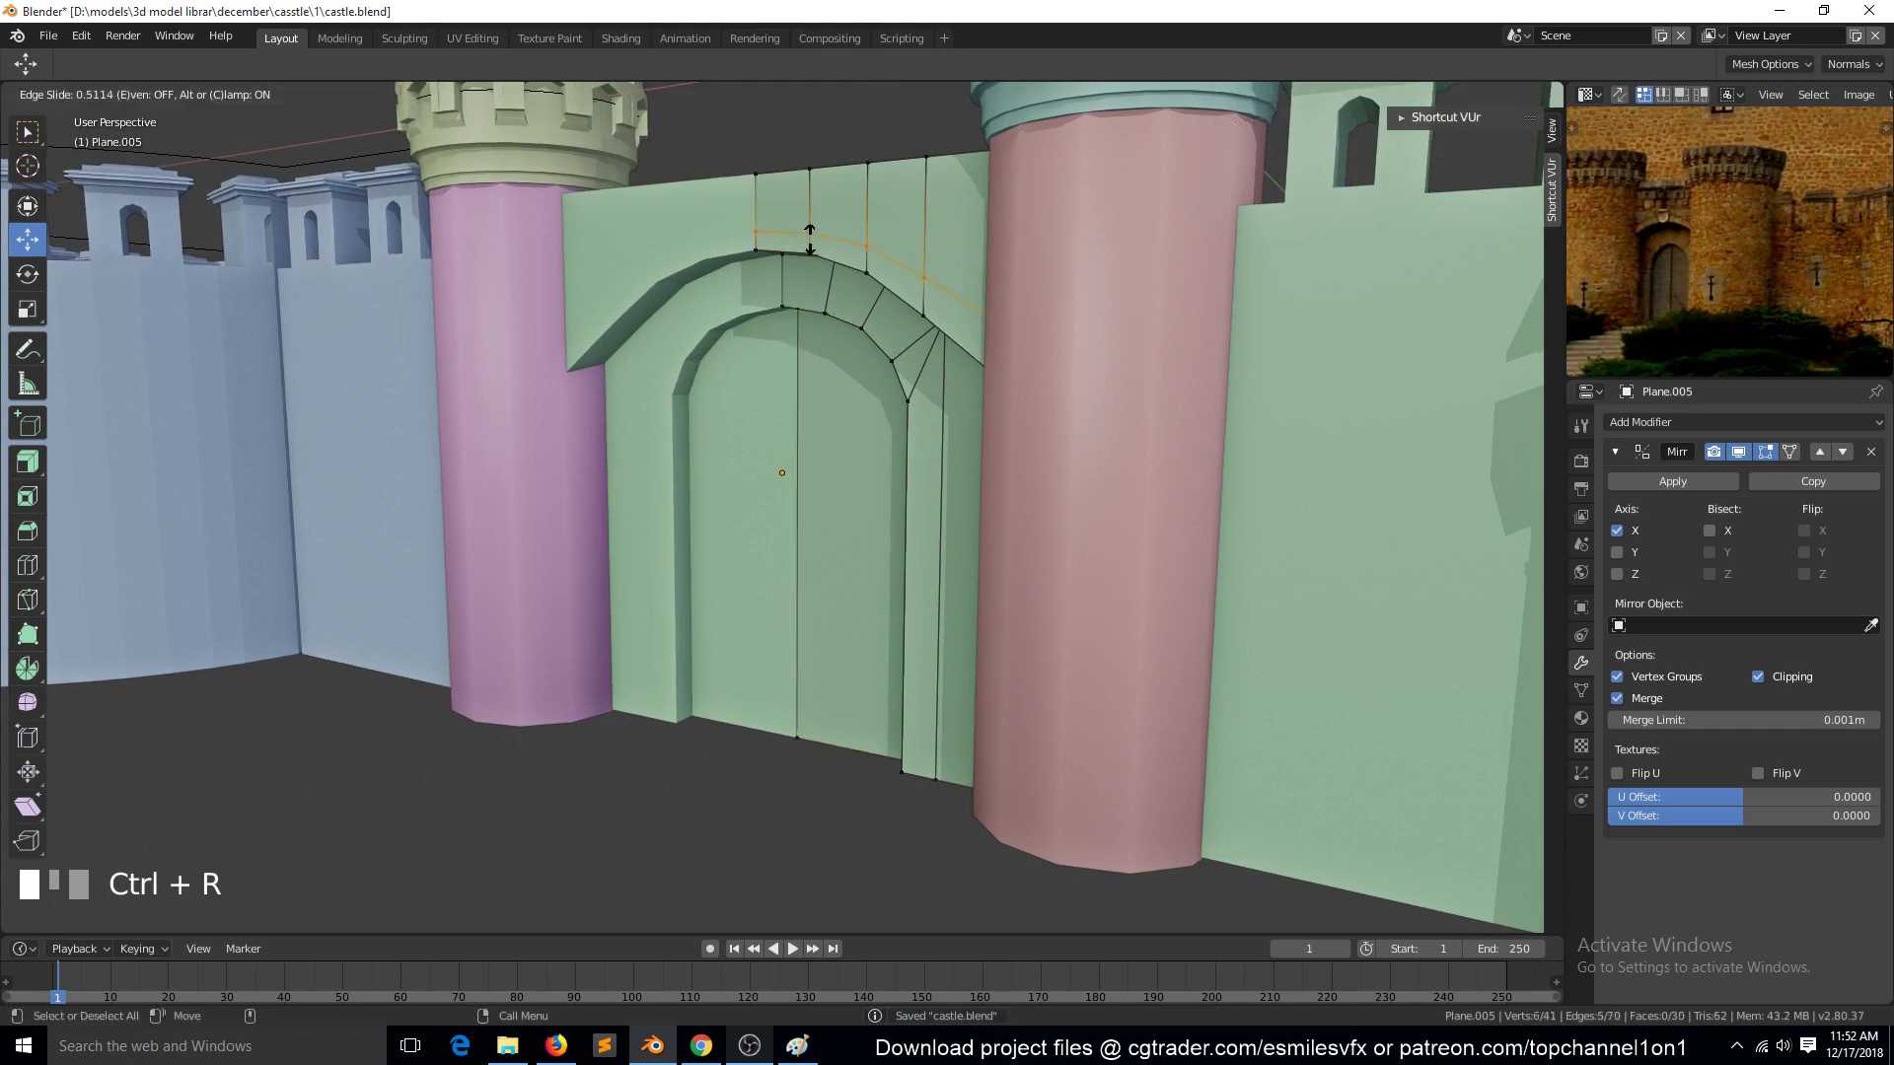
click(817, 234)
Step: In front wireframe view, raise the new arc's end vertex upward
key(KP_1)
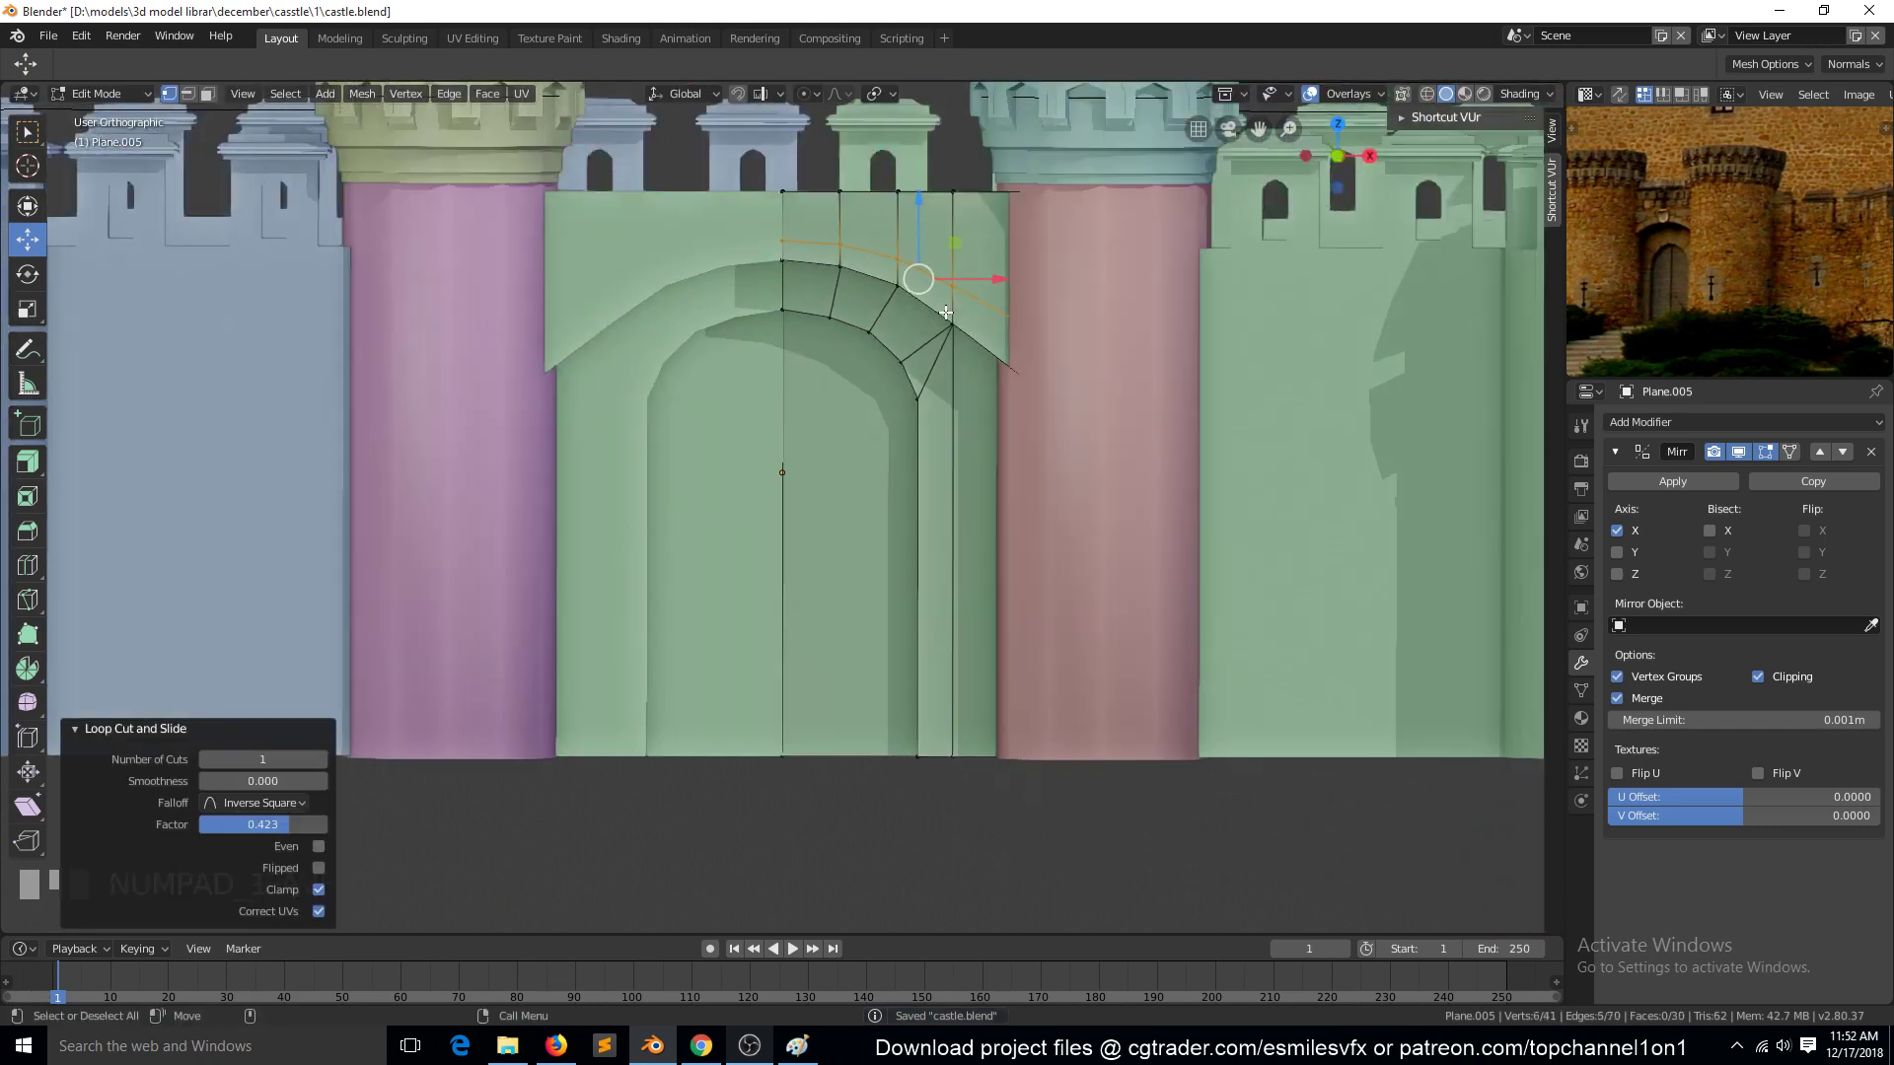
key(z)
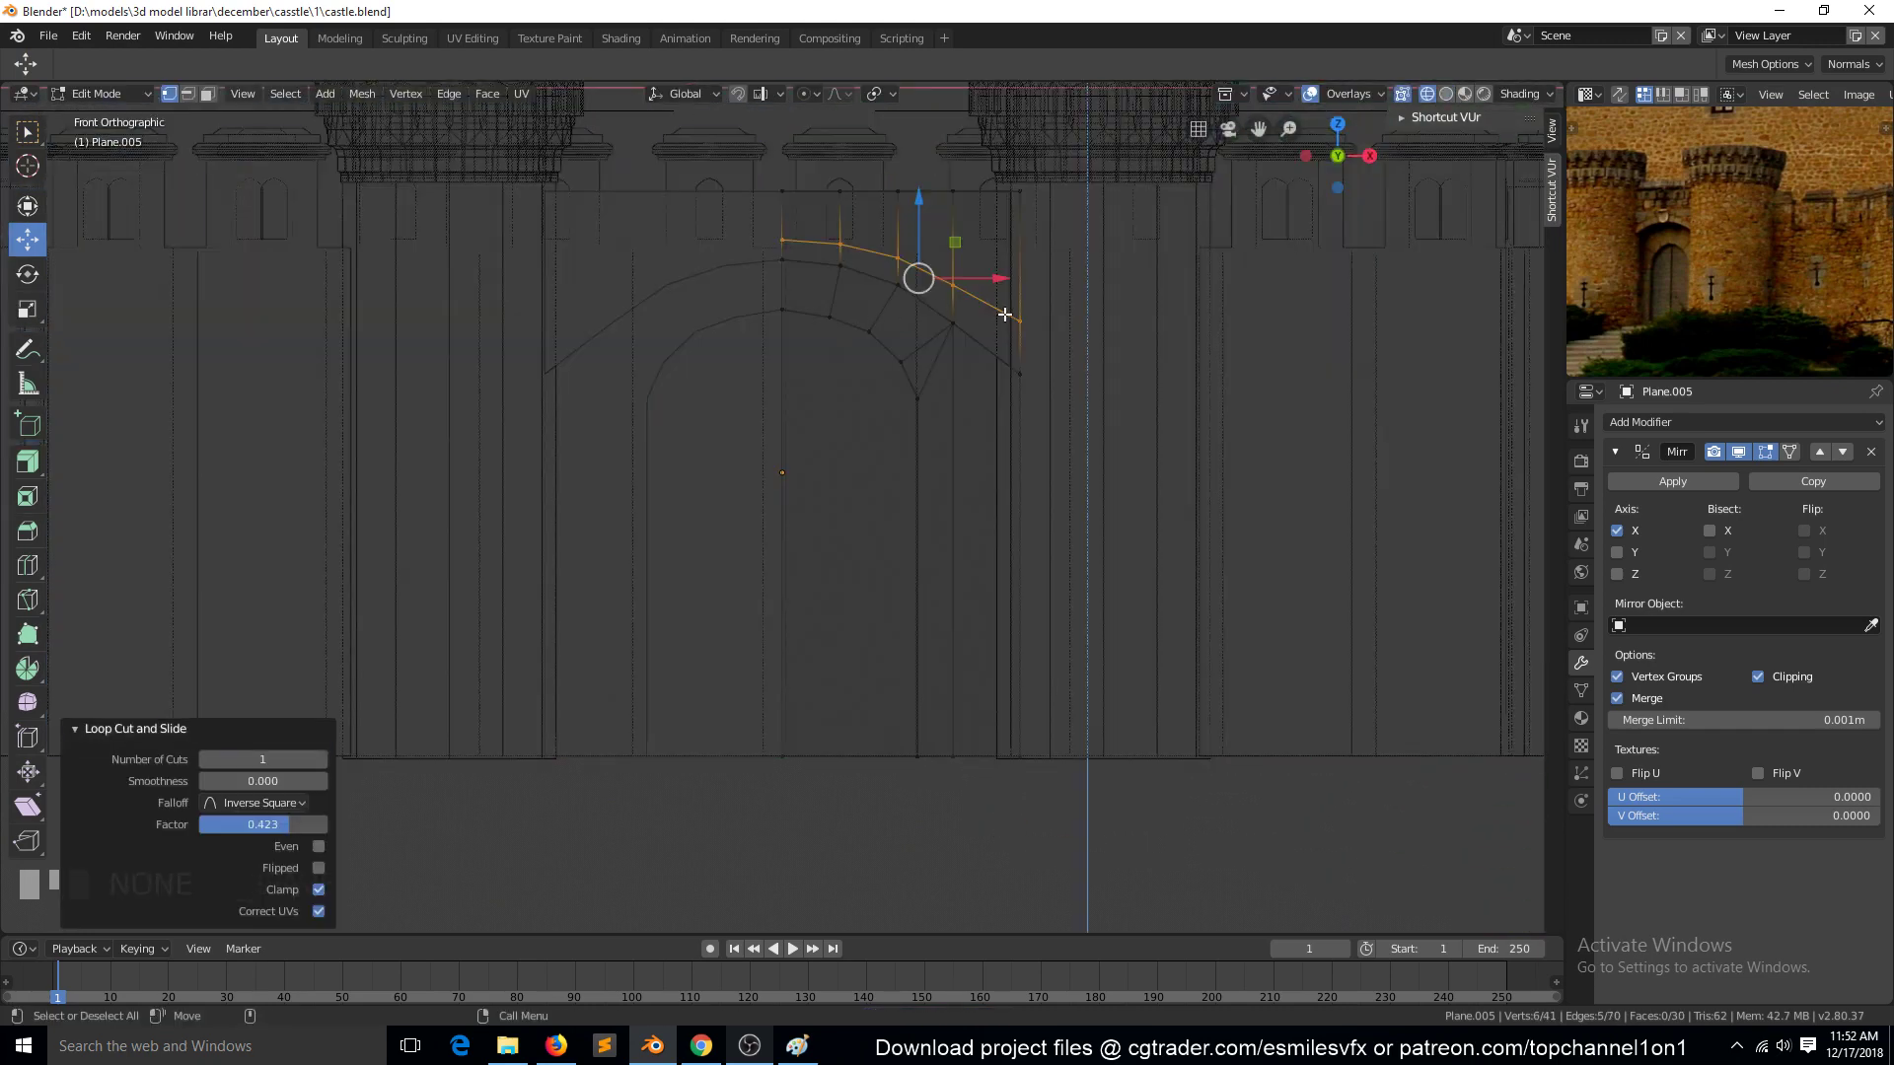
click(1016, 318)
drag(1016, 317, 1027, 250)
key(z)
key(alt+a)
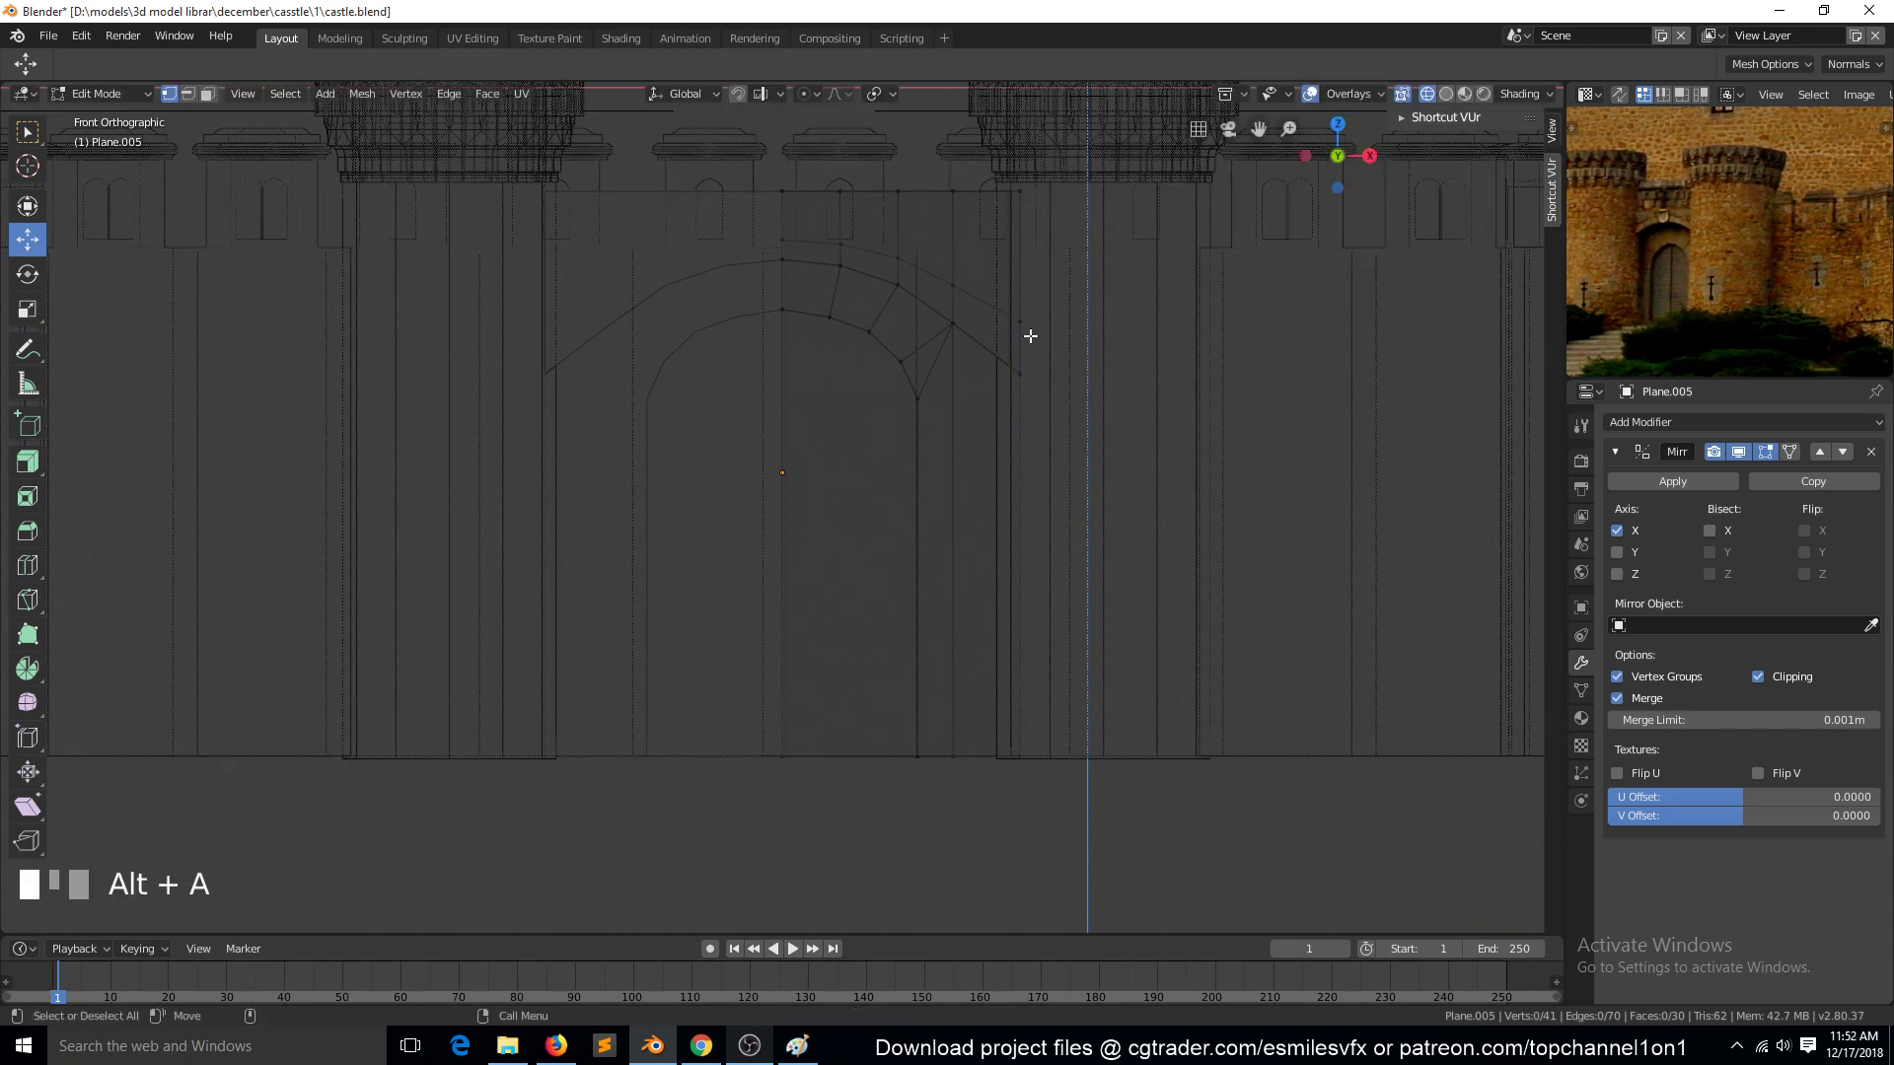
key(c)
click(1019, 316)
right_click(1019, 317)
drag(1019, 317, 1023, 255)
key(z)
click(1063, 288)
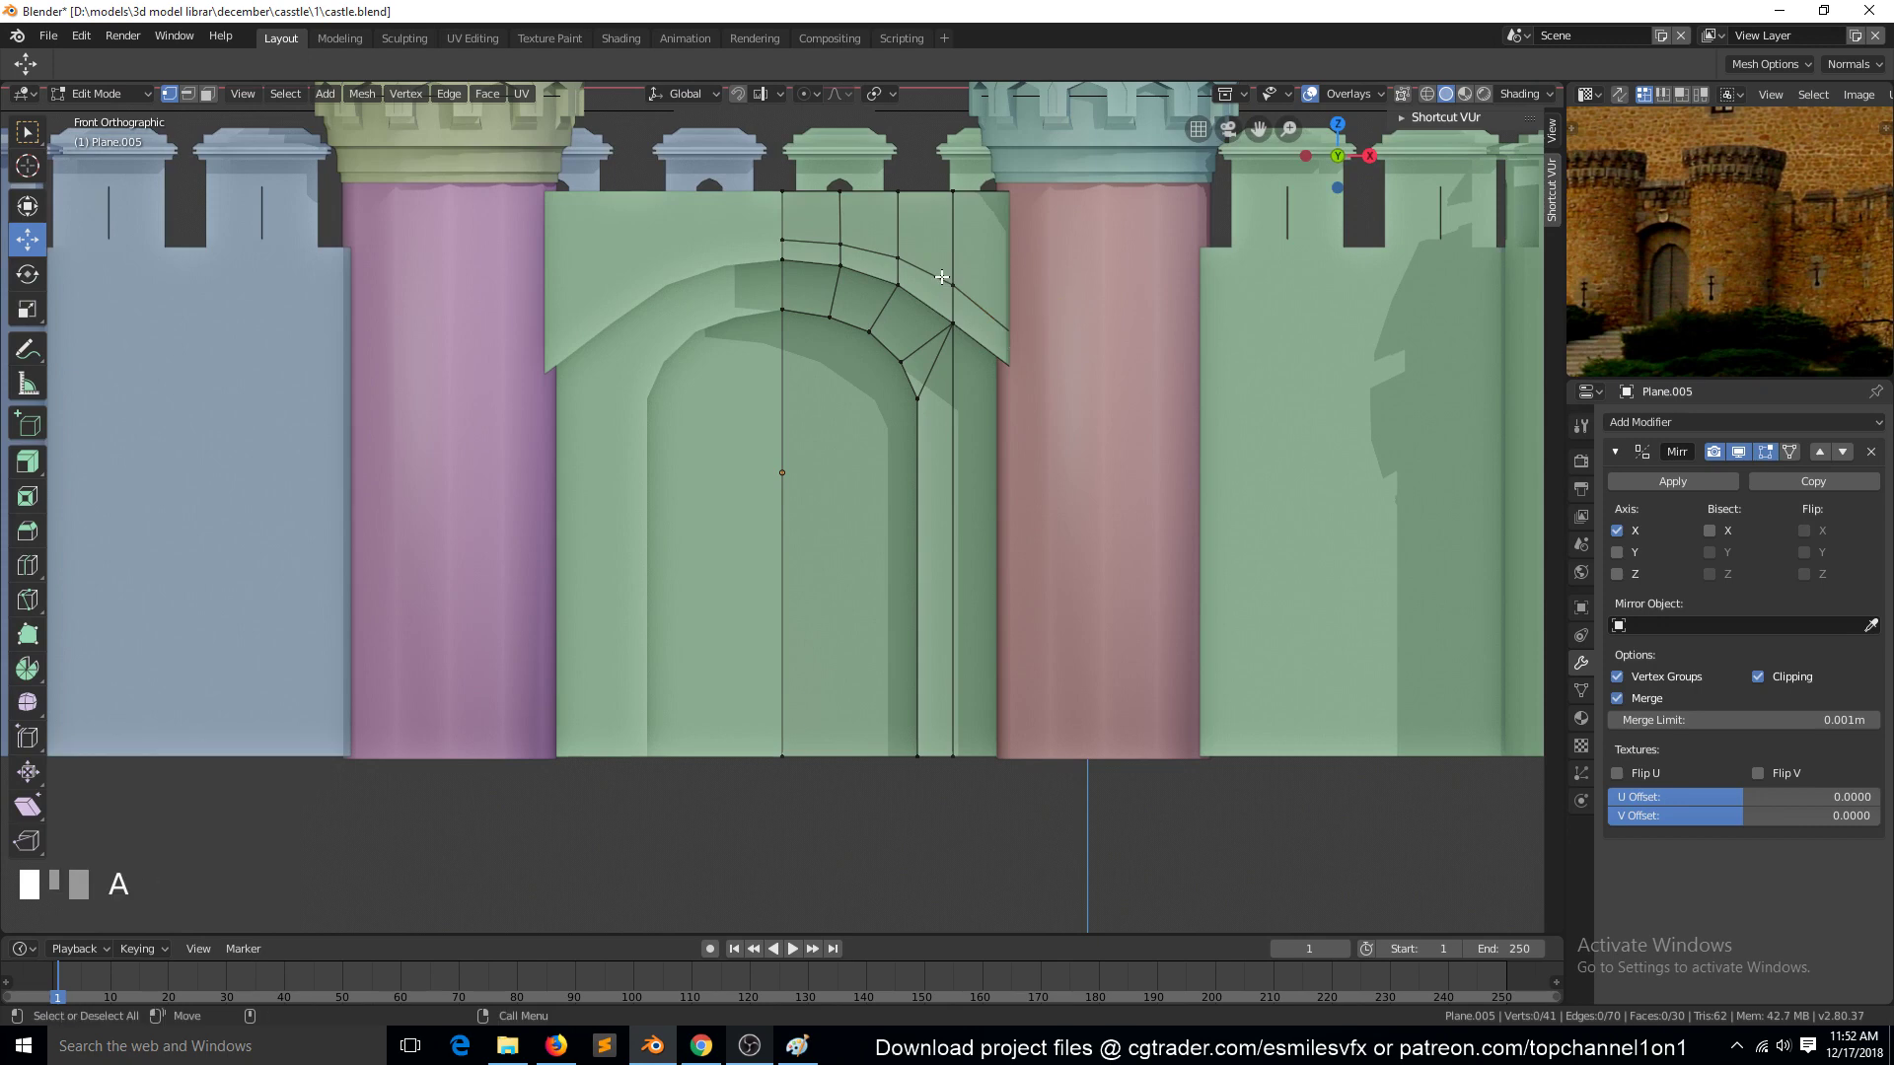
Step: Select the strip of faces along the arch band and extrude it outward about 0.029 m
middle_drag(1064, 288, 877, 296)
key(3)
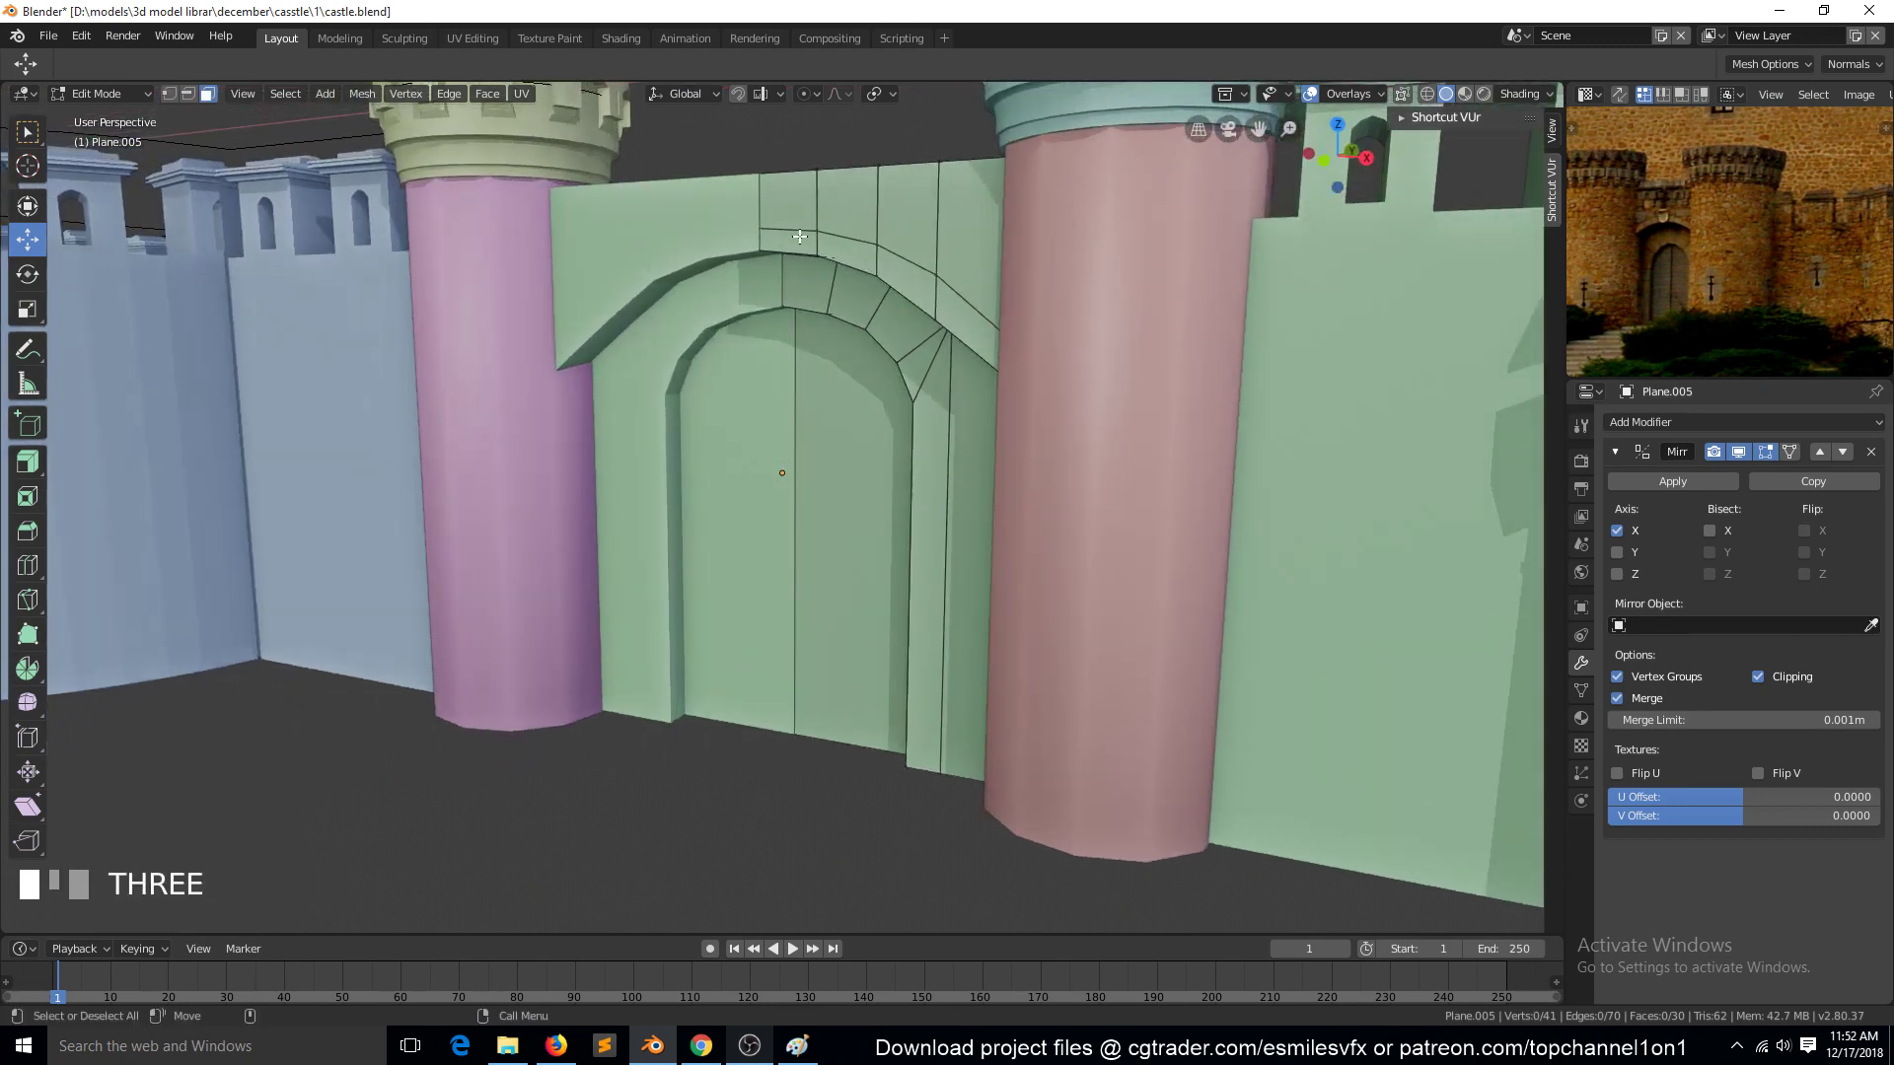
key(2)
click(782, 237)
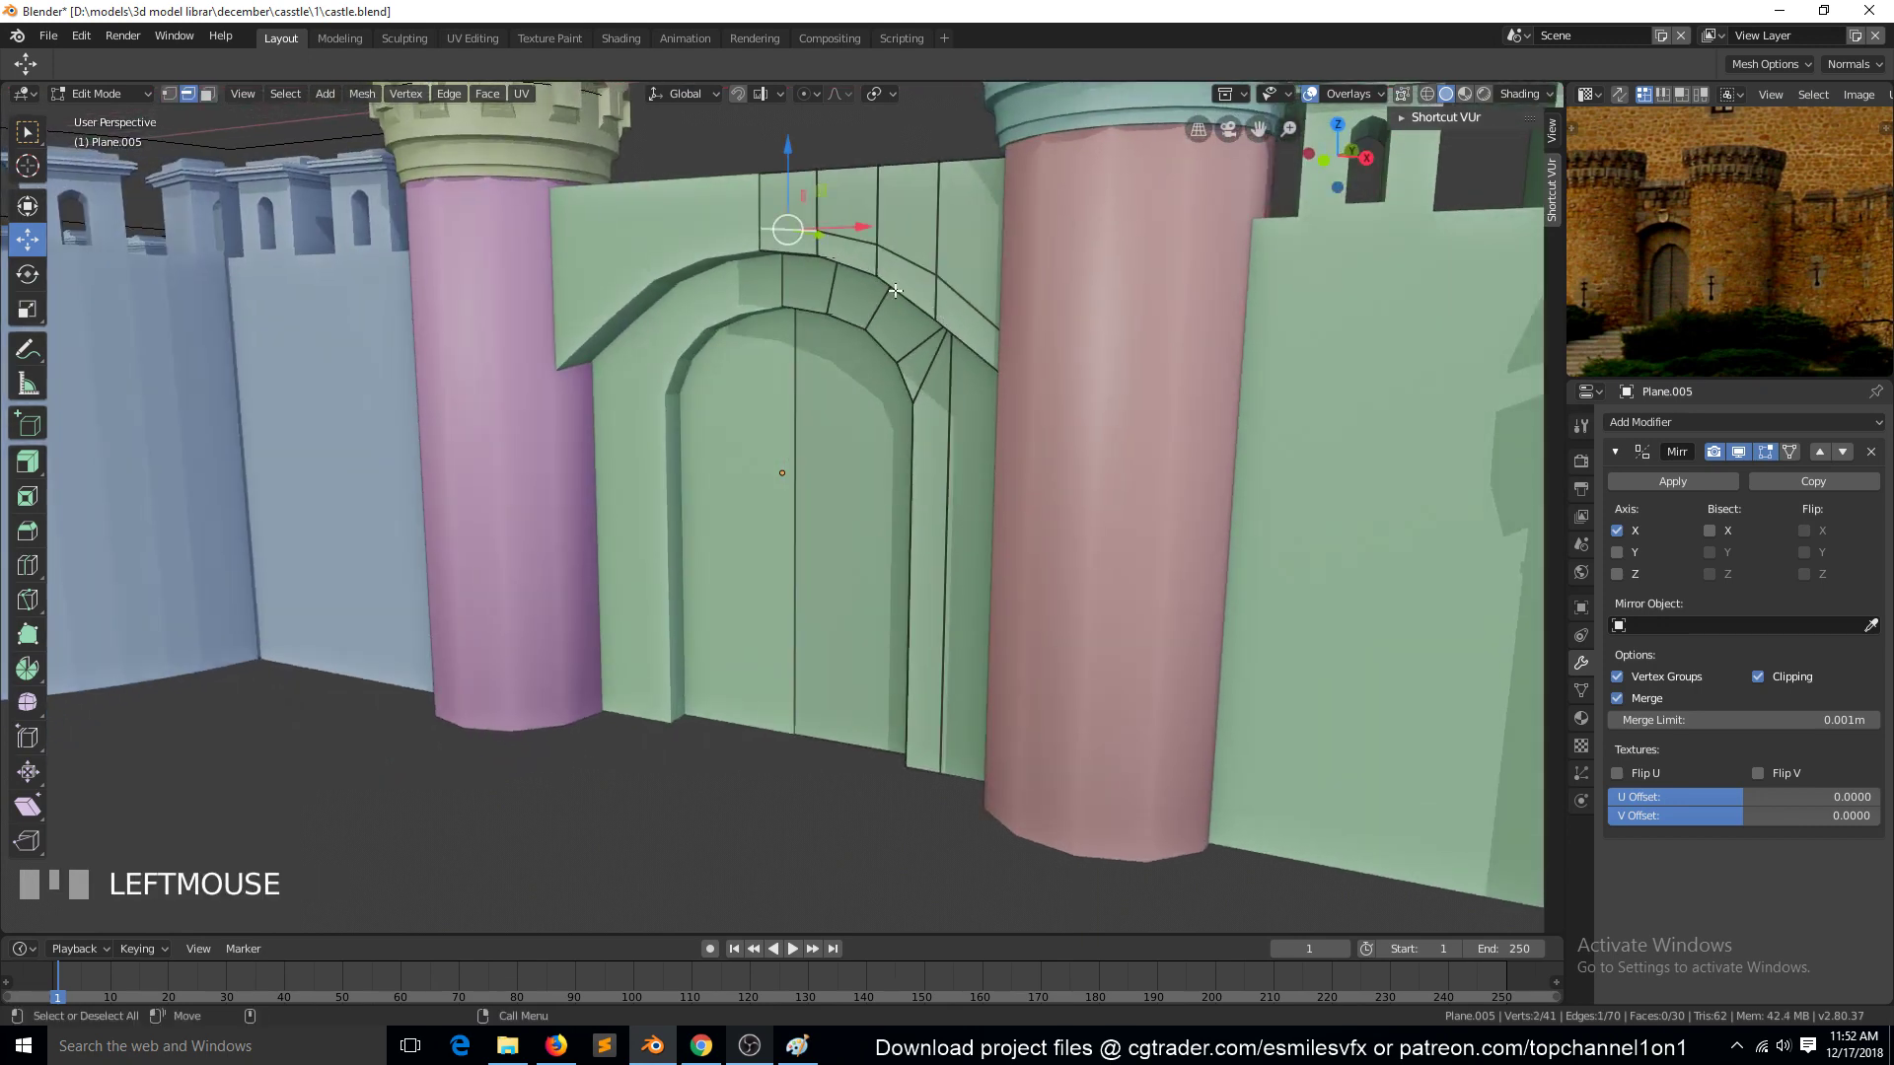
key(3)
click(794, 244)
ctrl+click(975, 312)
middle_drag(972, 307, 949, 338)
key(e)
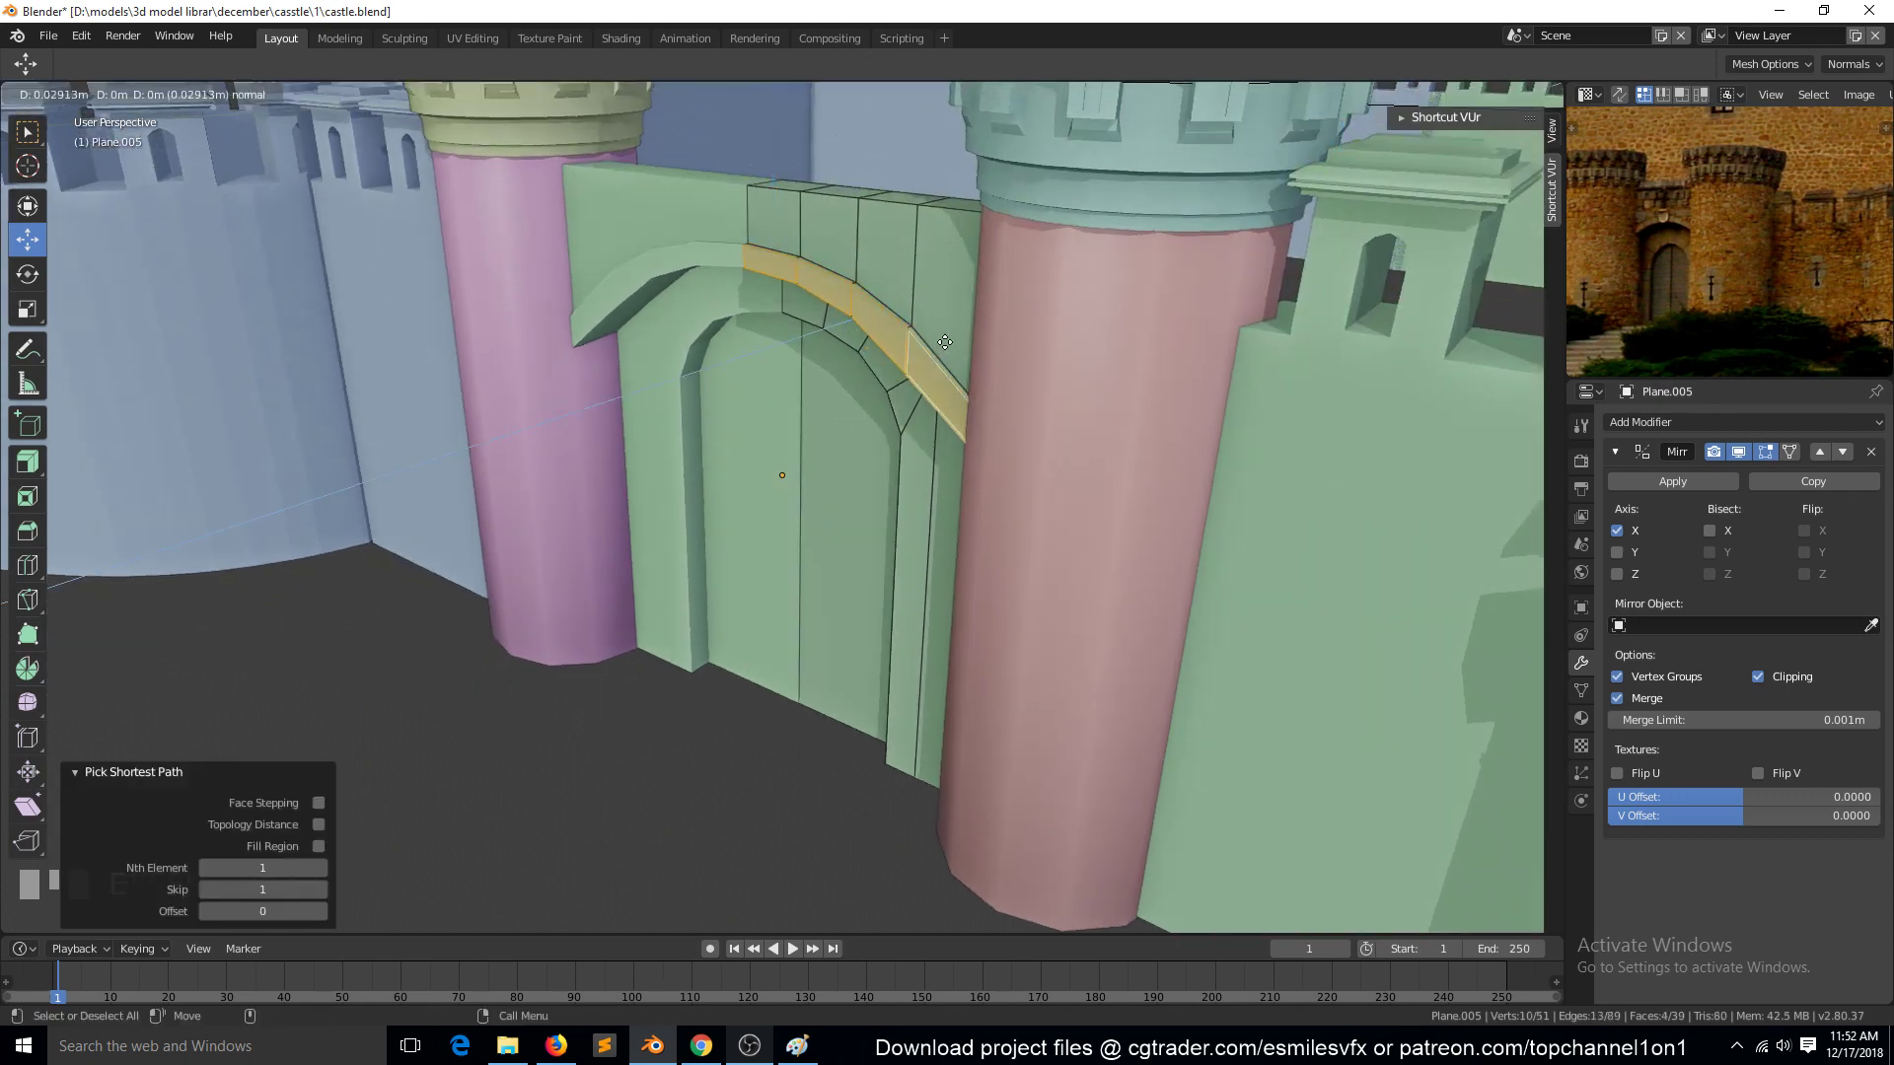
Step: Confirm the extruded arch trim and save castle.blend
click(947, 343)
key(Tab)
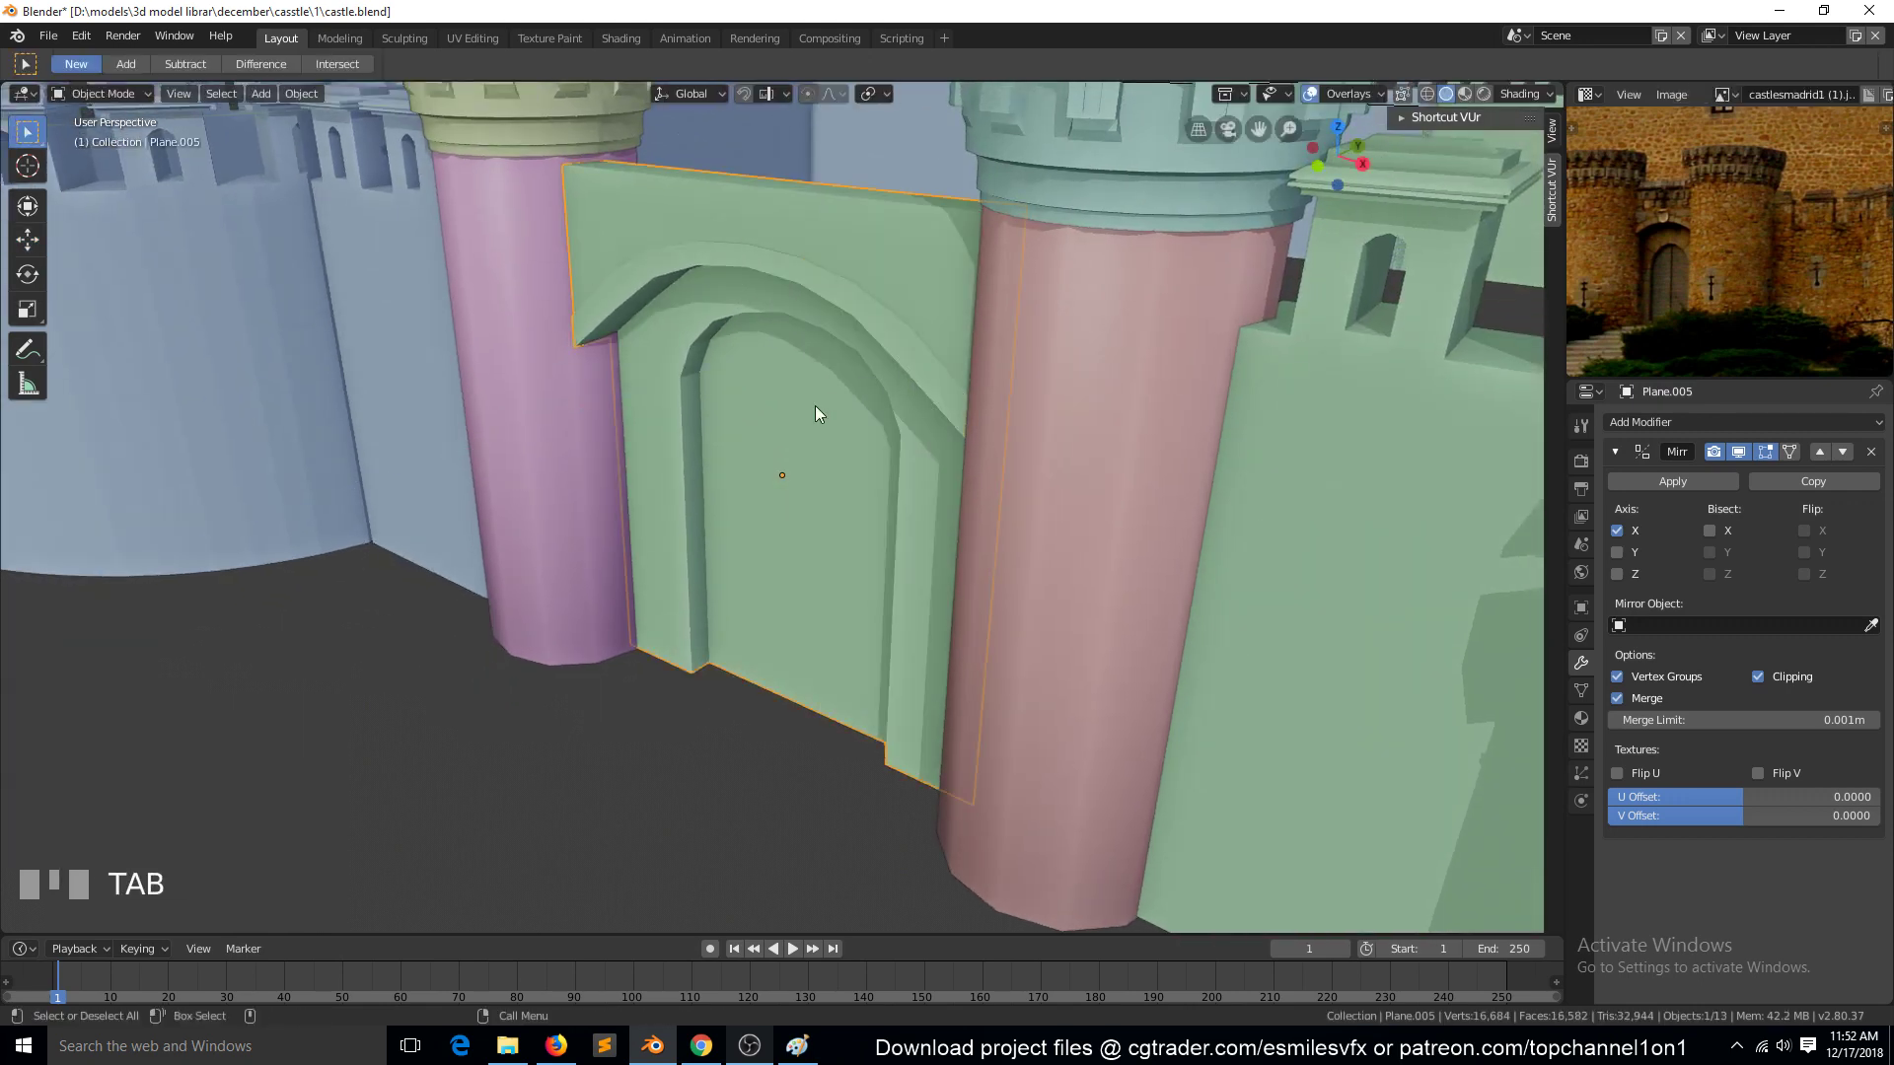
key(a)
key(grave)
middle_drag(842, 399, 951, 294)
key(ctrl+s)
Step: Add a horizontal loop above the arch and raise it about 0.116 m in Z
key(Tab)
key(ctrl+r)
click(754, 203)
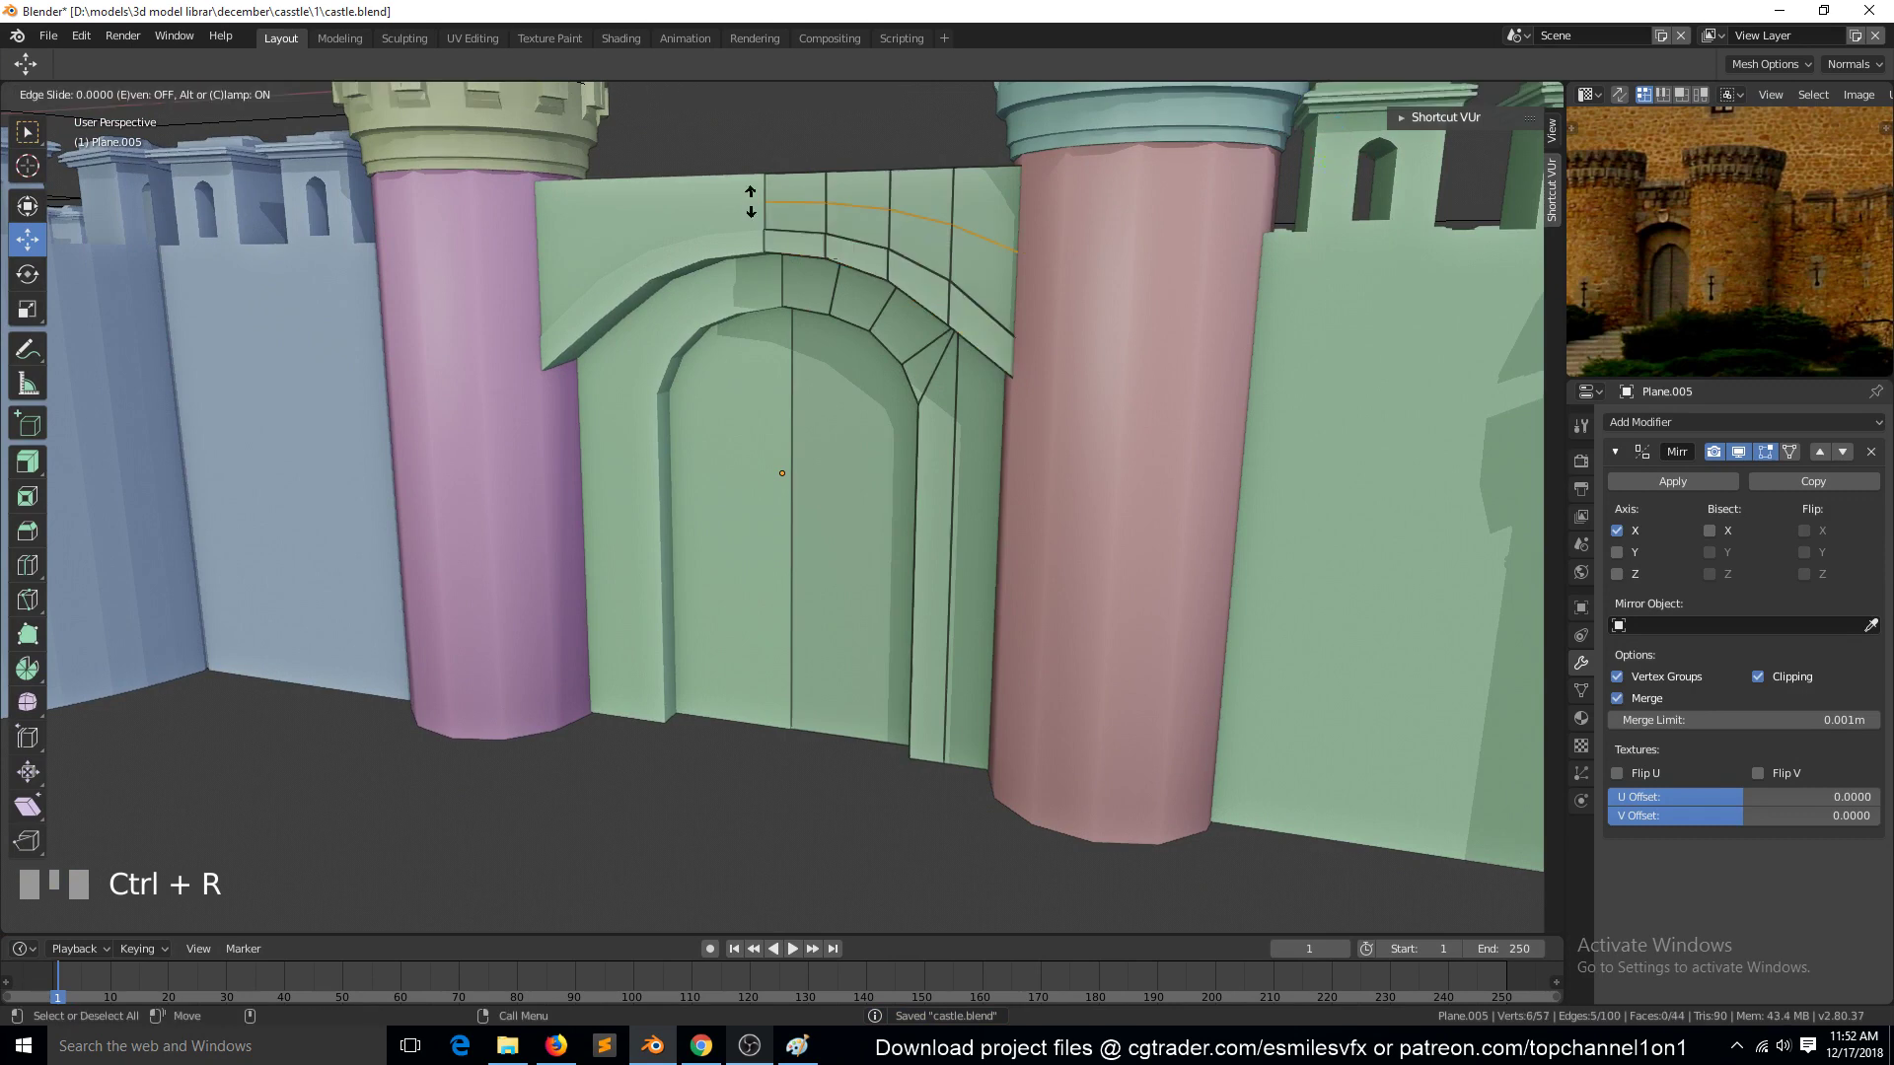
right_click(847, 169)
key(s)
key(z)
key(0)
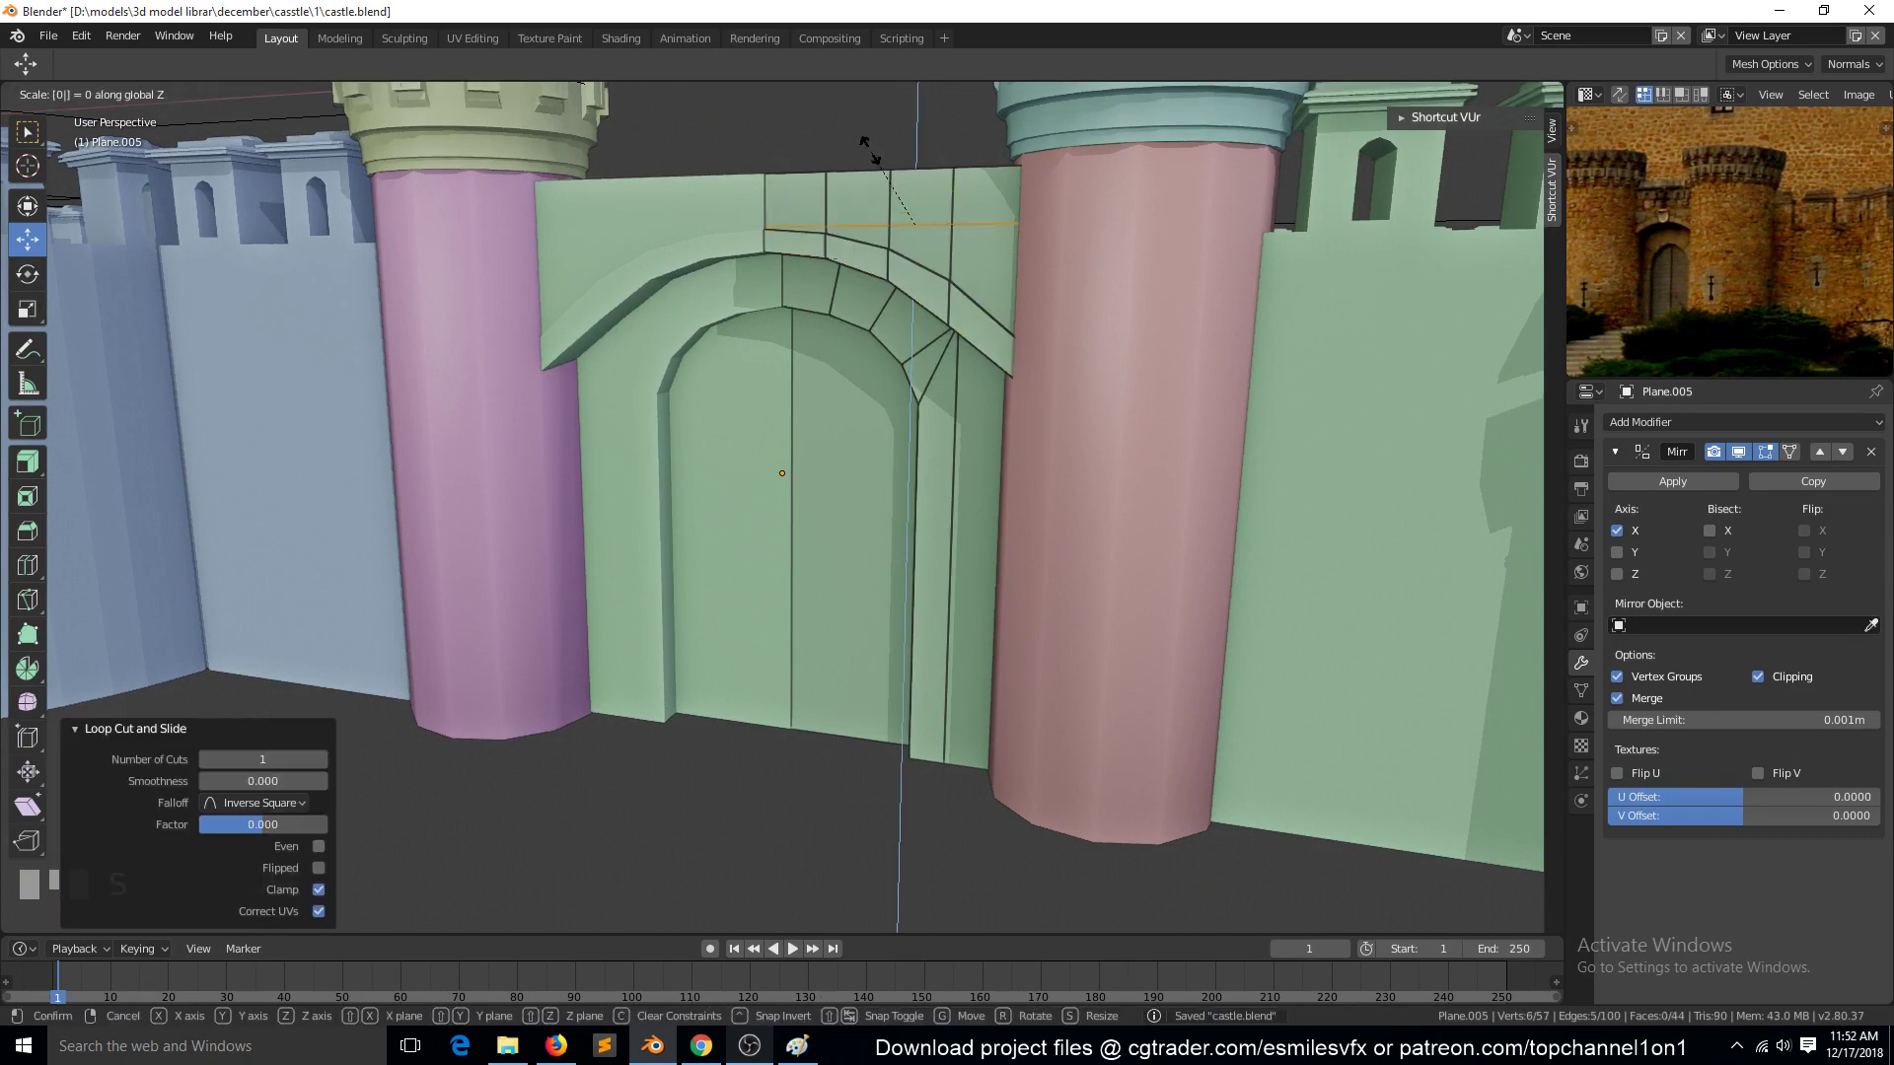
key(Return)
key(ctrl+z)
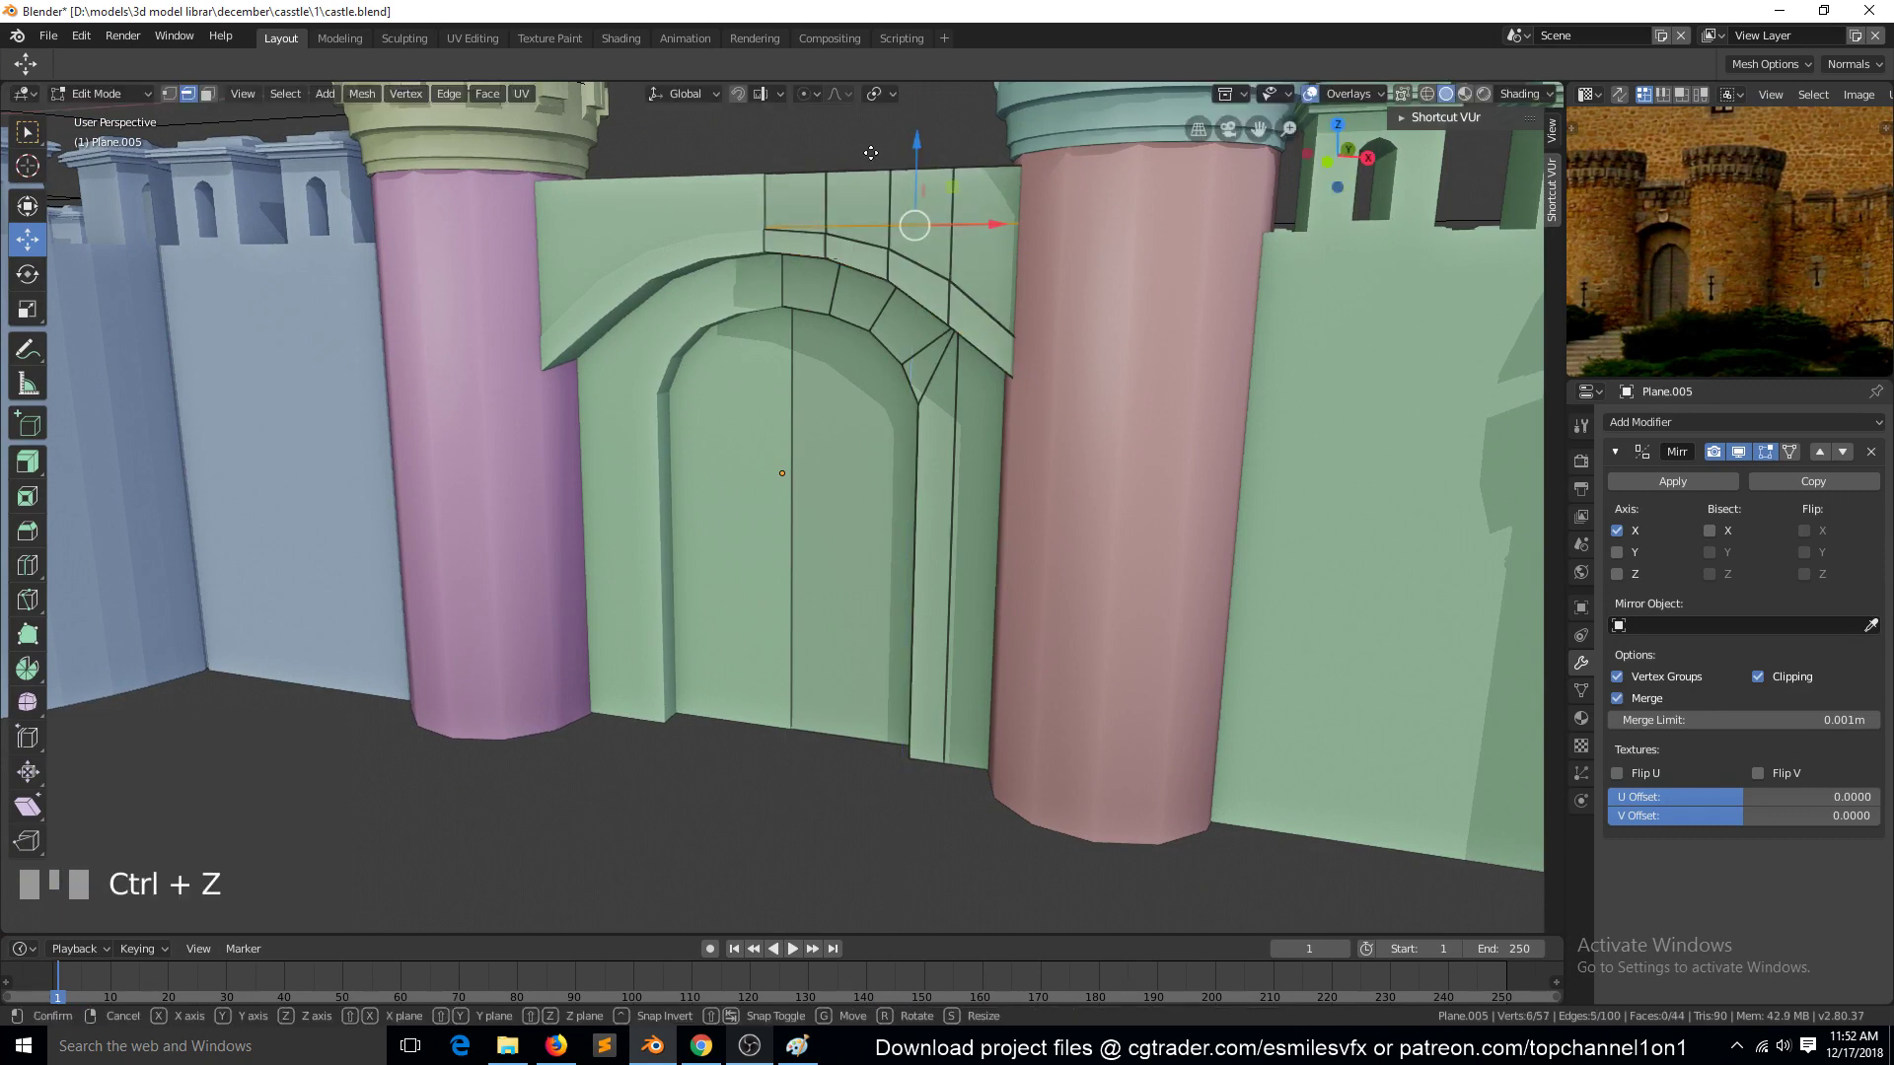
key(g)
key(z)
click(886, 129)
Step: Extrude the four top faces outward about 0.015 m as a trim band
middle_drag(886, 129, 817, 268)
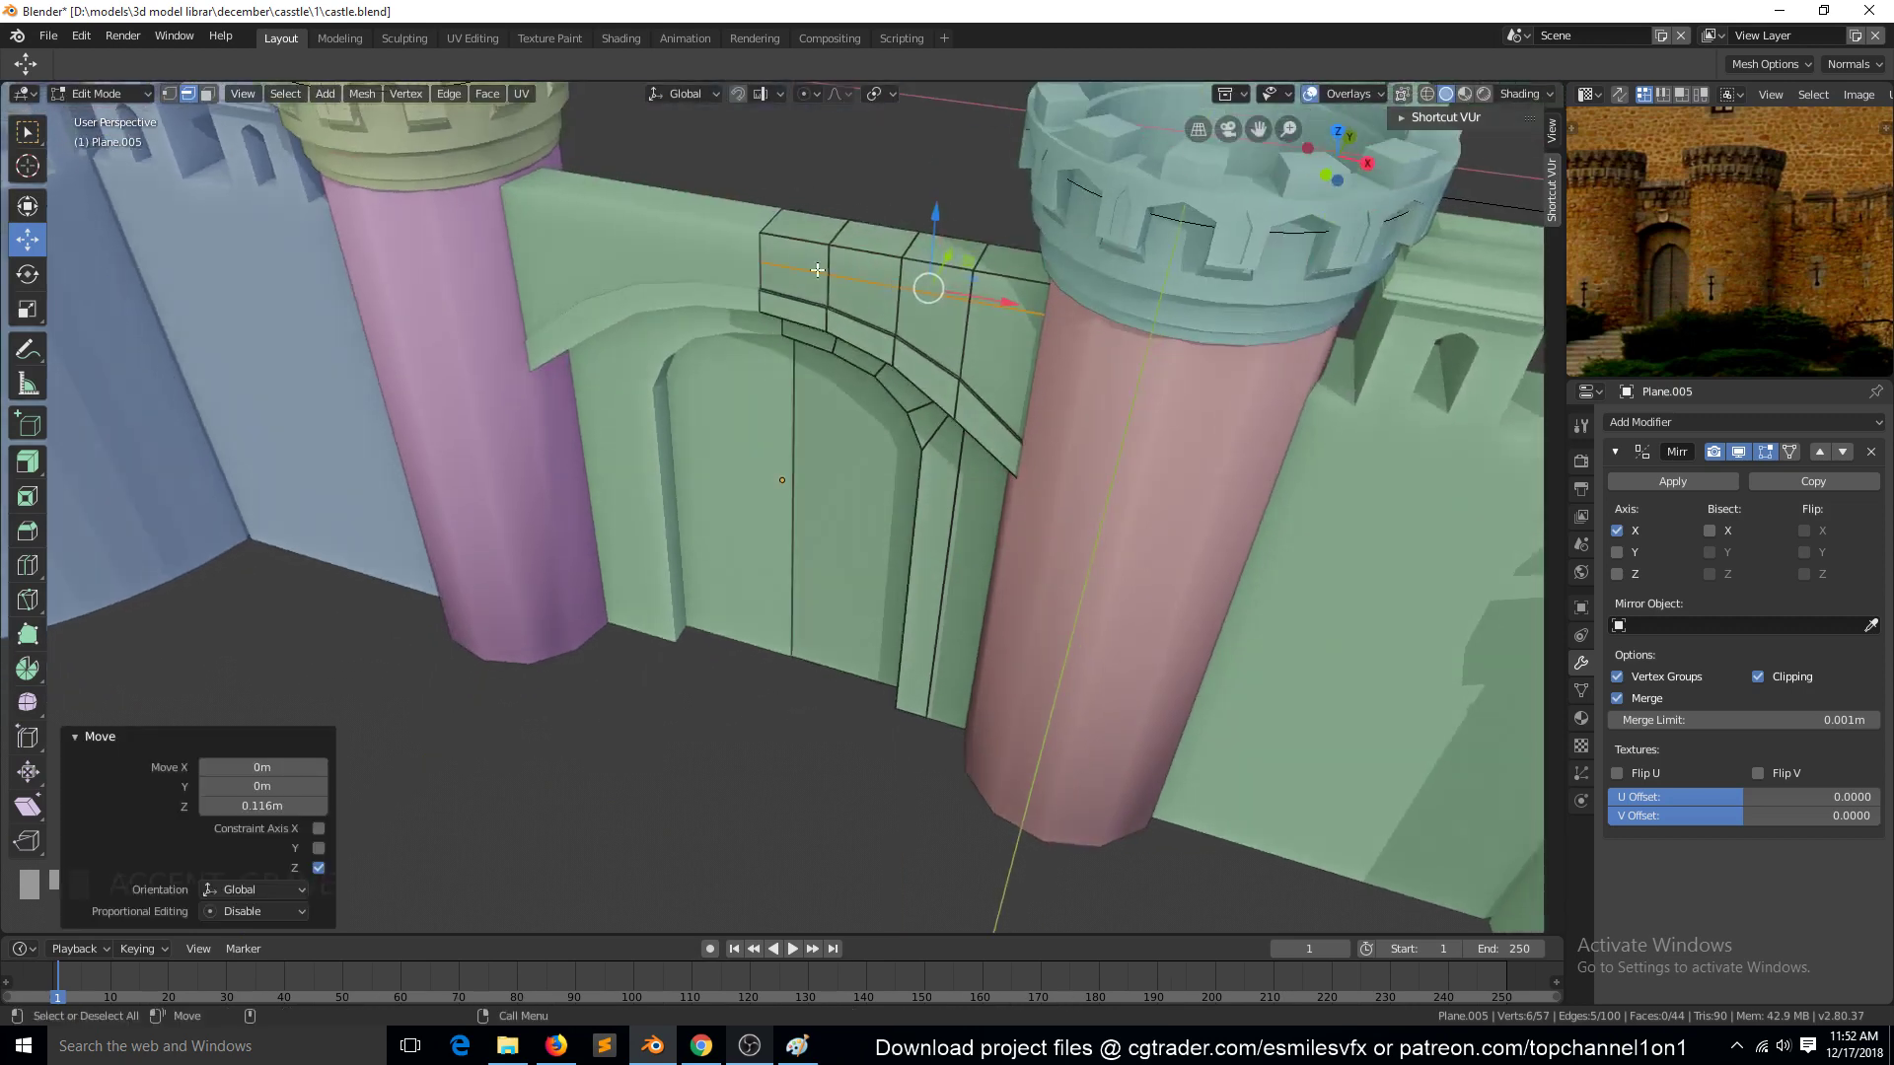
key(3)
click(794, 254)
ctrl+click(1003, 301)
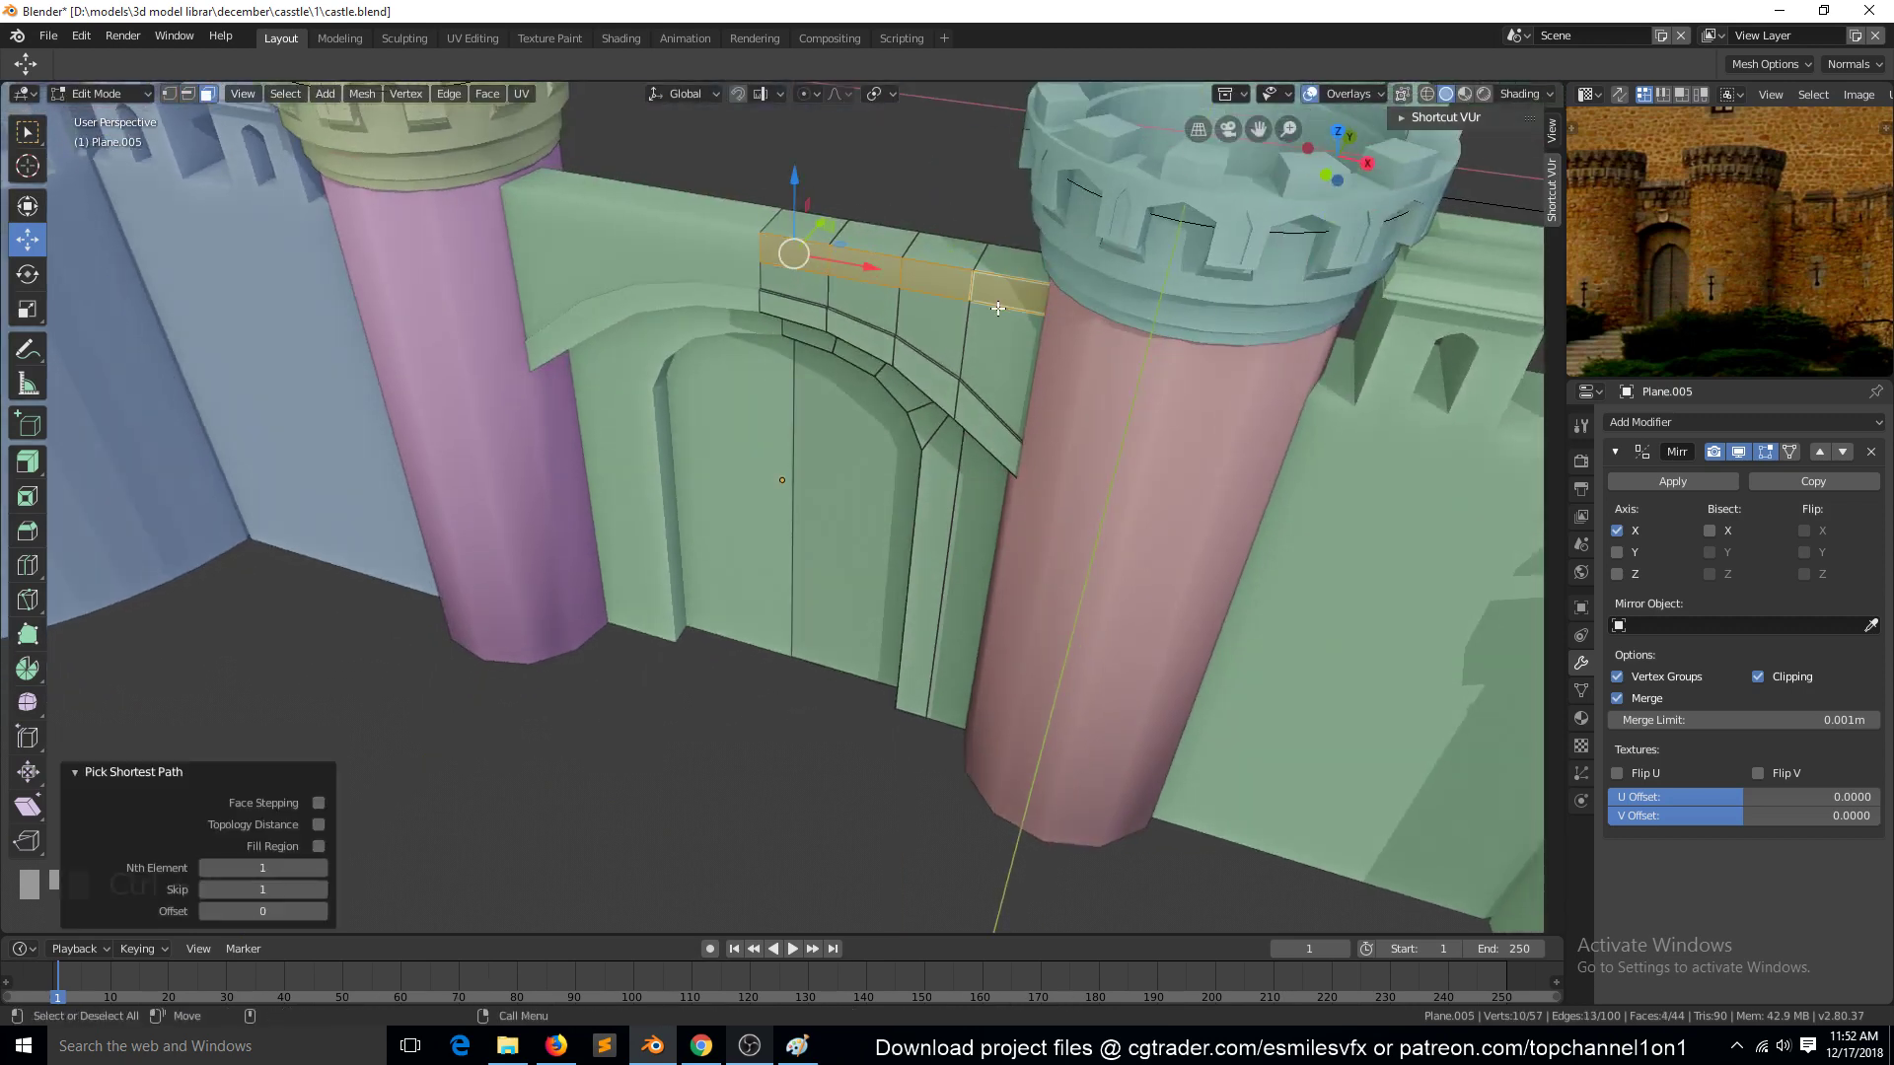
key(e)
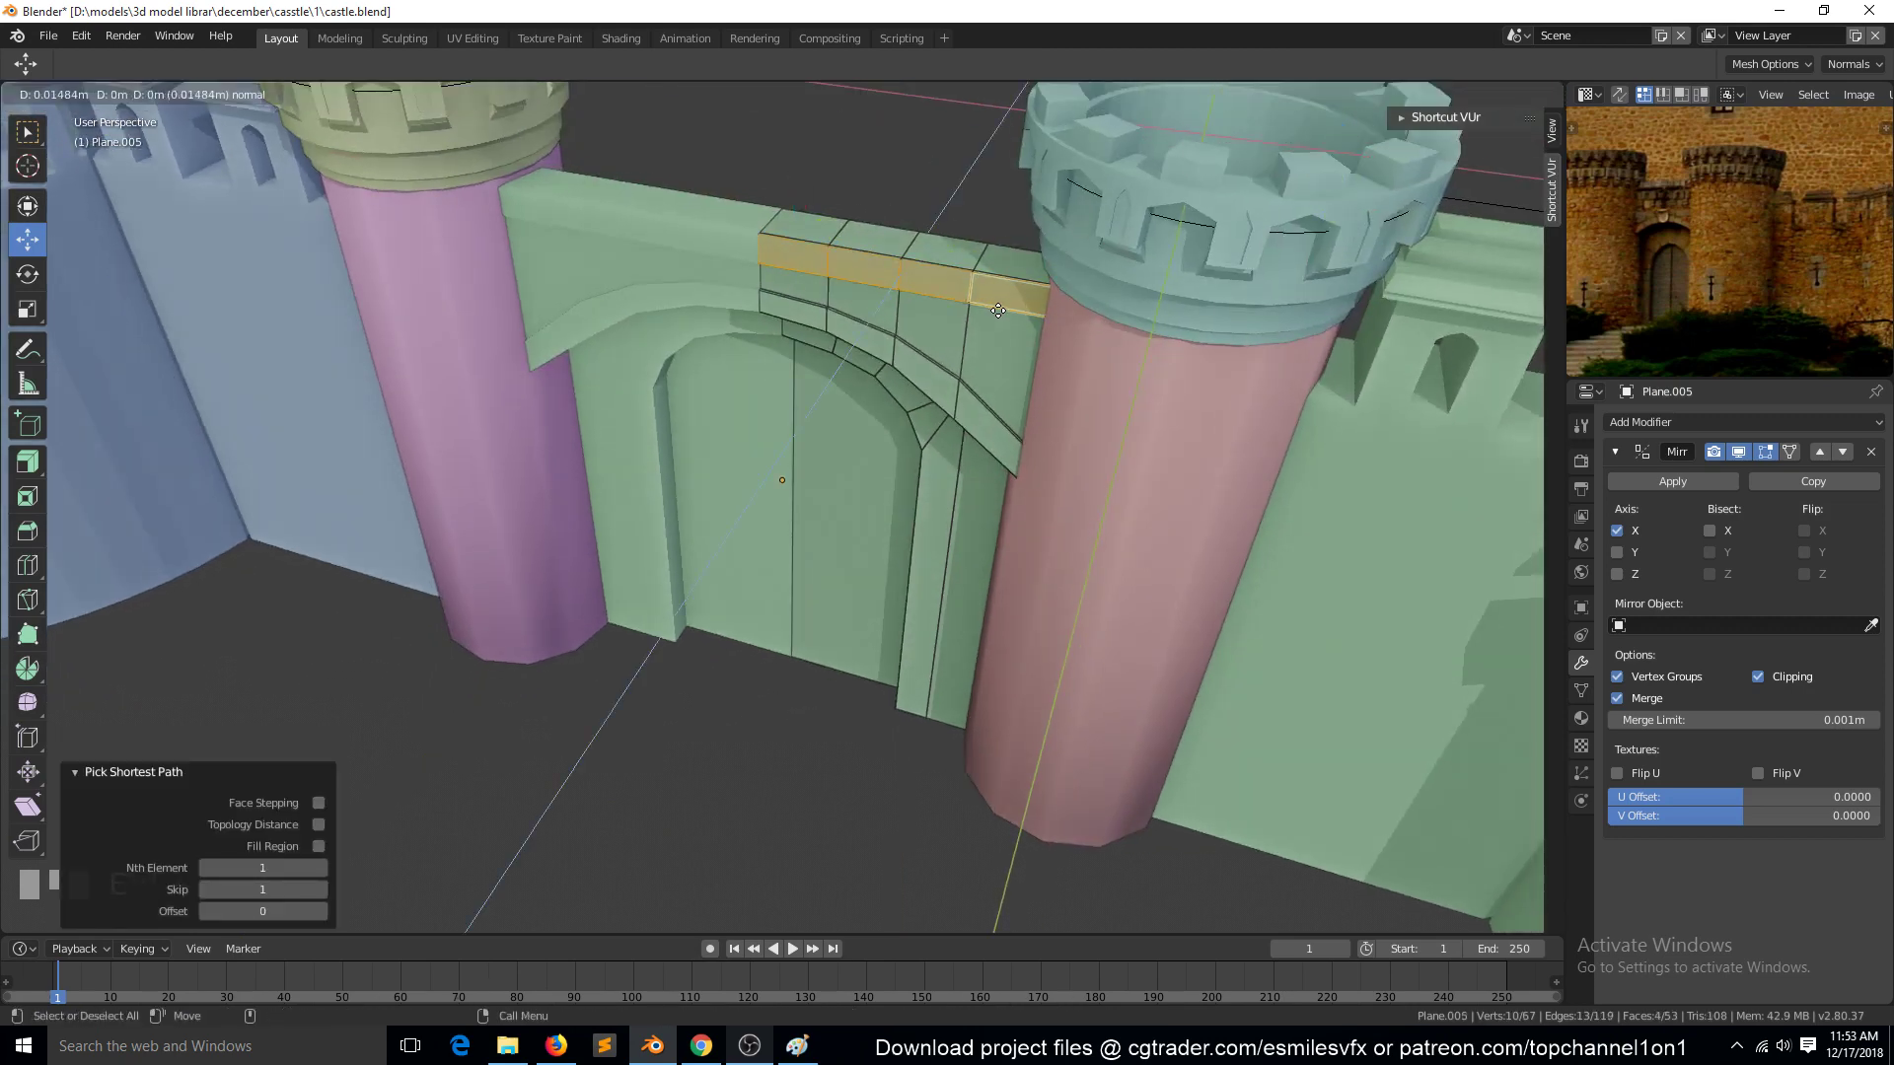
click(998, 311)
key(Tab)
key(grave)
scroll(1045, 289, down, 5)
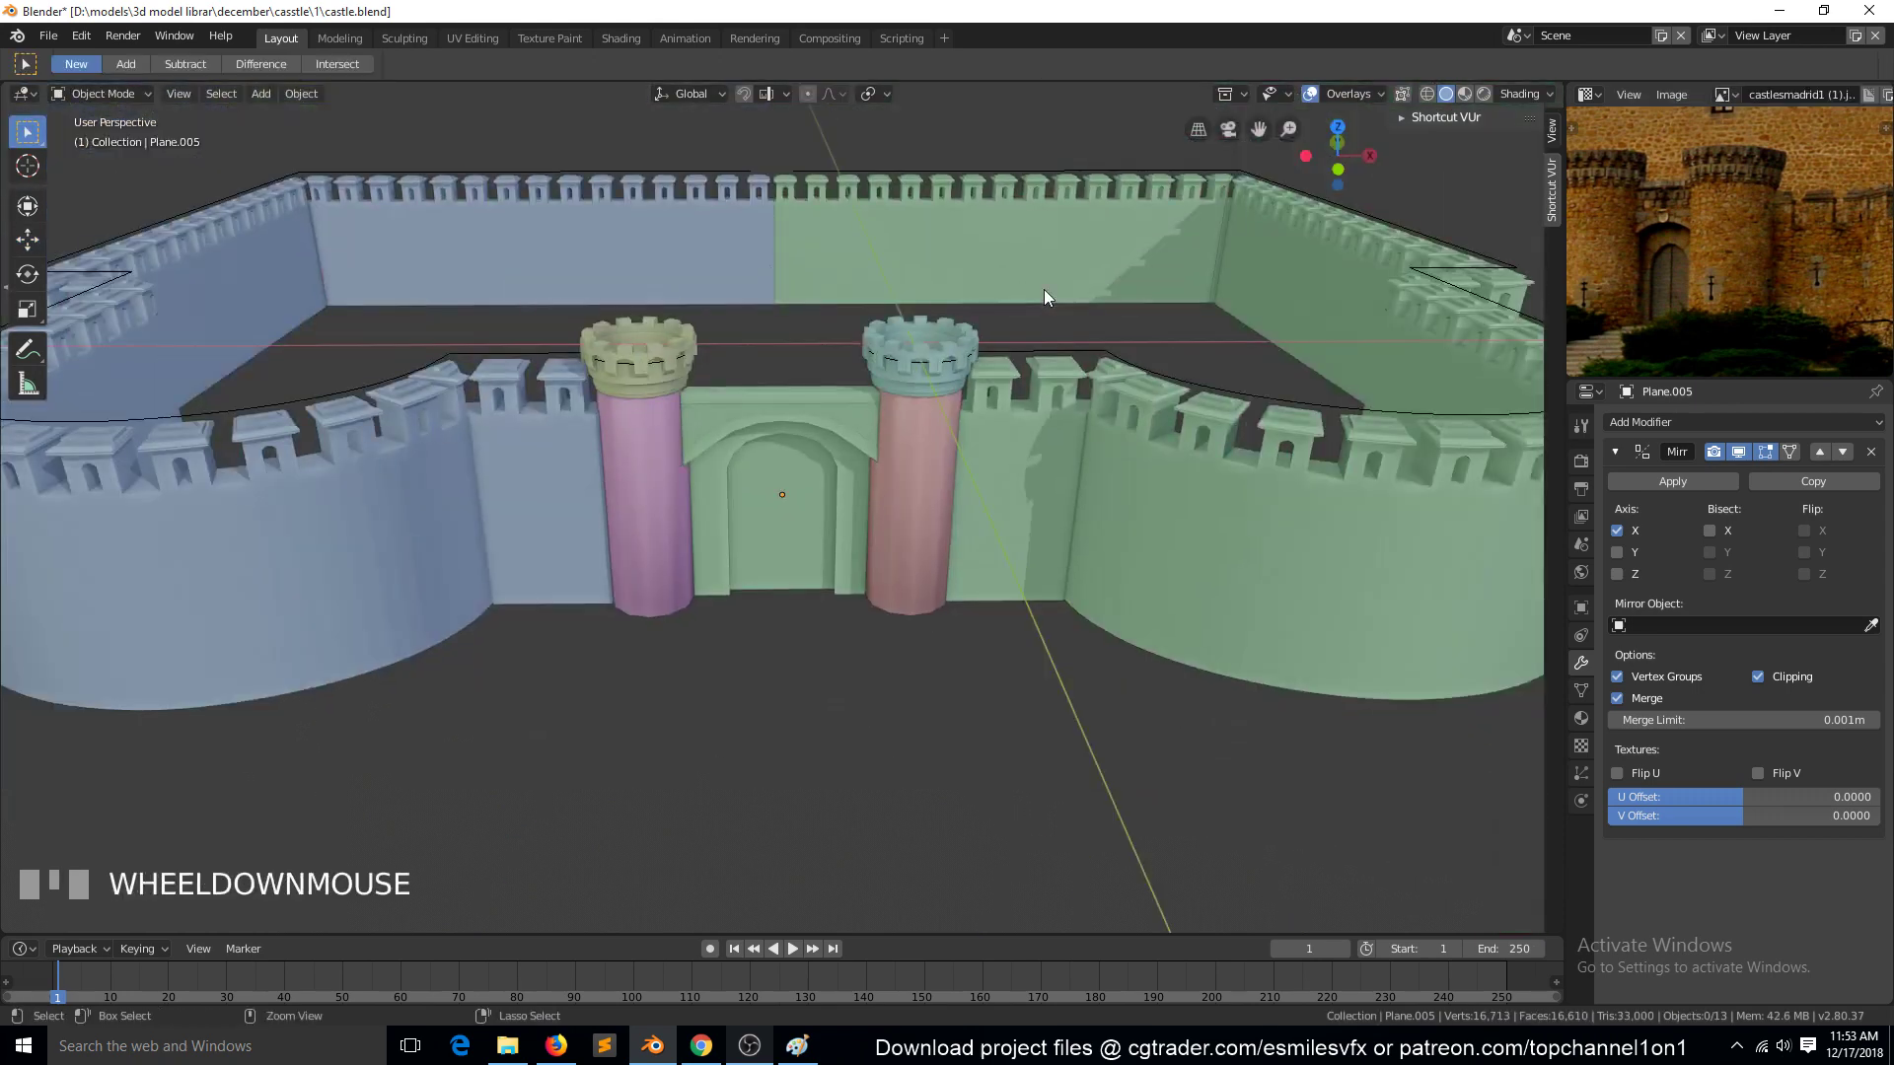
key(ctrl+s)
scroll(1043, 291, down, 5)
key(KP_1)
scroll(1042, 292, down, 5)
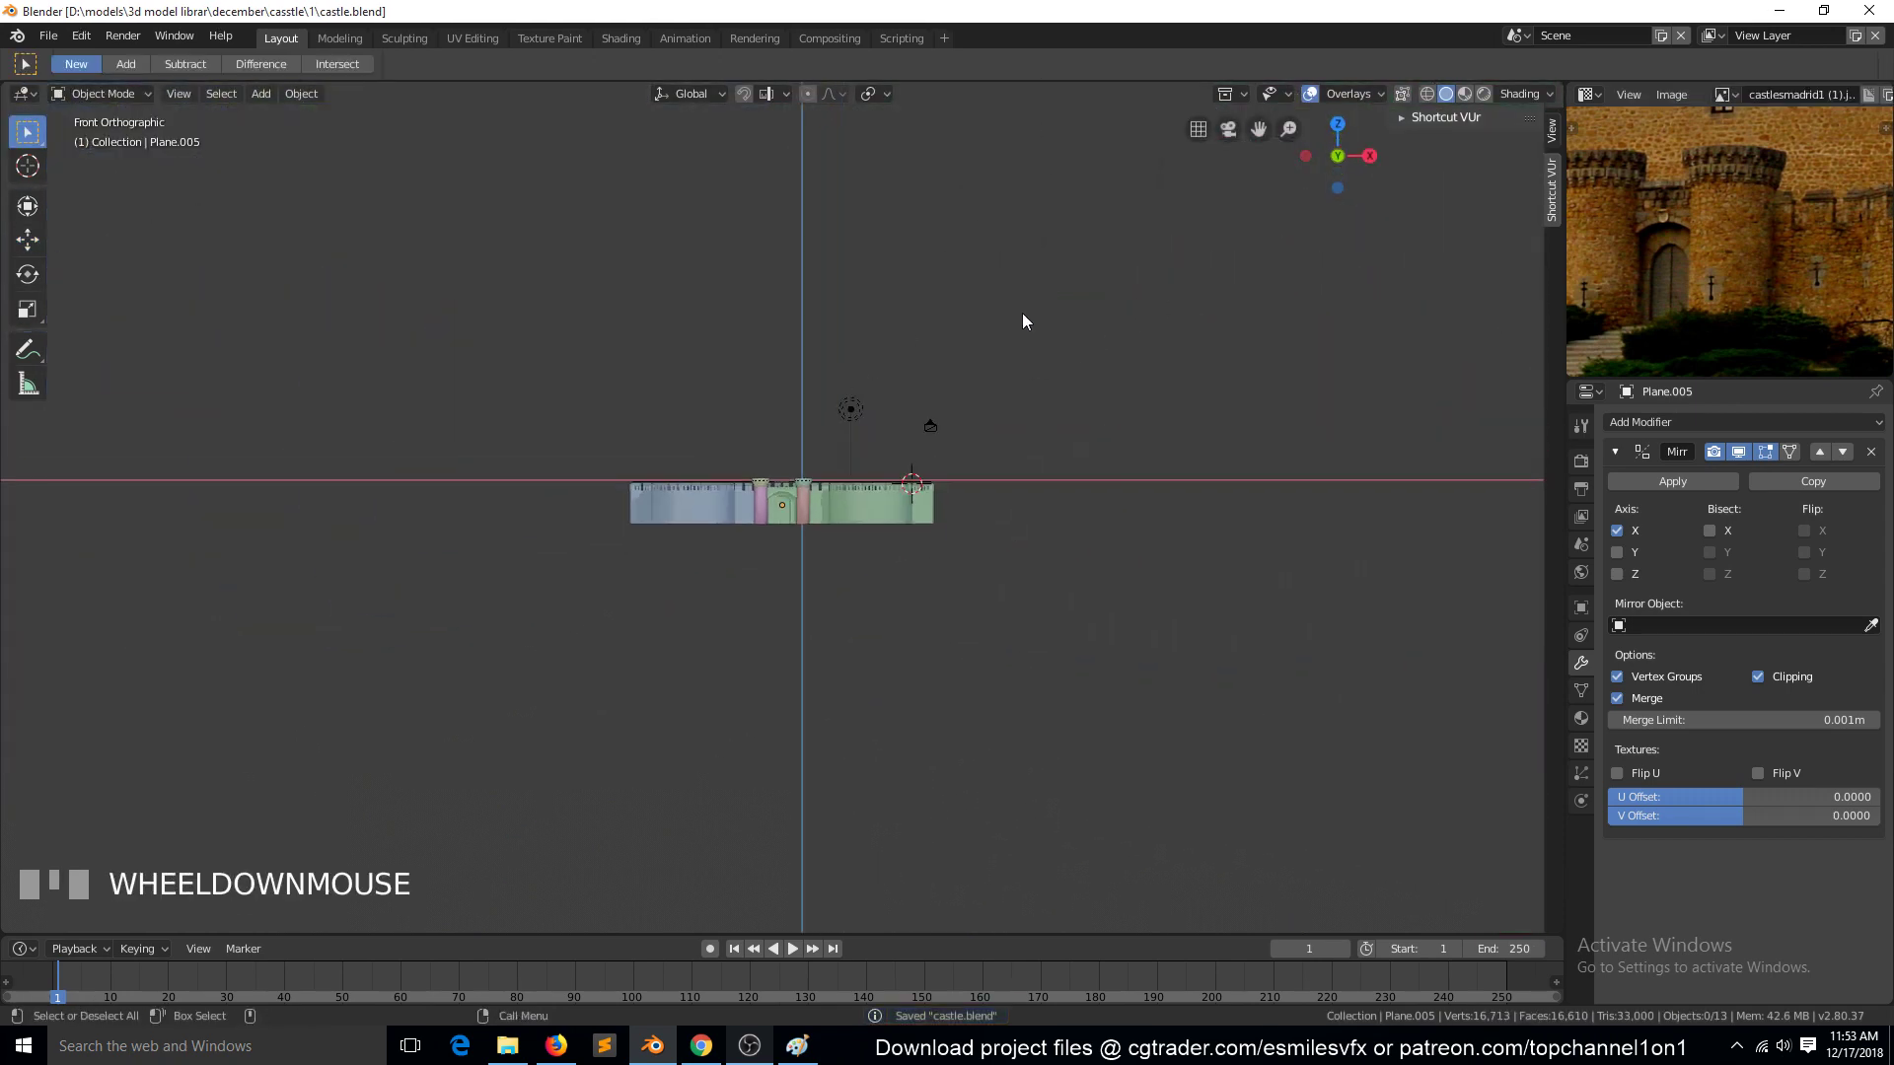
scroll(1018, 318, up, 2)
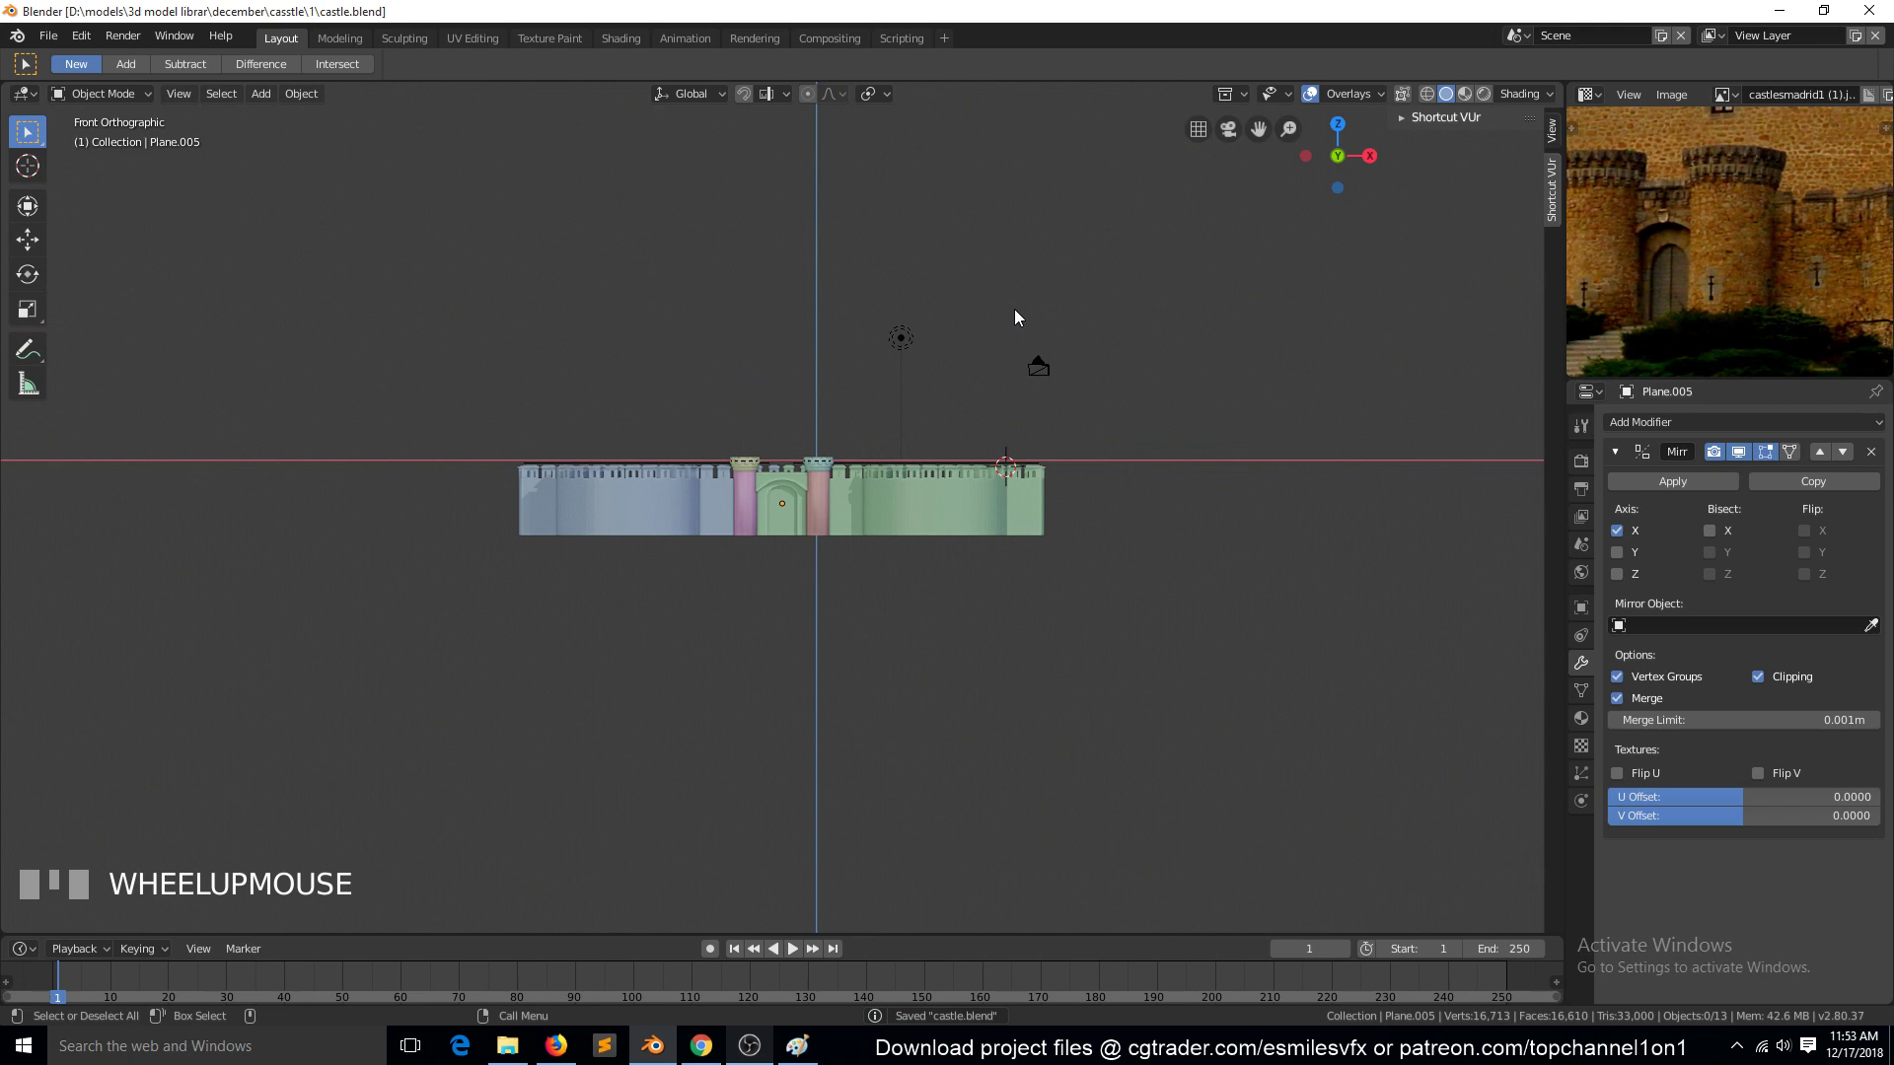
key(alt+h)
scroll(1015, 335, up, 6)
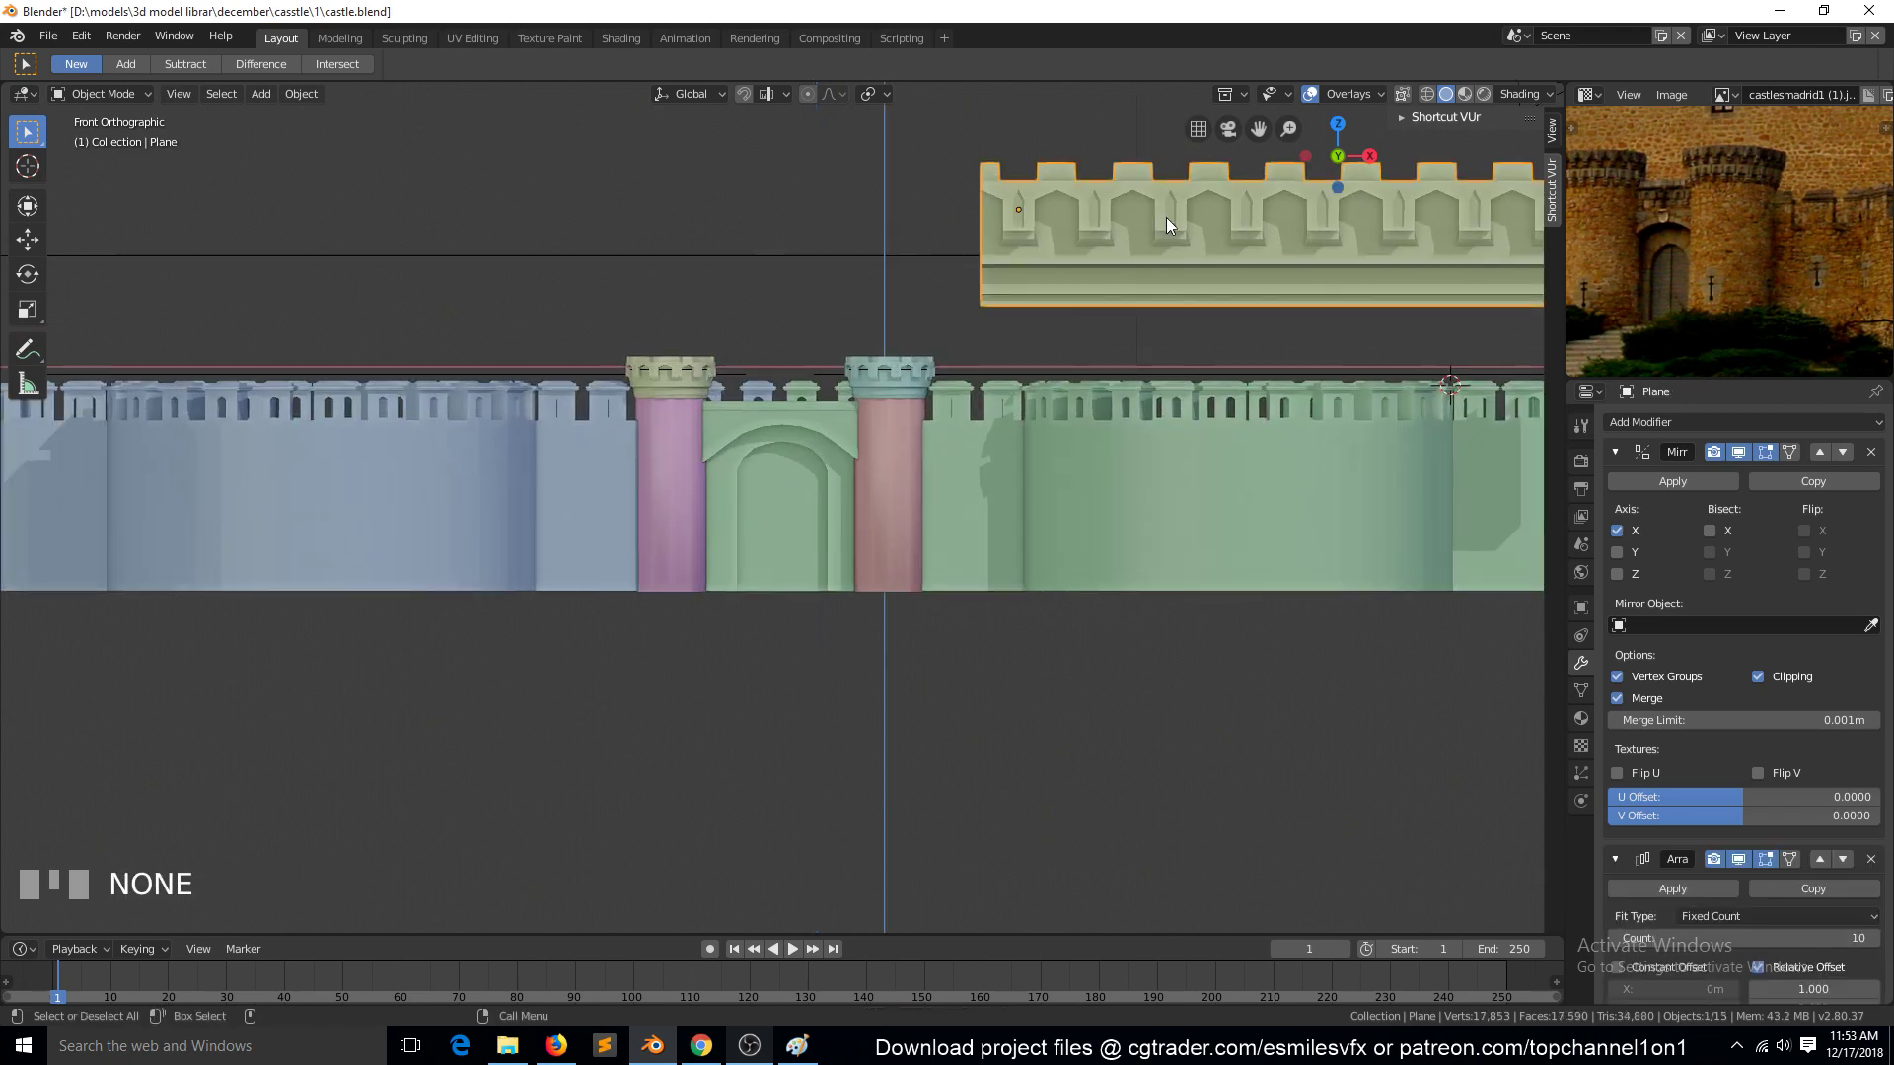
scroll(1081, 290, down, 6)
key(grave)
middle_drag(1079, 298, 1139, 452)
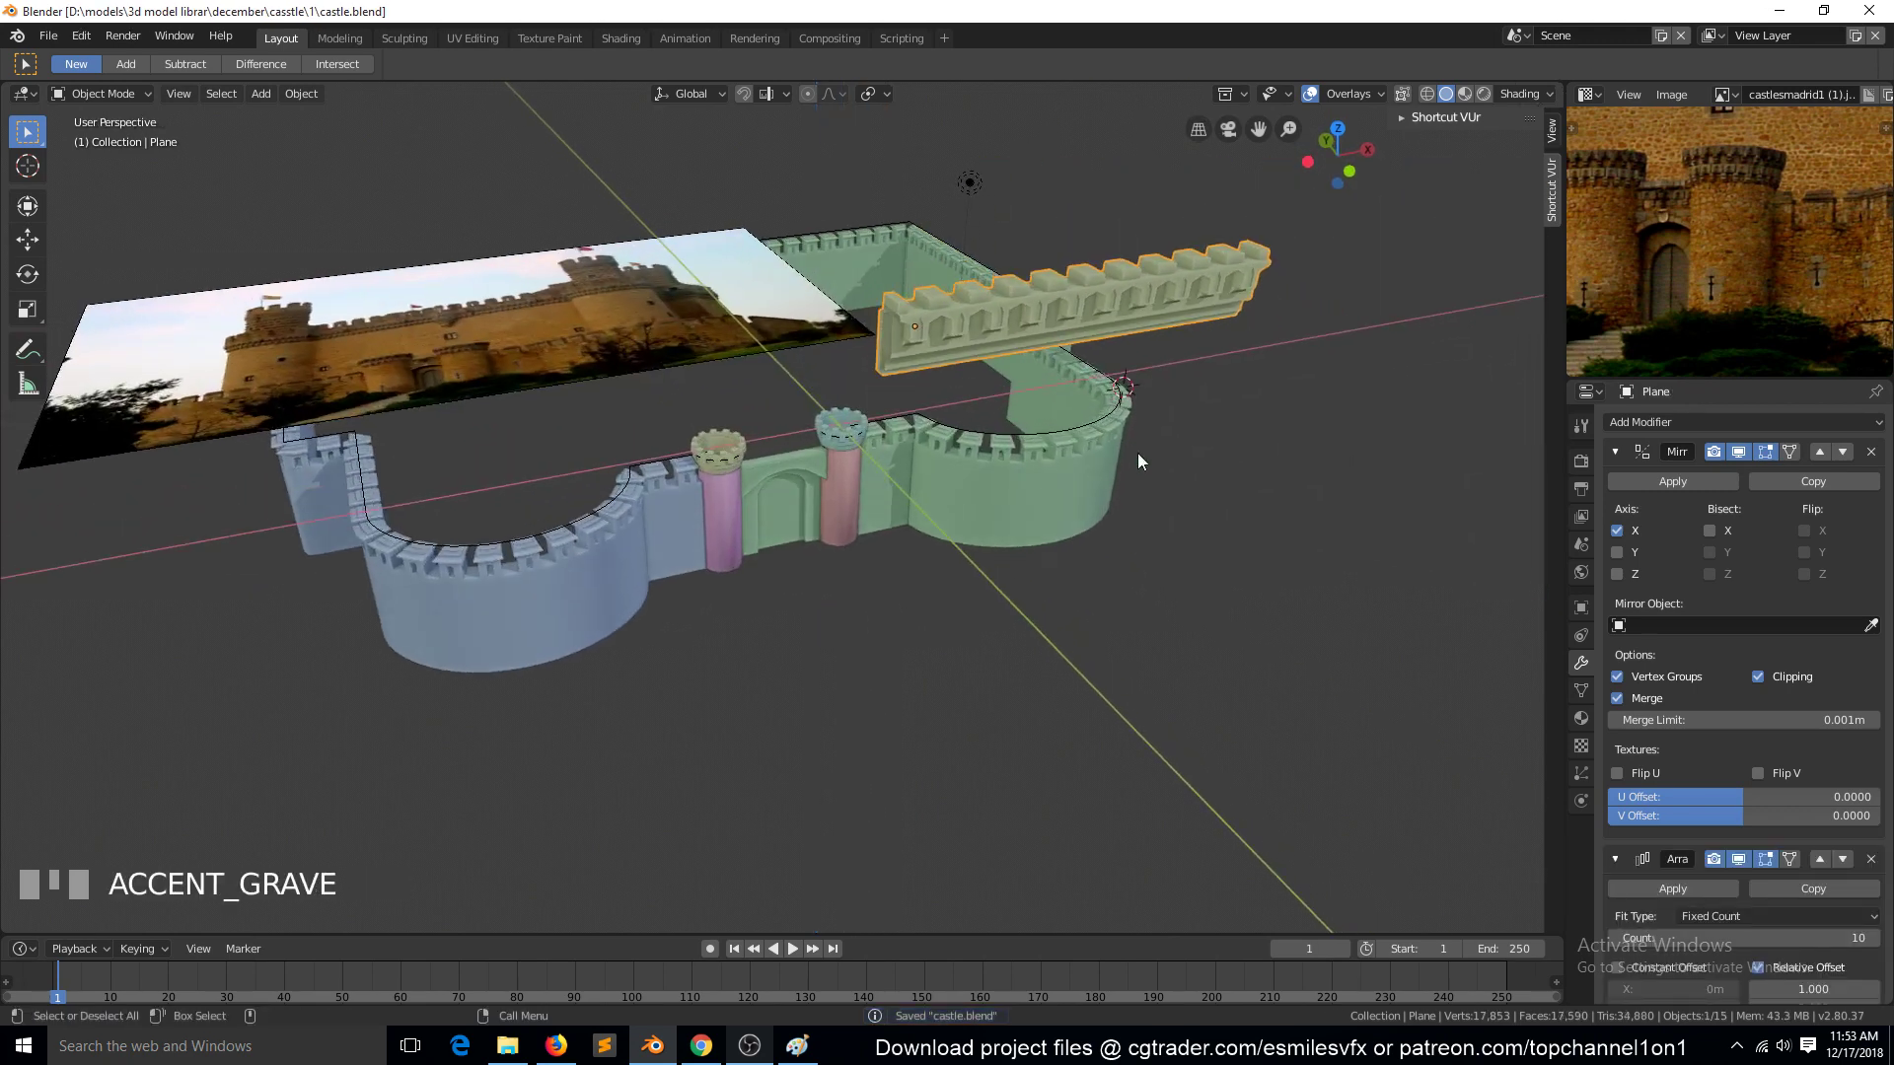
key(KP_1)
scroll(1184, 405, up, 5)
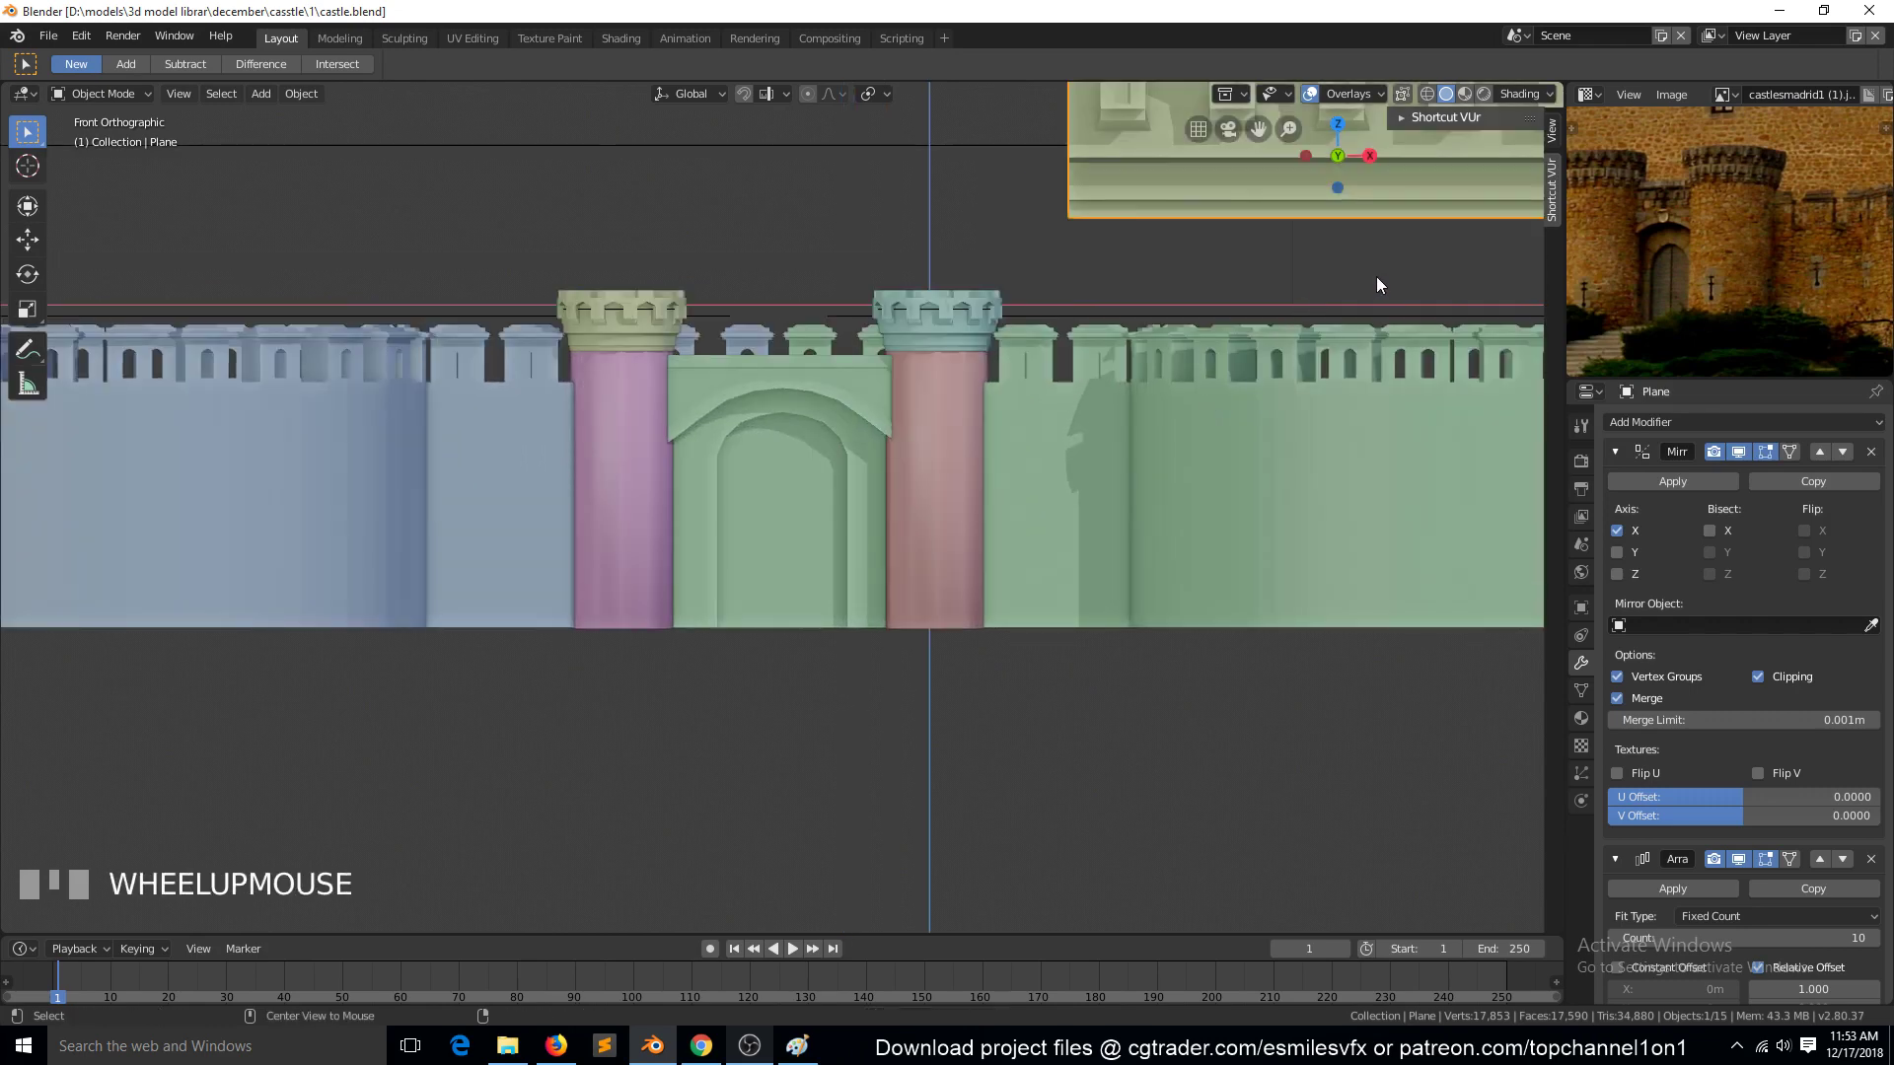
Step: Make a linked duplicate of the battlement, scale it to 0.234 and lower it onto the gate wall
key(alt+d)
click(929, 449)
key(s)
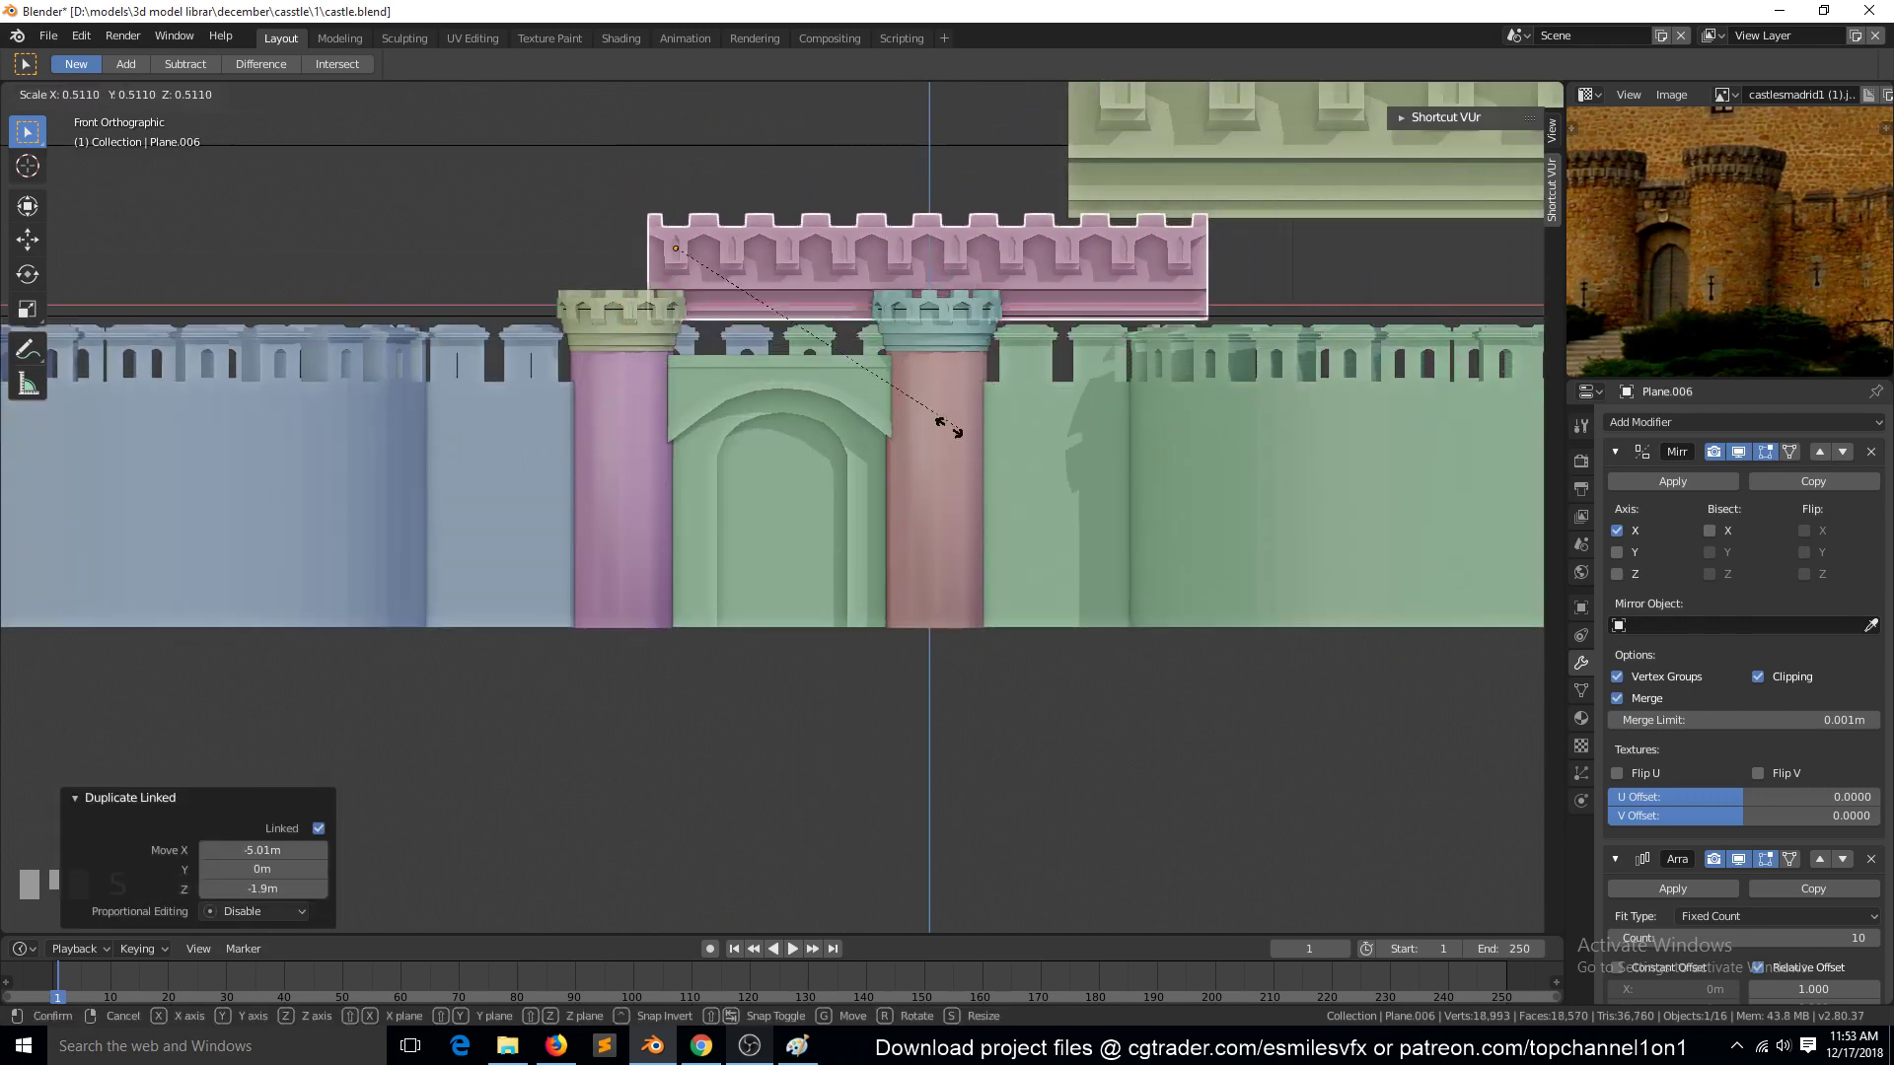
click(769, 373)
key(g)
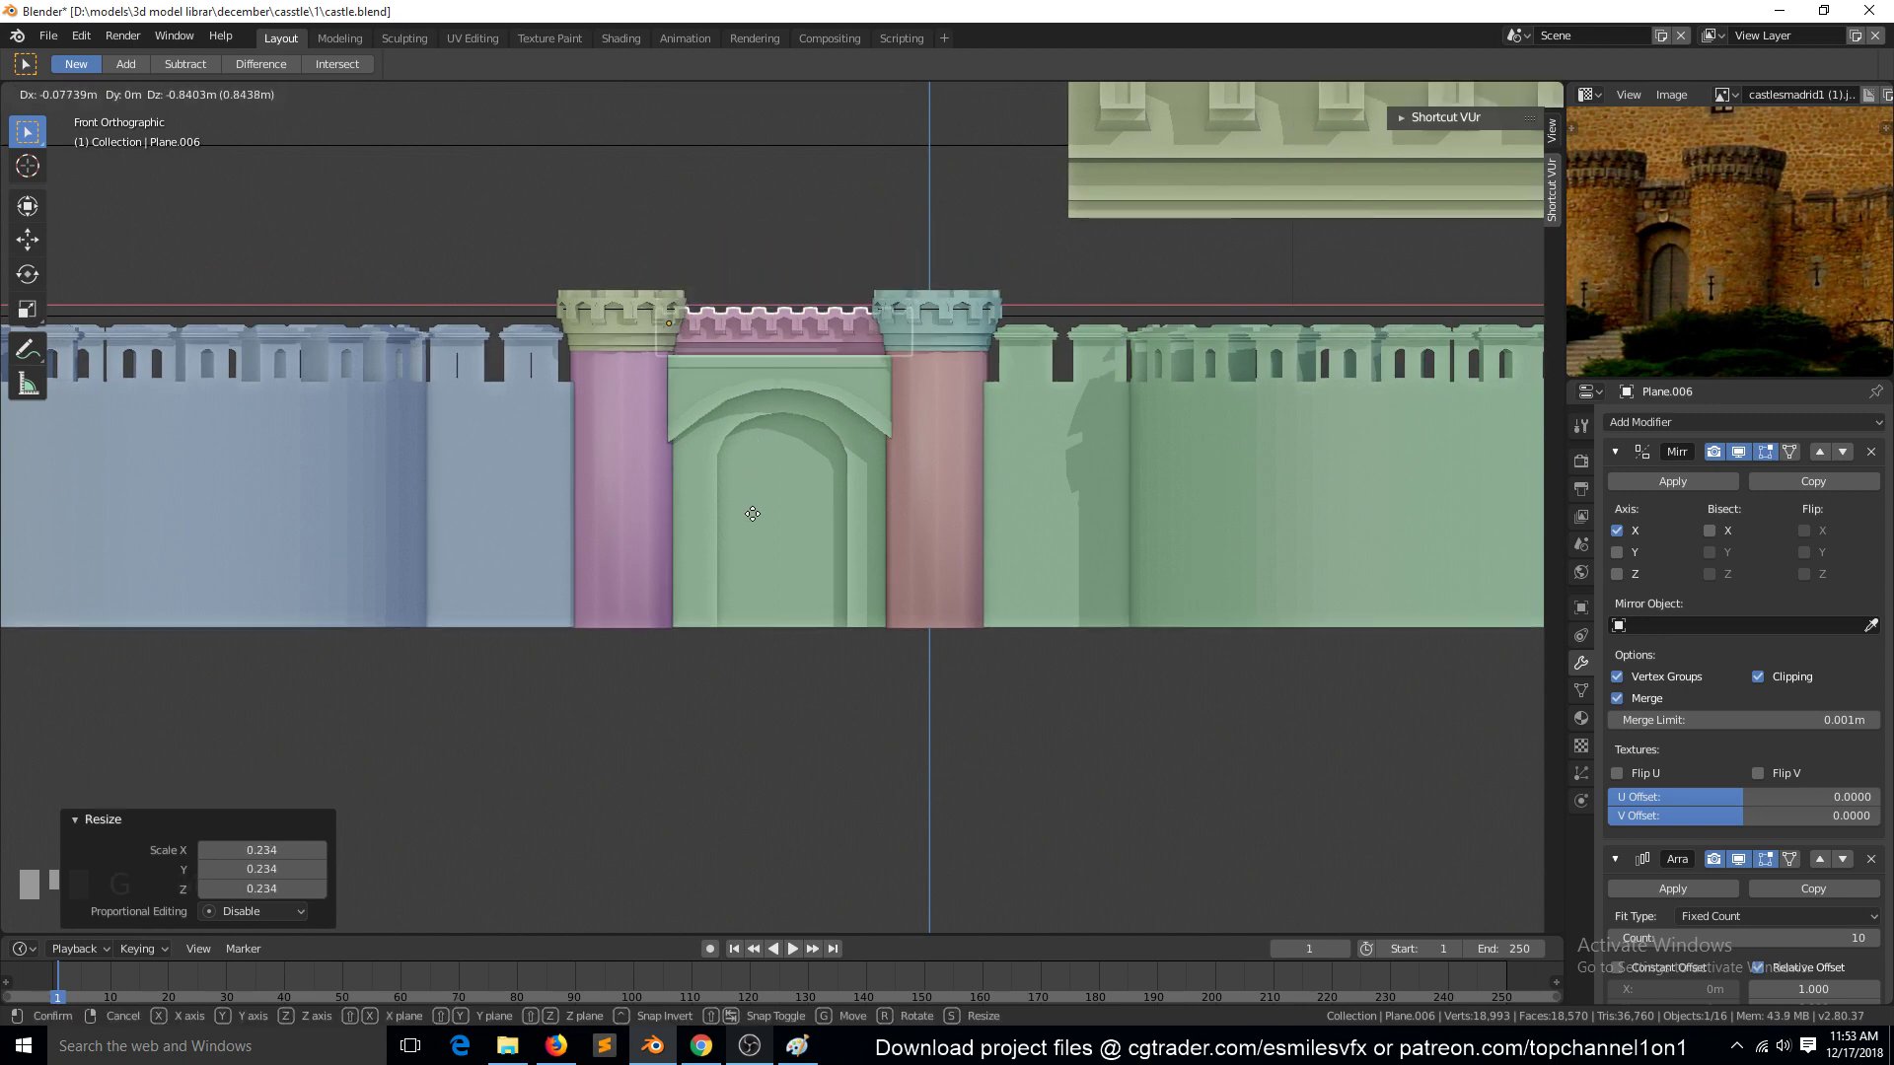
click(758, 518)
Step: From the top view, align the small battlement along Y and X between the two towers
key(KP_7)
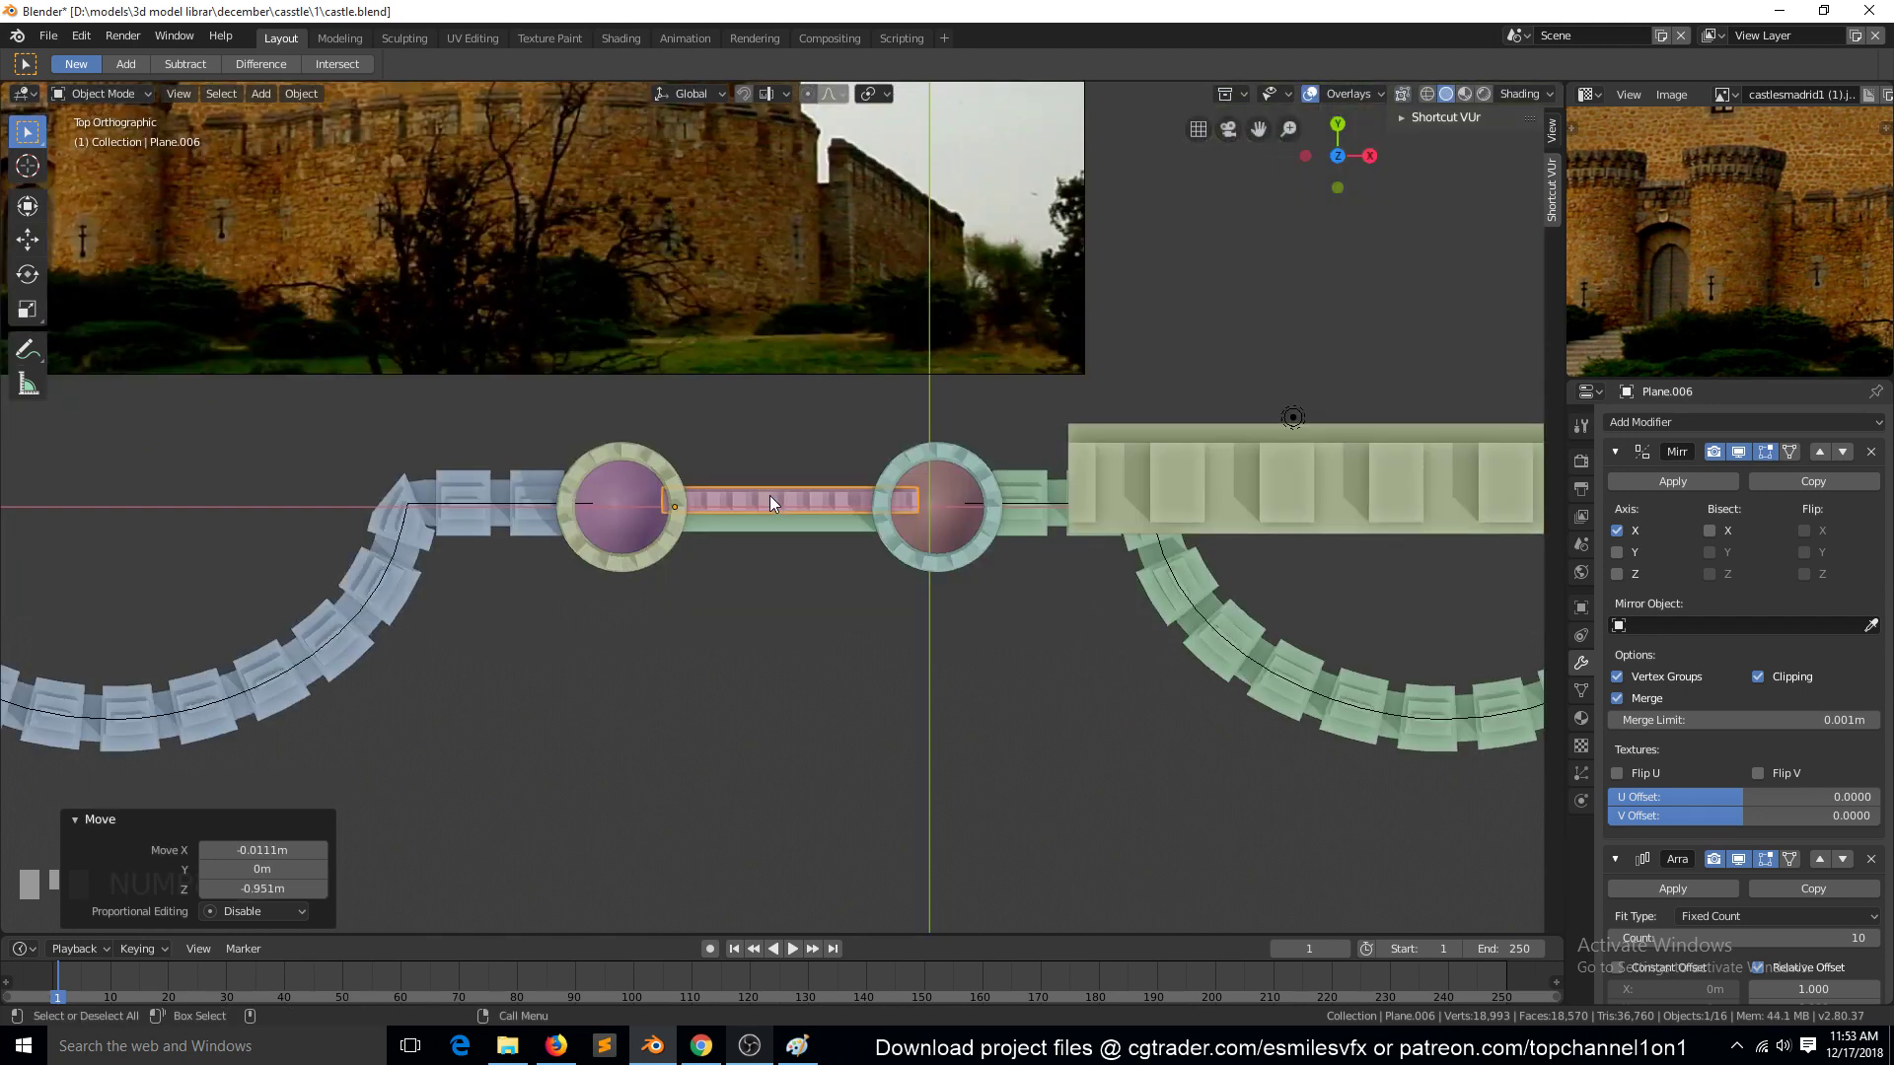
key(KP_Decimal)
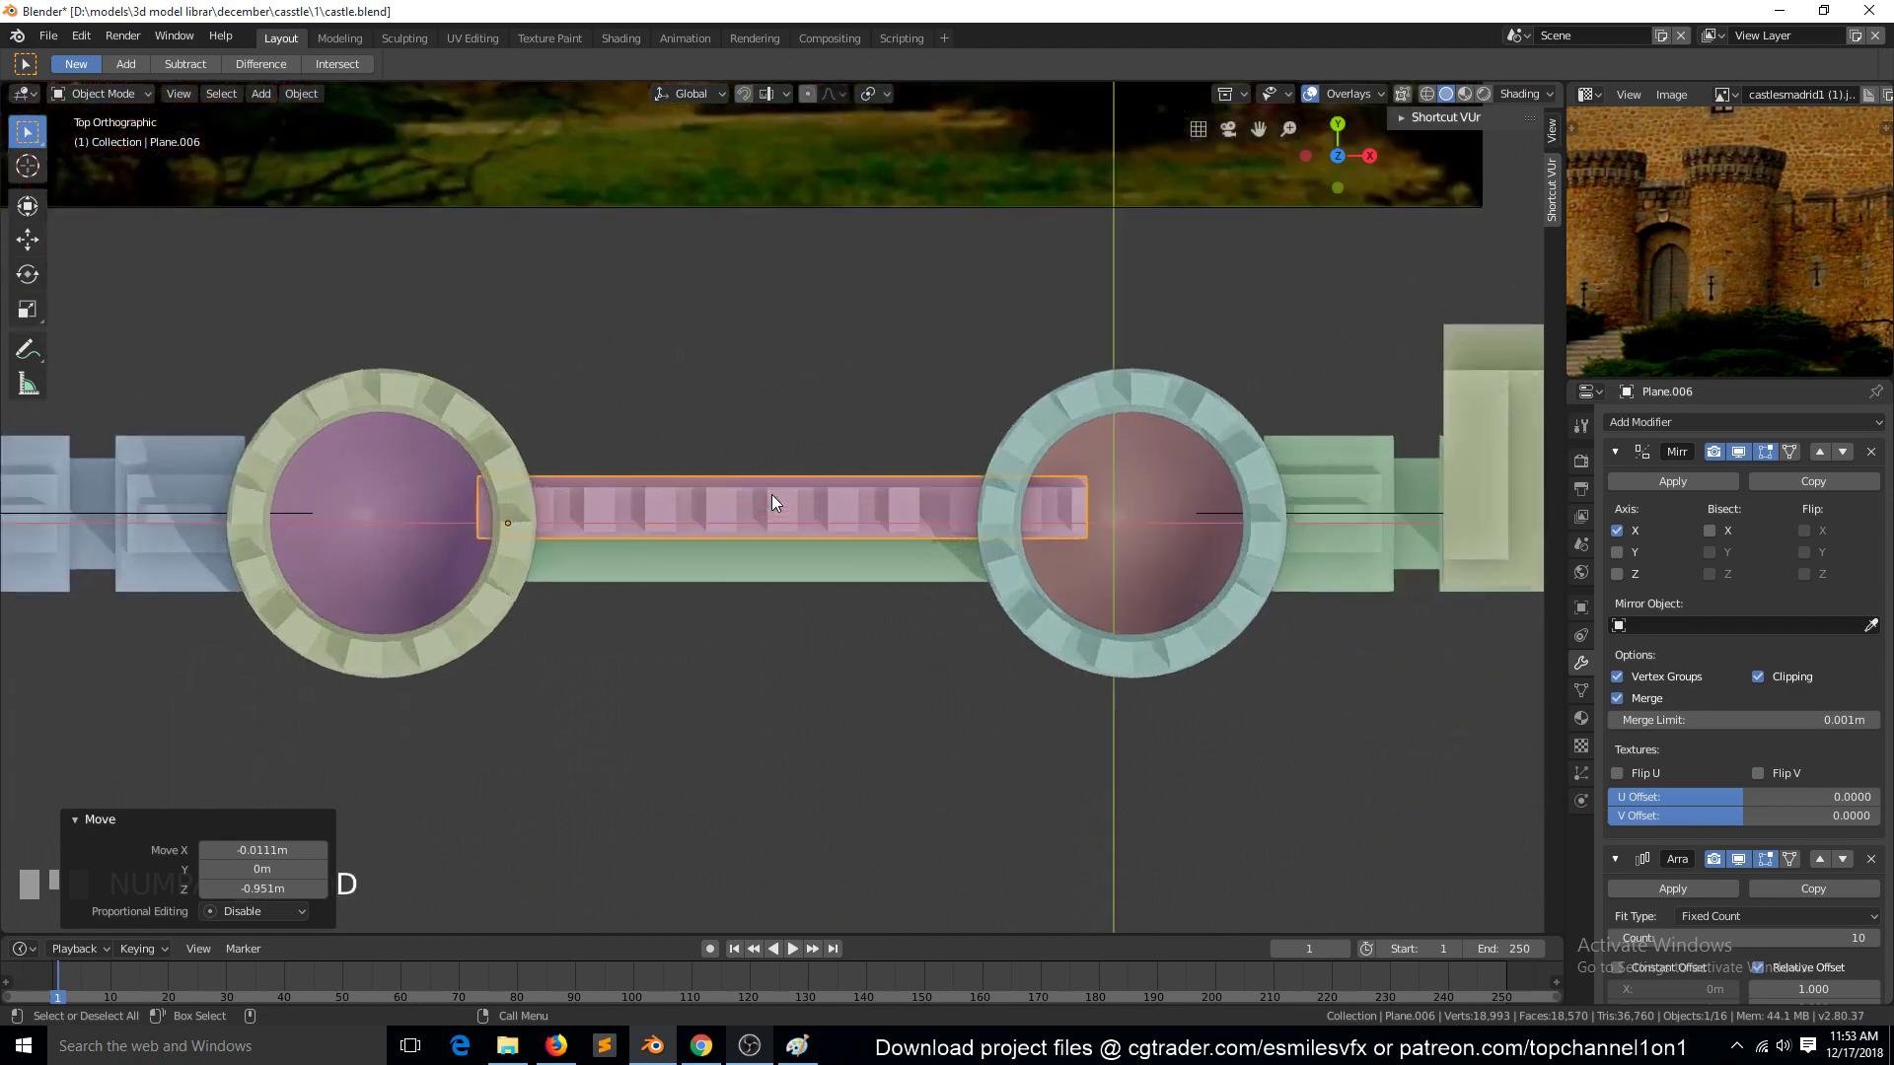
key(g)
key(y)
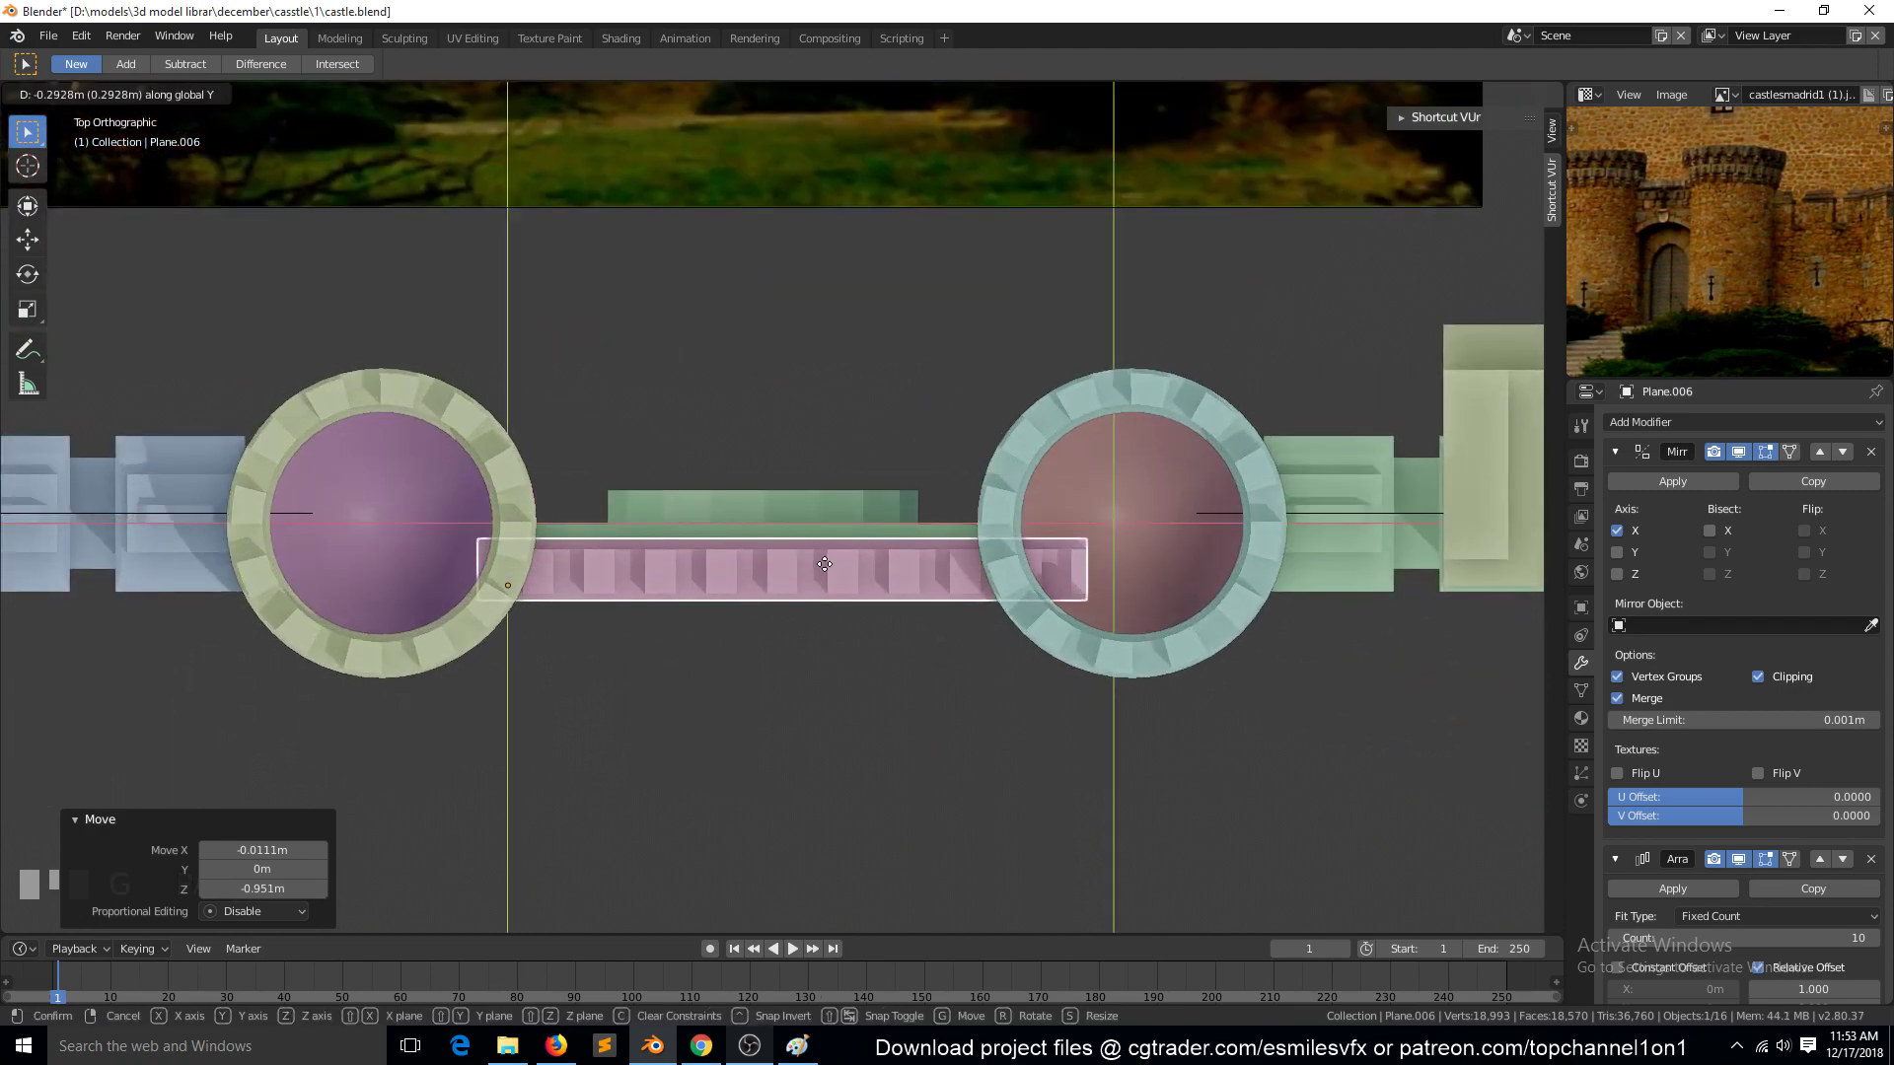
click(854, 566)
middle_drag(854, 566, 1024, 513)
key(KP_7)
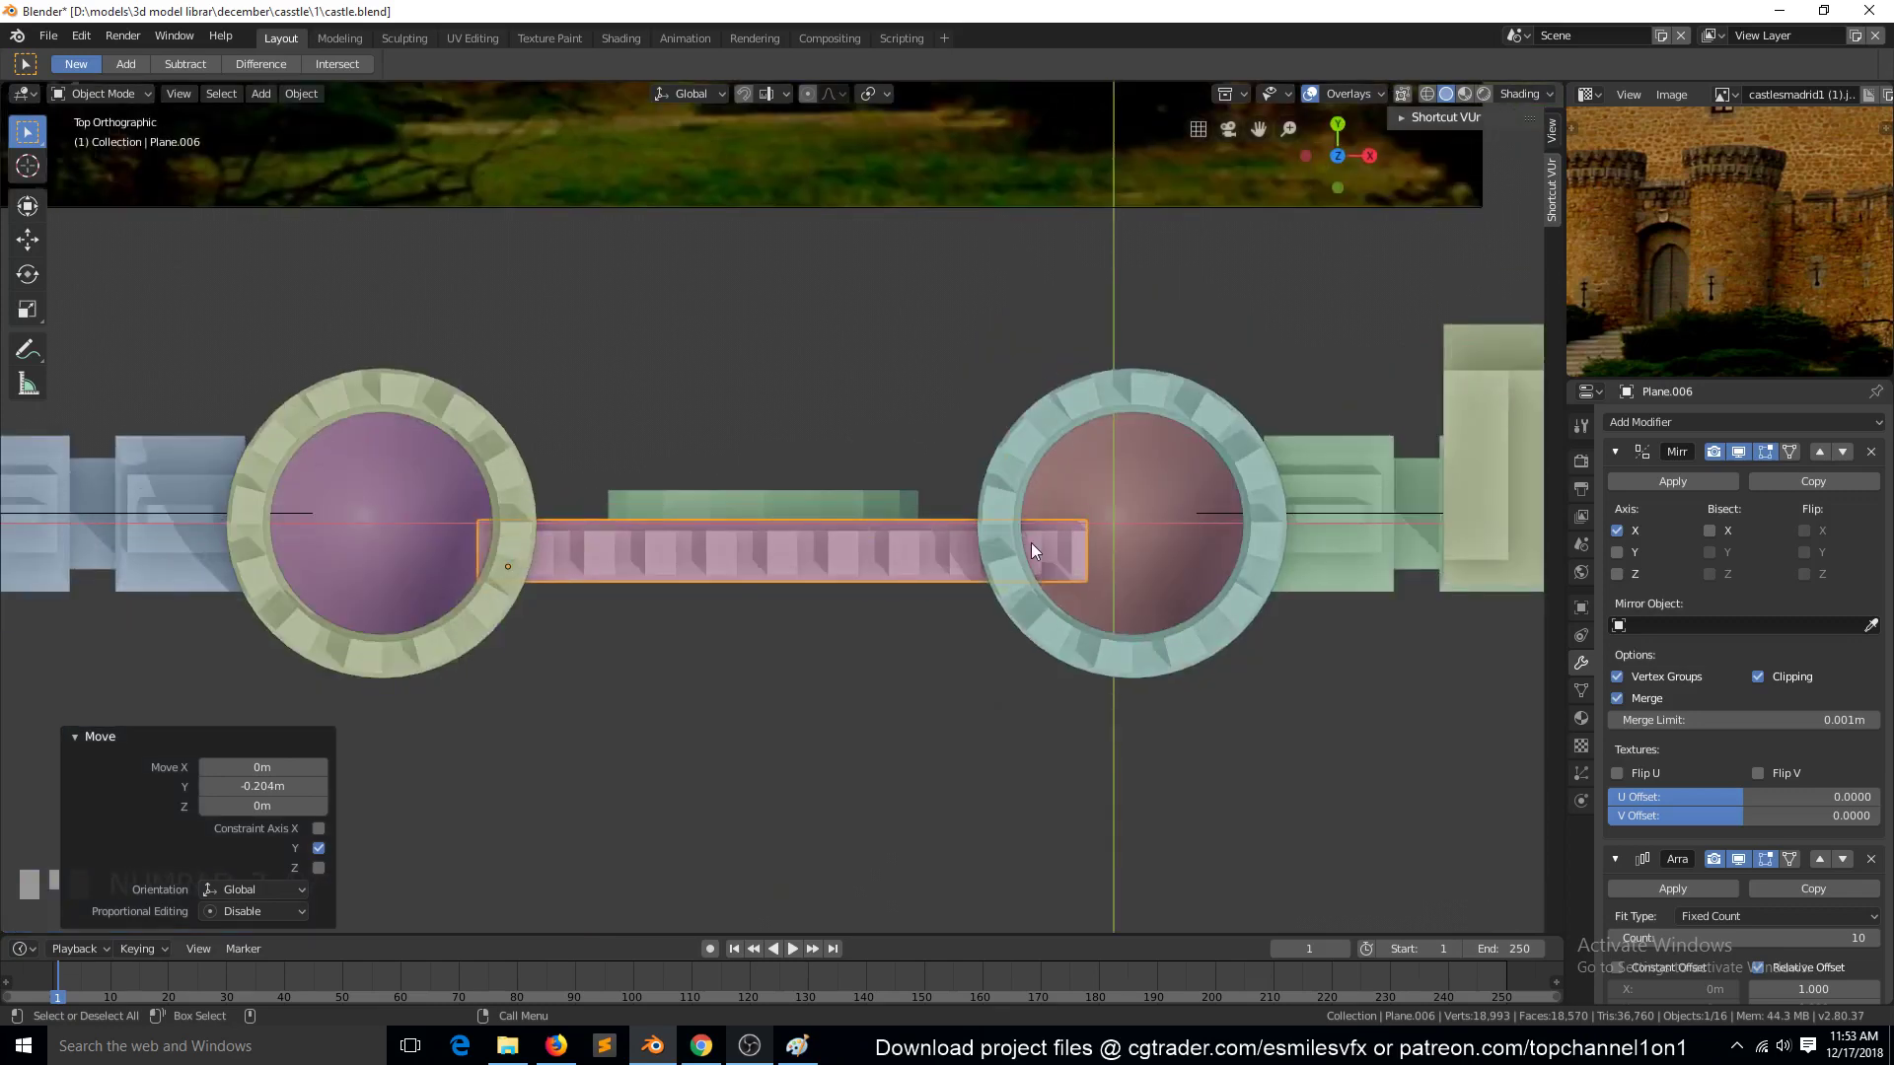
key(g)
key(x)
click(1055, 549)
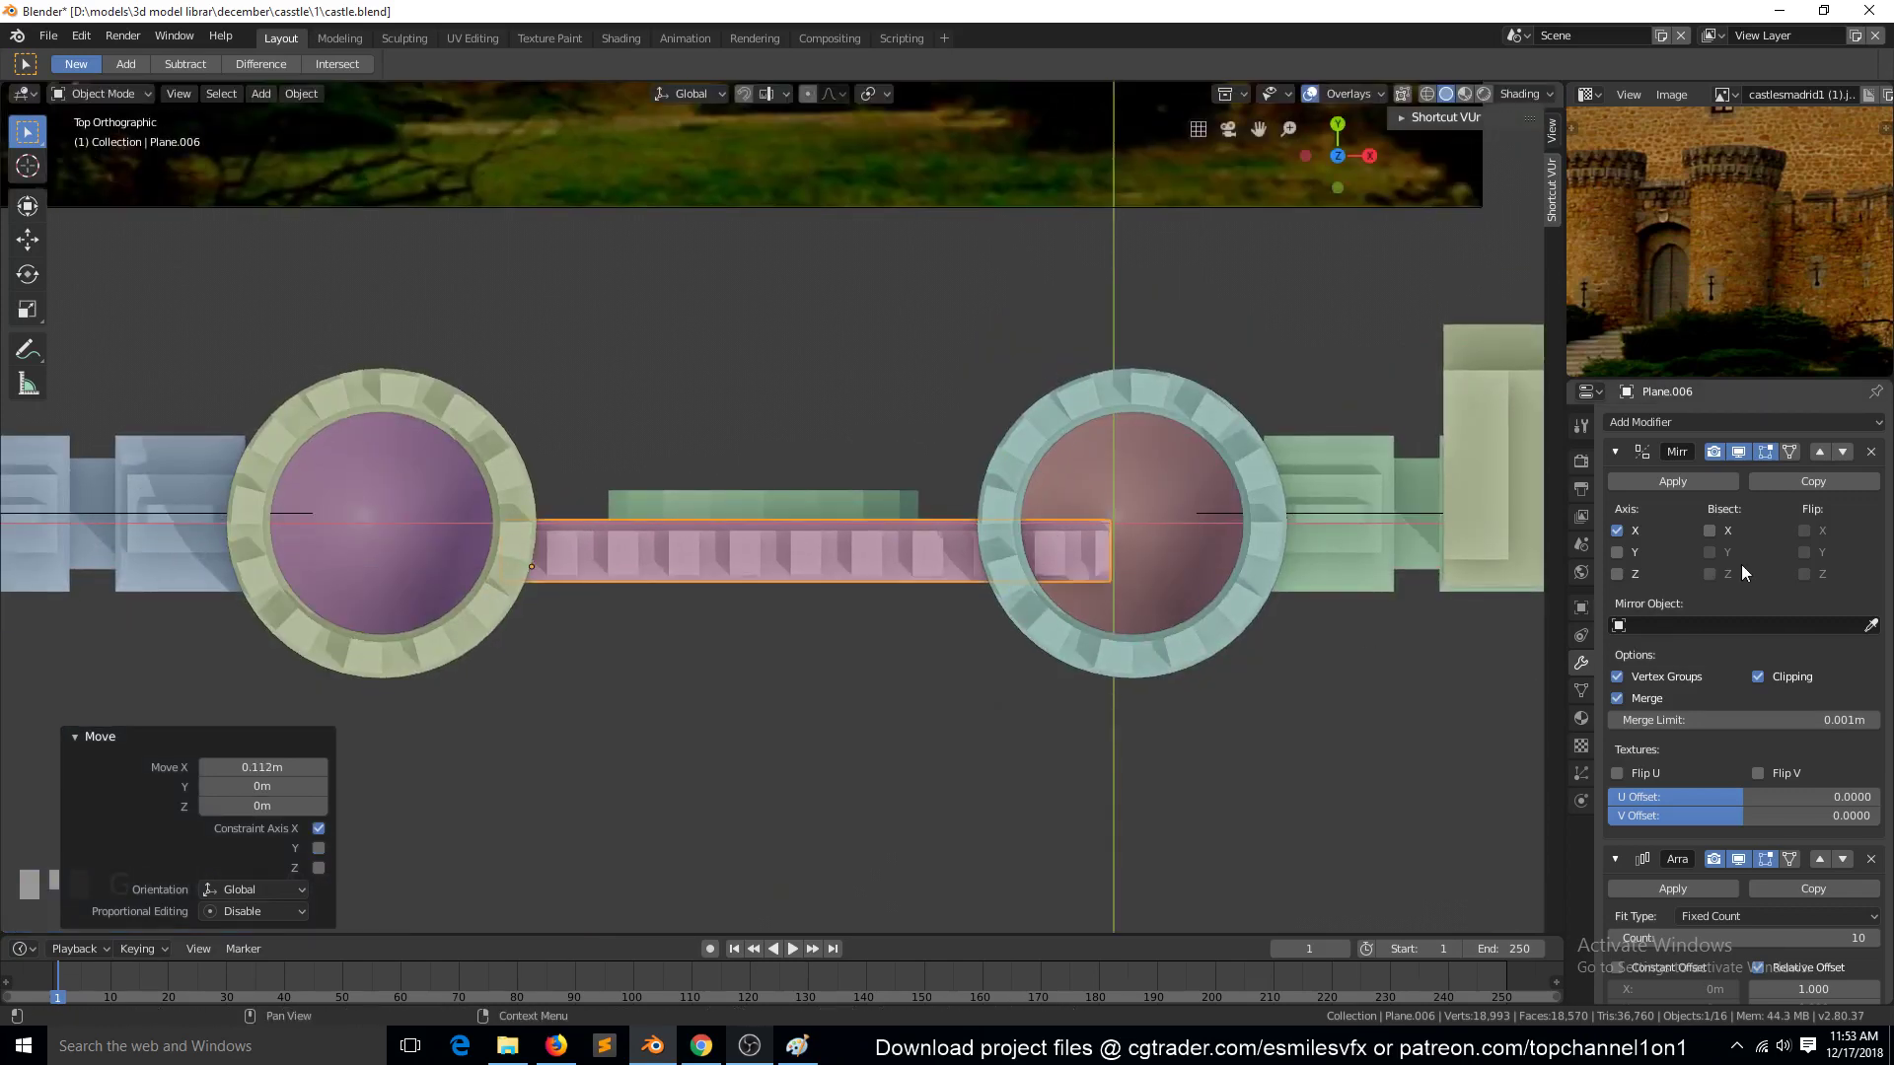
Step: Collapse the Mirror modifier and cut the battlement Array count from 10 to 8
click(1614, 451)
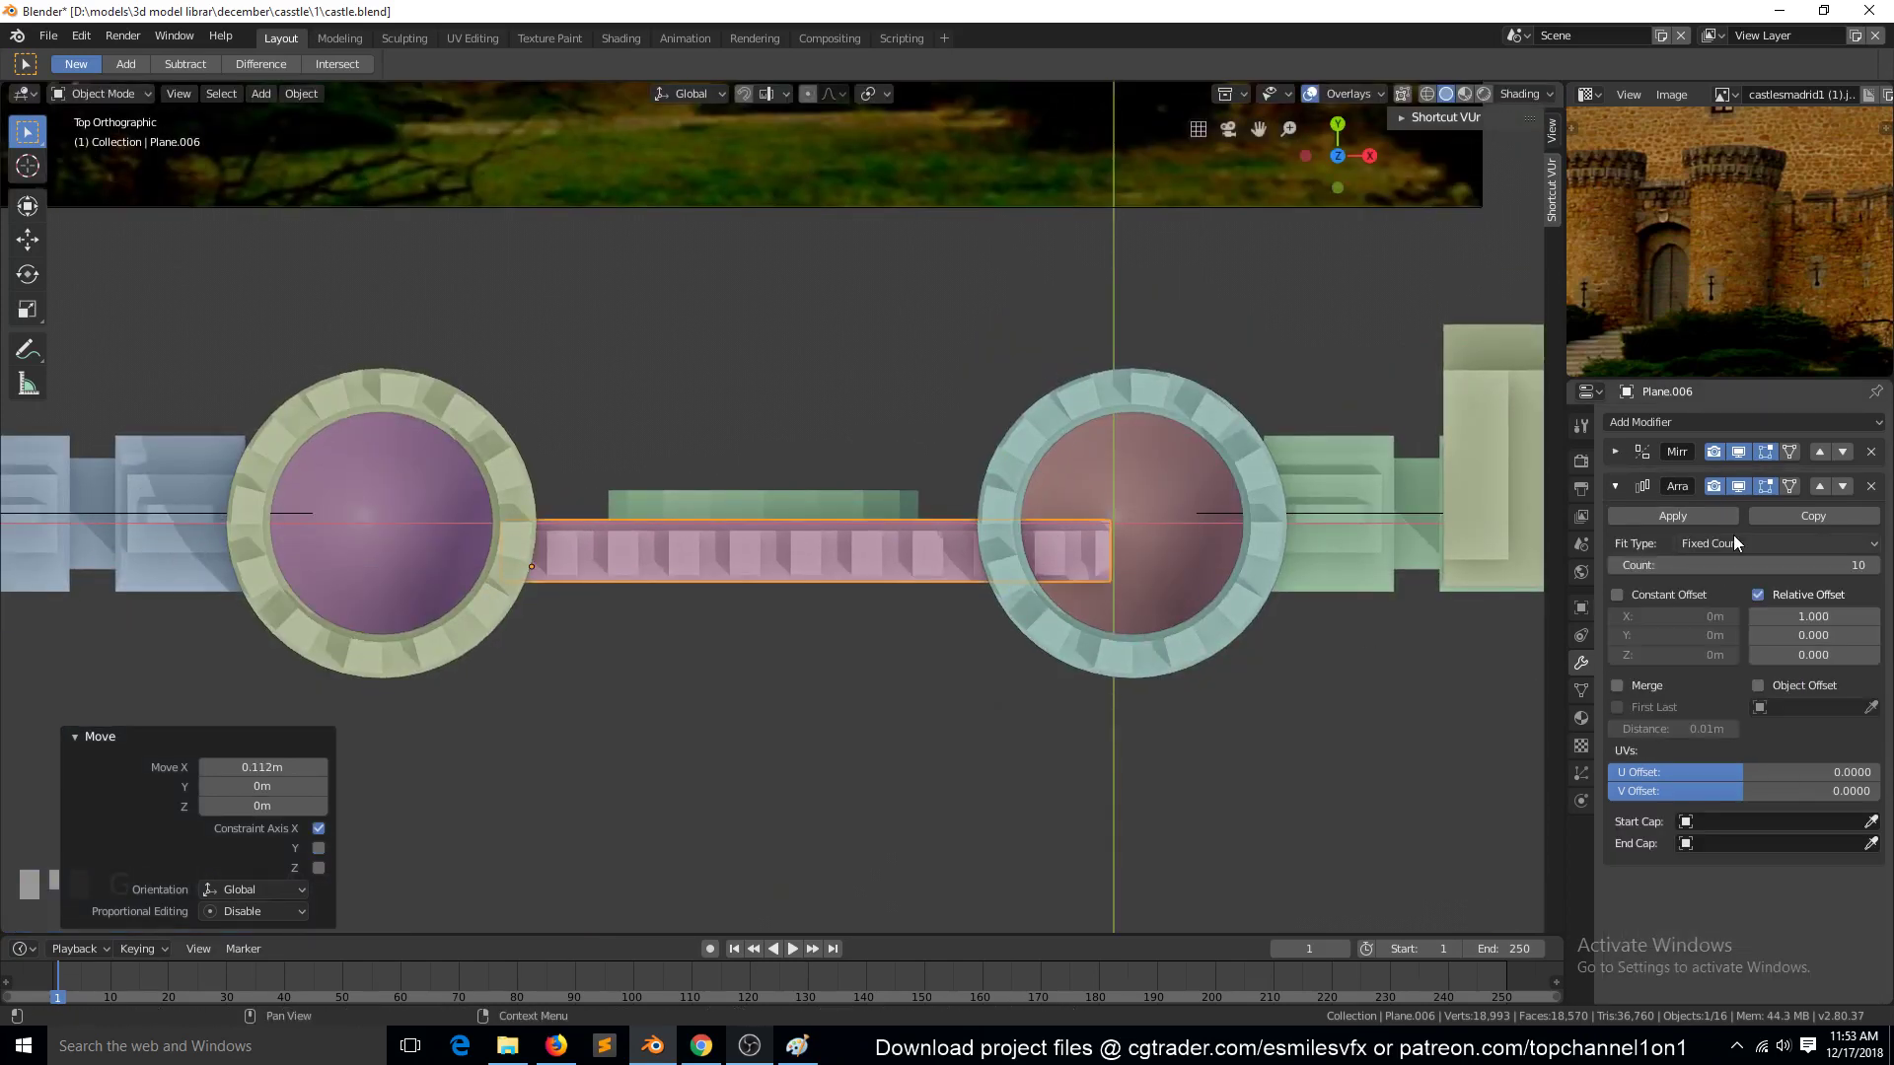
click(1612, 564)
click(1612, 564)
middle_drag(1075, 632, 1009, 424)
Step: Scale the gate battlement up to 1.060 and raise it slightly along Z onto the wall
key(s)
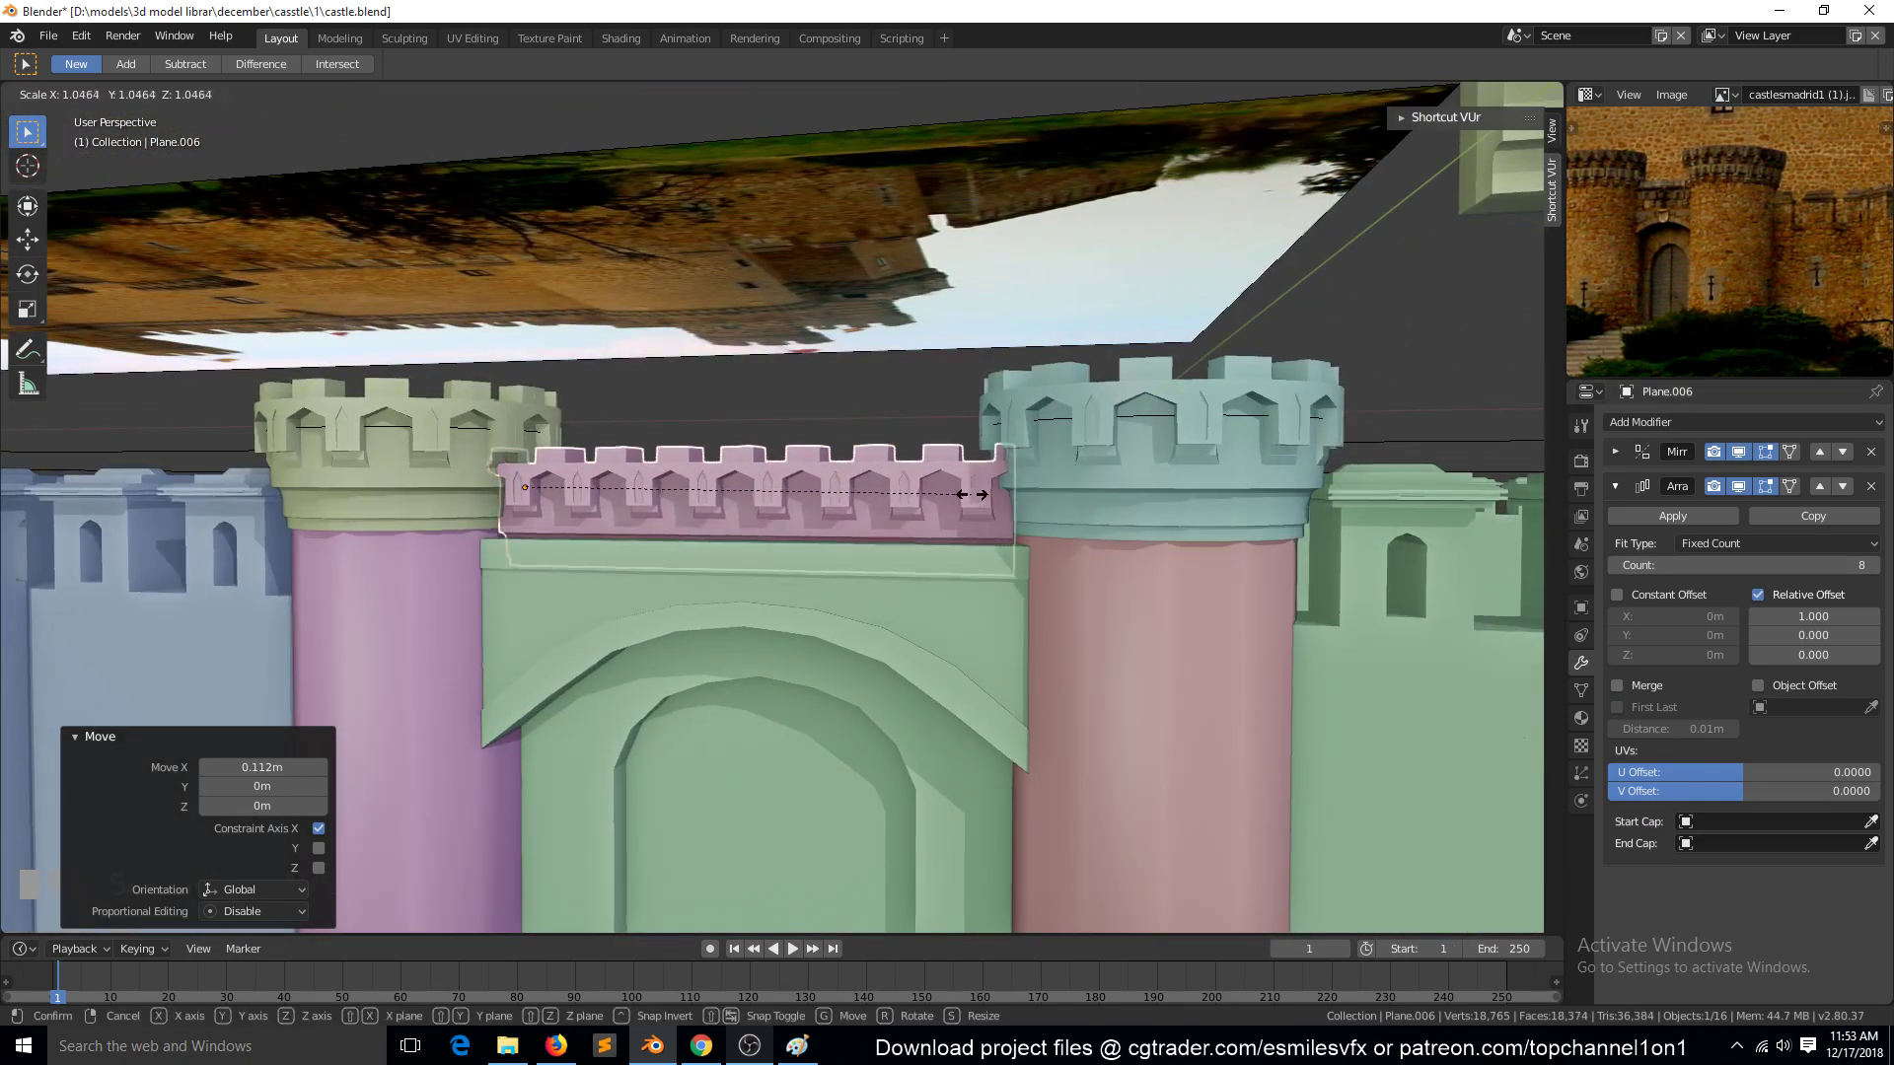
click(979, 495)
key(g)
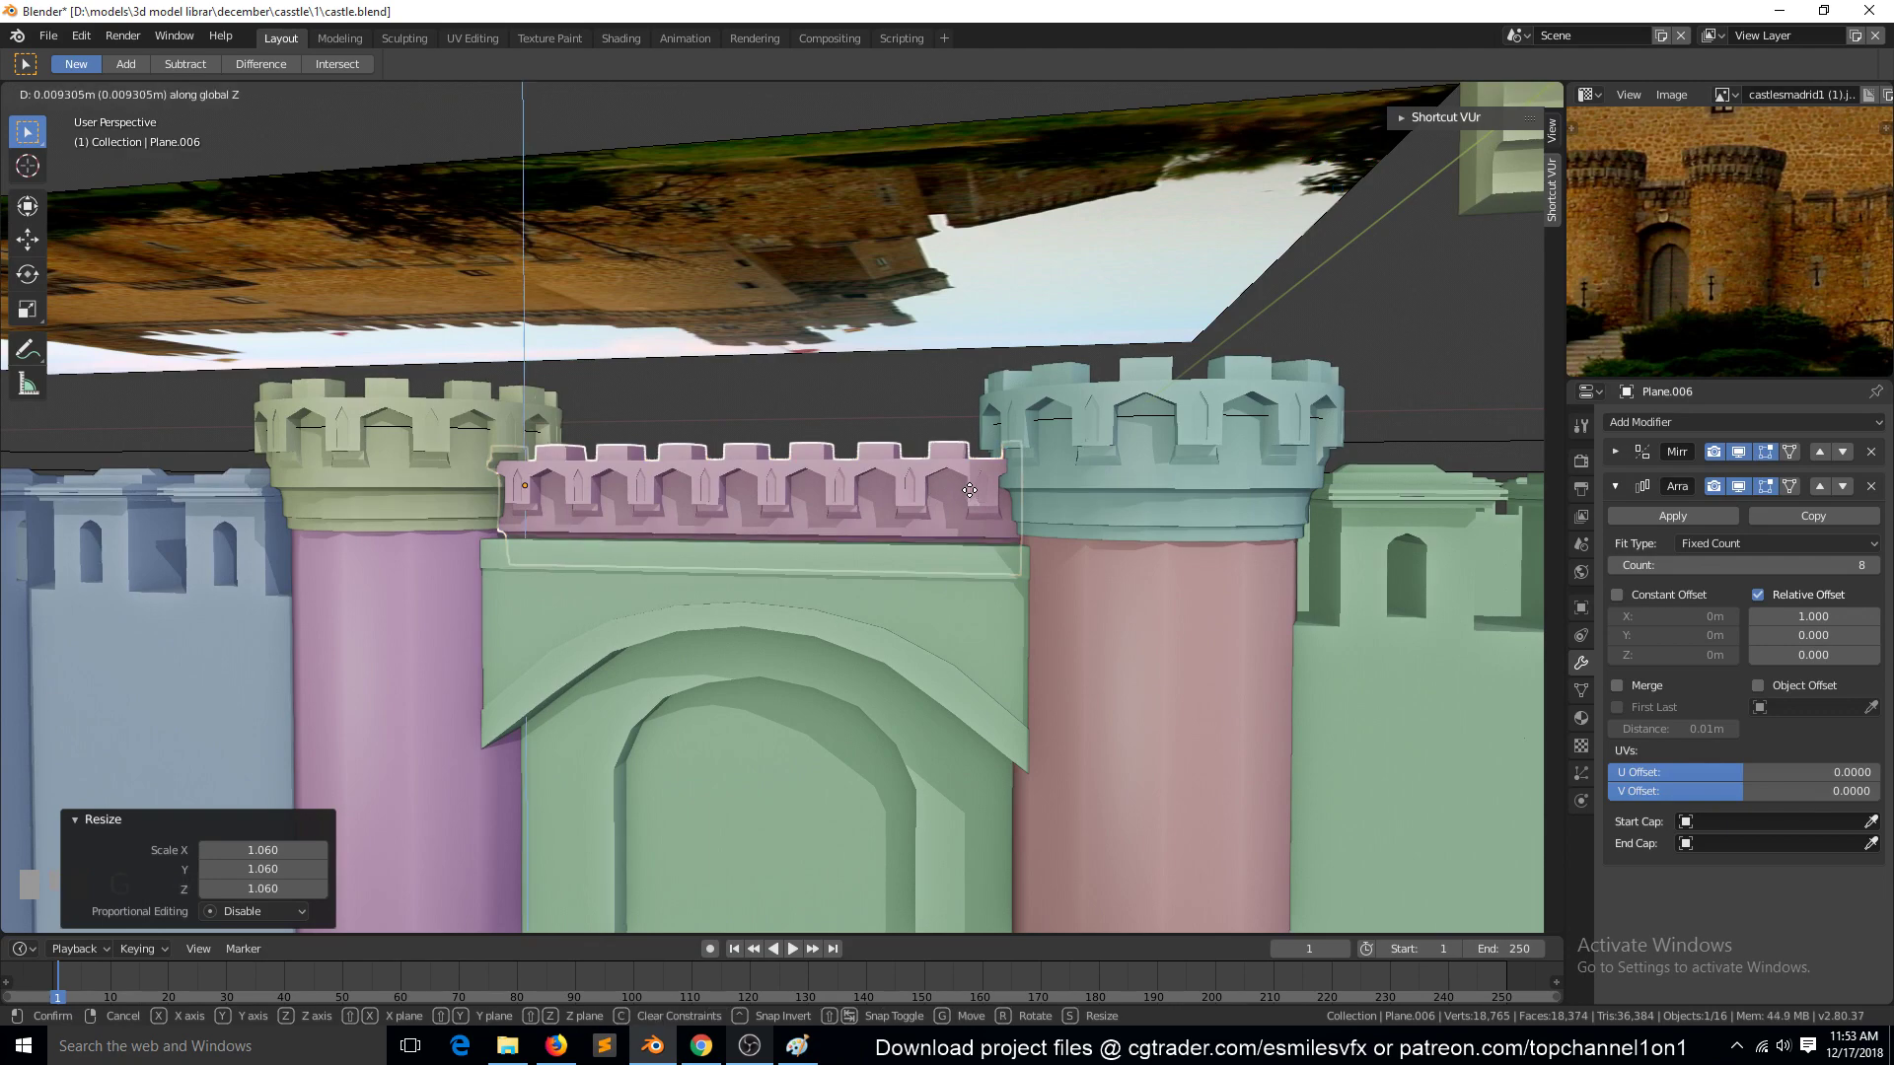
key(z)
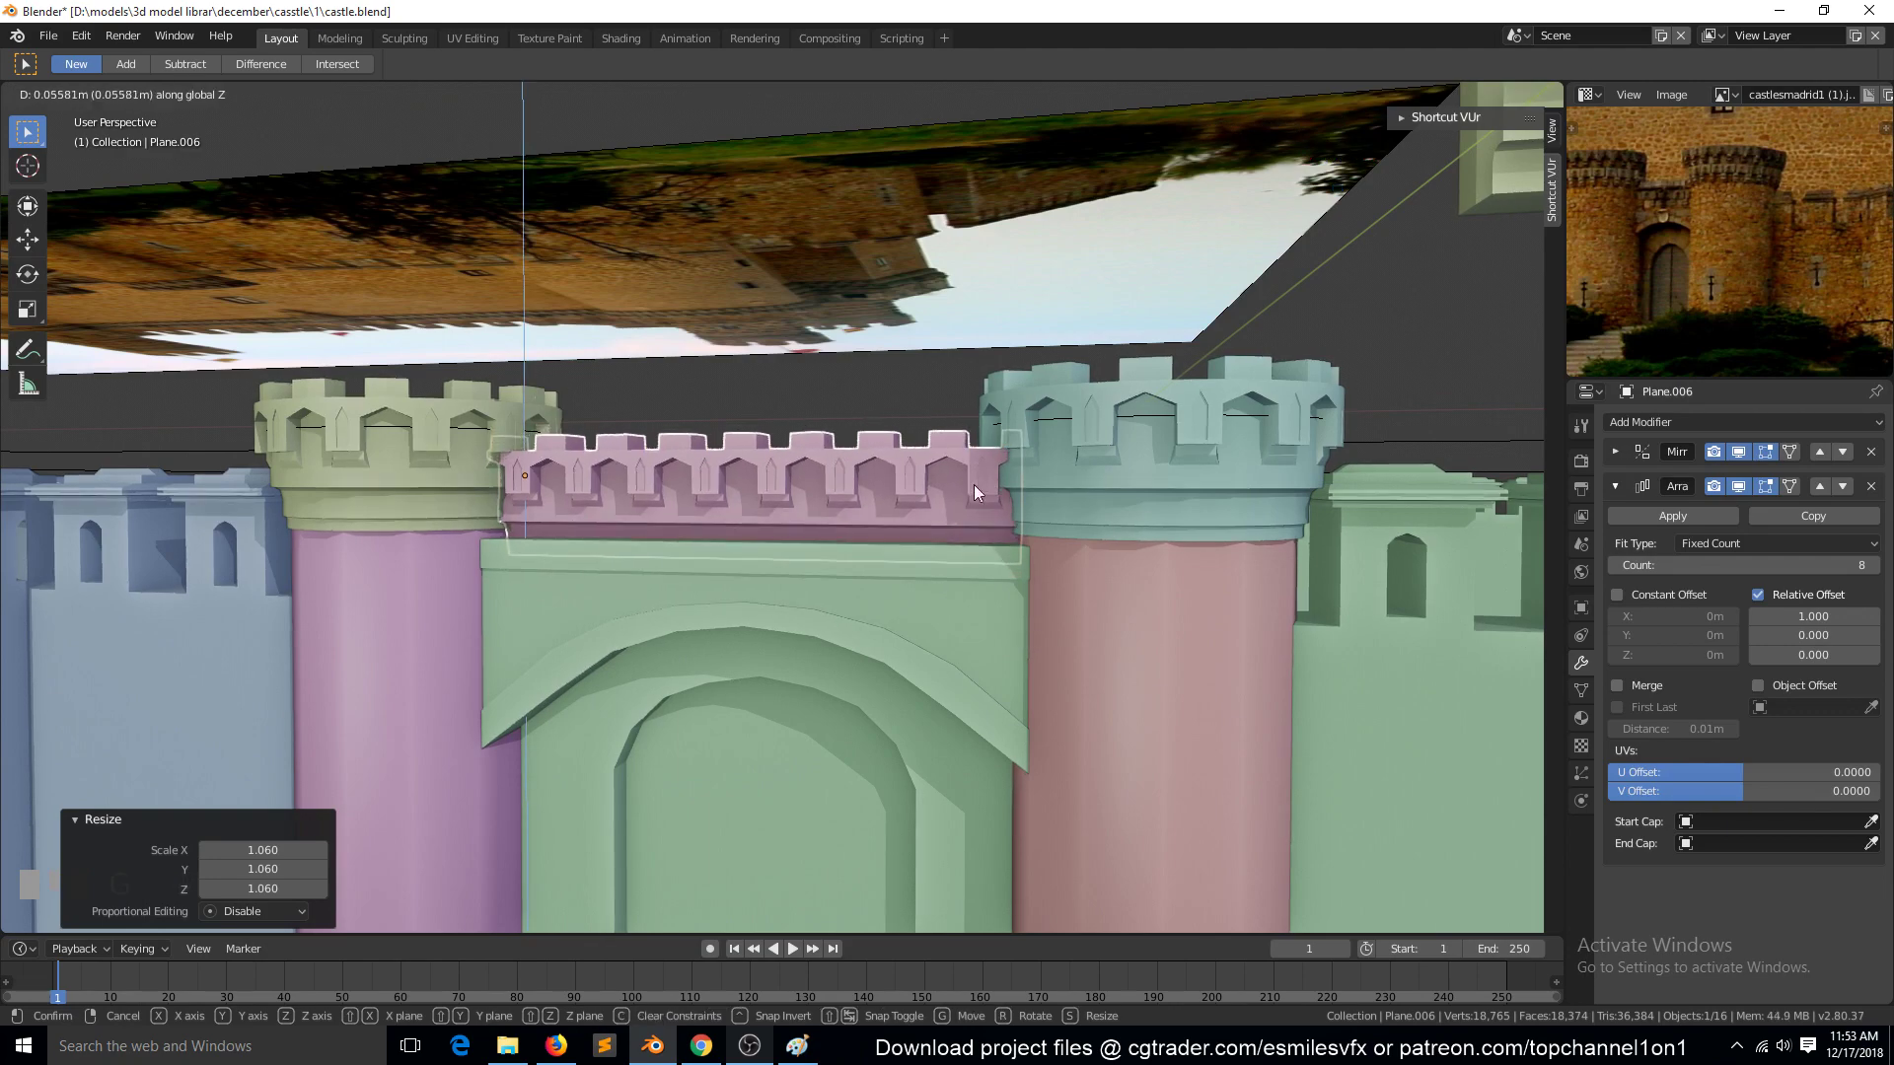
click(974, 483)
Step: Save castle.blend and swing the view from front to an oblique angle
key(grave)
scroll(973, 550, down, 3)
key(ctrl+s)
scroll(1016, 572, down, 3)
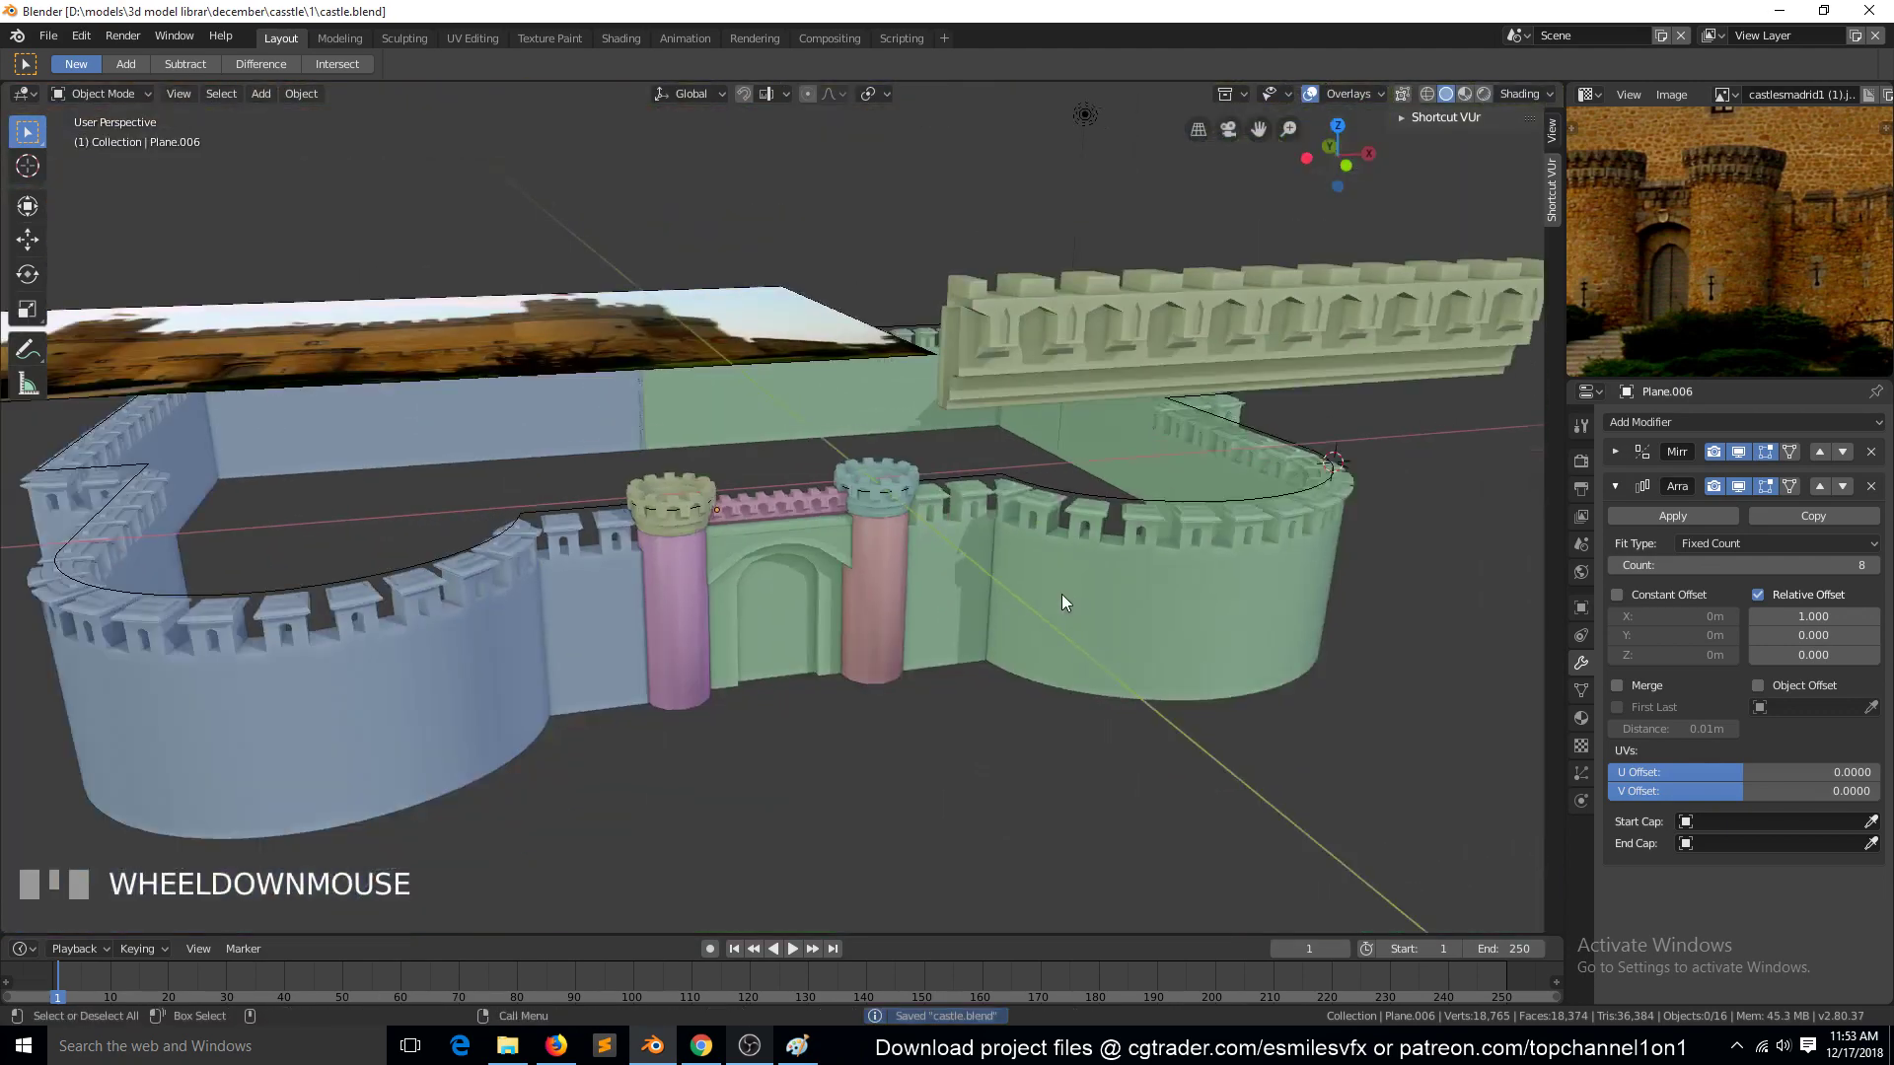
key(grave)
scroll(1020, 571, up, 4)
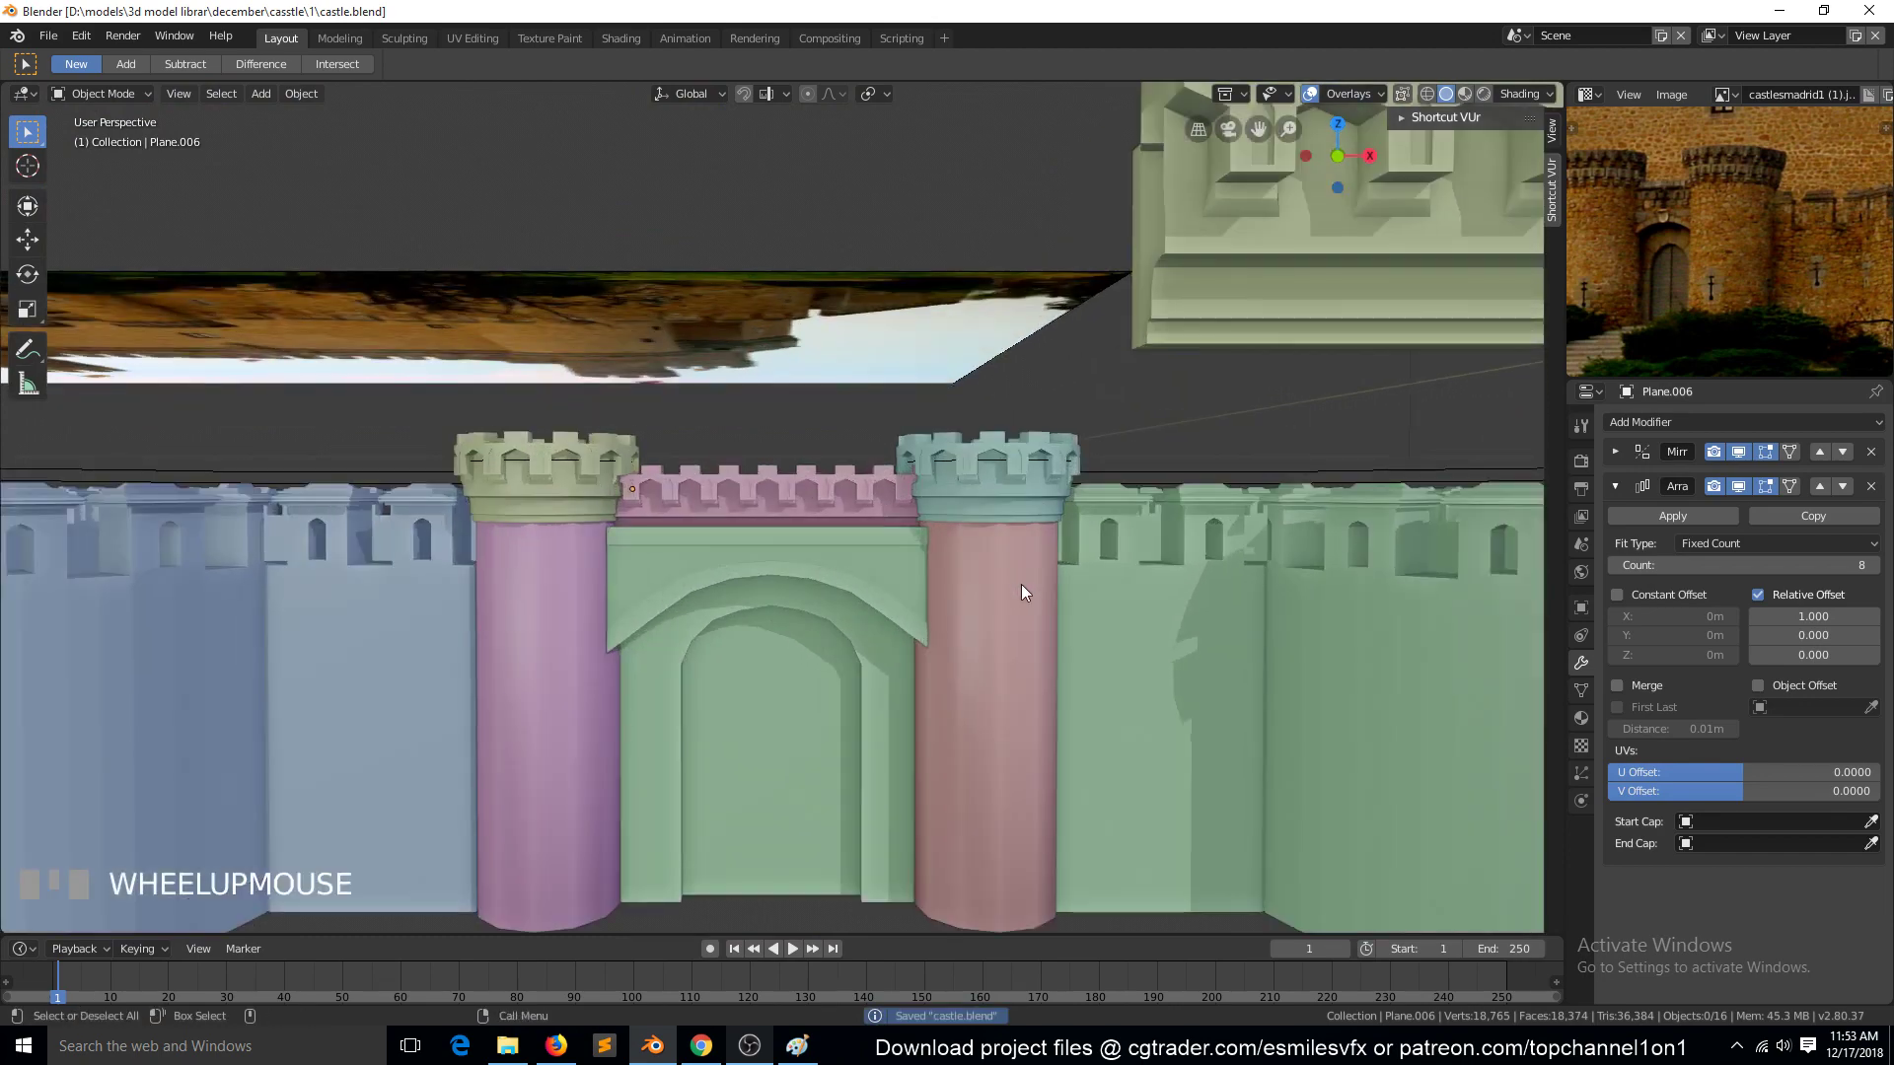
key(grave)
scroll(1069, 659, up, 5)
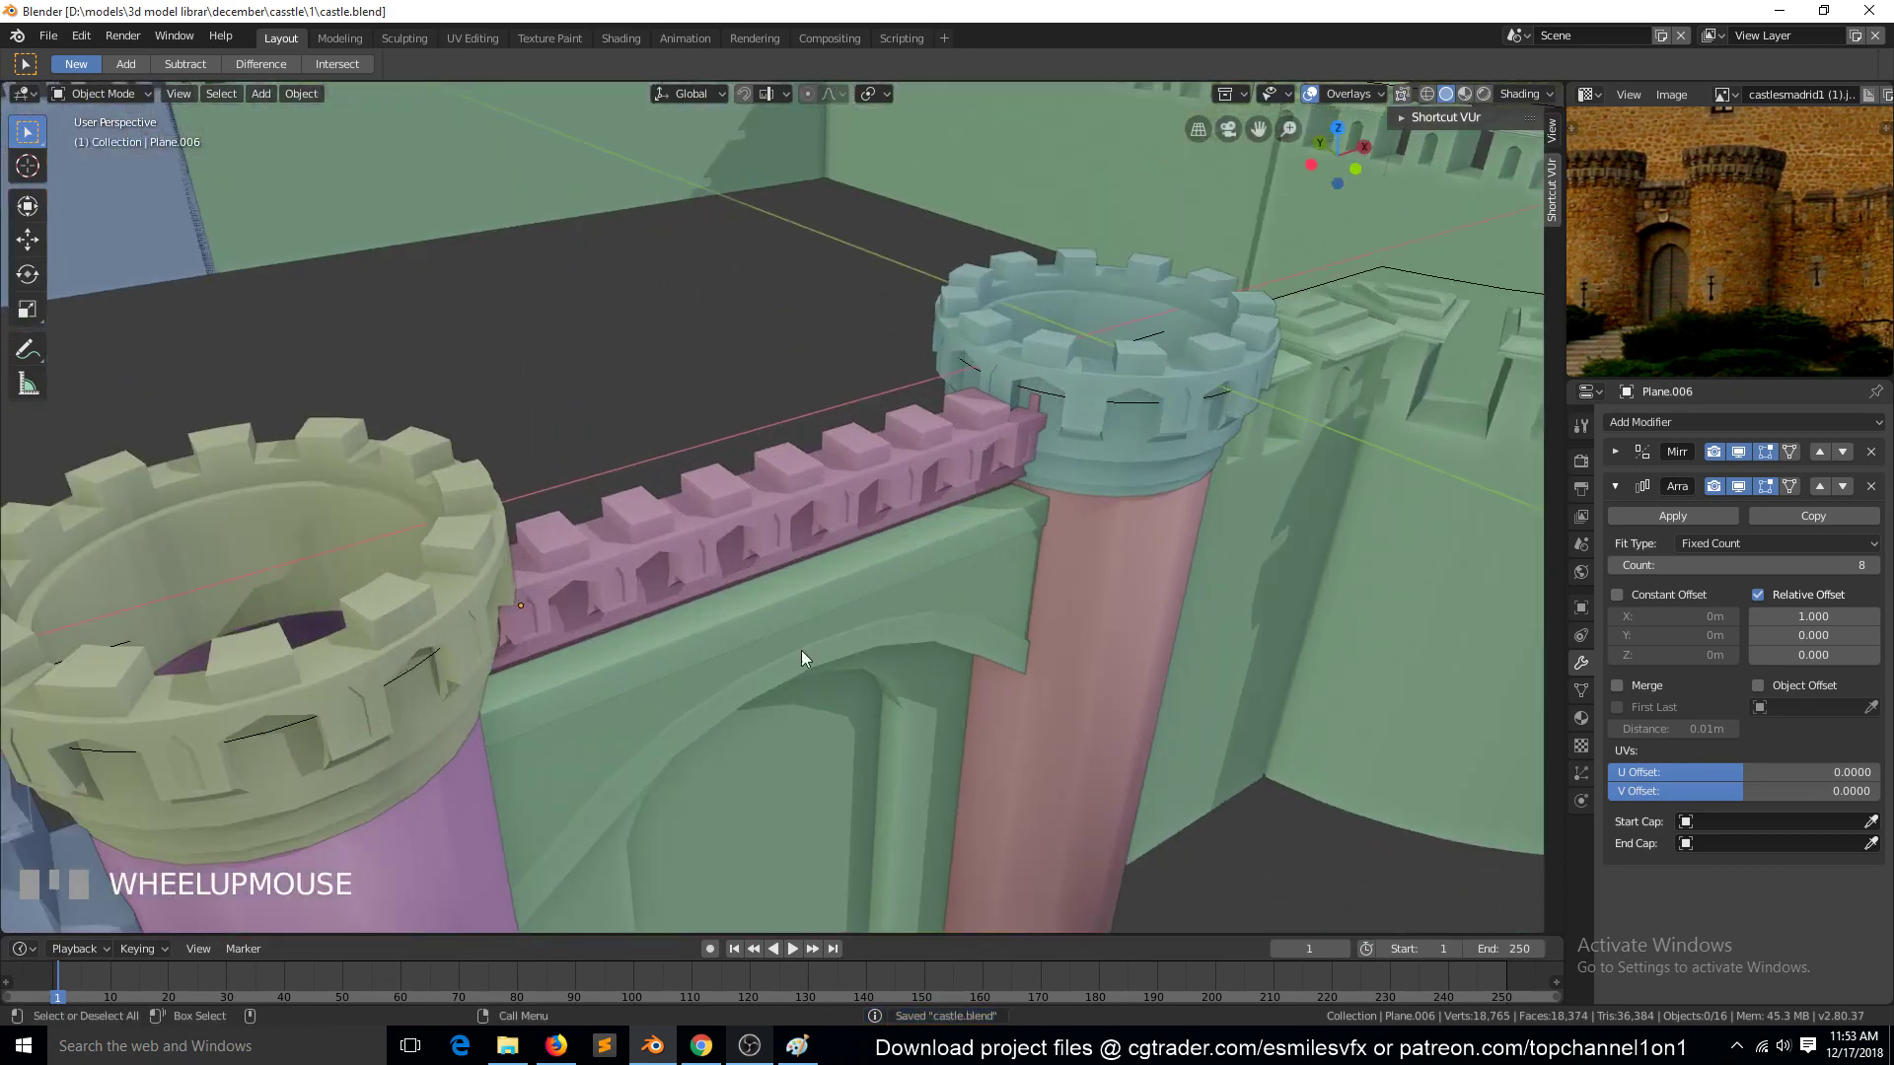
Step: Enter Edit Mode on the green gate wall Plane.005, facing it with nothing selected
click(773, 661)
key(Tab)
scroll(690, 631, up, 3)
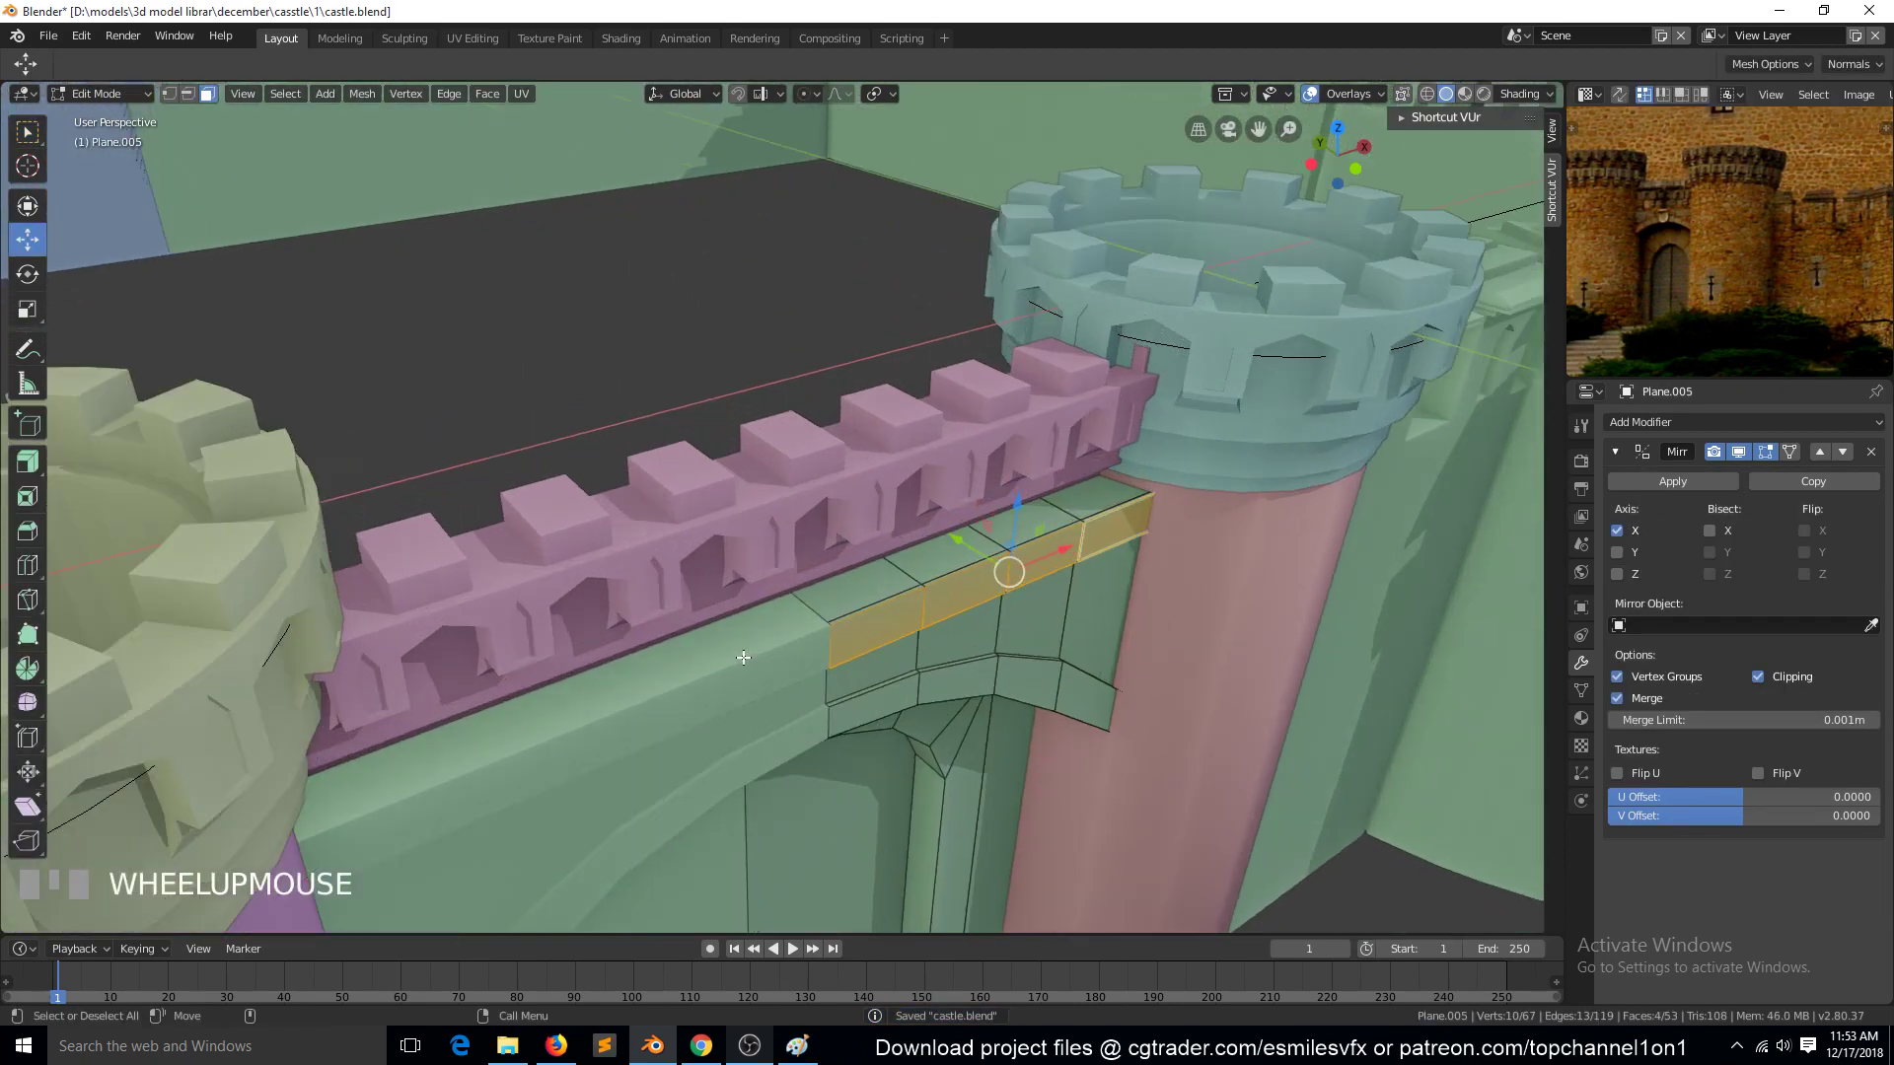
key(grave)
key(alt+a)
Step: Inset the two stacked faces above the arch just below the battlement
key(grave)
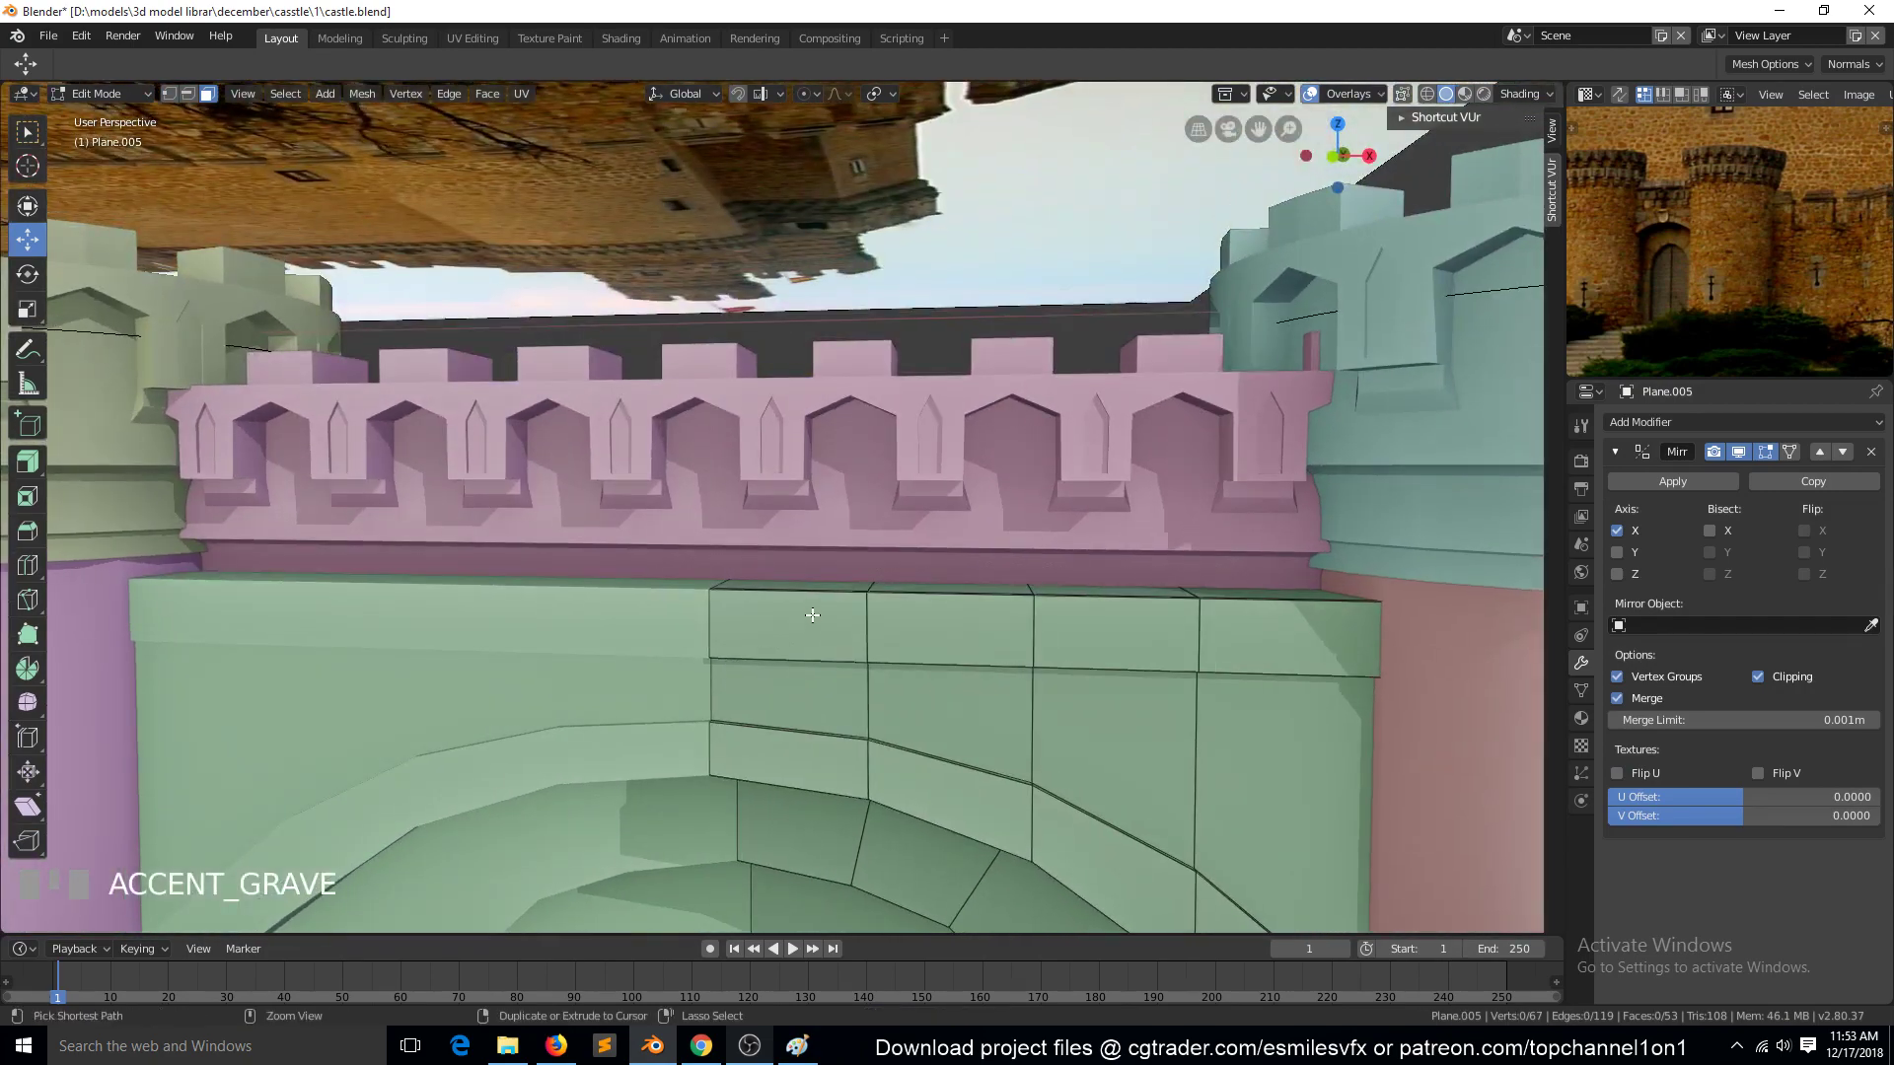
key(ctrl+r)
key(grave)
scroll(829, 597, up, 4)
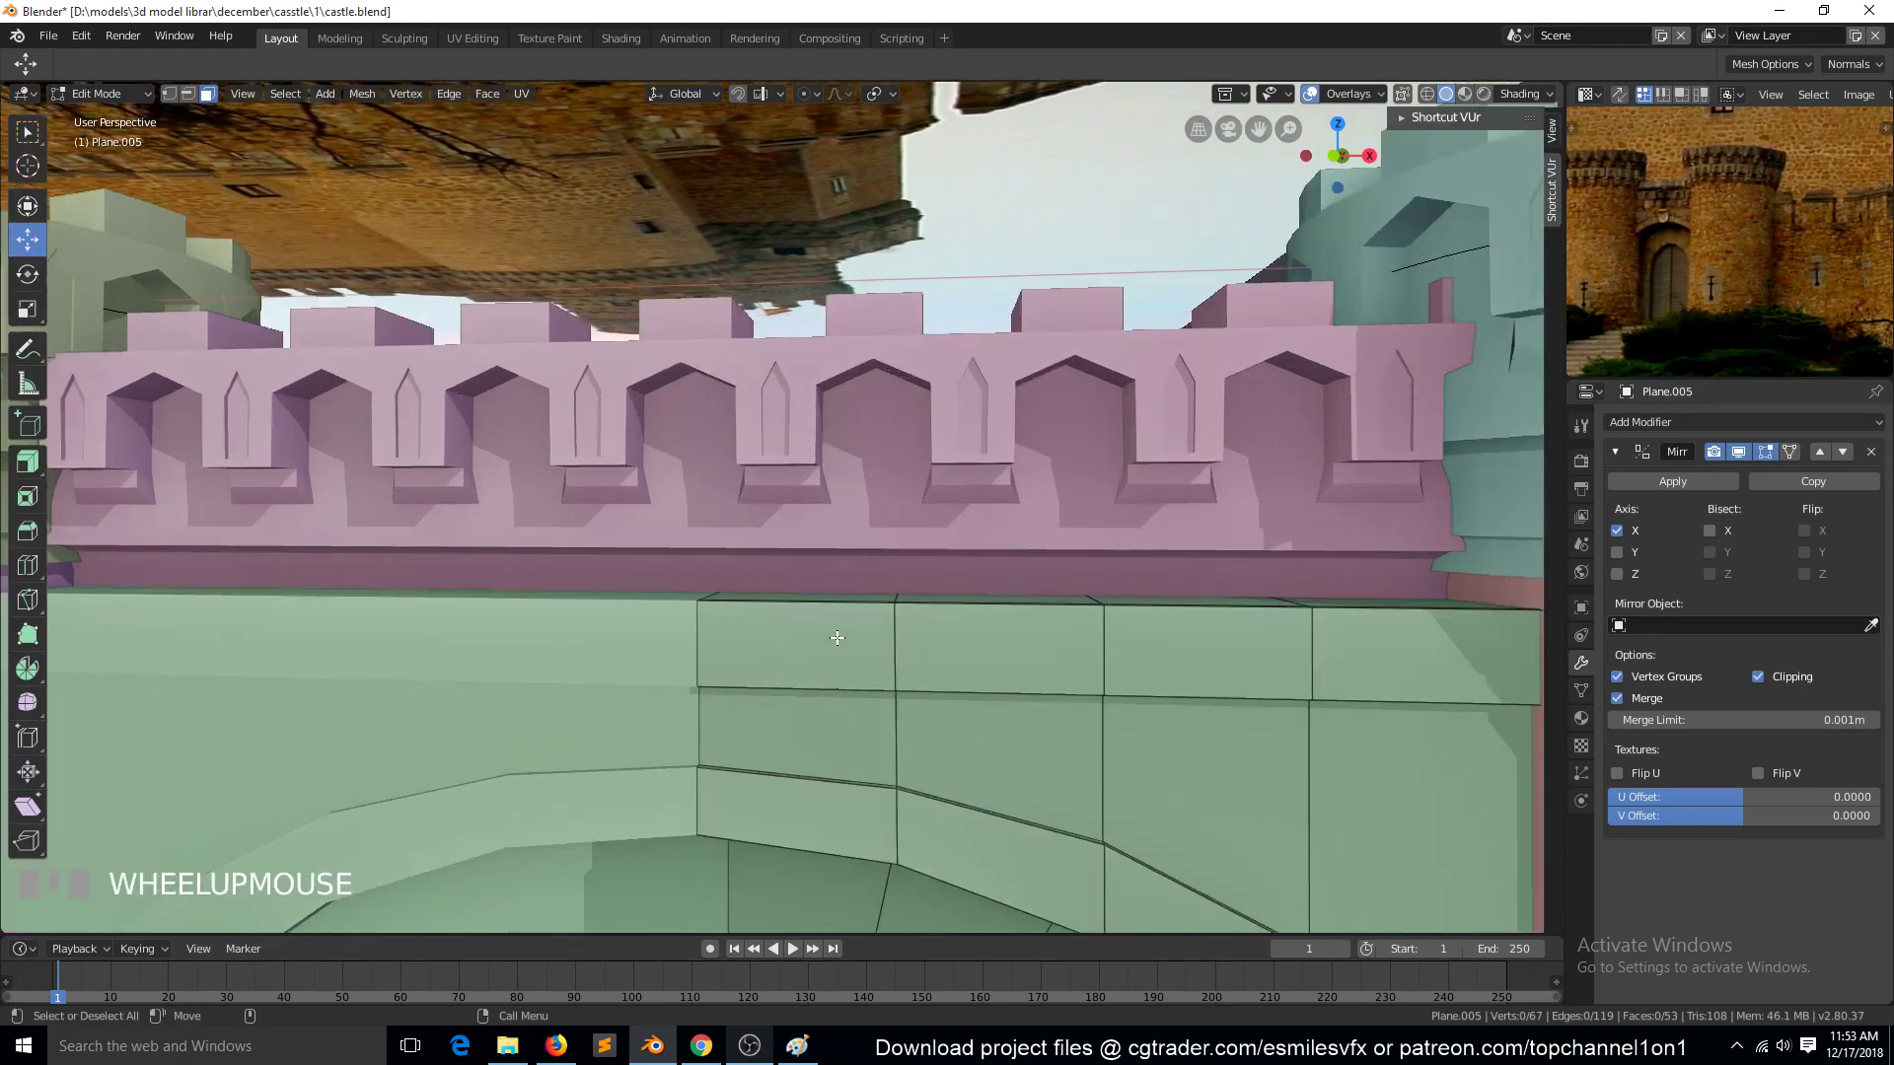
key(grave)
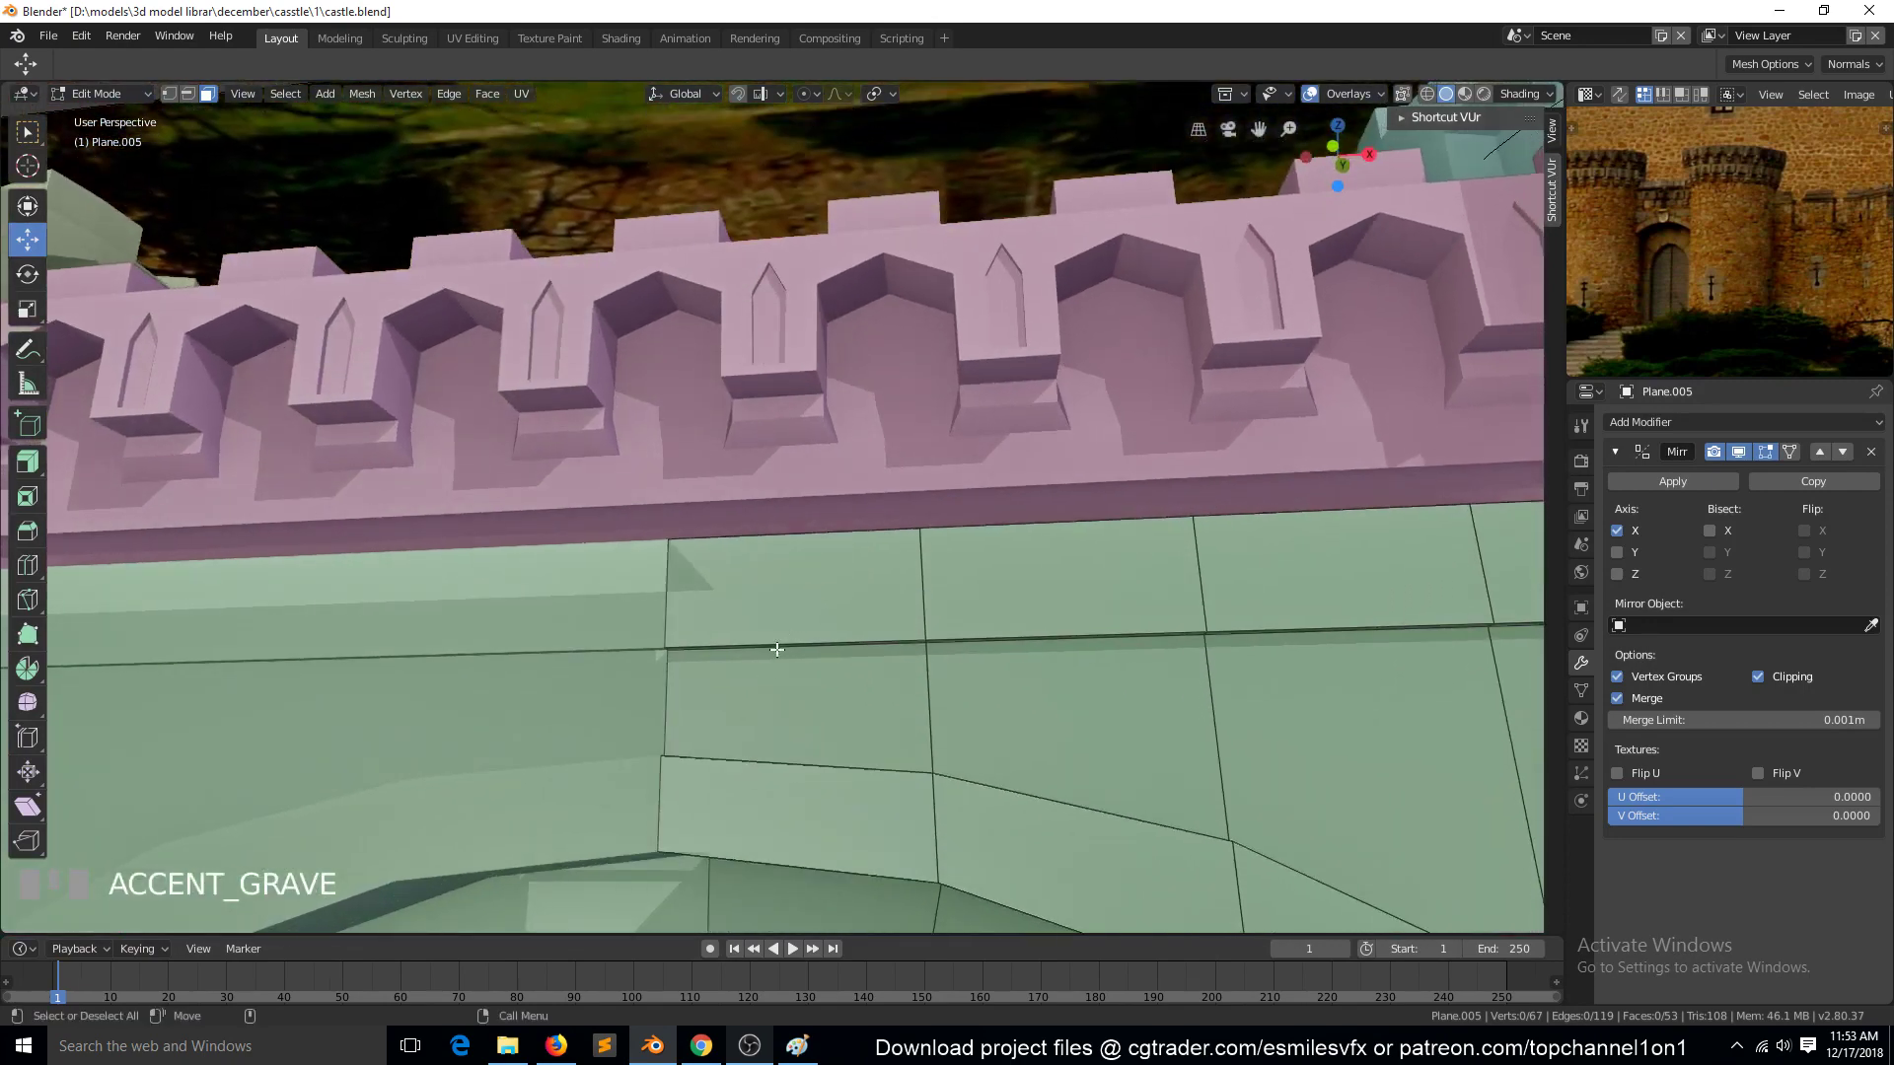
click(743, 628)
ctrl+click(730, 709)
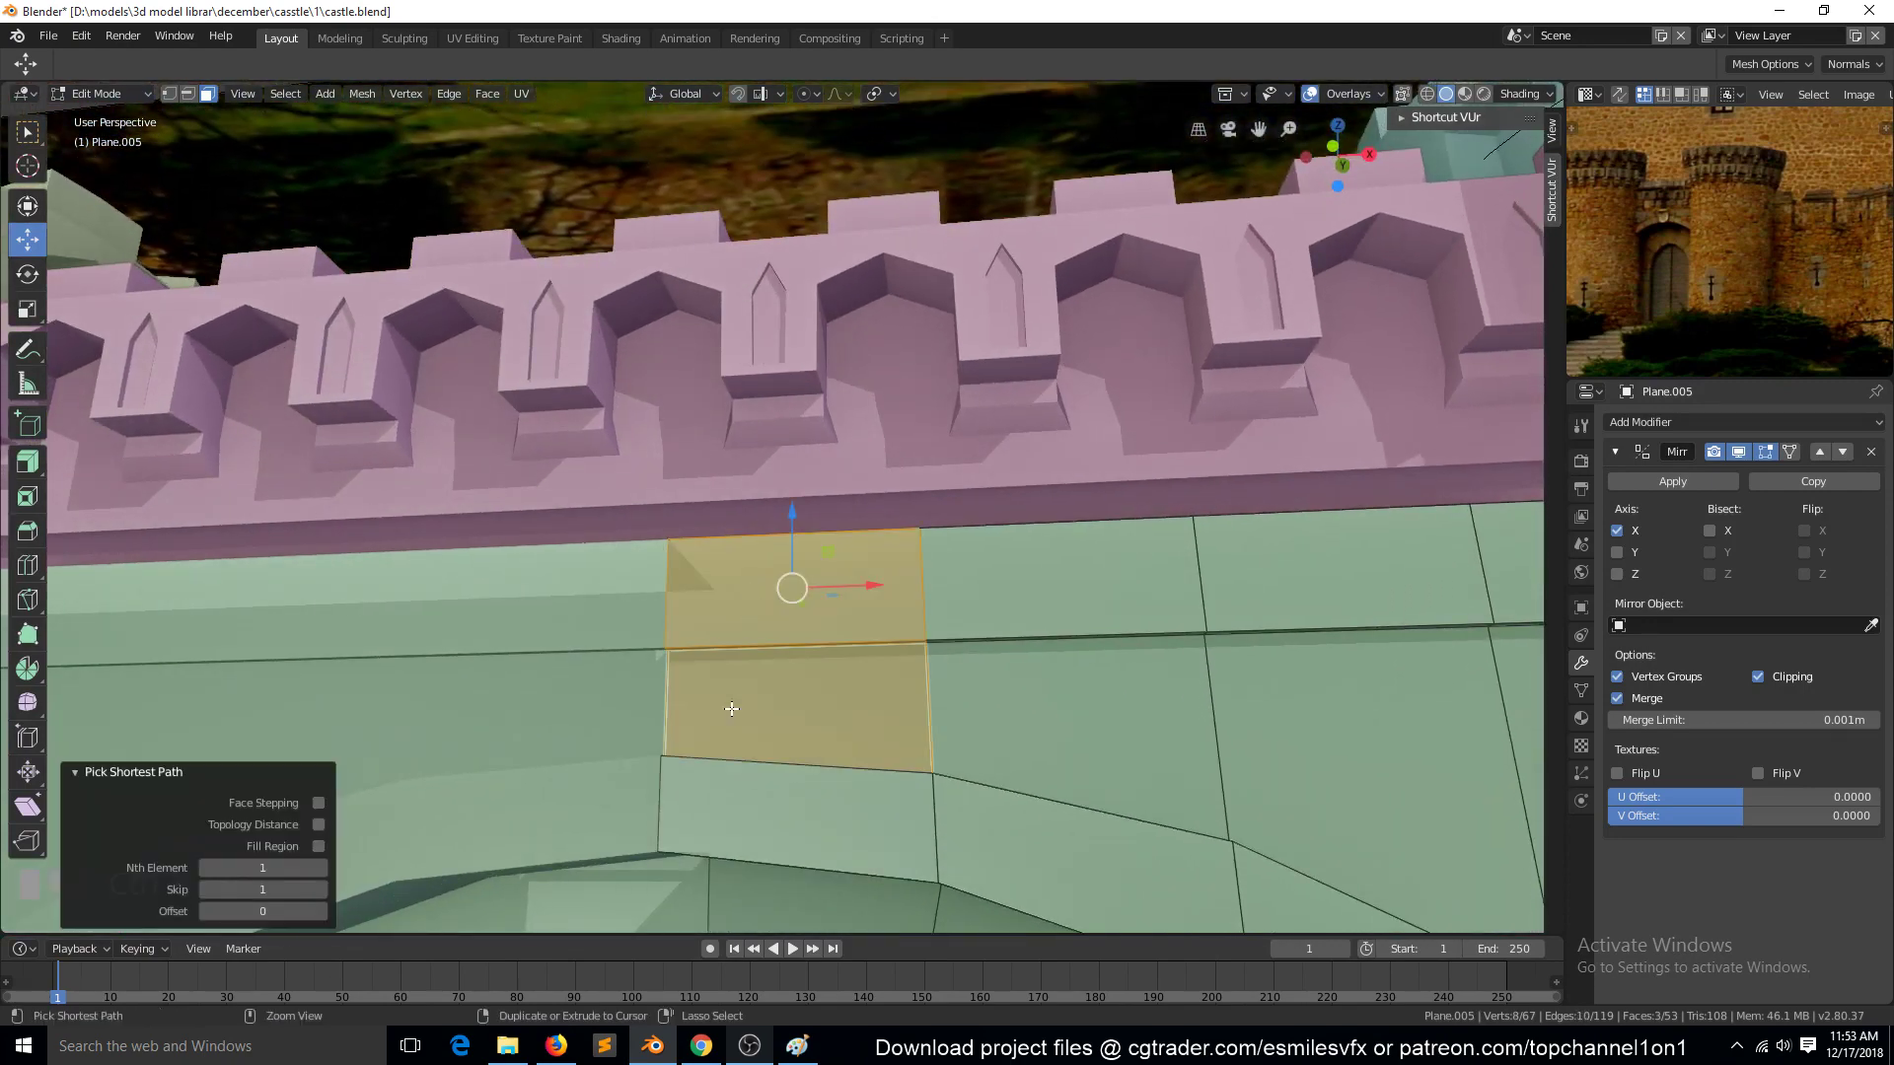
key(i)
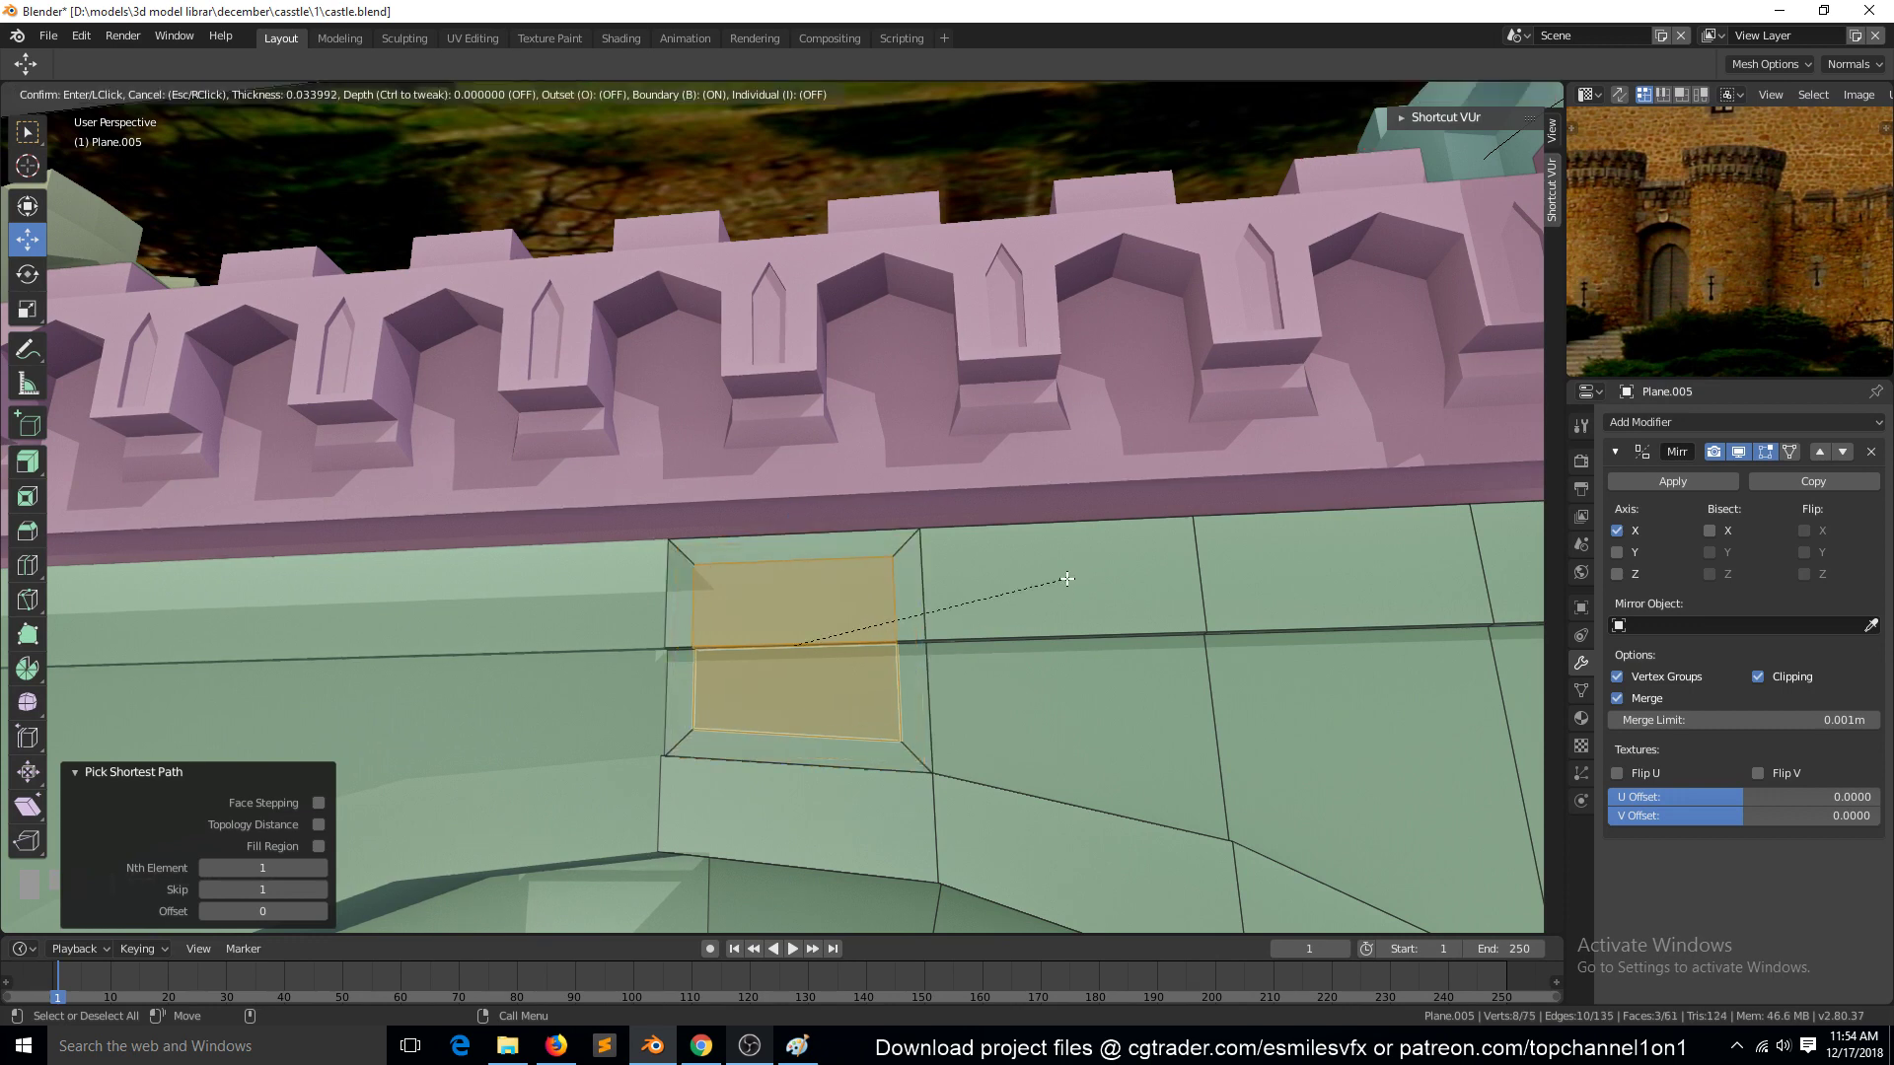
click(1026, 582)
Step: Delete the thin left border strip faces to open a narrow slot
middle_drag(1023, 580, 977, 597)
click(738, 611)
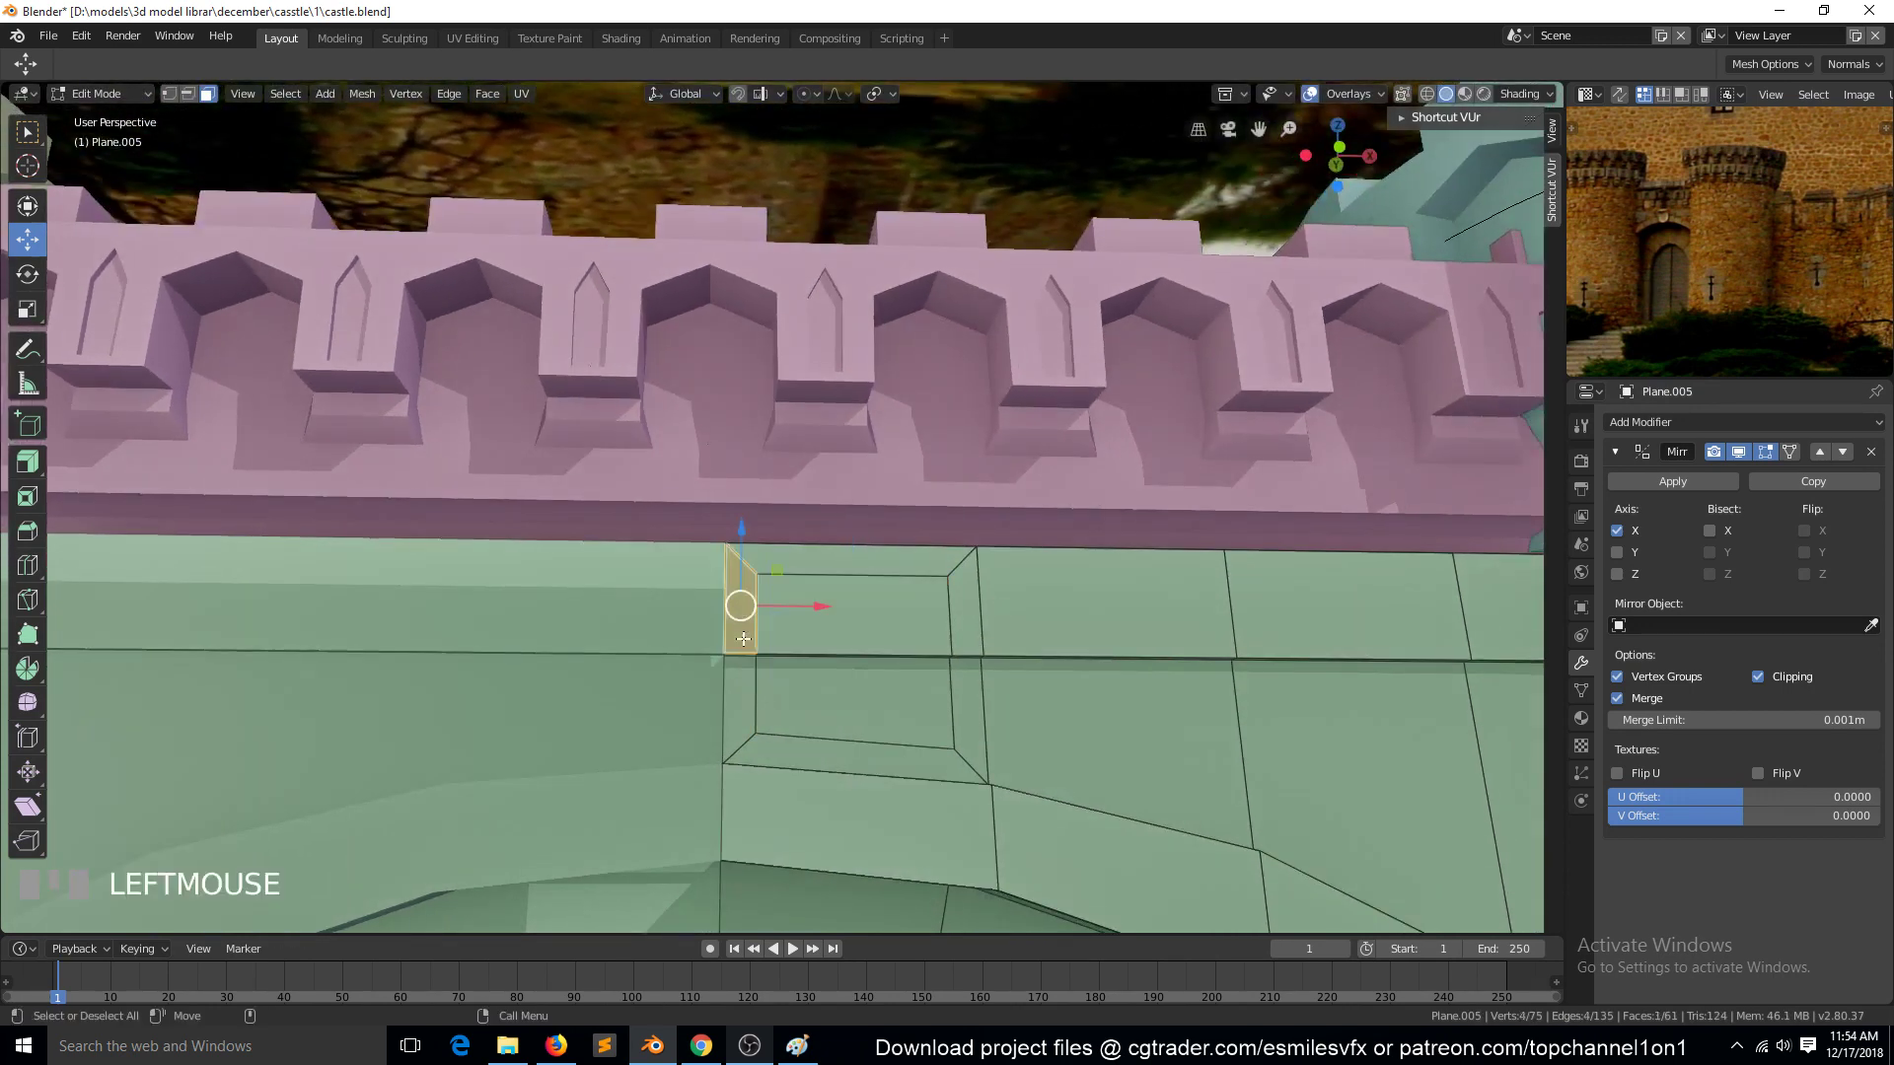
ctrl+click(742, 710)
key(x)
click(779, 661)
Step: Switch to vertex mode and select the edge loop beside the slot
key(1)
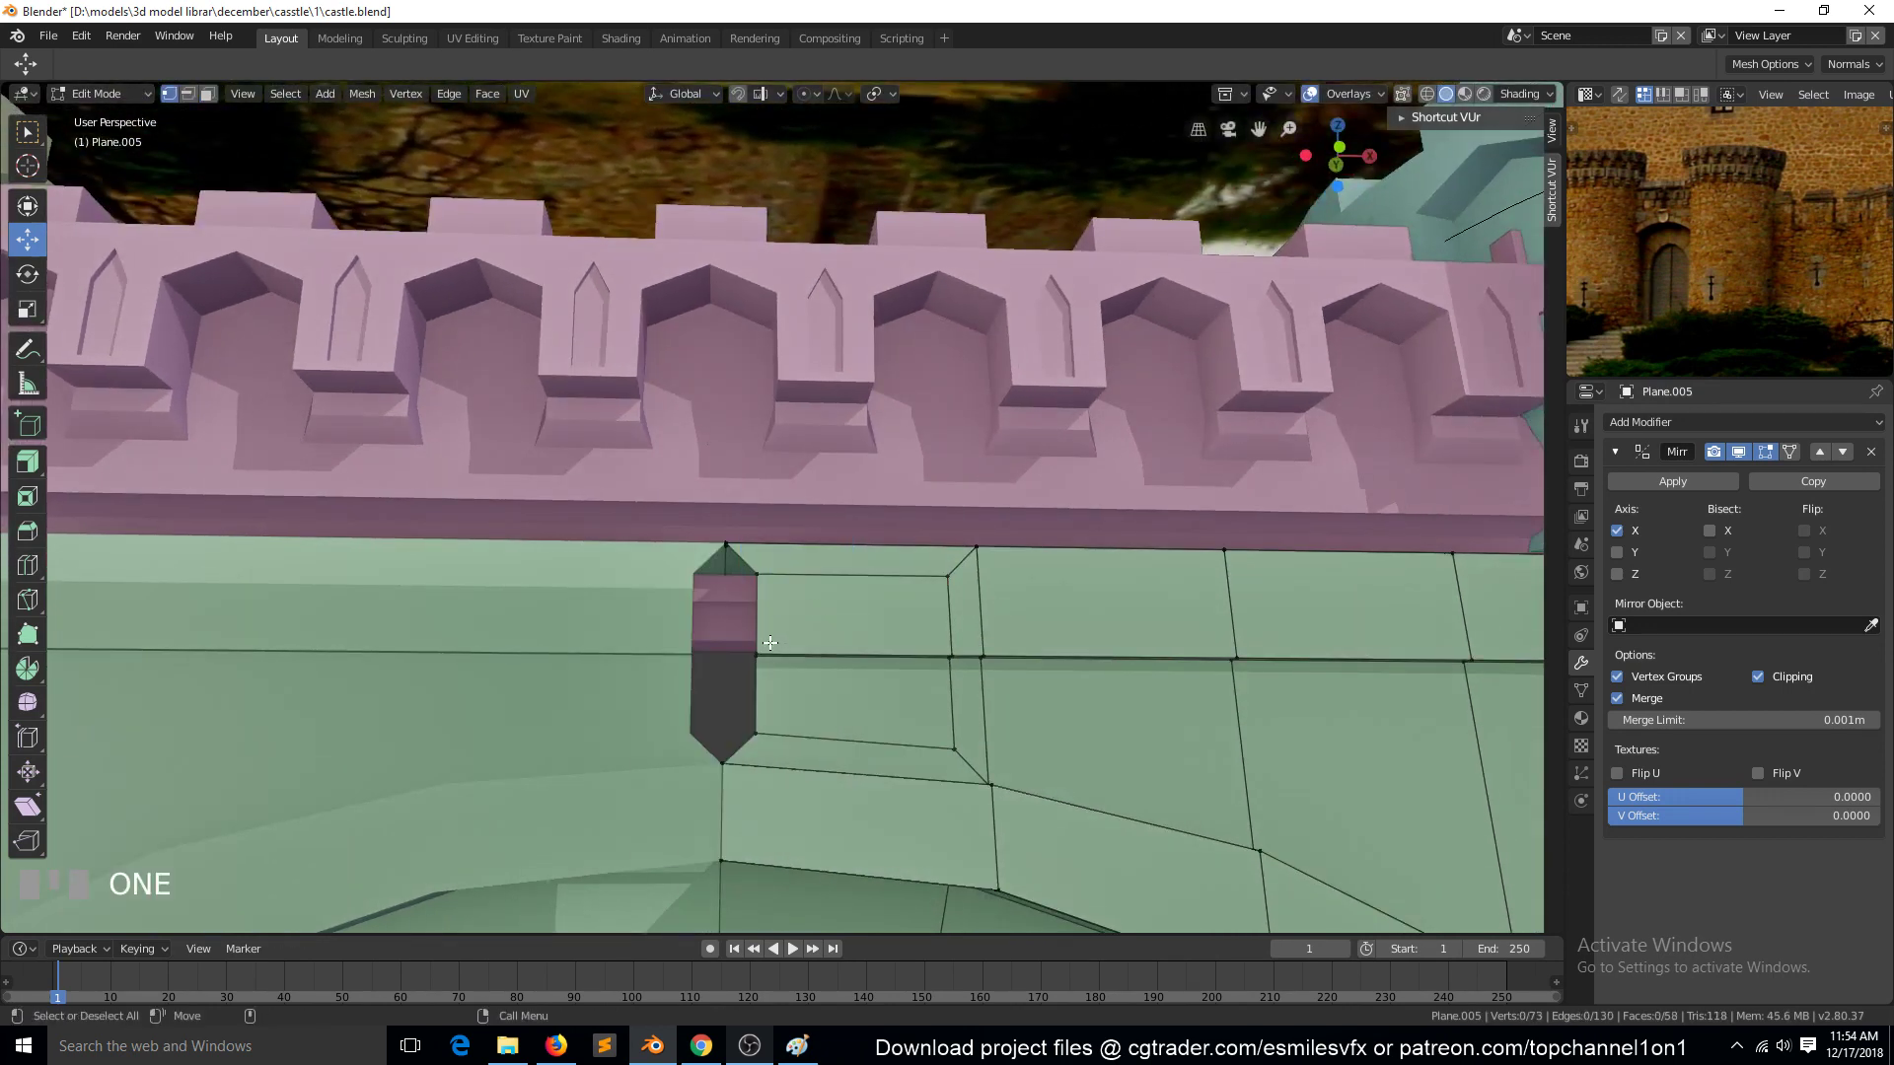
alt+click(877, 681)
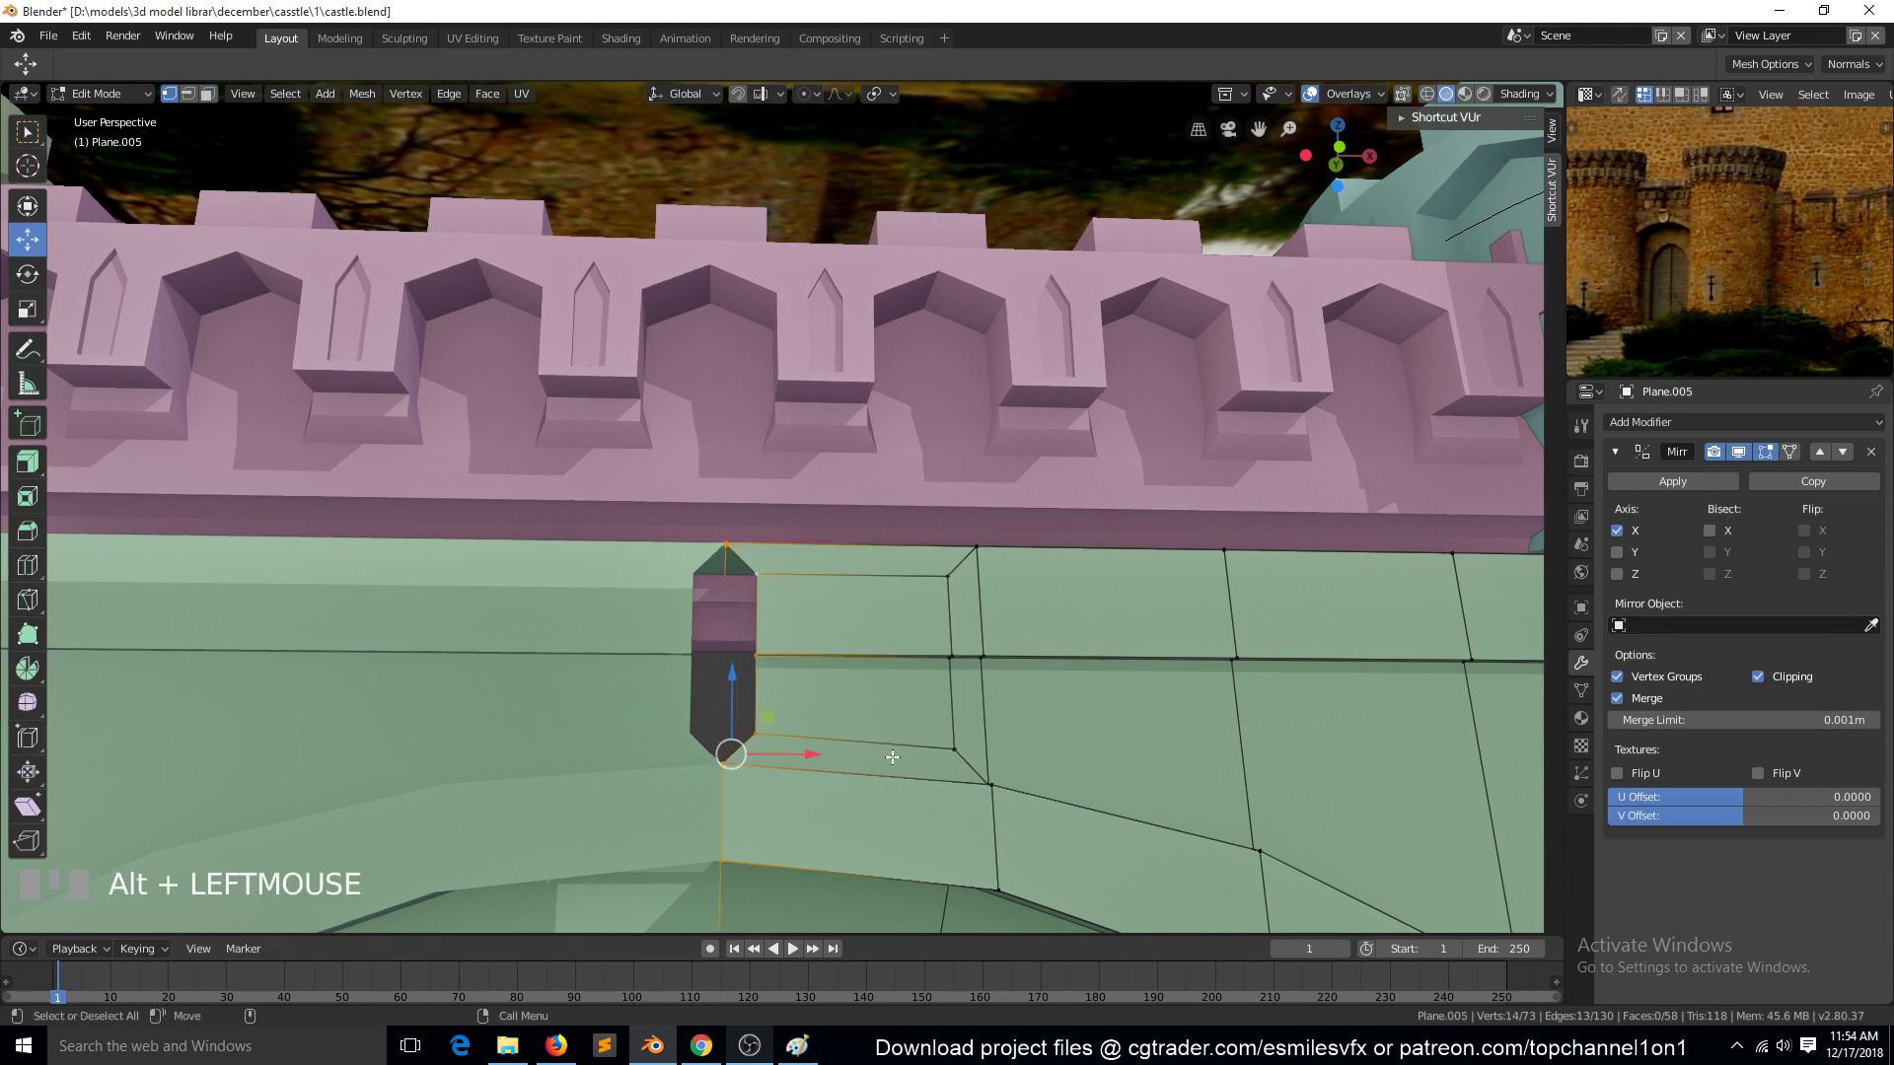
scroll(887, 820, down, 6)
scroll(820, 721, up, 8)
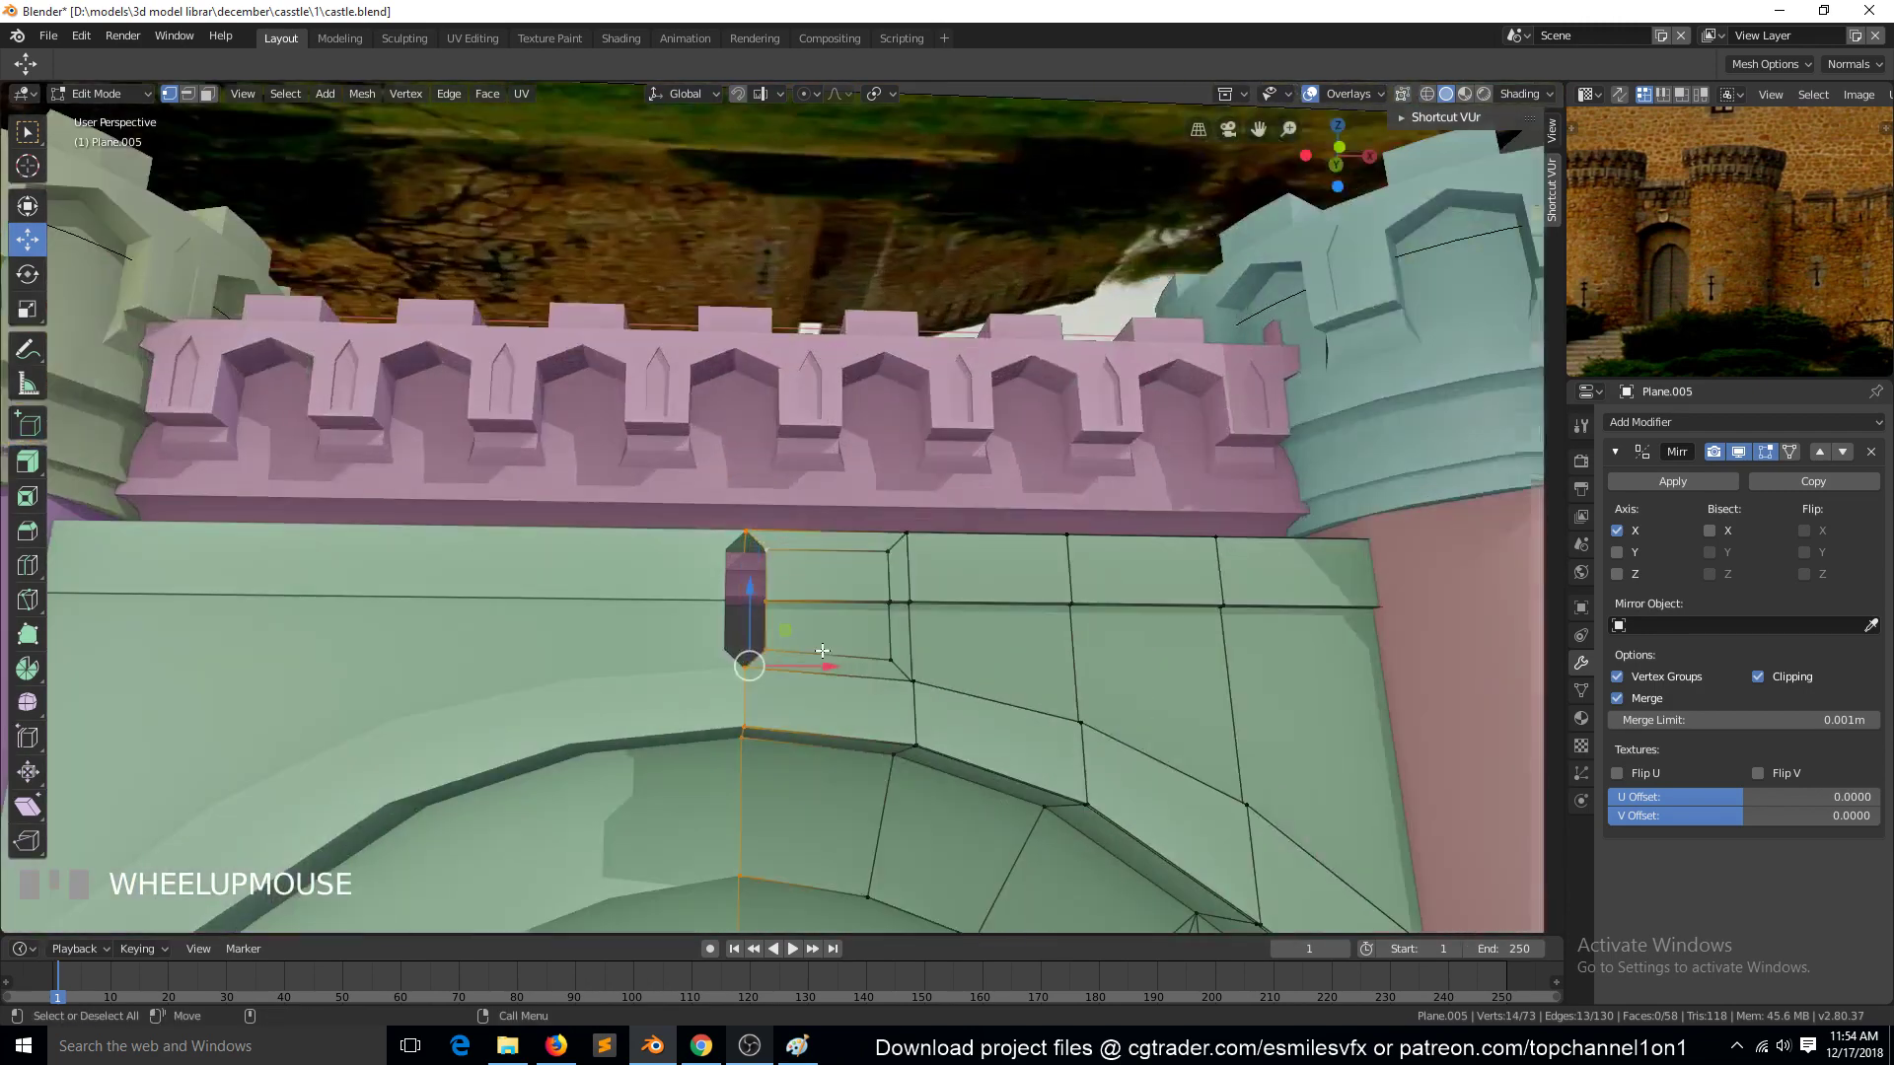
scroll(827, 663, up, 2)
Step: Shift the edge loop left and slide an inset vertex along its edge
drag(830, 754, 807, 754)
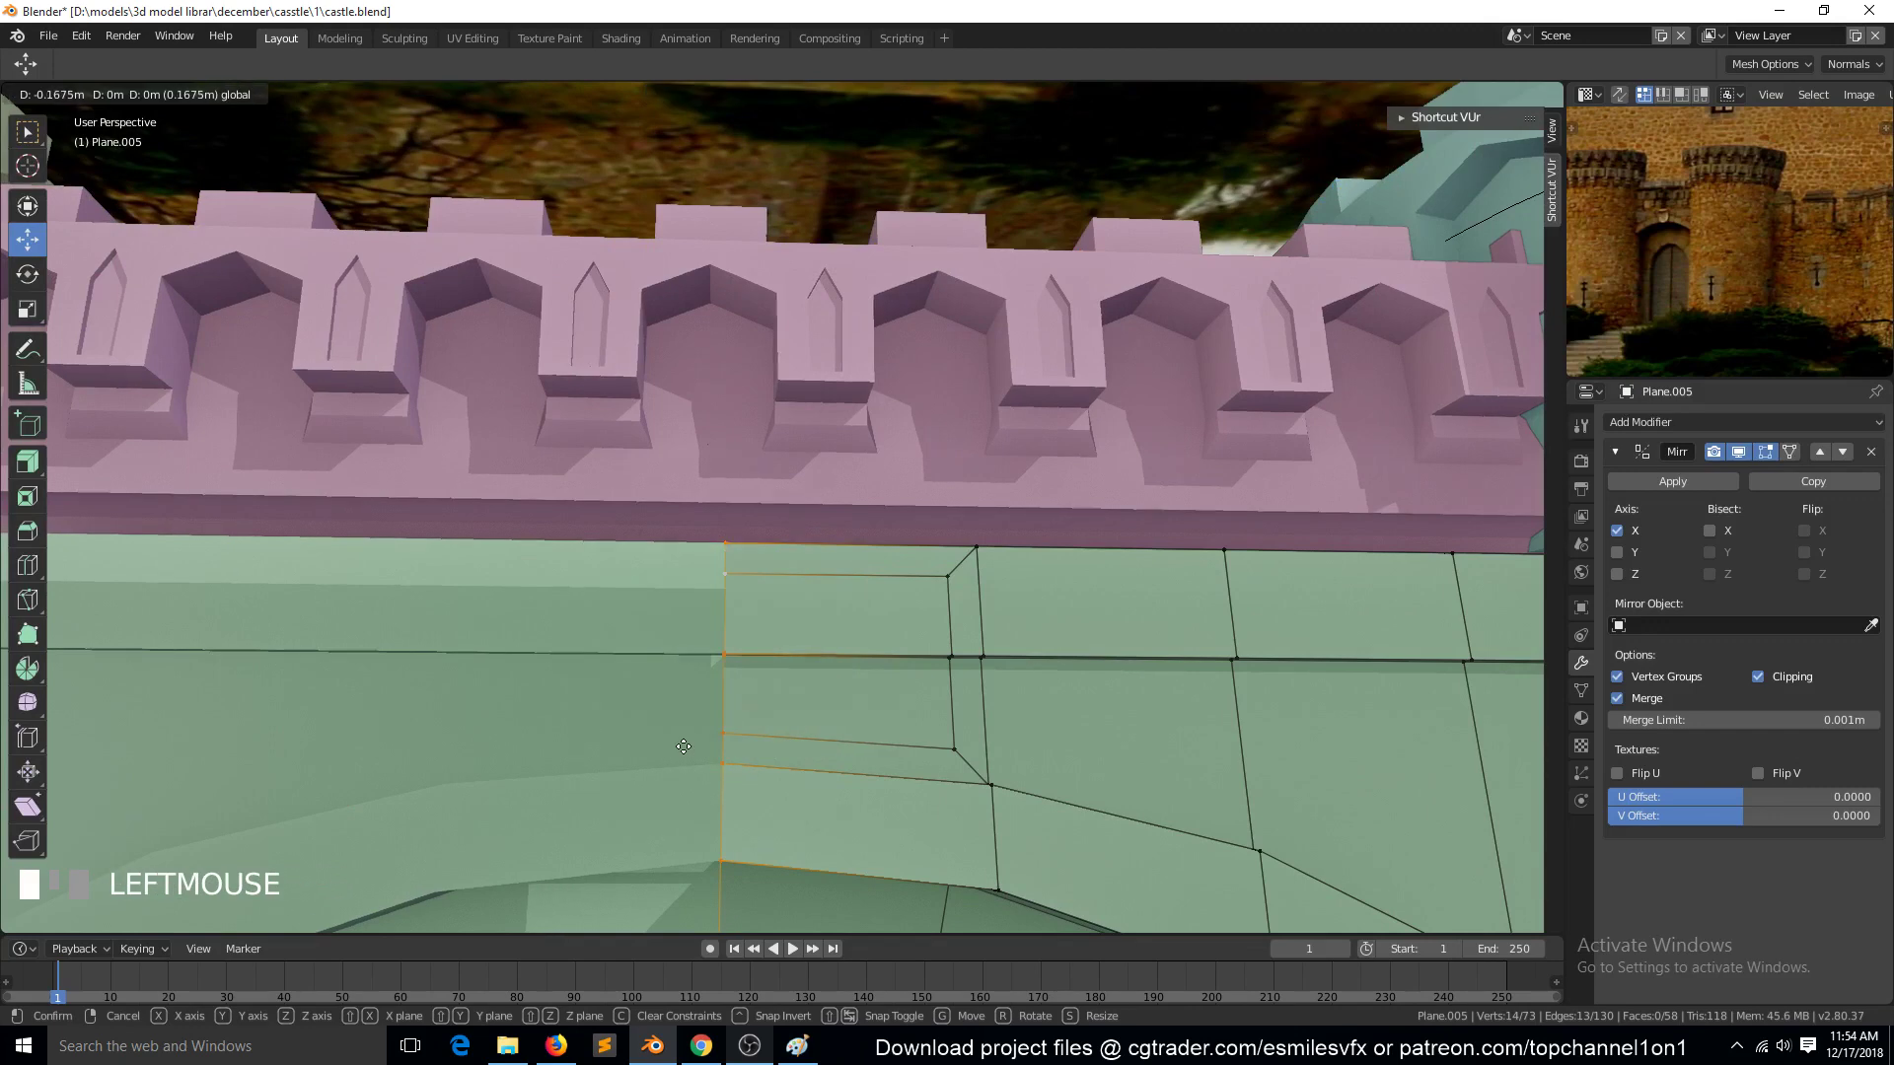
middle_drag(807, 755, 838, 764)
click(930, 766)
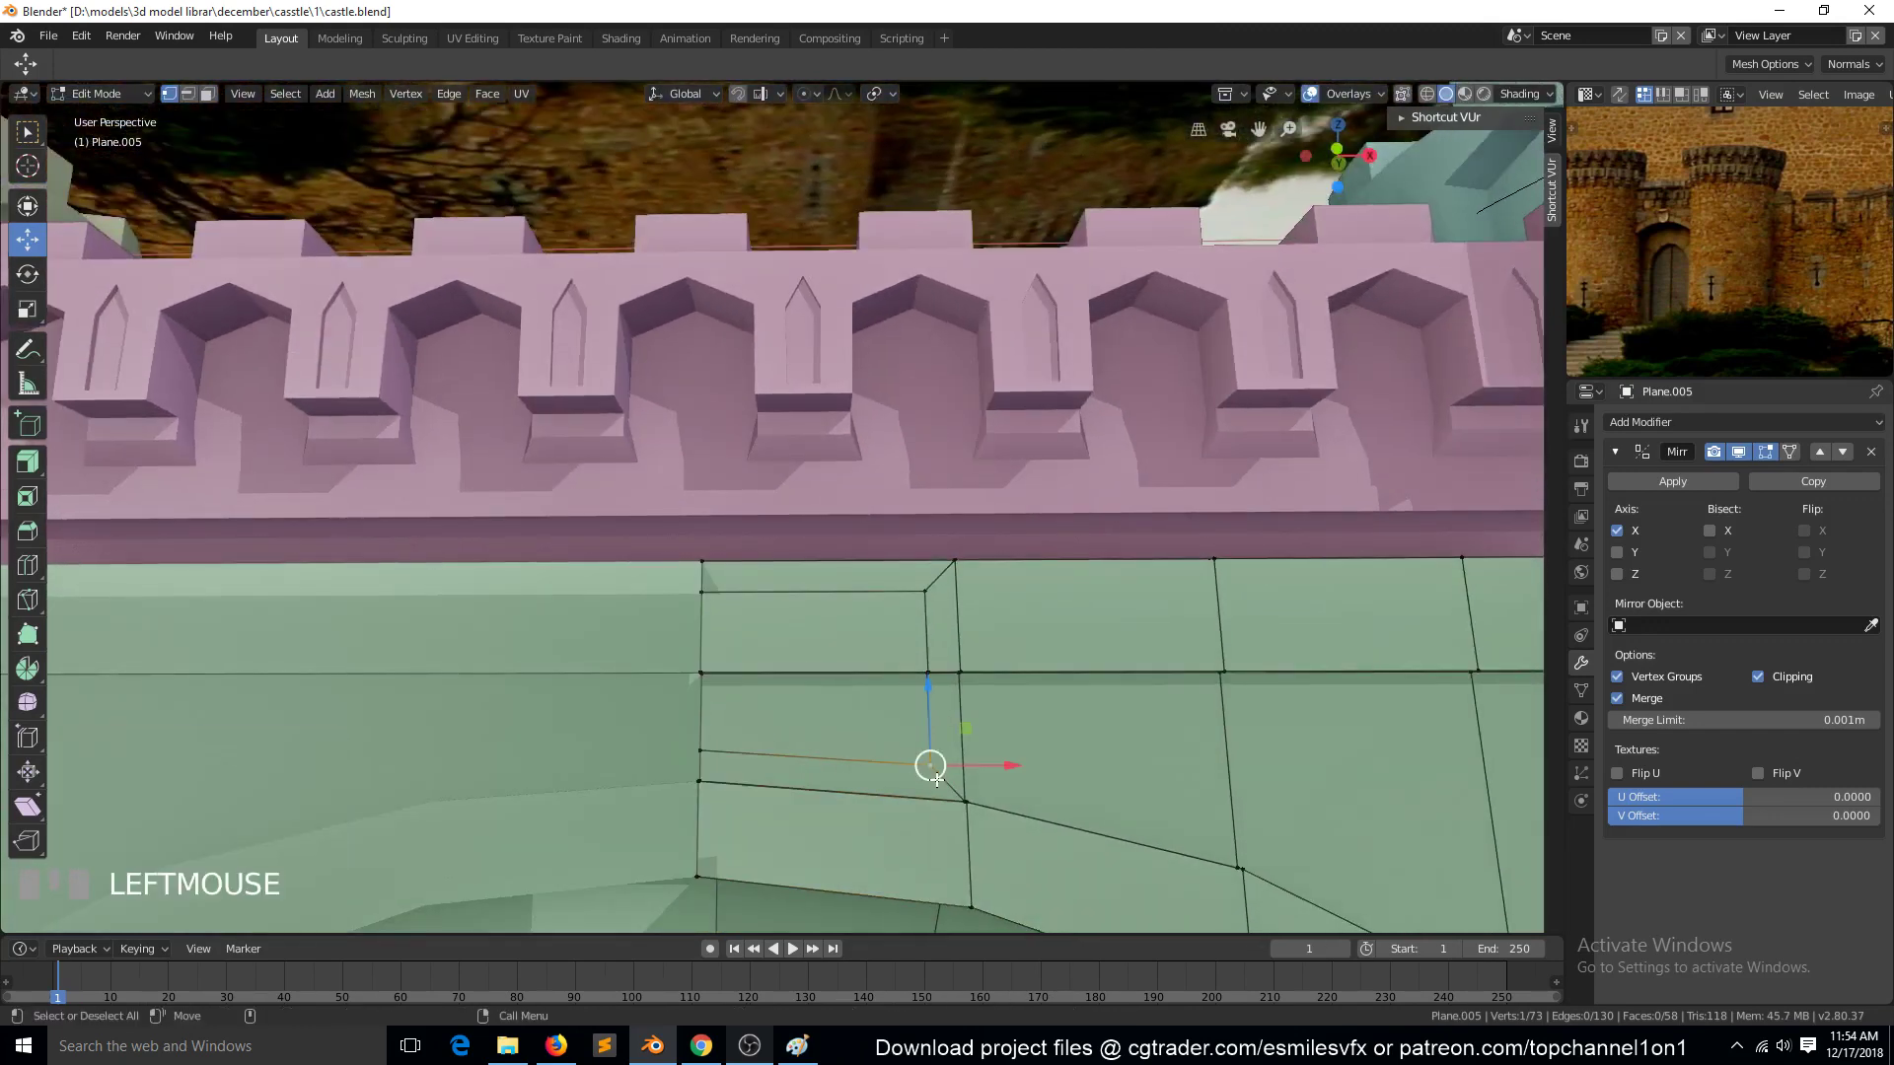
drag(998, 765, 876, 754)
key(ctrl+z)
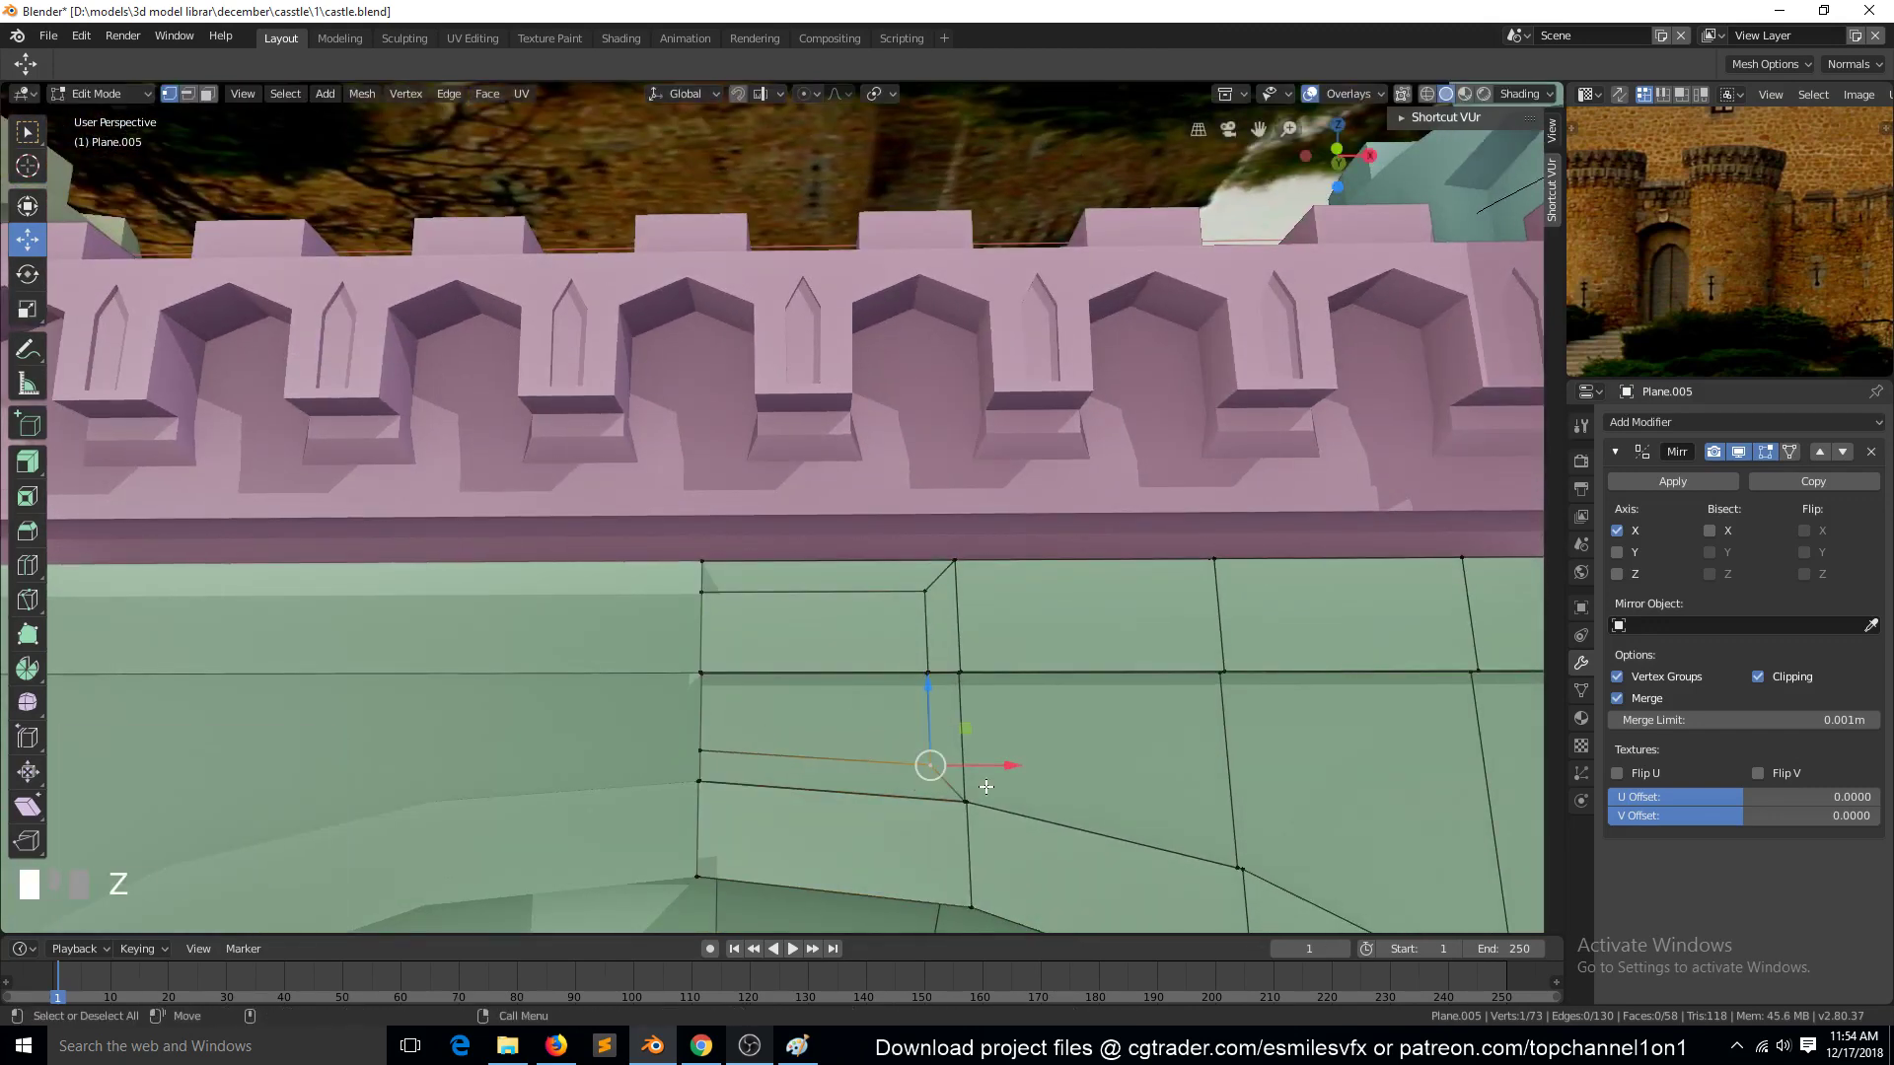
key(shift+v)
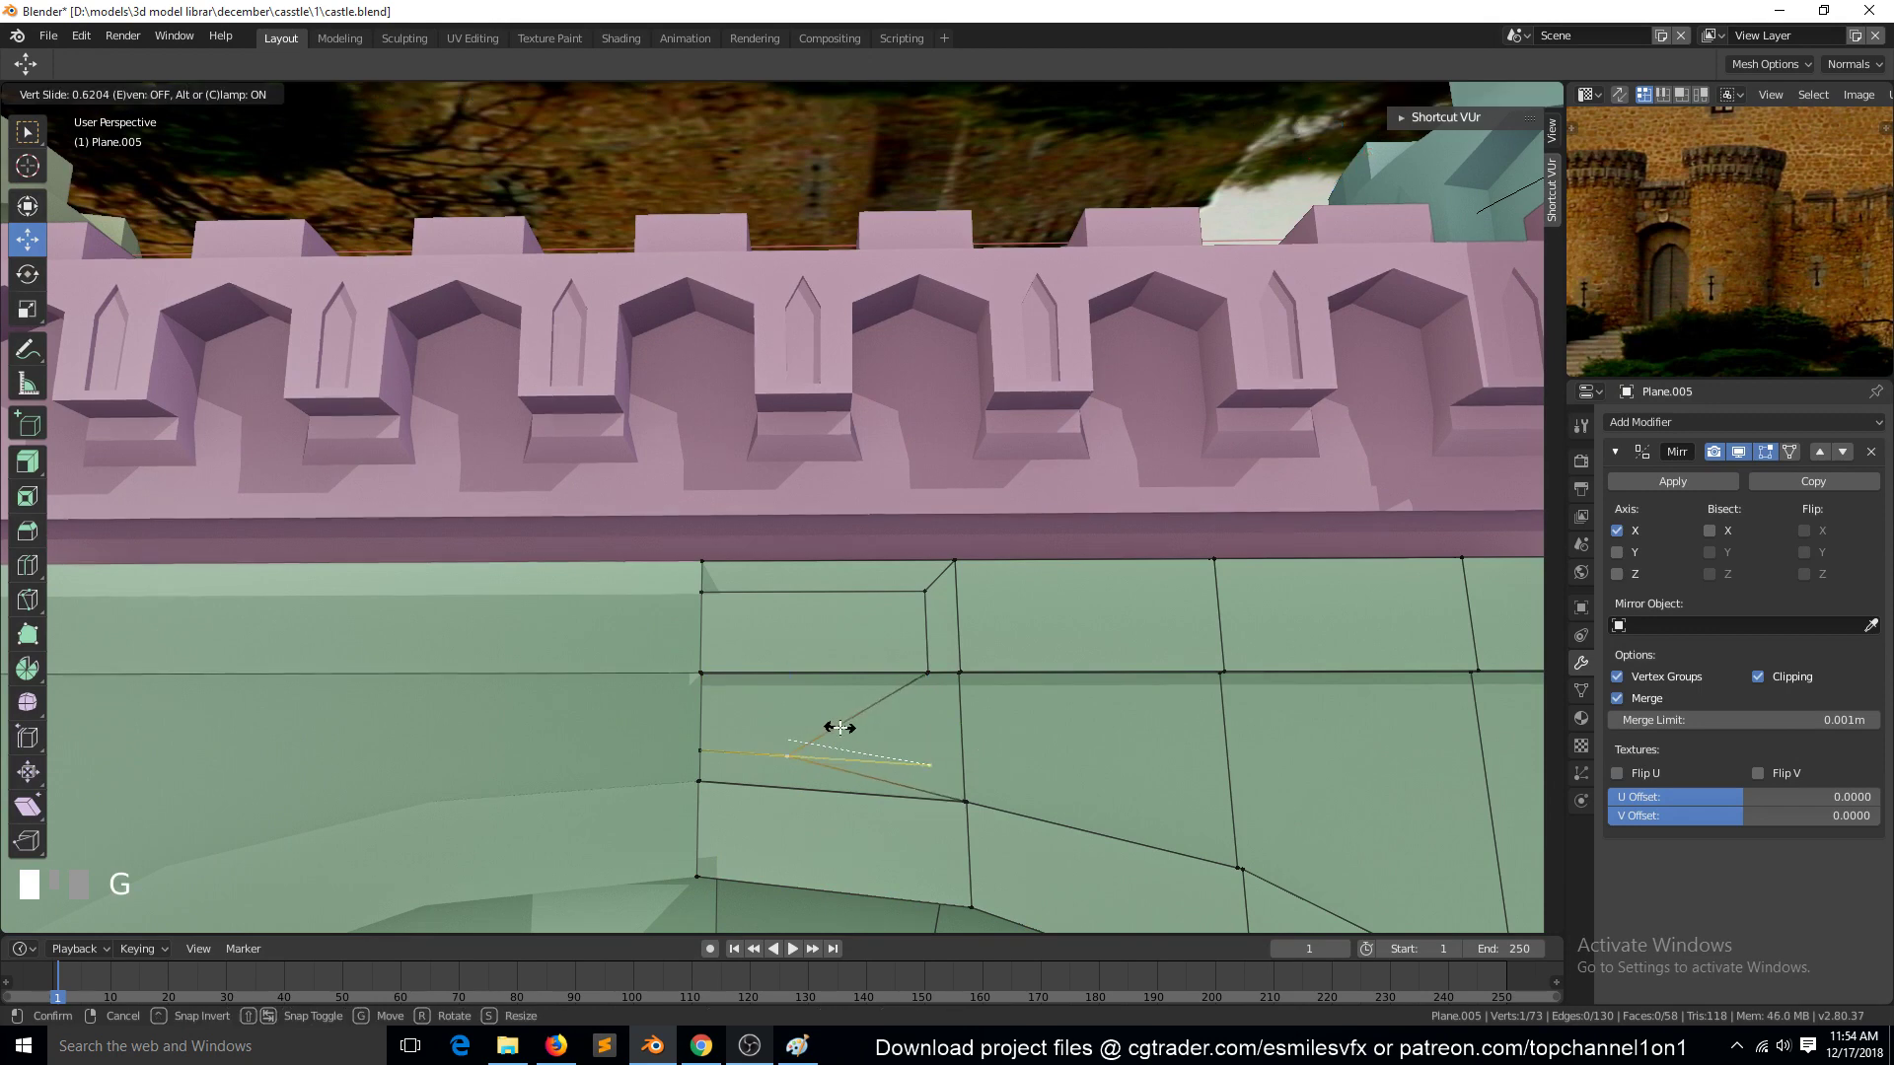
click(905, 691)
Step: Slide the edge under the keystone panel's corner into a slanted position
click(928, 673)
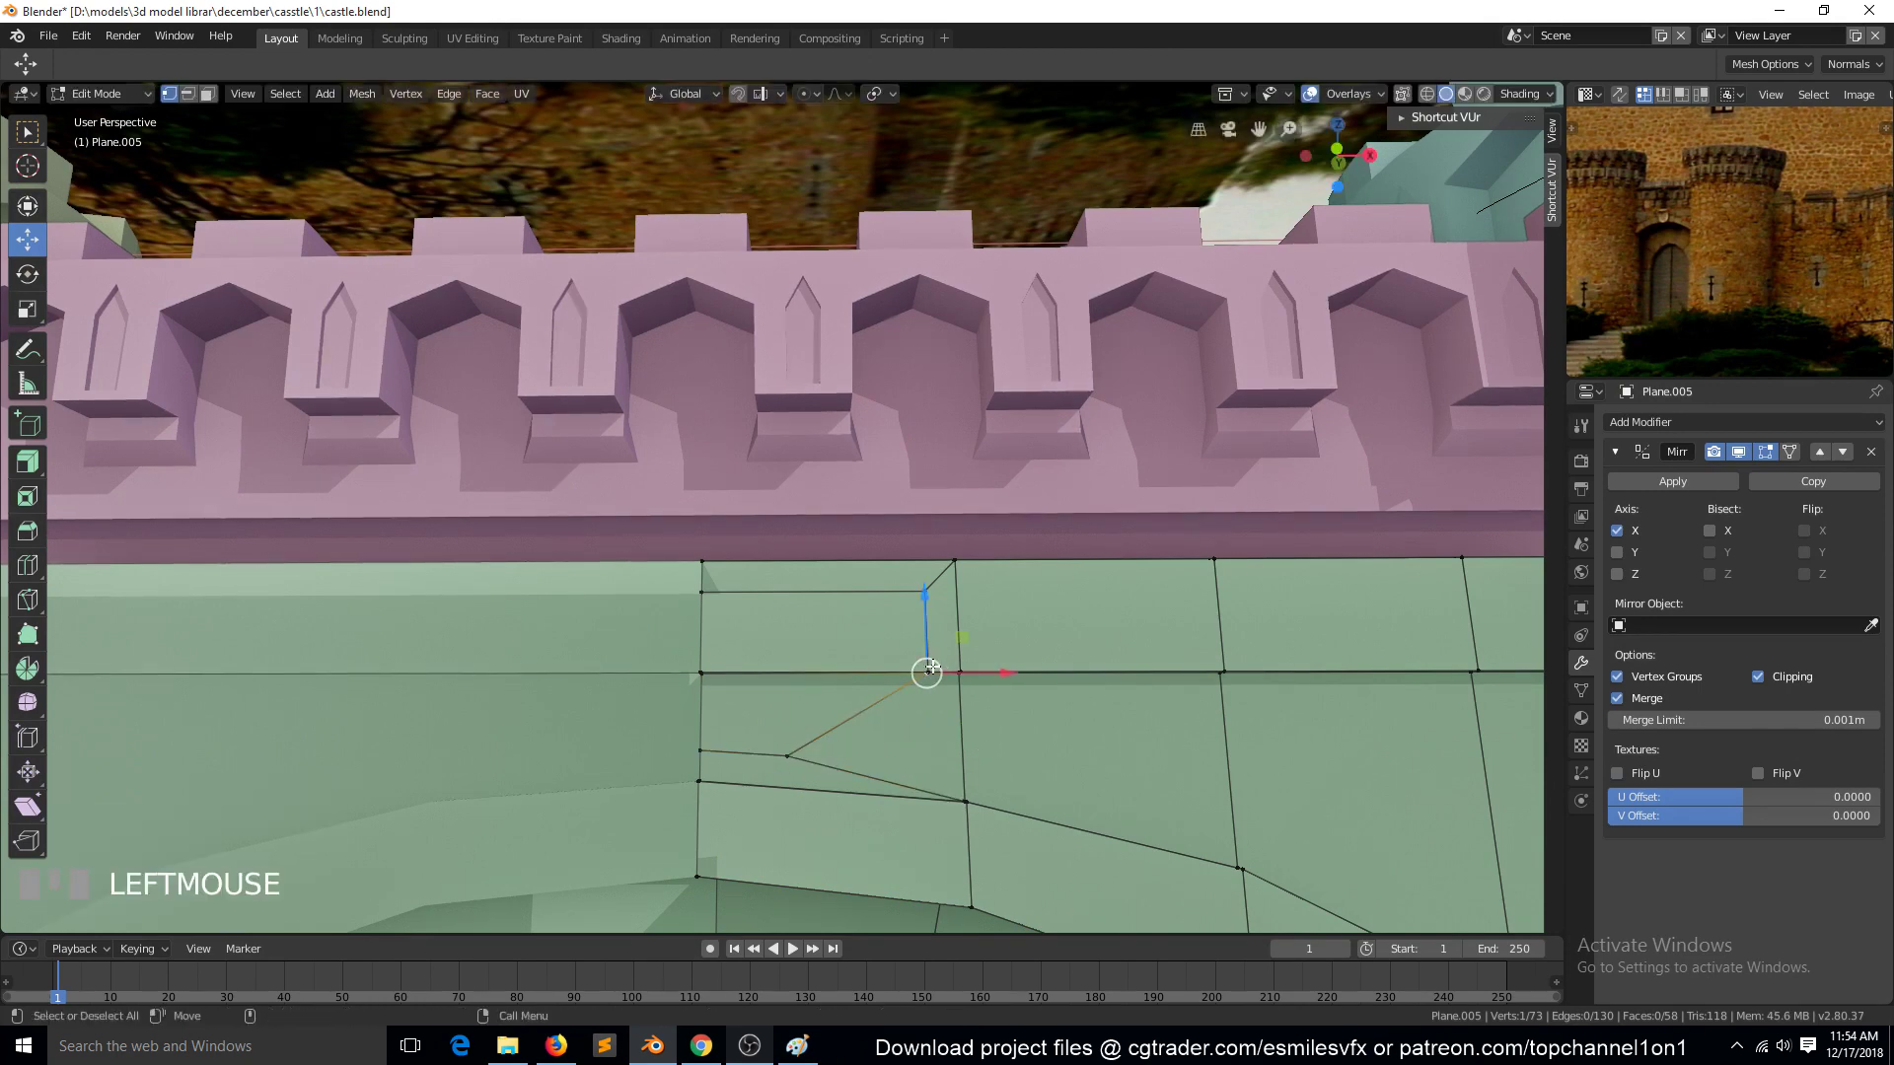
key(w)
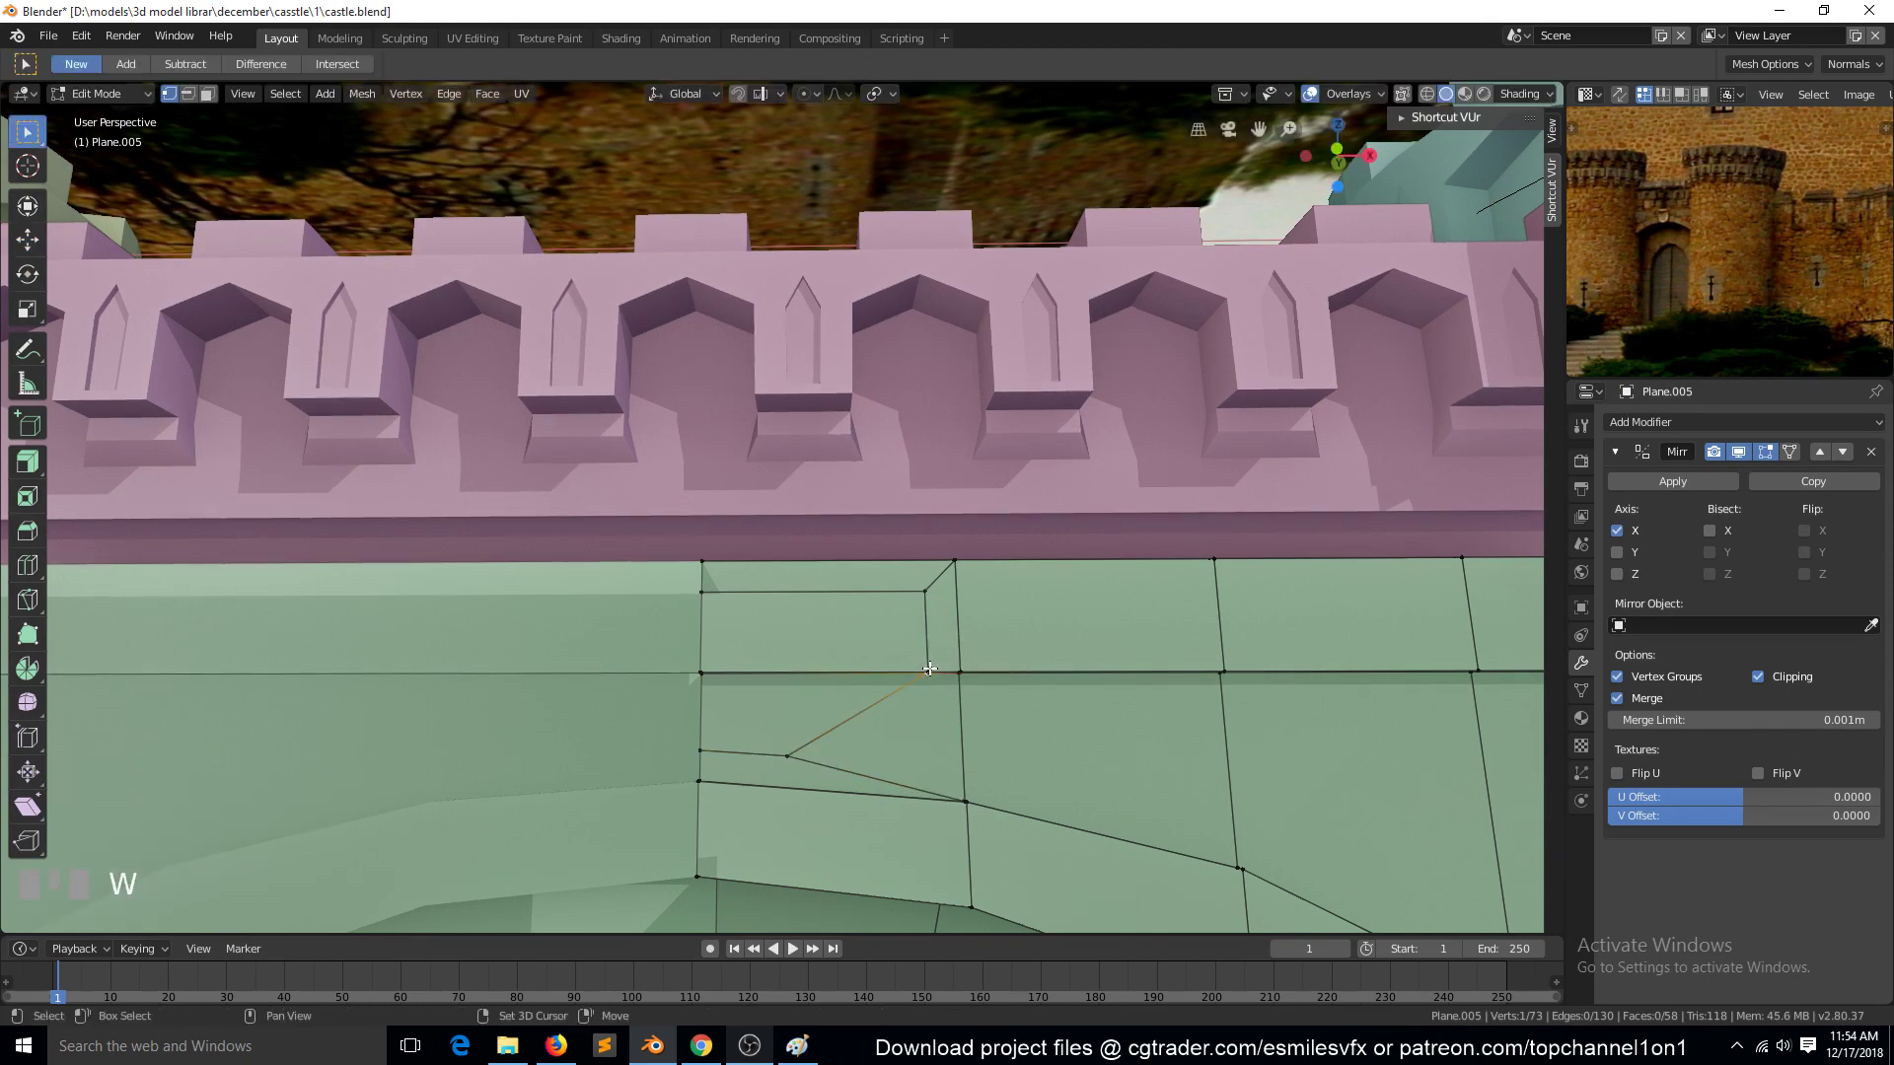
ctrl+click(965, 676)
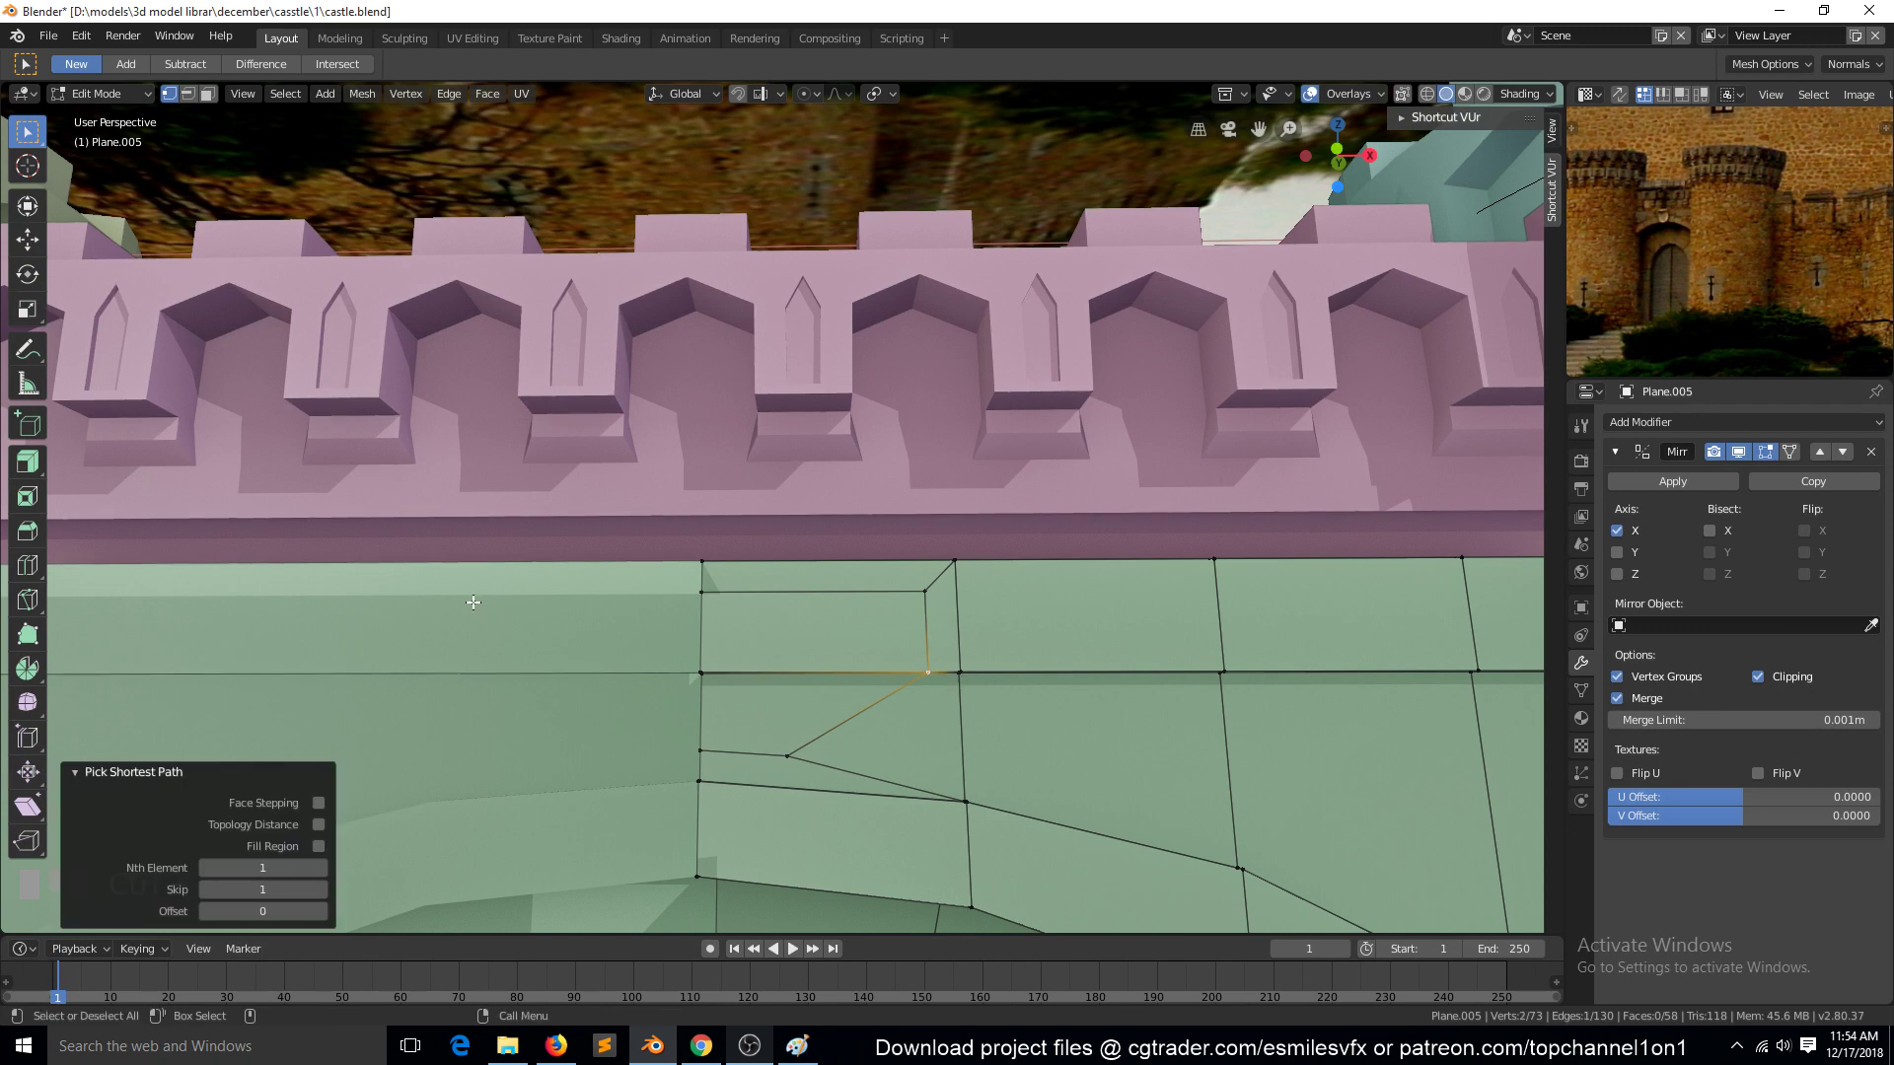
click(26, 241)
click(927, 673)
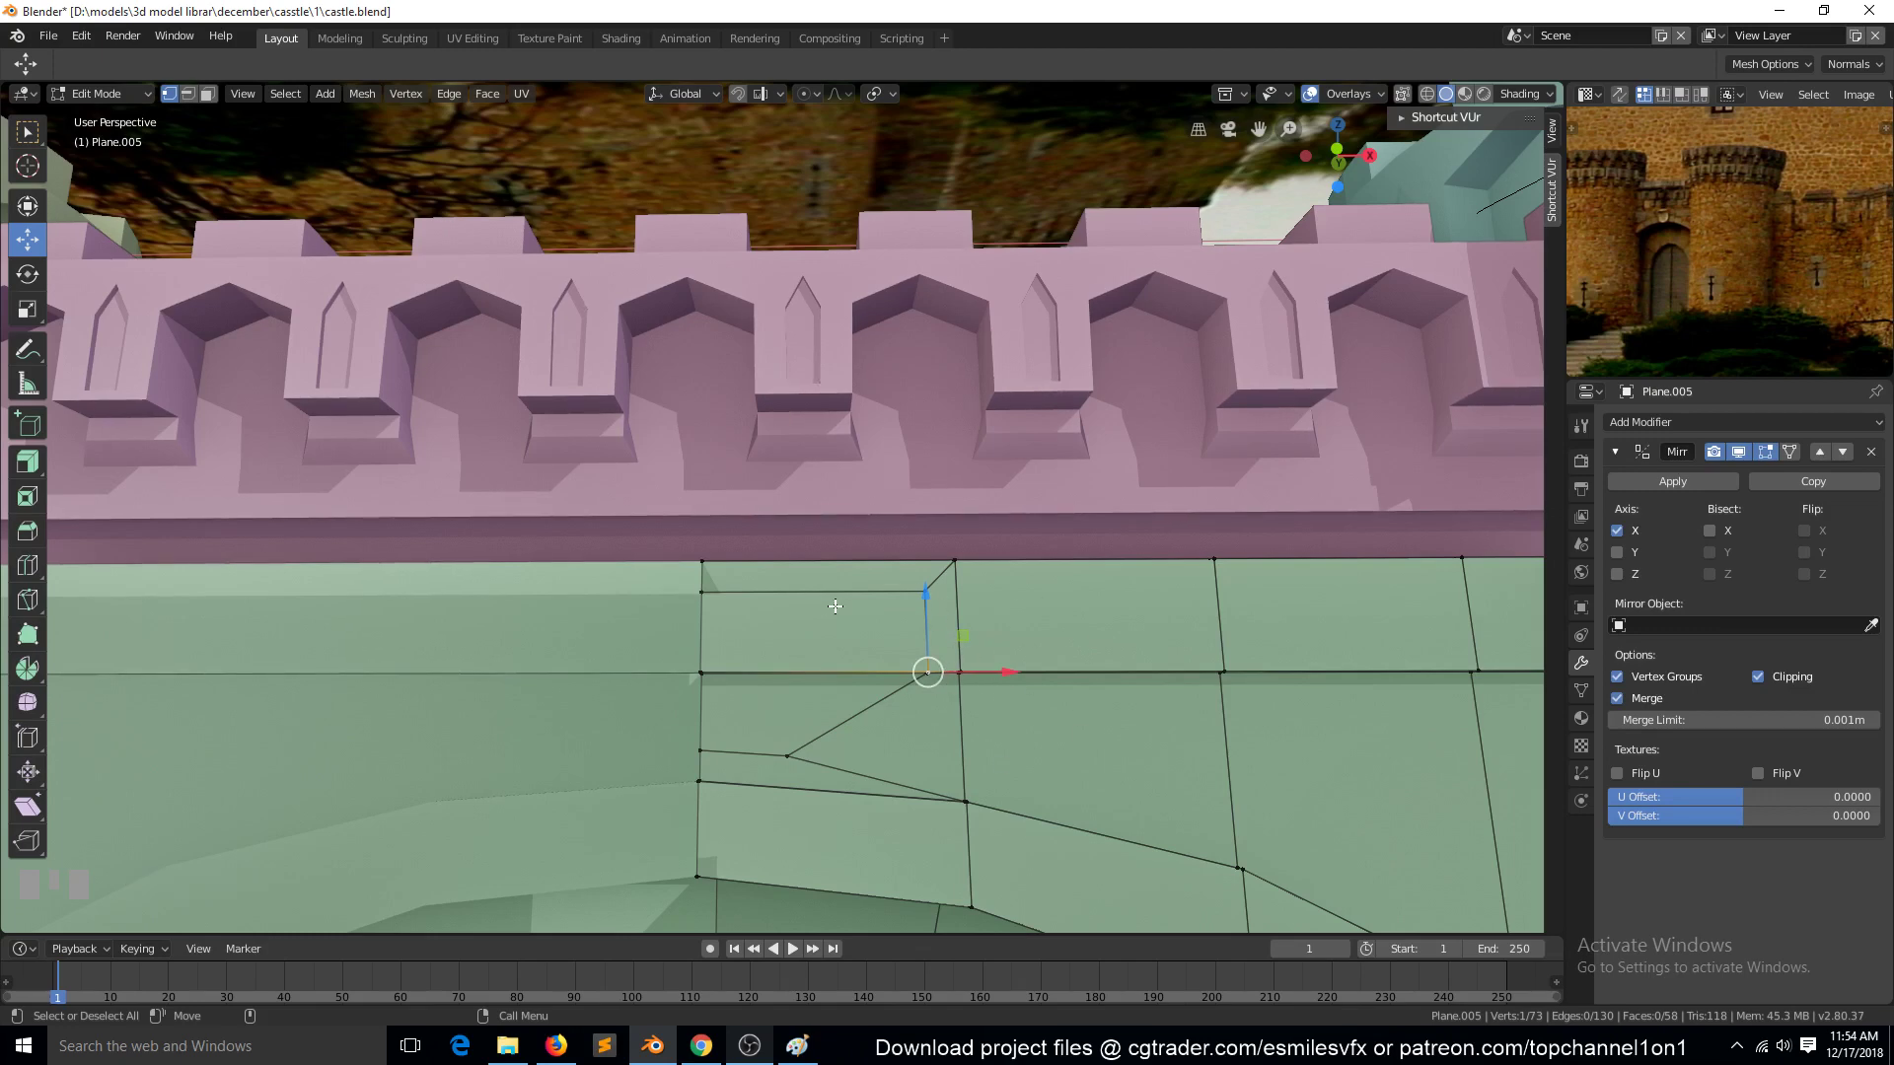
key(w)
key(grave)
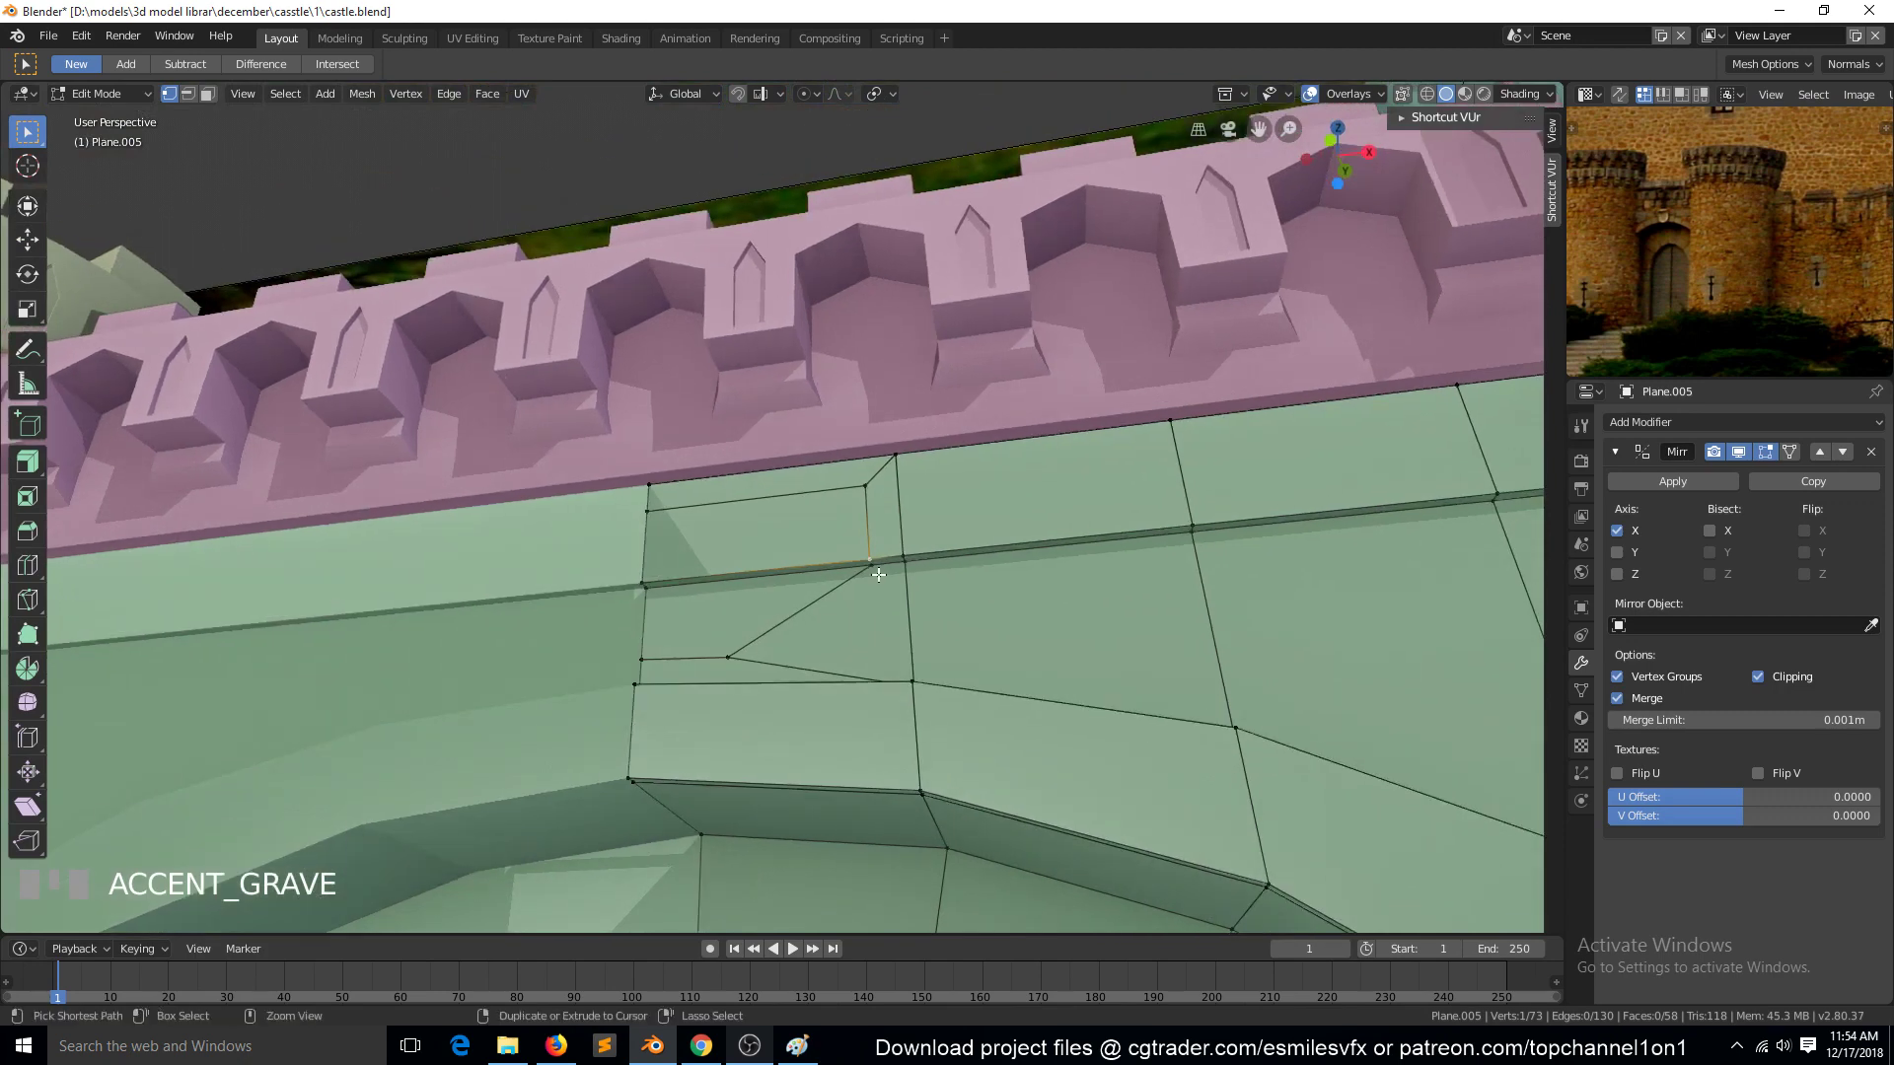
ctrl+click(892, 566)
key(g)
key(g)
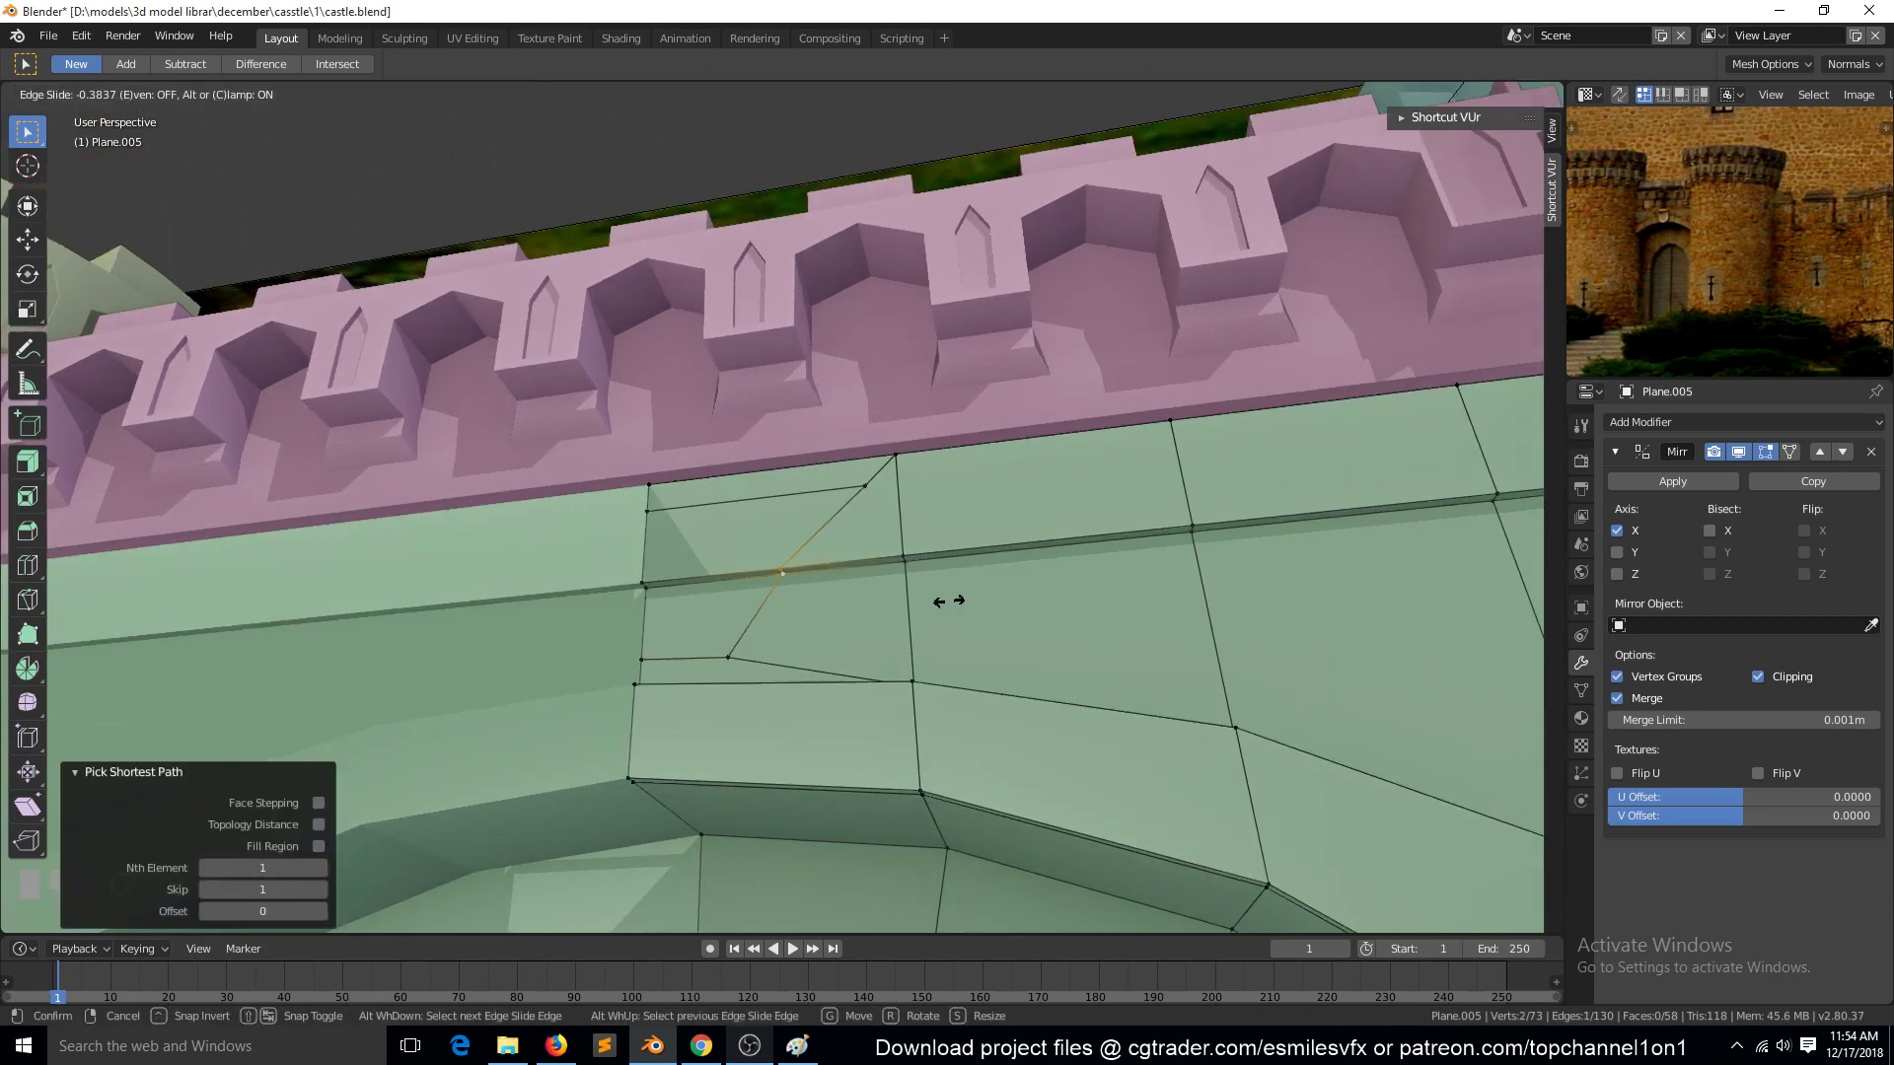
click(949, 600)
Step: Slide the panel's upper corner vertex along its edge to factor 0.308, then deselect all
click(868, 486)
key(g)
key(g)
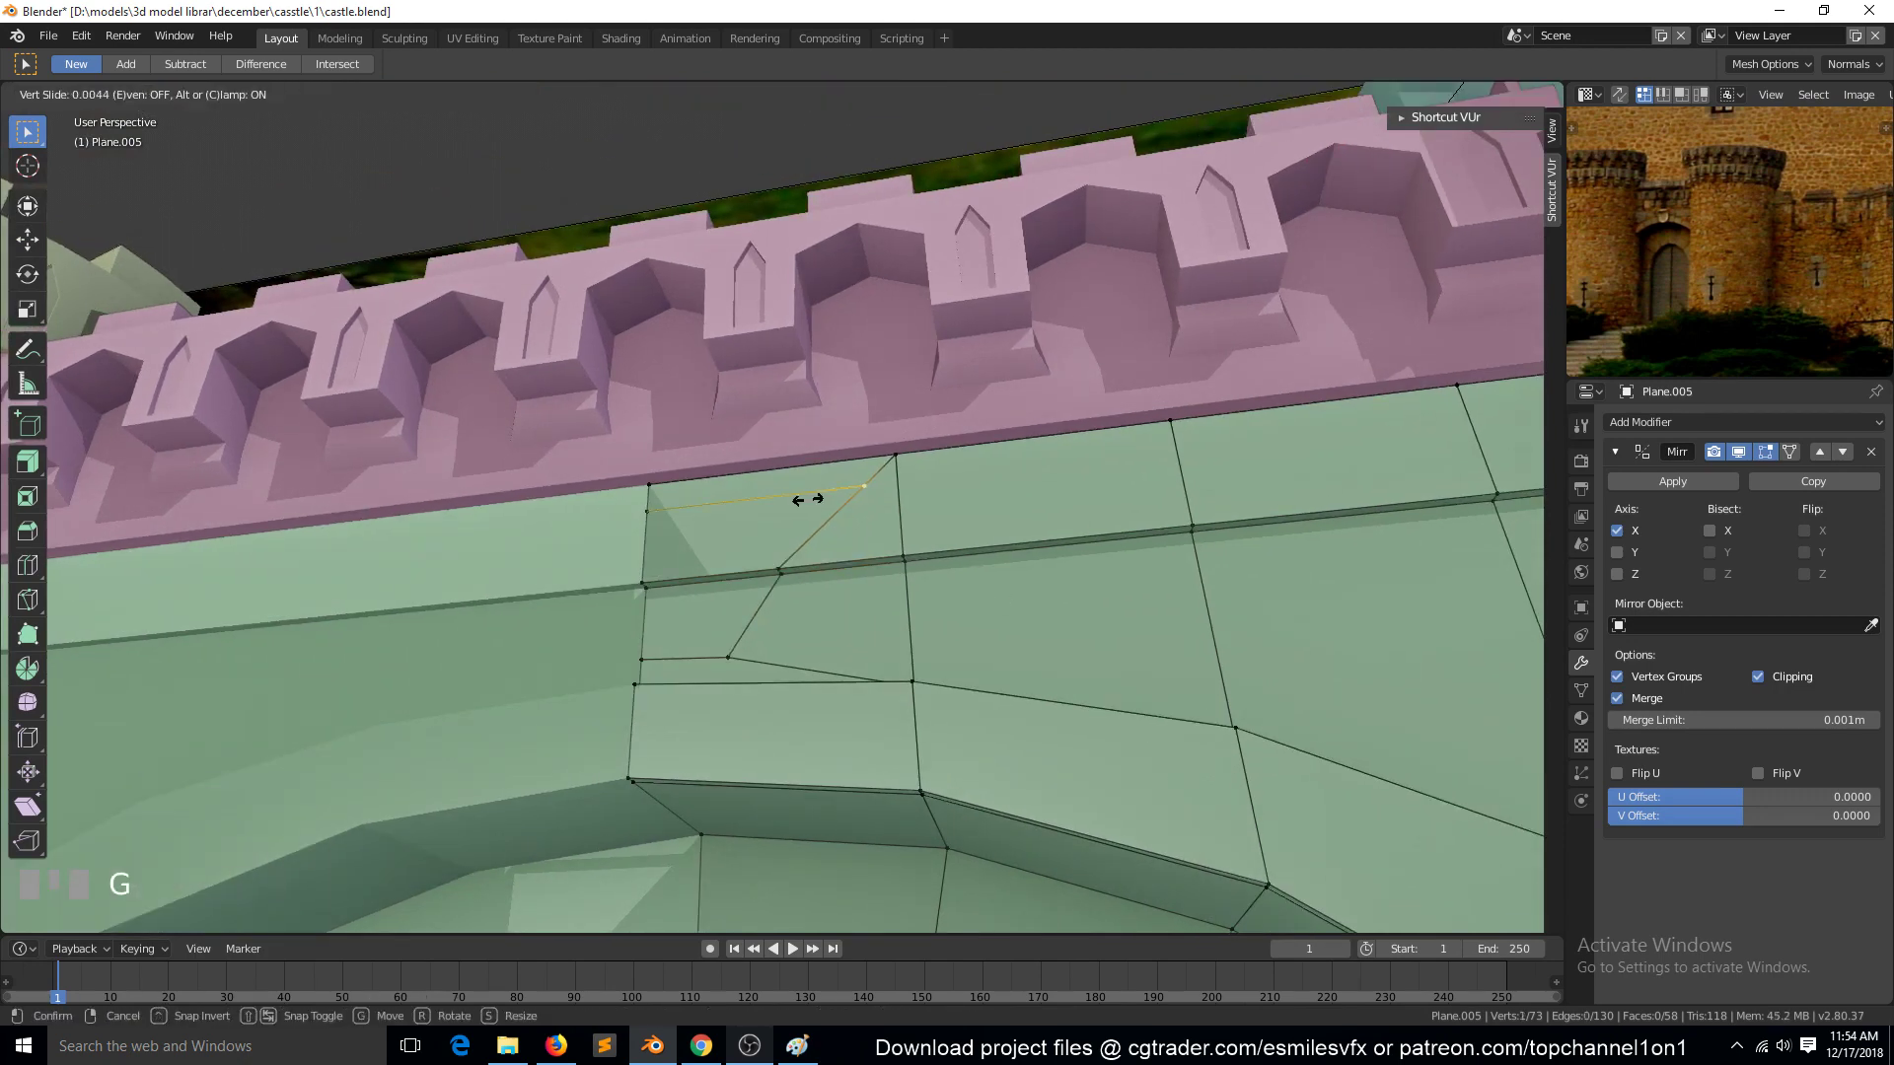
click(761, 520)
middle_drag(766, 524, 782, 575)
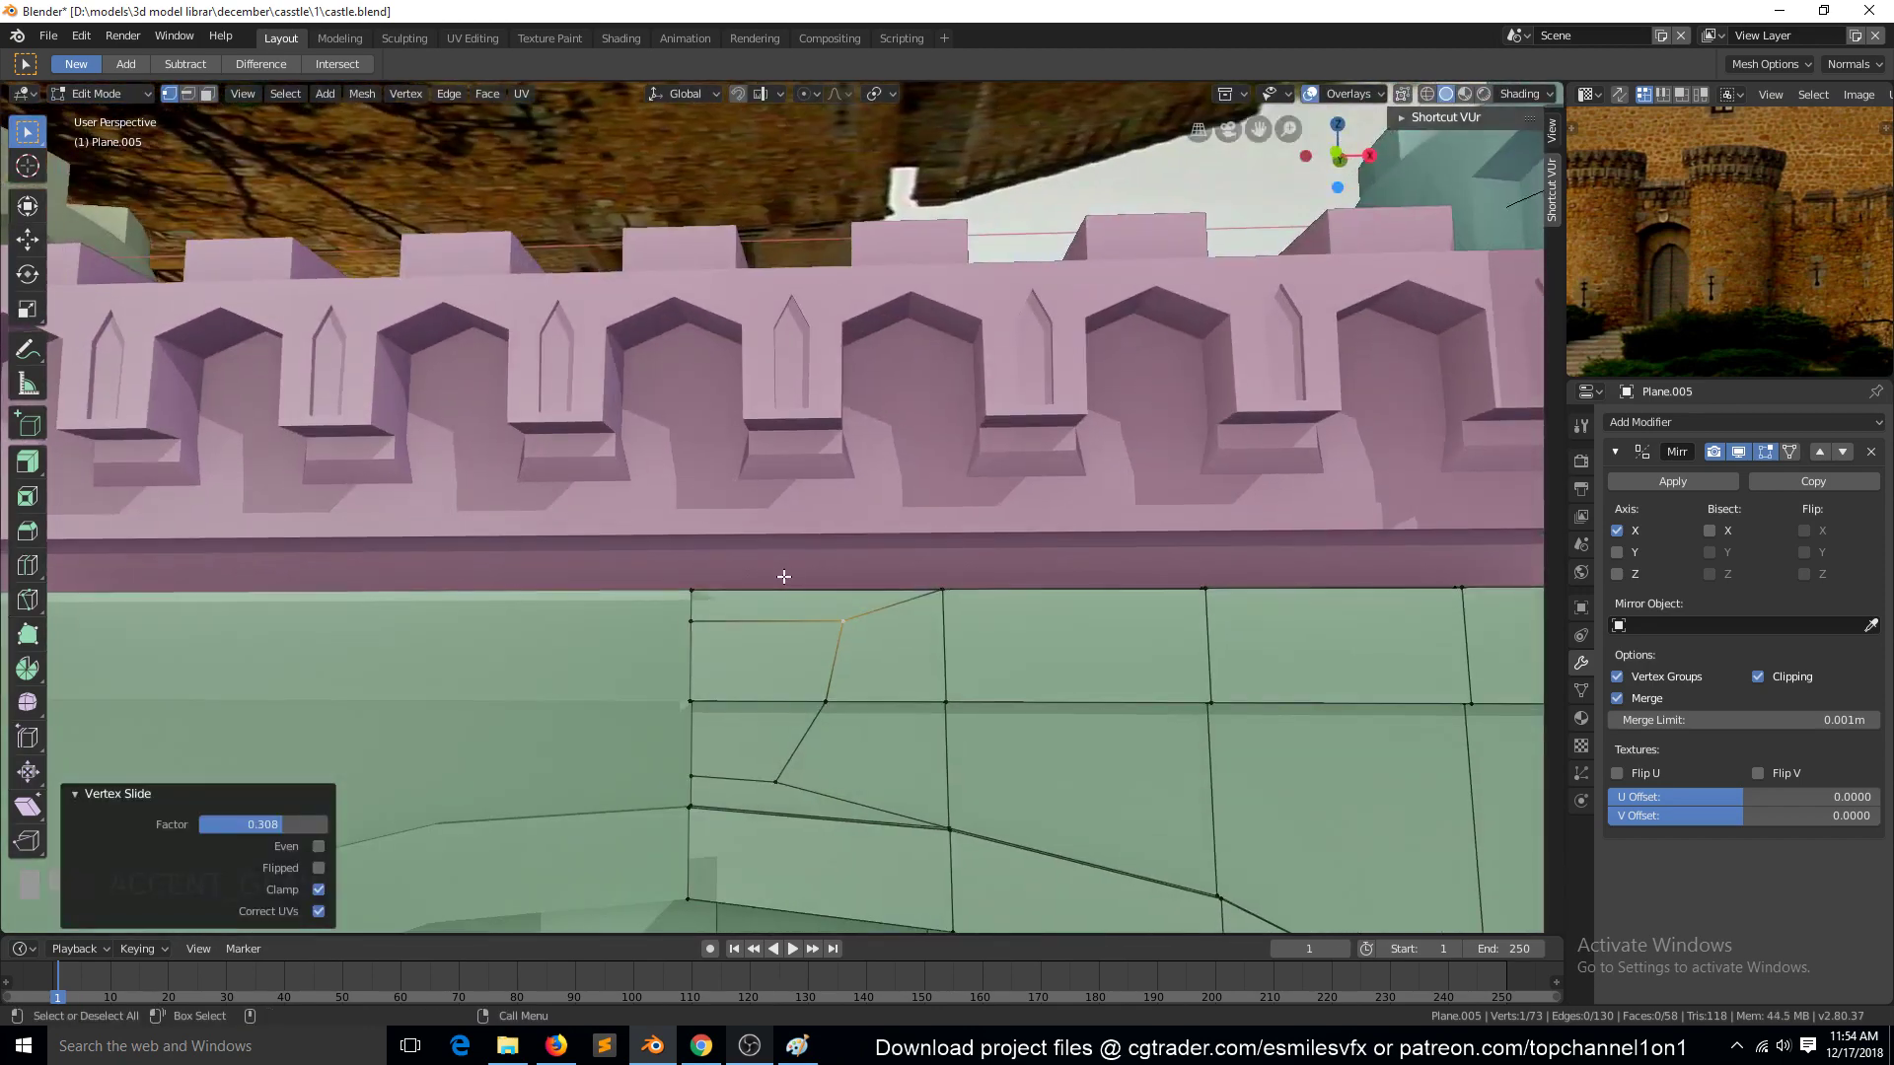
key(alt+a)
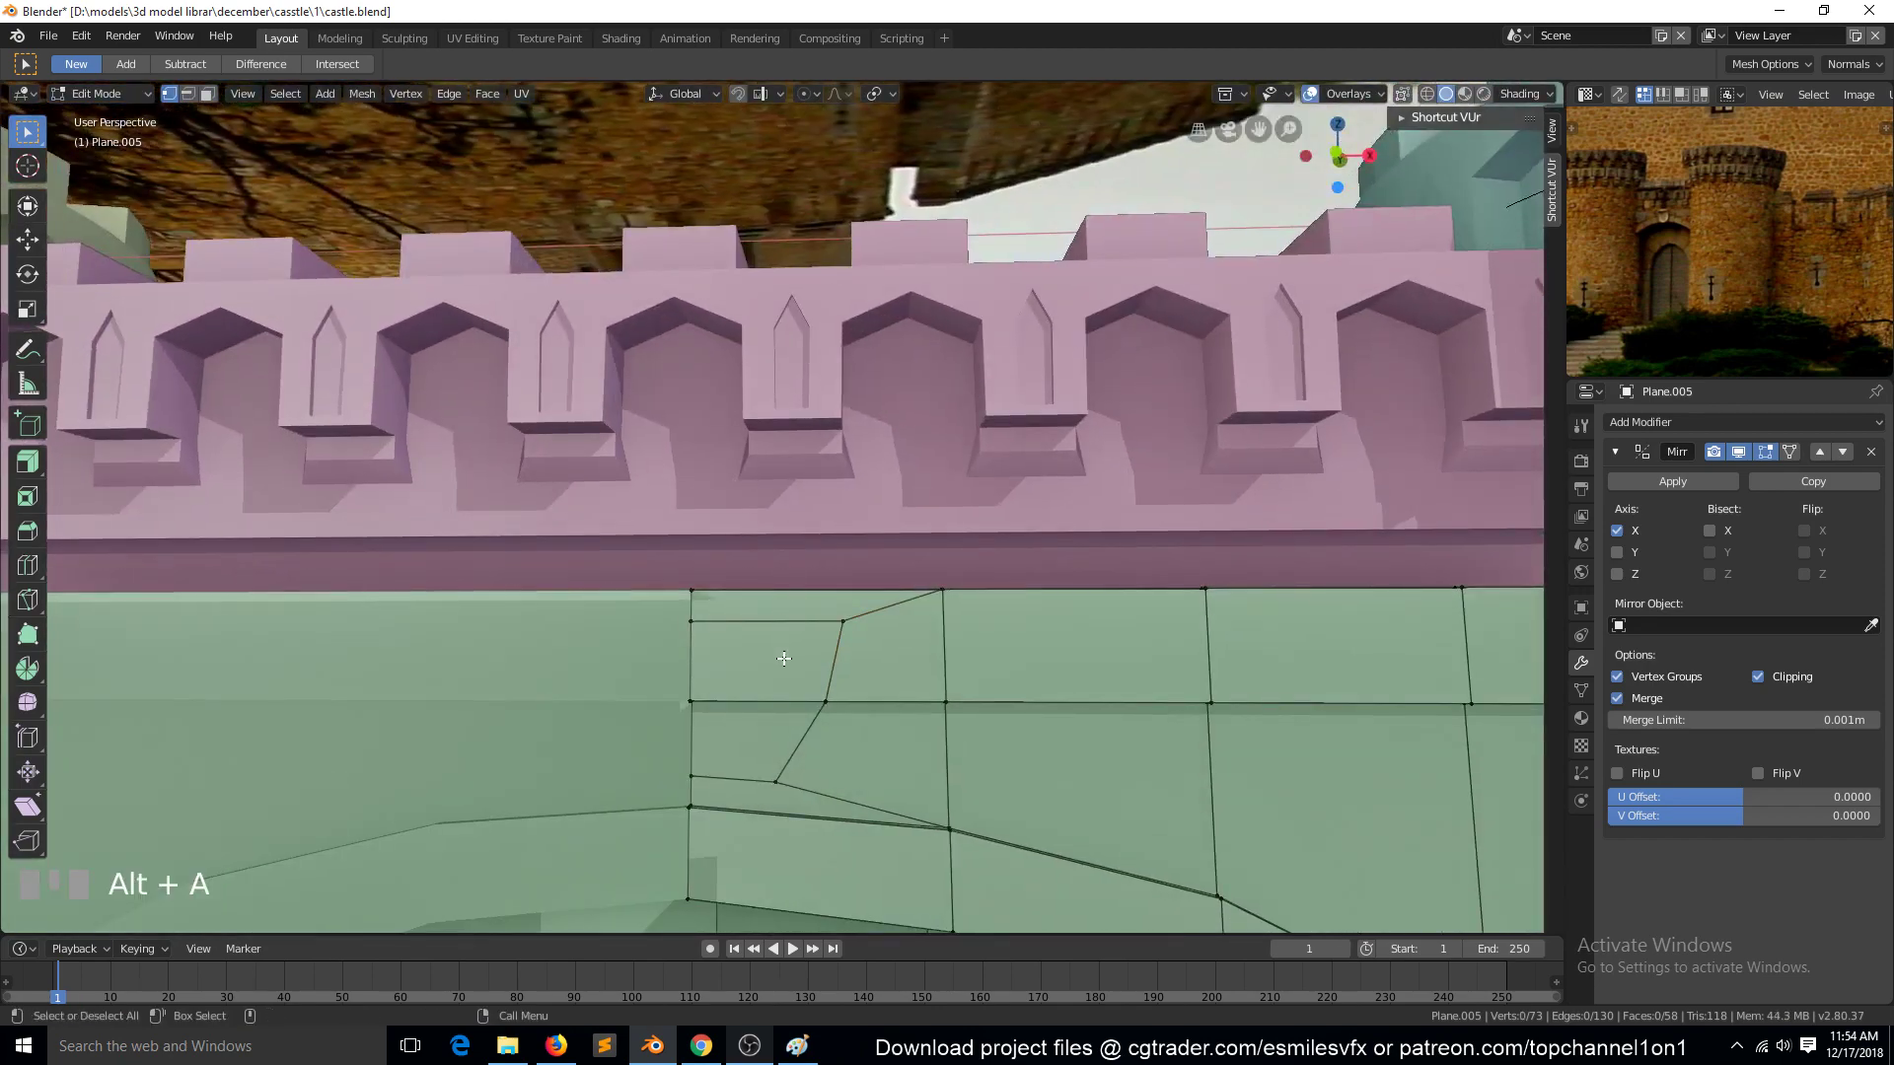
Step: Extrude the two keystone faces and push them out from the wall along Y
click(778, 659)
ctrl+click(773, 738)
middle_drag(773, 738, 725, 730)
key(e)
click(758, 719)
key(g)
key(y)
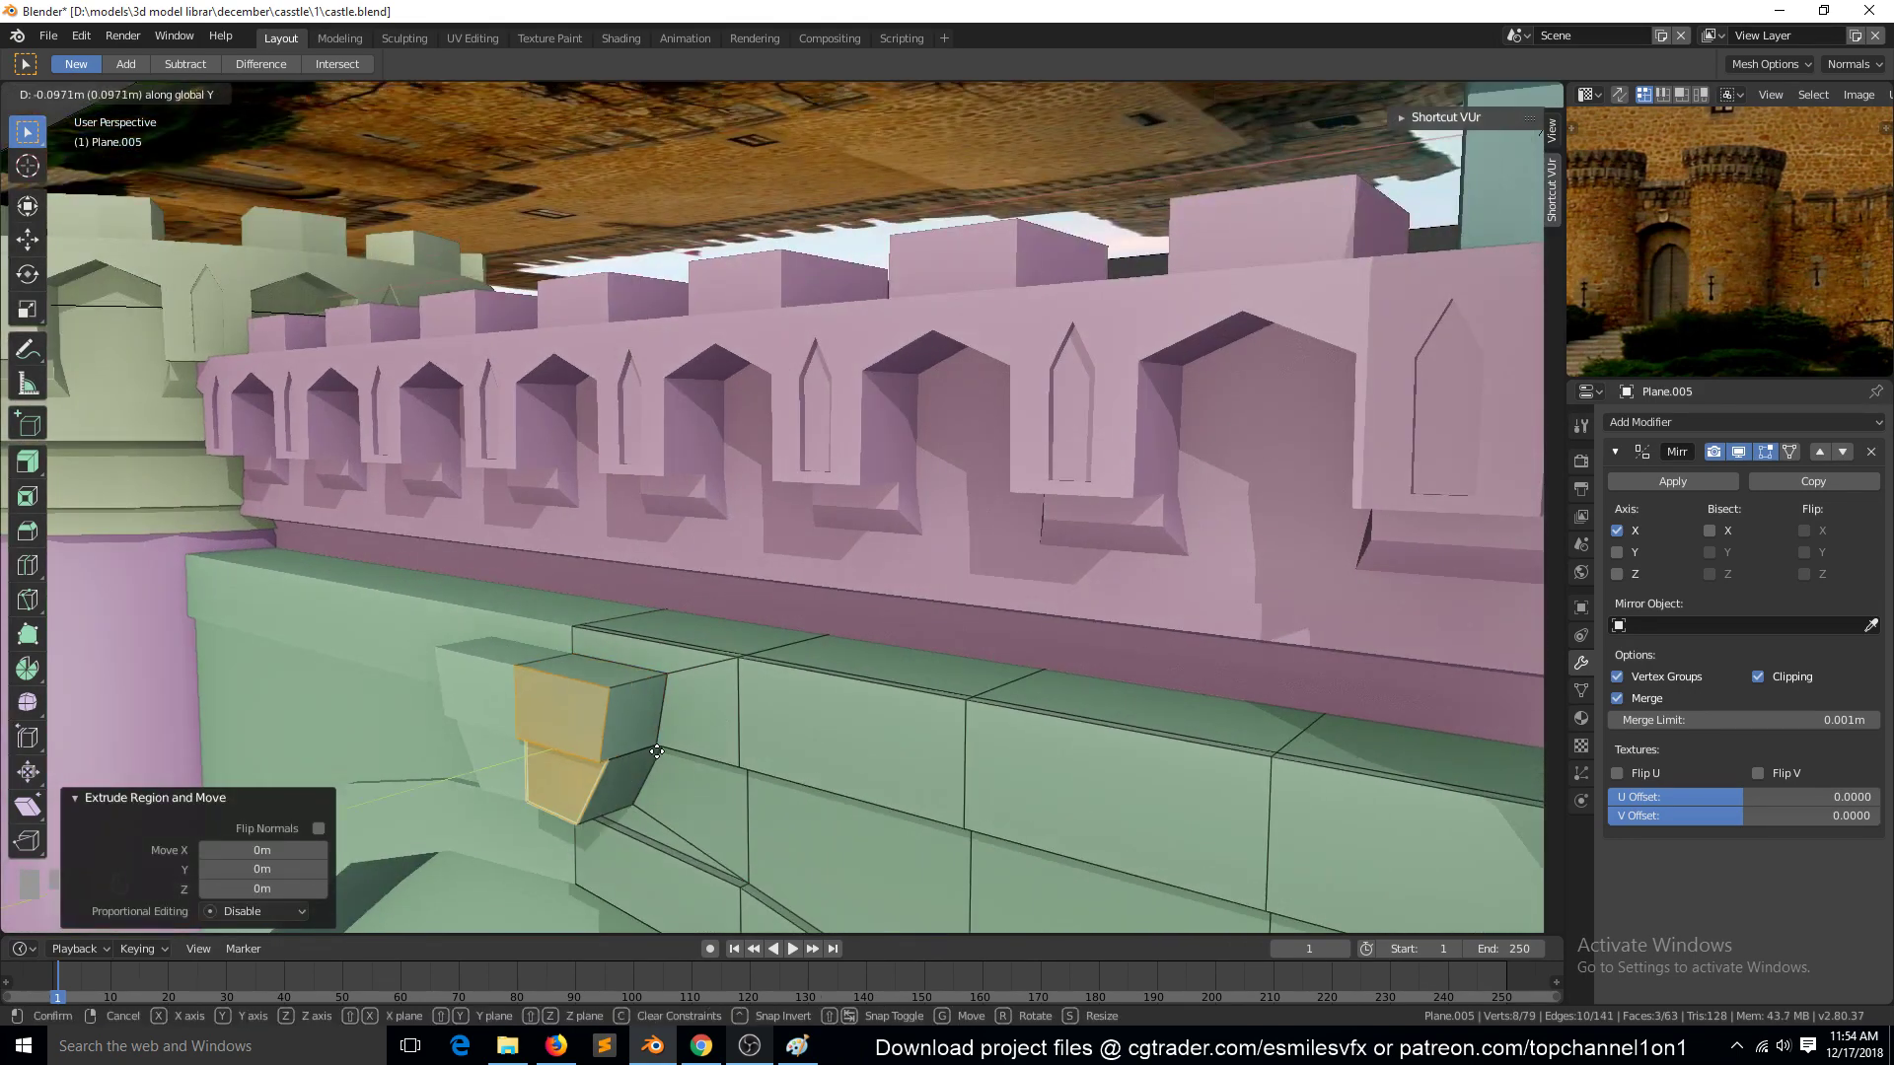
click(633, 700)
Step: Slide a keystone side edge down and slide a keystone vertex along its edge to 0.506
key(1)
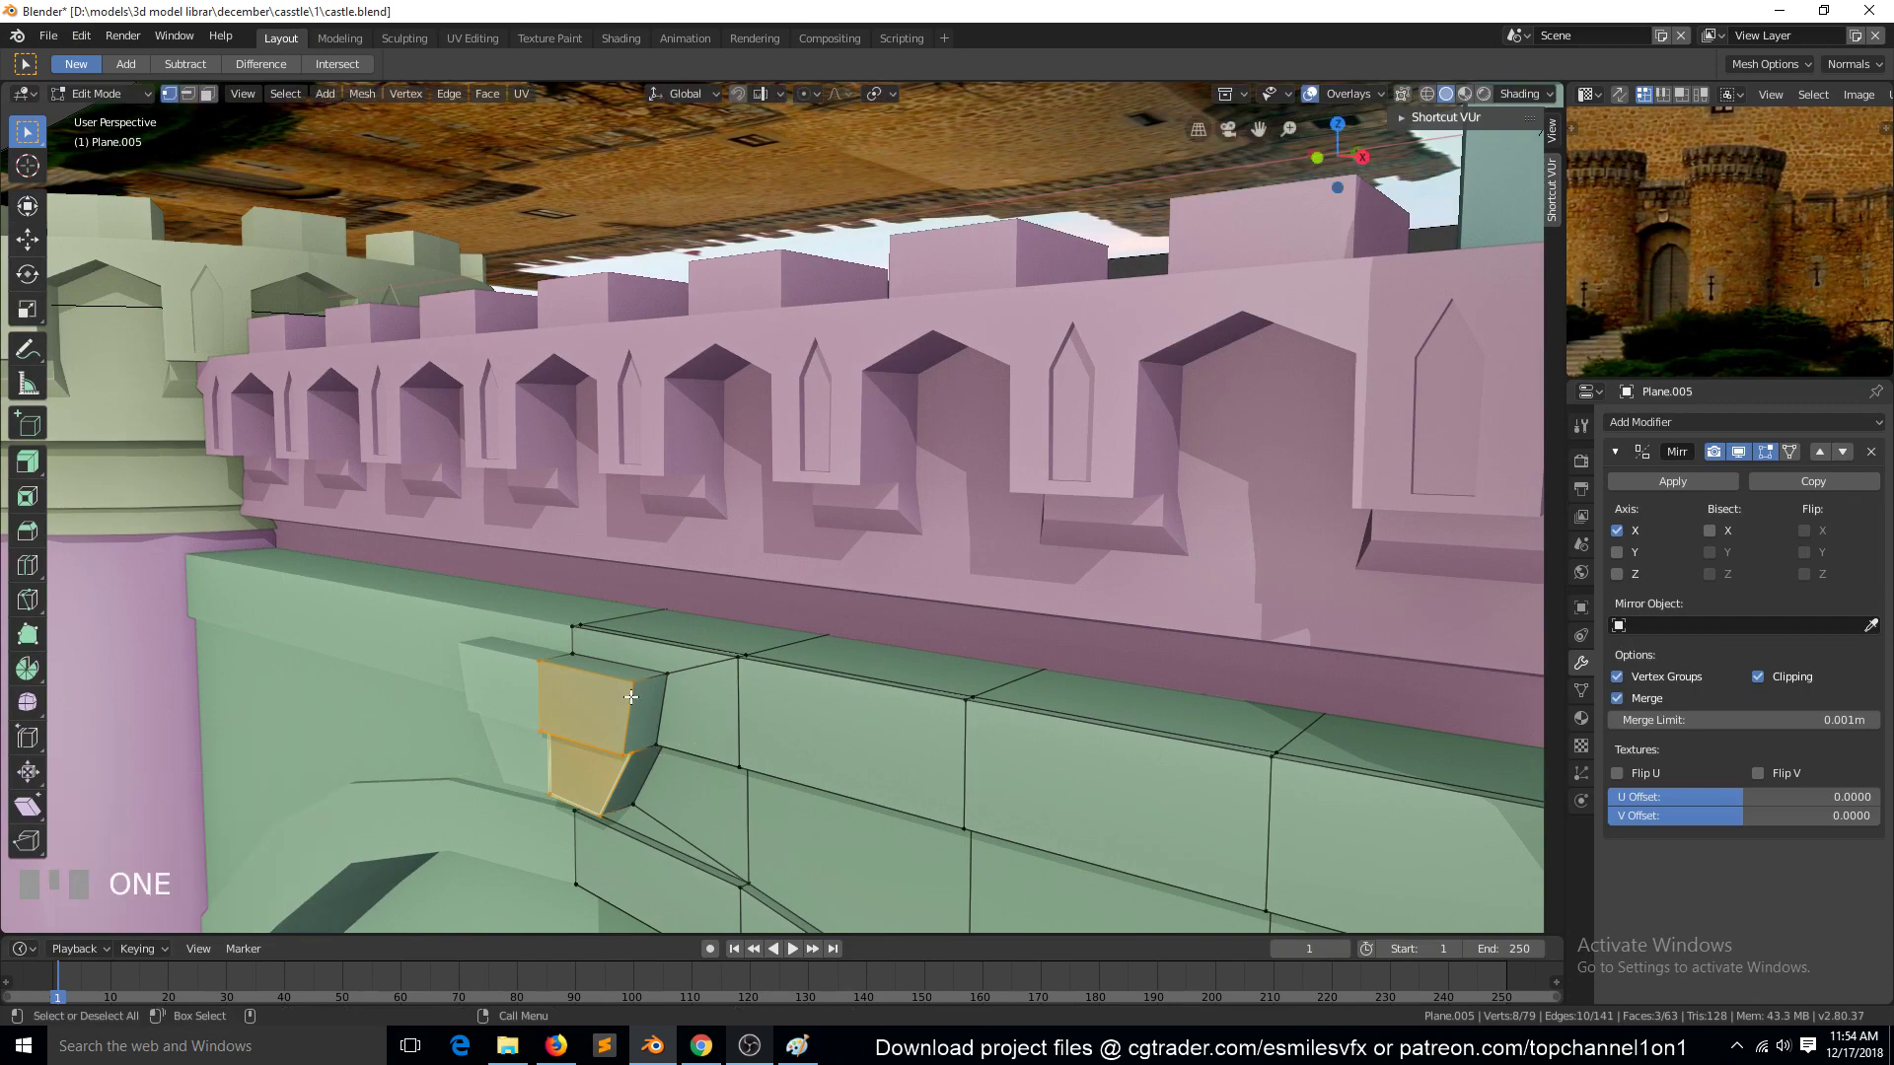
key(grave)
click(591, 643)
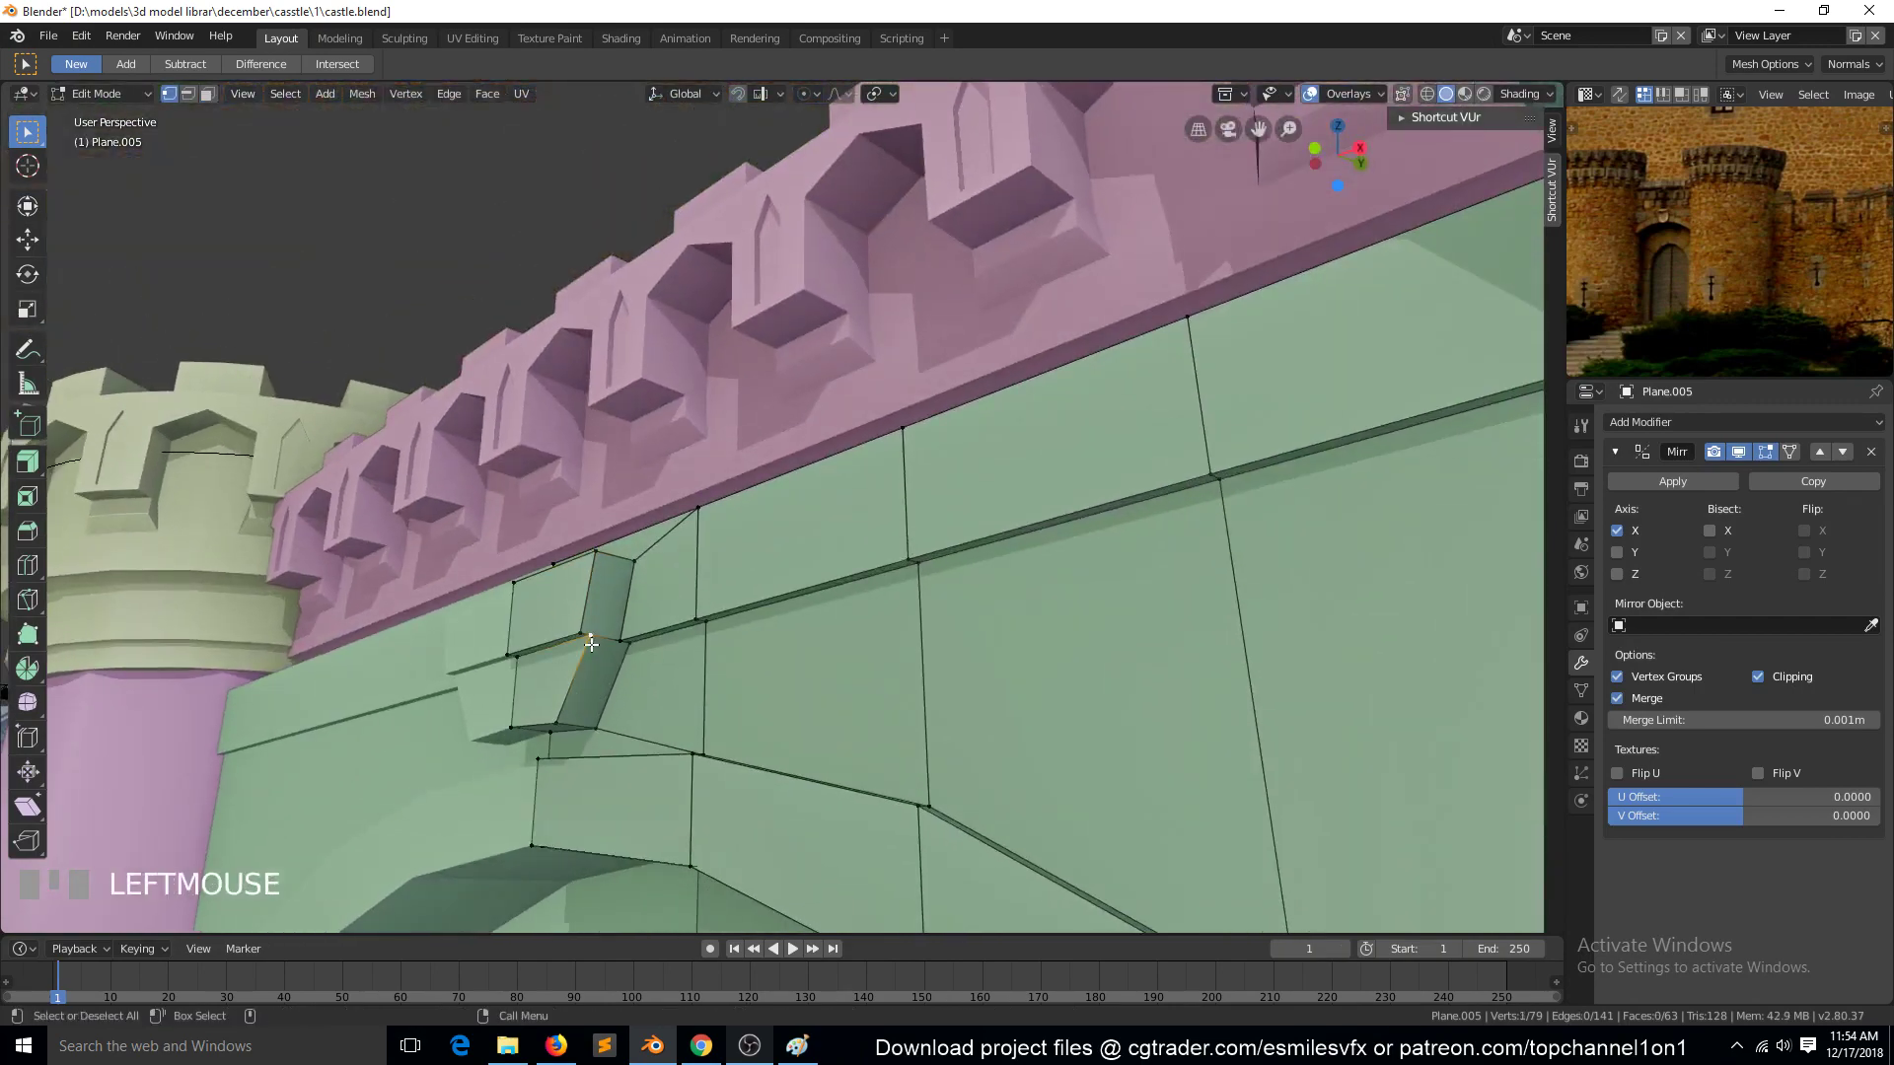
alt+click(582, 646)
click(573, 648)
shift+click(529, 659)
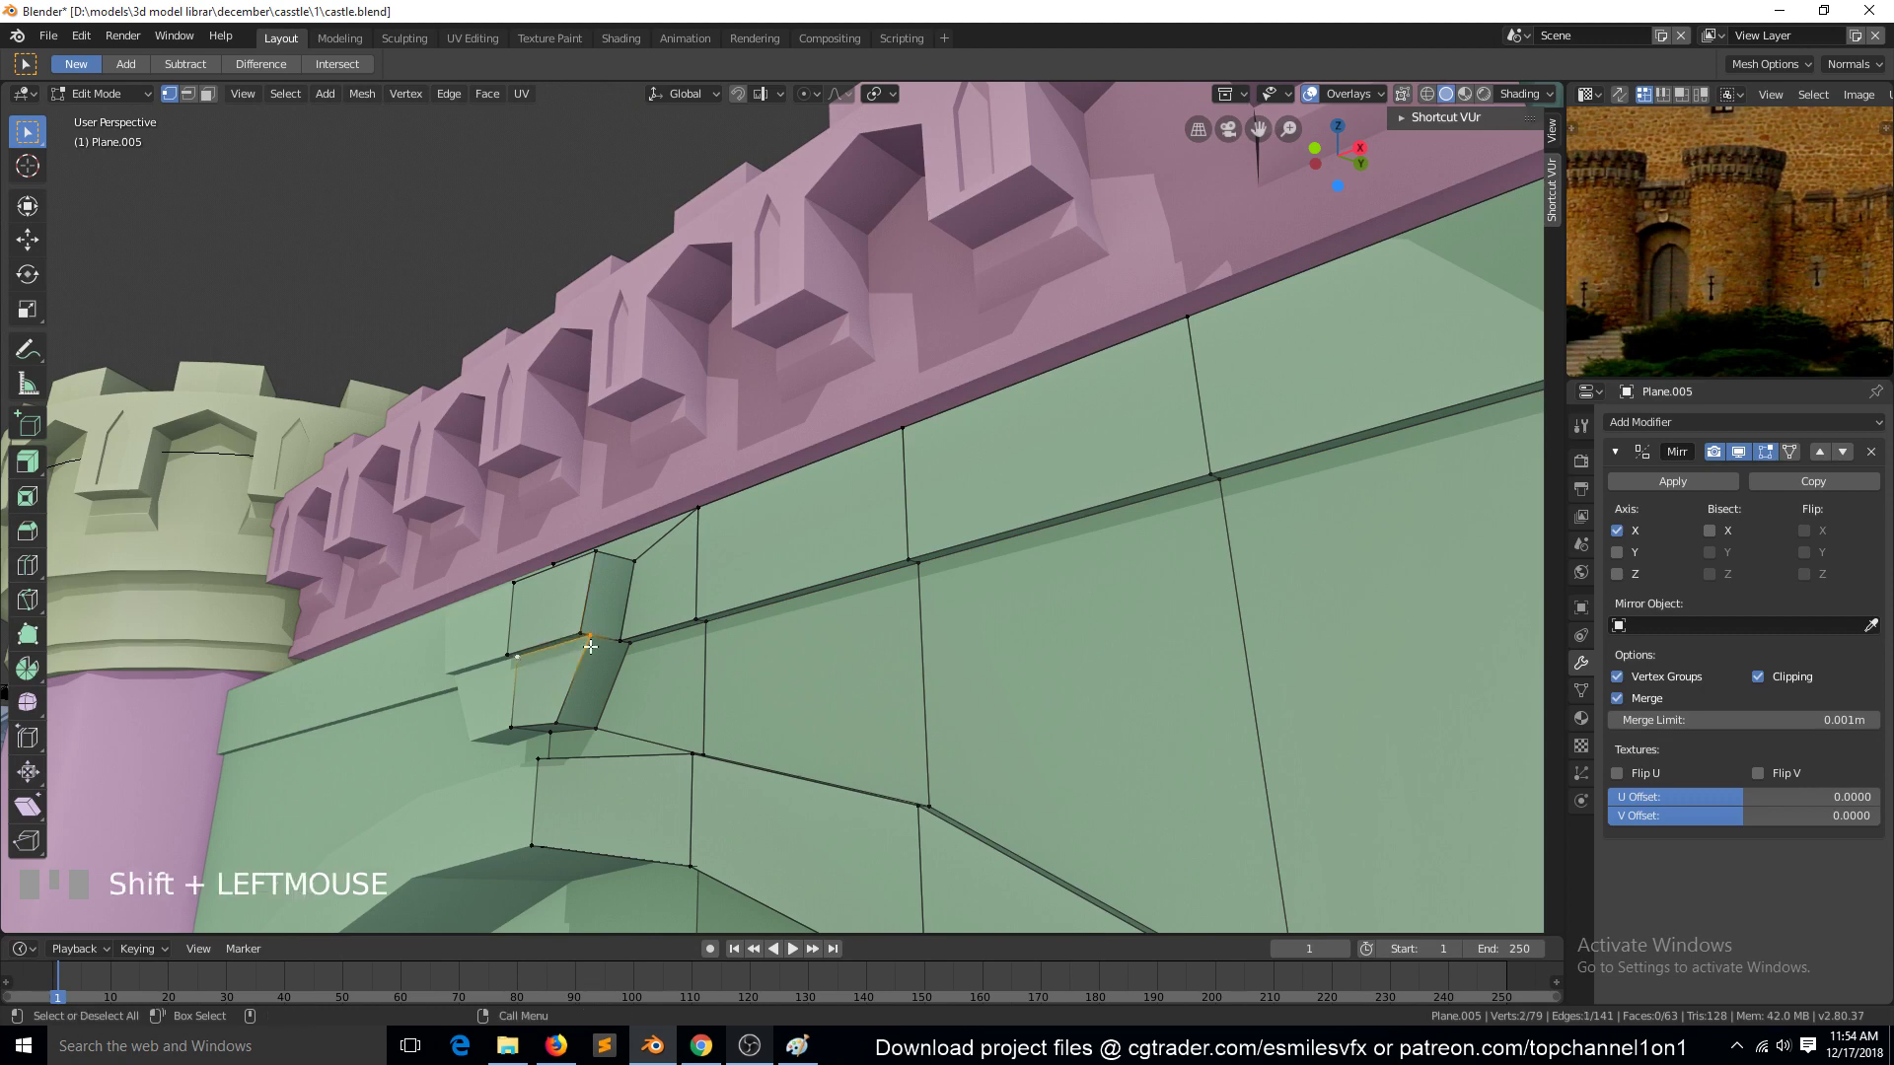
key(g)
key(g)
click(581, 671)
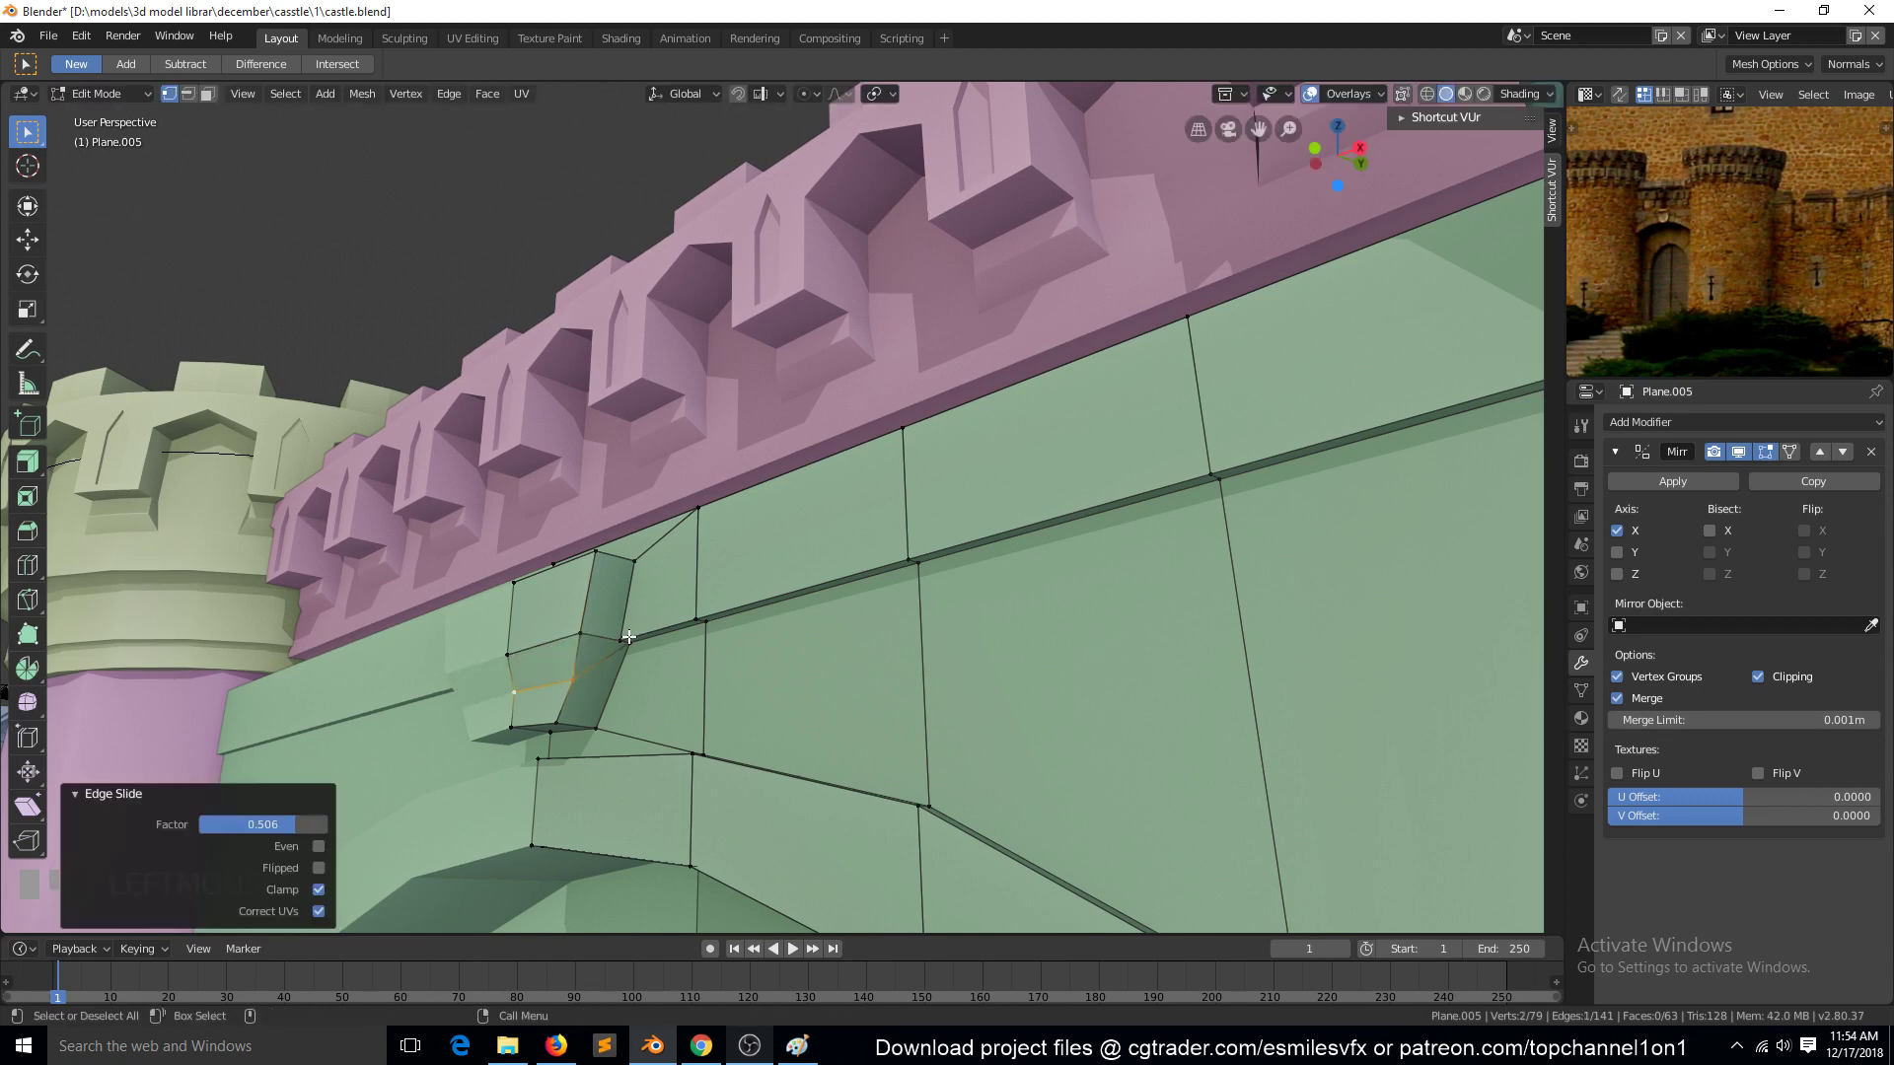
click(629, 644)
key(g)
key(g)
click(629, 669)
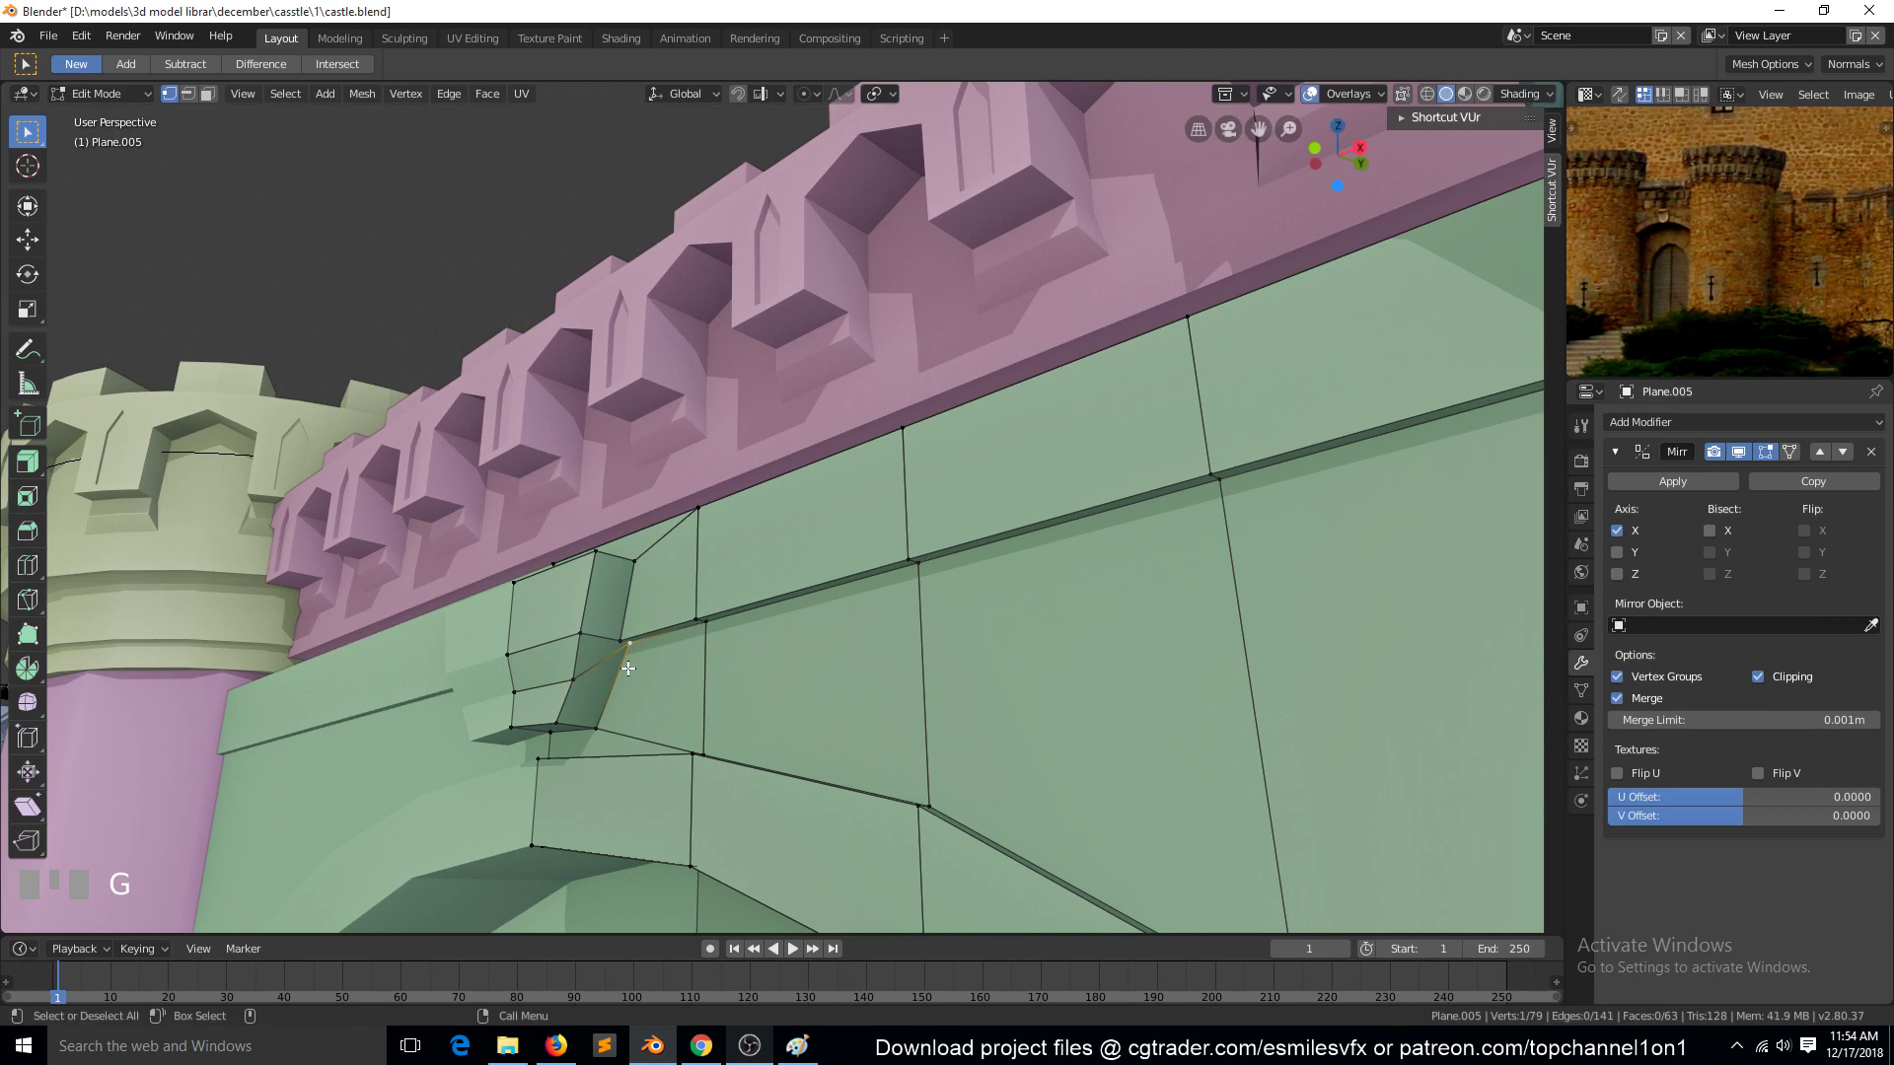
Step: Lower a keystone edge 0.0283 m along Z, then return to Object Mode
key(Tab)
key(grave)
middle_drag(617, 668, 677, 703)
key(Tab)
ctrl+click(727, 605)
key(grave)
key(g)
key(z)
click(860, 721)
click(629, 659)
ctrl+click(634, 773)
key(Tab)
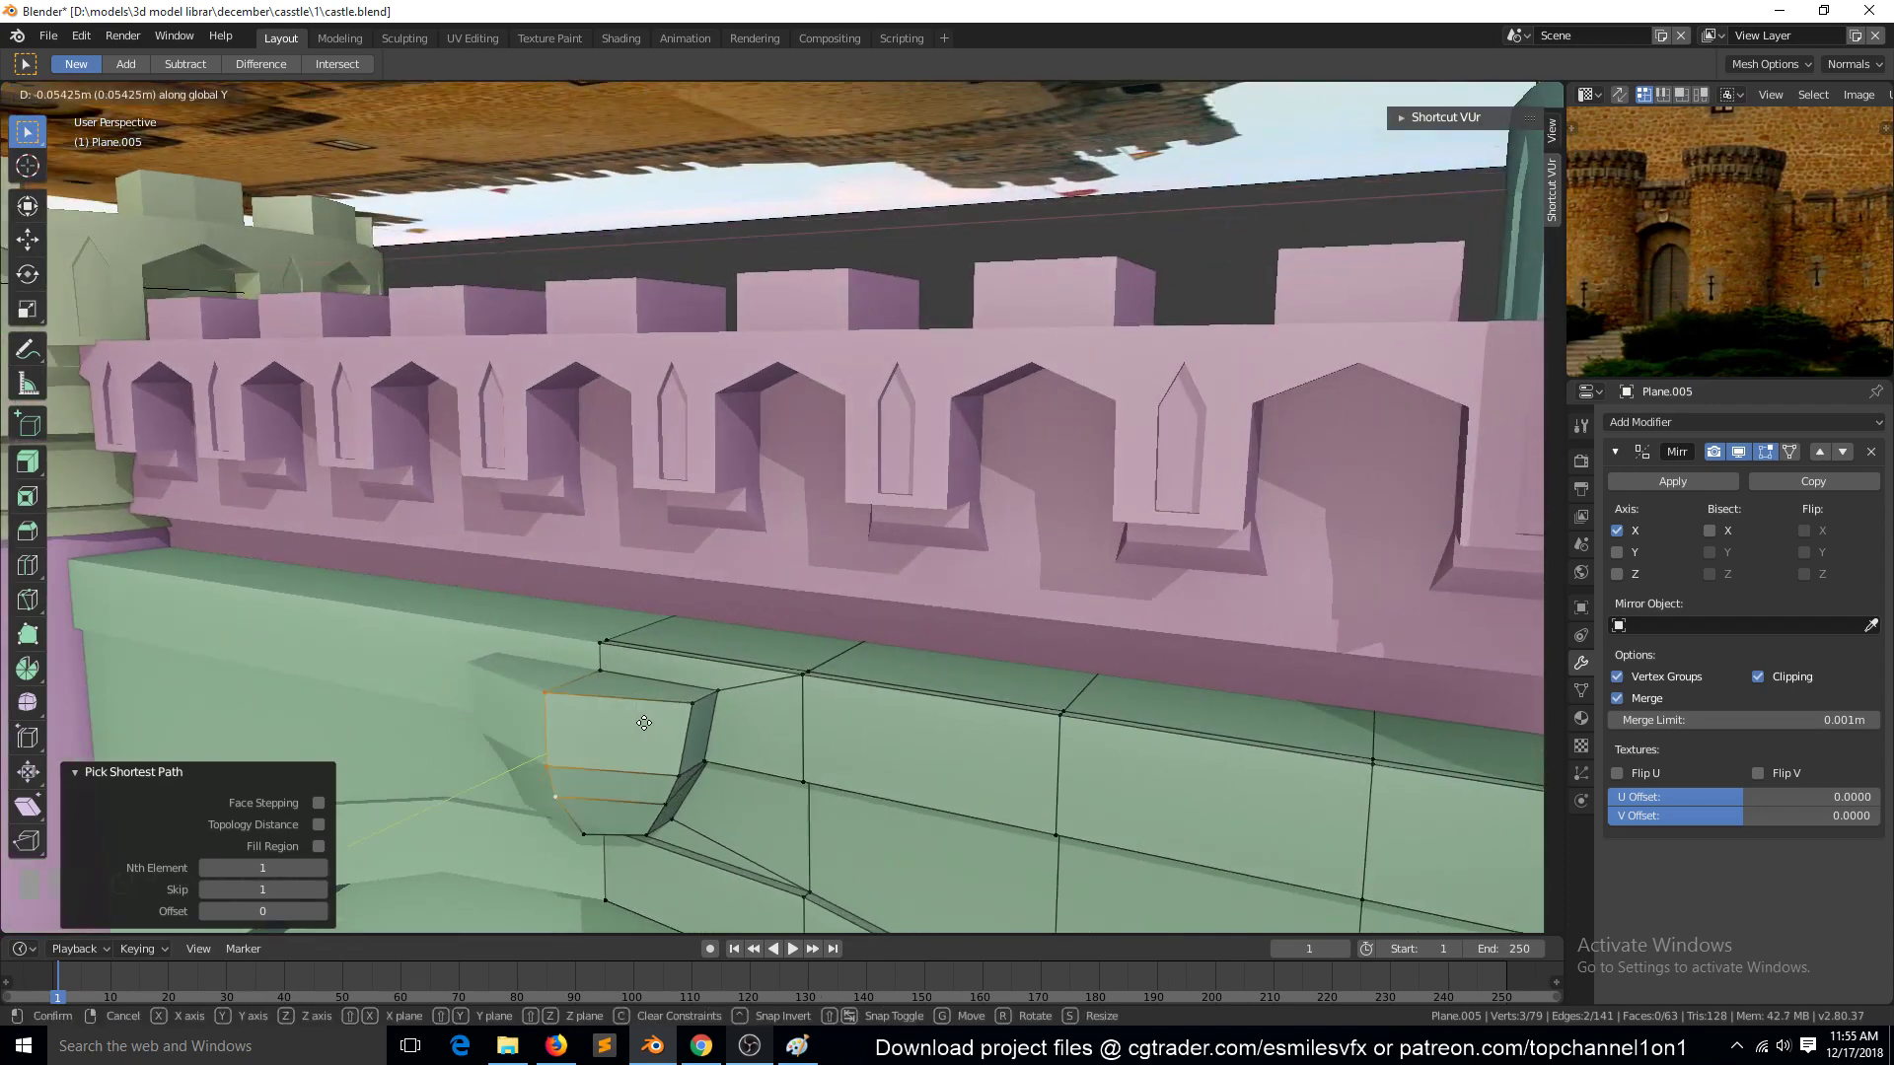
Step: Save castle.blend and orbit out to see the whole castle wall
scroll(755, 693, down, 5)
key(grave)
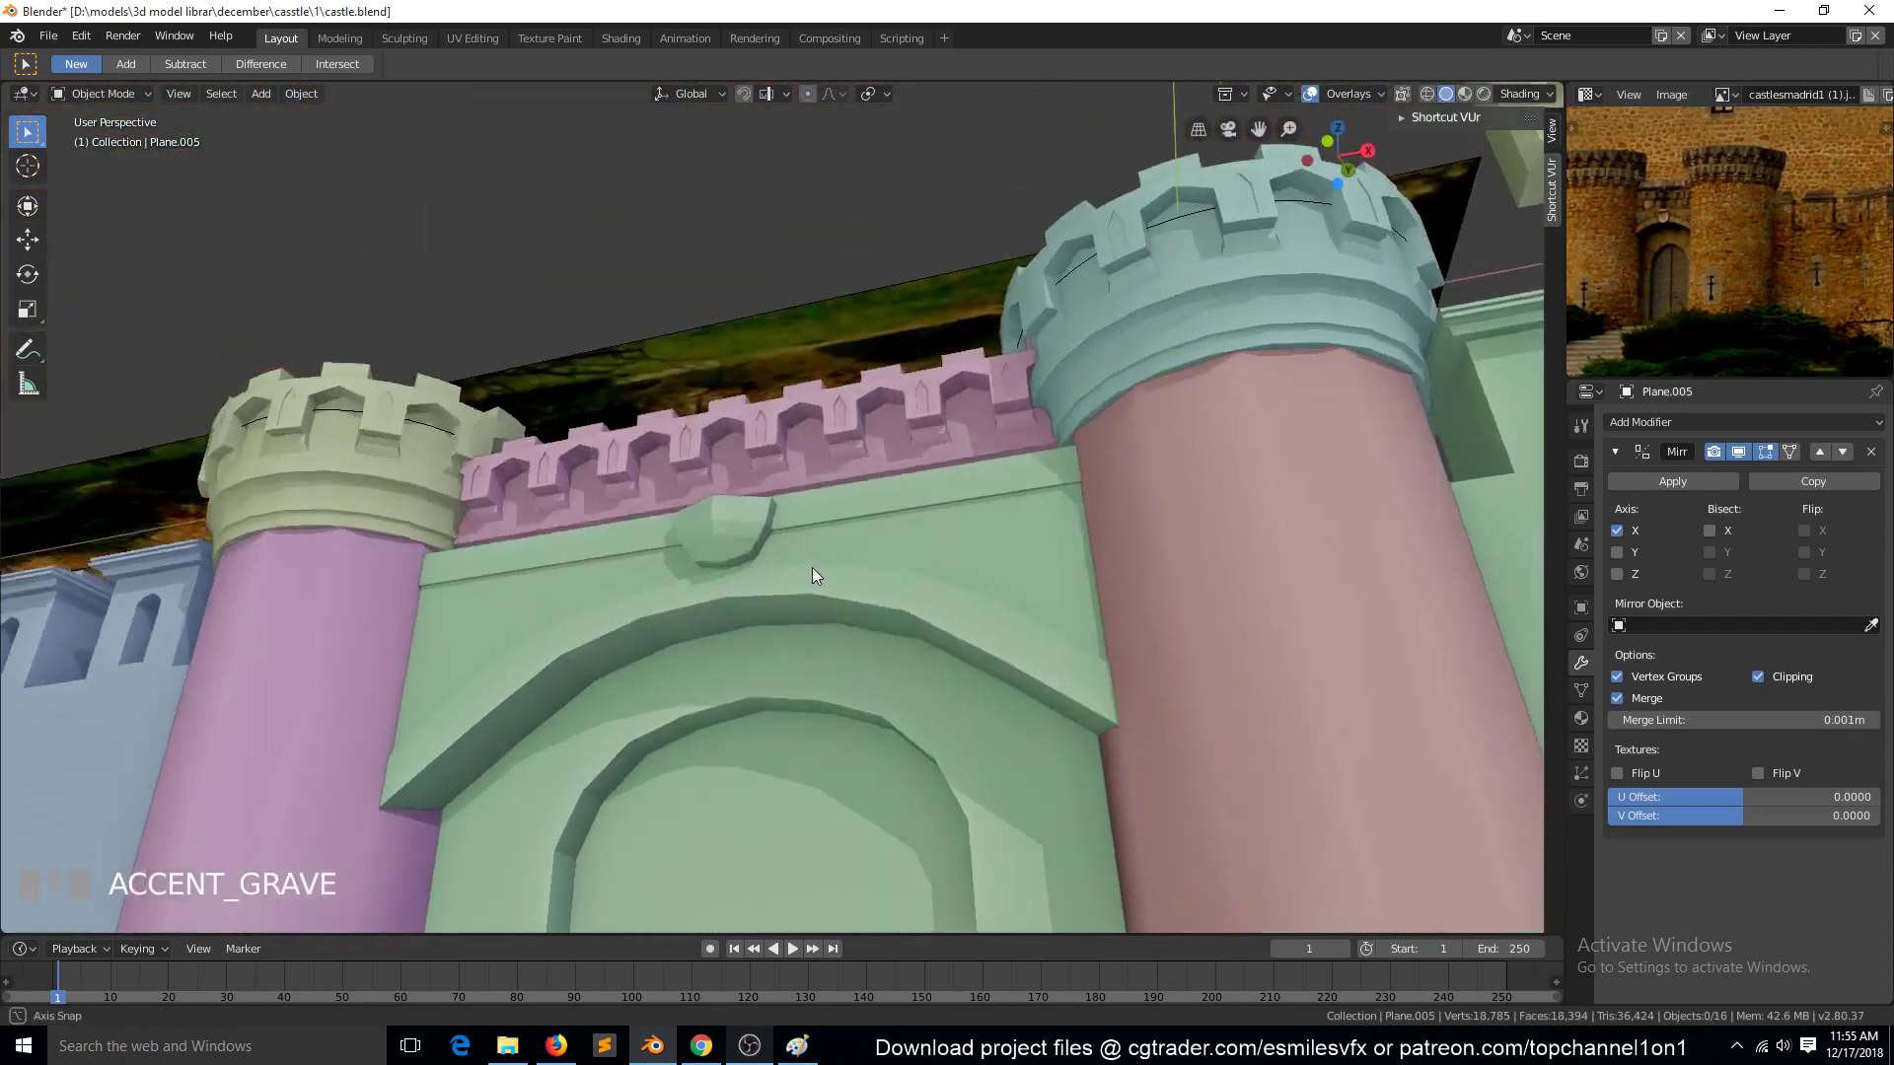
scroll(813, 560, down, 3)
key(ctrl+s)
key(grave)
middle_drag(814, 561, 961, 718)
scroll(830, 683, down, 2)
key(grave)
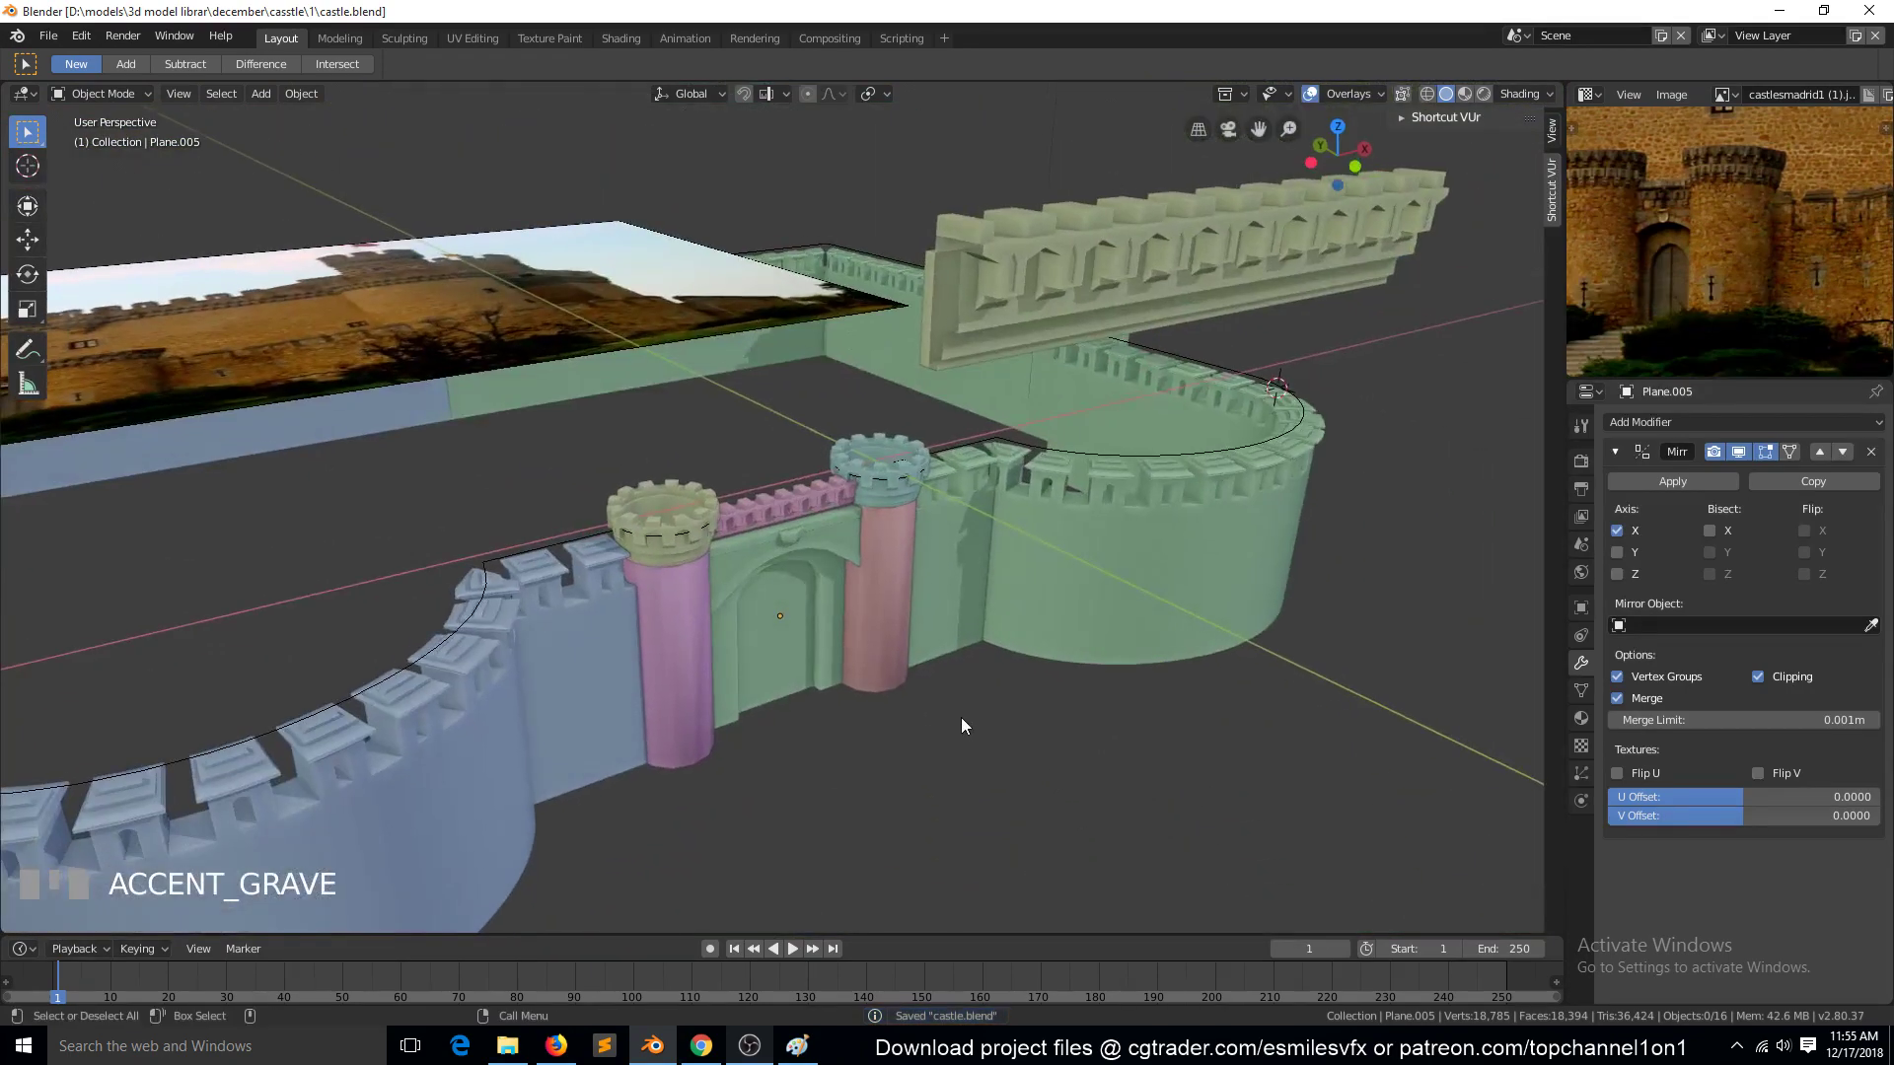
scroll(903, 630, up, 2)
scroll(903, 630, up, 6)
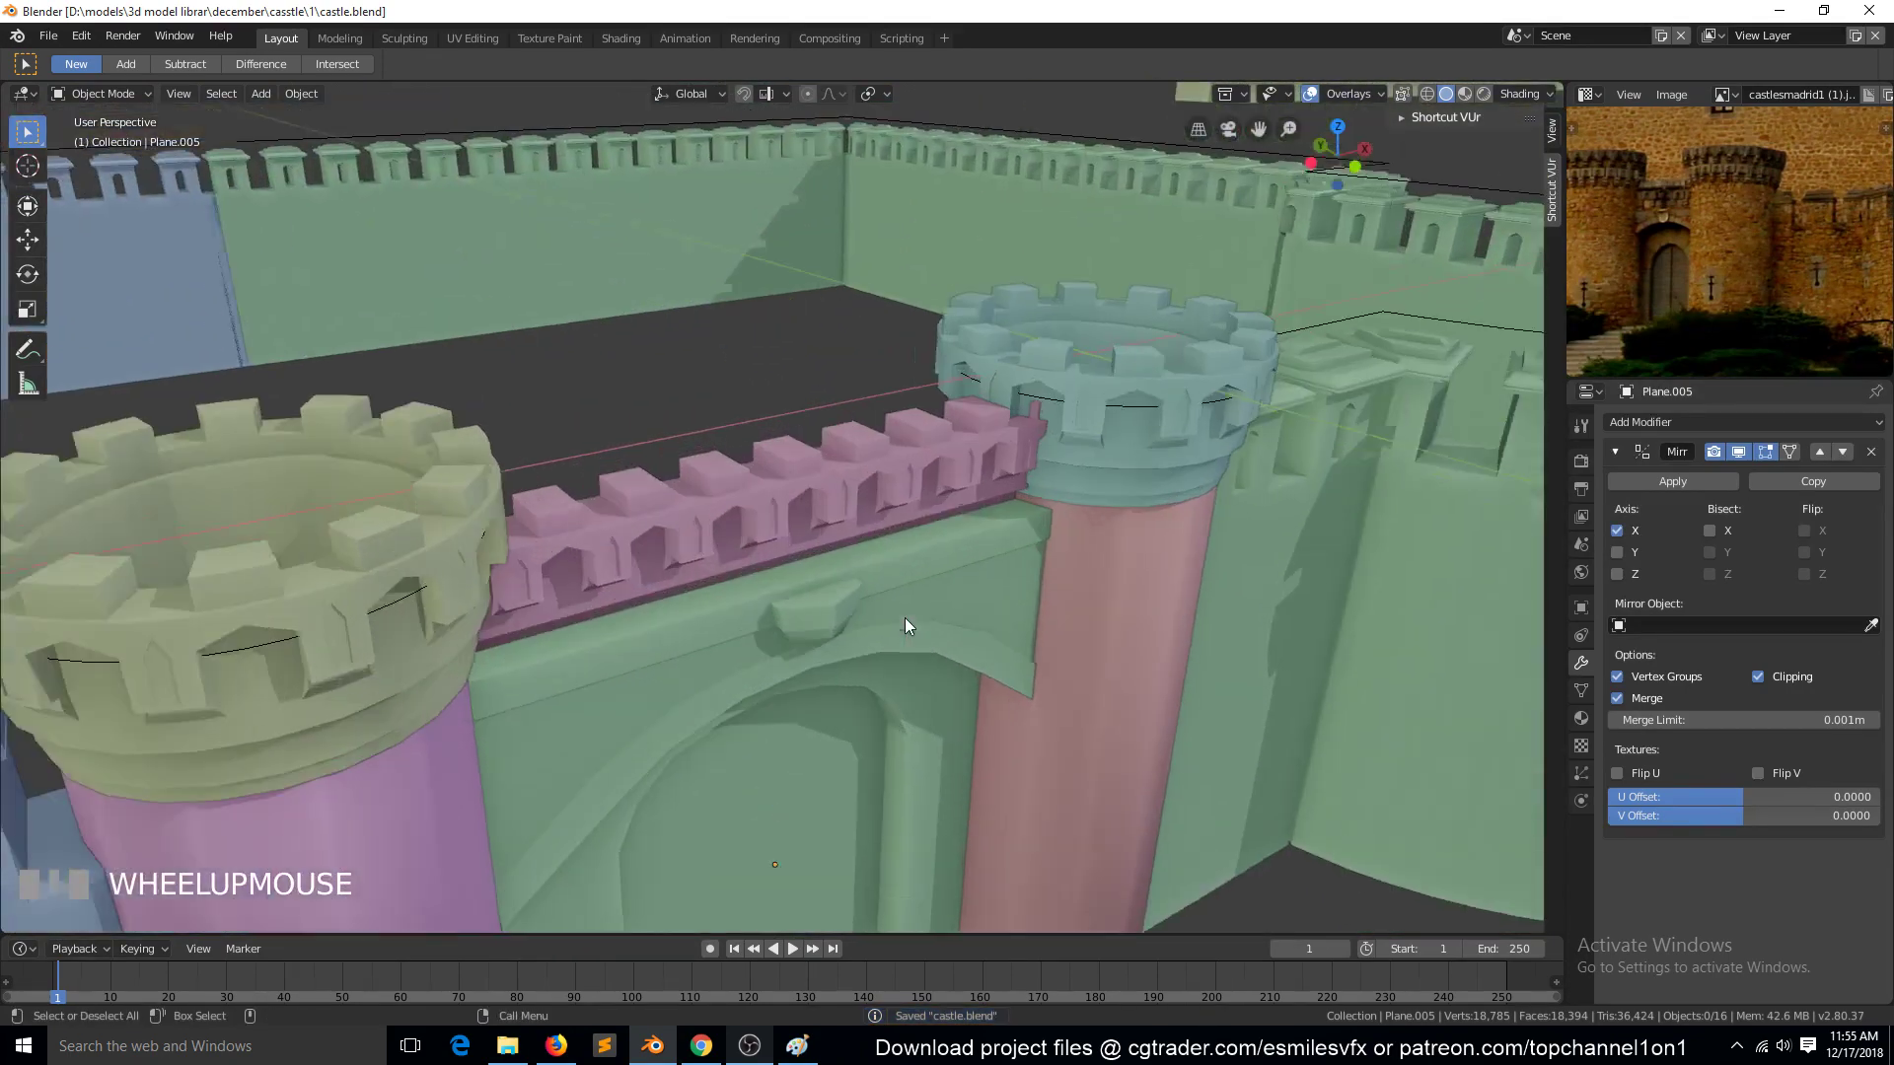
Step: Deselect the gate wall, lower the view around the castle and save again
click(917, 636)
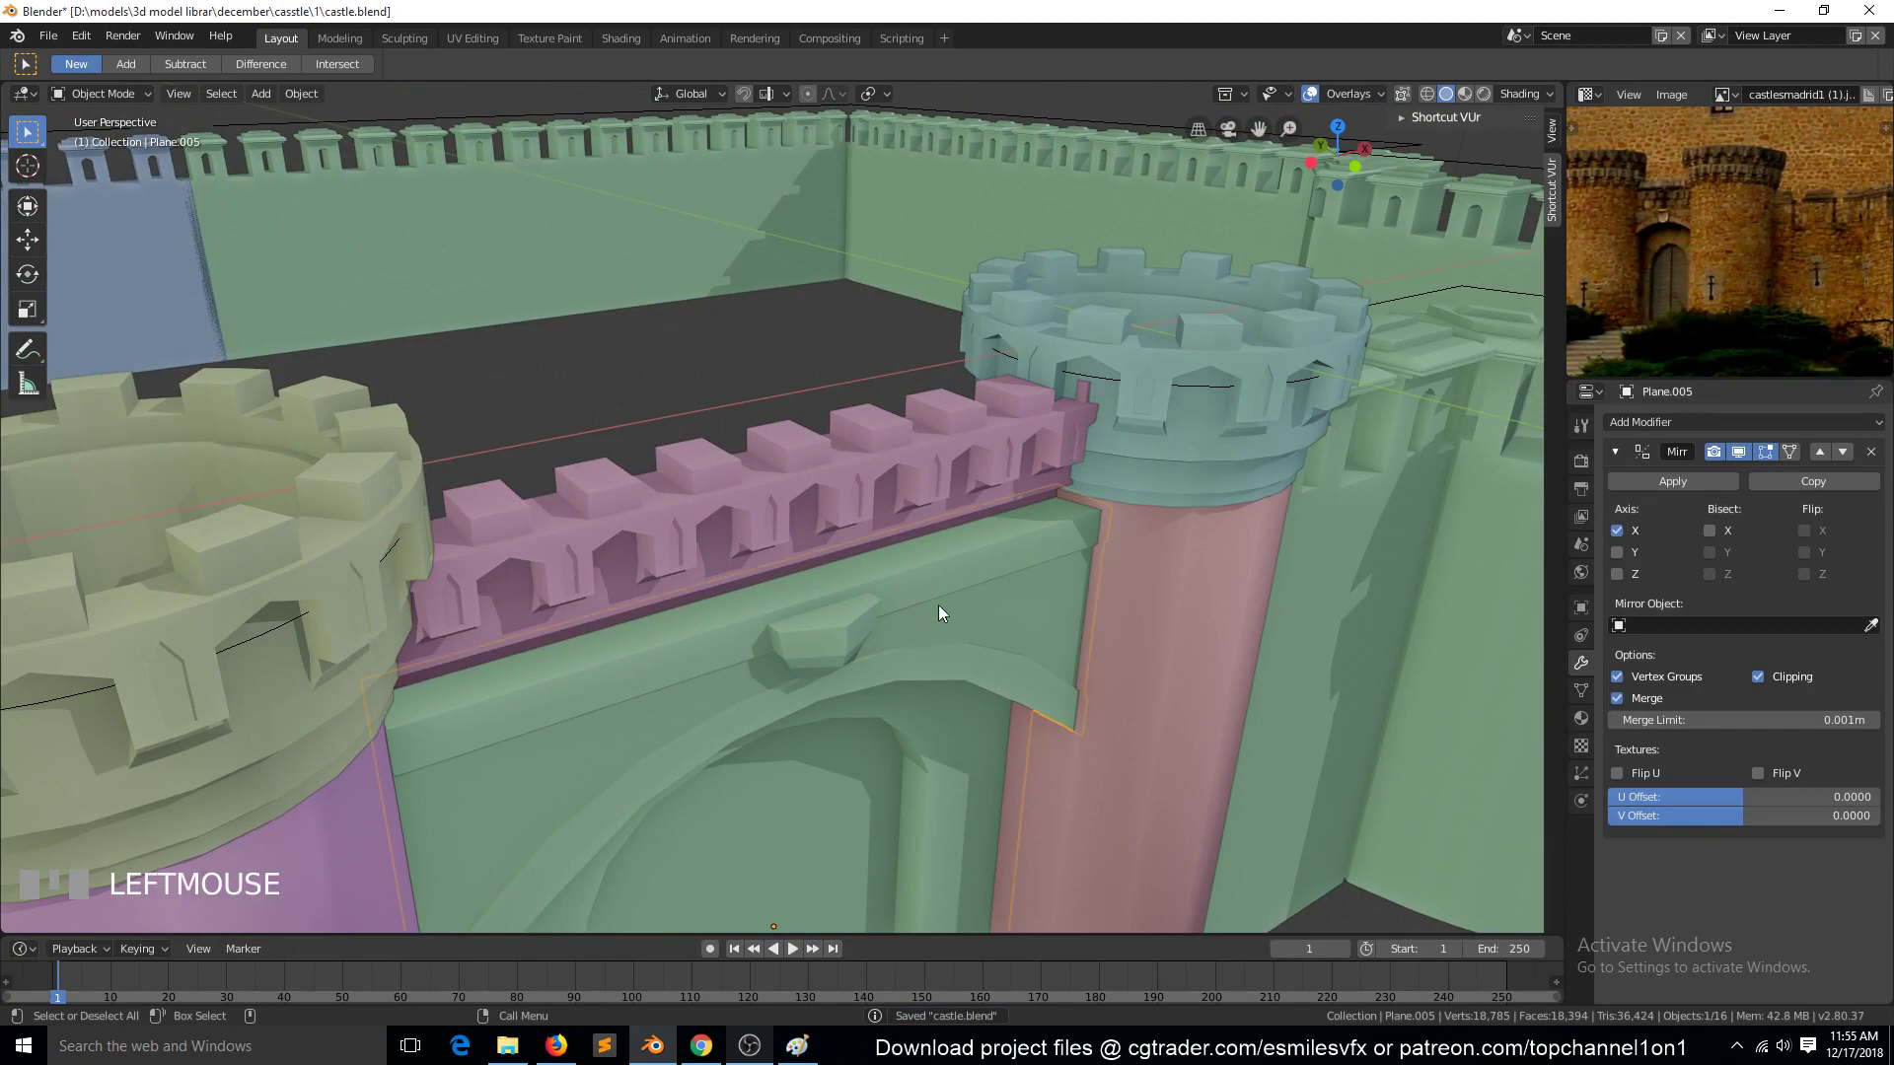
key(alt+a)
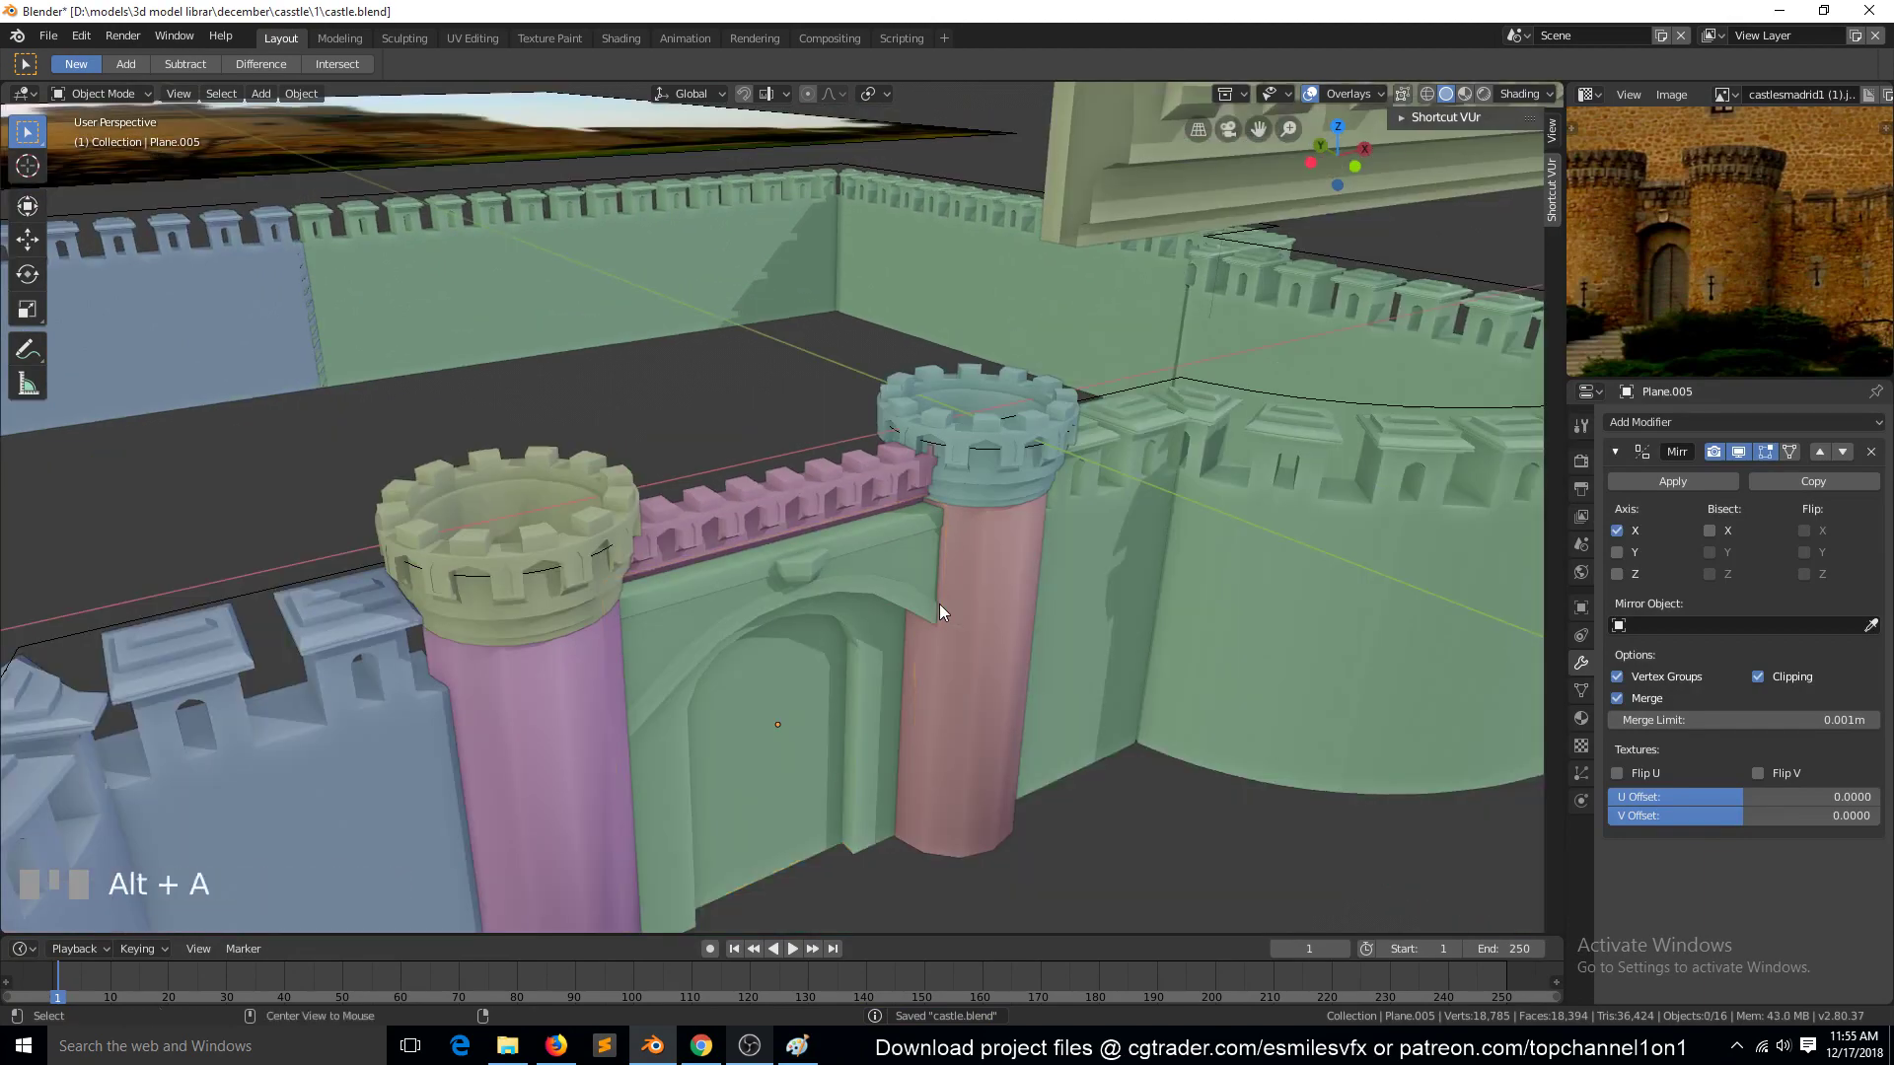
key(grave)
scroll(821, 551, down, 3)
key(ctrl+s)
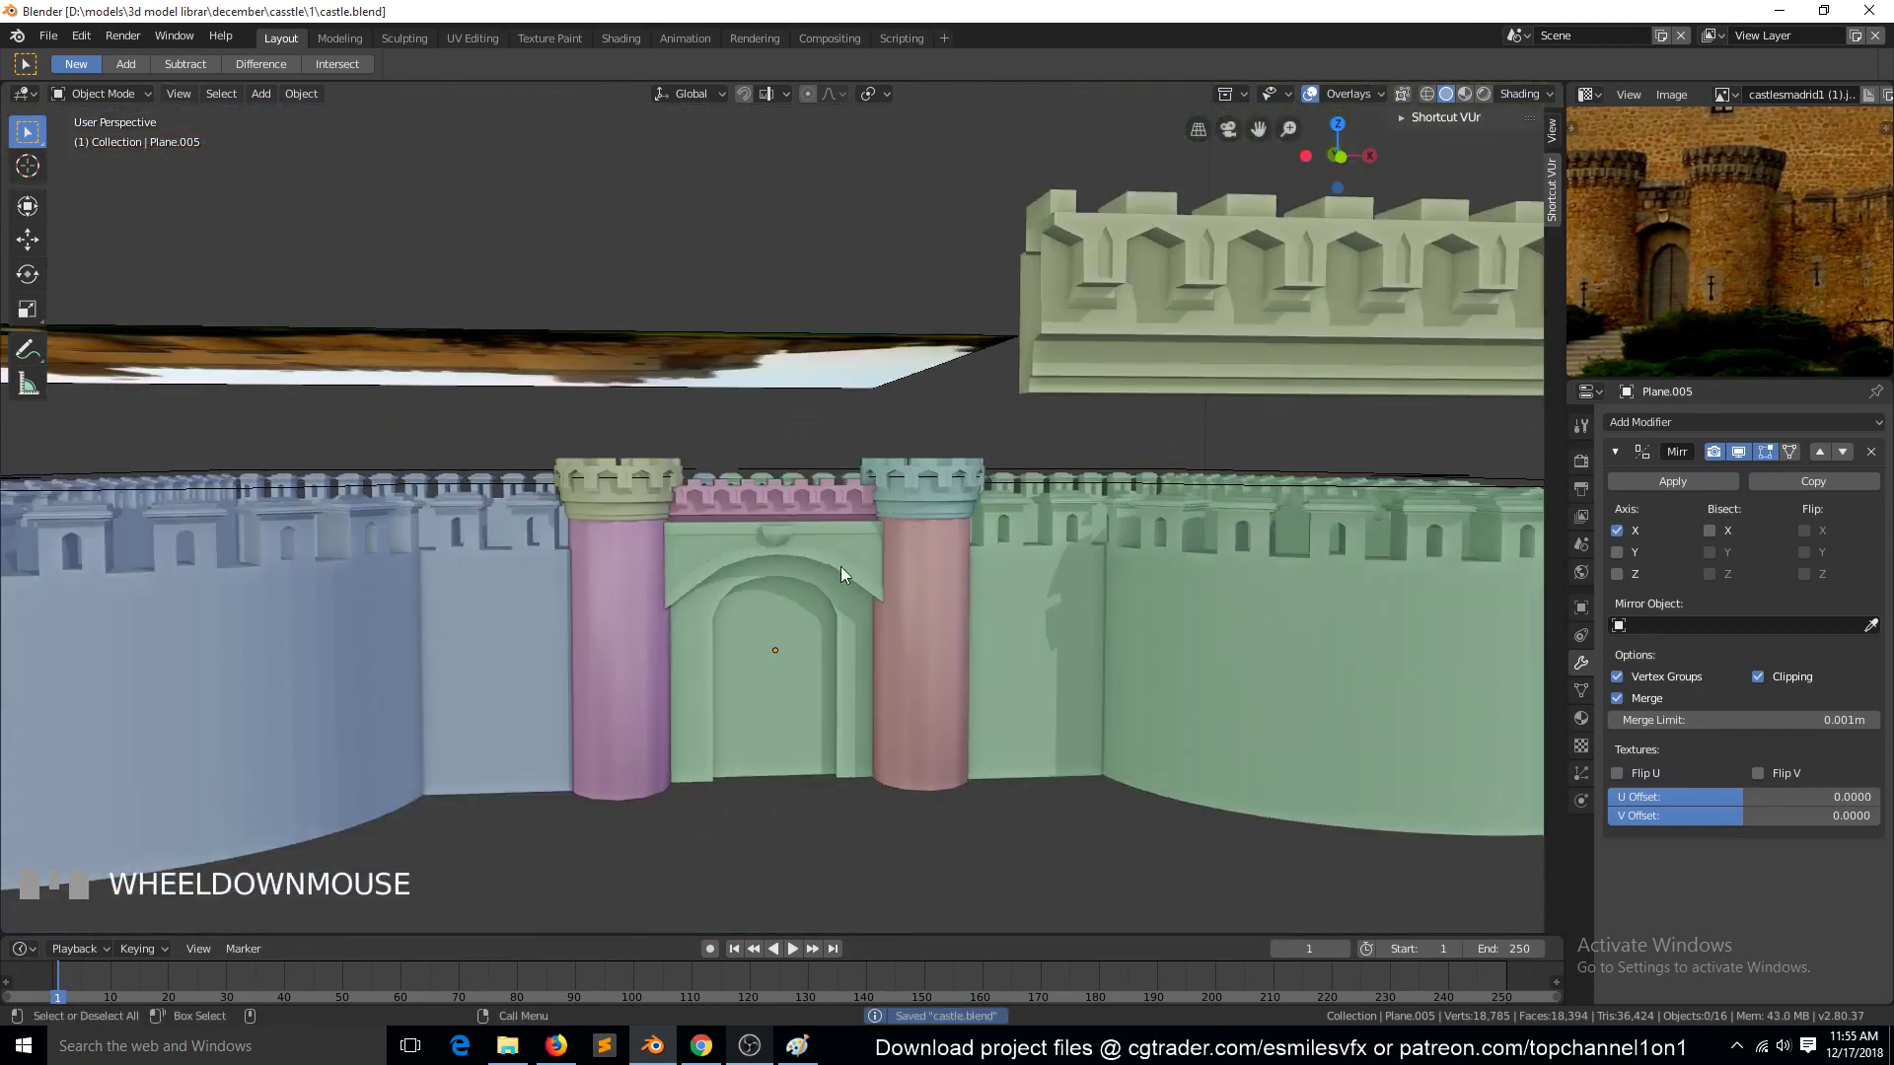
scroll(840, 574, down, 3)
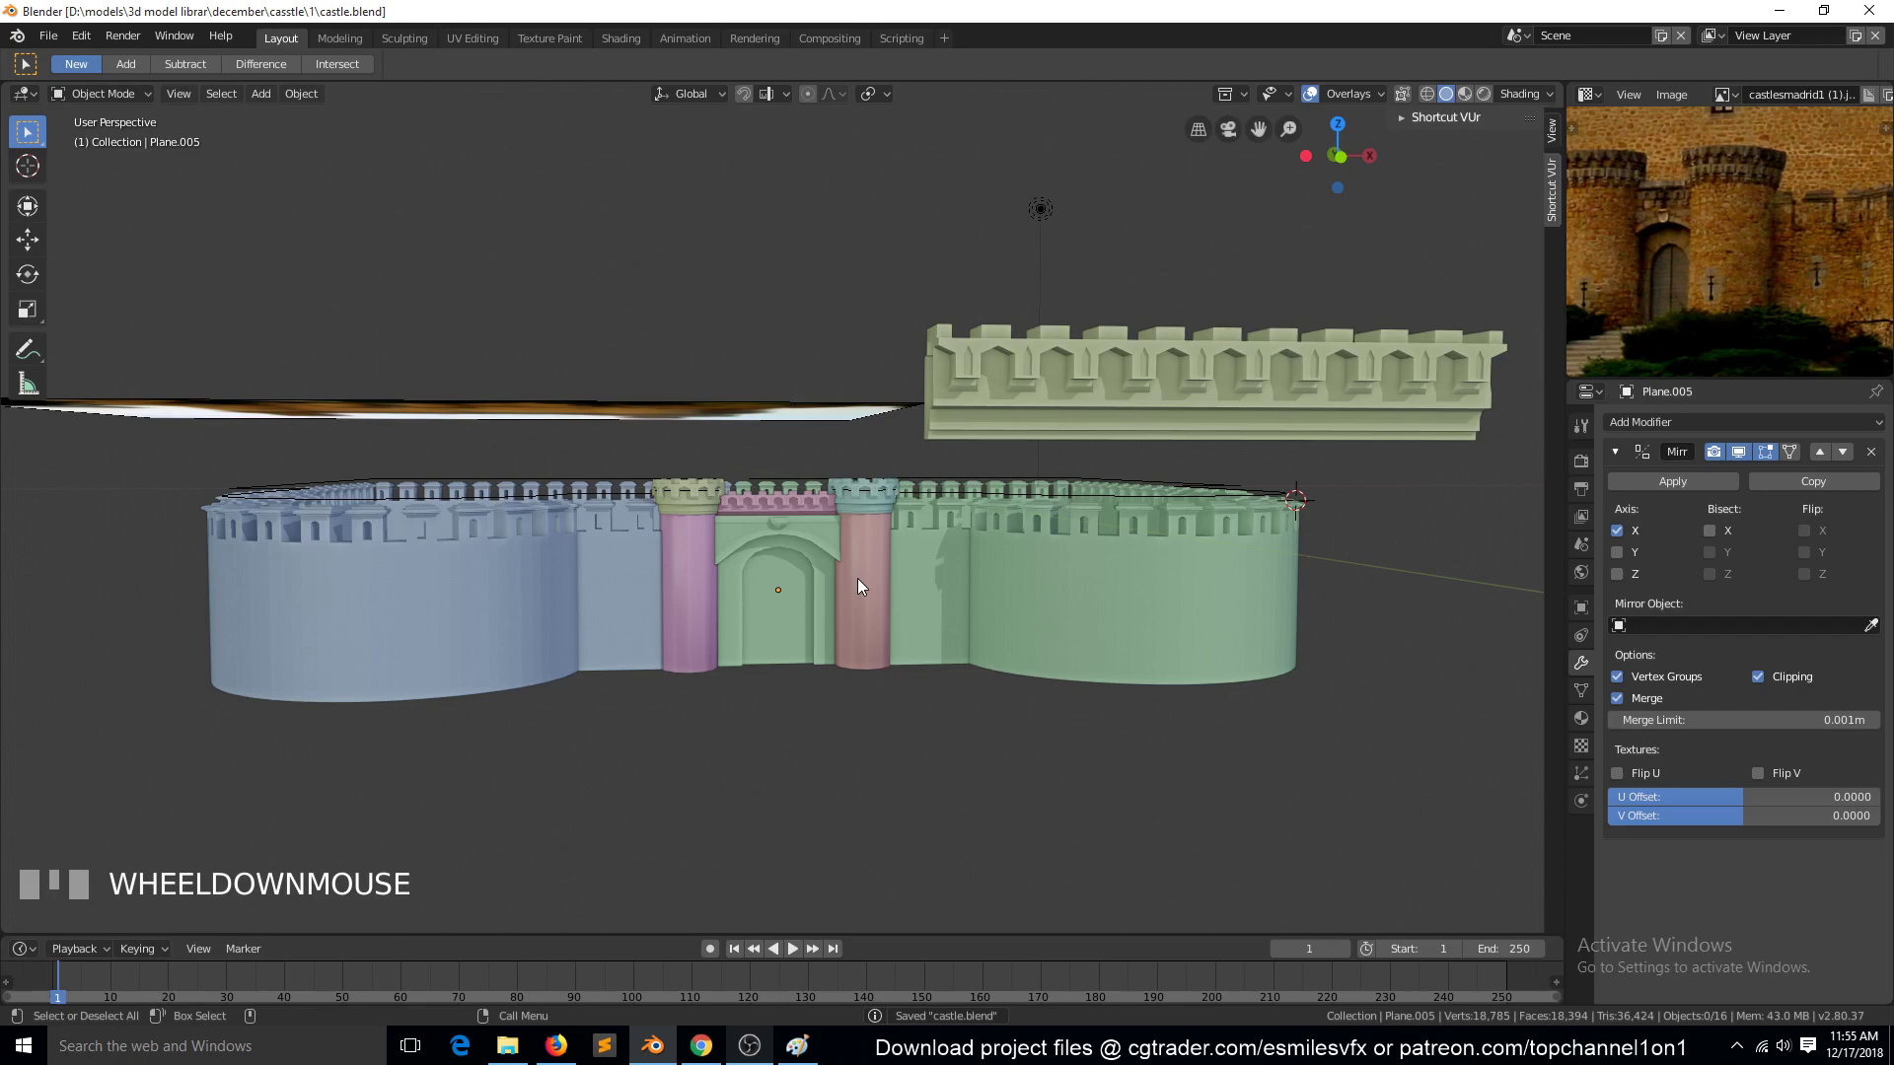
key(ctrl+s)
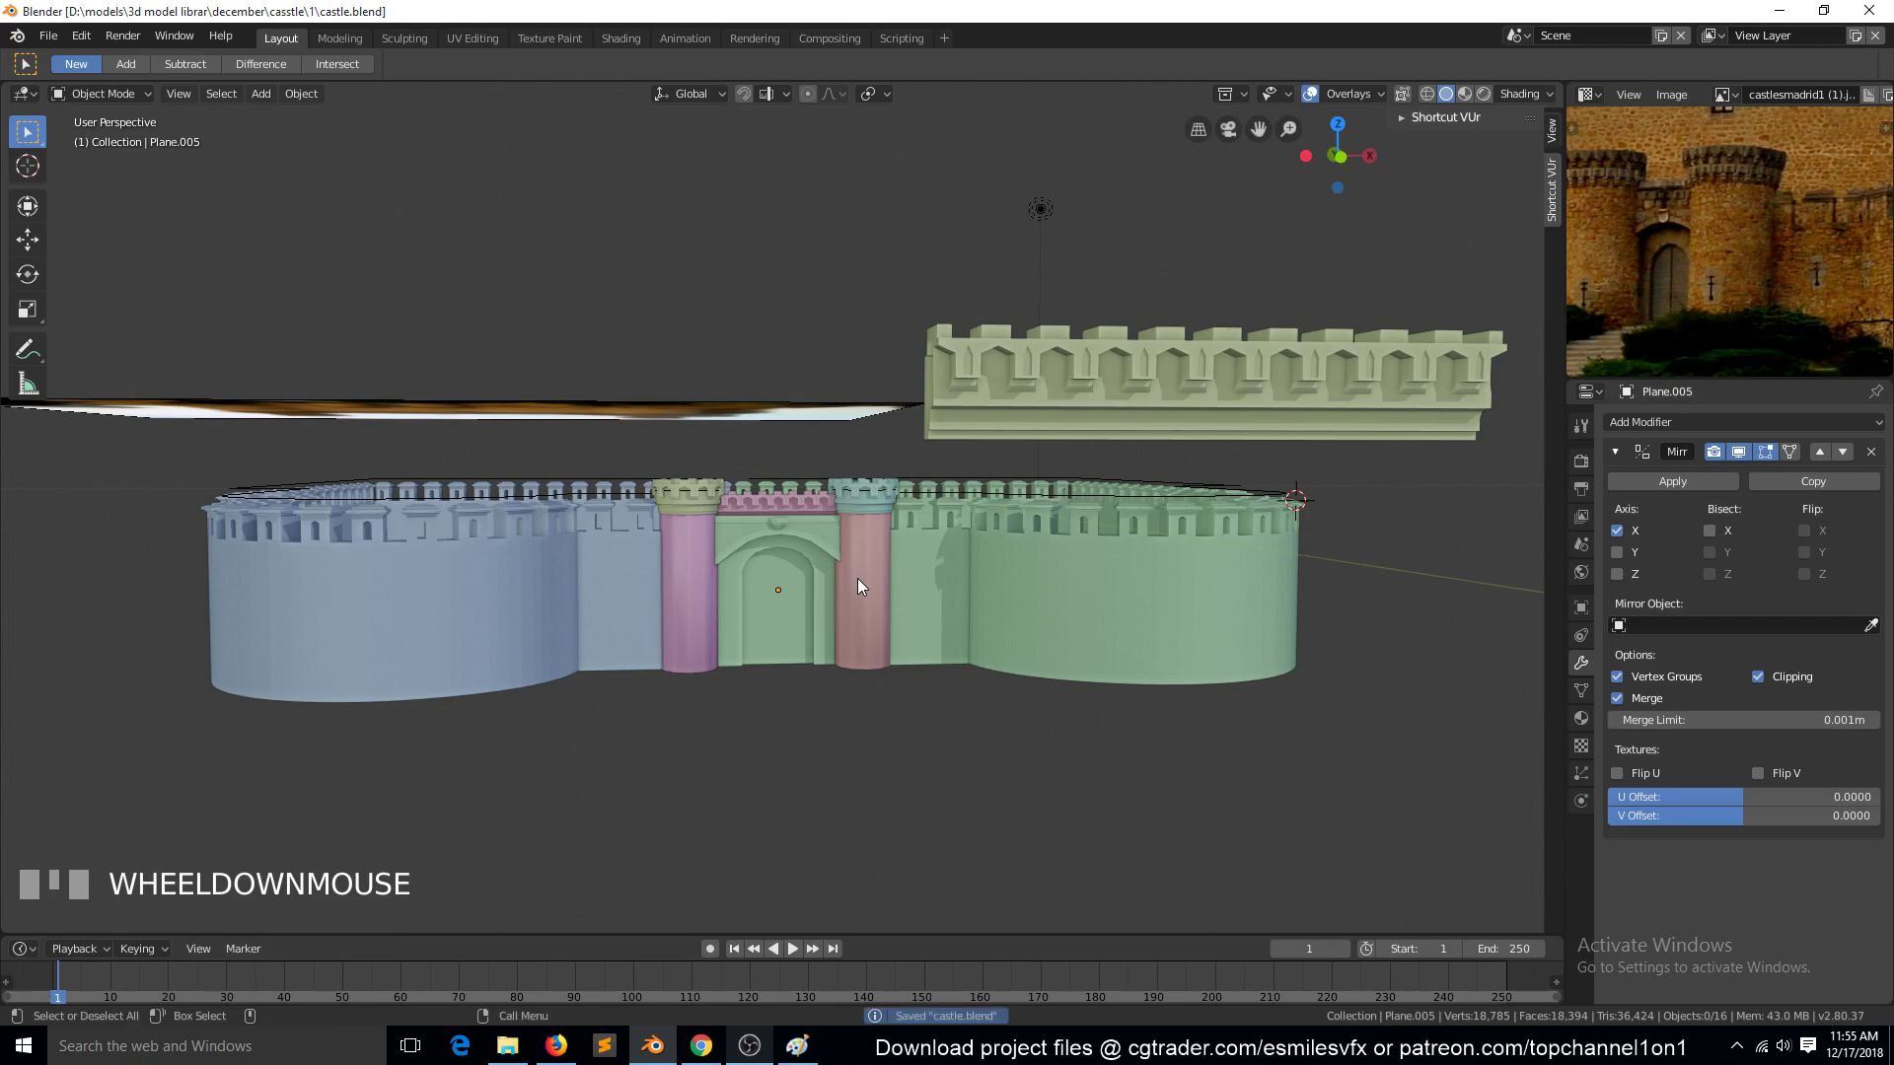
Step: Turn the view to face the gate squarely and save castle.blend
key(grave)
scroll(831, 590, up, 5)
key(grave)
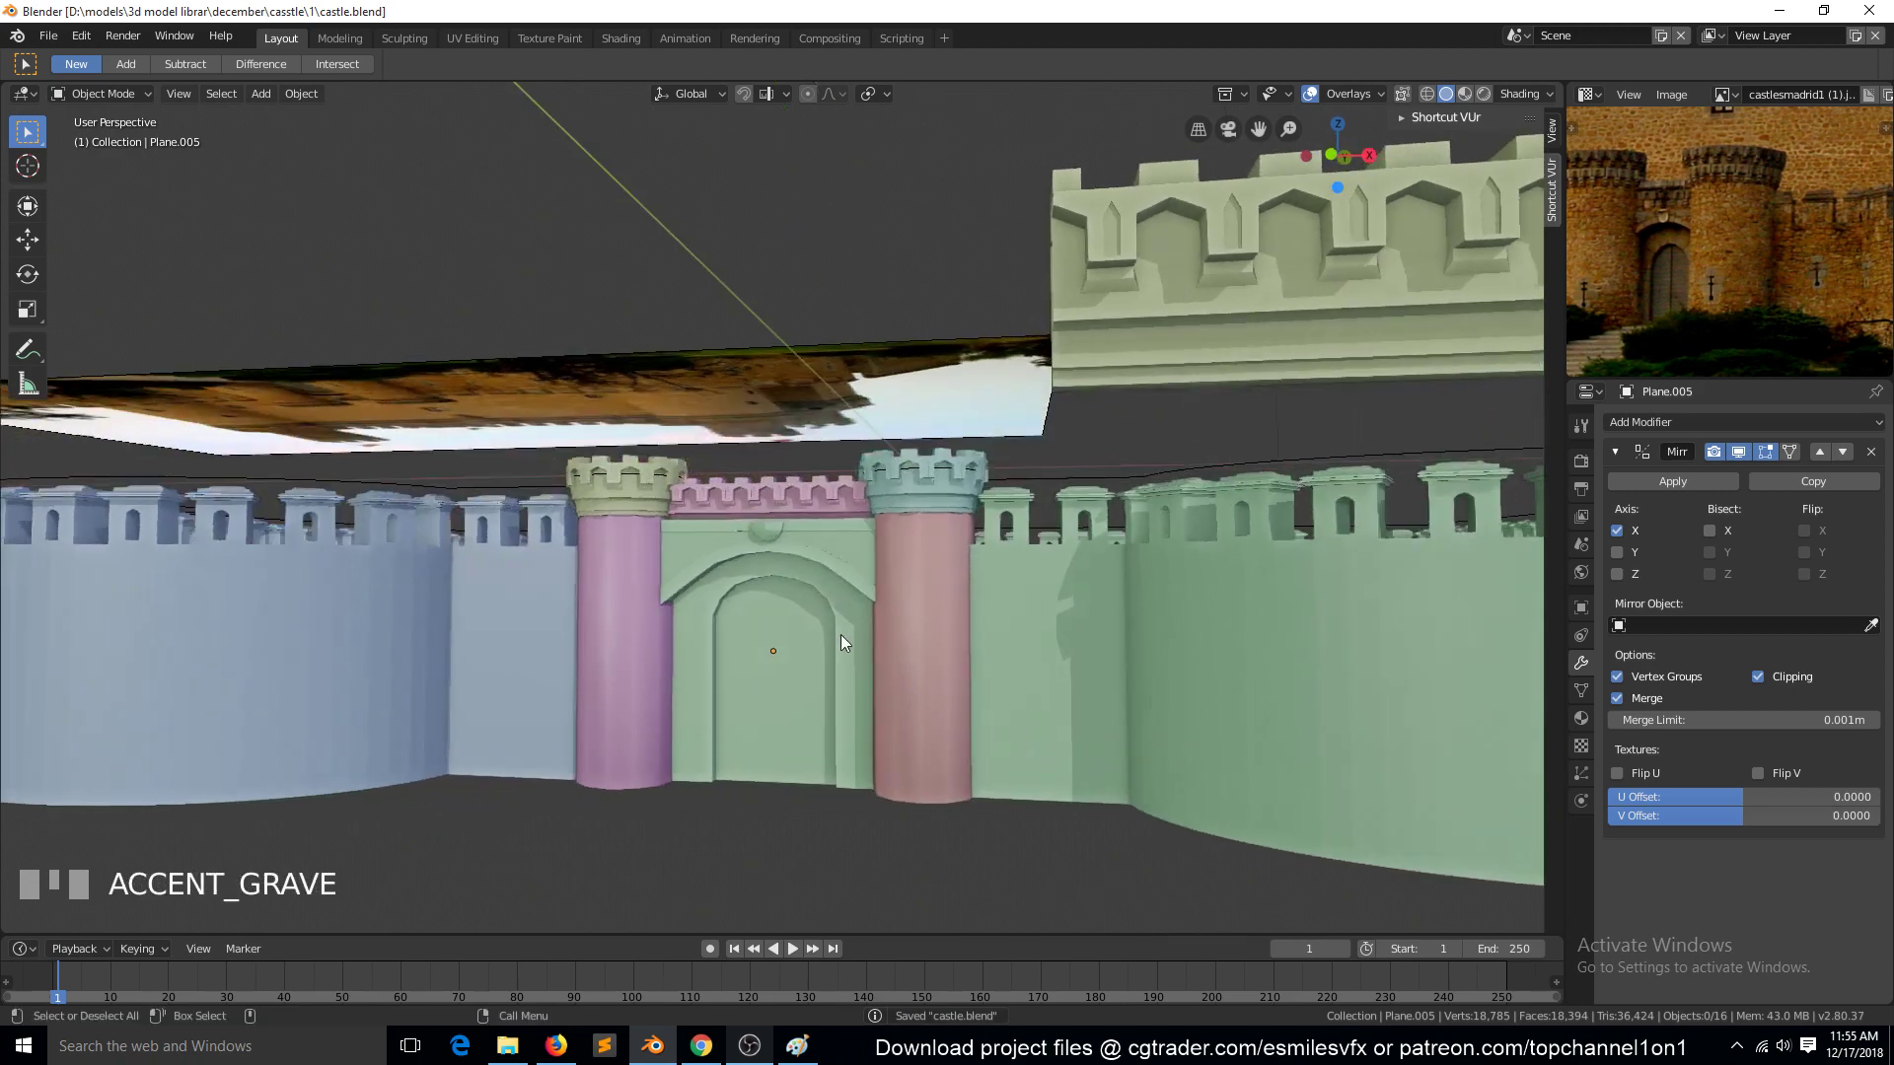
scroll(848, 673, up, 3)
key(Tab)
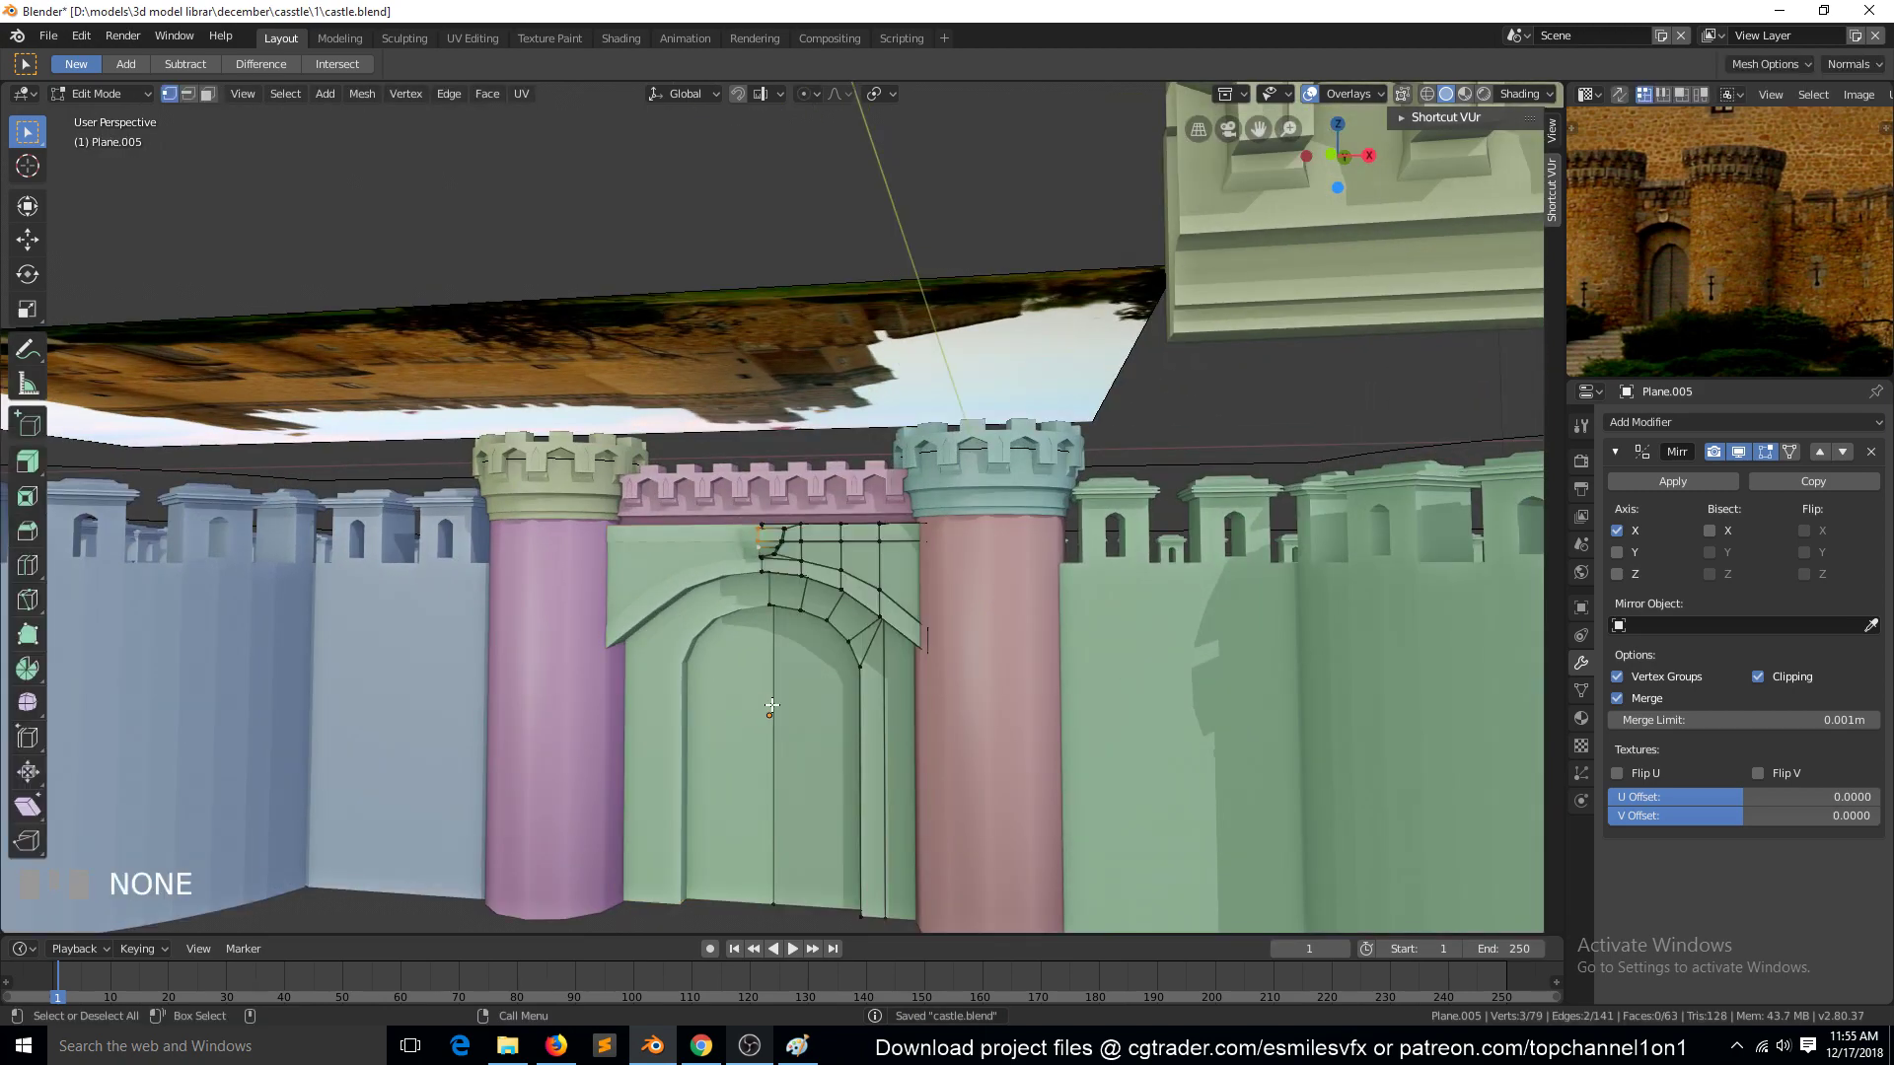
key(grave)
key(Tab)
key(ctrl+s)
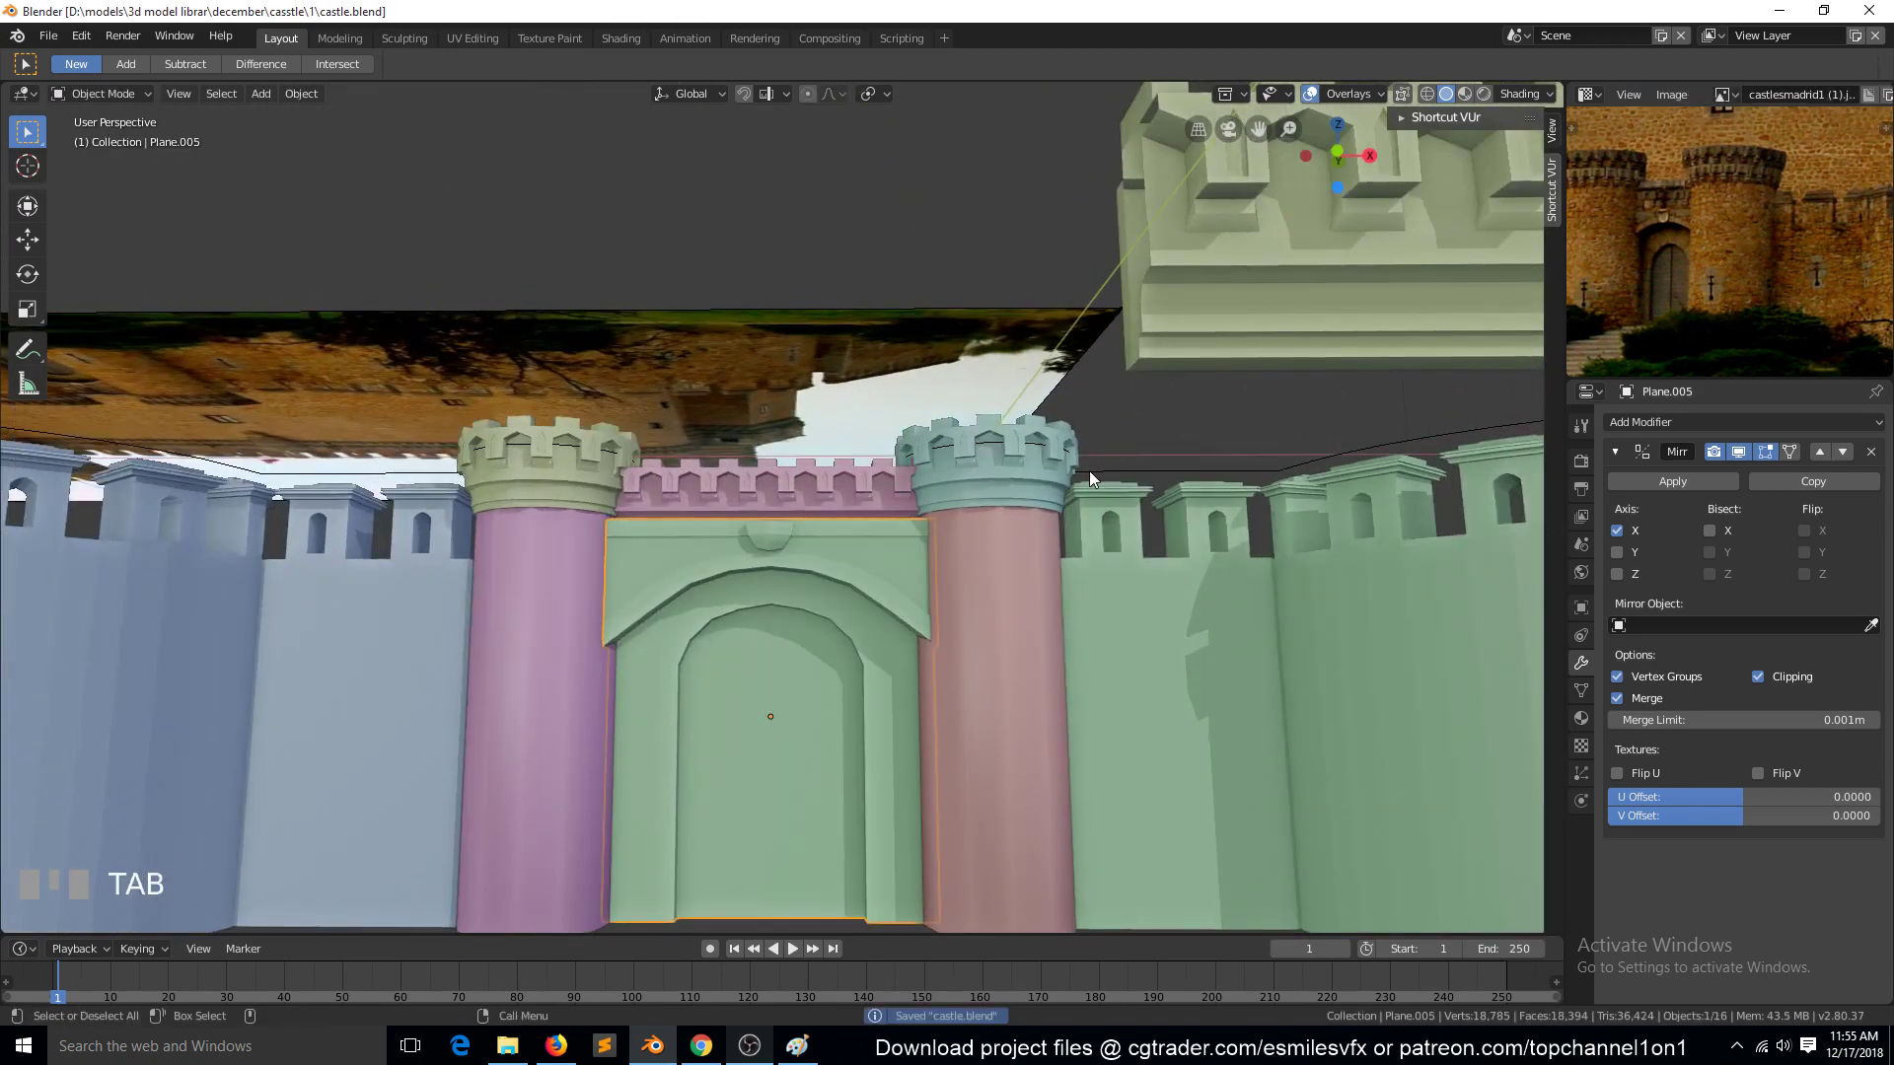
Step: Zoom back out to the whole castle front and save once more
scroll(1089, 470, down, 4)
key(grave)
scroll(1704, 308, down, 2)
scroll(1752, 145, down, 2)
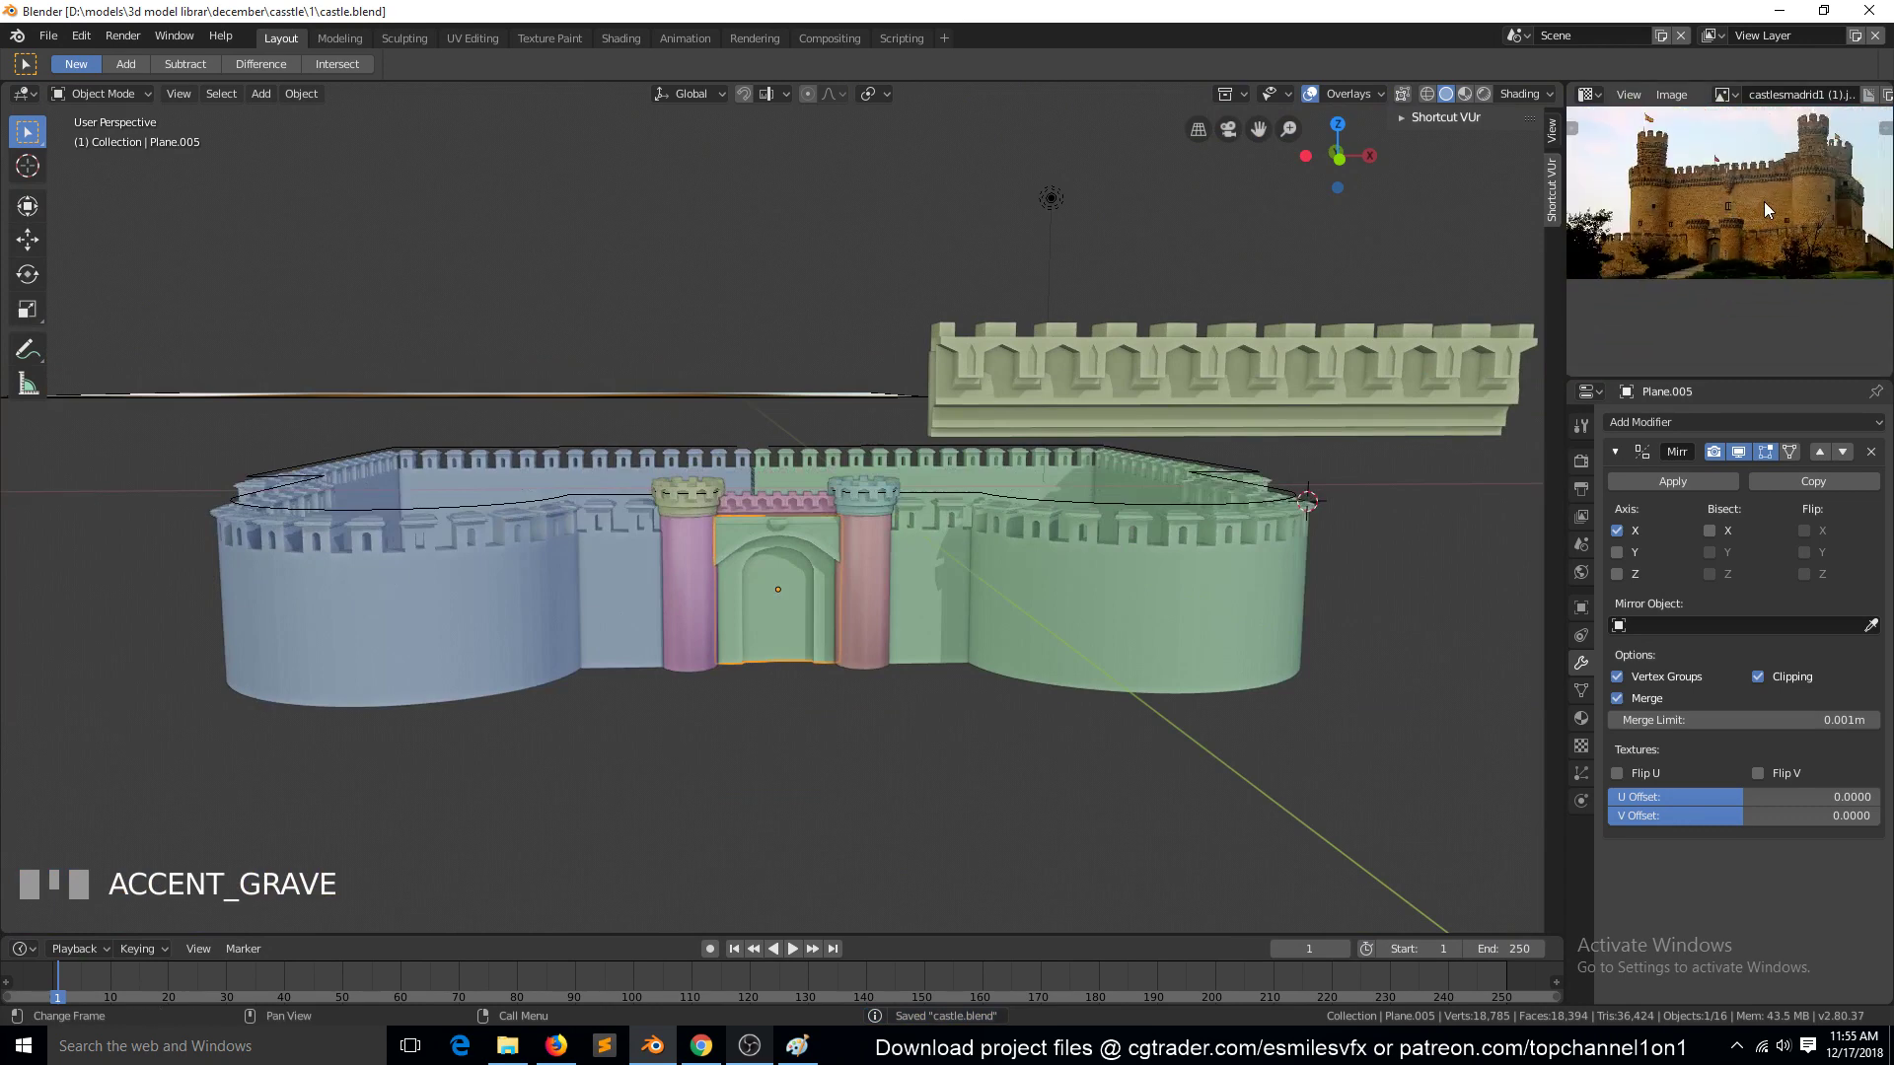
key(ctrl+s)
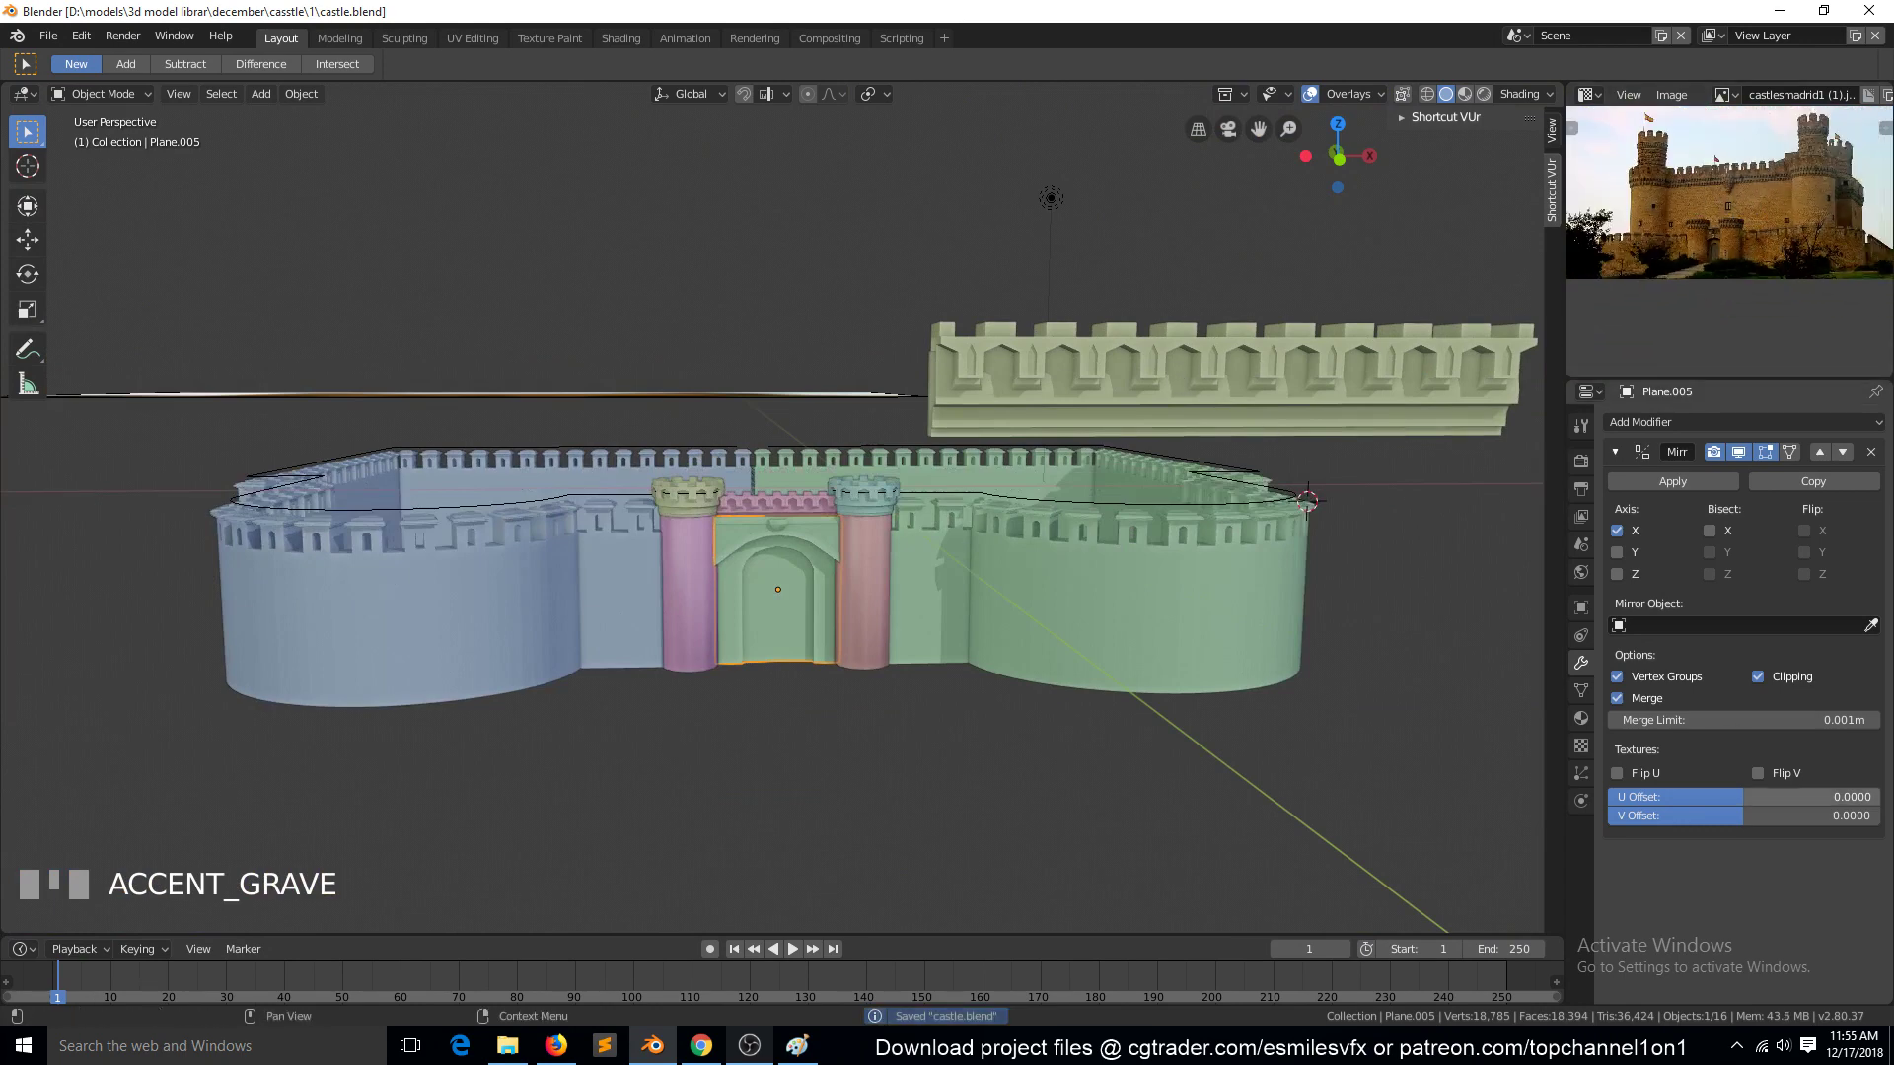